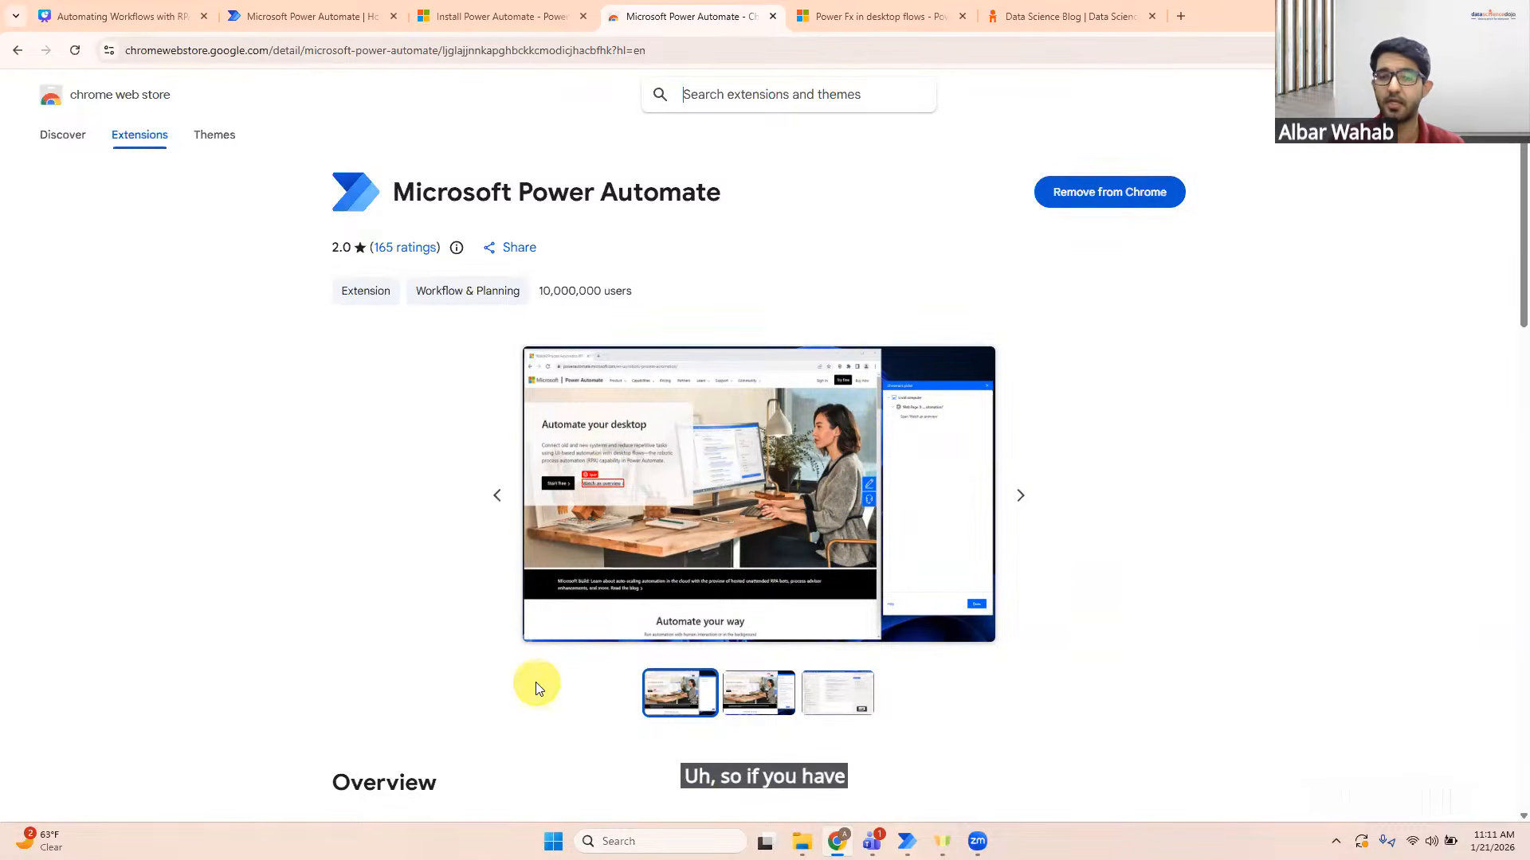
Step: Switch to the Canva presentation, show it full screen, advance to the Power Automate Desktop Overview slide, and leave full screen
{"action": "left_click", "coordinate": [166, 14]}
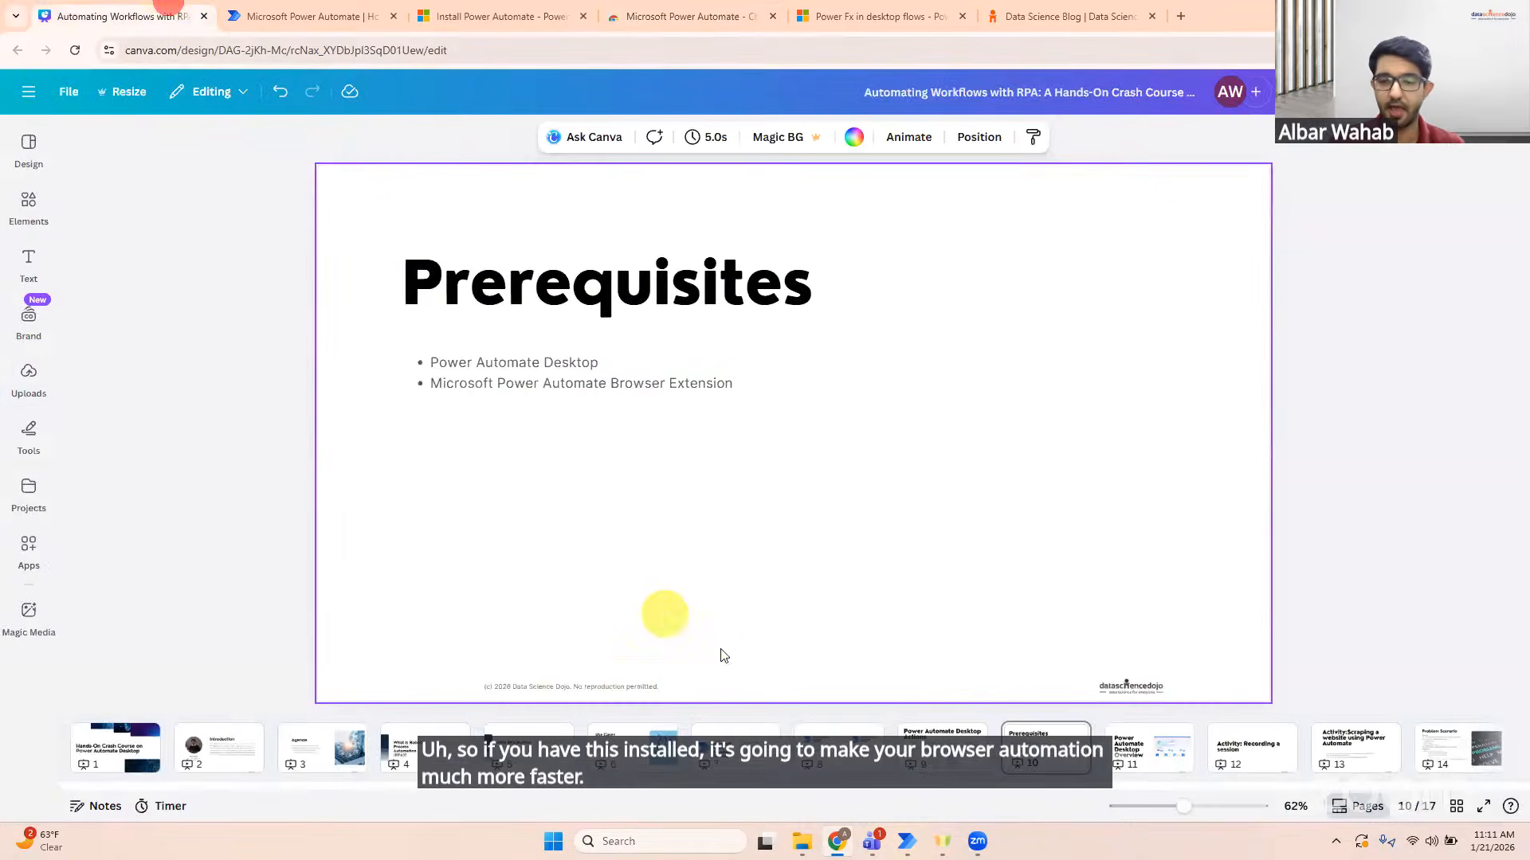
{"action": "left_click", "coordinate": [1483, 807]}
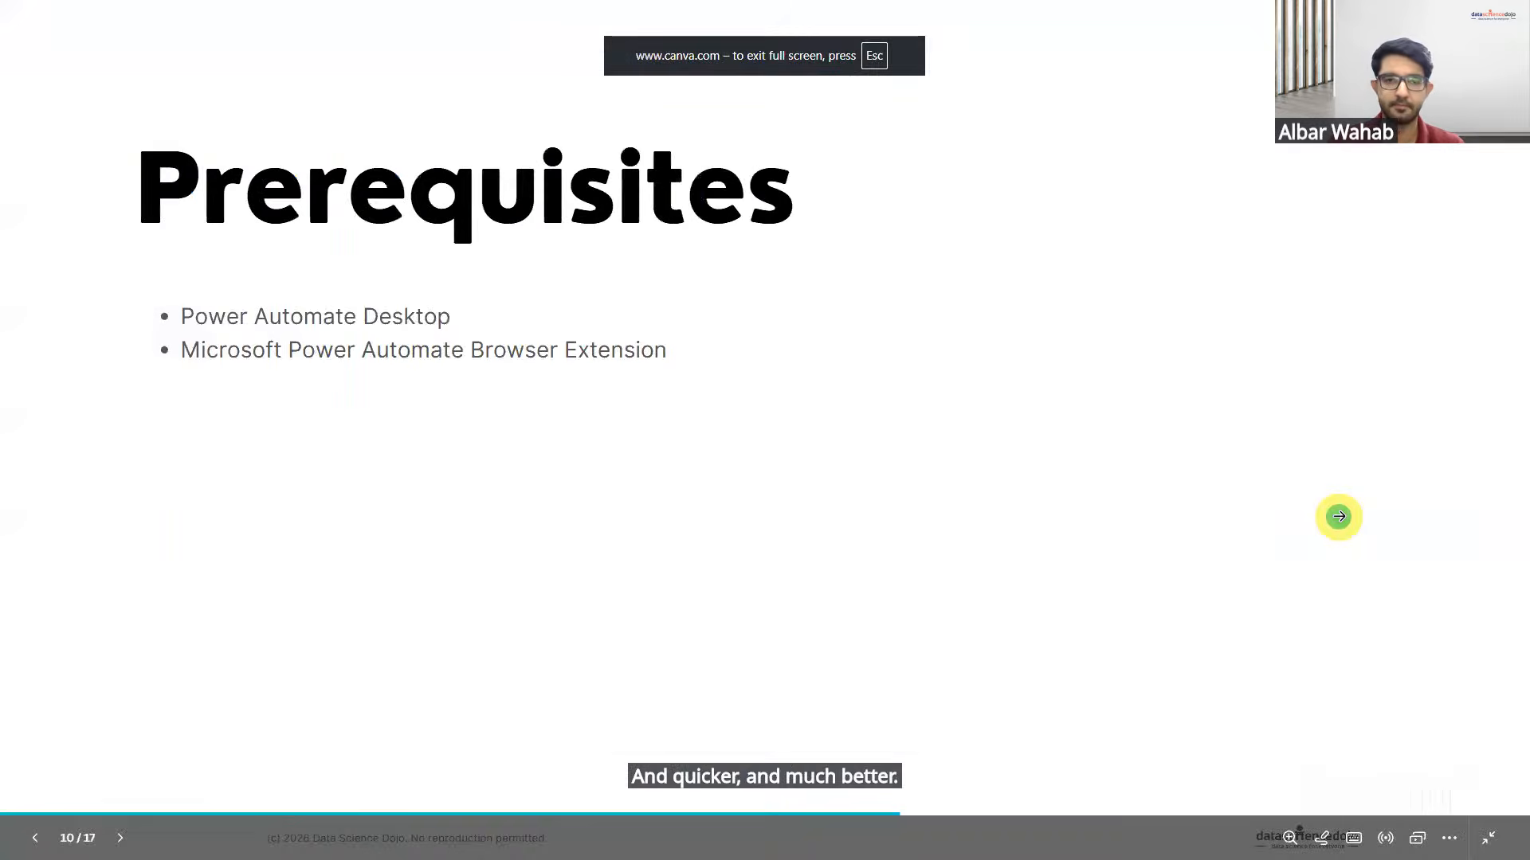
{"action": "left_click", "coordinate": [1338, 516]}
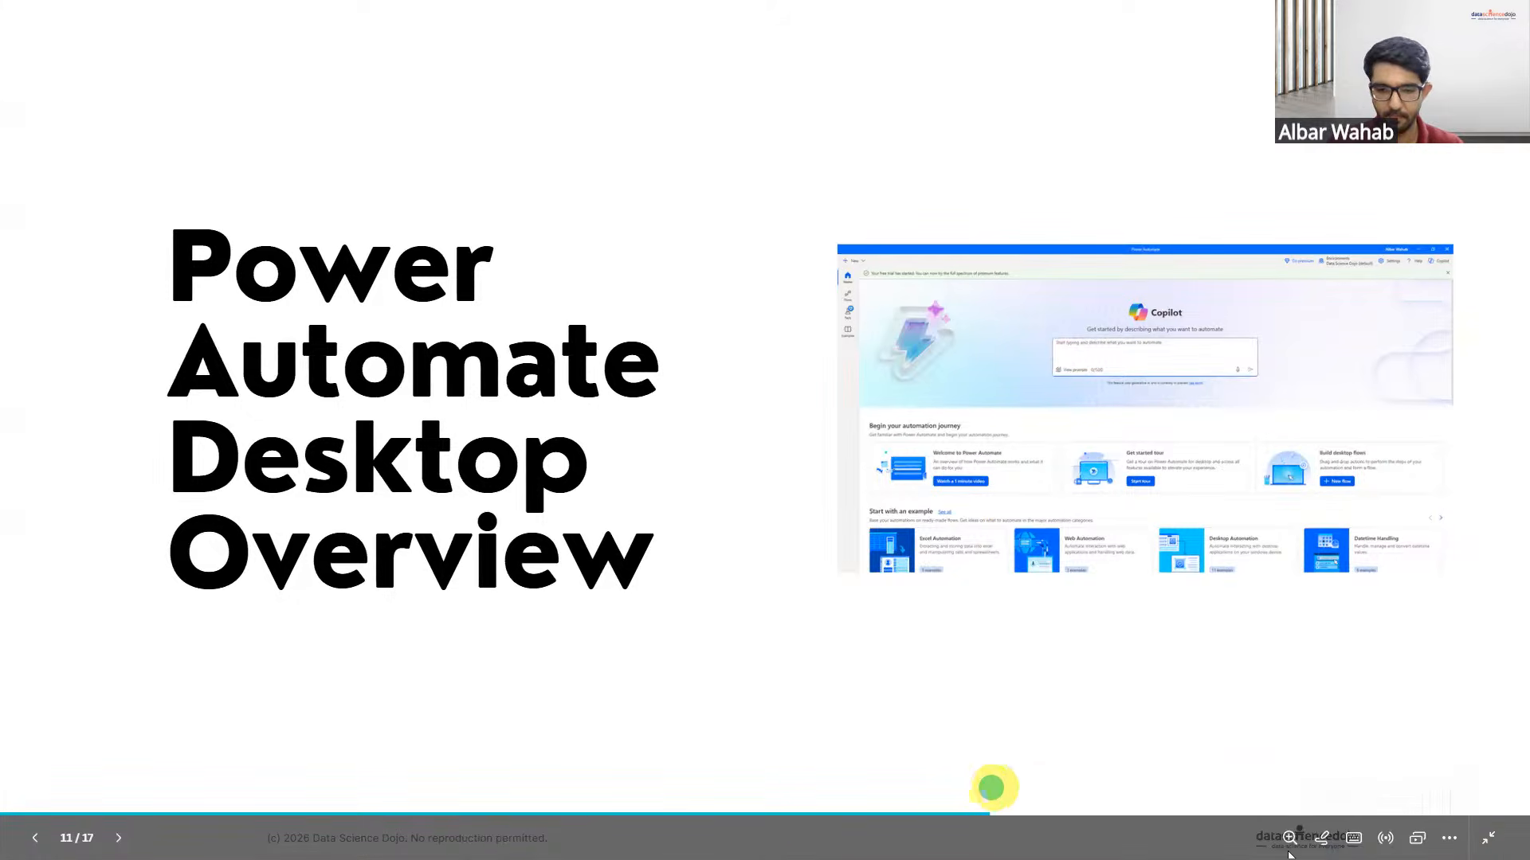
{"action": "left_click", "coordinate": [1488, 838]}
Step: Switch to the Power Automate console and view its Home page and the list of own flows
{"action": "mouse_move", "coordinate": [906, 845]}
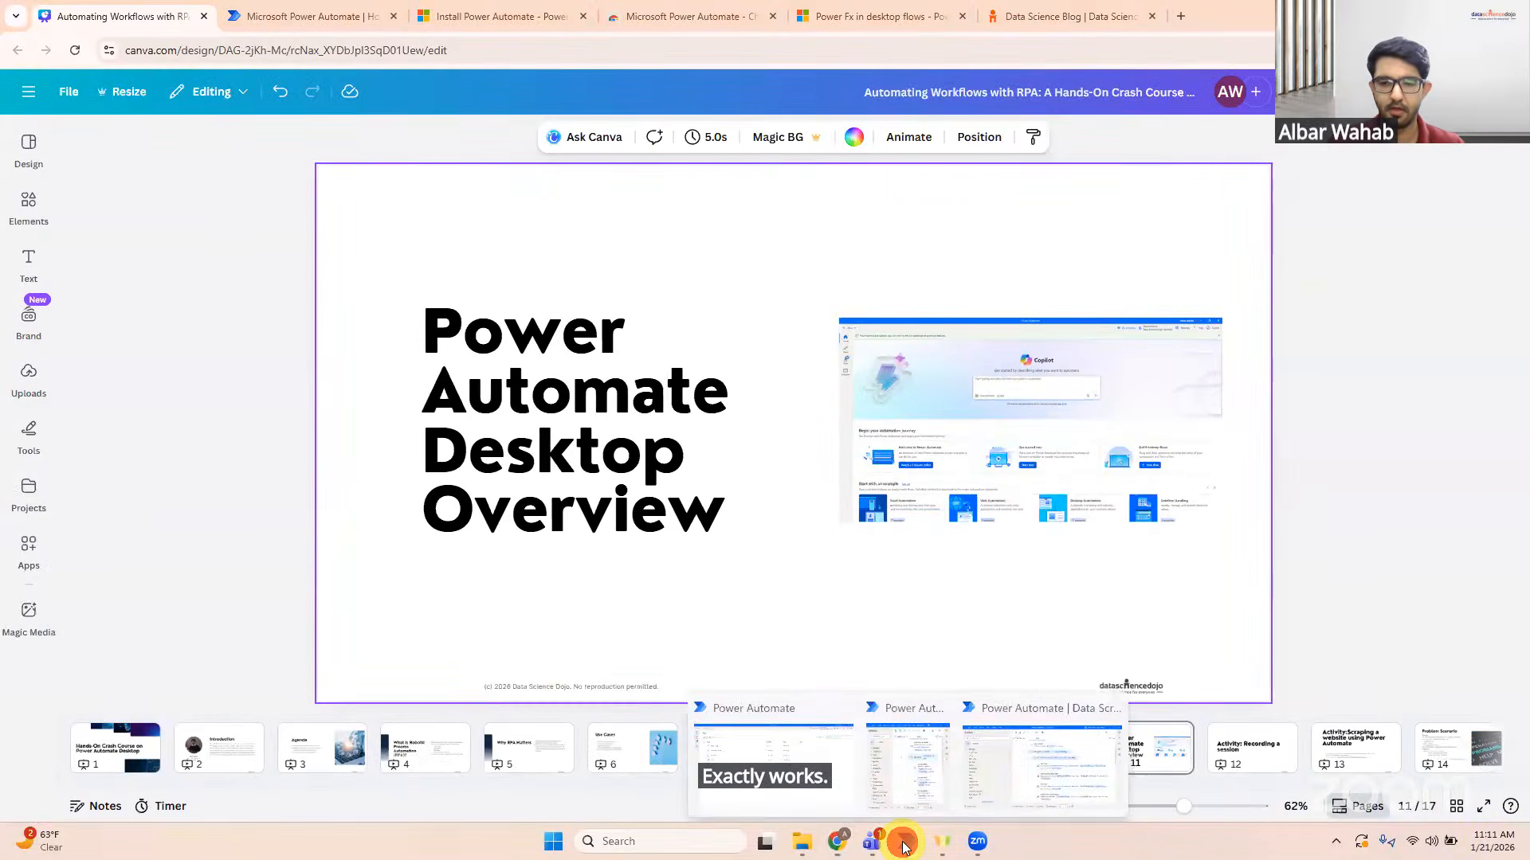
{"action": "left_click", "coordinate": [780, 745]}
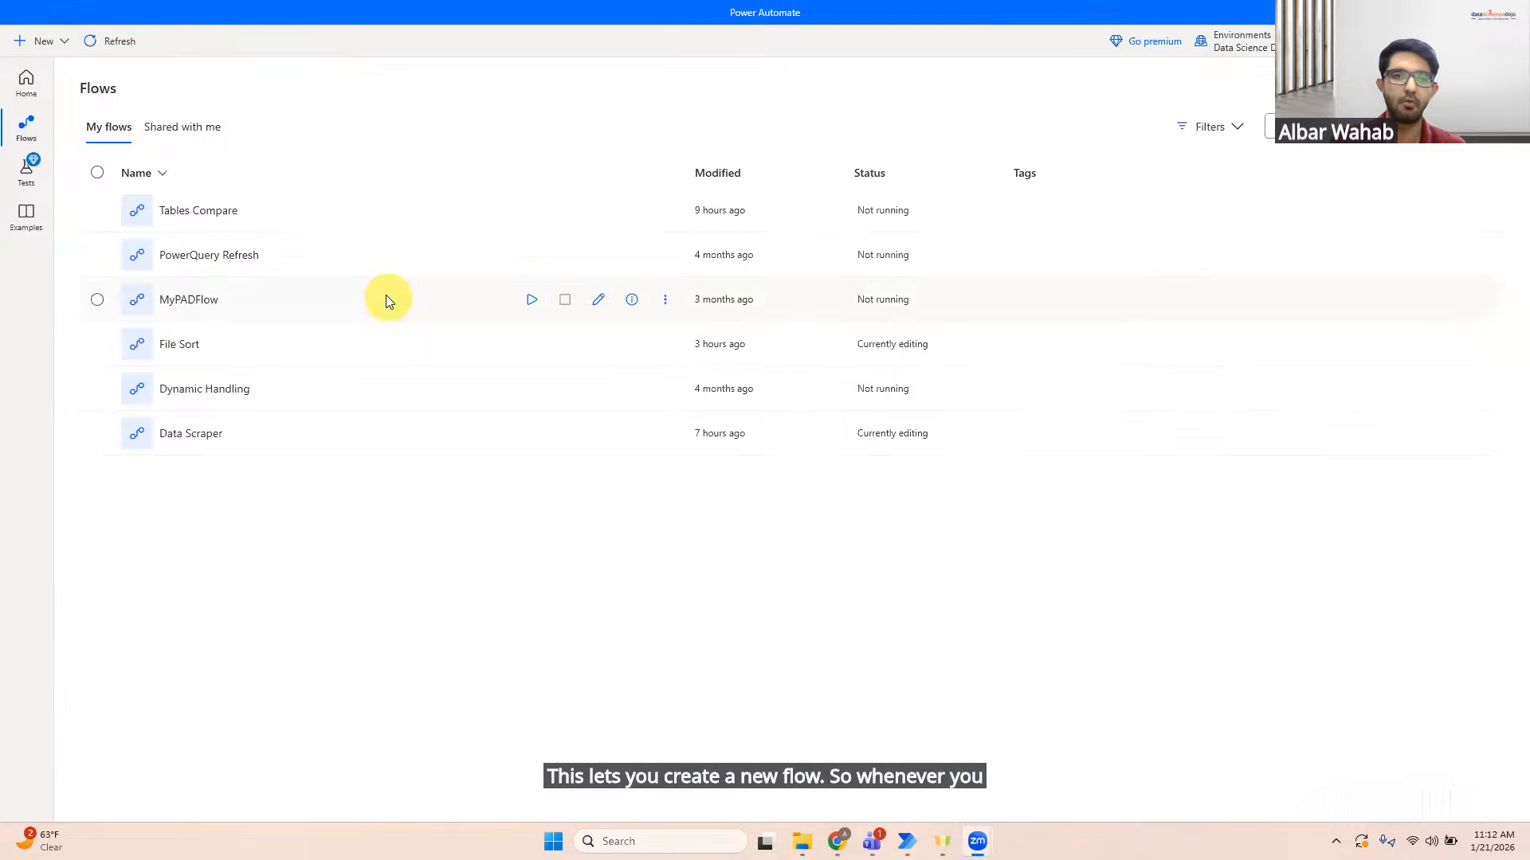
{"action": "left_click", "coordinate": [31, 102]}
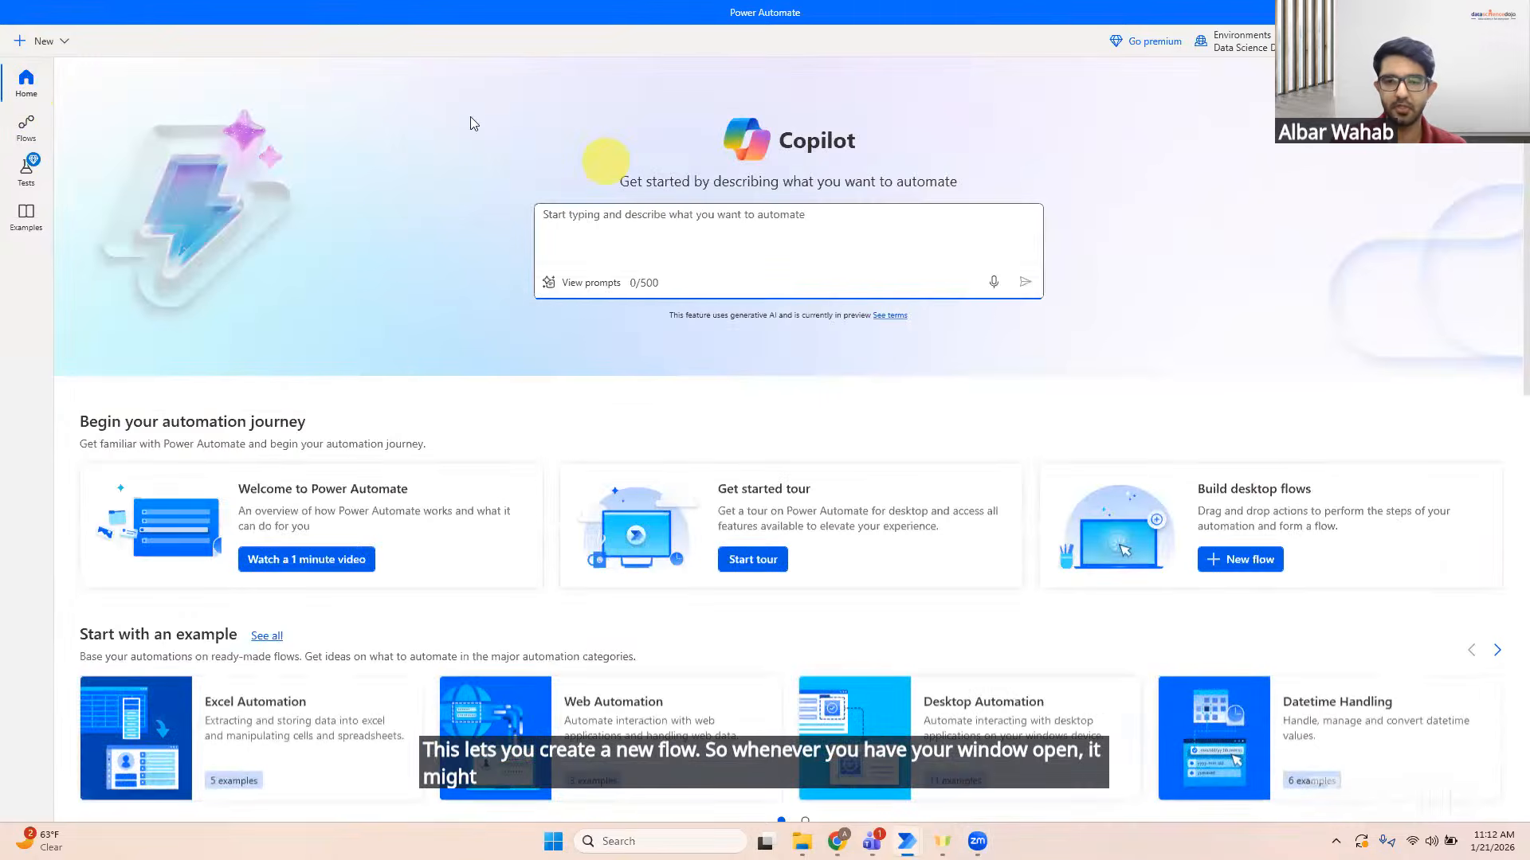
{"action": "left_click", "coordinate": [25, 131]}
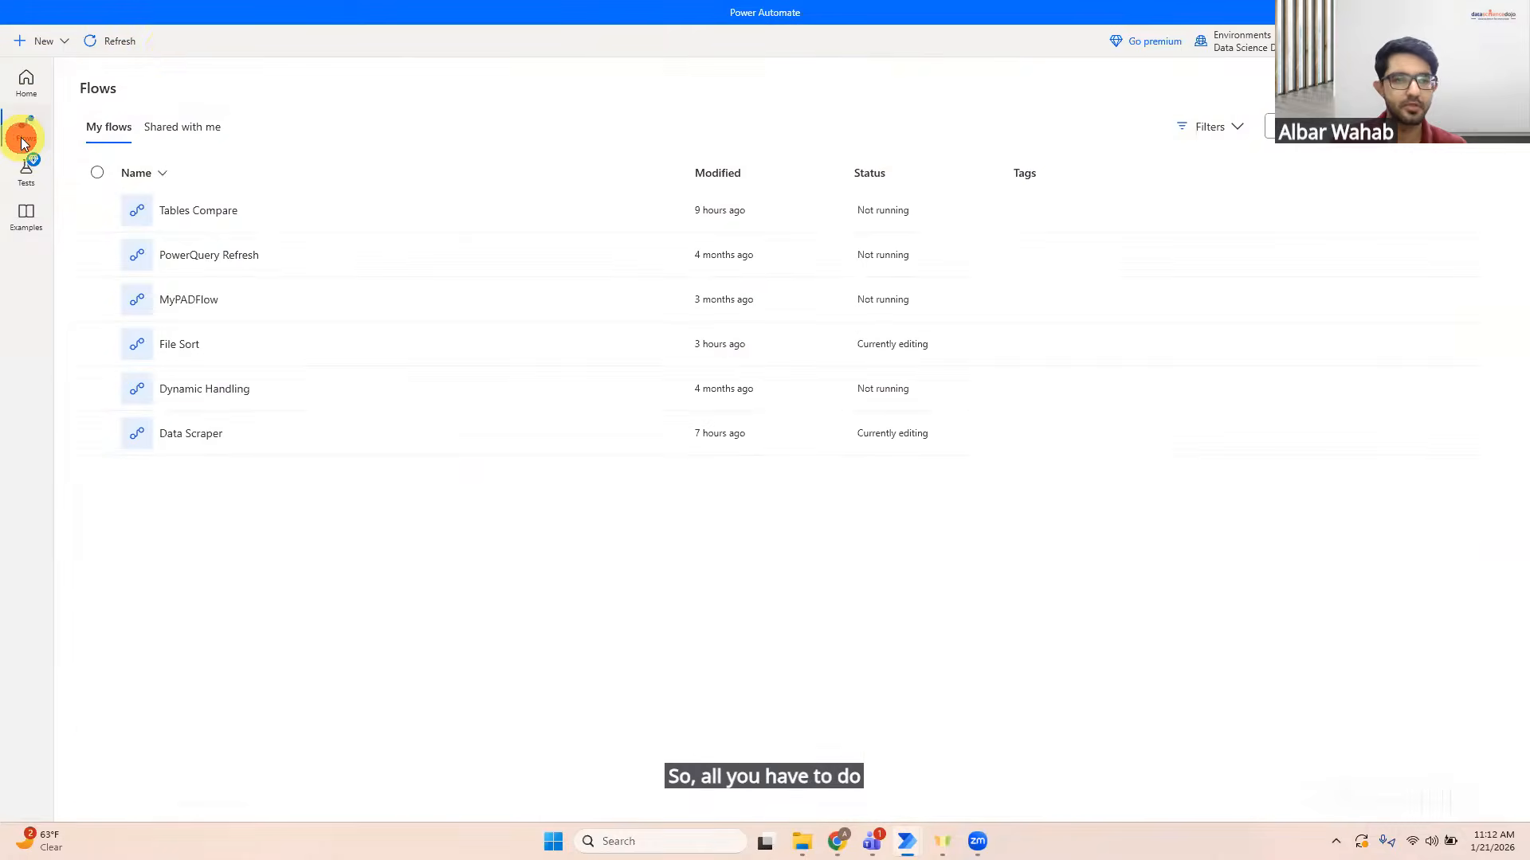
Step: Create a flow named Recording Flow with Power Fx and Repair flow errors turned off
{"action": "left_click", "coordinate": [57, 39]}
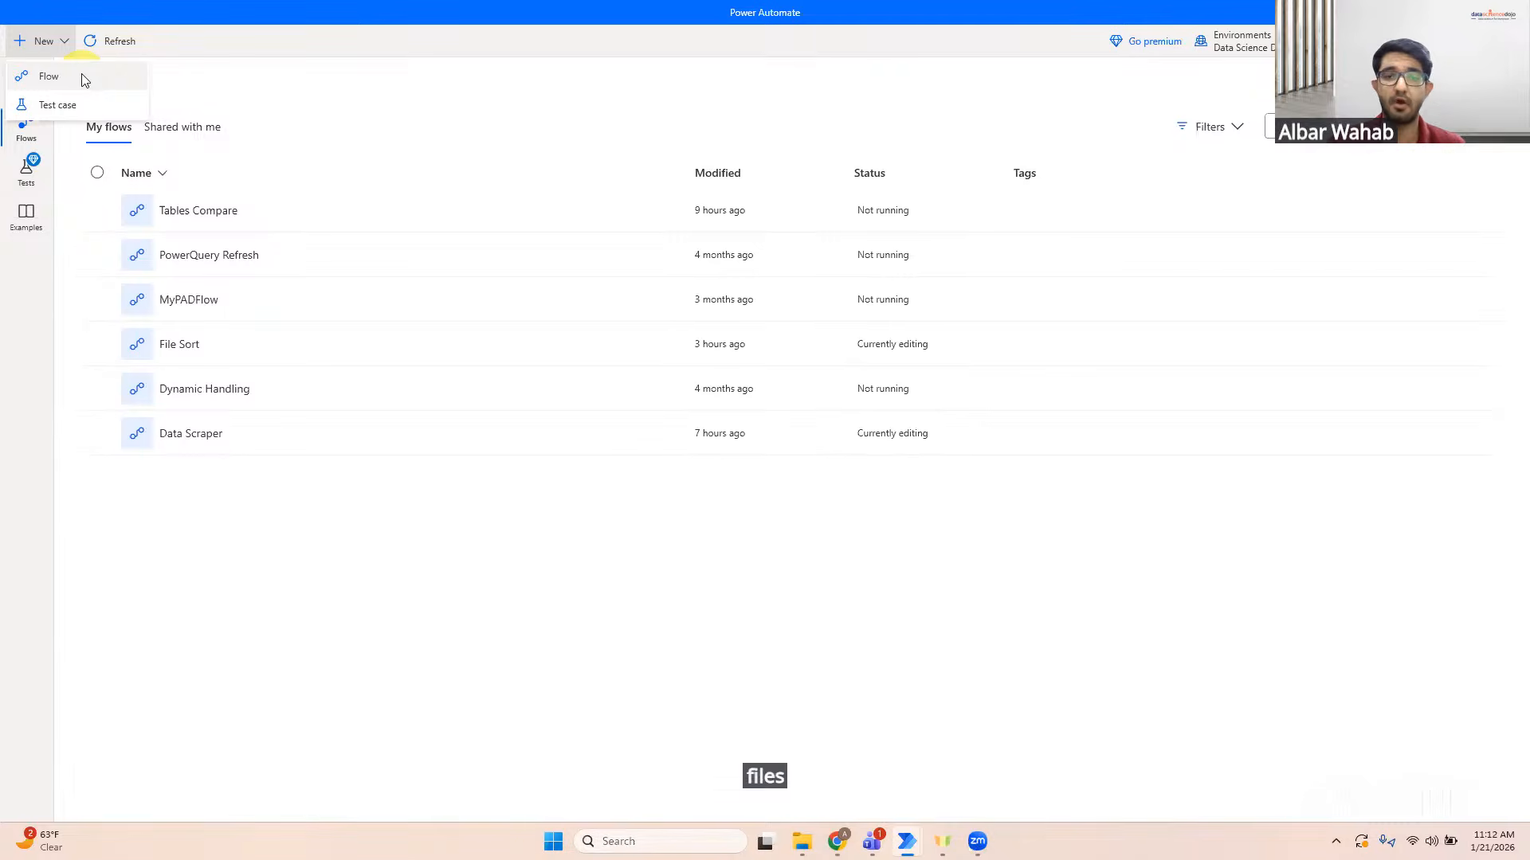
{"action": "left_click", "coordinate": [82, 73]}
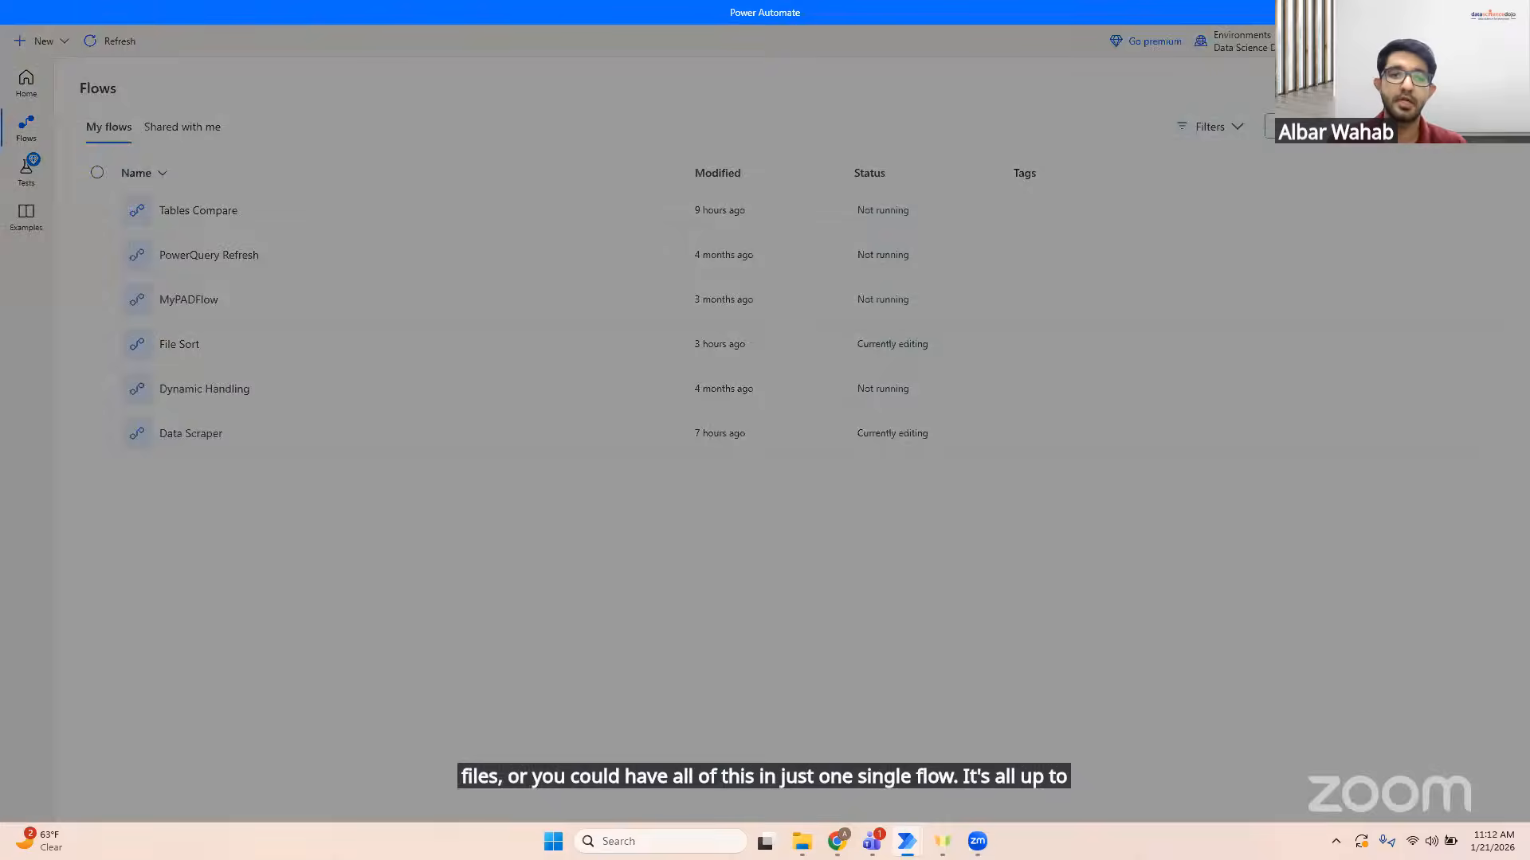
{"action": "left_click", "coordinate": [623, 322]}
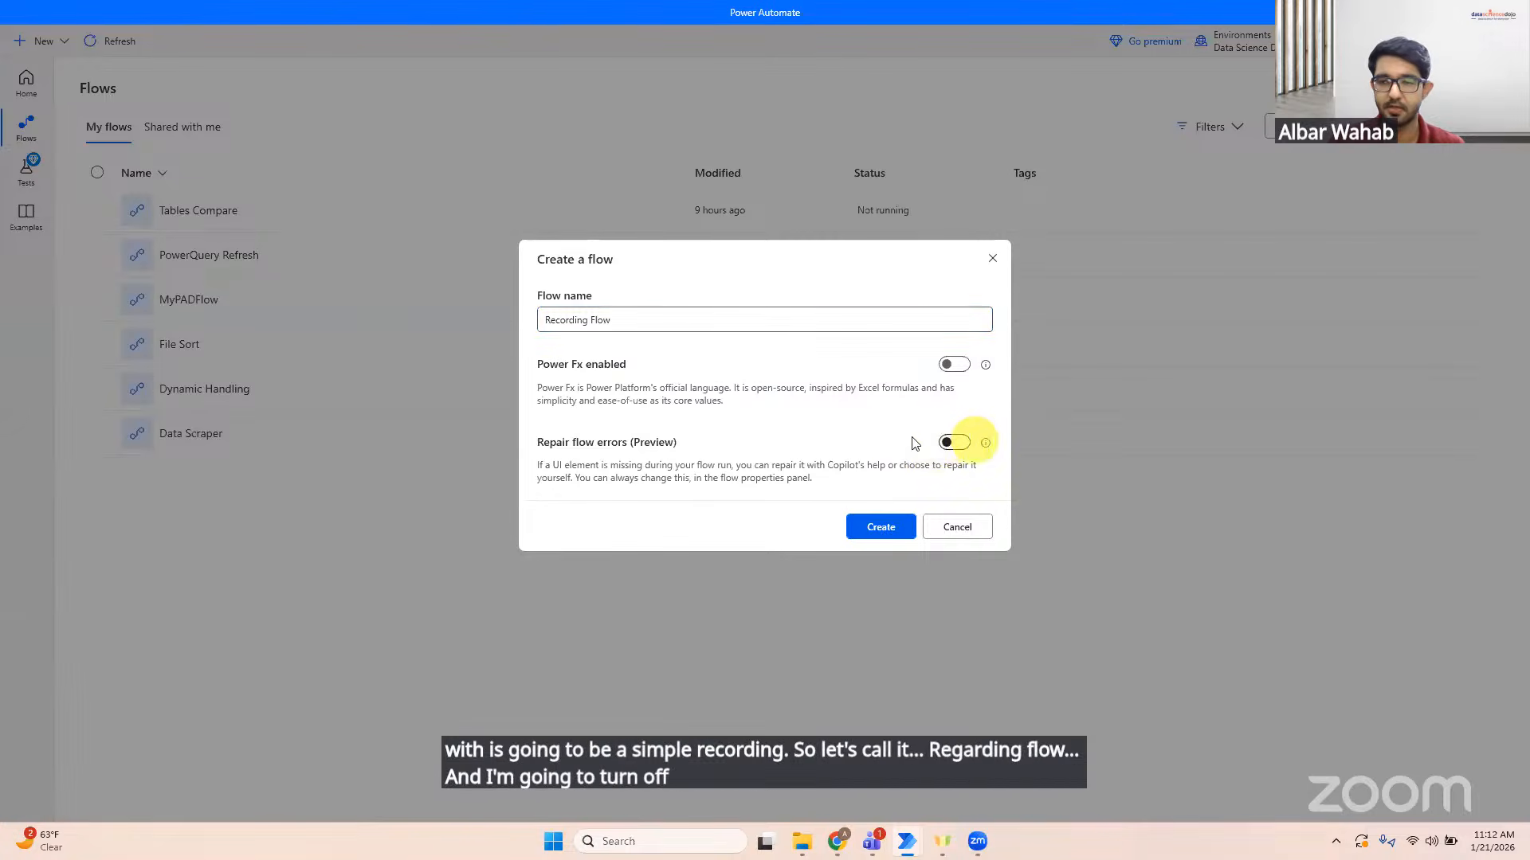
{"action": "left_click", "coordinate": [891, 529]}
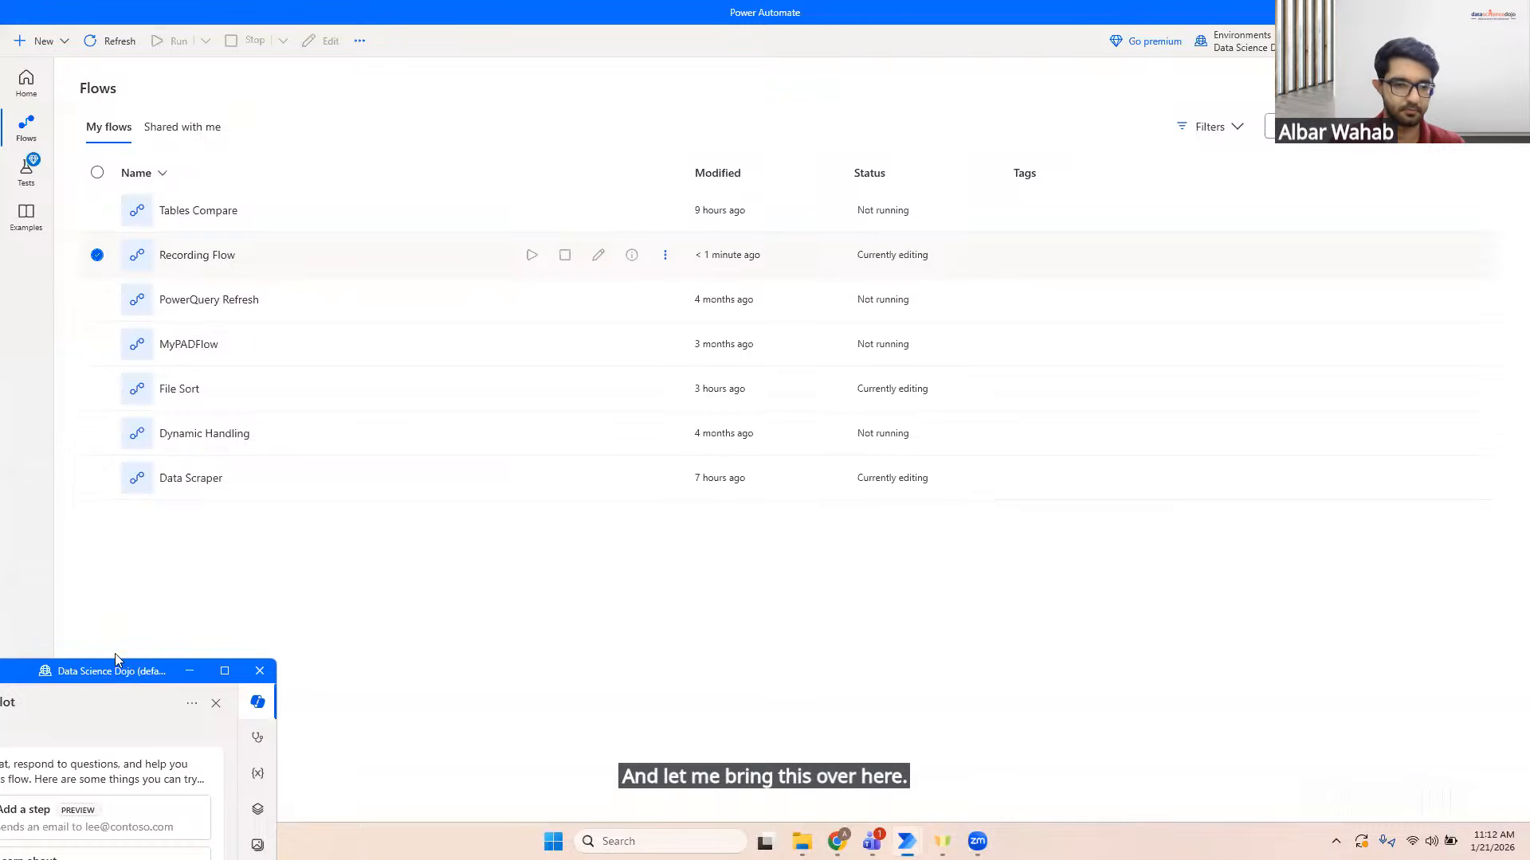
Step: Bring the Recording Flow designer window into view, maximize it, and close its Copilot pane
{"action": "left_click", "coordinate": [172, 678]}
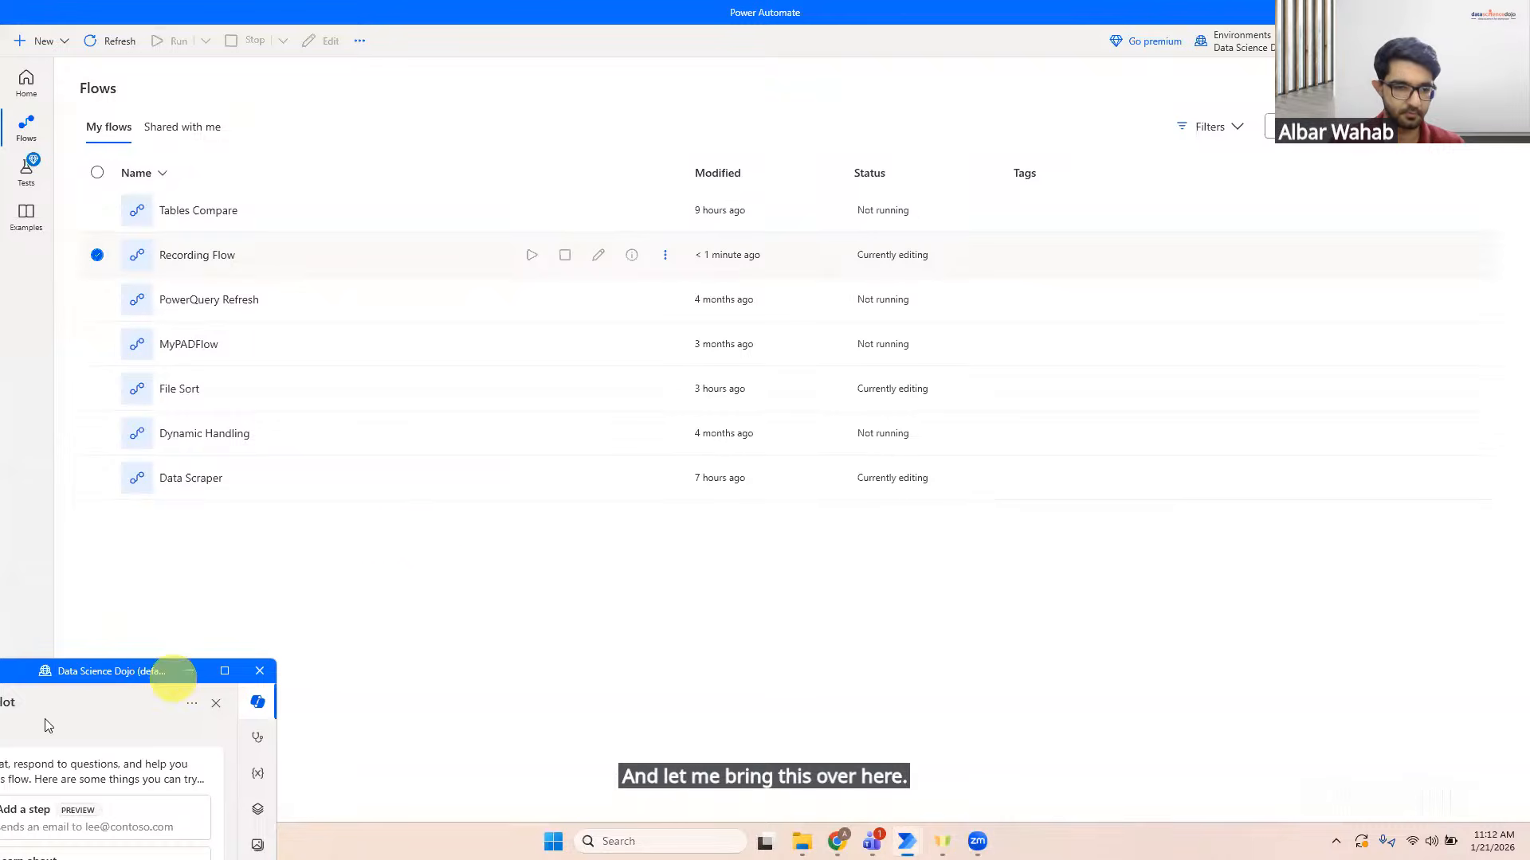
{"action": "left_click", "coordinate": [232, 669]}
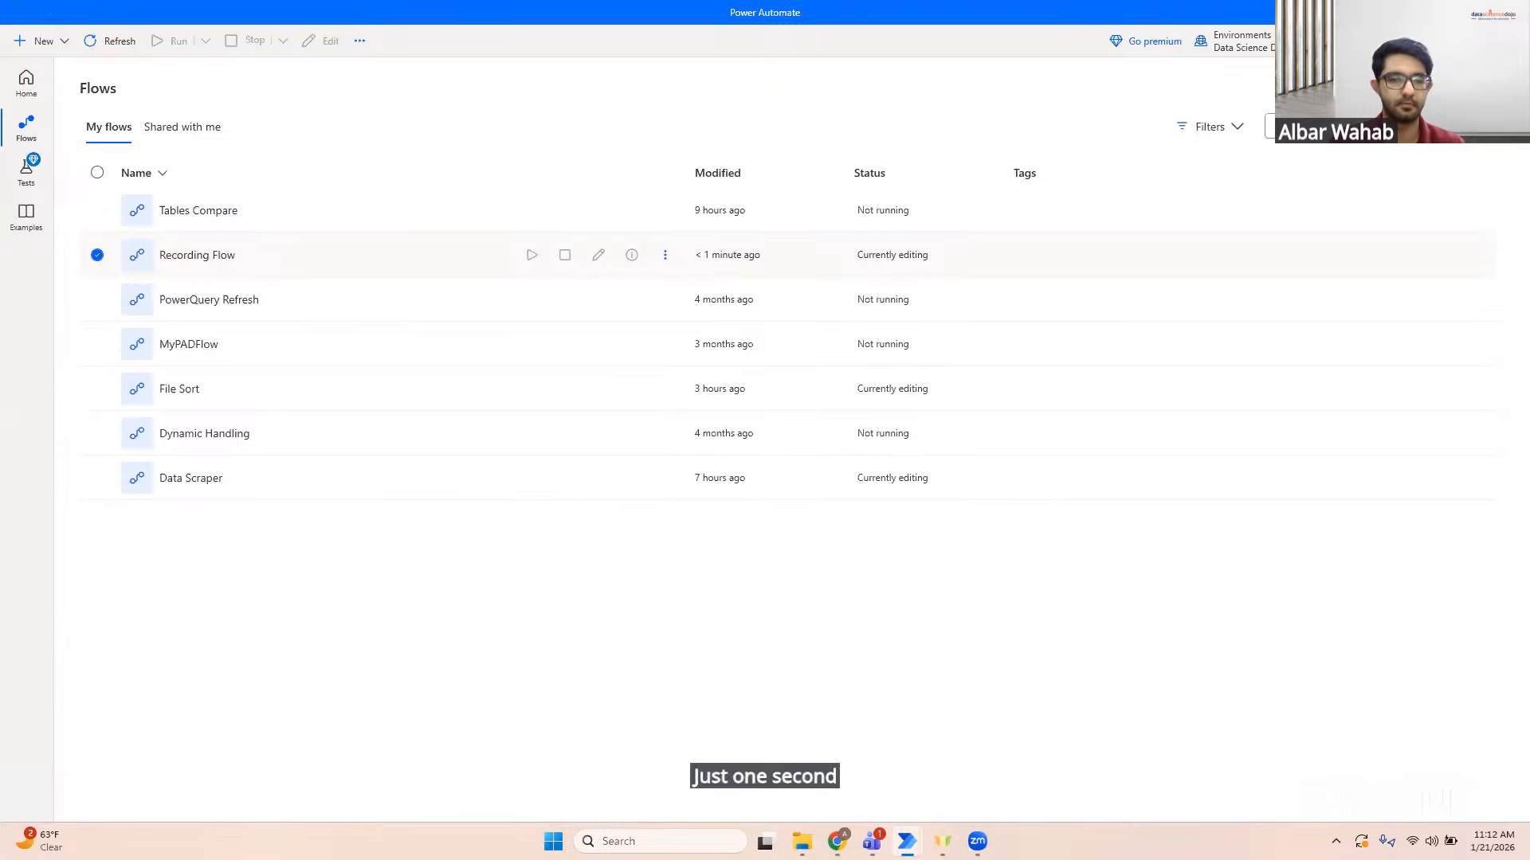
{"action": "key", "text": "alt+Tab"}
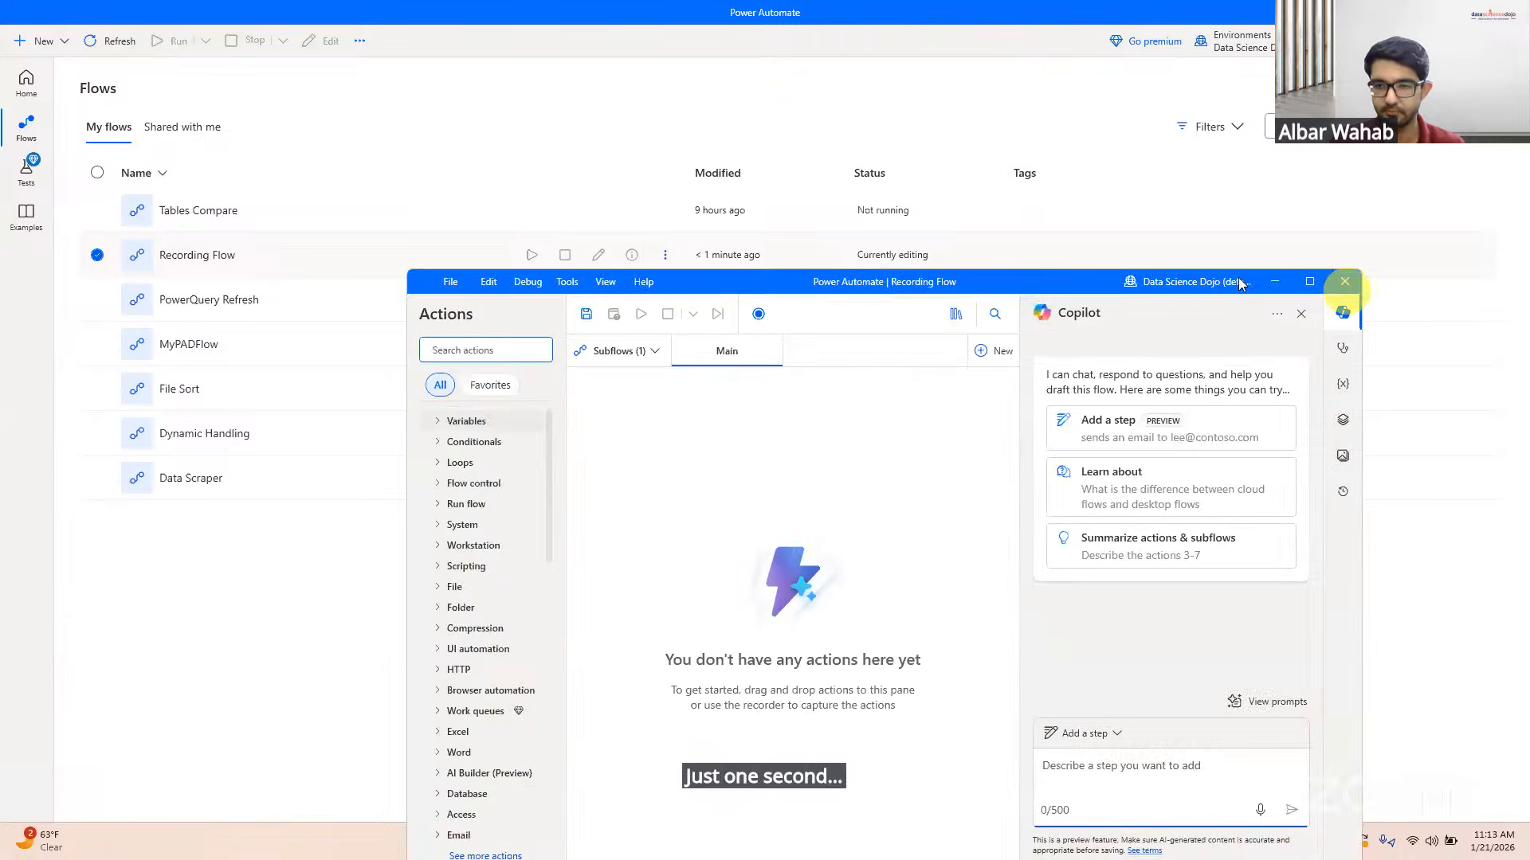
{"action": "left_click", "coordinate": [1316, 288]}
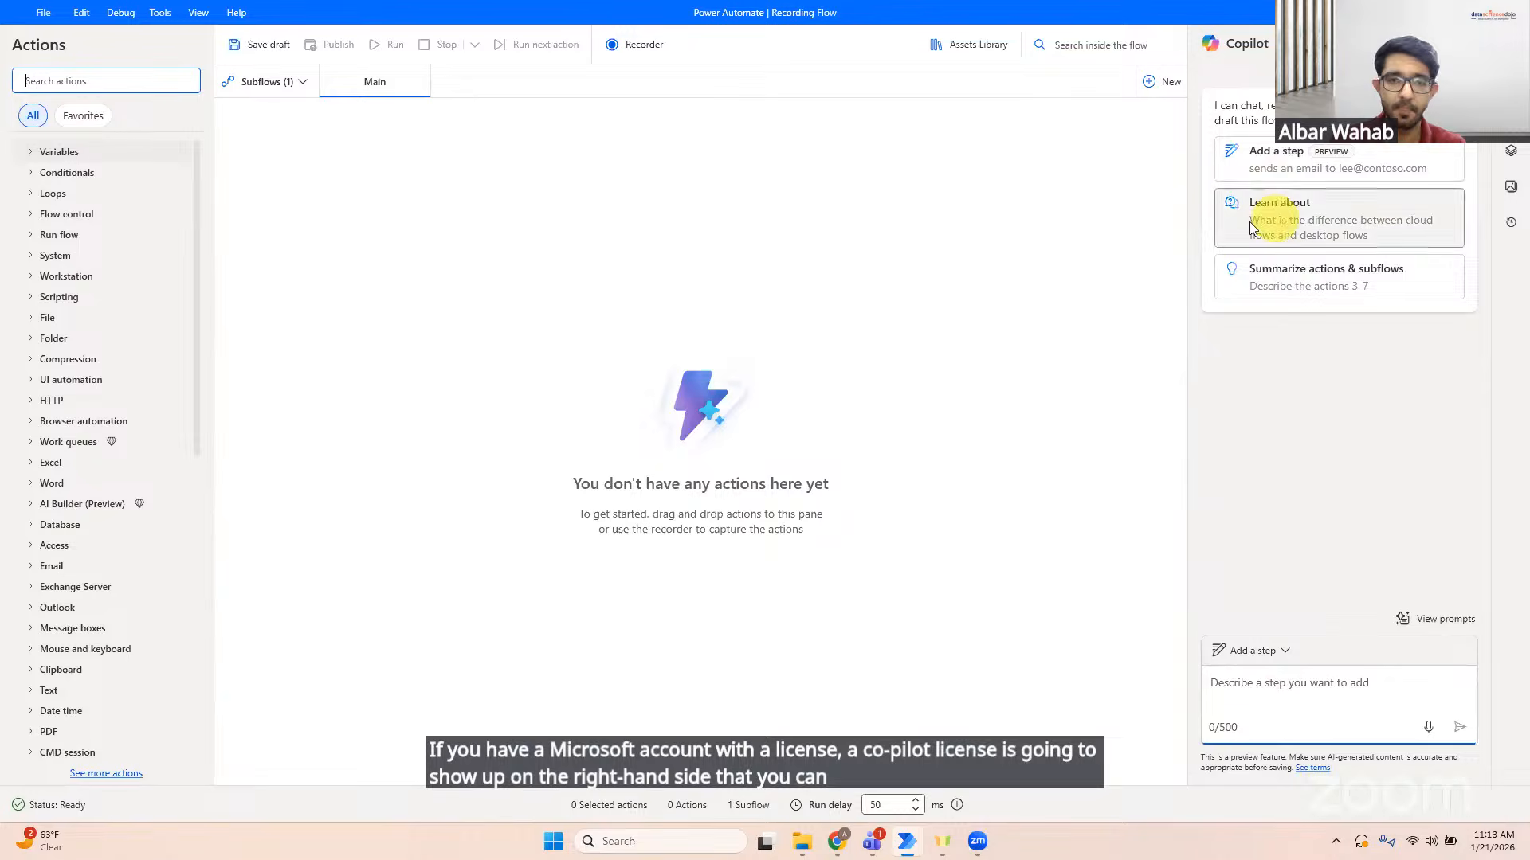
{"action": "left_click", "coordinate": [1470, 43]}
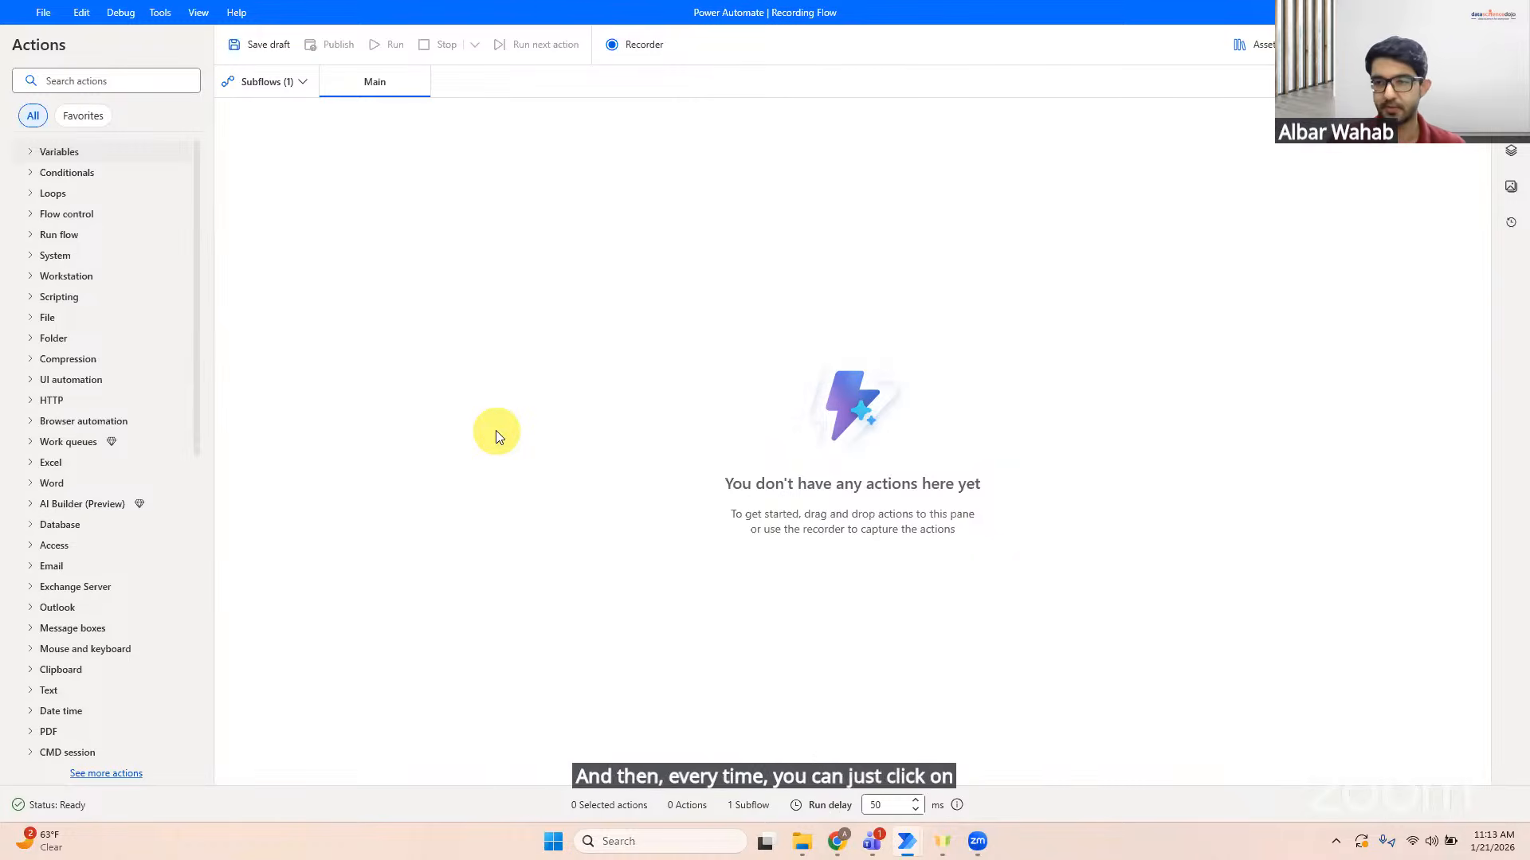
Step: Look through the available actions and add the Launch new Chrome action from Browser automation to the Main subflow
{"action": "mouse_move", "coordinate": [833, 849]}
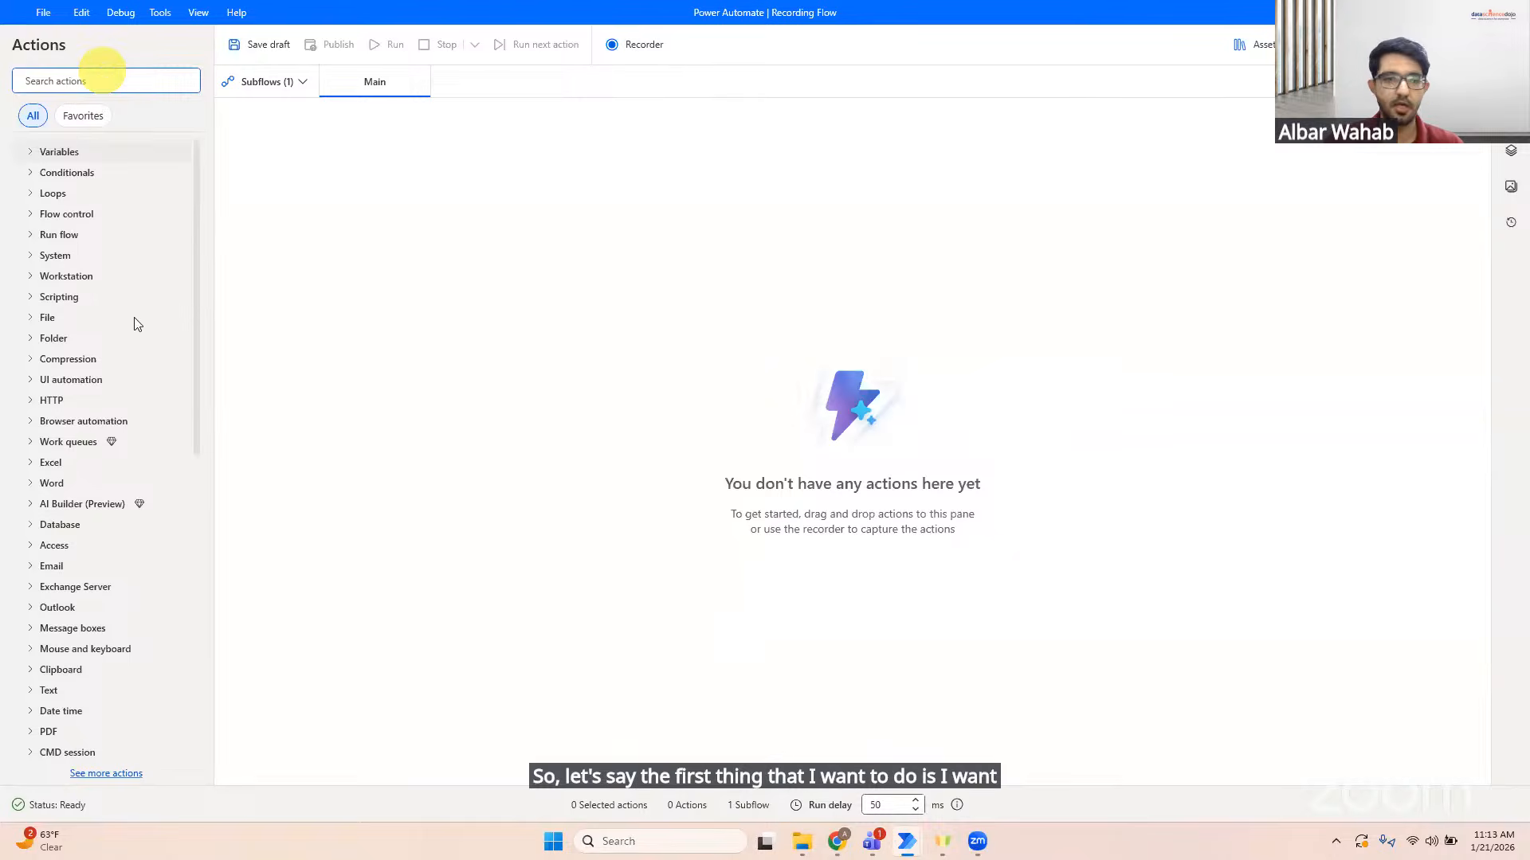
{"action": "left_click_drag", "start_coordinate": [197, 329], "coordinate": [196, 743]}
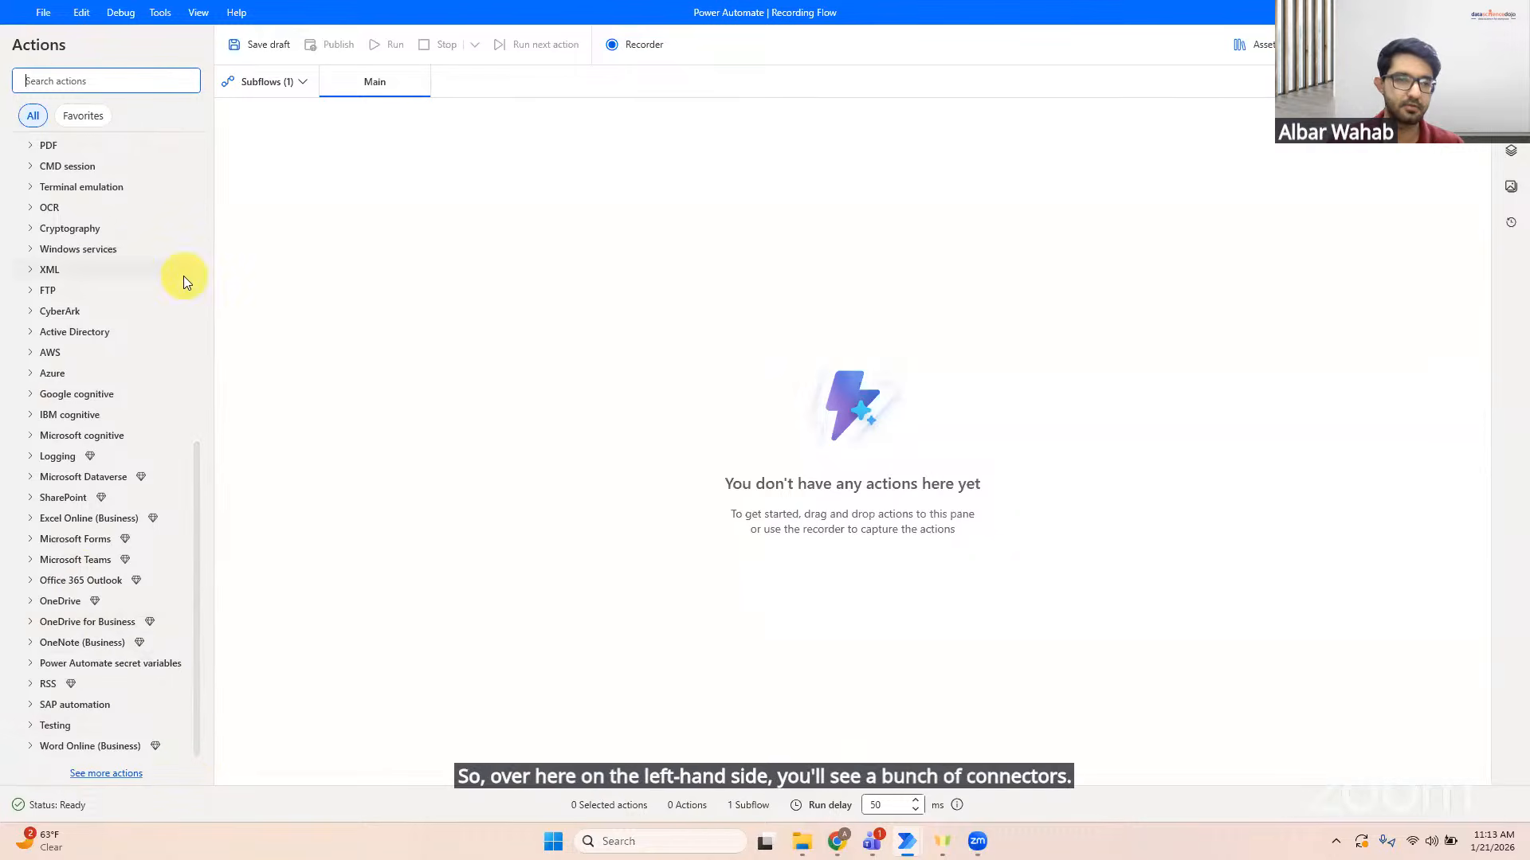
{"action": "left_click_drag", "start_coordinate": [196, 511], "coordinate": [180, 212]}
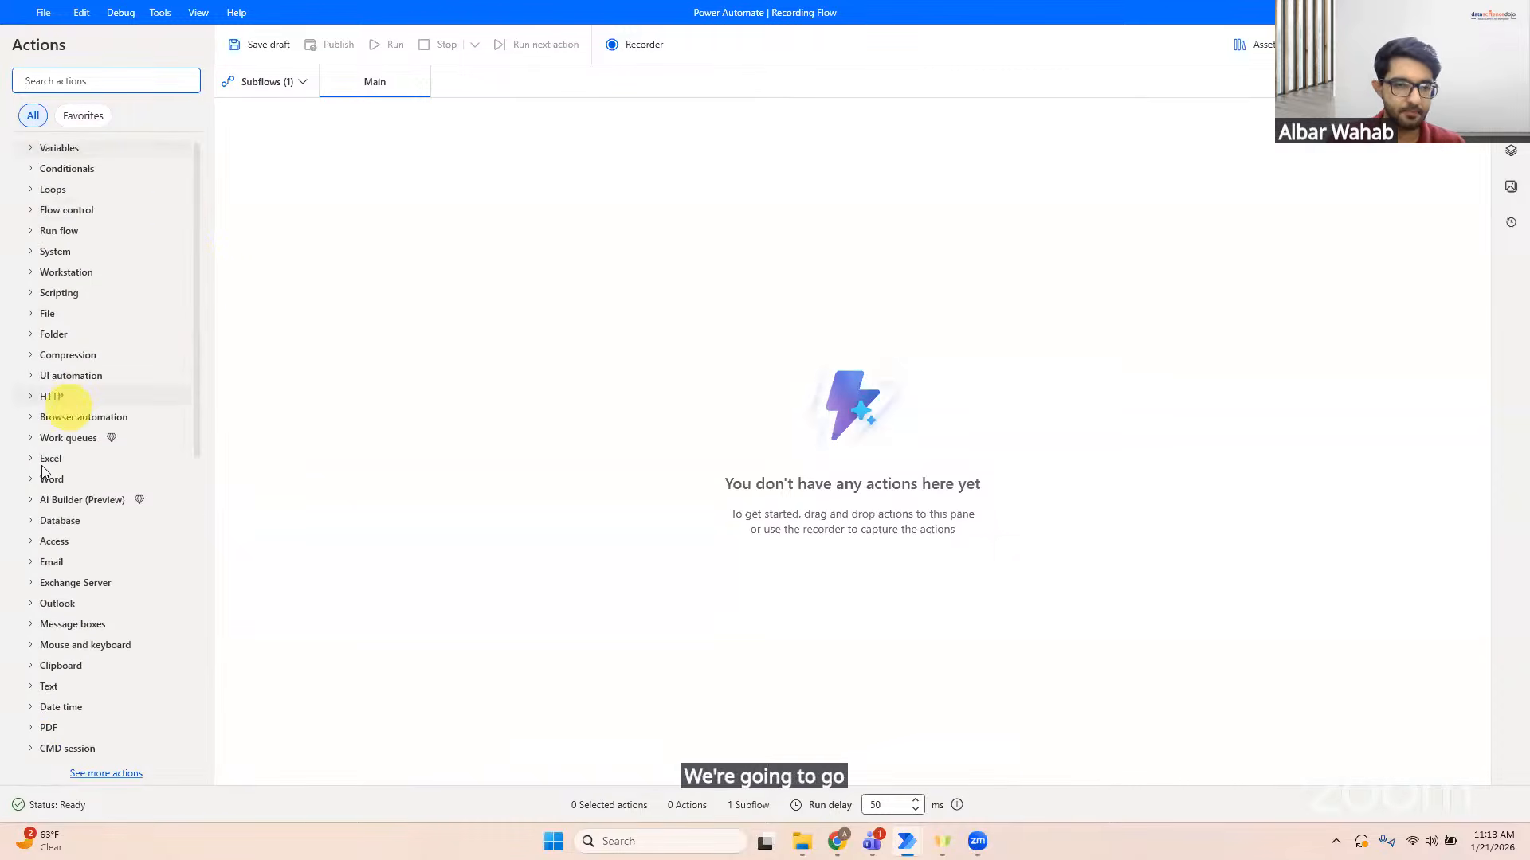
{"action": "left_click", "coordinate": [35, 421]}
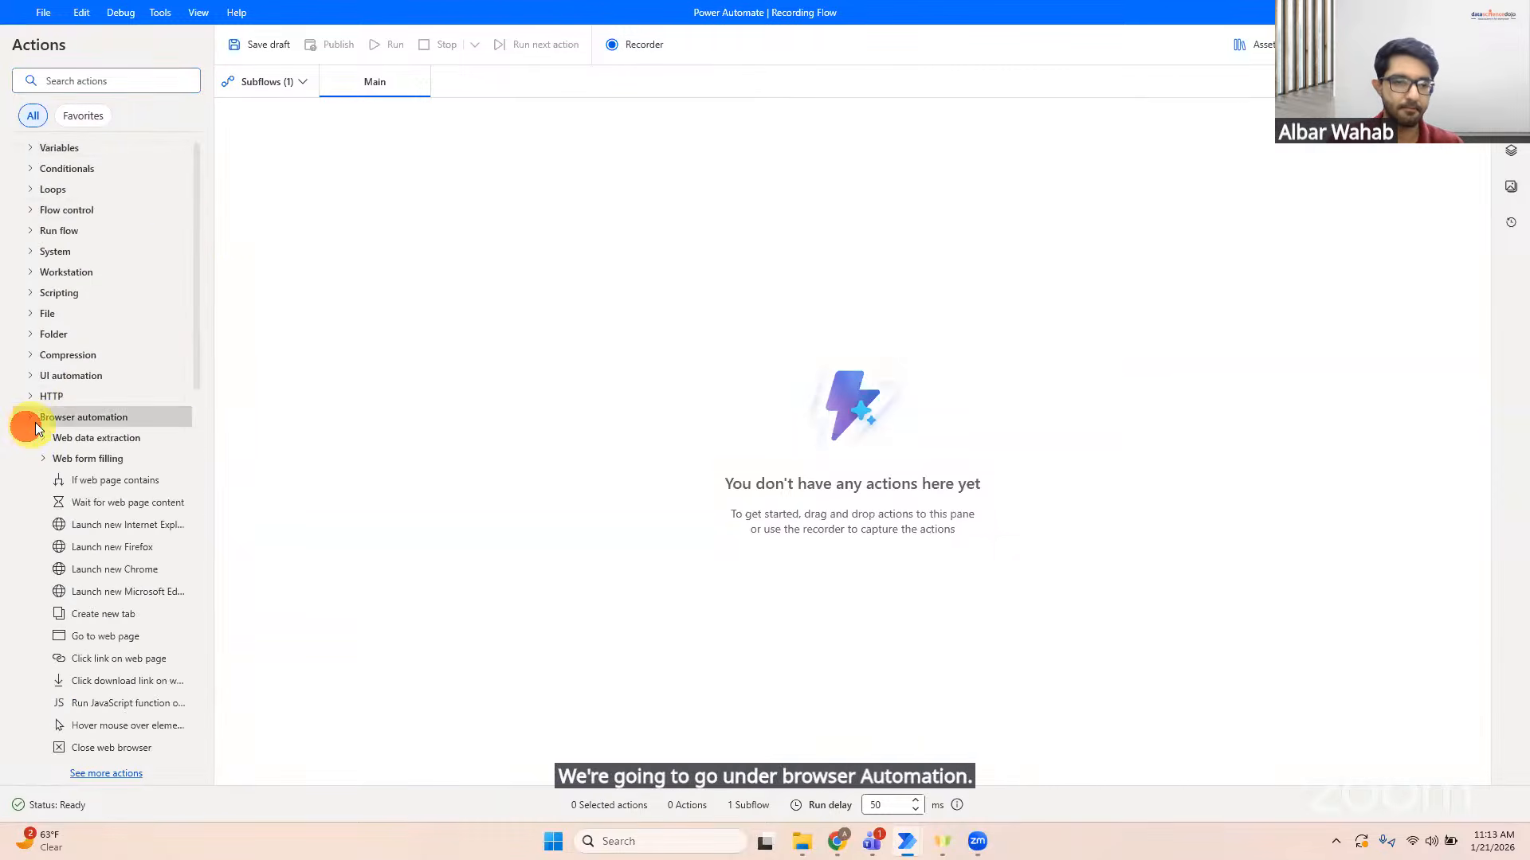
{"action": "left_click", "coordinate": [195, 351]}
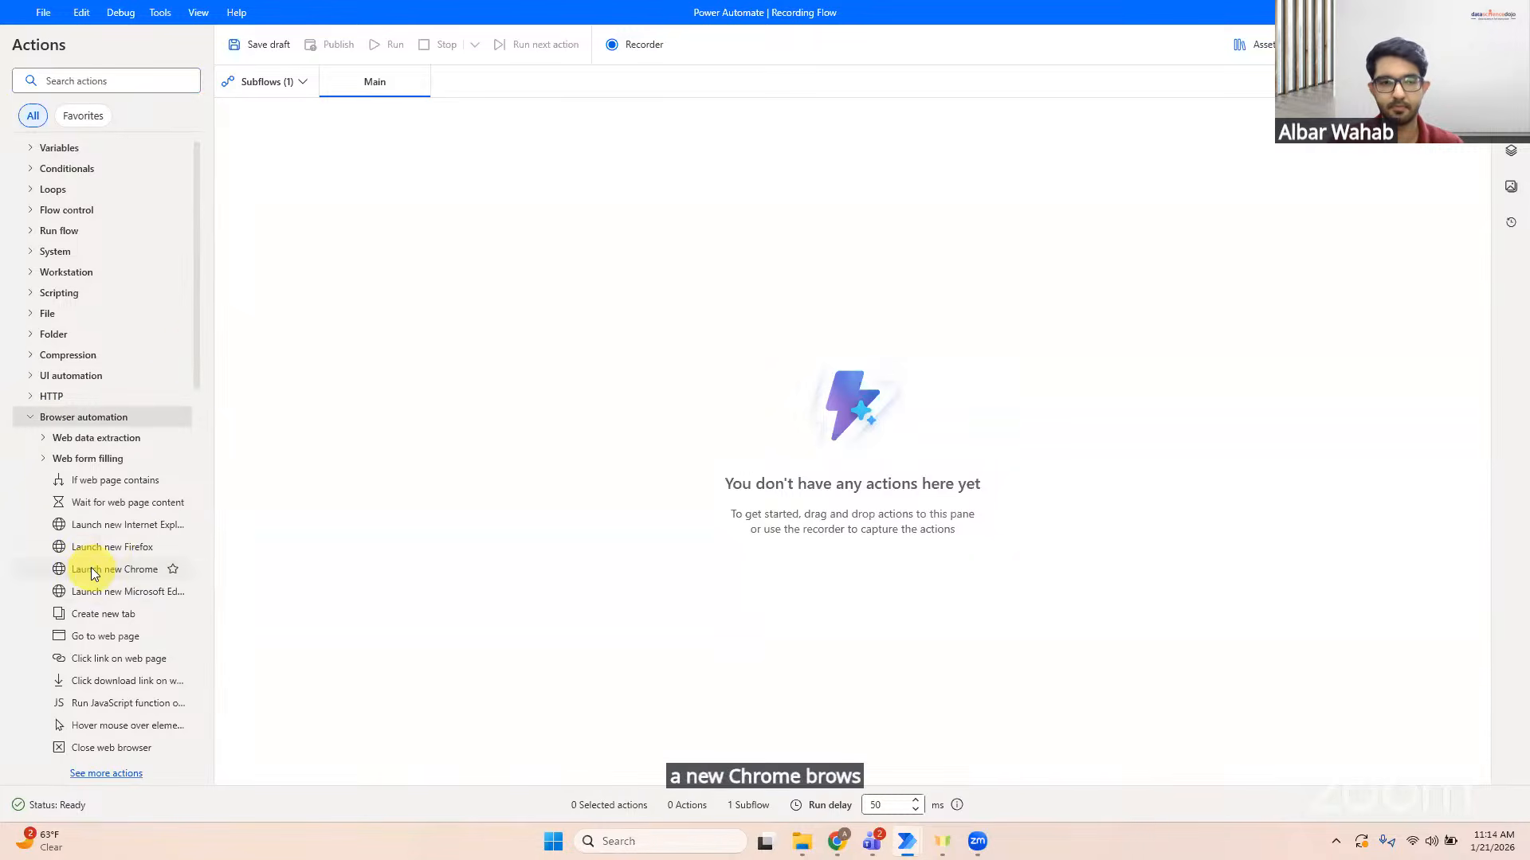
{"action": "left_click_drag", "start_coordinate": [79, 572], "coordinate": [486, 237]}
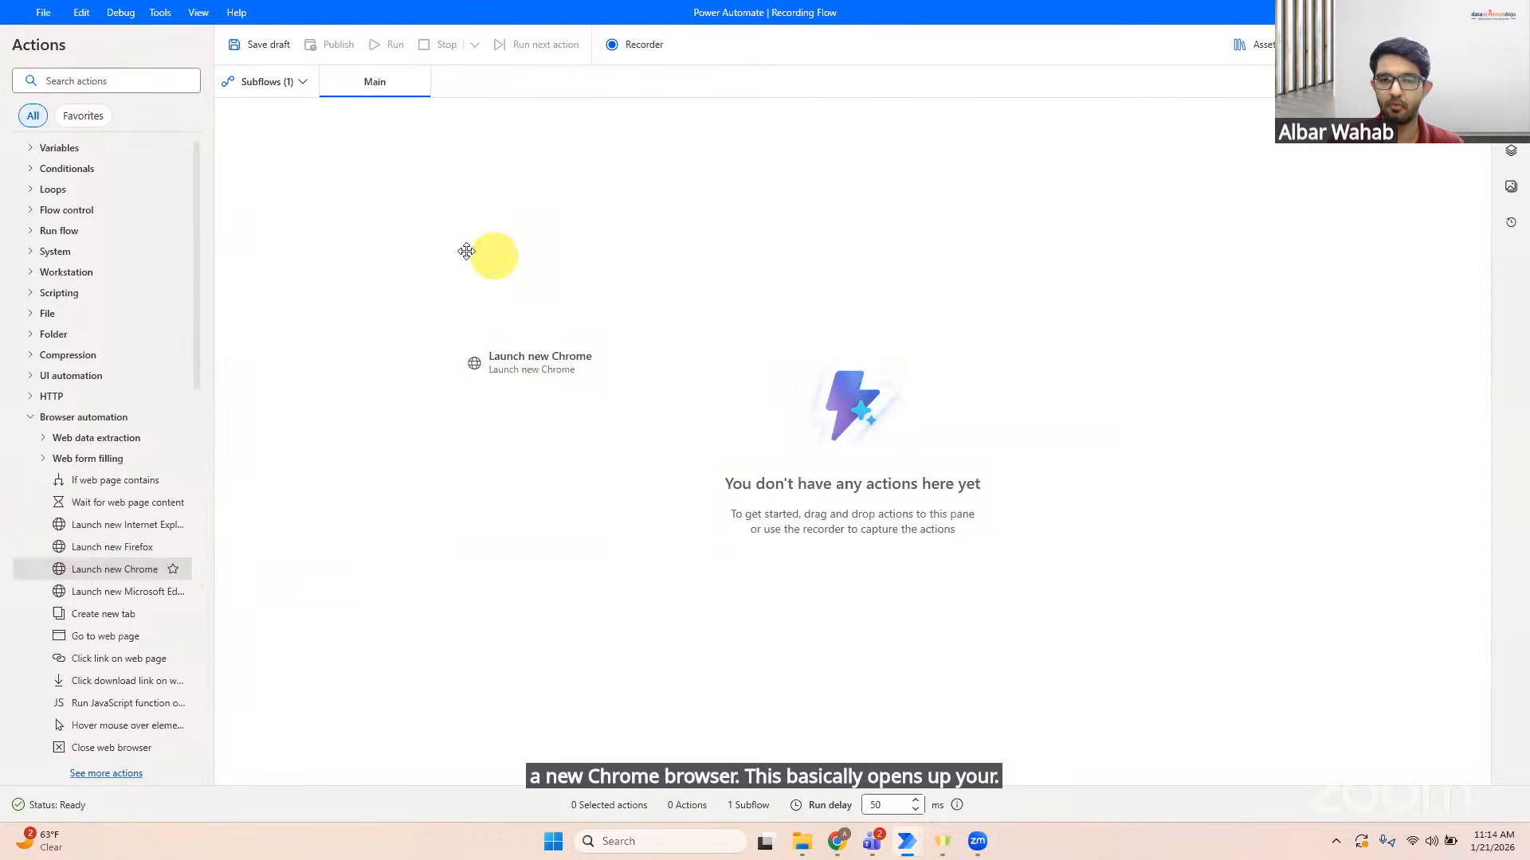
{"action": "left_click_drag", "start_coordinate": [753, 337], "coordinate": [753, 337]}
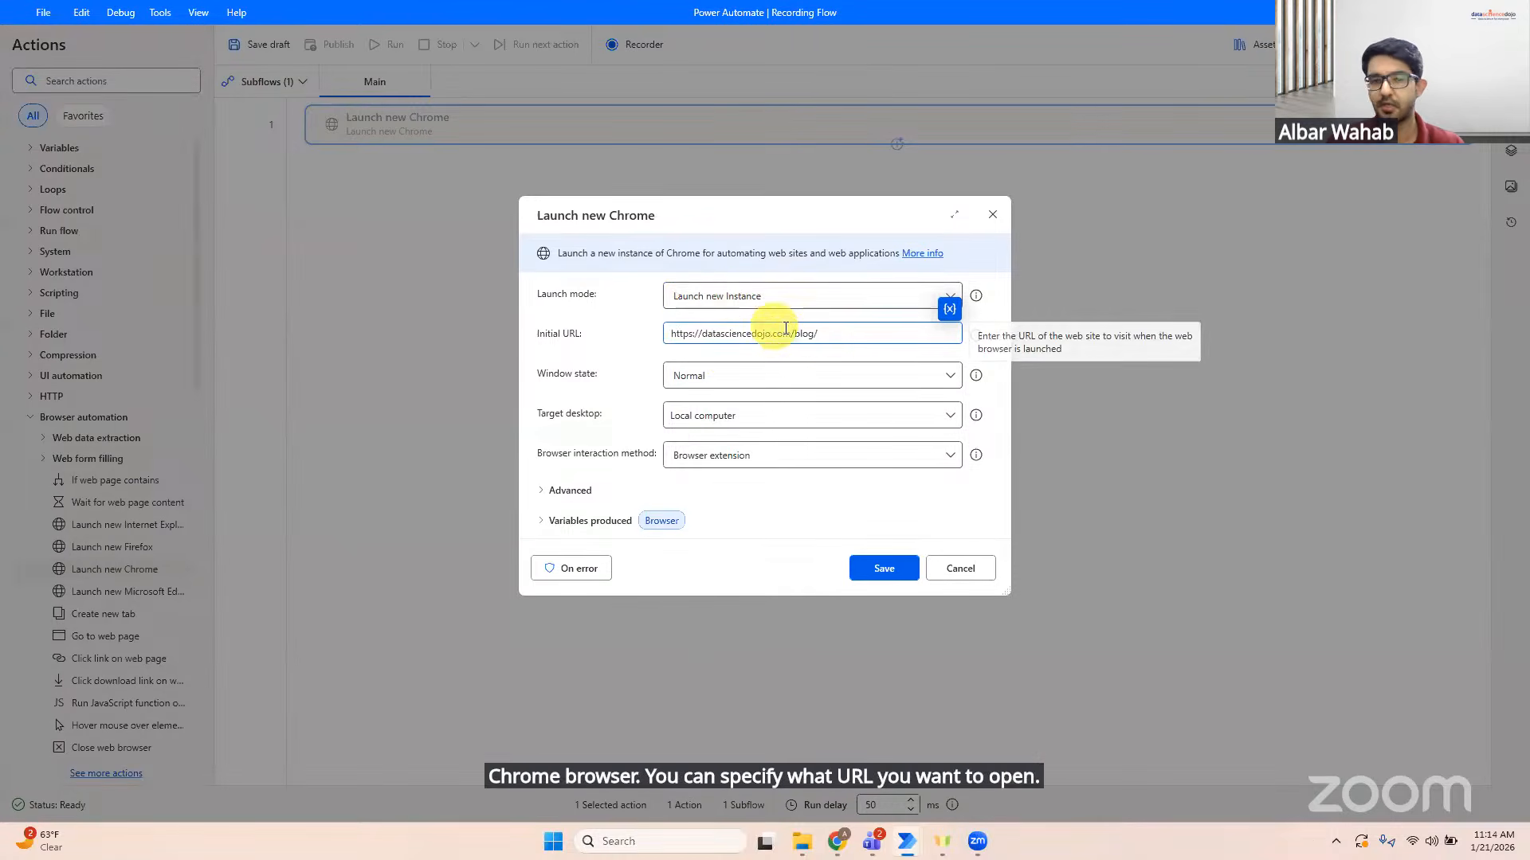
{"action": "left_click", "coordinate": [599, 296]}
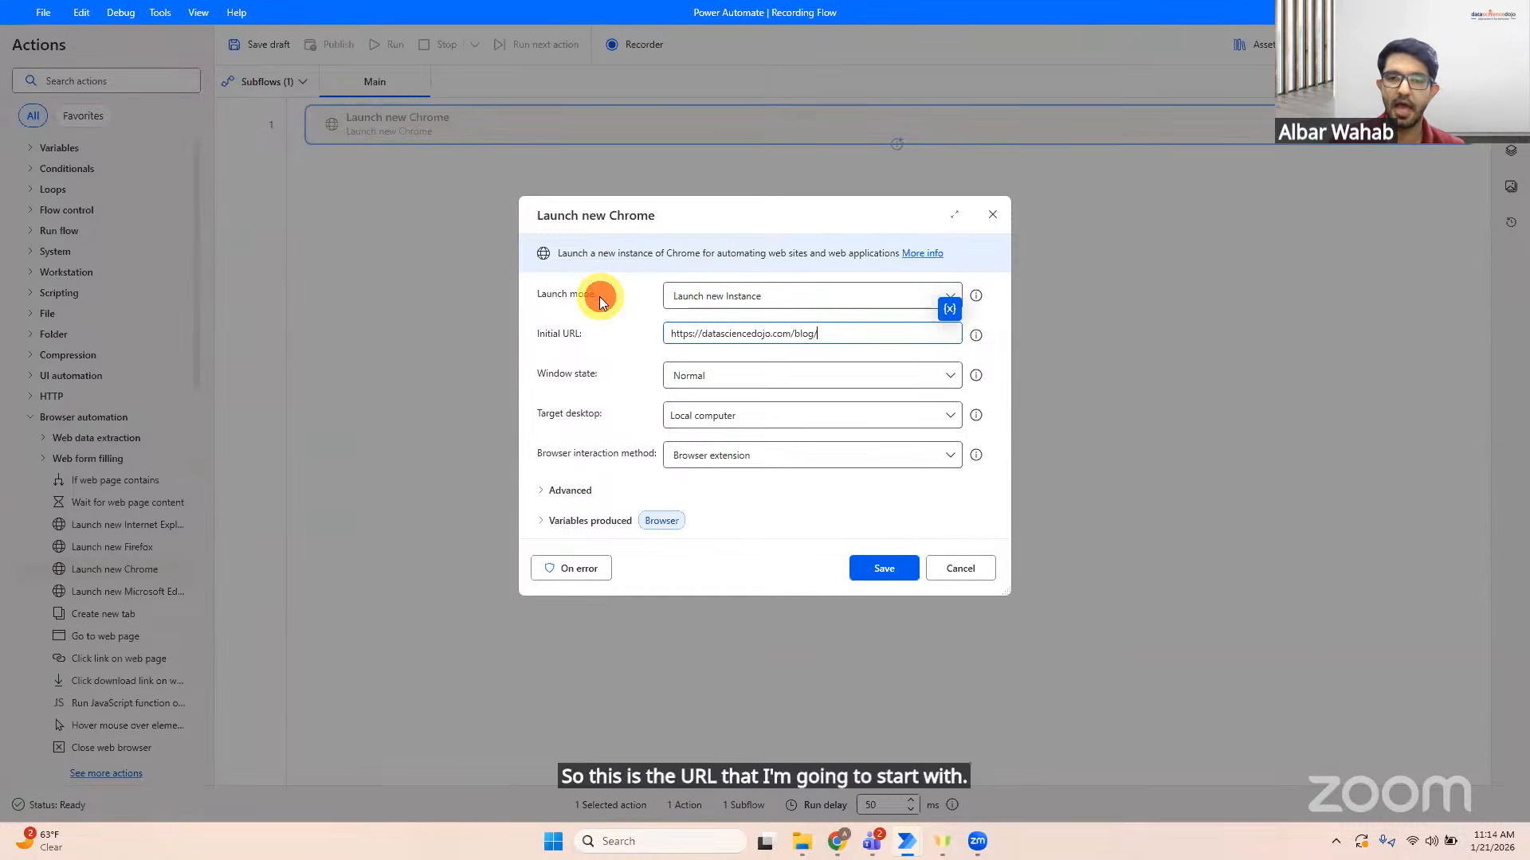
{"action": "left_click", "coordinate": [755, 294]}
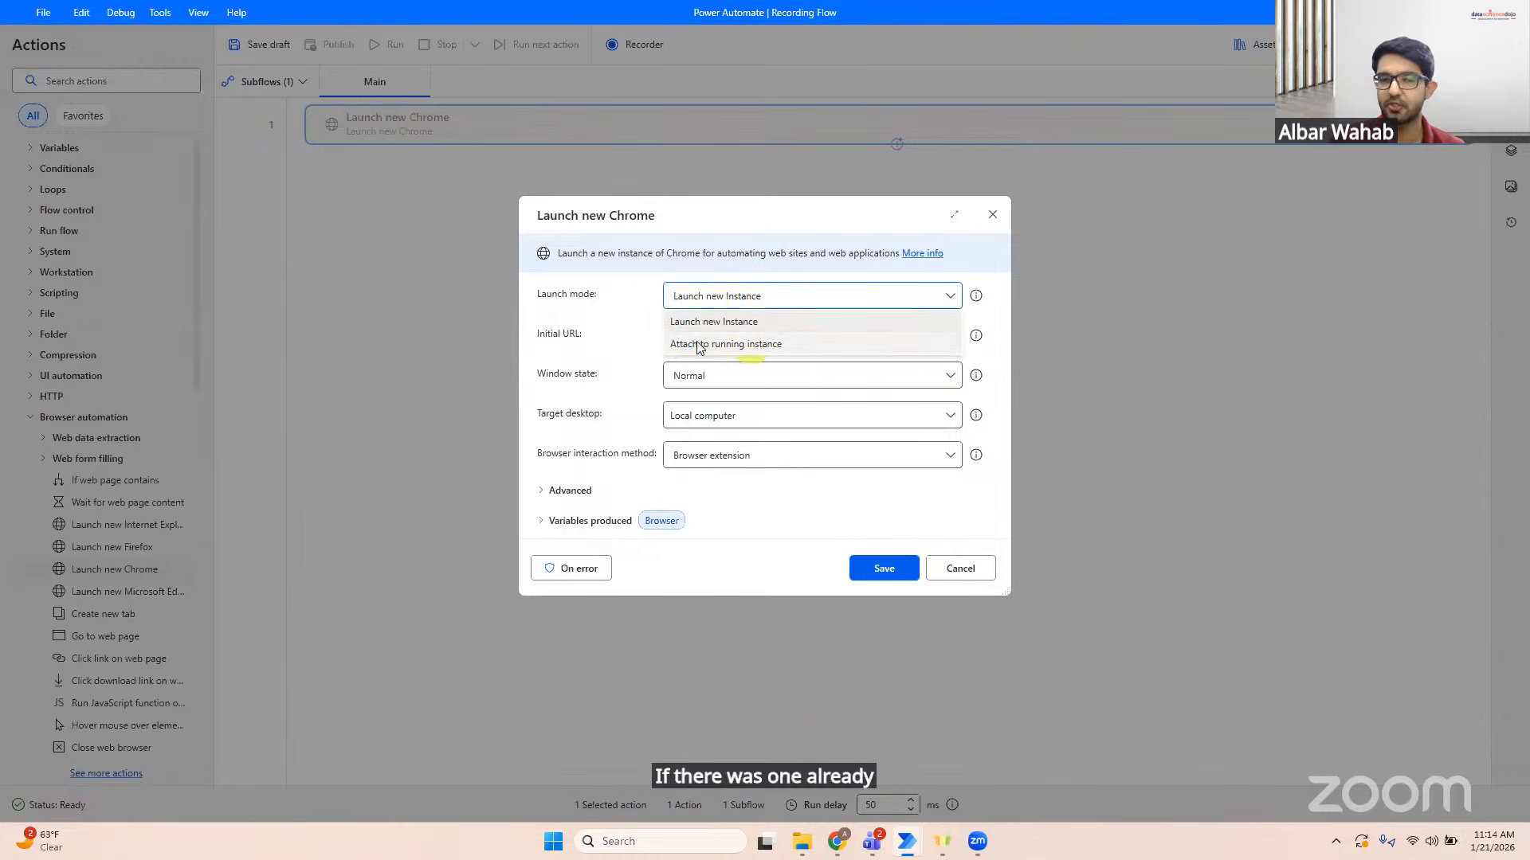
{"action": "left_click", "coordinate": [701, 308]}
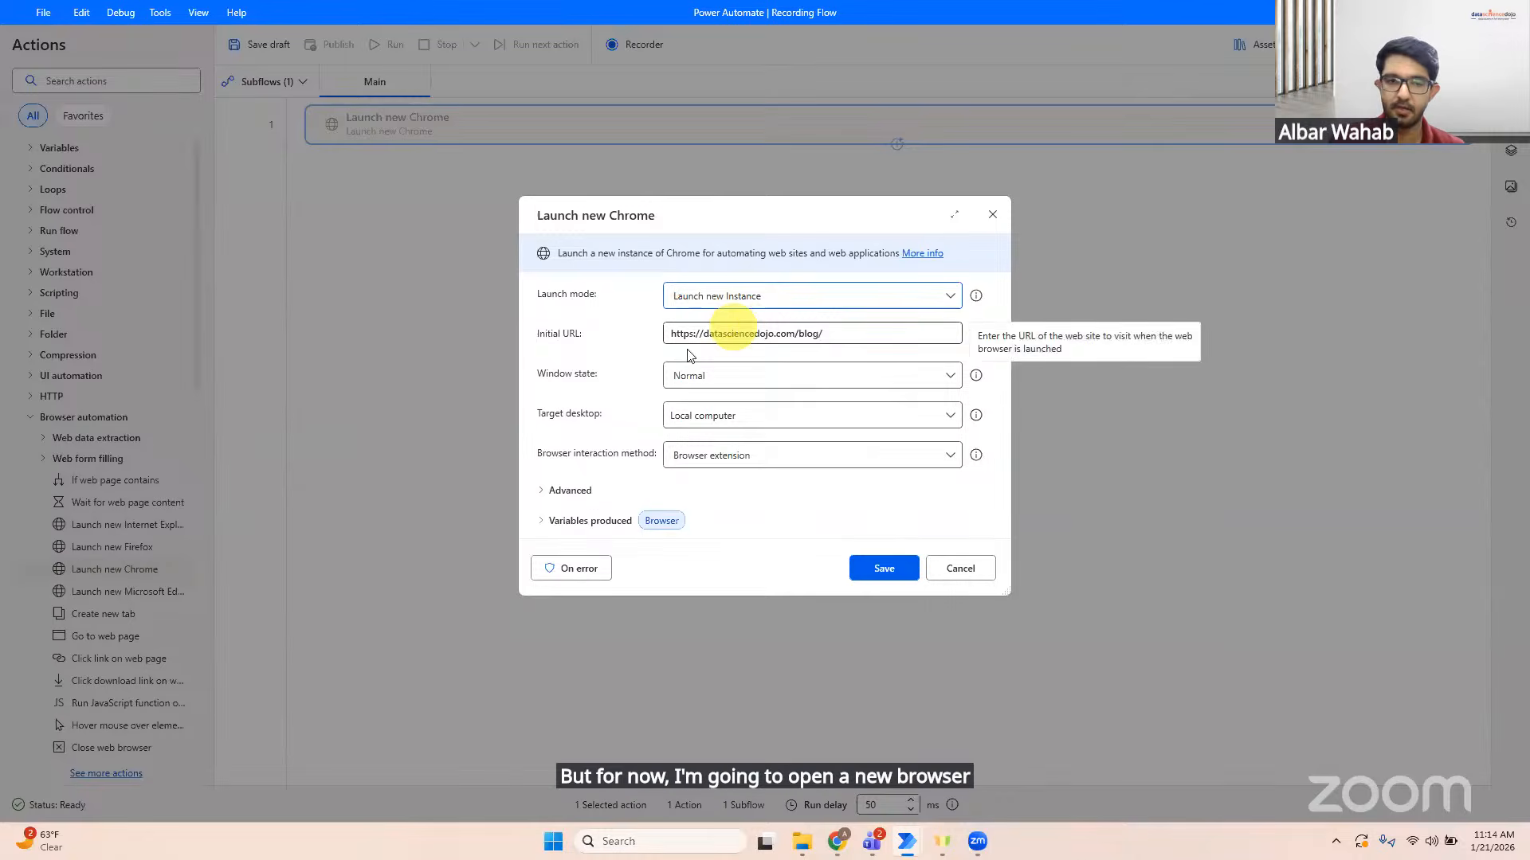
Step: Set the Chrome action's window state to Maximized, keep Local computer as target desktop and Browser extension as interaction method, and save it
{"action": "left_click", "coordinate": [704, 375]}
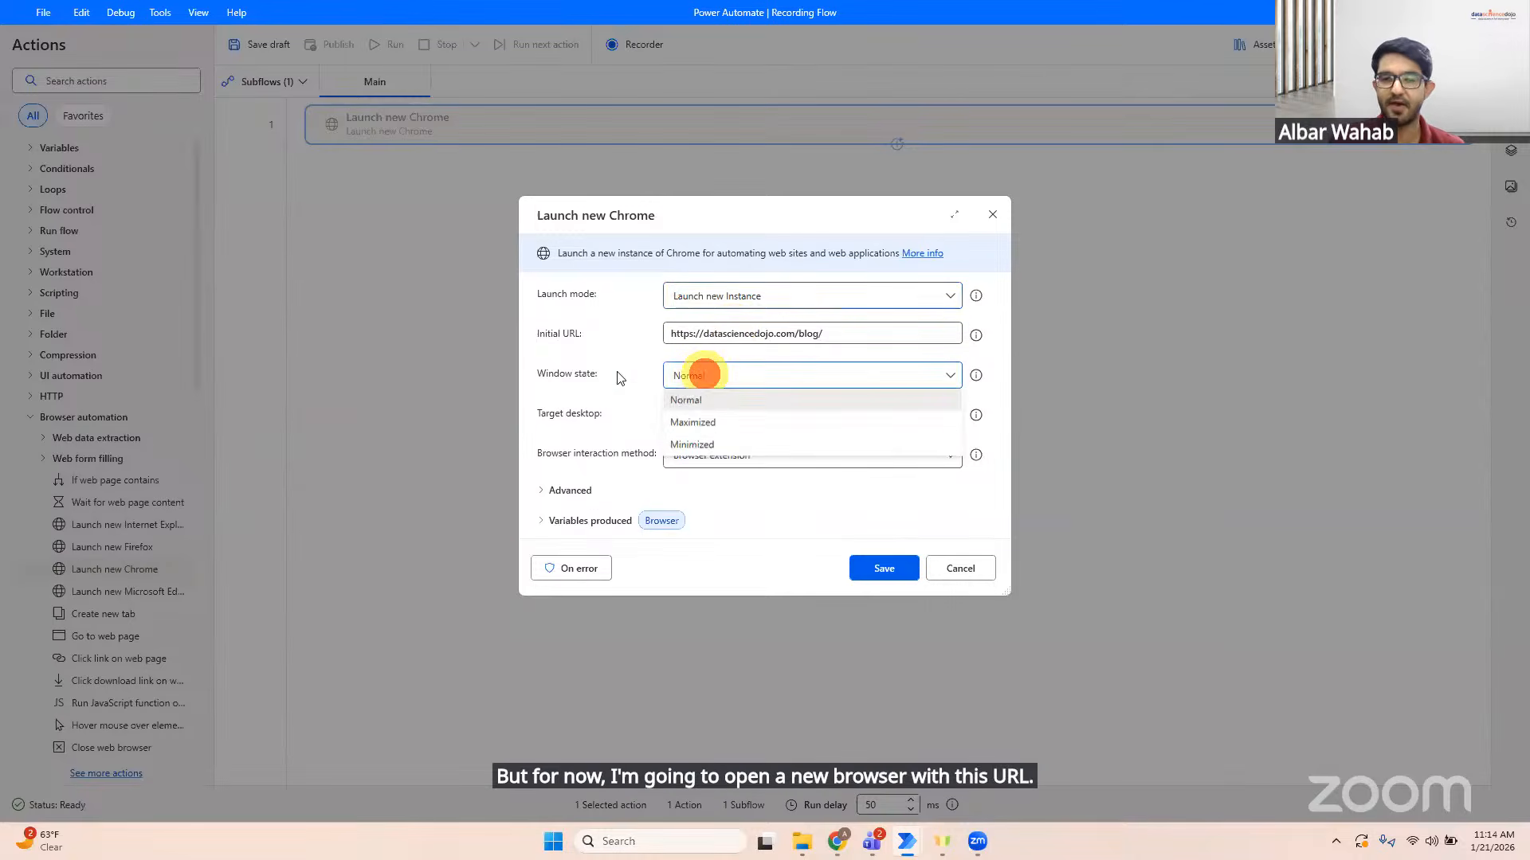
{"action": "left_click", "coordinate": [753, 425]}
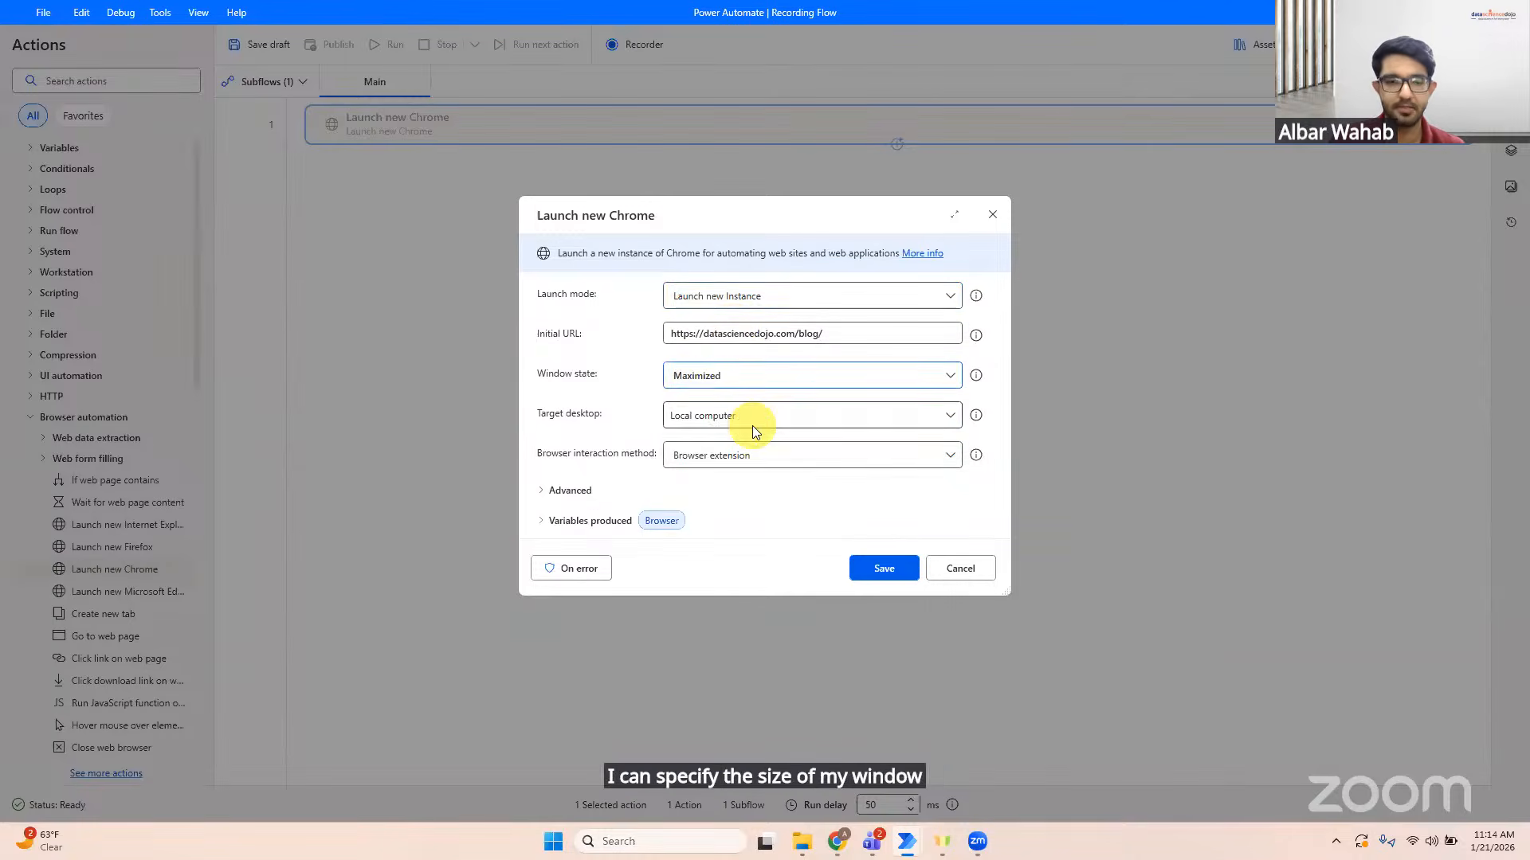
{"action": "left_click", "coordinate": [717, 415]}
{"action": "left_click", "coordinate": [717, 415]}
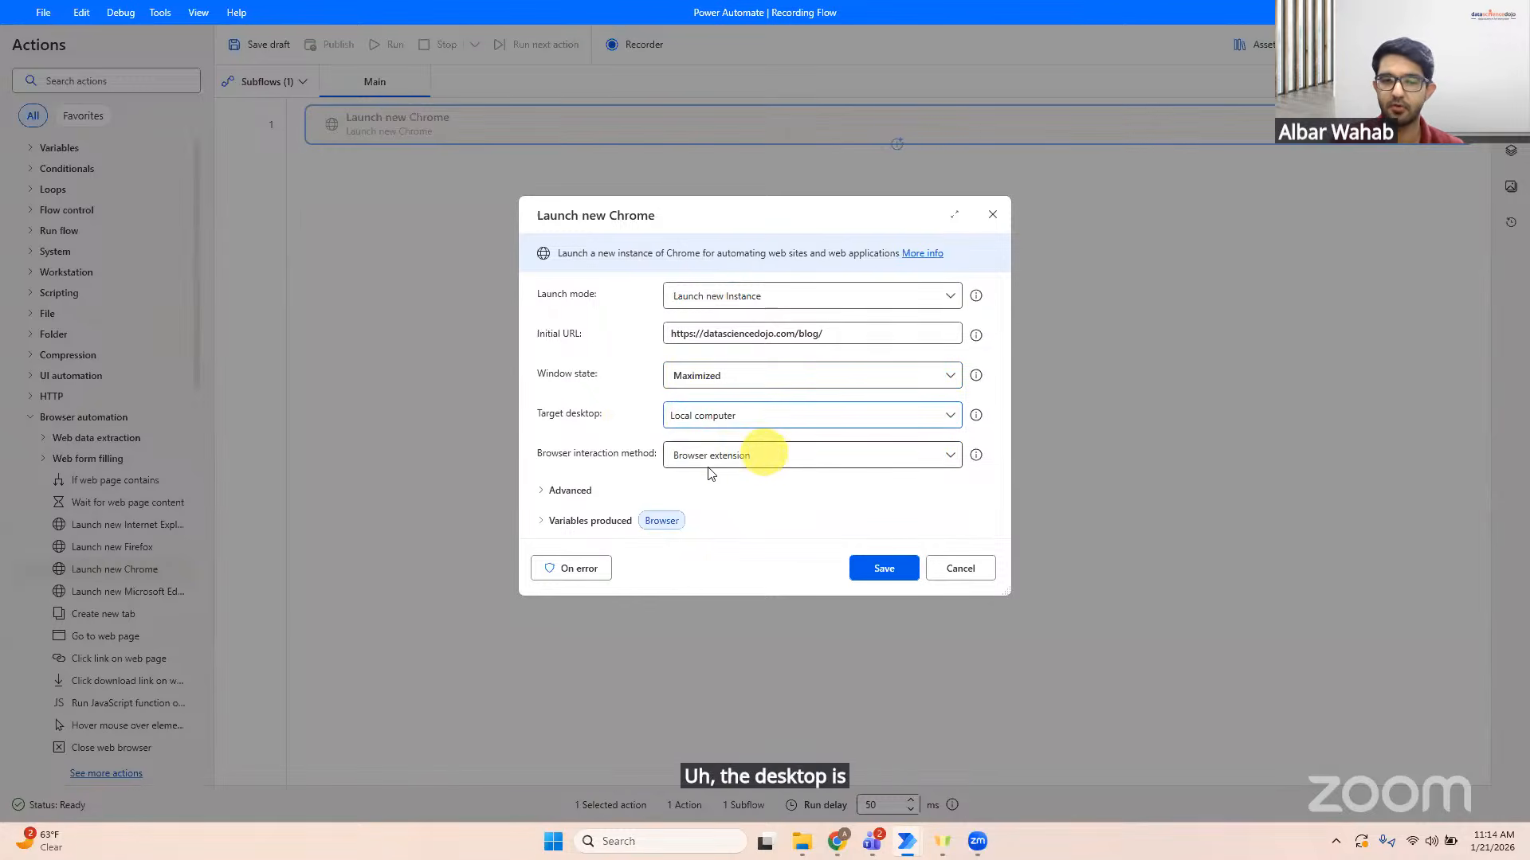
{"action": "mouse_move", "coordinate": [733, 454]}
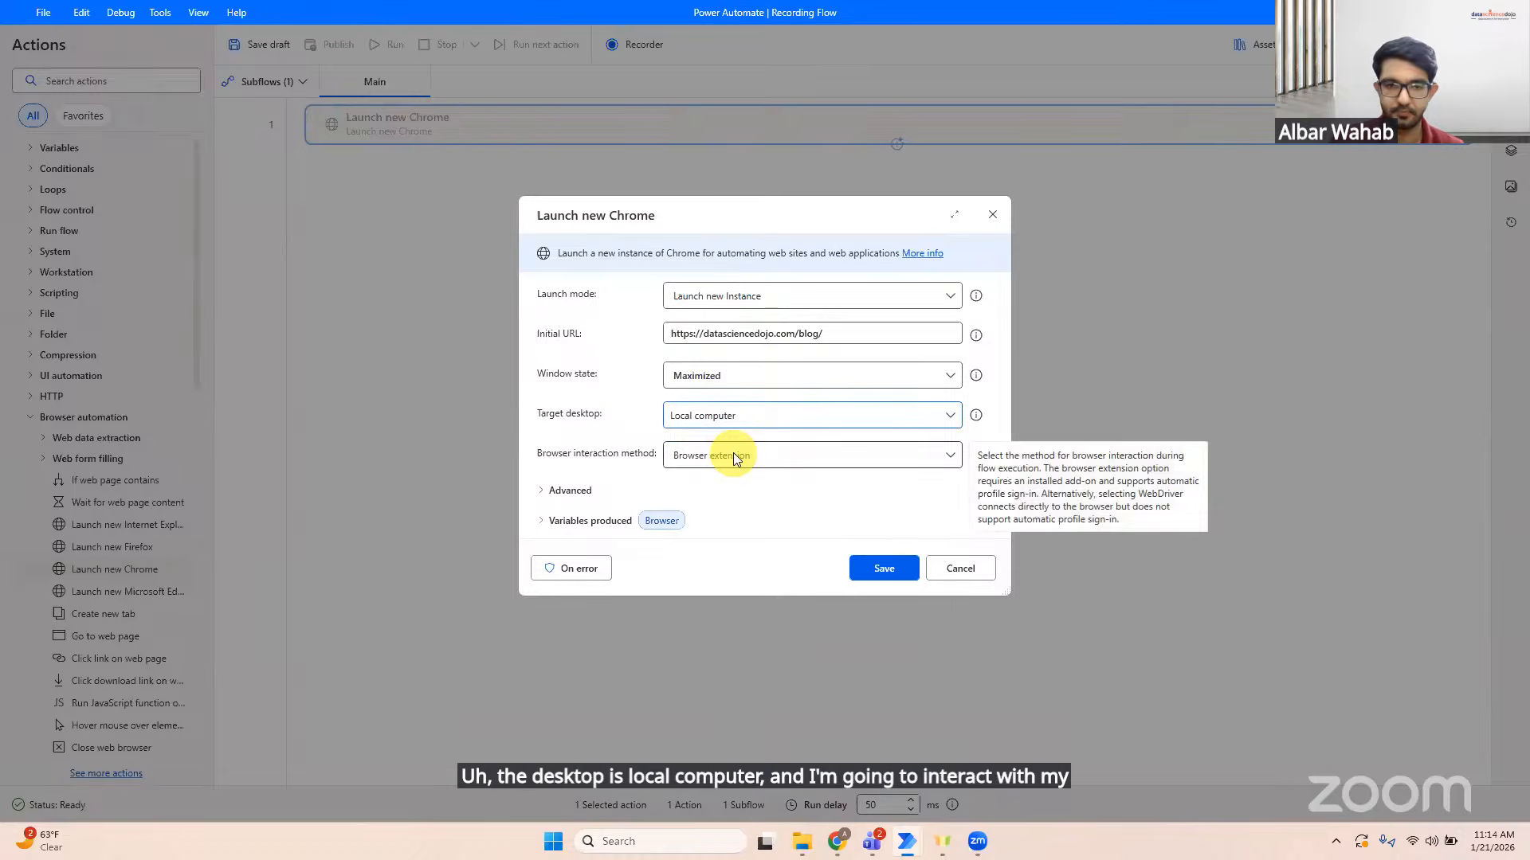
{"action": "left_click", "coordinate": [890, 568]}
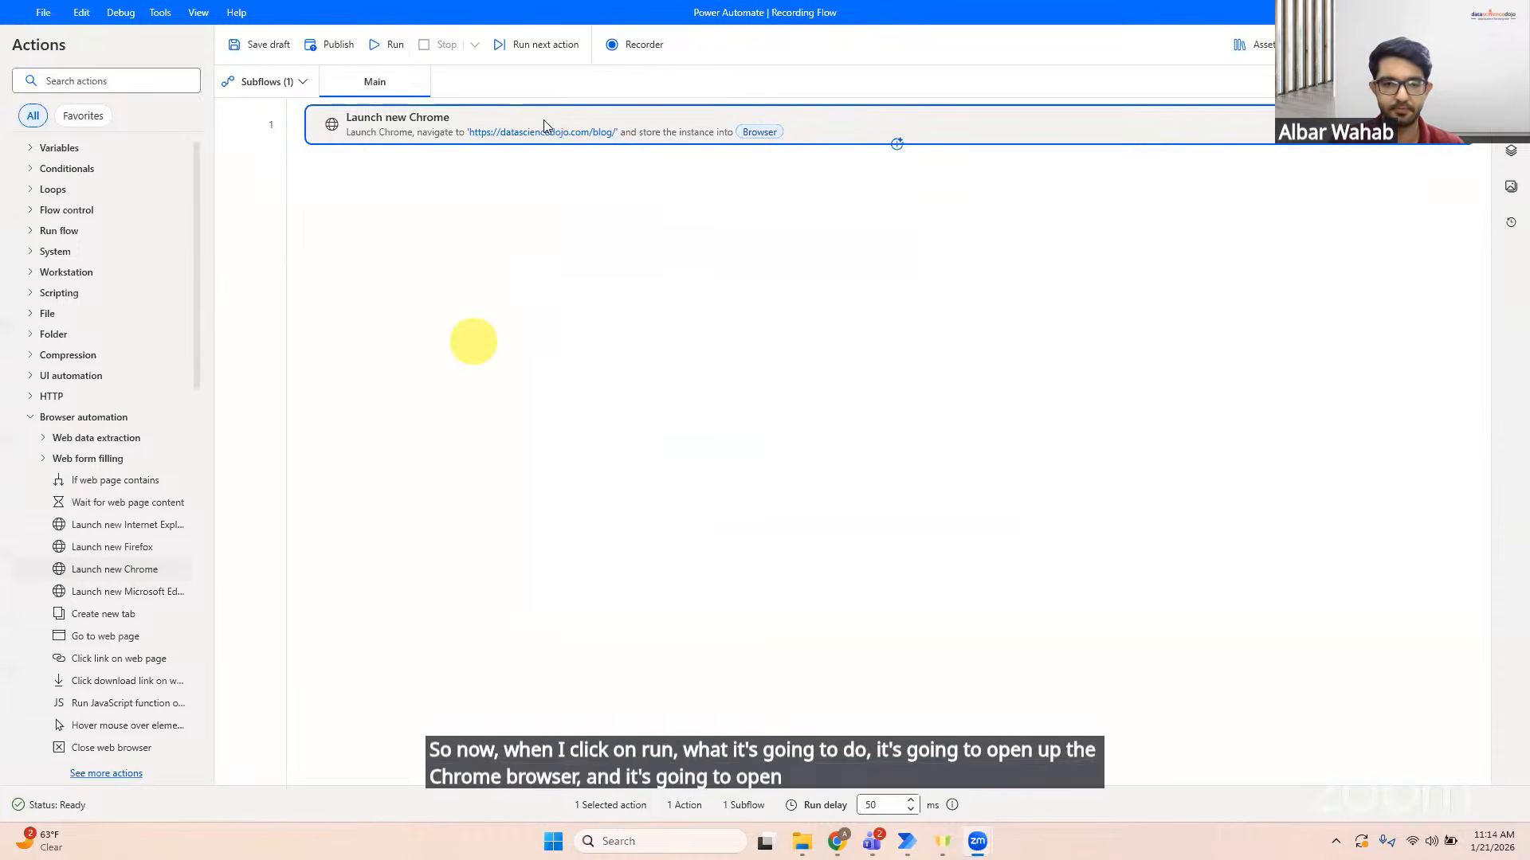
Step: Run the flow and look through the Data Science Dojo blog page it opens in Chrome
{"action": "left_click", "coordinate": [381, 44]}
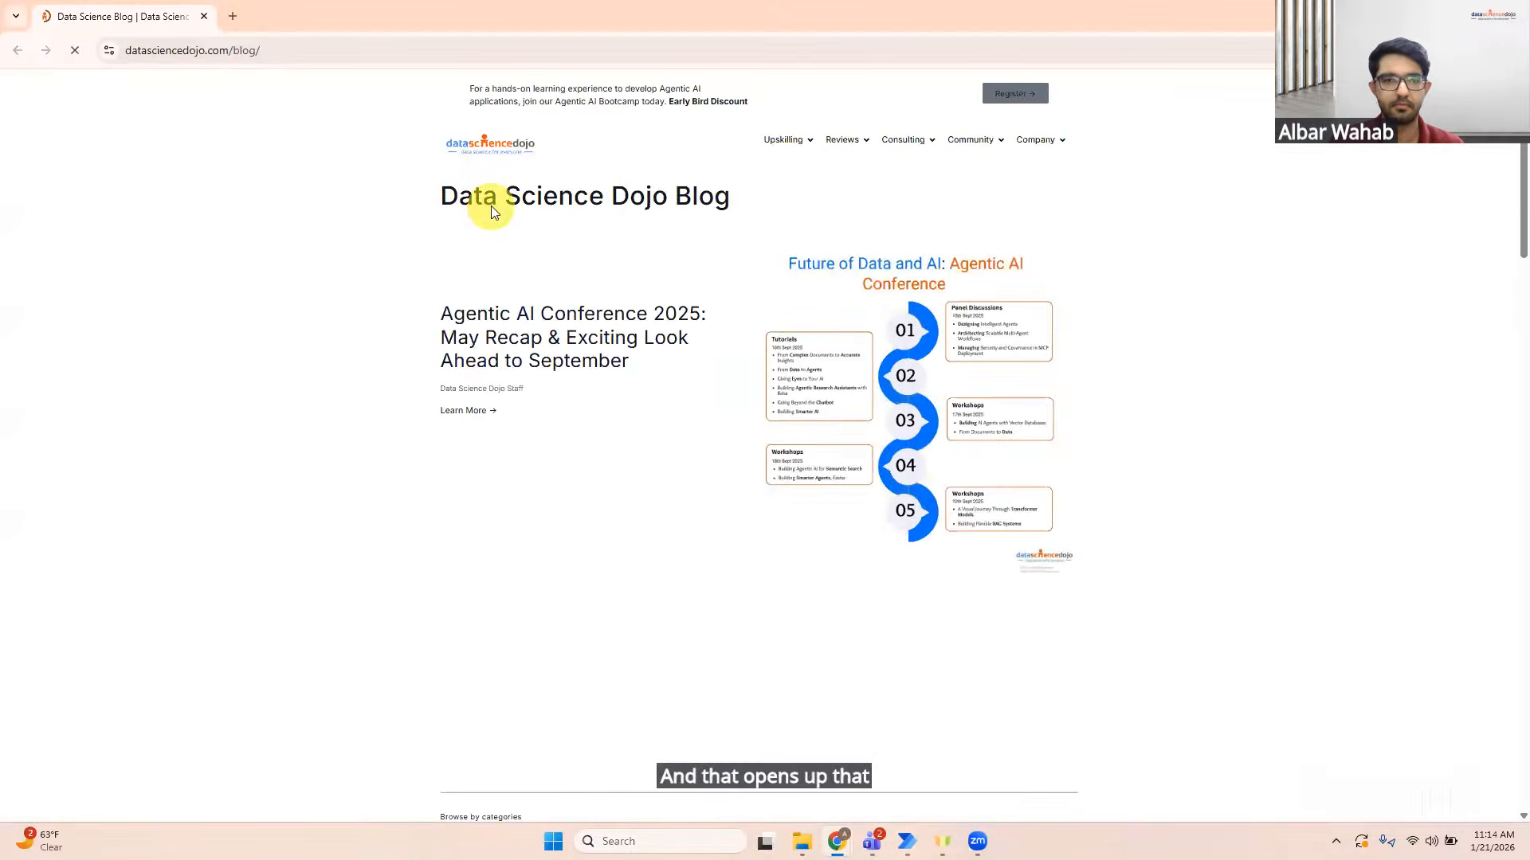
{"action": "left_click", "coordinate": [1523, 483]}
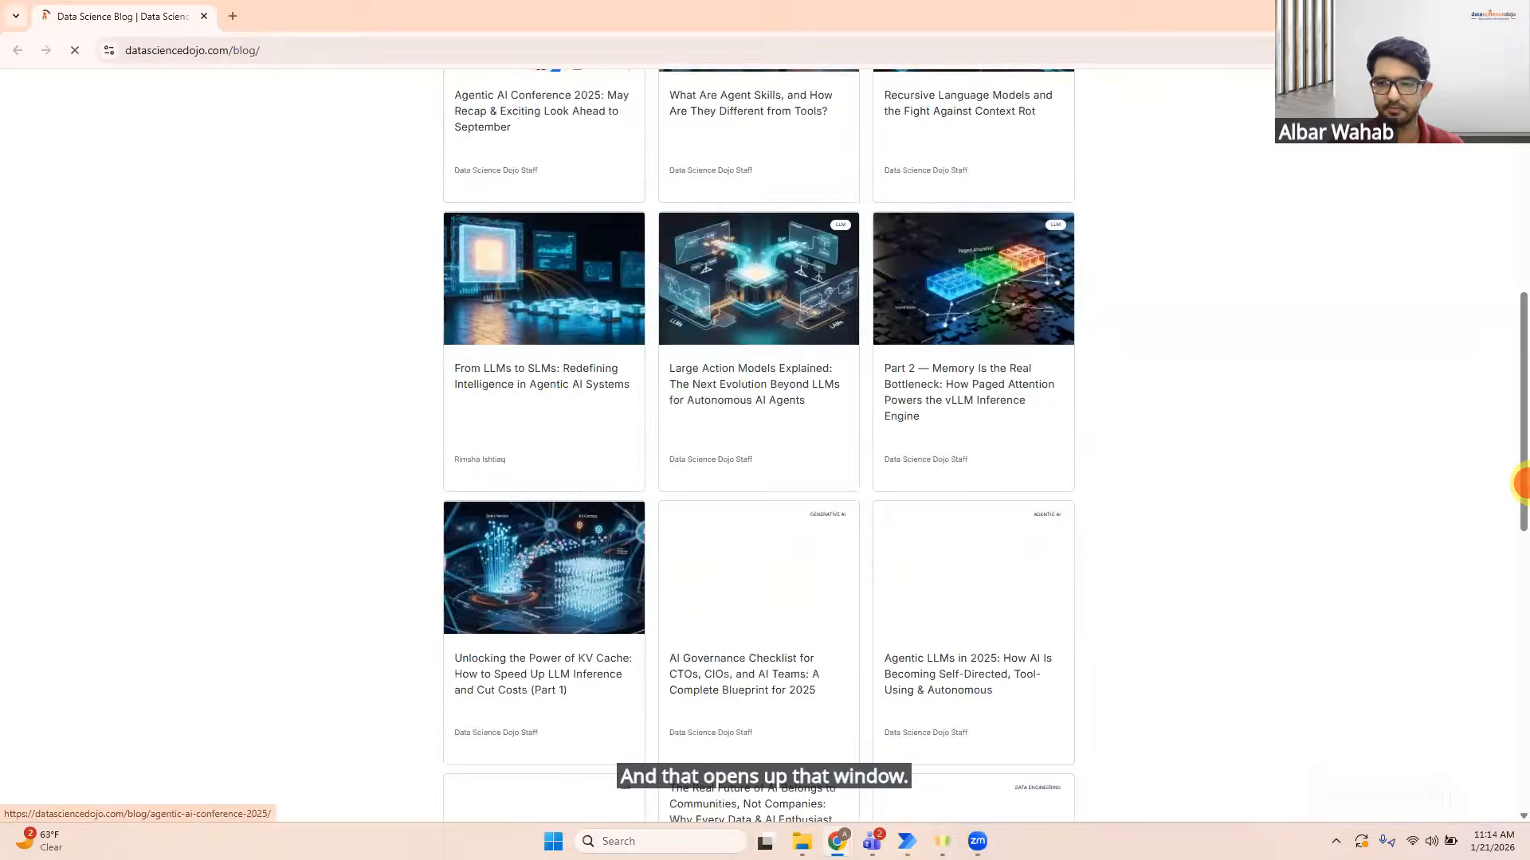
{"action": "left_click_drag", "start_coordinate": [1524, 406], "coordinate": [1523, 199]}
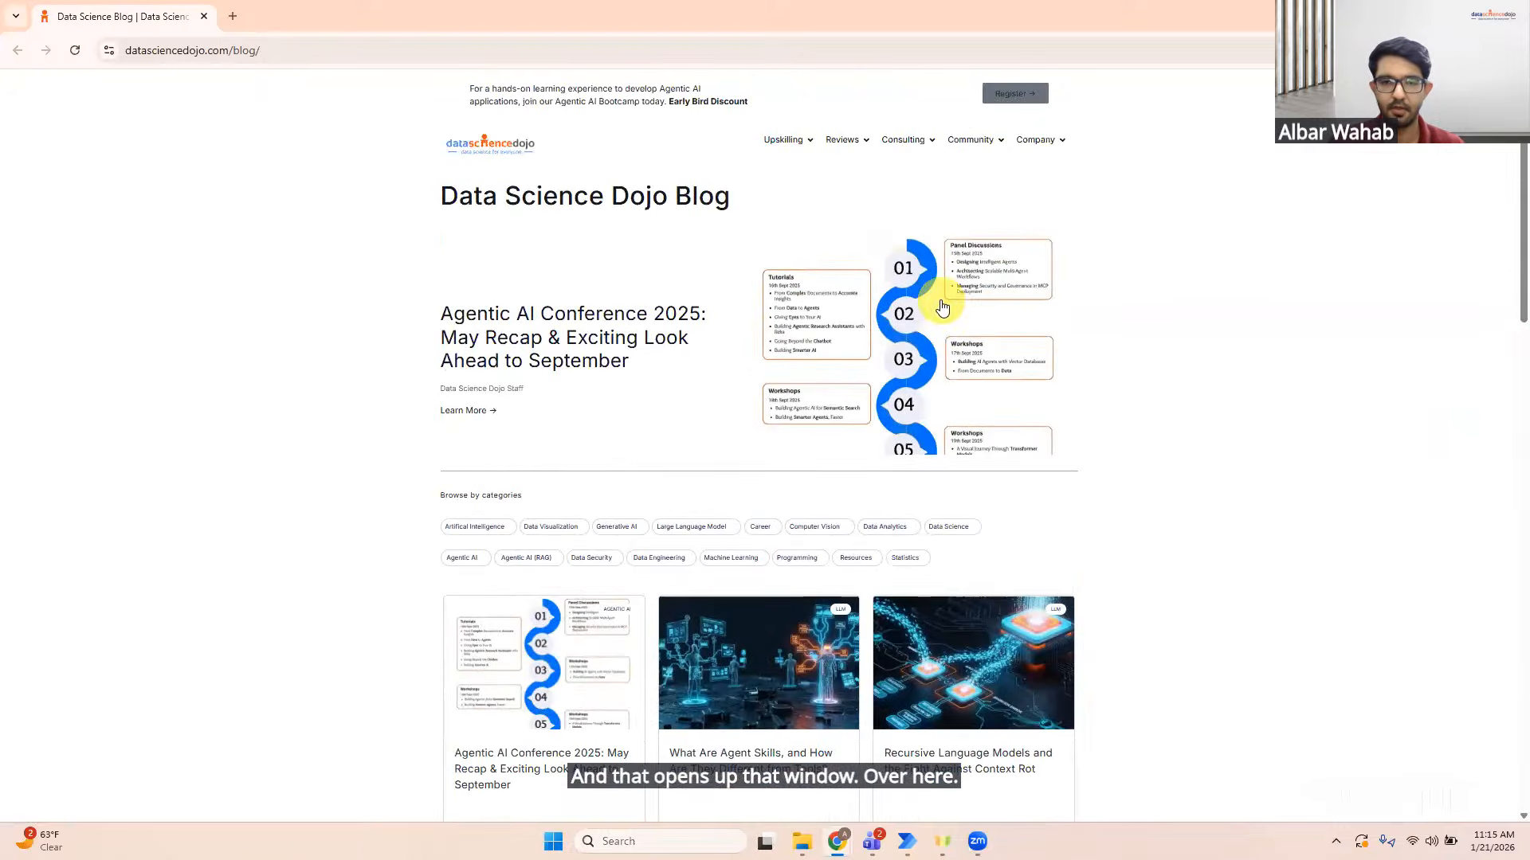
{"action": "mouse_move", "coordinate": [977, 841]}
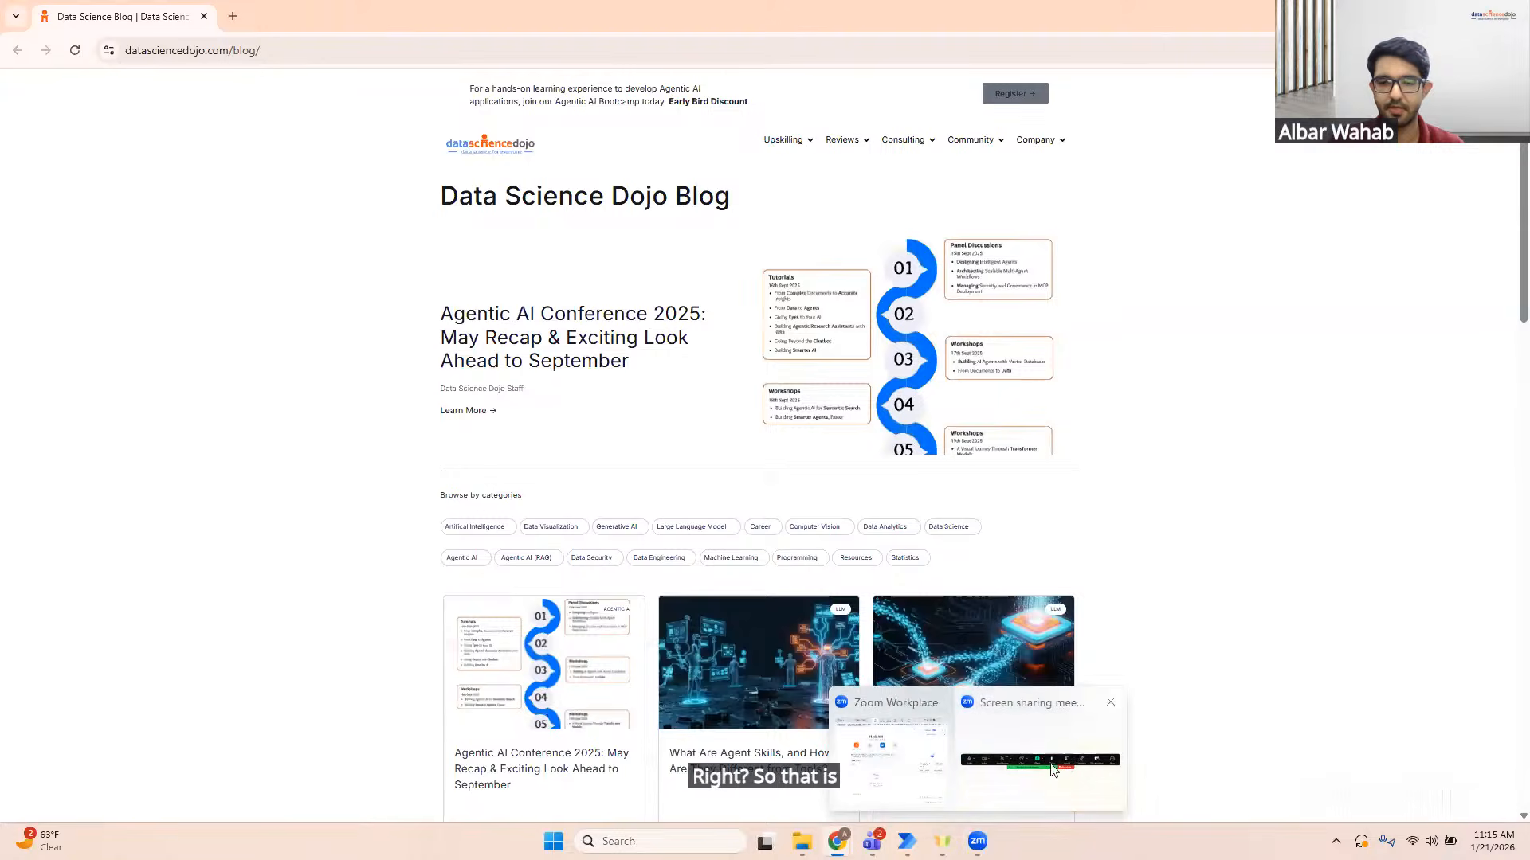
Step: Switch back to the Recording Flow designer, open the Recorder and start recording browser actions
{"action": "left_click", "coordinate": [906, 841]}
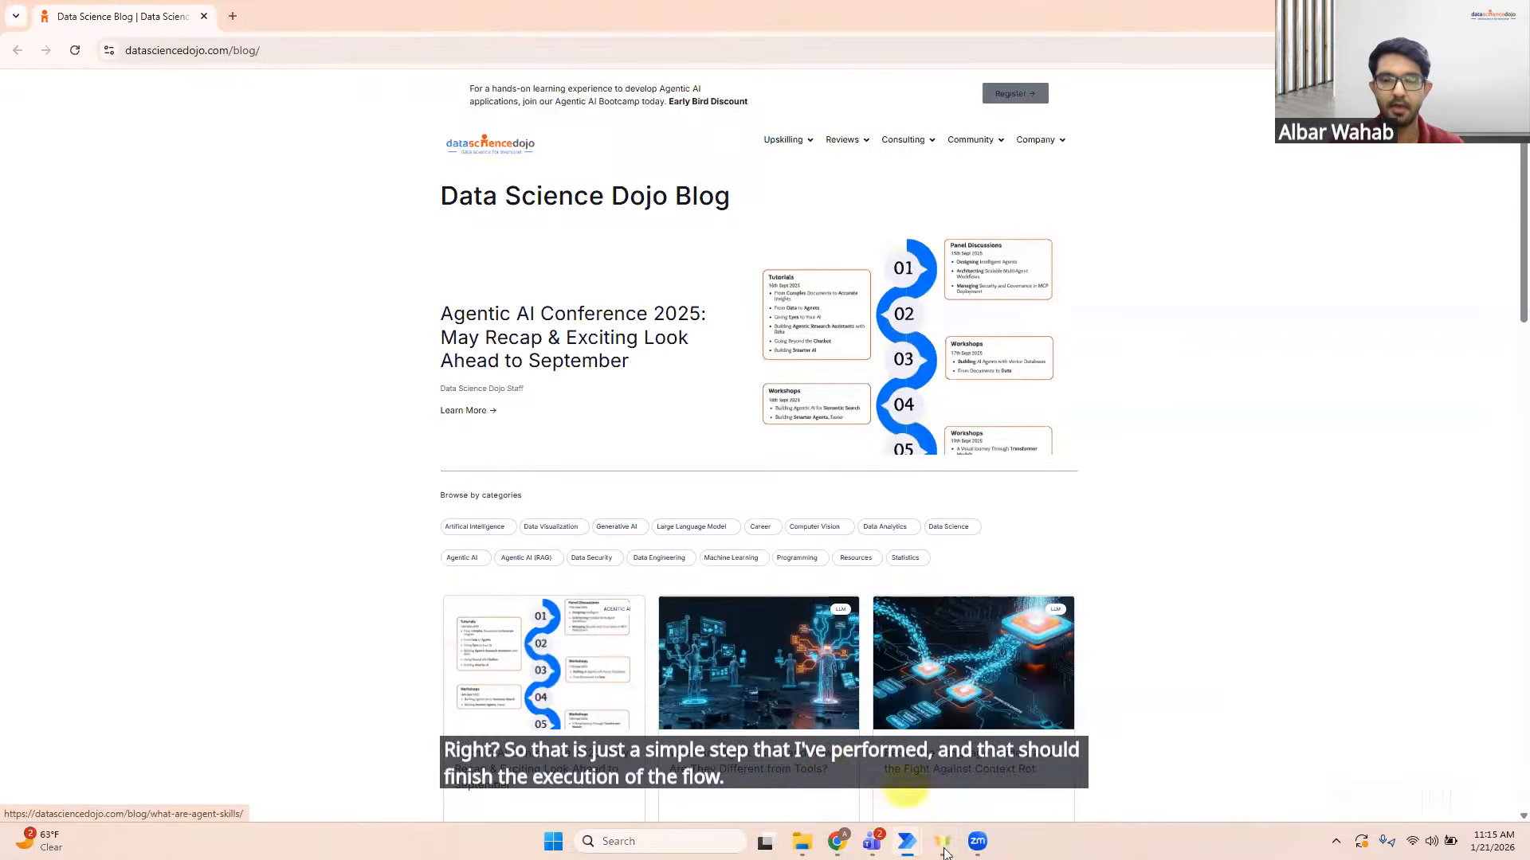
{"action": "mouse_move", "coordinate": [918, 846]}
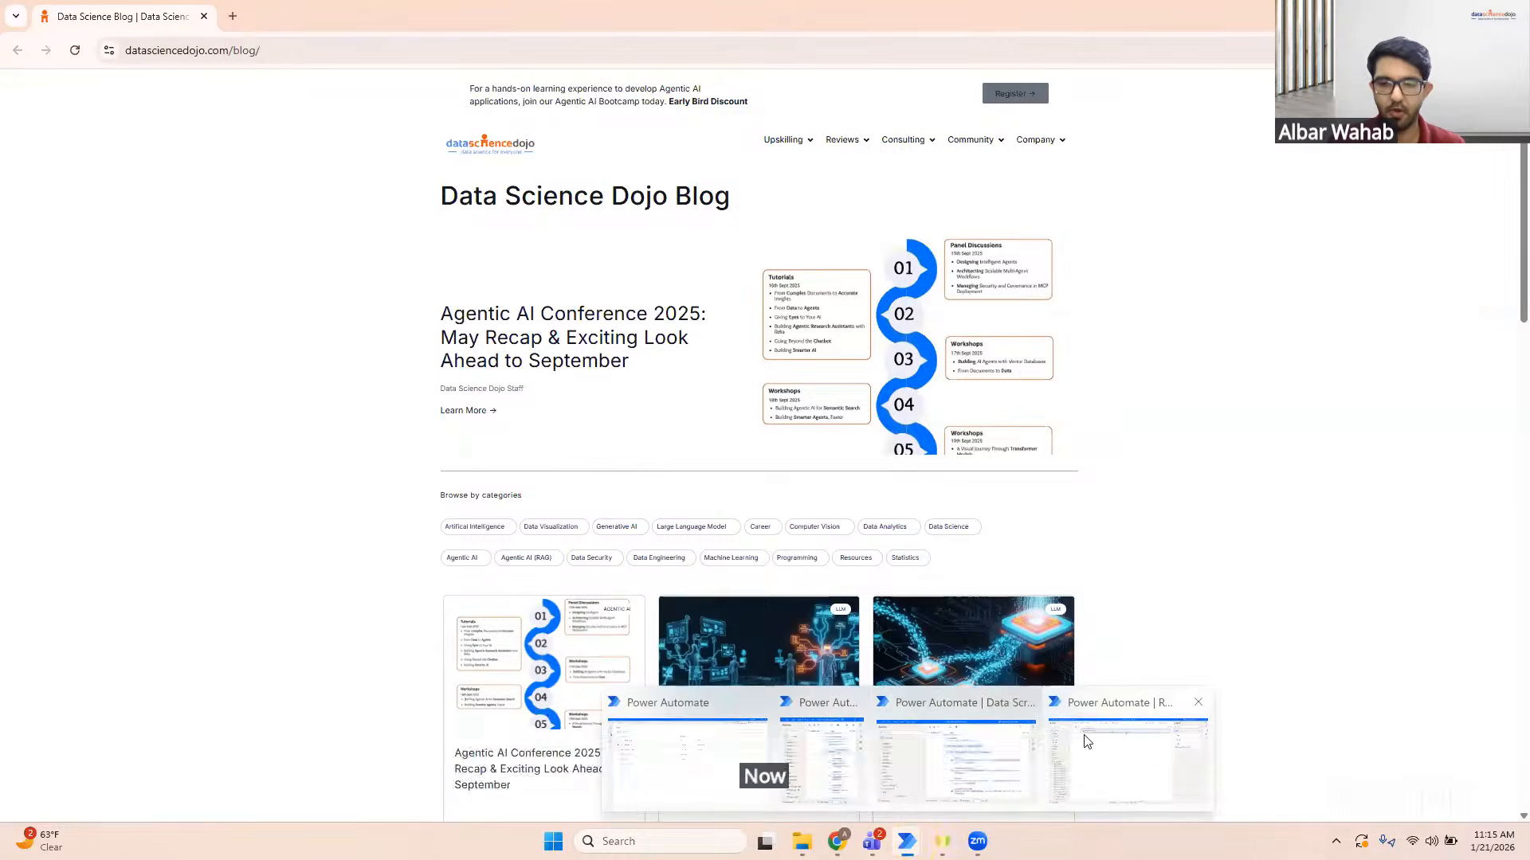
{"action": "left_click", "coordinate": [982, 687]}
{"action": "left_click", "coordinate": [432, 201]}
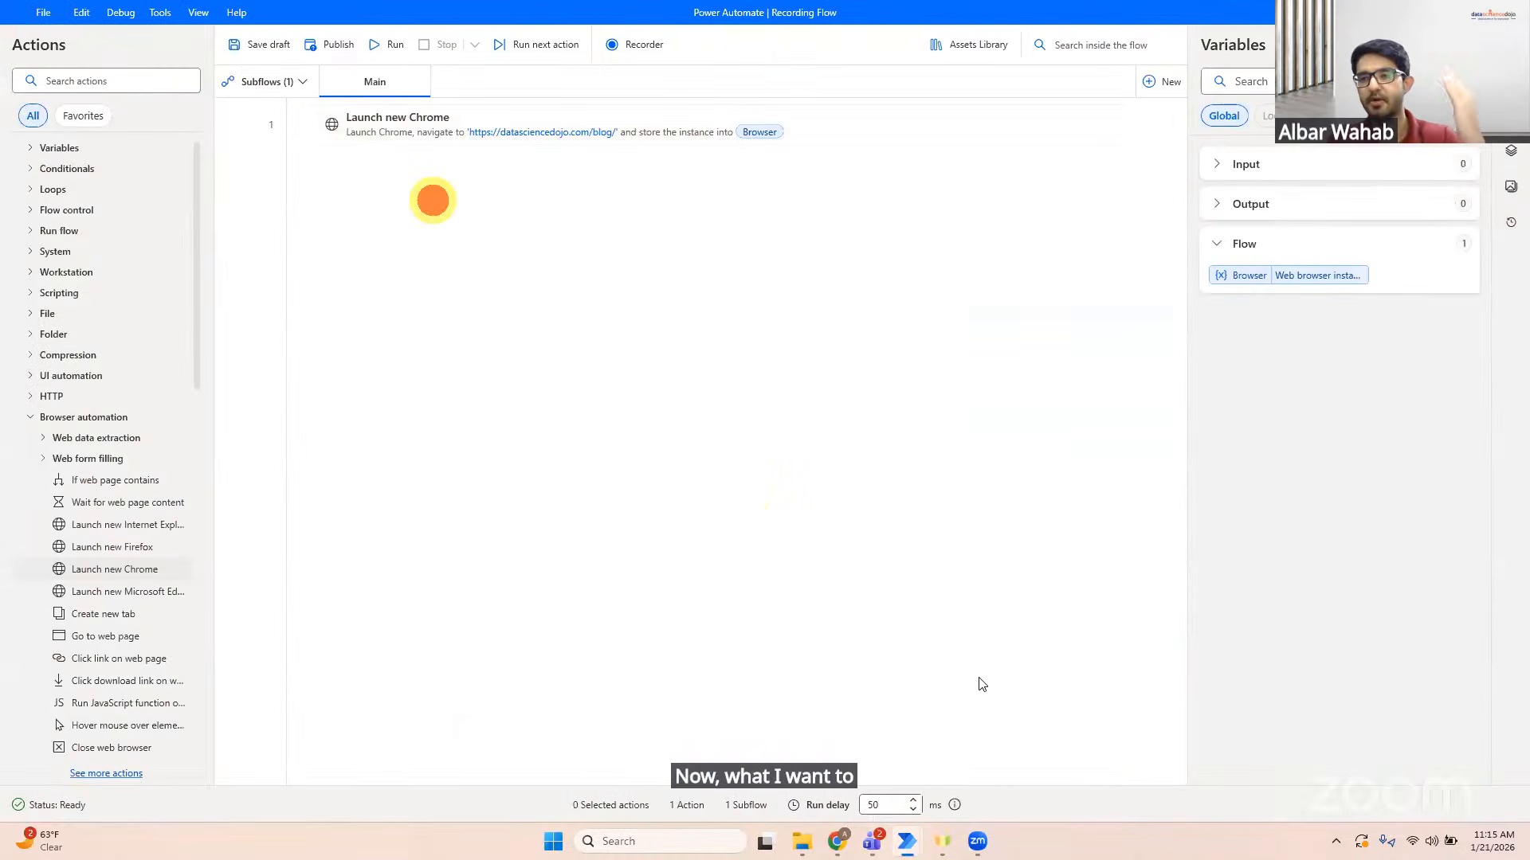
{"action": "left_click", "coordinate": [632, 45]}
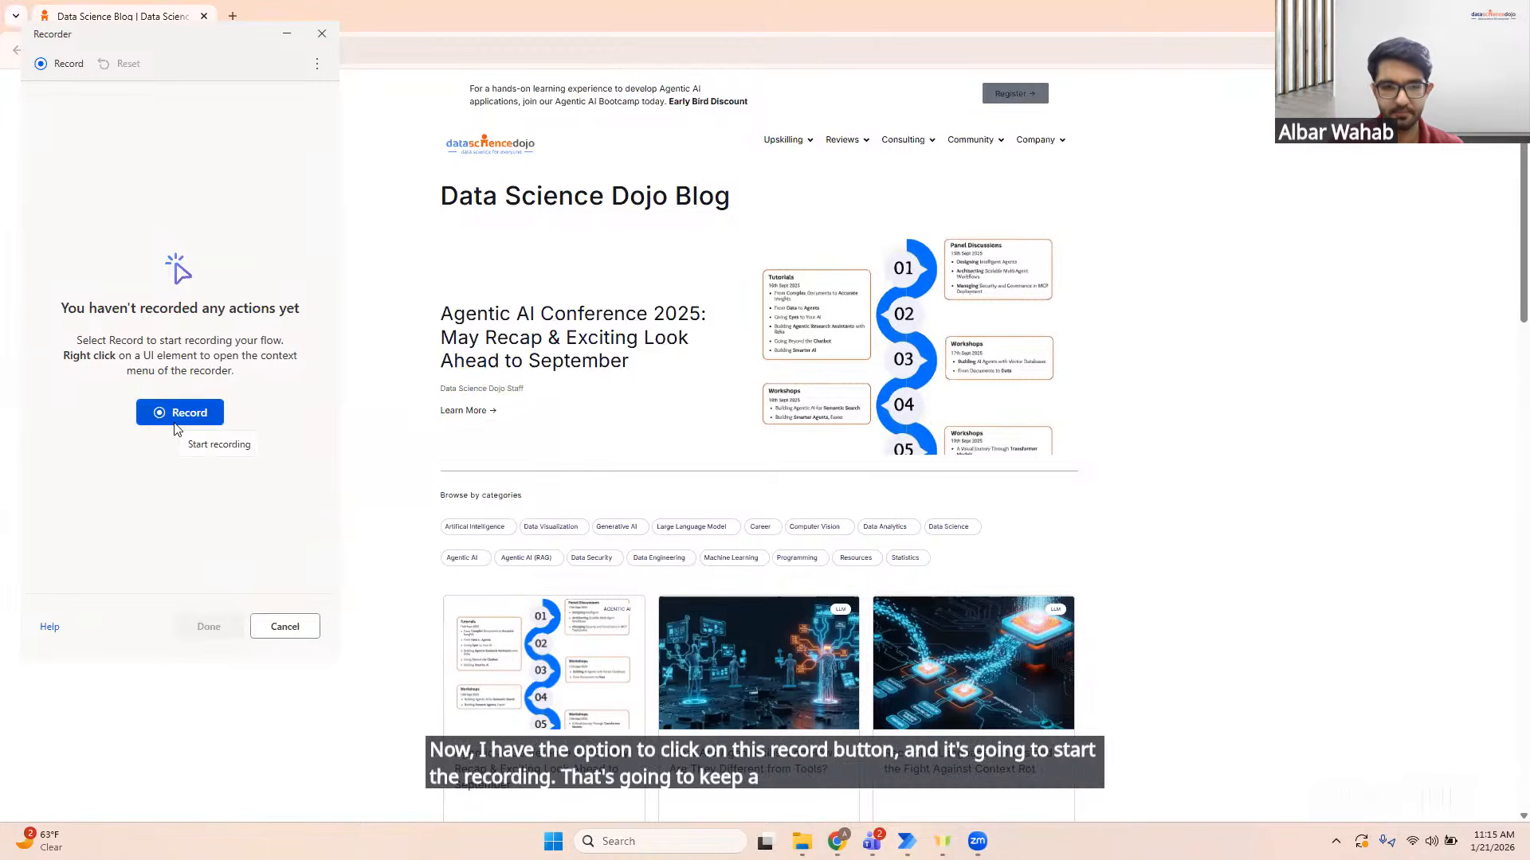
{"action": "left_click", "coordinate": [189, 412]}
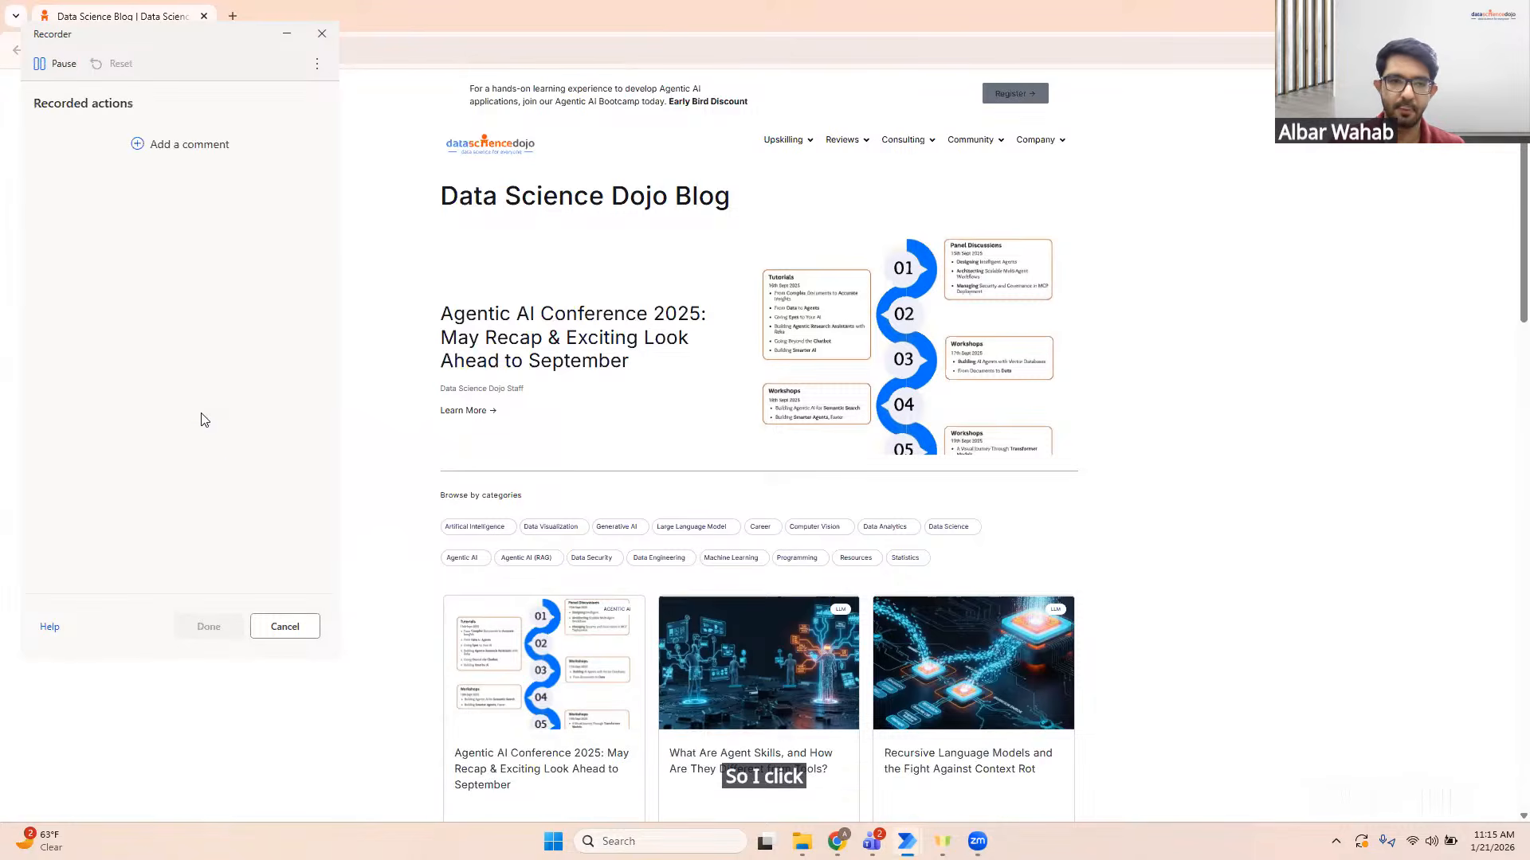
{"action": "left_click", "coordinate": [924, 144]}
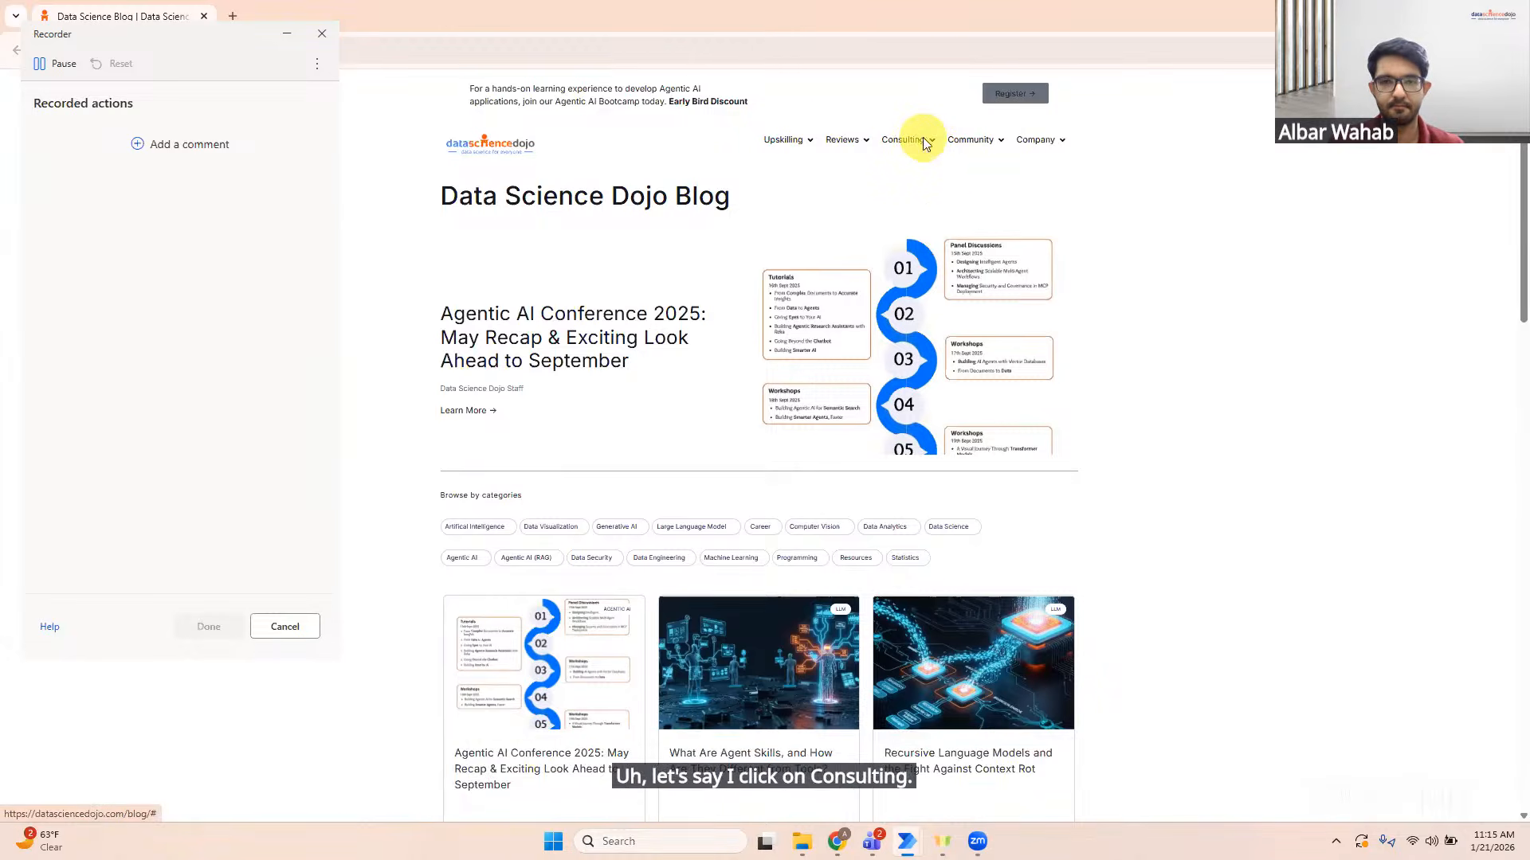
{"action": "left_click", "coordinate": [942, 237]}
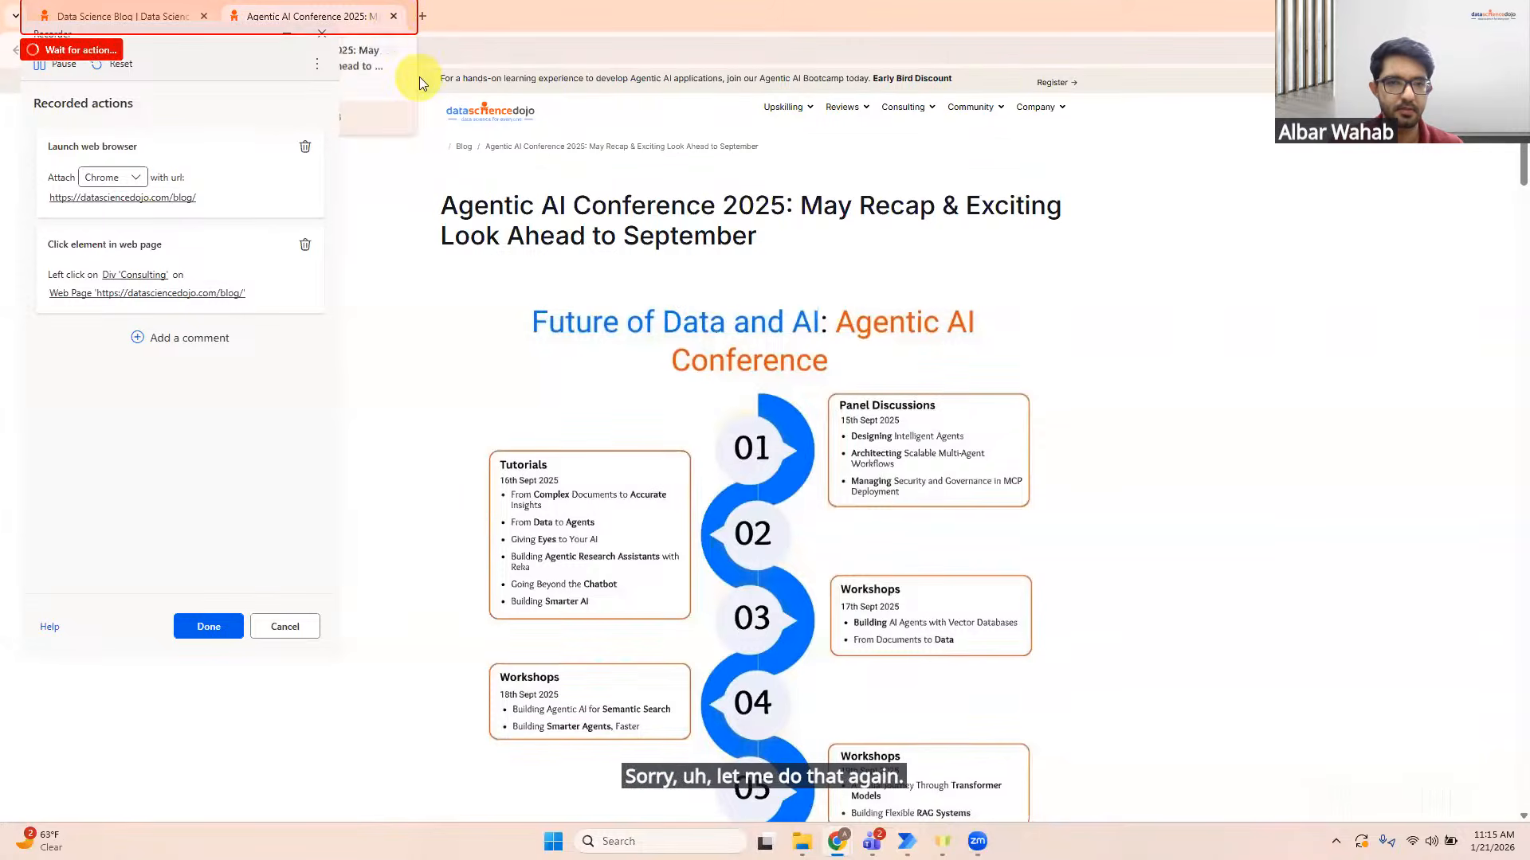
{"action": "left_click", "coordinate": [305, 244]}
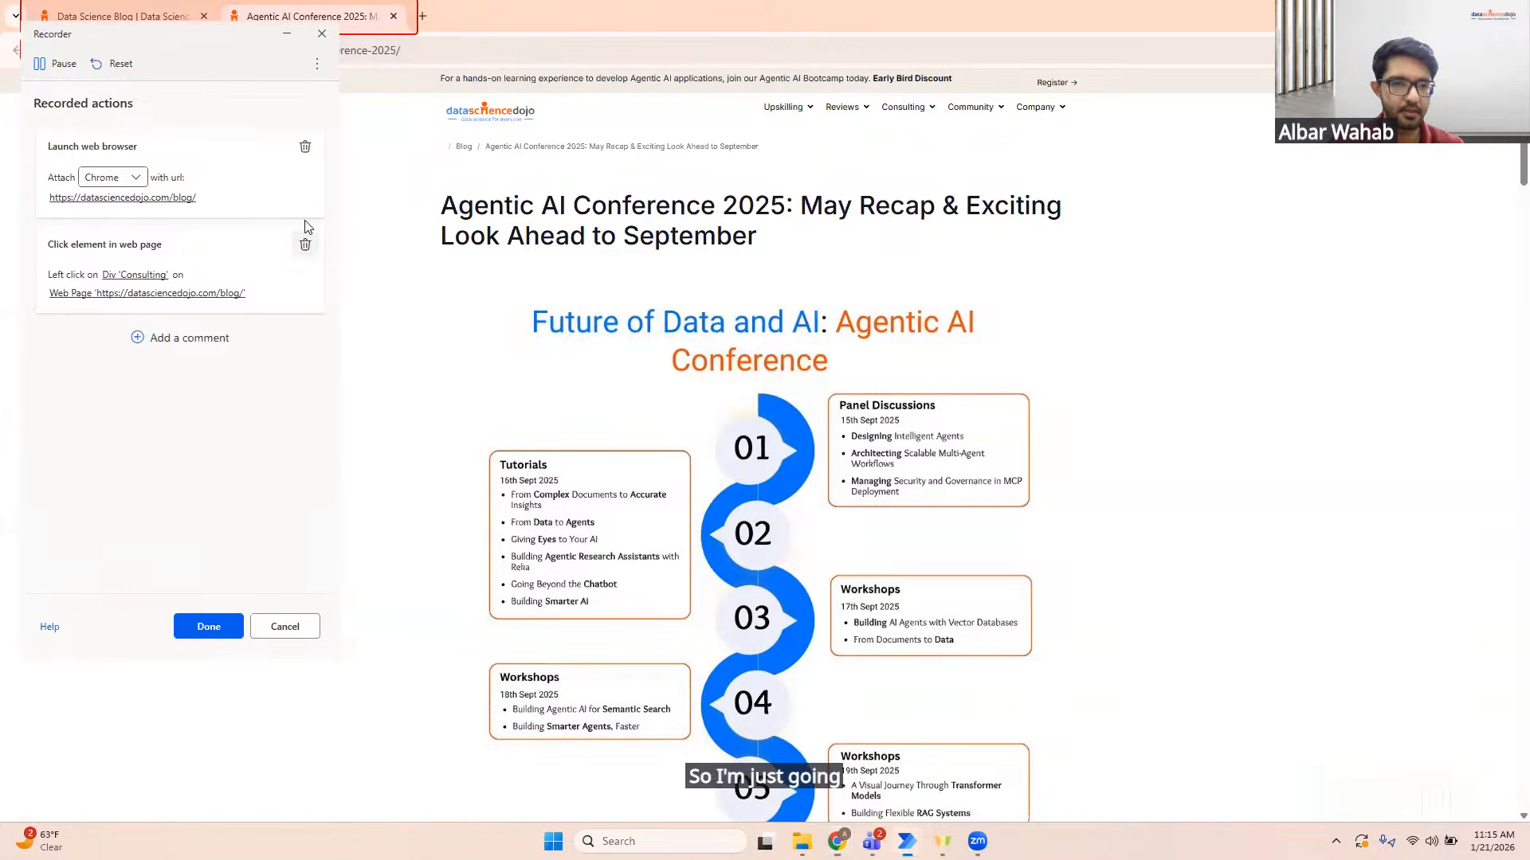
{"action": "left_click", "coordinate": [304, 146]}
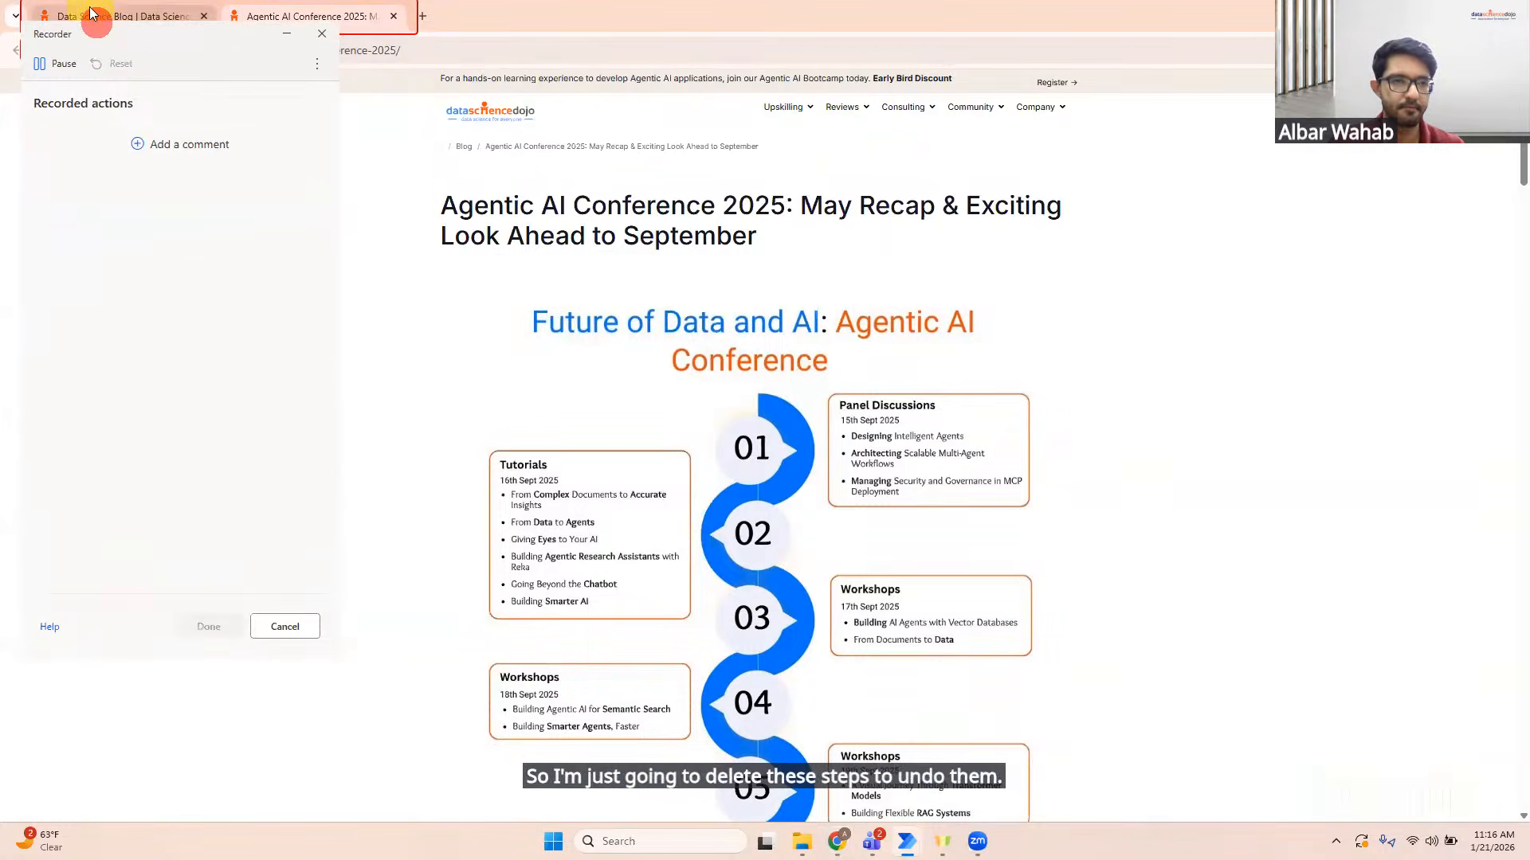
{"action": "left_click", "coordinate": [395, 17]}
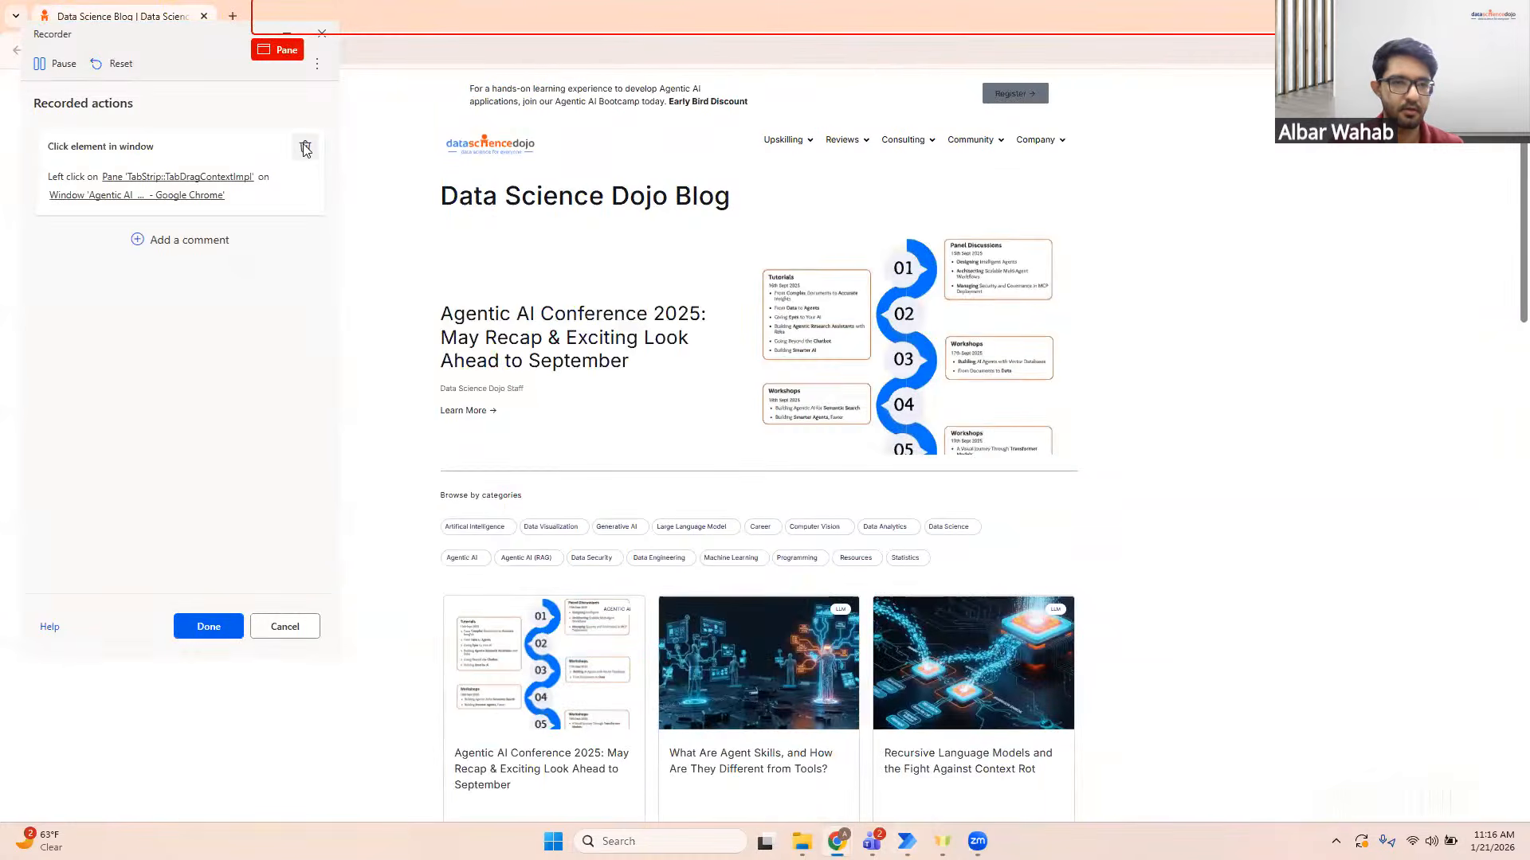
{"action": "left_click", "coordinate": [306, 148]}
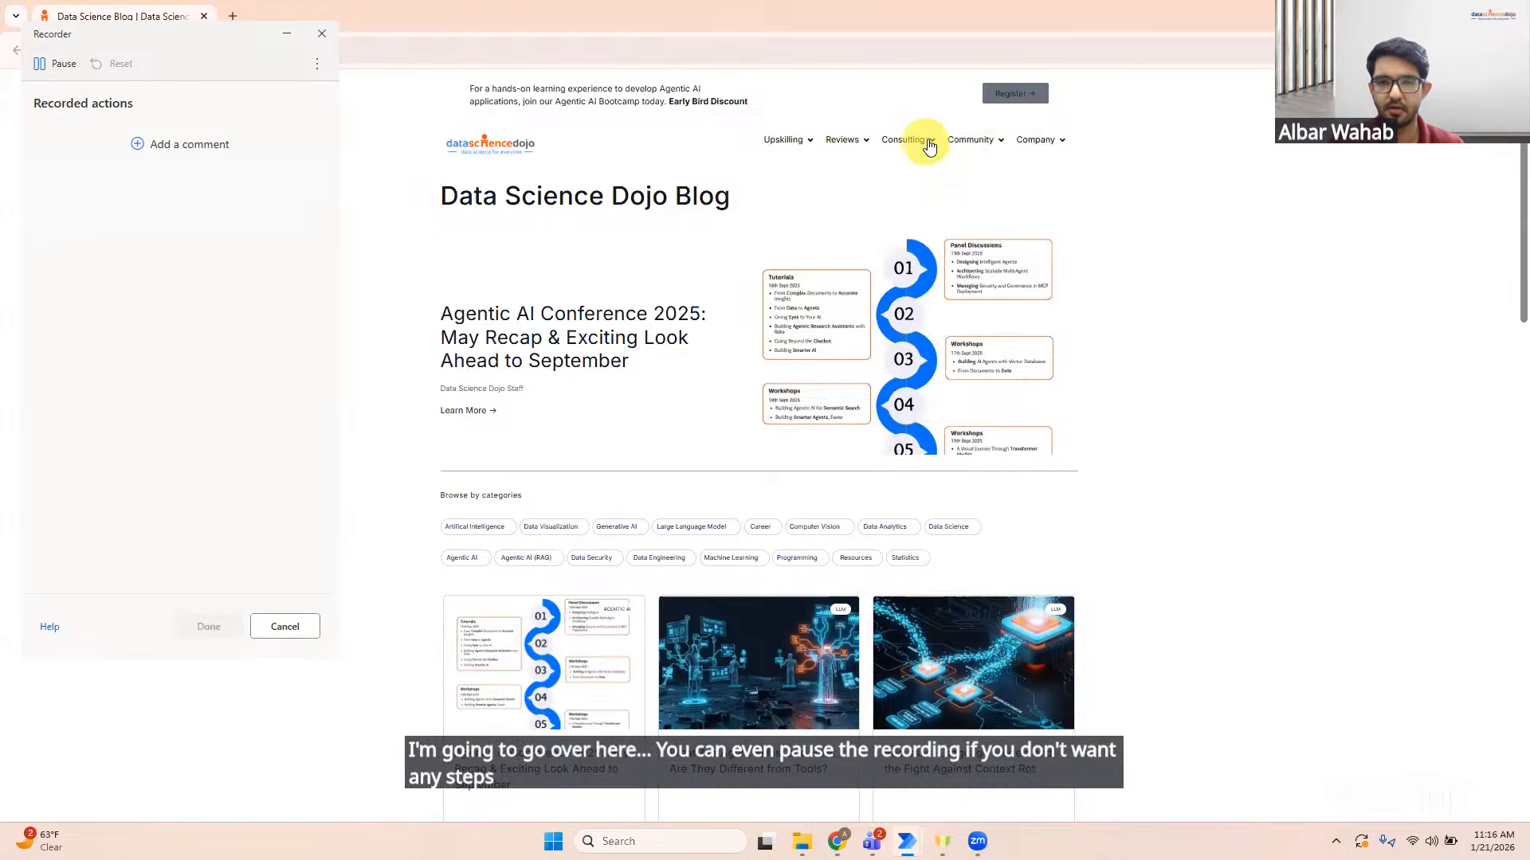
{"action": "left_click", "coordinate": [90, 12]}
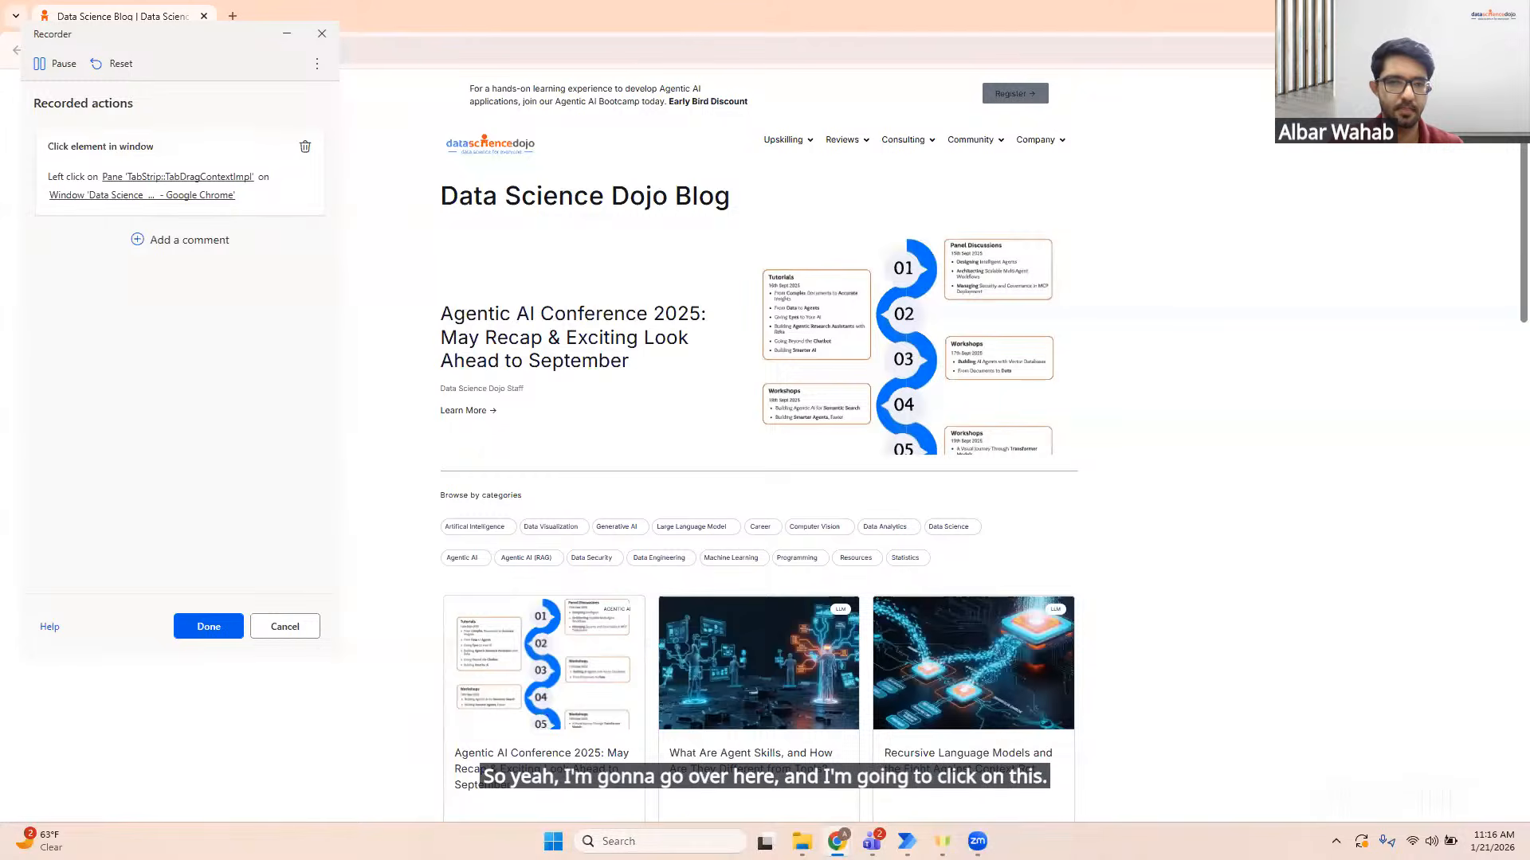
{"action": "left_click", "coordinate": [305, 146]}
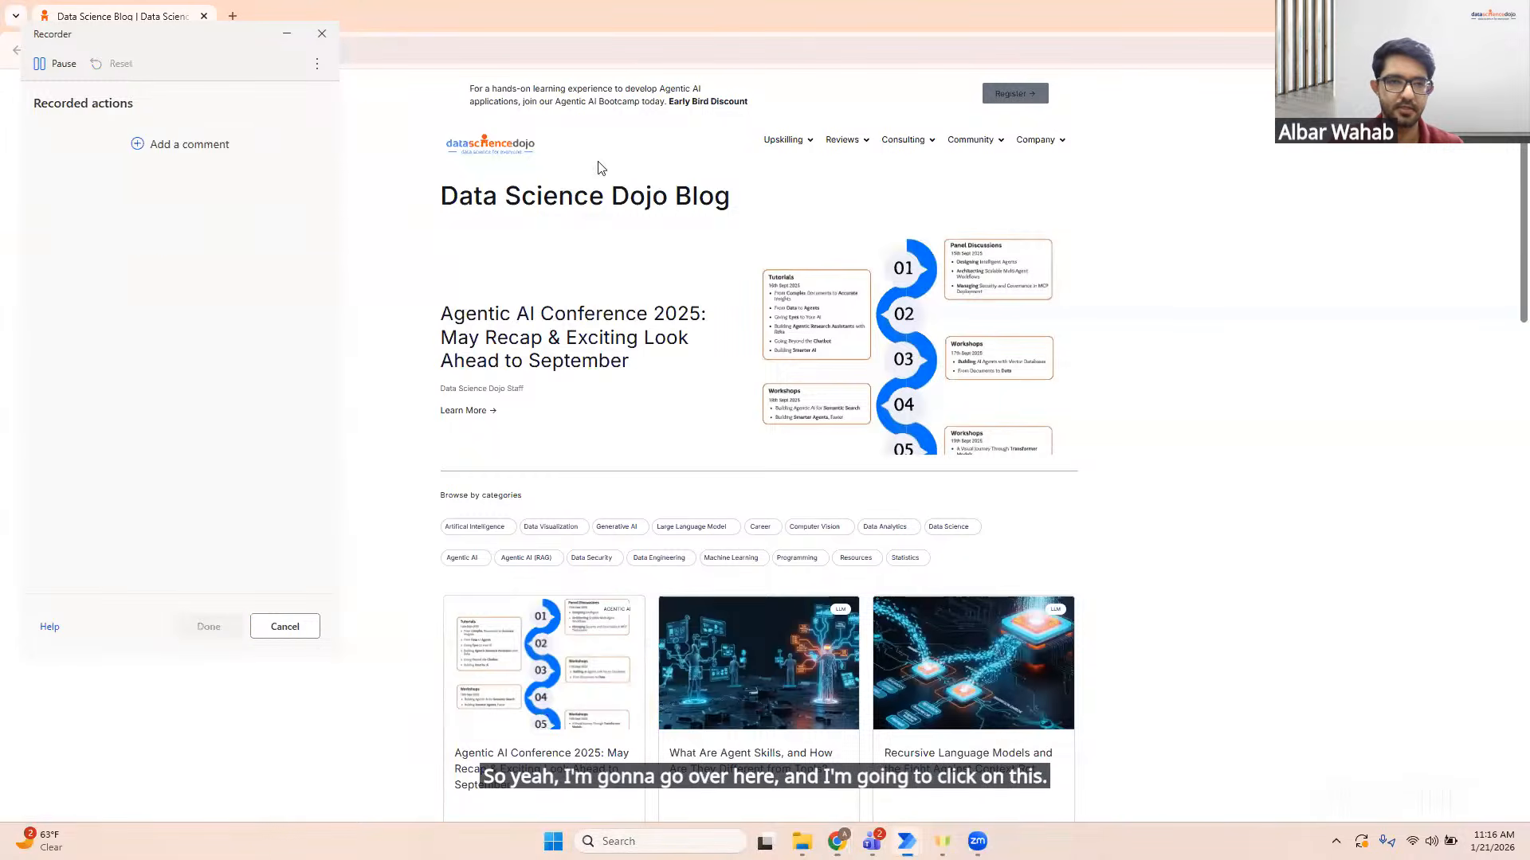
{"action": "left_click", "coordinate": [394, 15]}
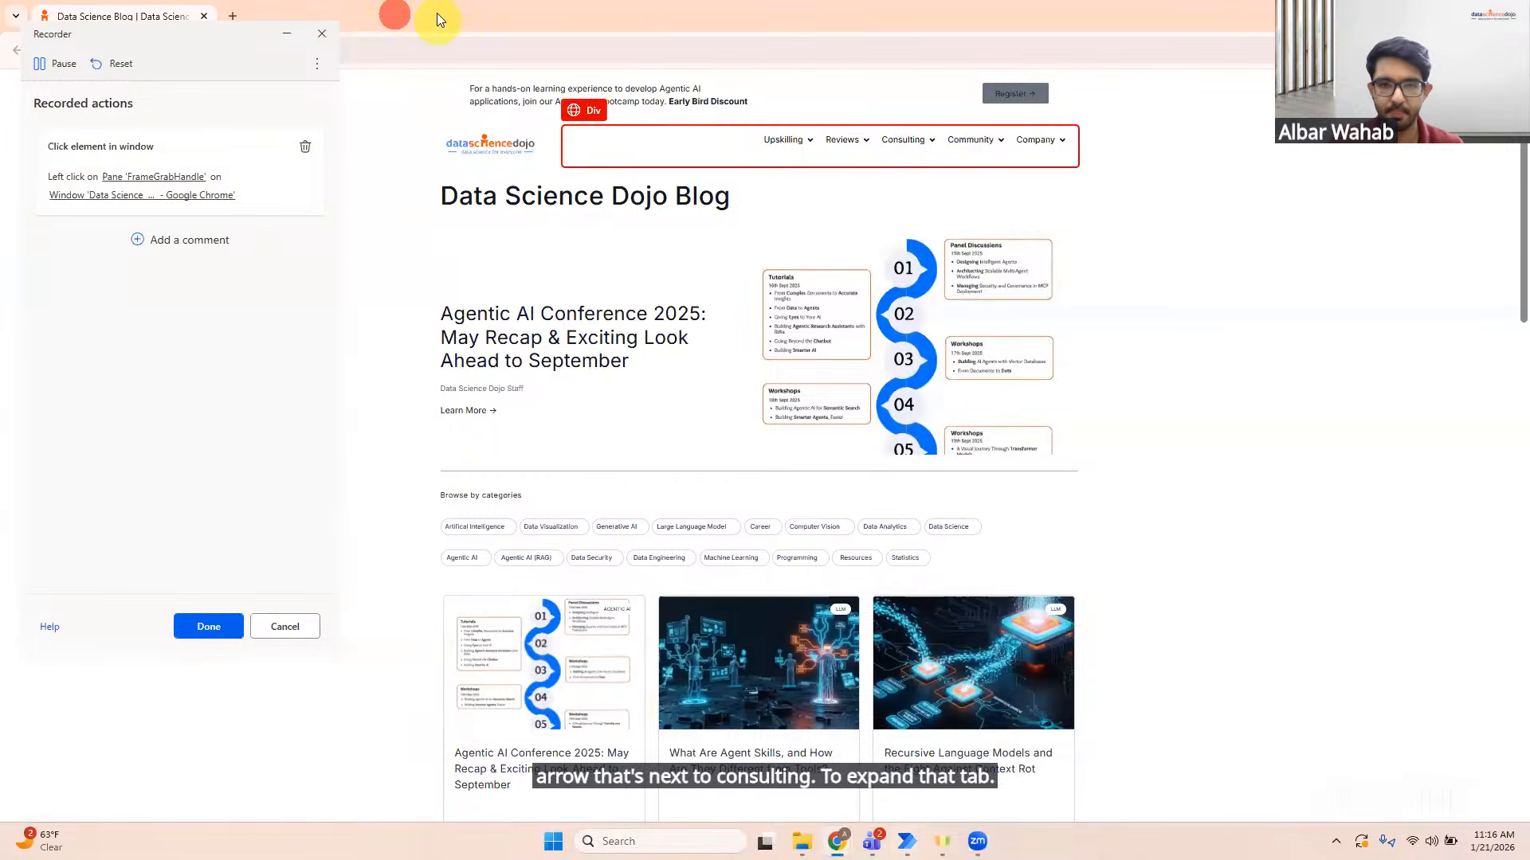
{"action": "left_click", "coordinate": [306, 149]}
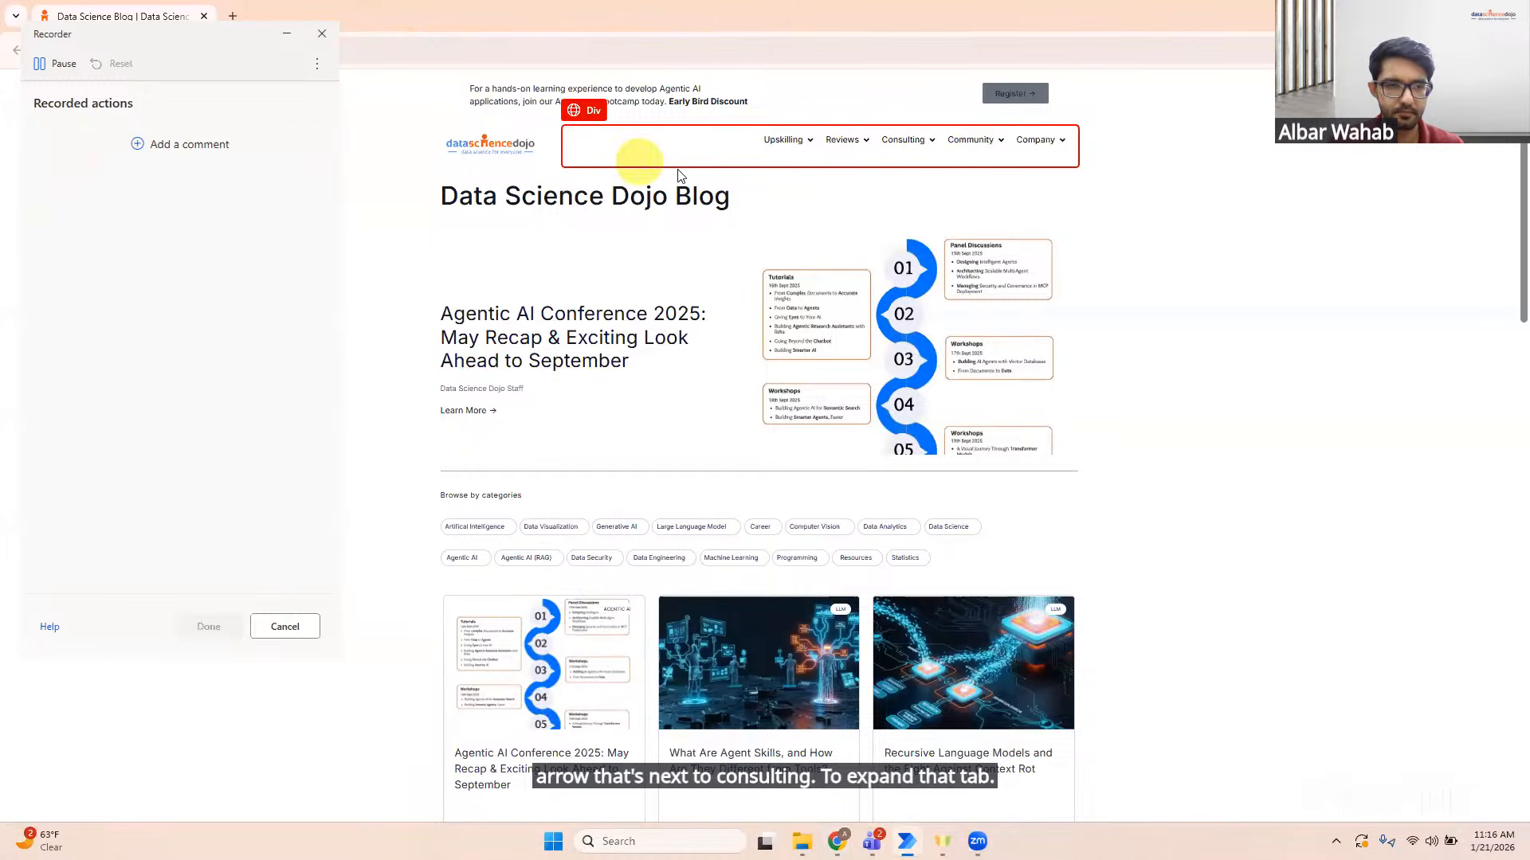
Step: Record opening the Consulting page from the blog's Consulting dropdown and selecting JupyterHub in its Azure Marketplace Solutions Catalog
{"action": "left_click", "coordinate": [933, 143]}
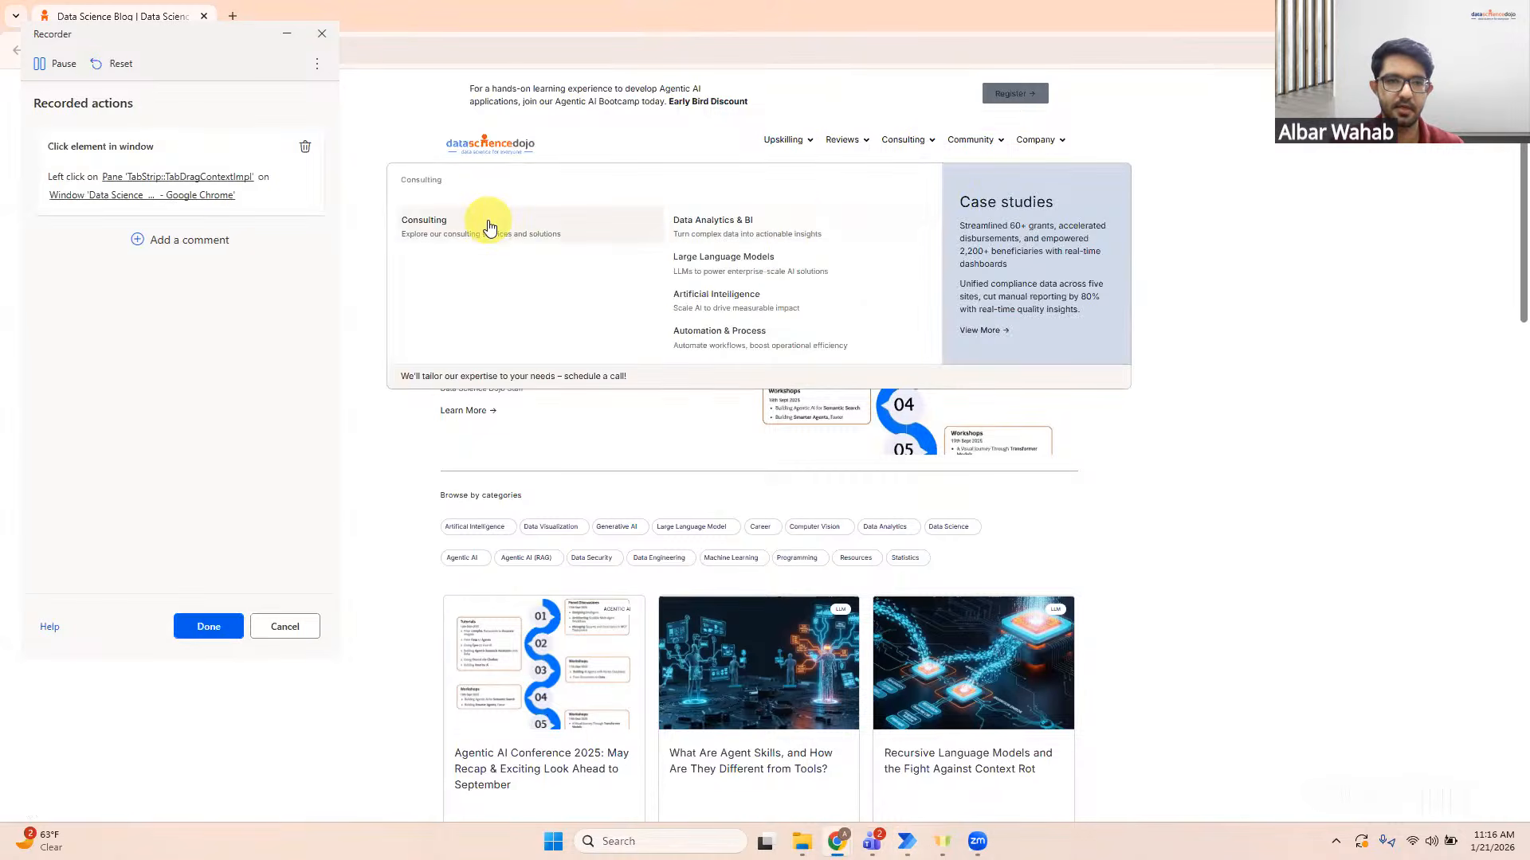
{"action": "left_click", "coordinate": [445, 224]}
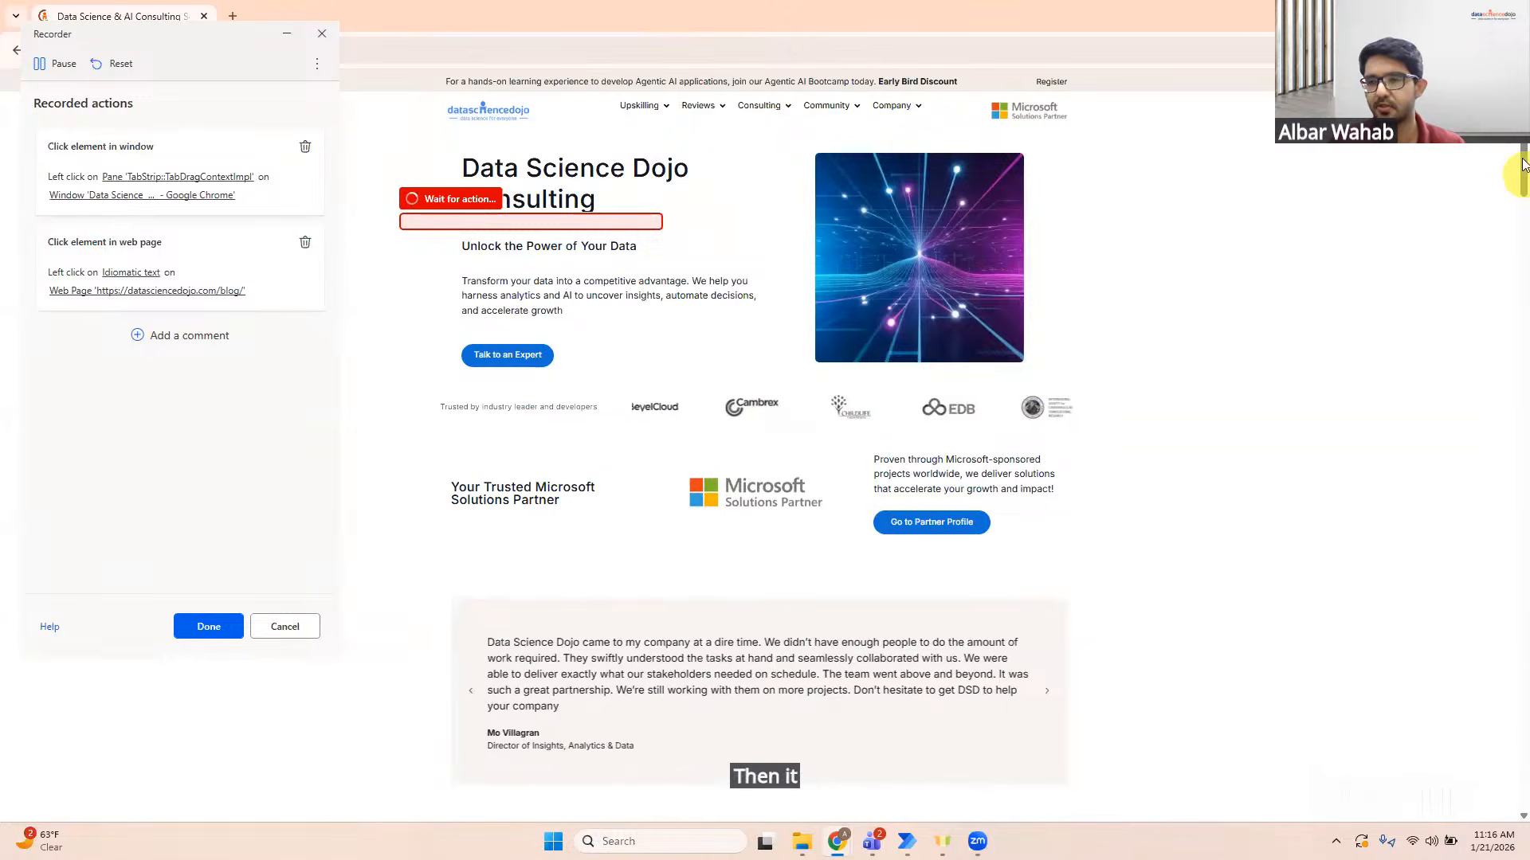
{"action": "left_click_drag", "start_coordinate": [1522, 164], "coordinate": [1526, 511]}
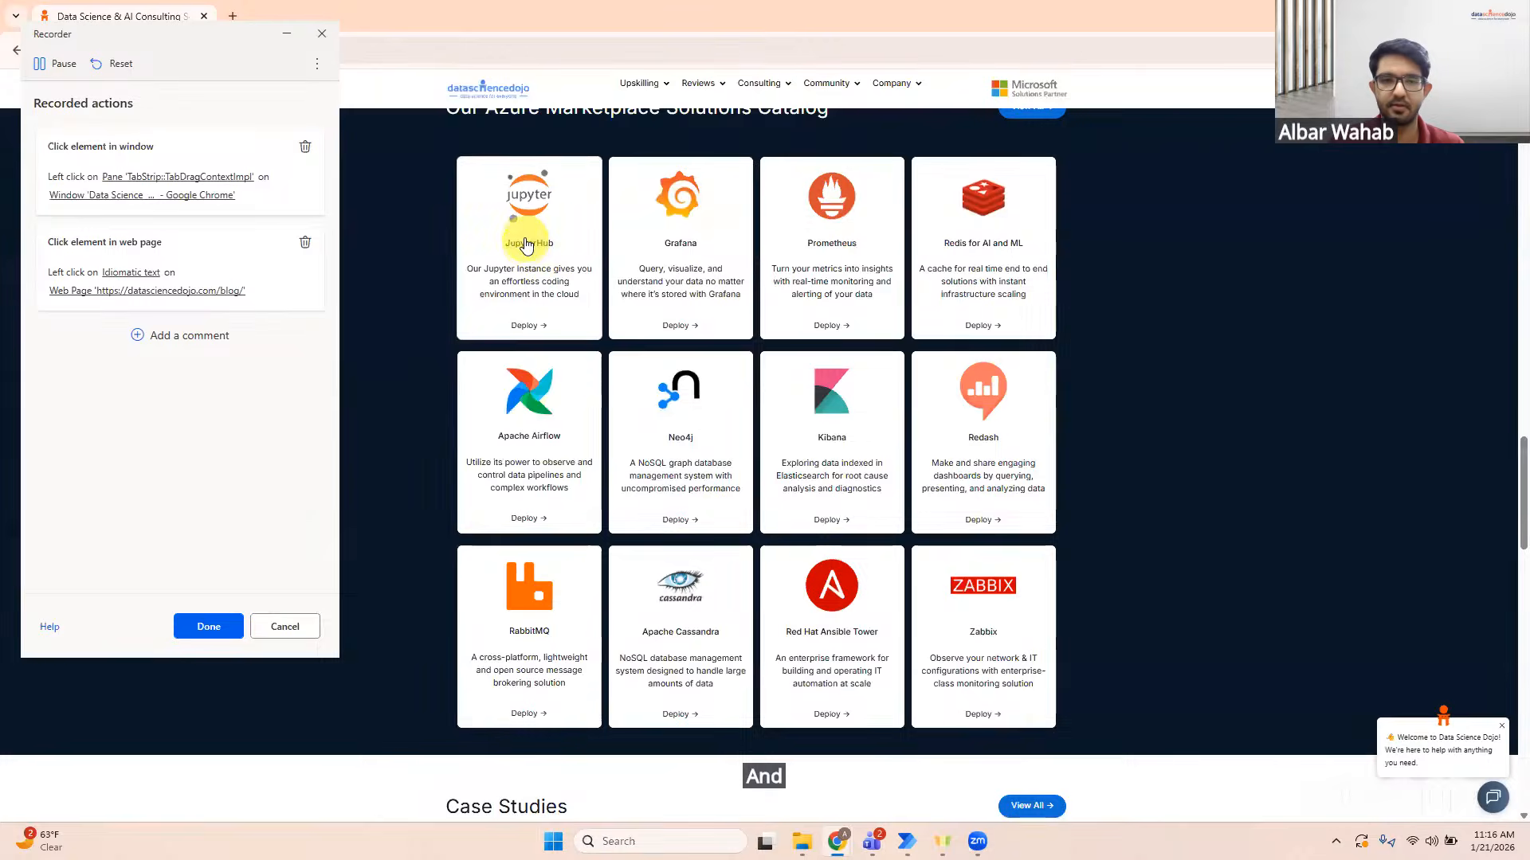
{"action": "left_click", "coordinate": [451, 218]}
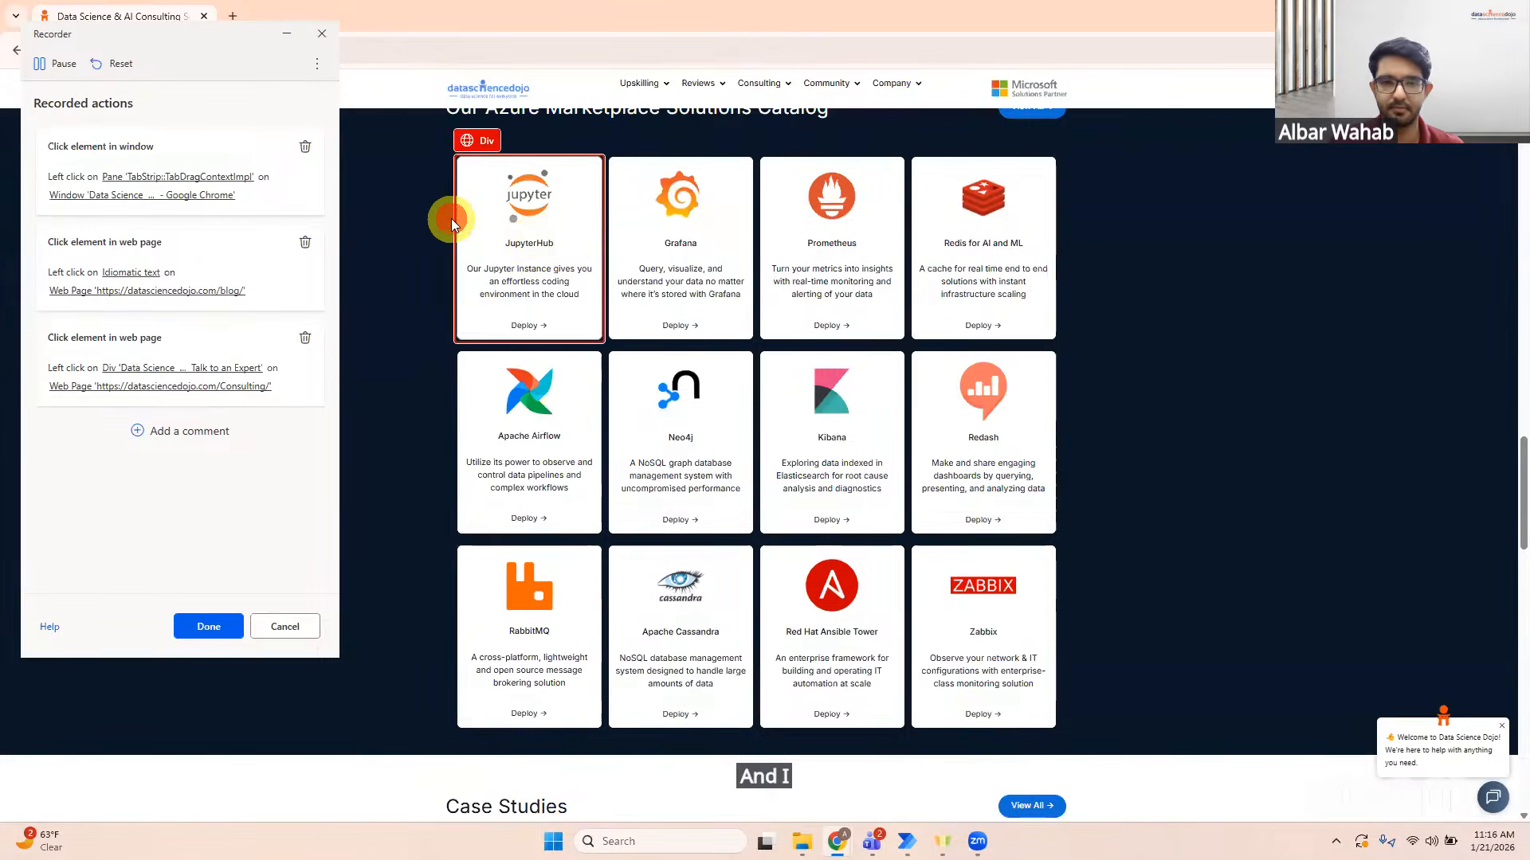
{"action": "left_click", "coordinate": [526, 244]}
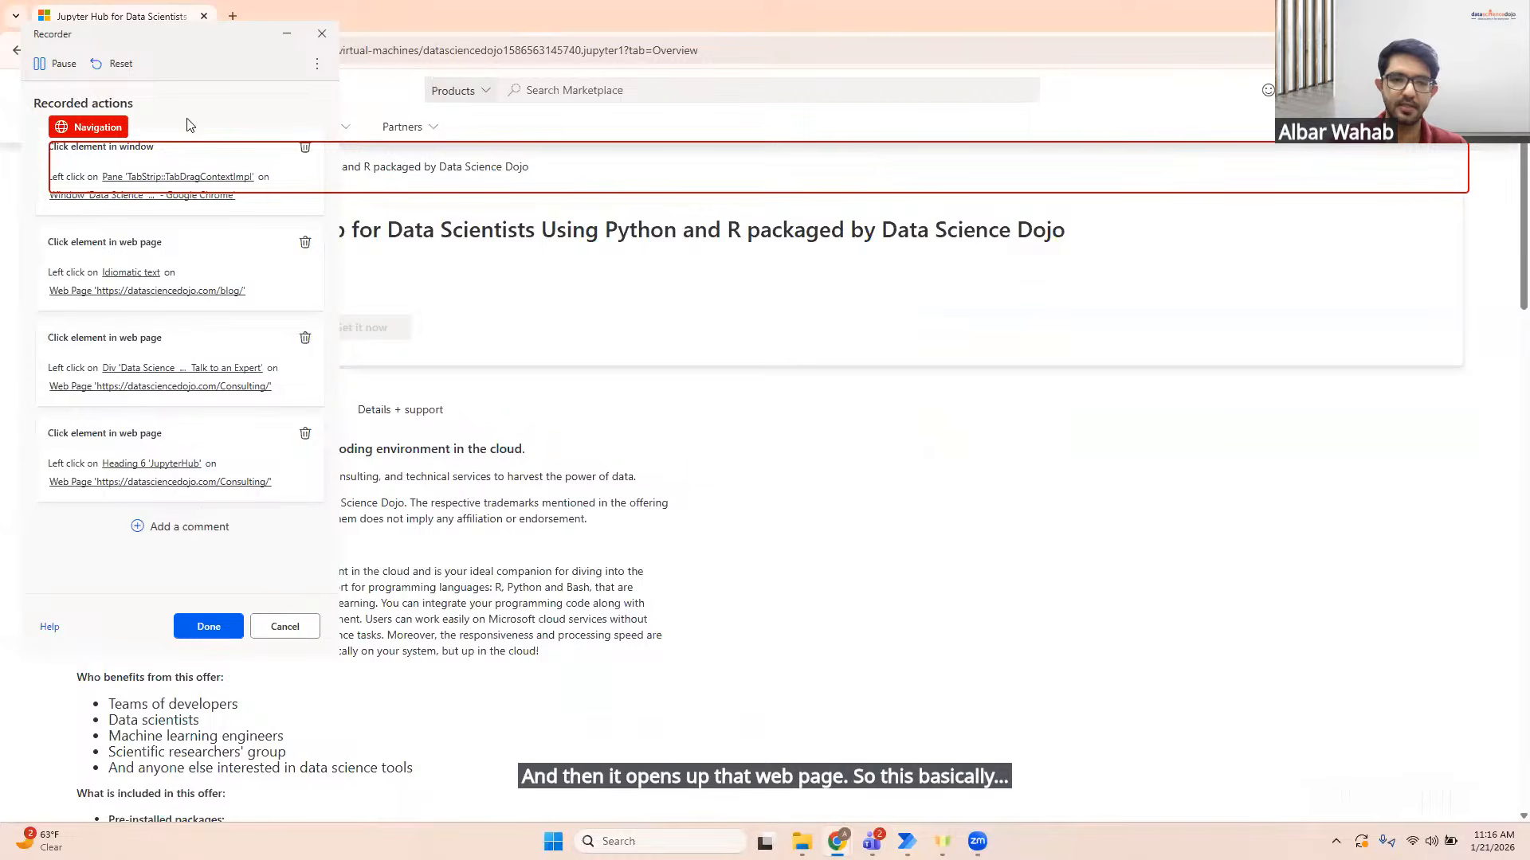
Step: Finish the recording and return to the Recording Flow designer with the recorded actions inserted
{"action": "left_click", "coordinate": [212, 635]}
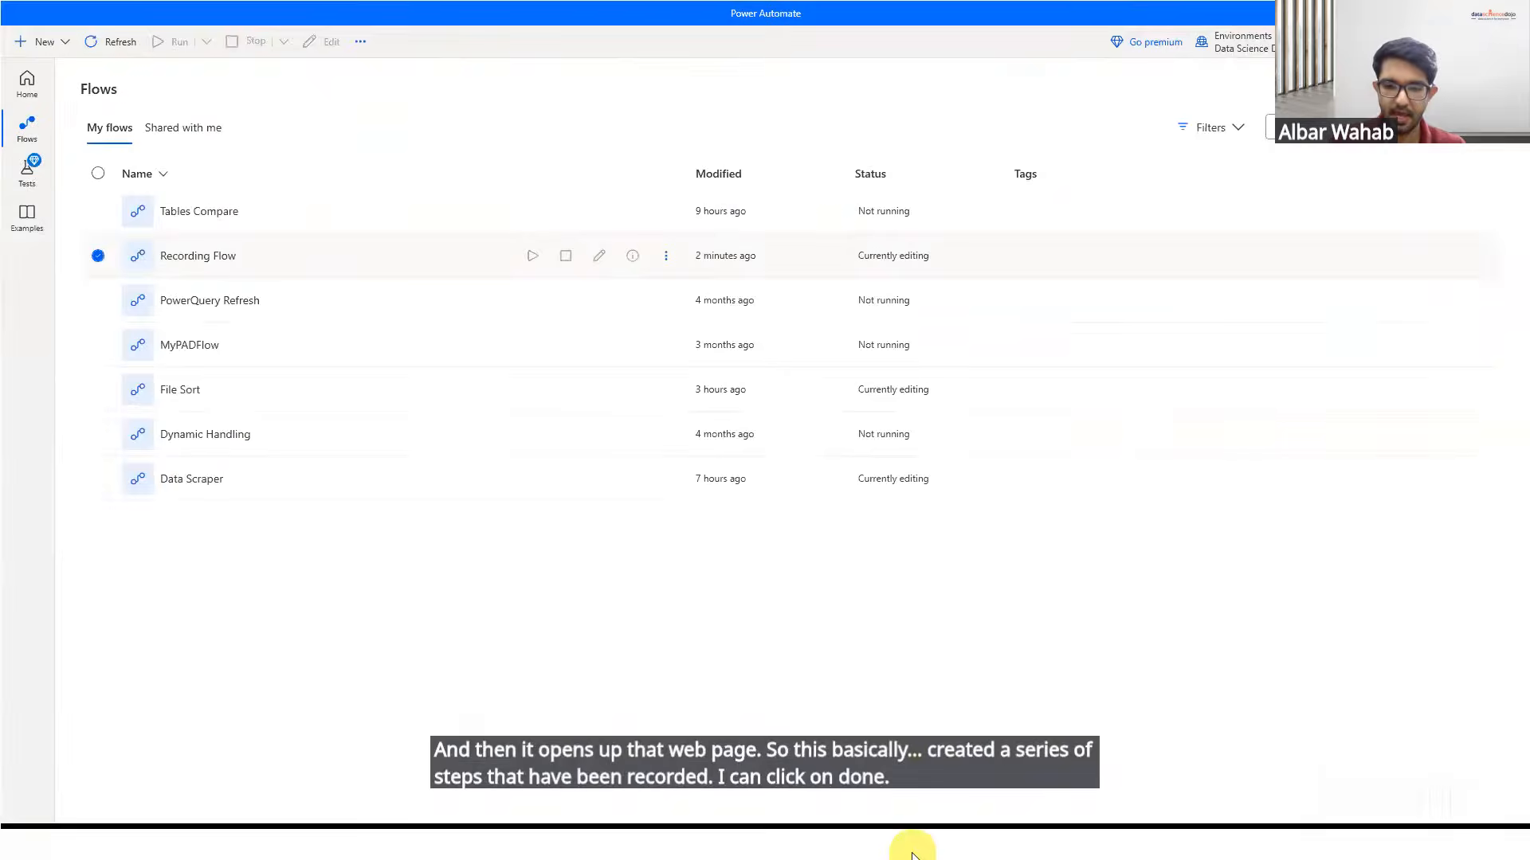
{"action": "left_click", "coordinate": [910, 846]}
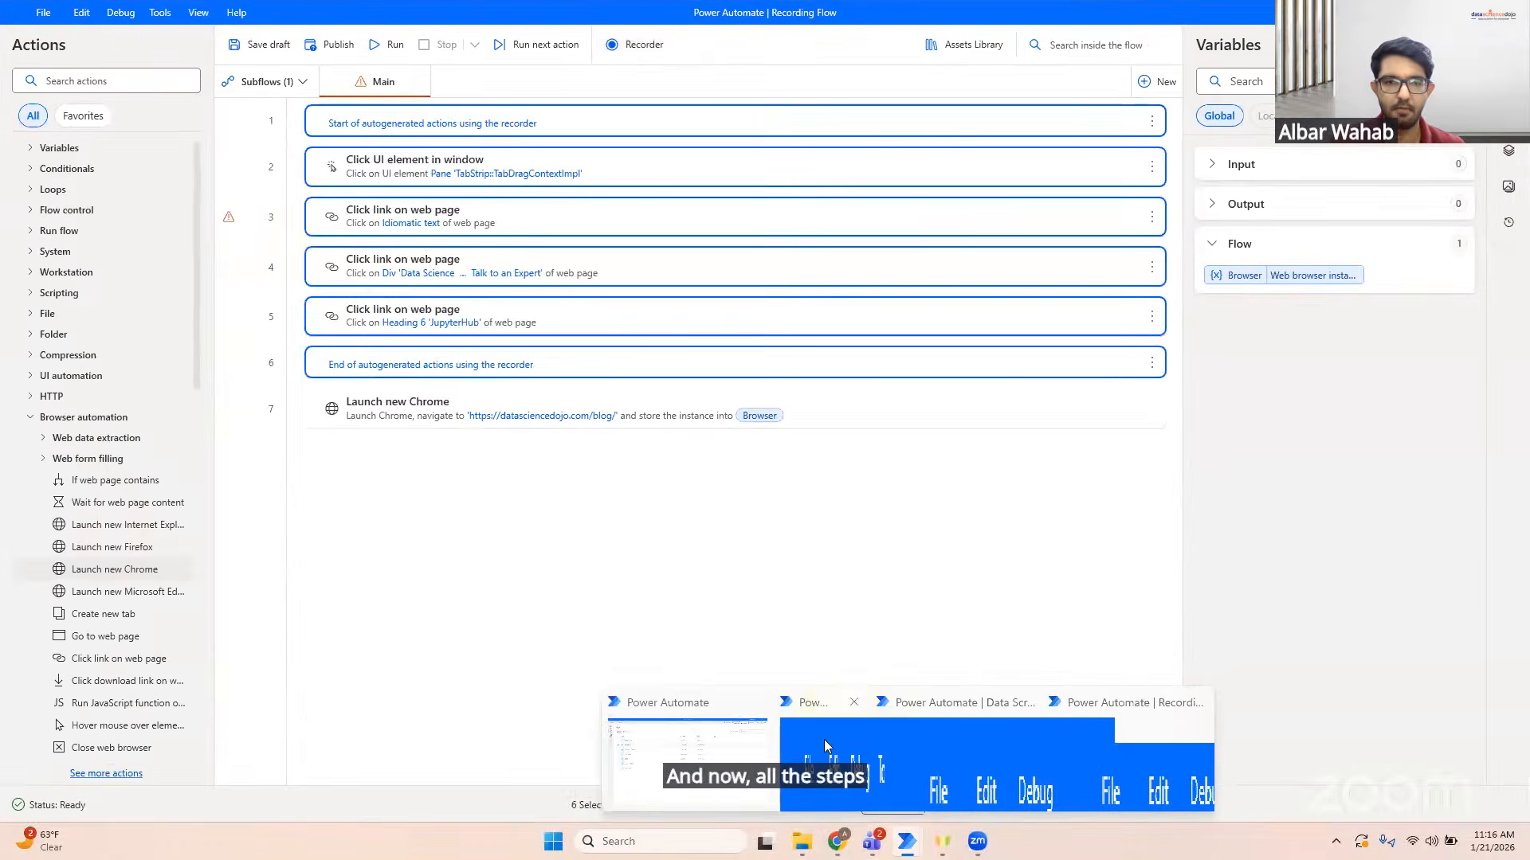
{"action": "left_click", "coordinate": [639, 500]}
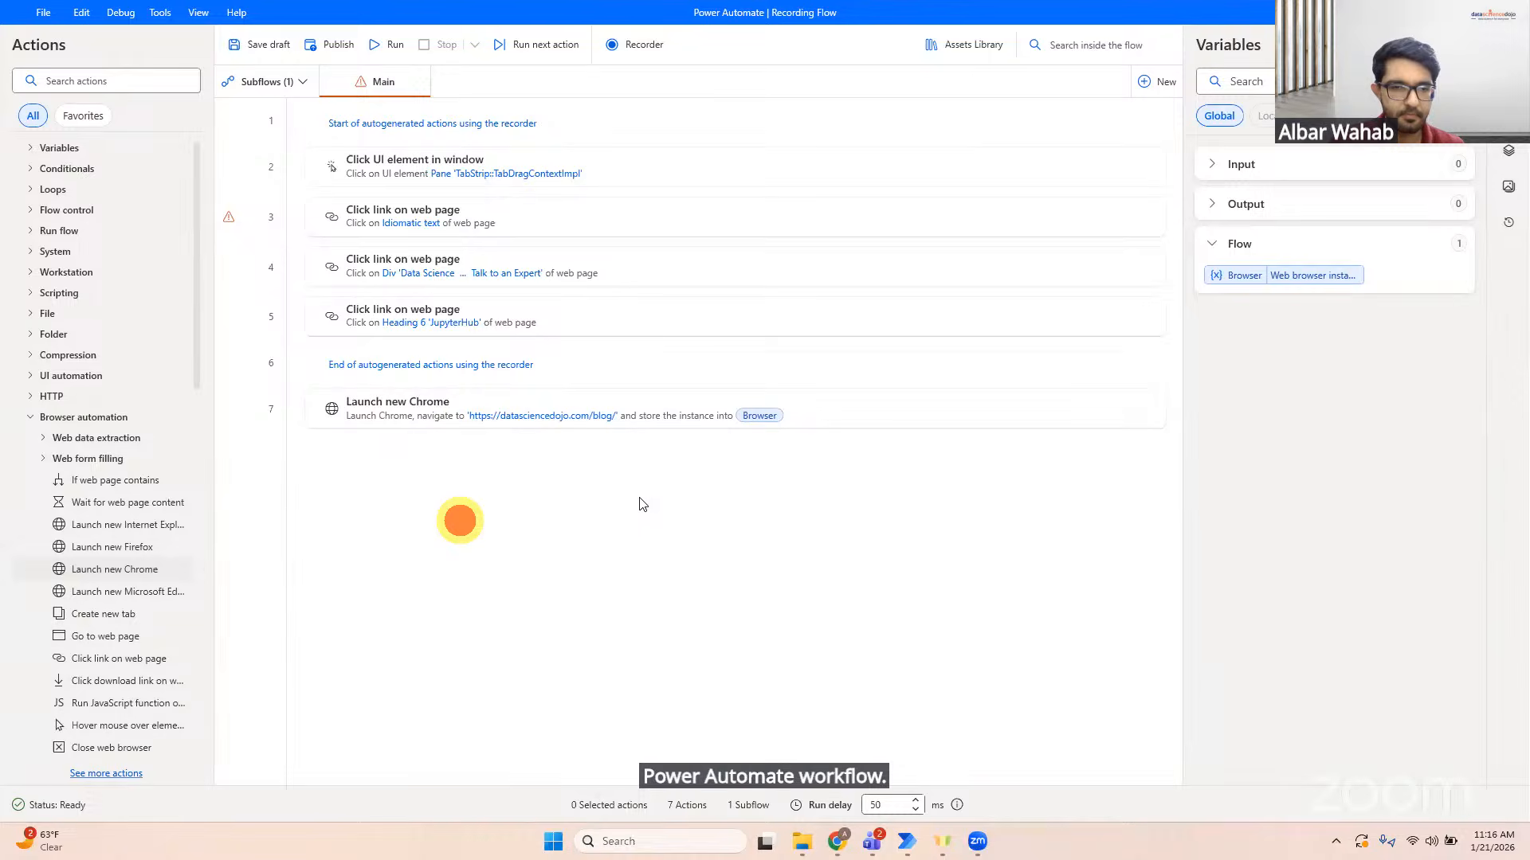
Step: Move the Launch new Chrome action above the autogenerated recorder actions as the first action and look over the recorded clicks
{"action": "left_click", "coordinate": [434, 364]}
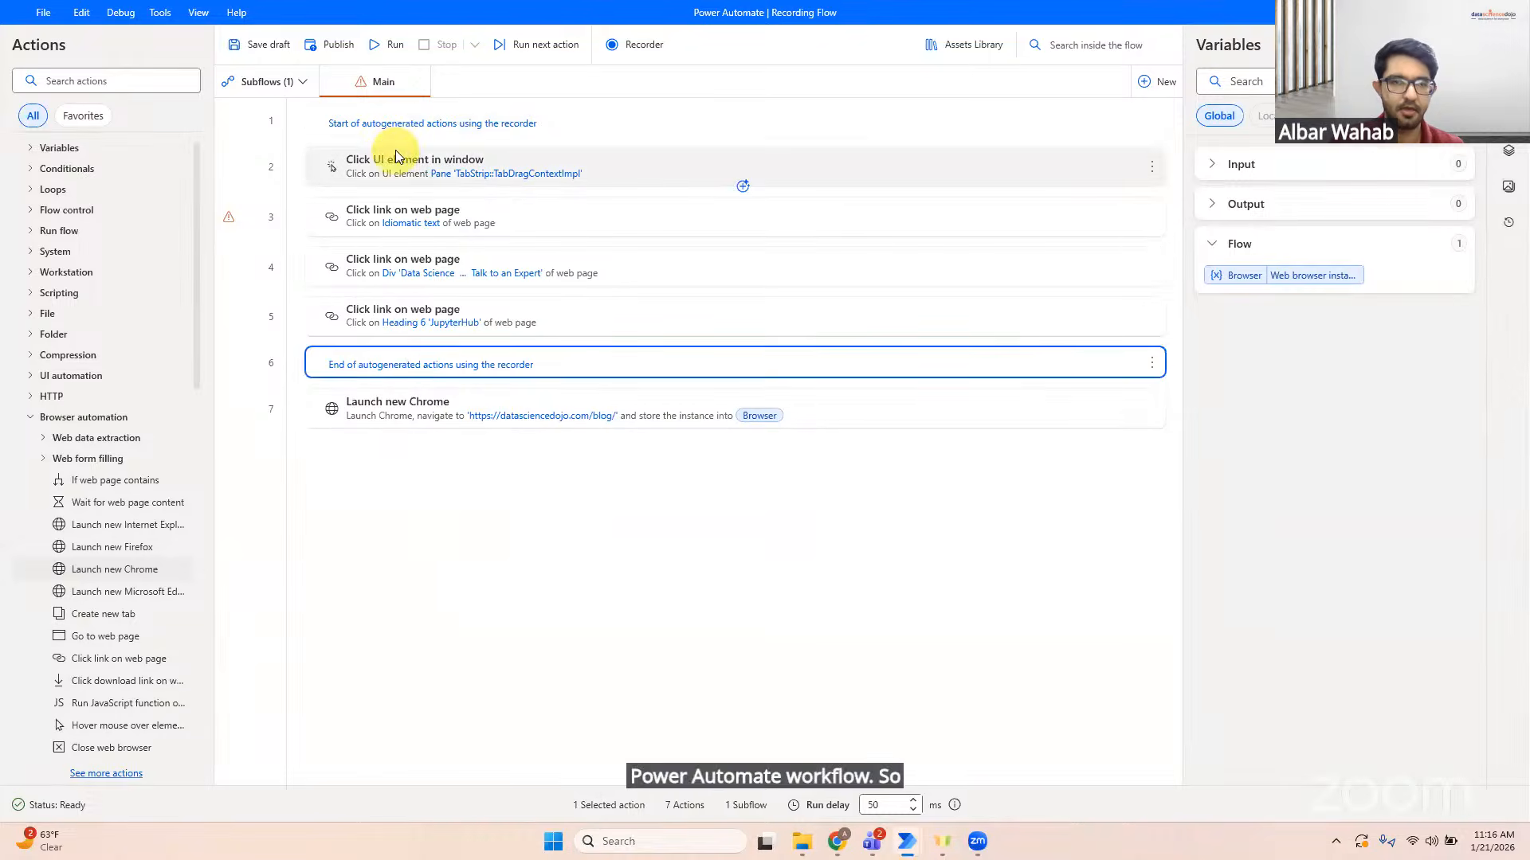
{"action": "left_click", "coordinate": [406, 159], "text": "shift"}
{"action": "left_click_drag", "start_coordinate": [387, 482], "coordinate": [442, 117]}
{"action": "left_click", "coordinate": [379, 411]}
{"action": "left_click", "coordinate": [430, 210]}
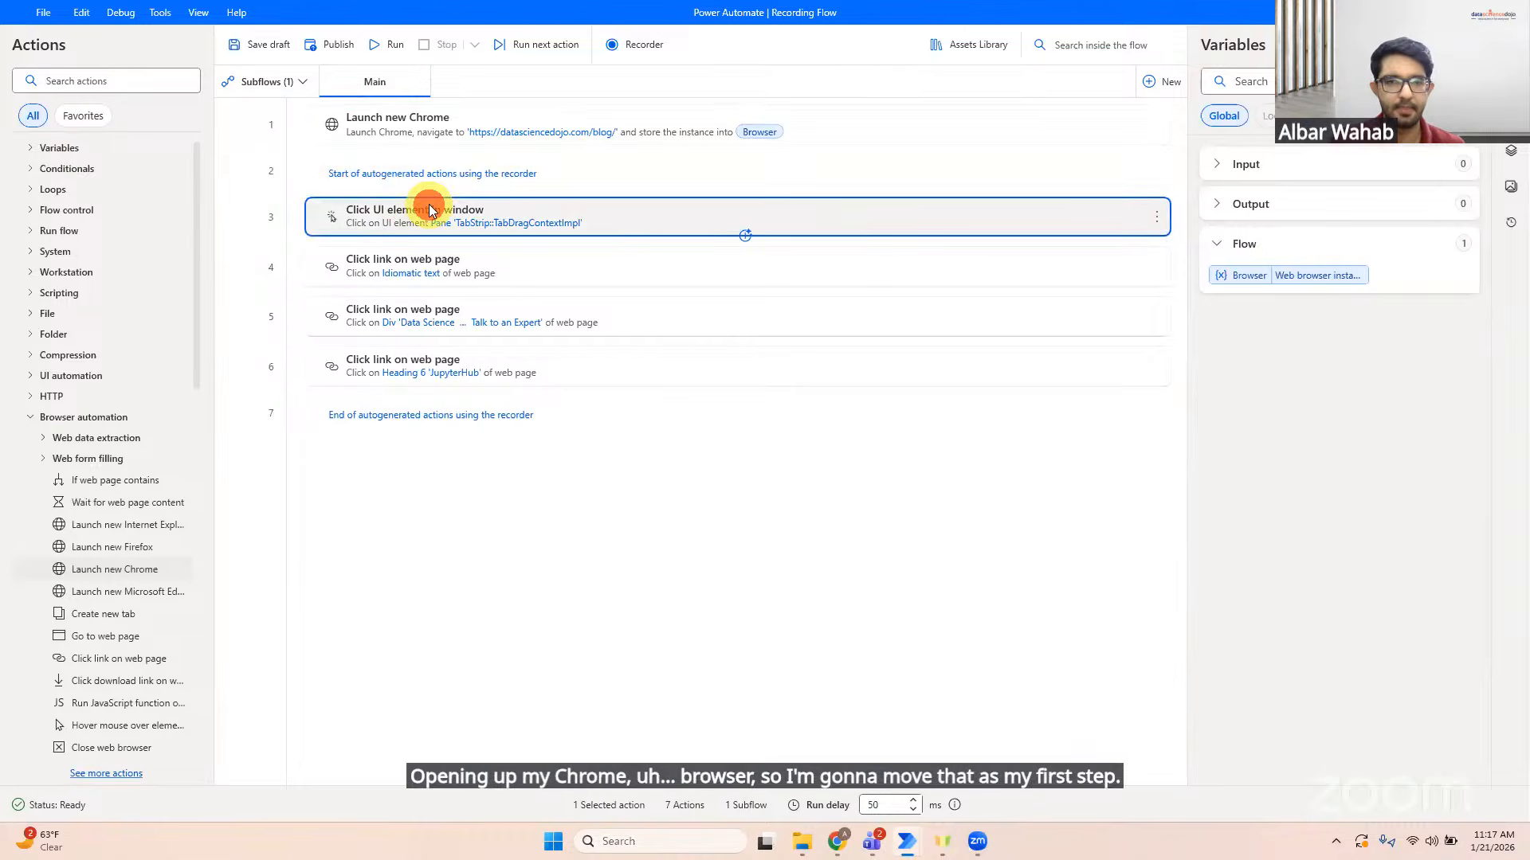
{"action": "left_click", "coordinate": [467, 265]}
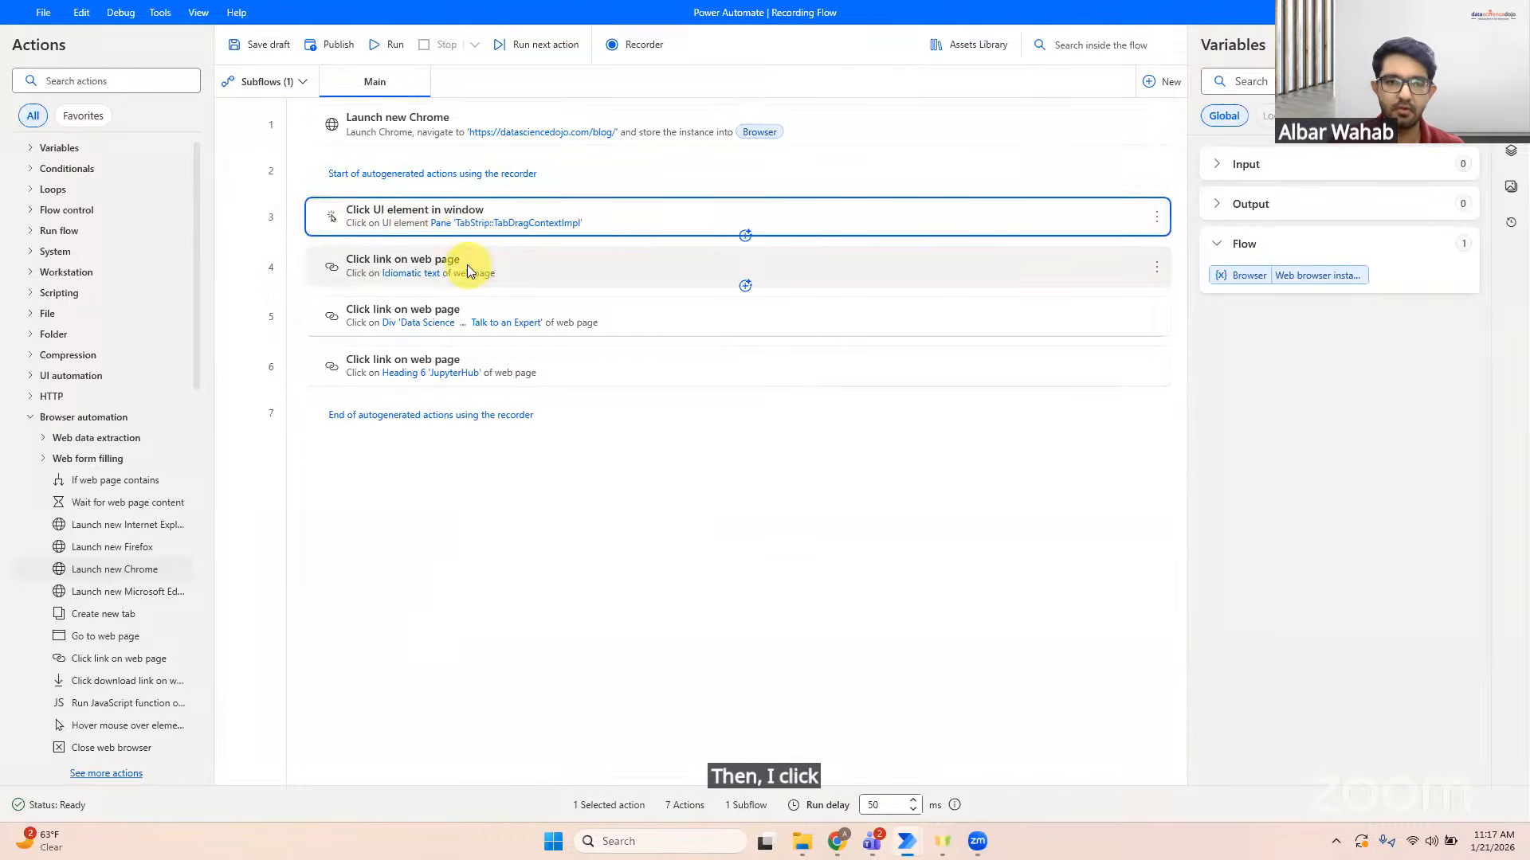
{"action": "left_click", "coordinate": [355, 322]}
{"action": "left_click", "coordinate": [409, 358]}
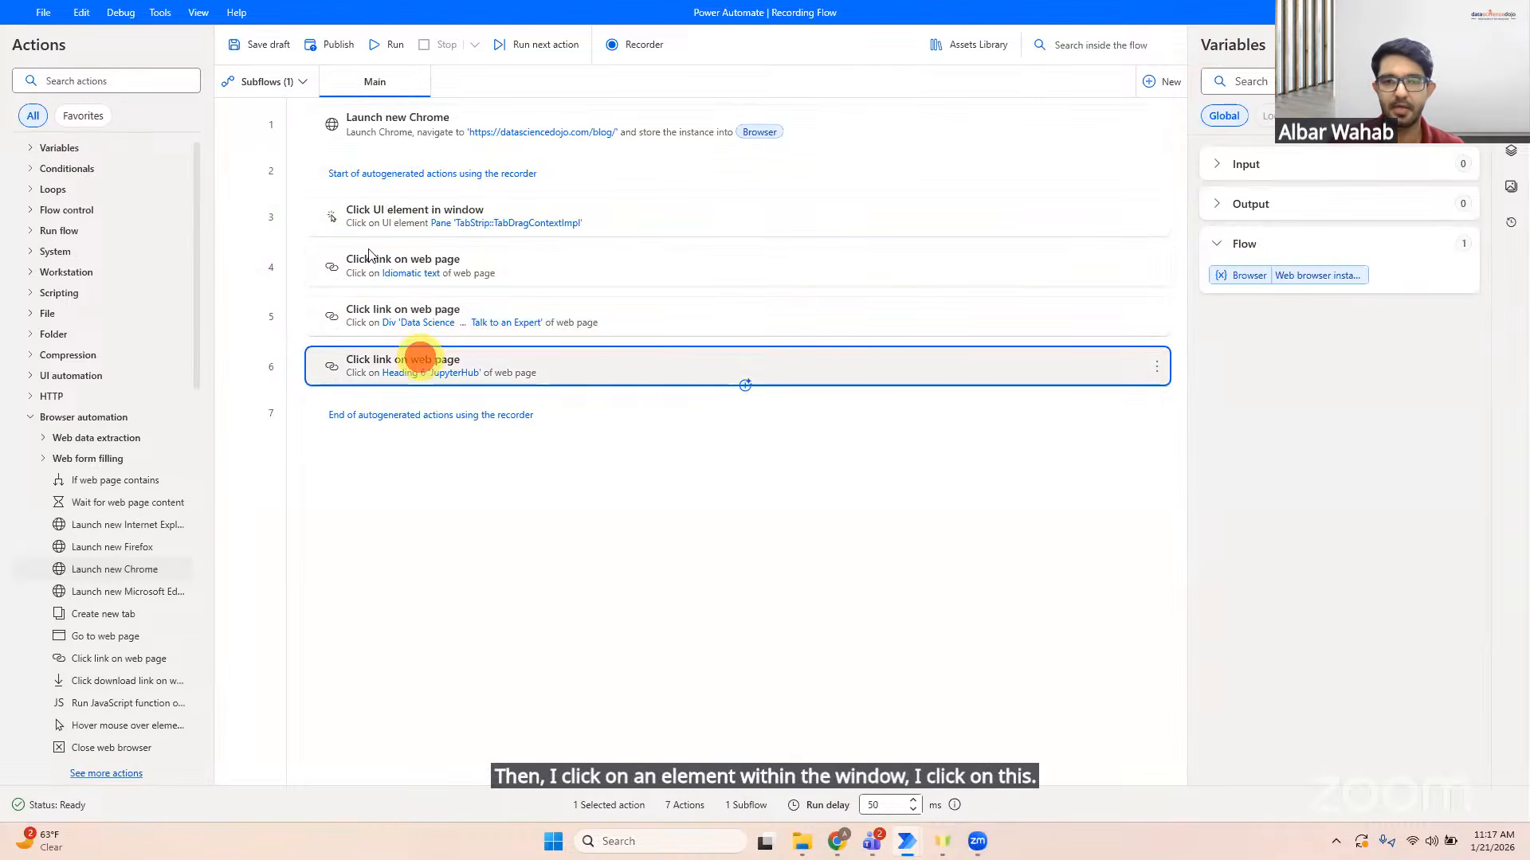
{"action": "left_click", "coordinate": [370, 492]}
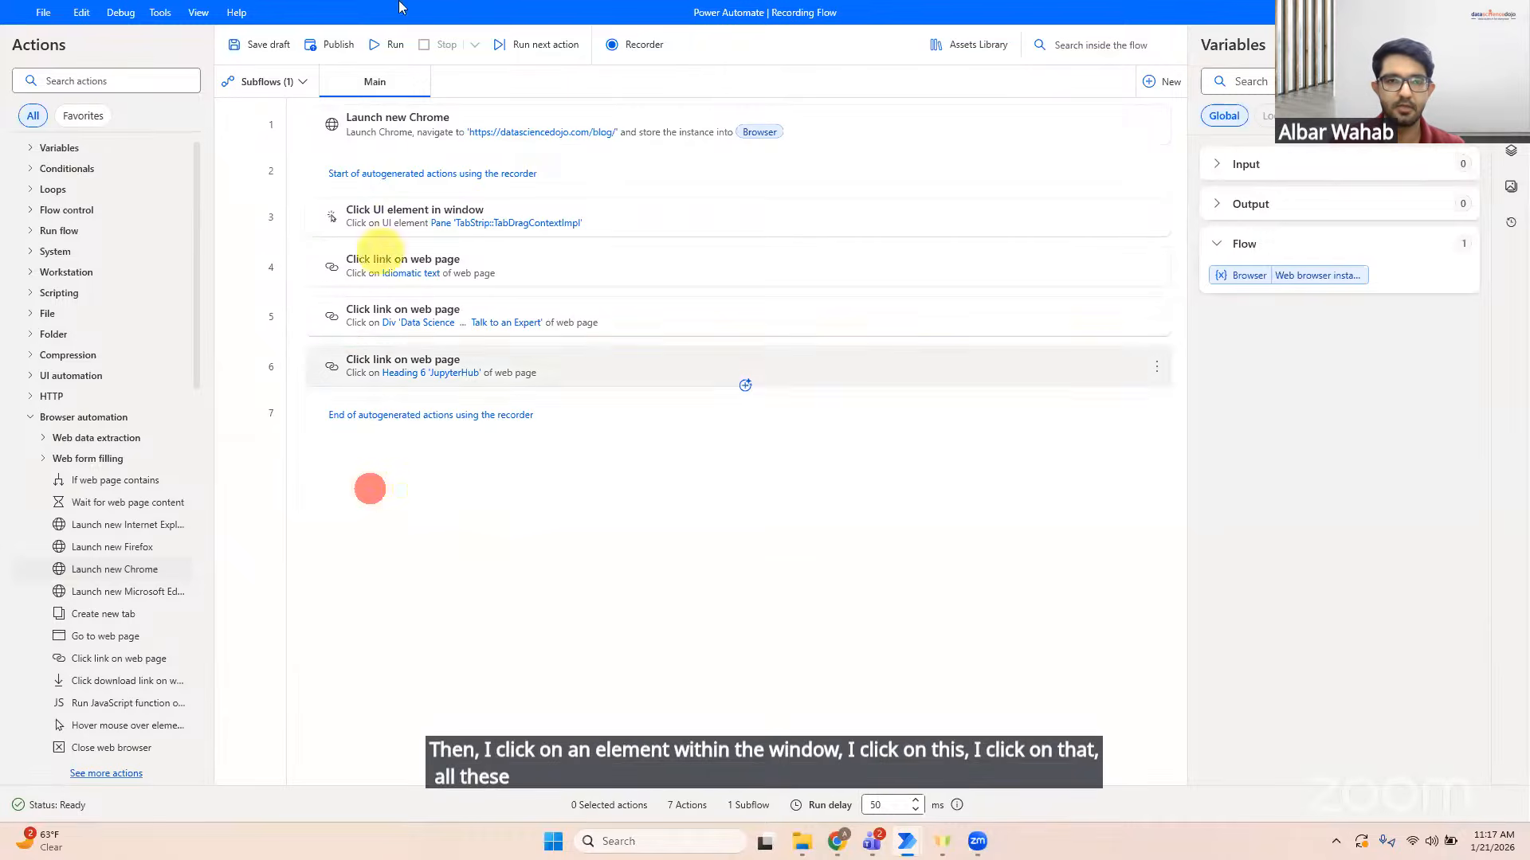
Step: Run the flow, open the Artificial Intelligence page from the Consulting dropdown in Chrome, and return to the designer to check the errors list
{"action": "left_click", "coordinate": [382, 45]}
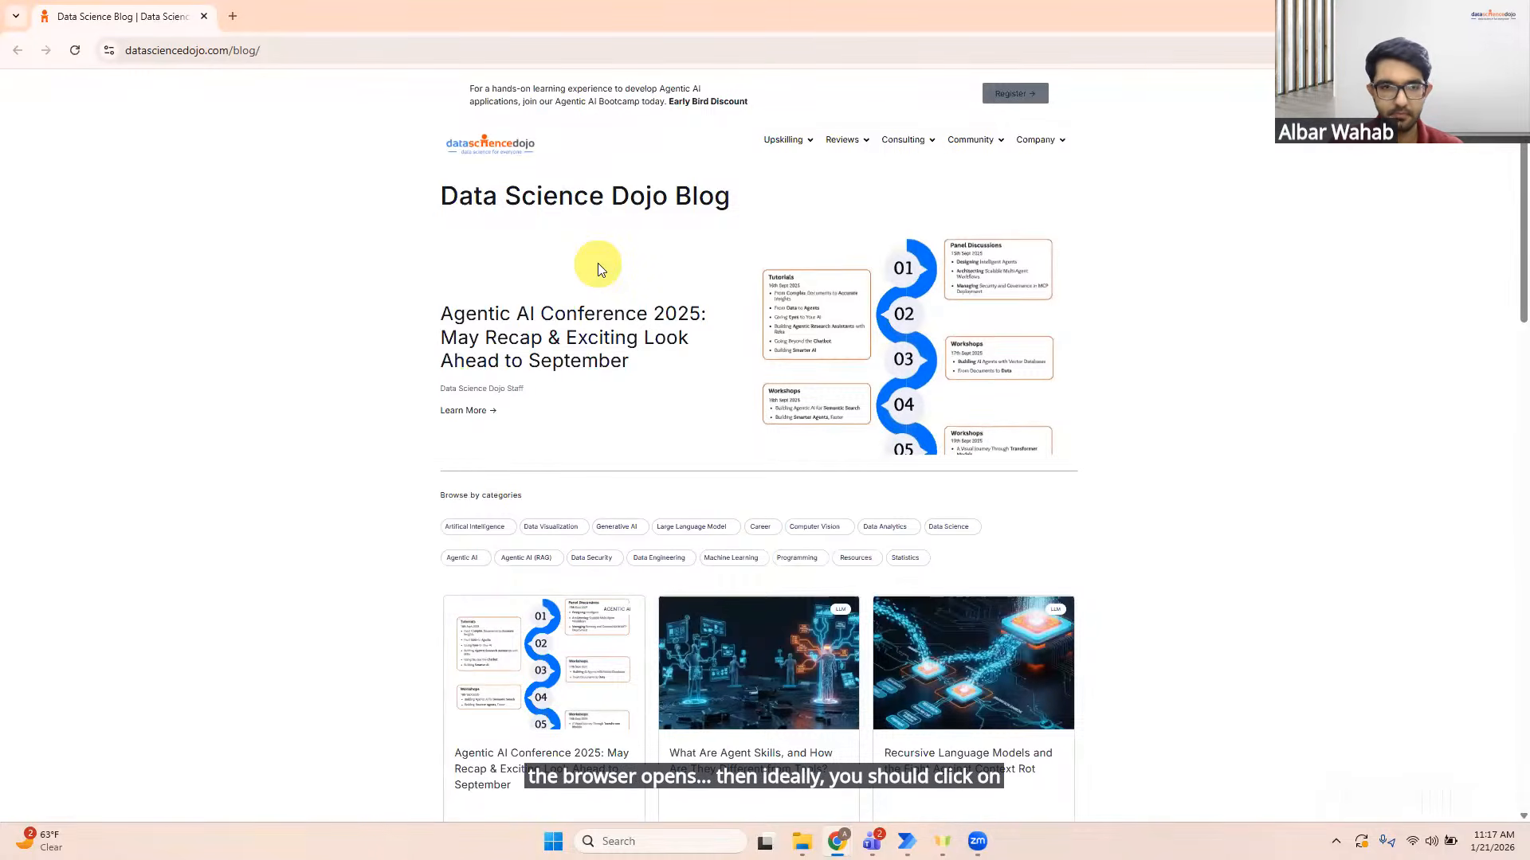
{"action": "left_click", "coordinate": [932, 142]}
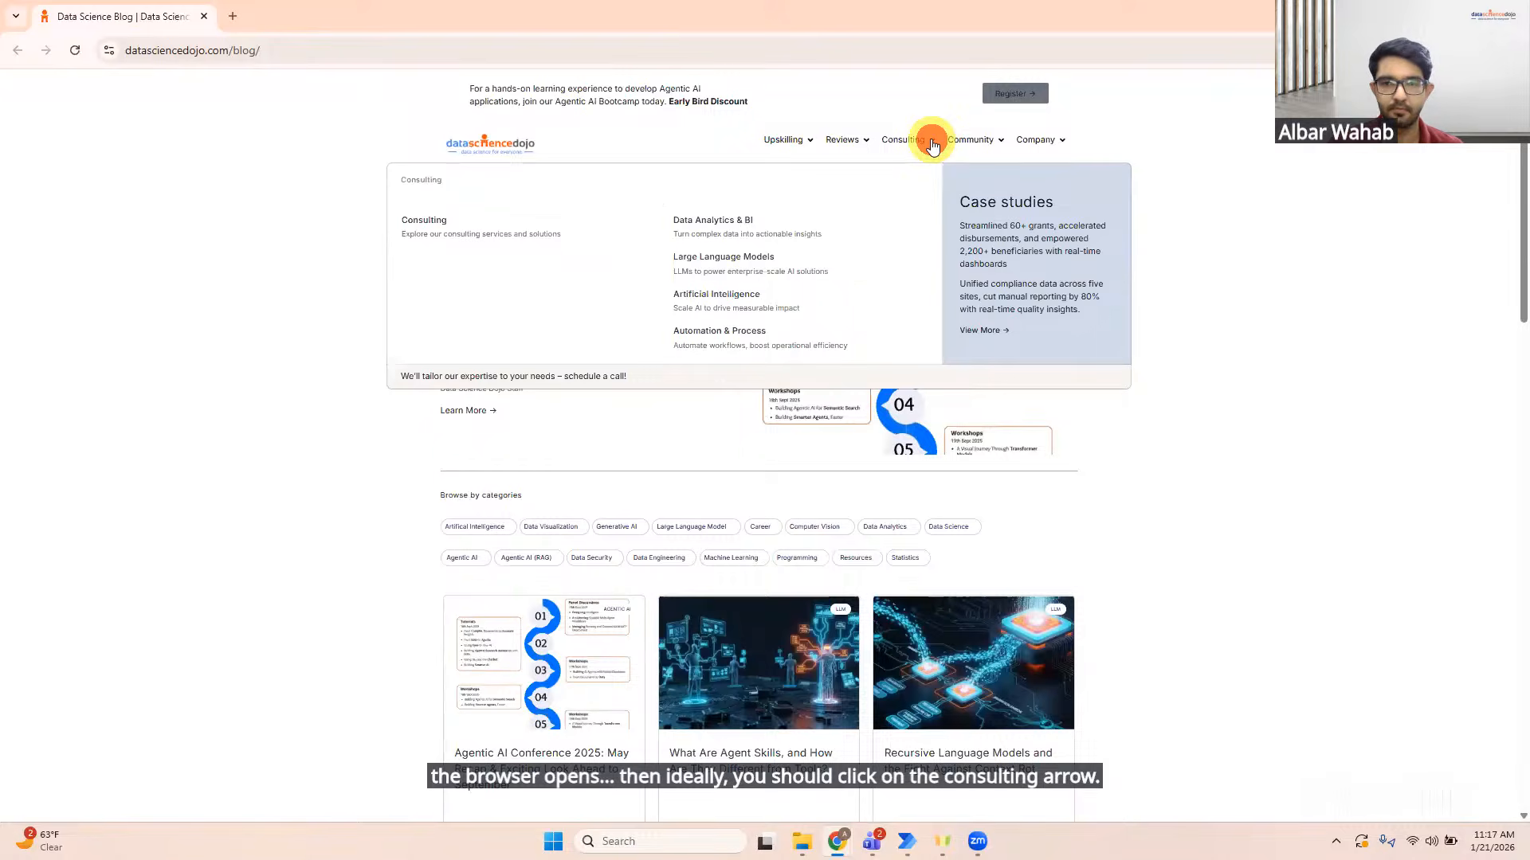
{"action": "left_click", "coordinate": [757, 319]}
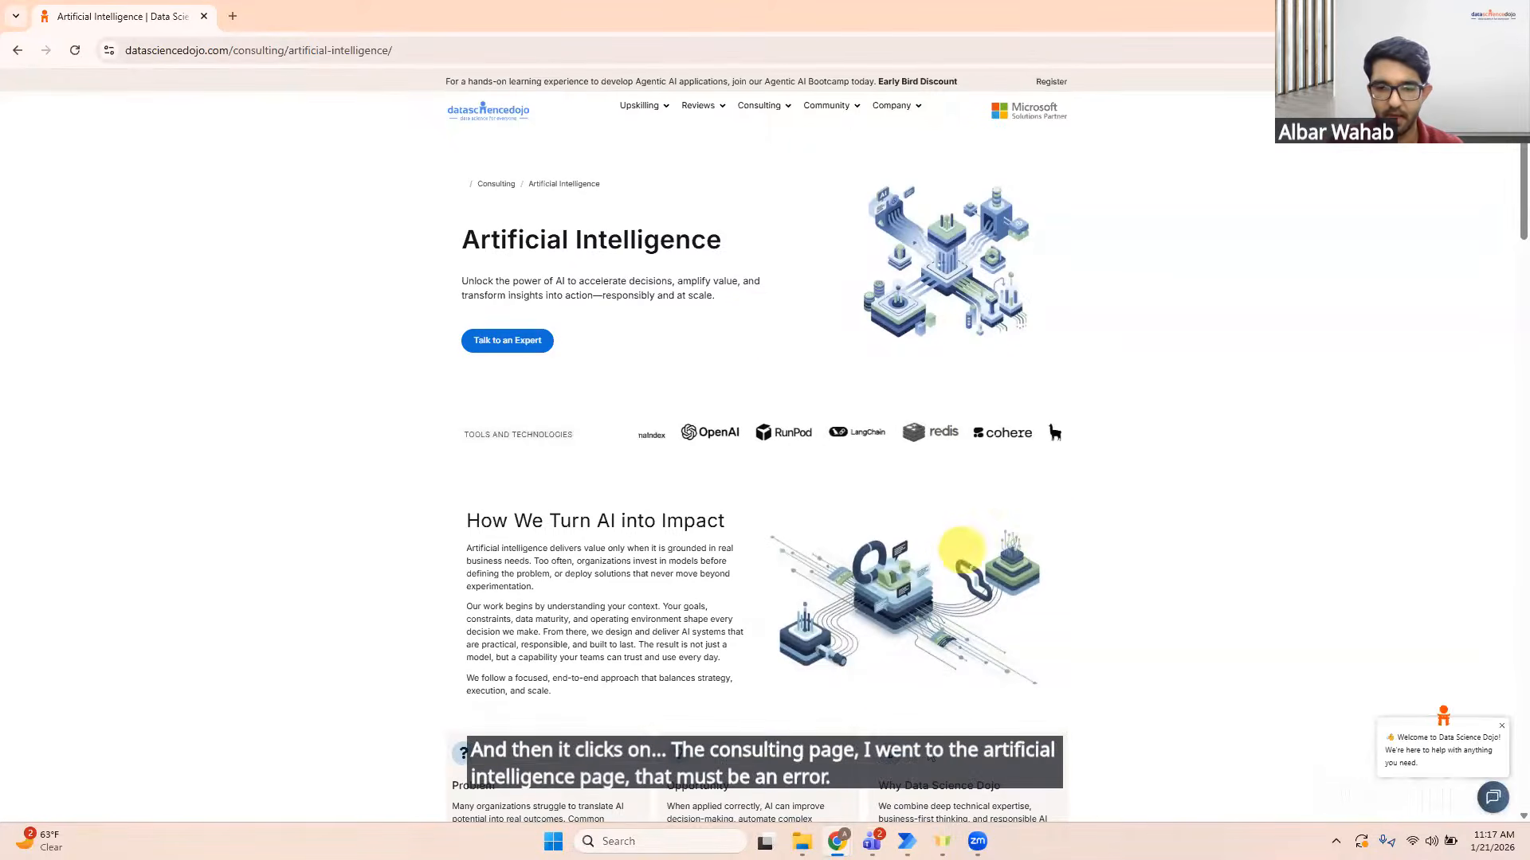
{"action": "mouse_move", "coordinate": [907, 836]}
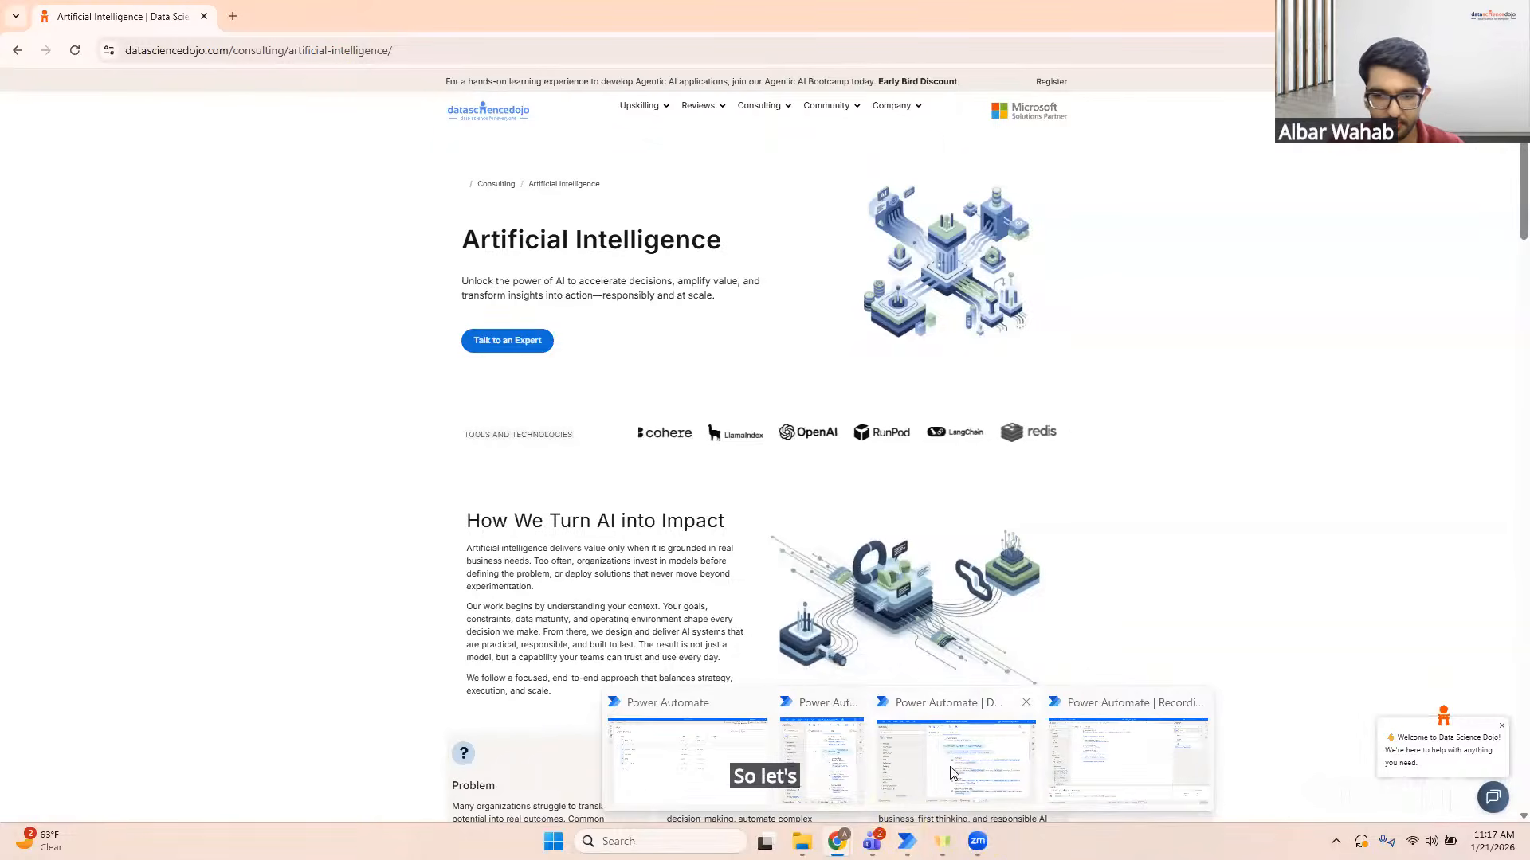
{"action": "left_click", "coordinate": [1158, 779]}
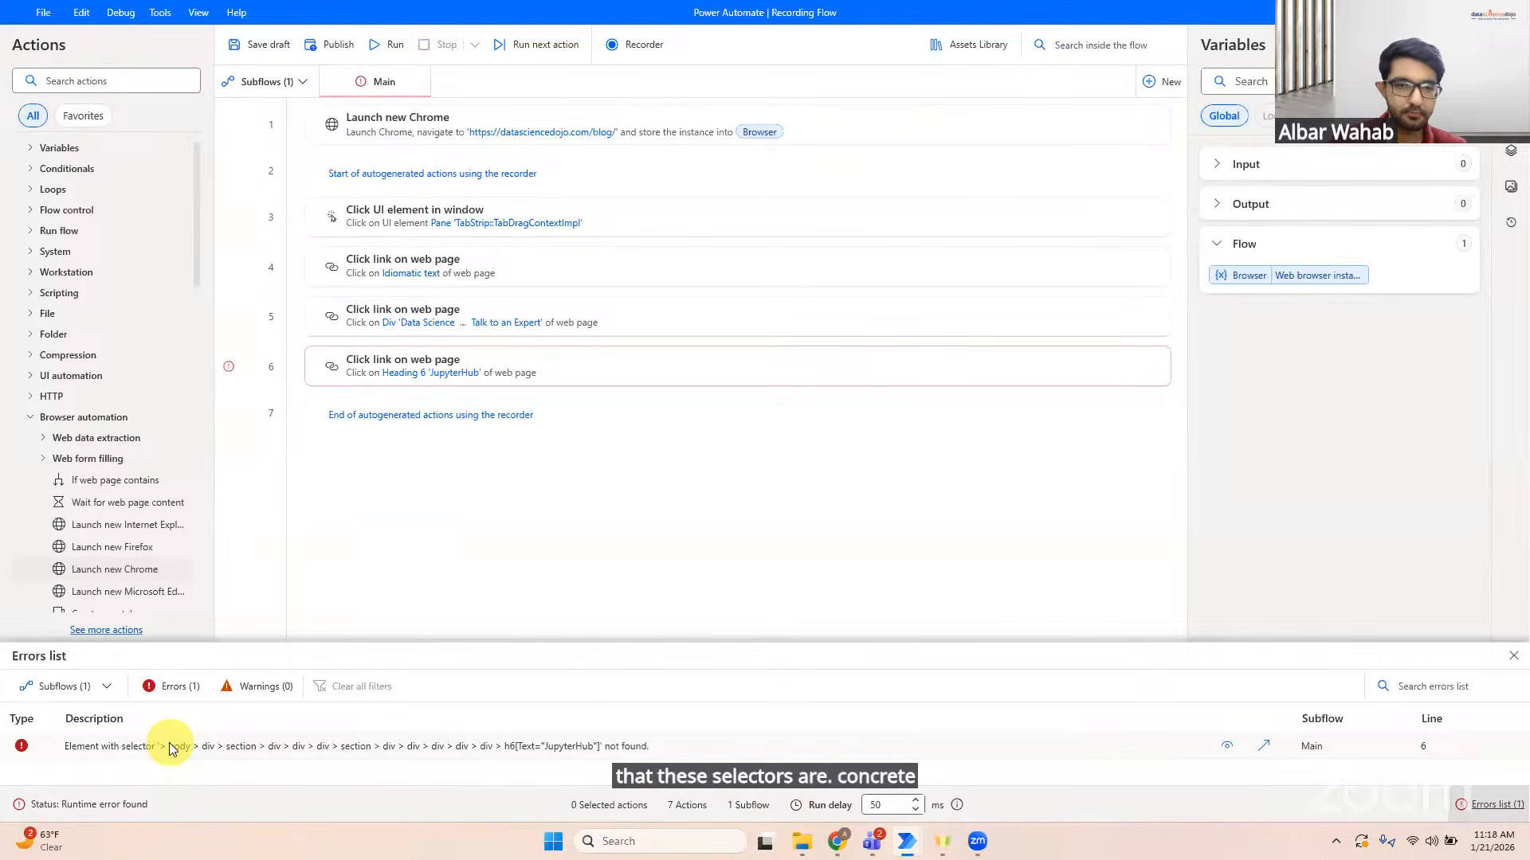
Step: Delete the recorded Click UI element in window action that targets the Chrome tab strip pane
{"action": "left_click", "coordinate": [495, 223]}
{"action": "right_click", "coordinate": [496, 223]}
{"action": "left_click", "coordinate": [545, 529]}
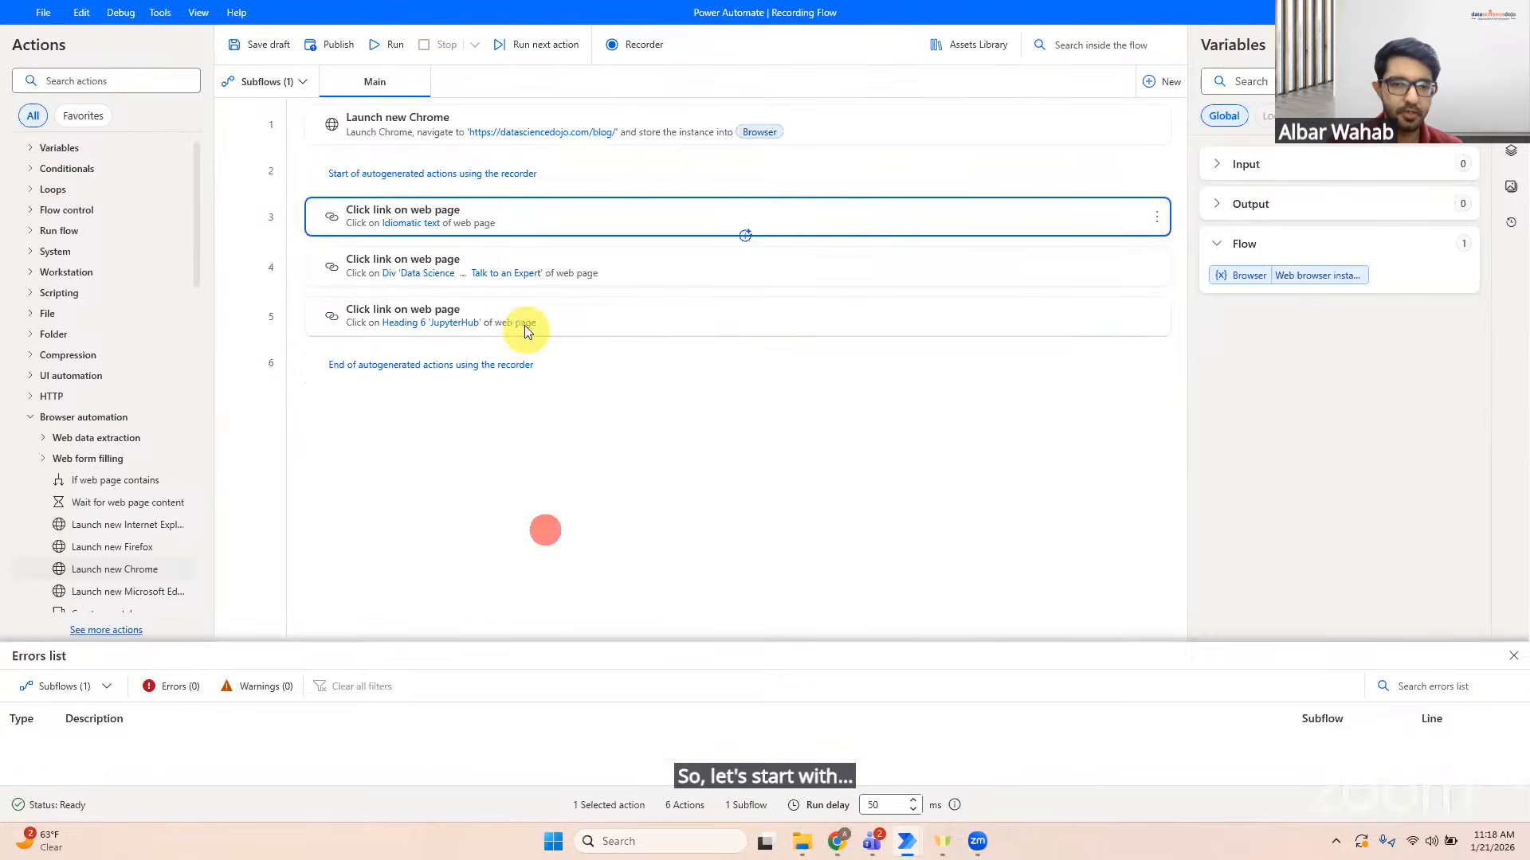
Step: Open the selectors of the UI element used by the Div 'Data Science ... Talk to an Expert' click action
{"action": "left_click", "coordinate": [481, 275]}
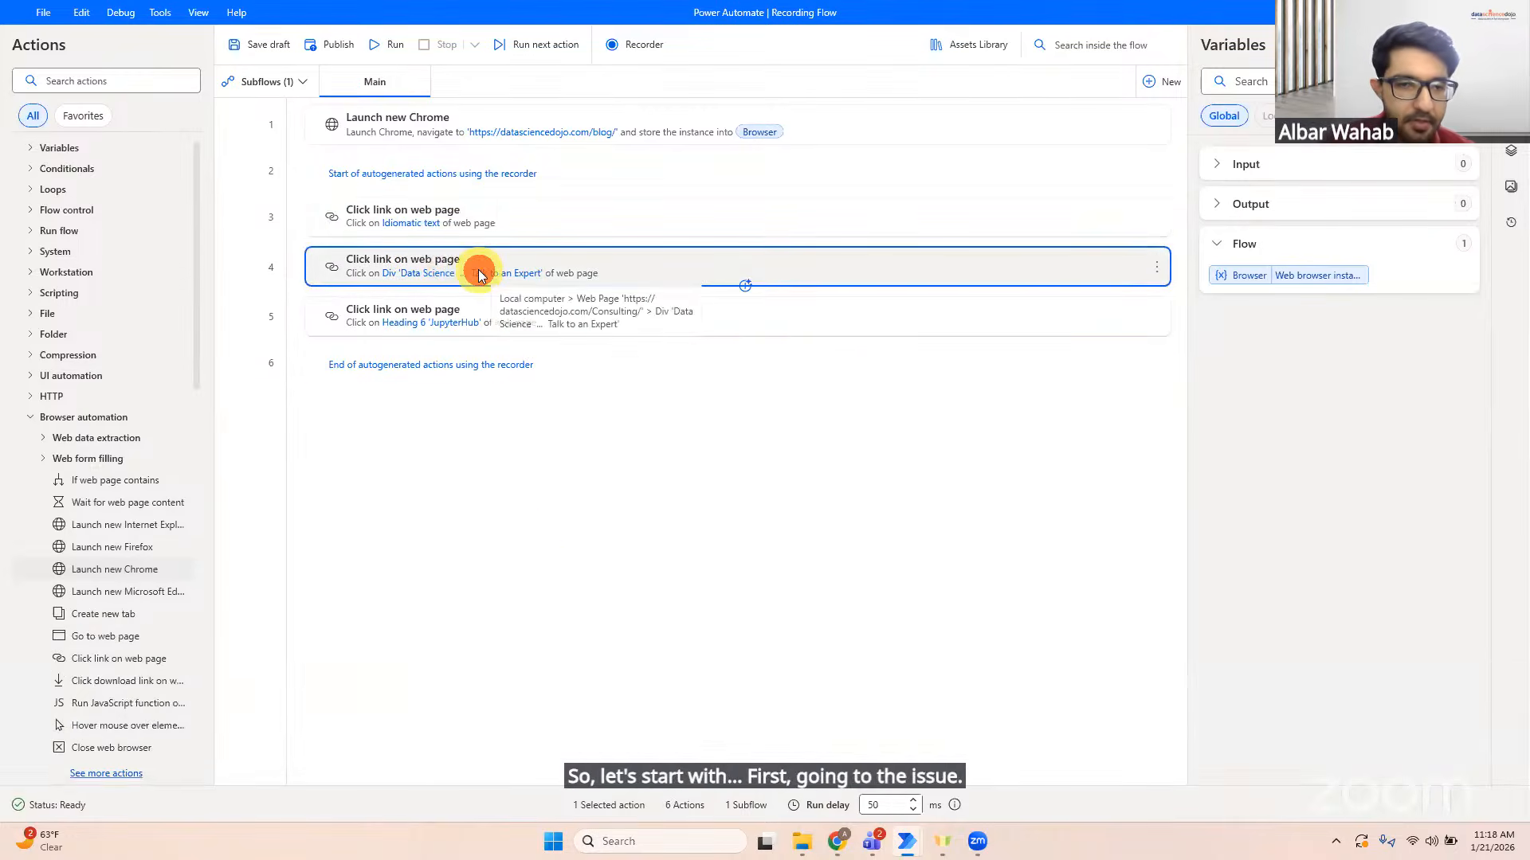
{"action": "right_click", "coordinate": [480, 275]}
{"action": "left_click", "coordinate": [522, 287]}
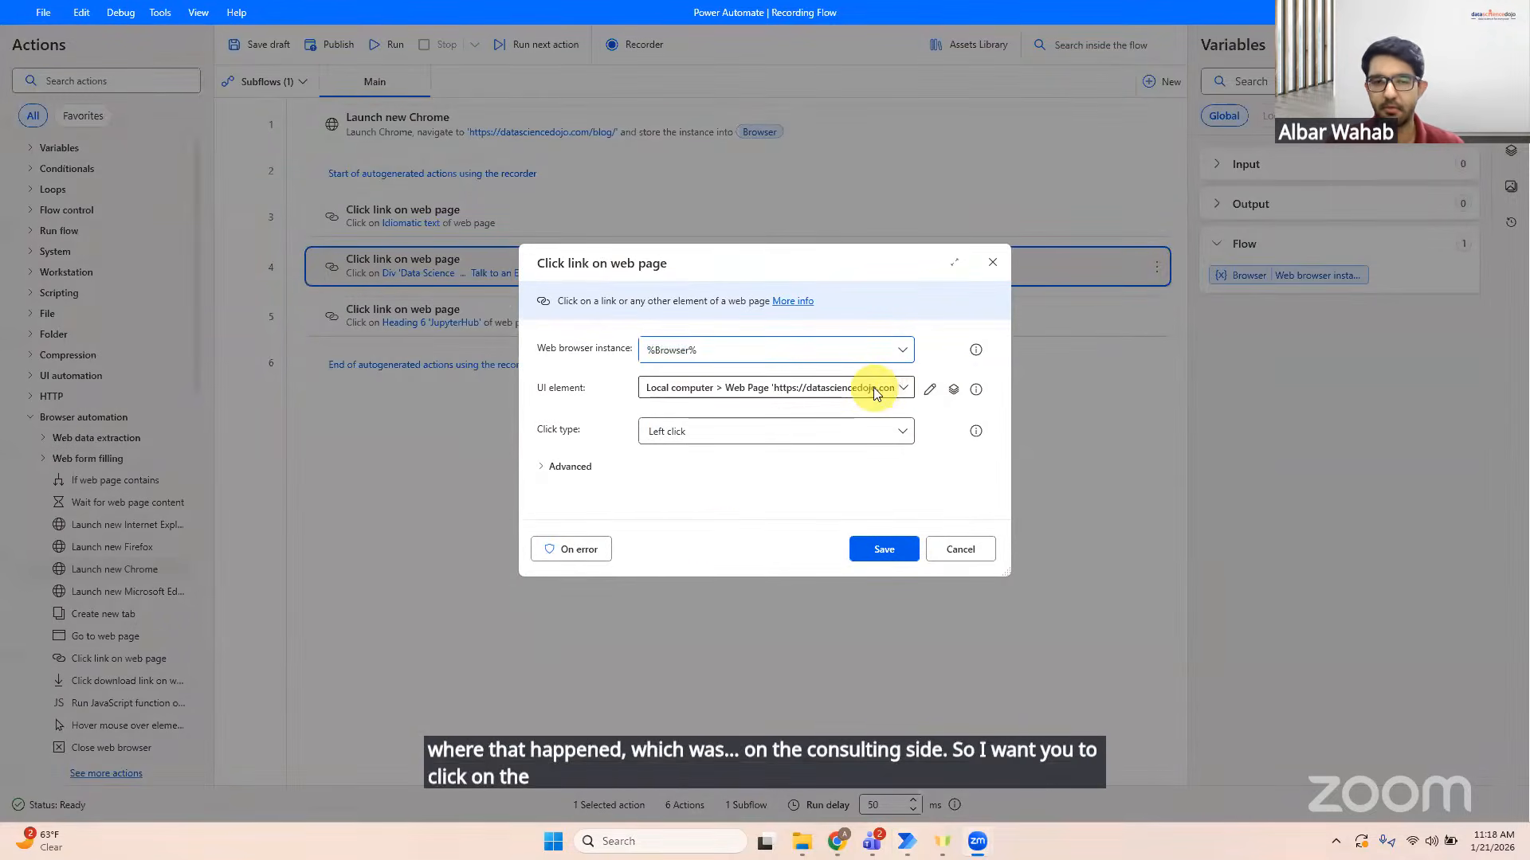
{"action": "mouse_move", "coordinate": [847, 849]}
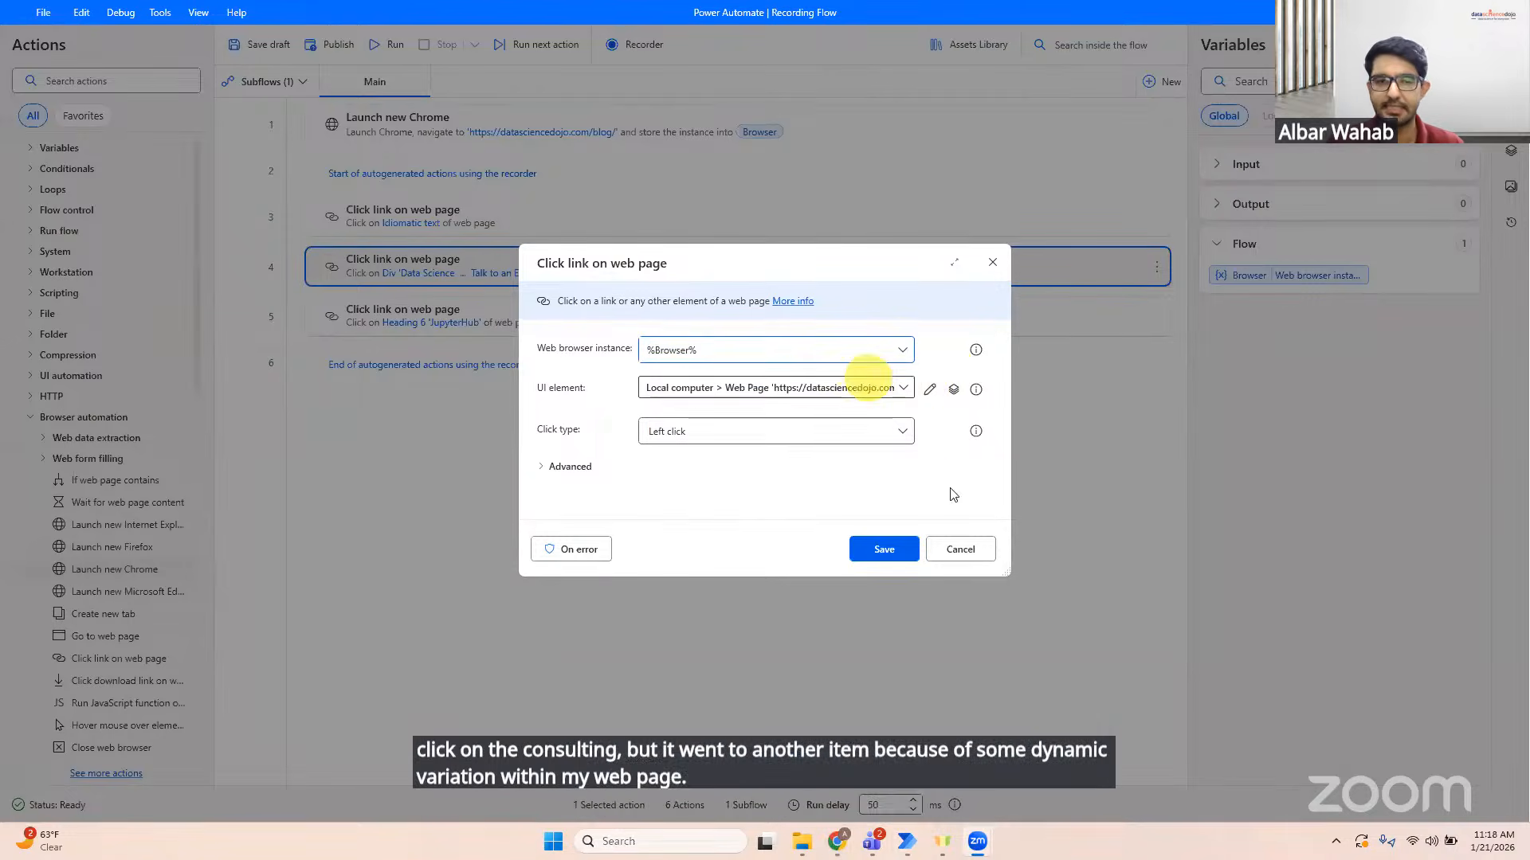
{"action": "left_click", "coordinate": [928, 392]}
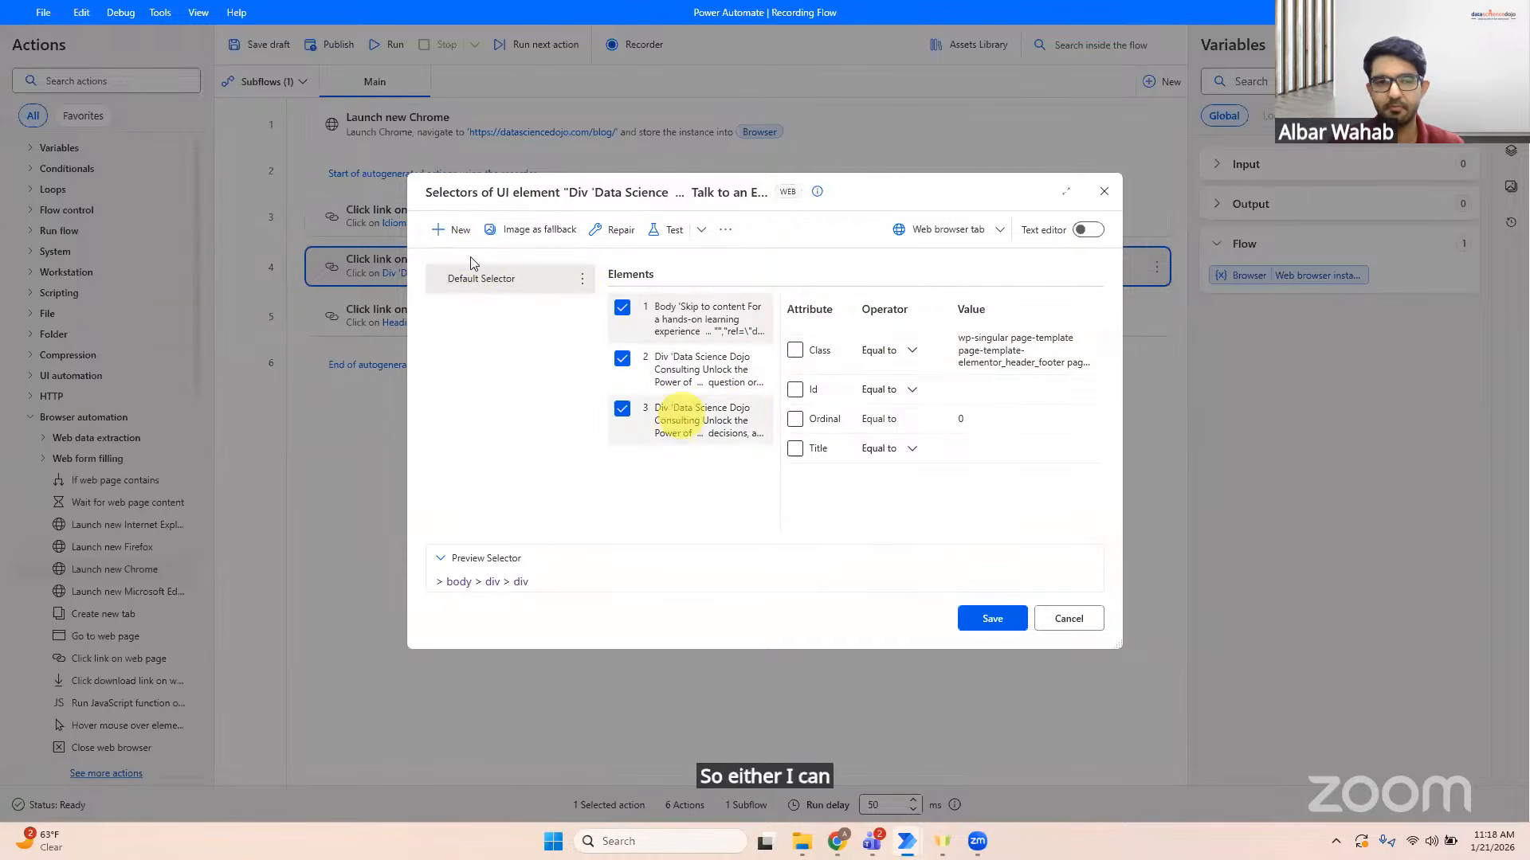
Step: Switch to the Artificial Intelligence page in Chrome, go back to the Data Science Dojo blog, and return to the Recording Flow selectors
{"action": "mouse_move", "coordinate": [848, 844]}
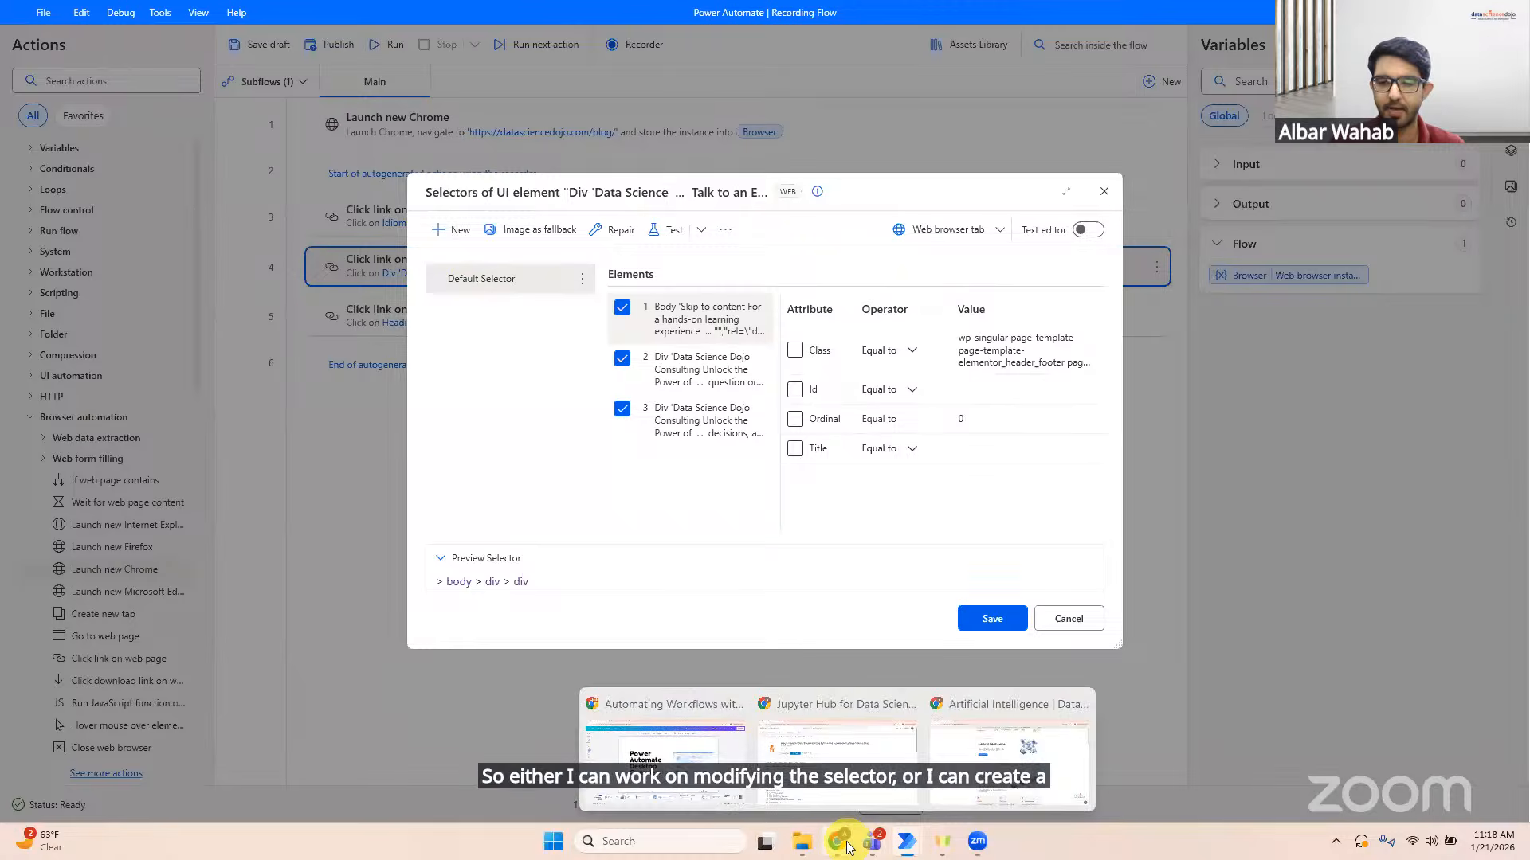
{"action": "left_click", "coordinate": [1010, 753]}
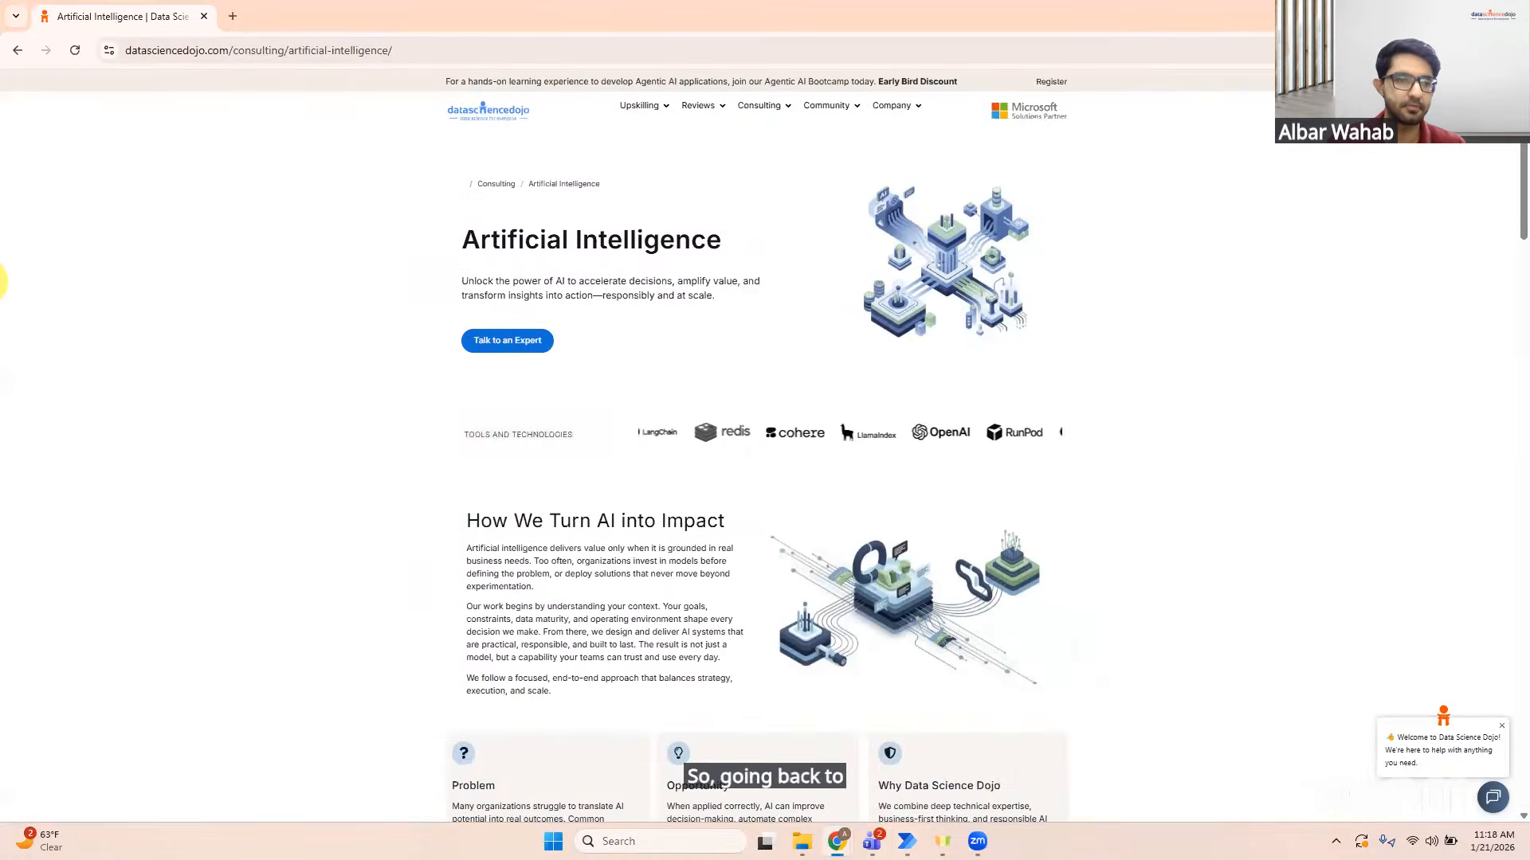
{"action": "left_click", "coordinate": [13, 54]}
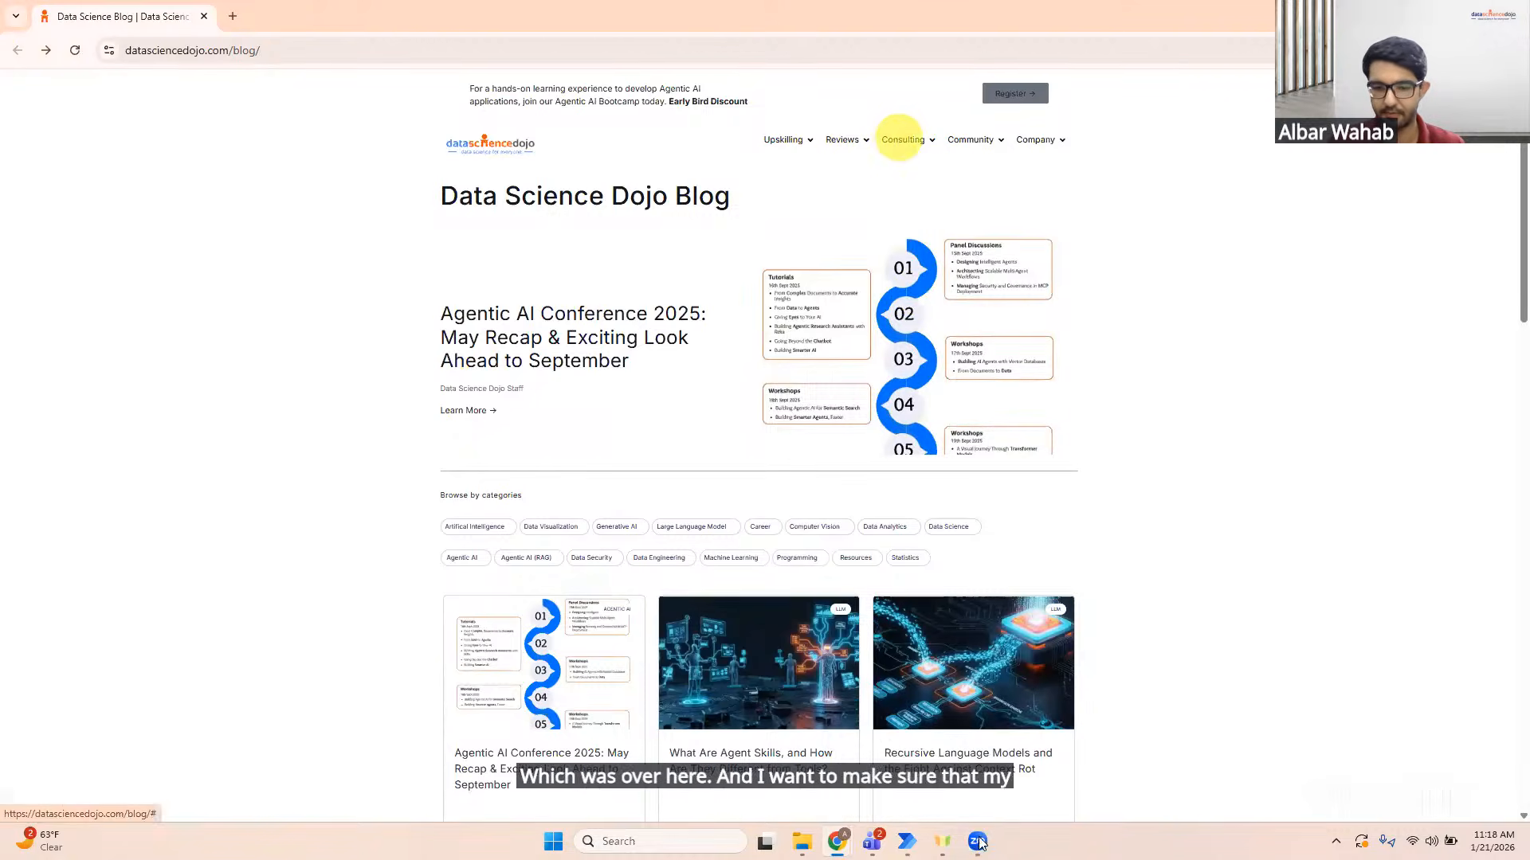
{"action": "mouse_move", "coordinate": [907, 838]}
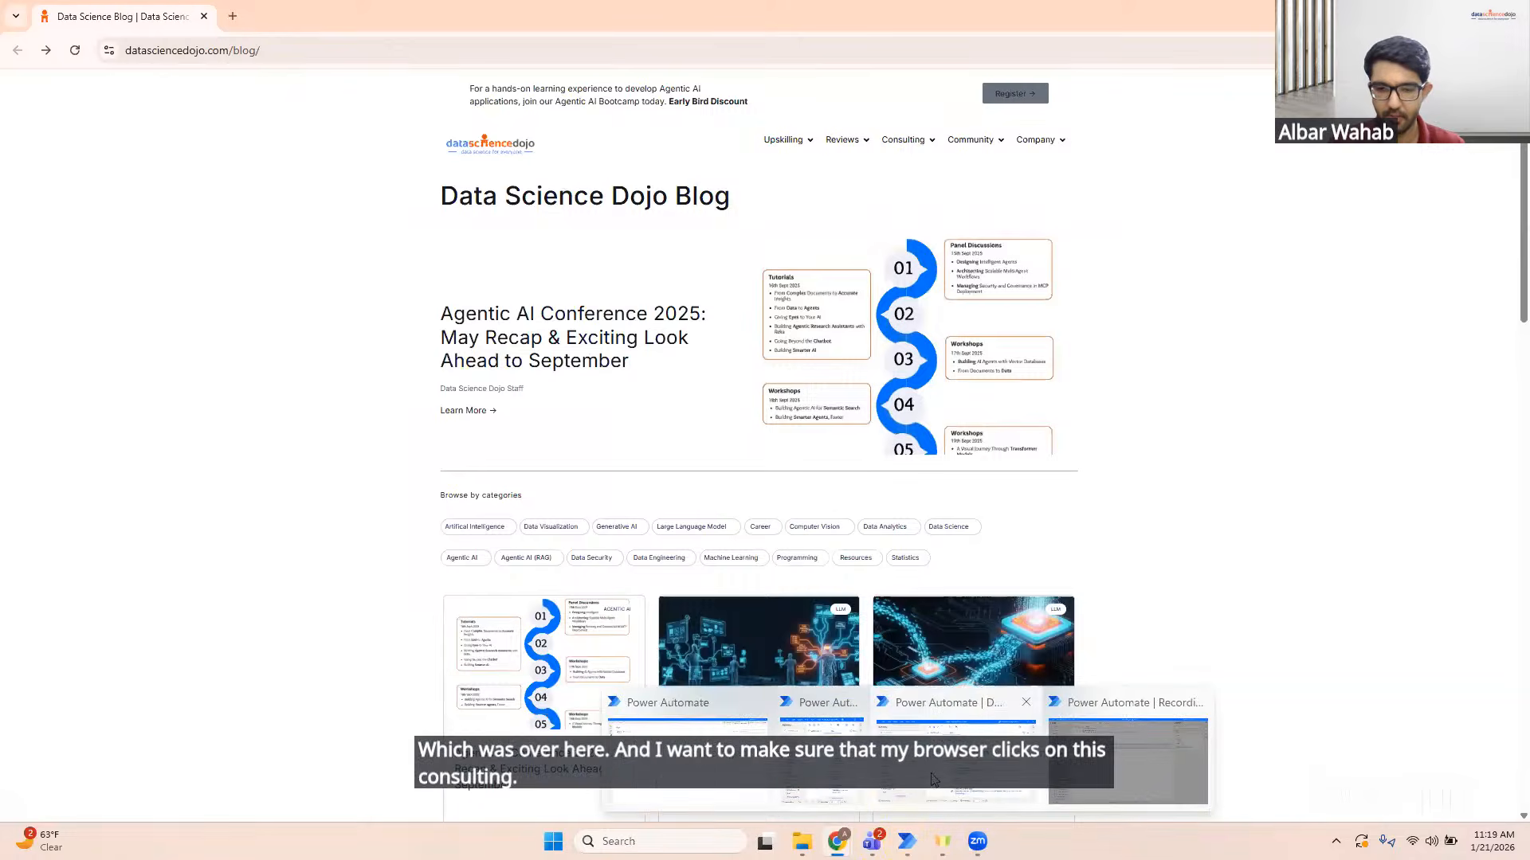
{"action": "left_click", "coordinate": [1094, 774]}
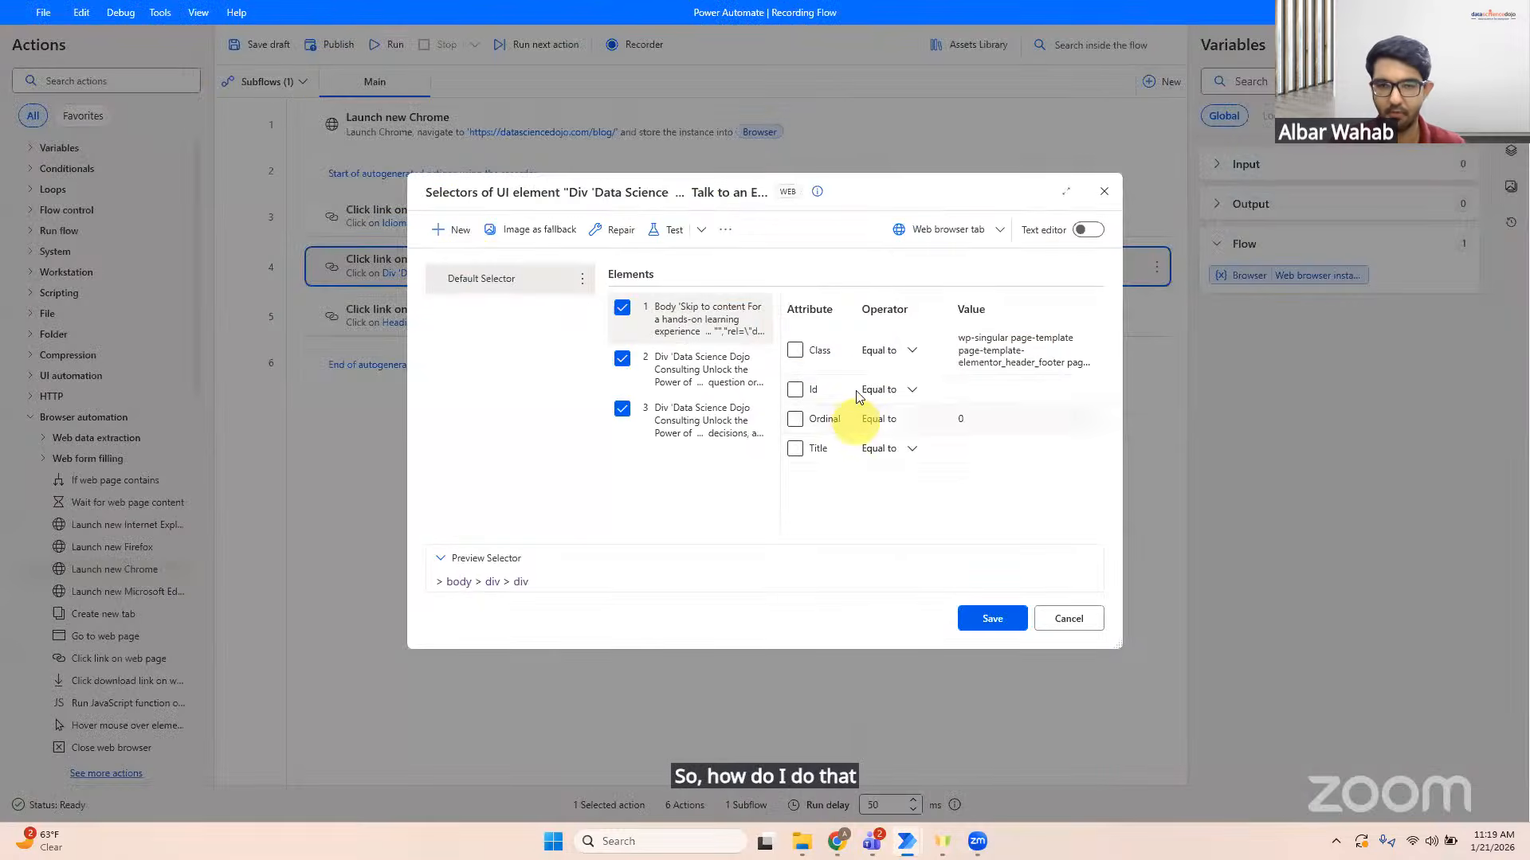
Step: Add a text-based selector captured from the blog's Consulting menu item, with operator Is equal to and text value Consulting
{"action": "left_click", "coordinate": [456, 230]}
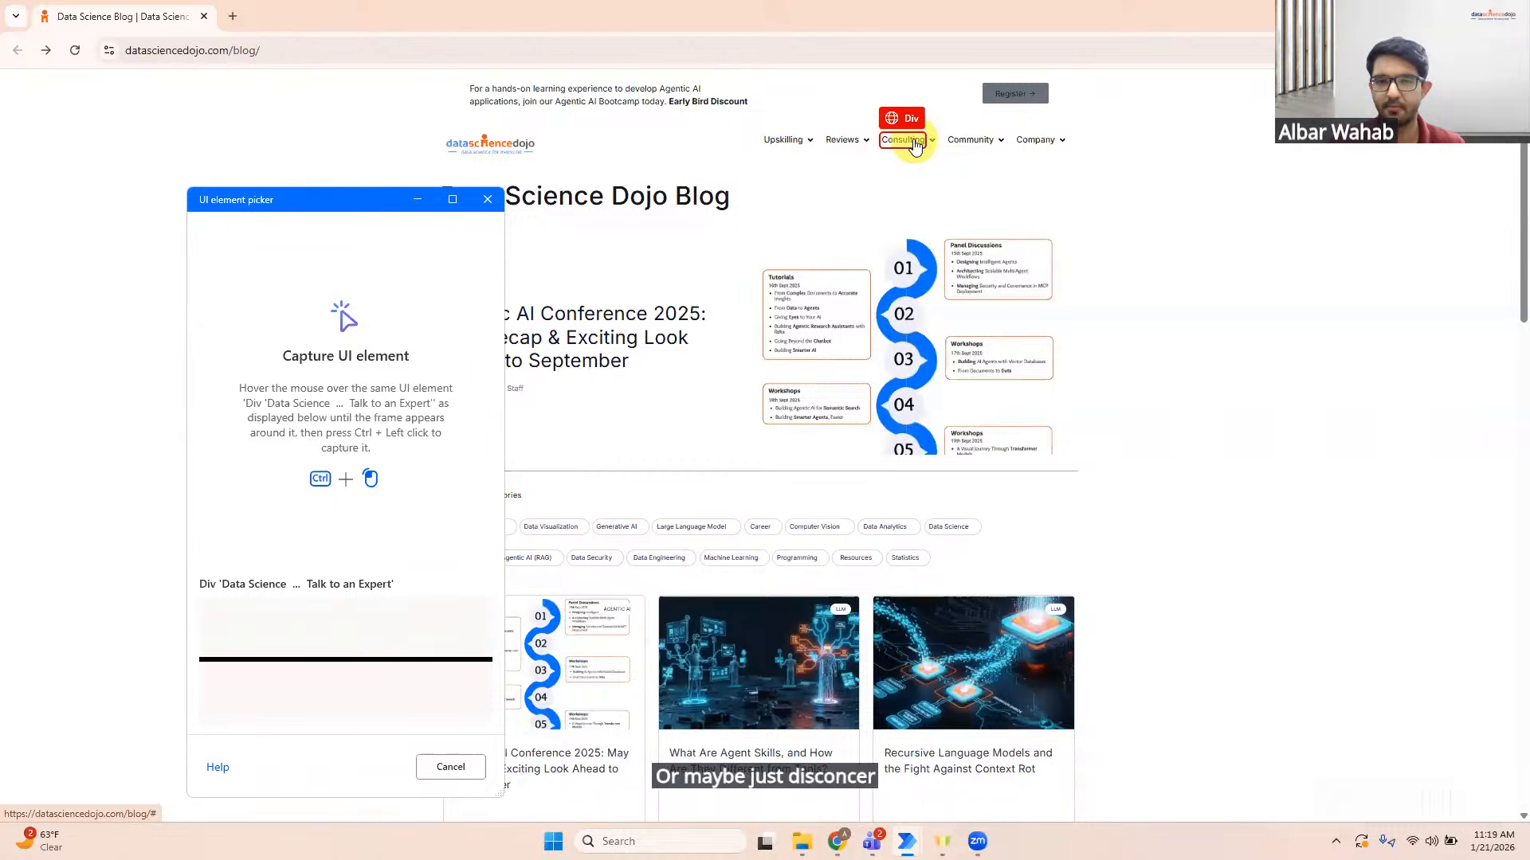
{"action": "right_click", "coordinate": [914, 146]}
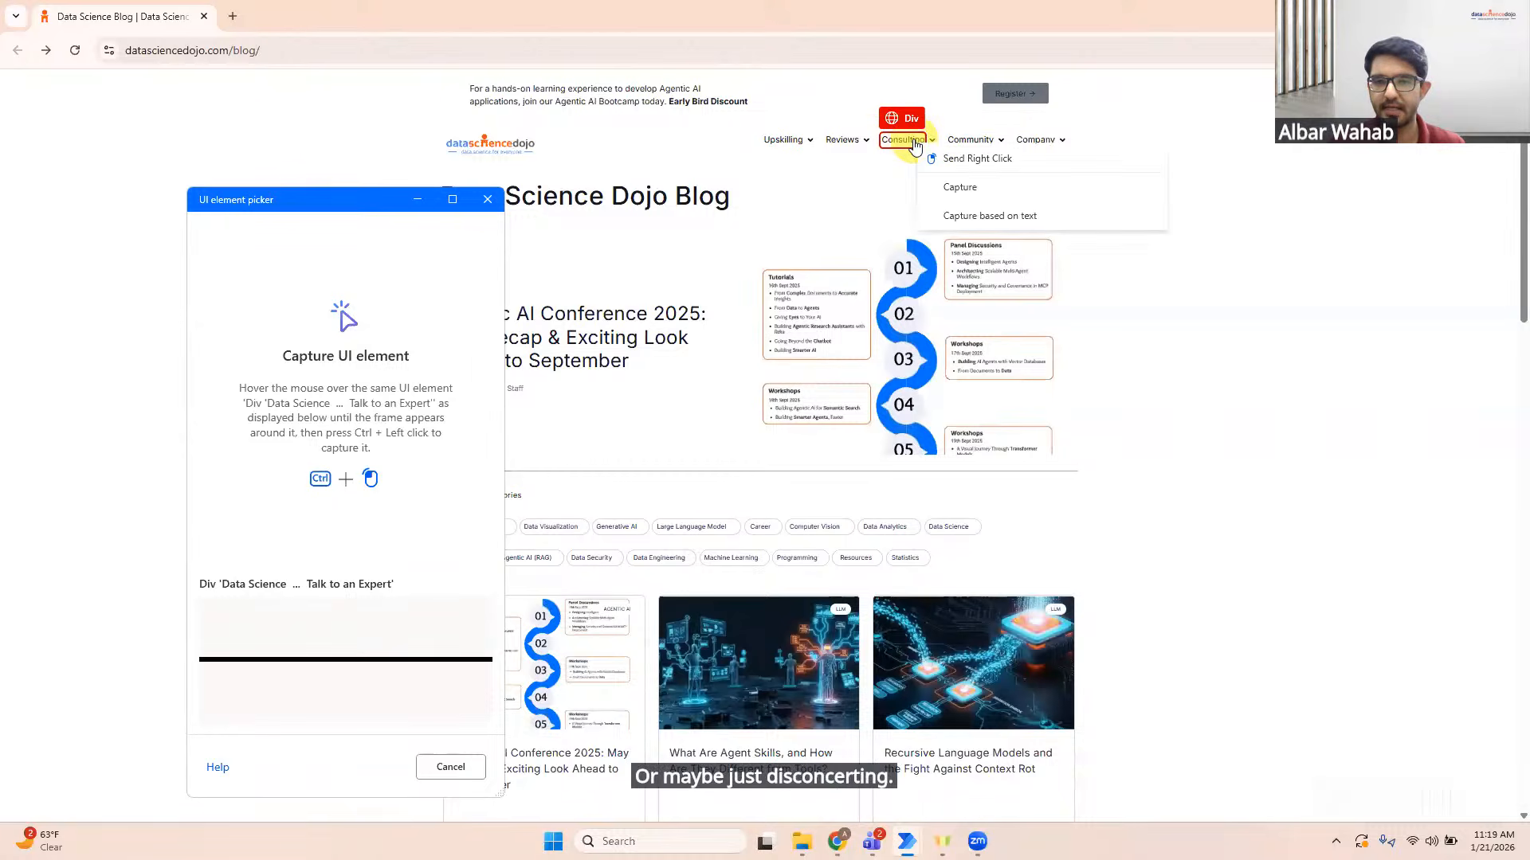
{"action": "left_click", "coordinate": [990, 216]}
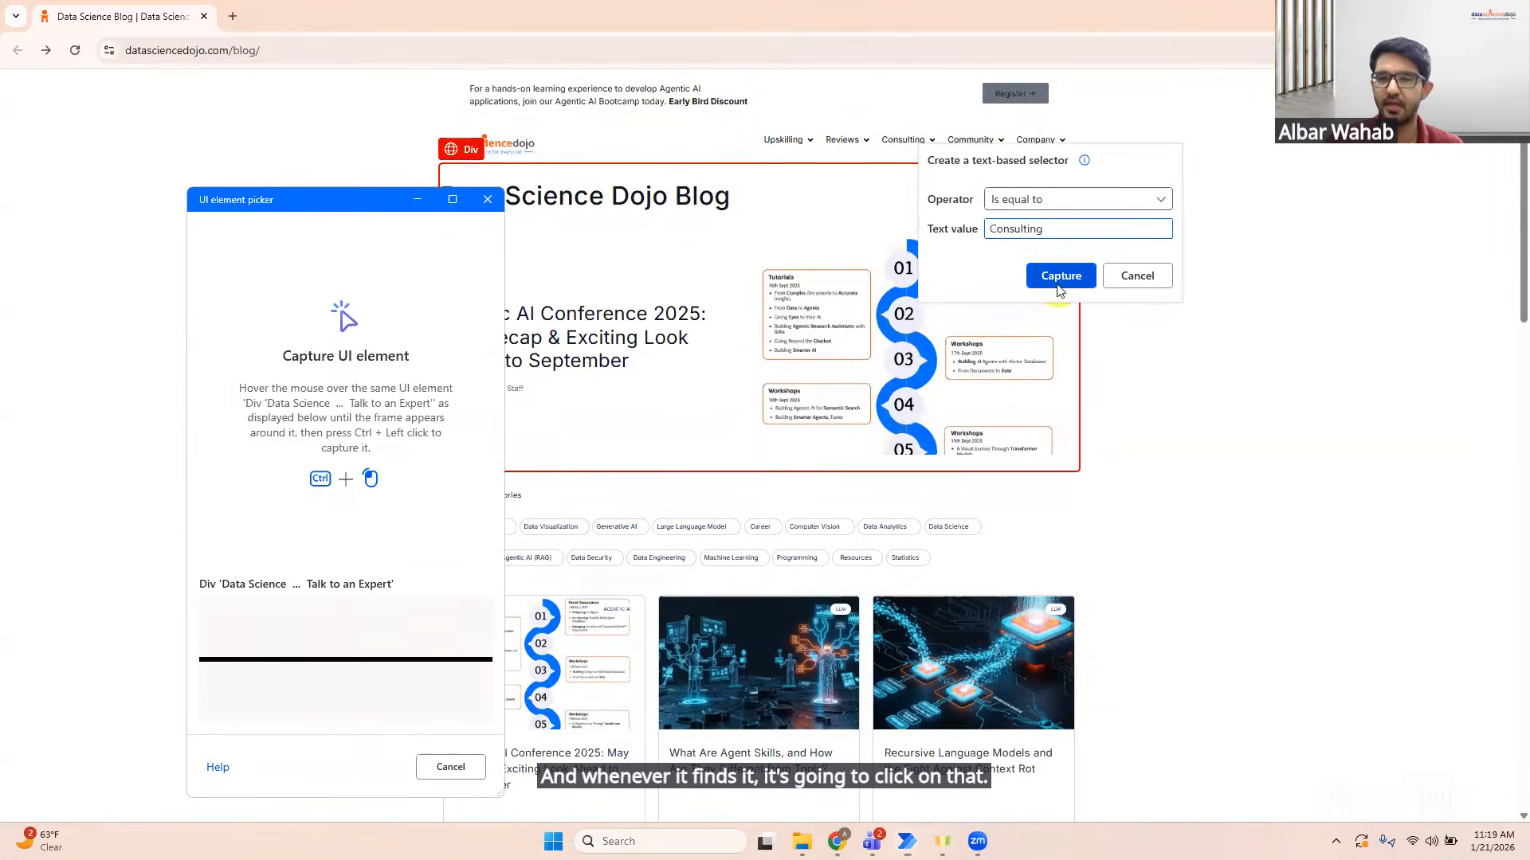
{"action": "left_click", "coordinate": [1060, 279]}
{"action": "left_click", "coordinate": [868, 268], "text": "ctrl"}
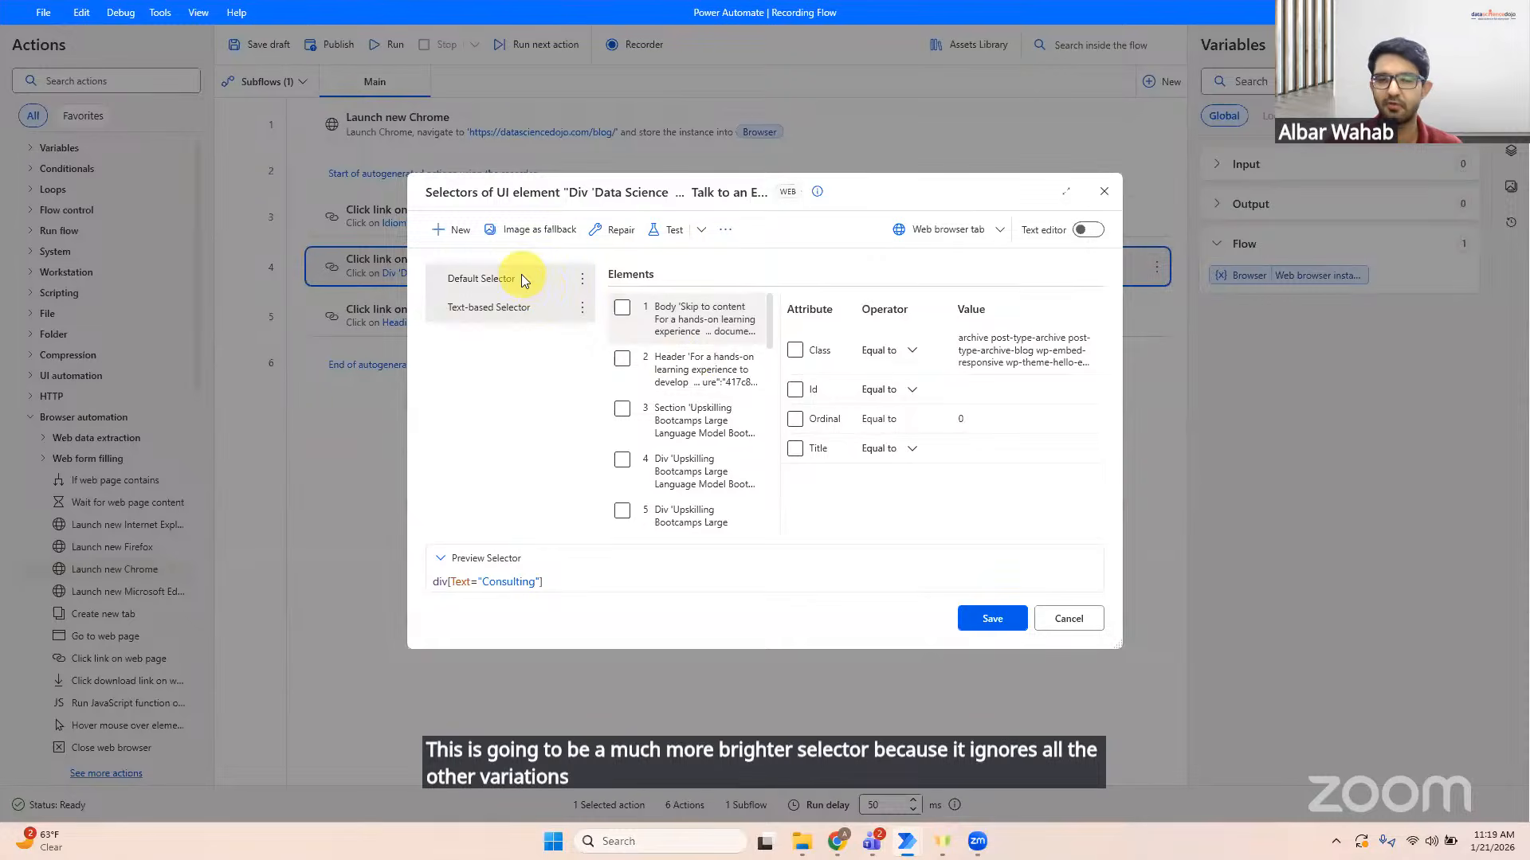
Step: Delete the Default Selector from the UI element's selectors
{"action": "left_click", "coordinate": [588, 282]}
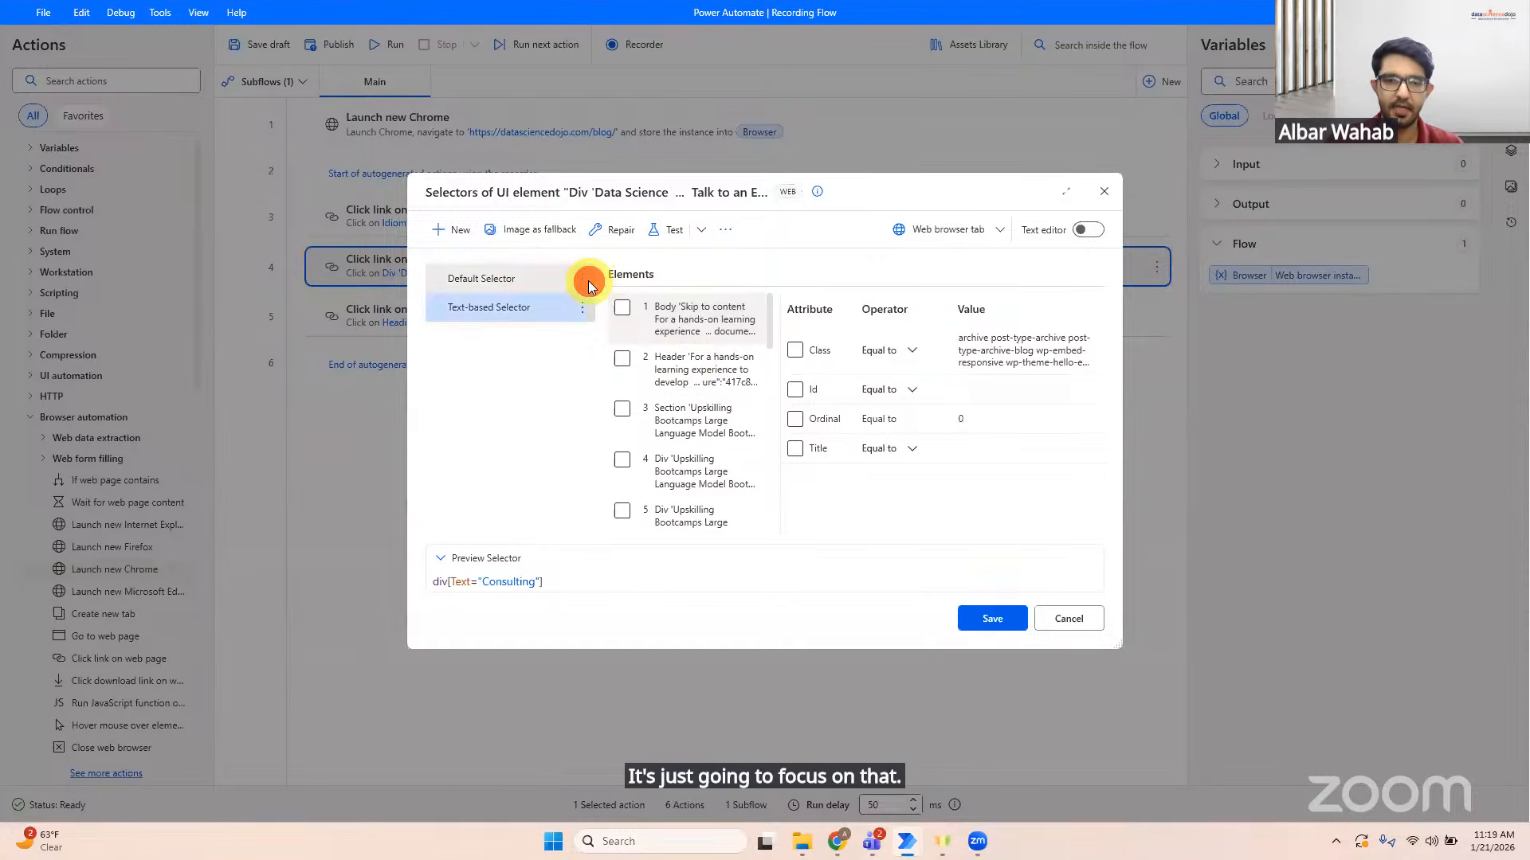
{"action": "left_click", "coordinate": [632, 484]}
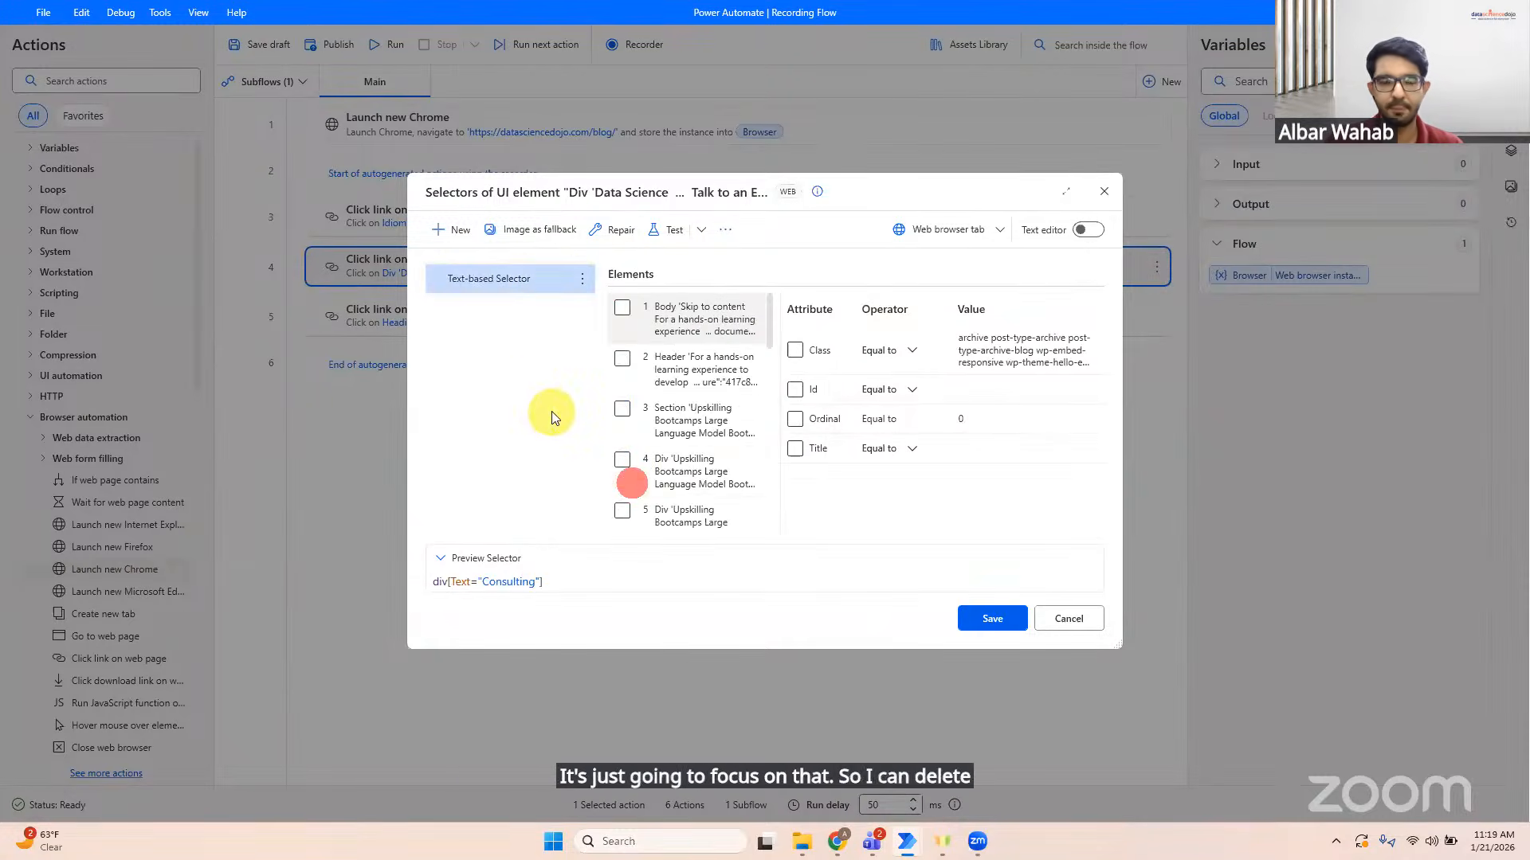
{"action": "left_click", "coordinate": [489, 396]}
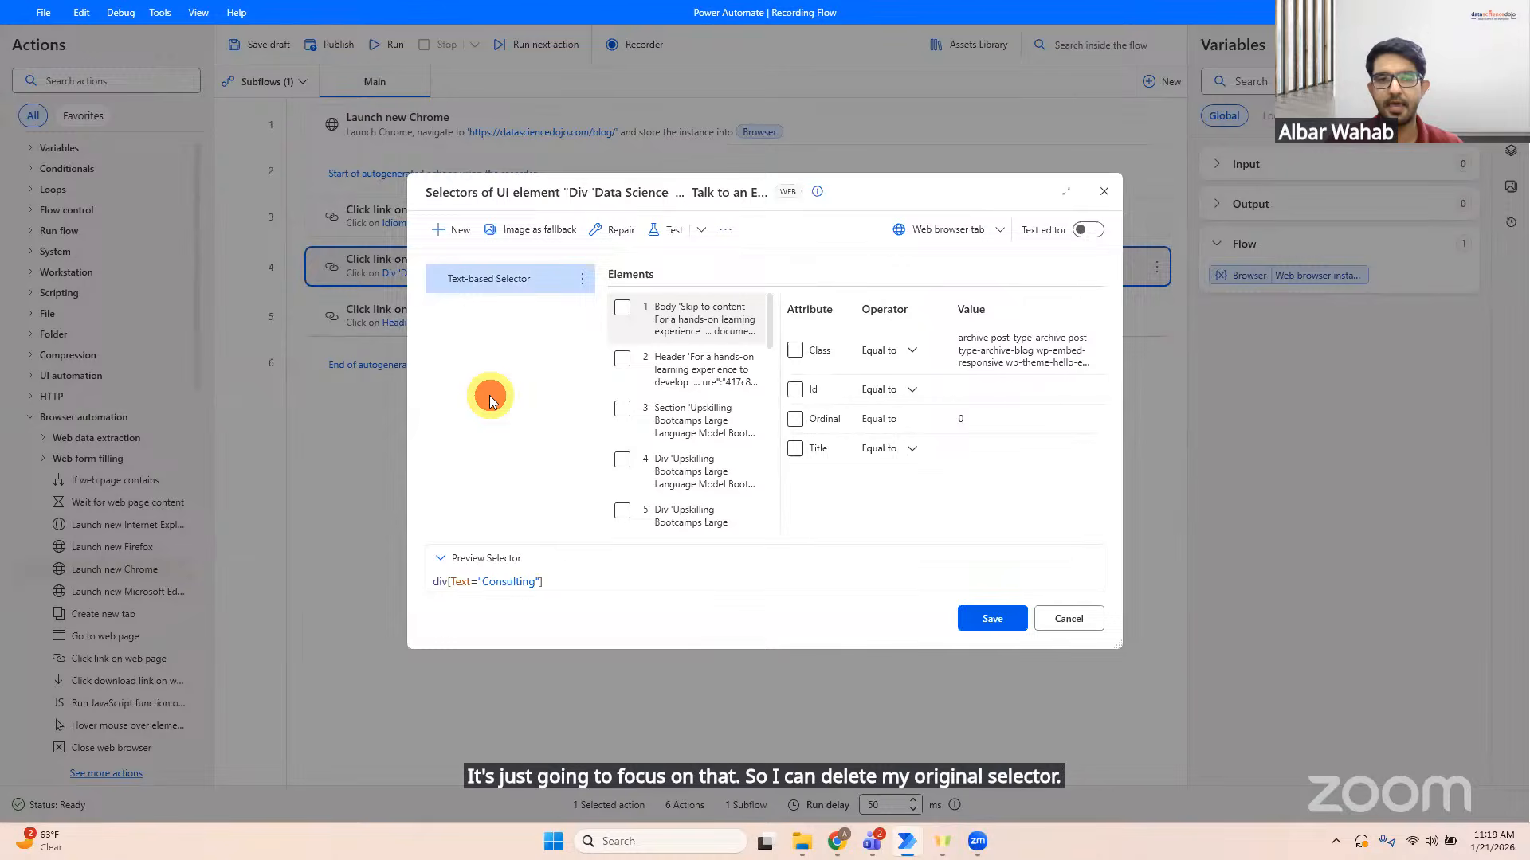
Step: Add an image fallback captured from the blog's Consulting menu item, and save the selectors and the click action
{"action": "left_click", "coordinate": [526, 232]}
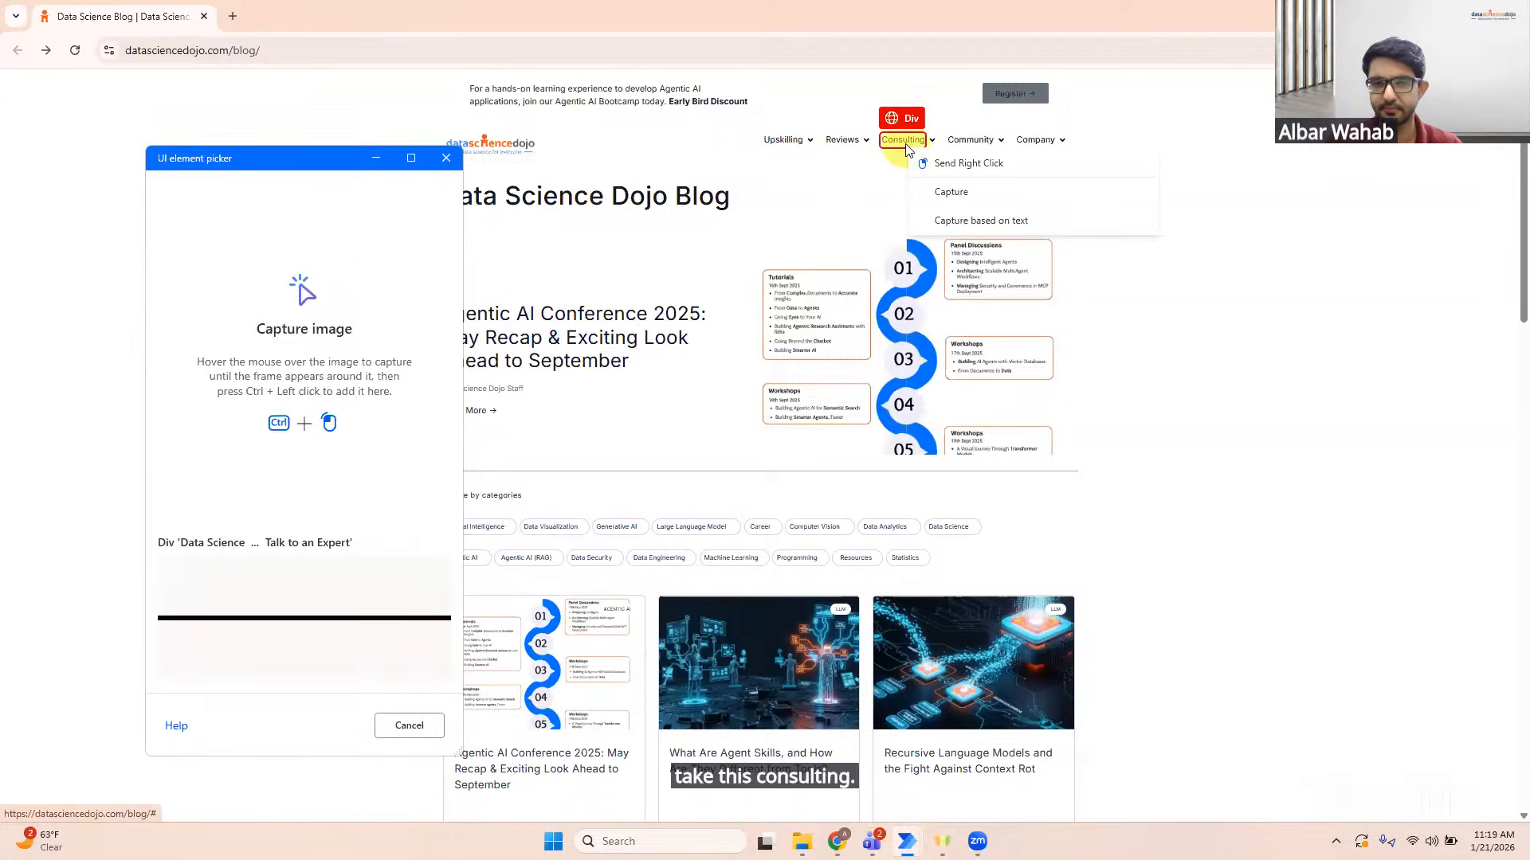
{"action": "left_click", "coordinate": [979, 199]}
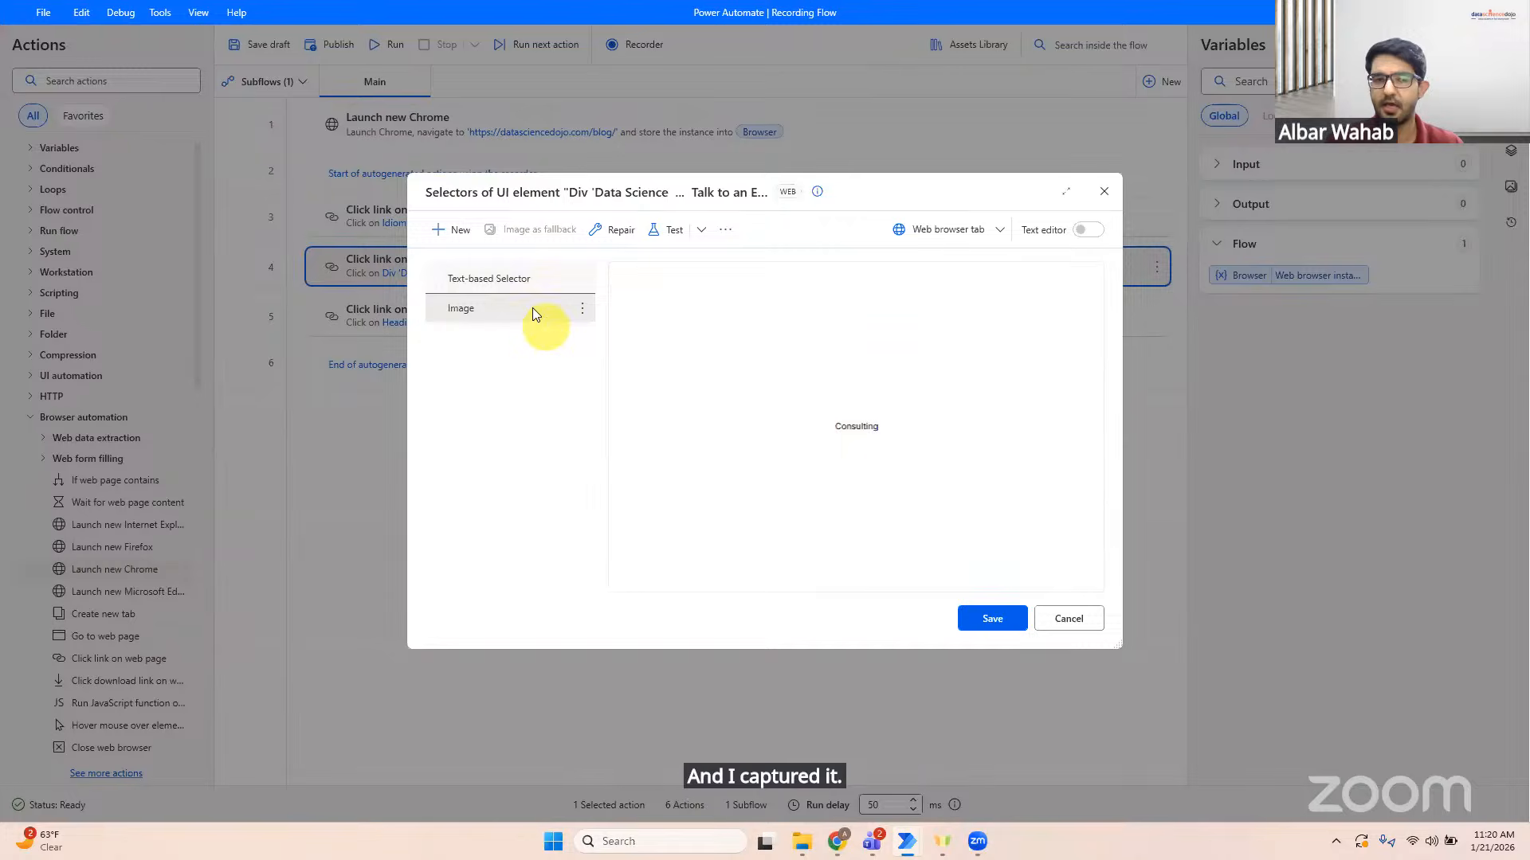
{"action": "left_click", "coordinate": [476, 277]}
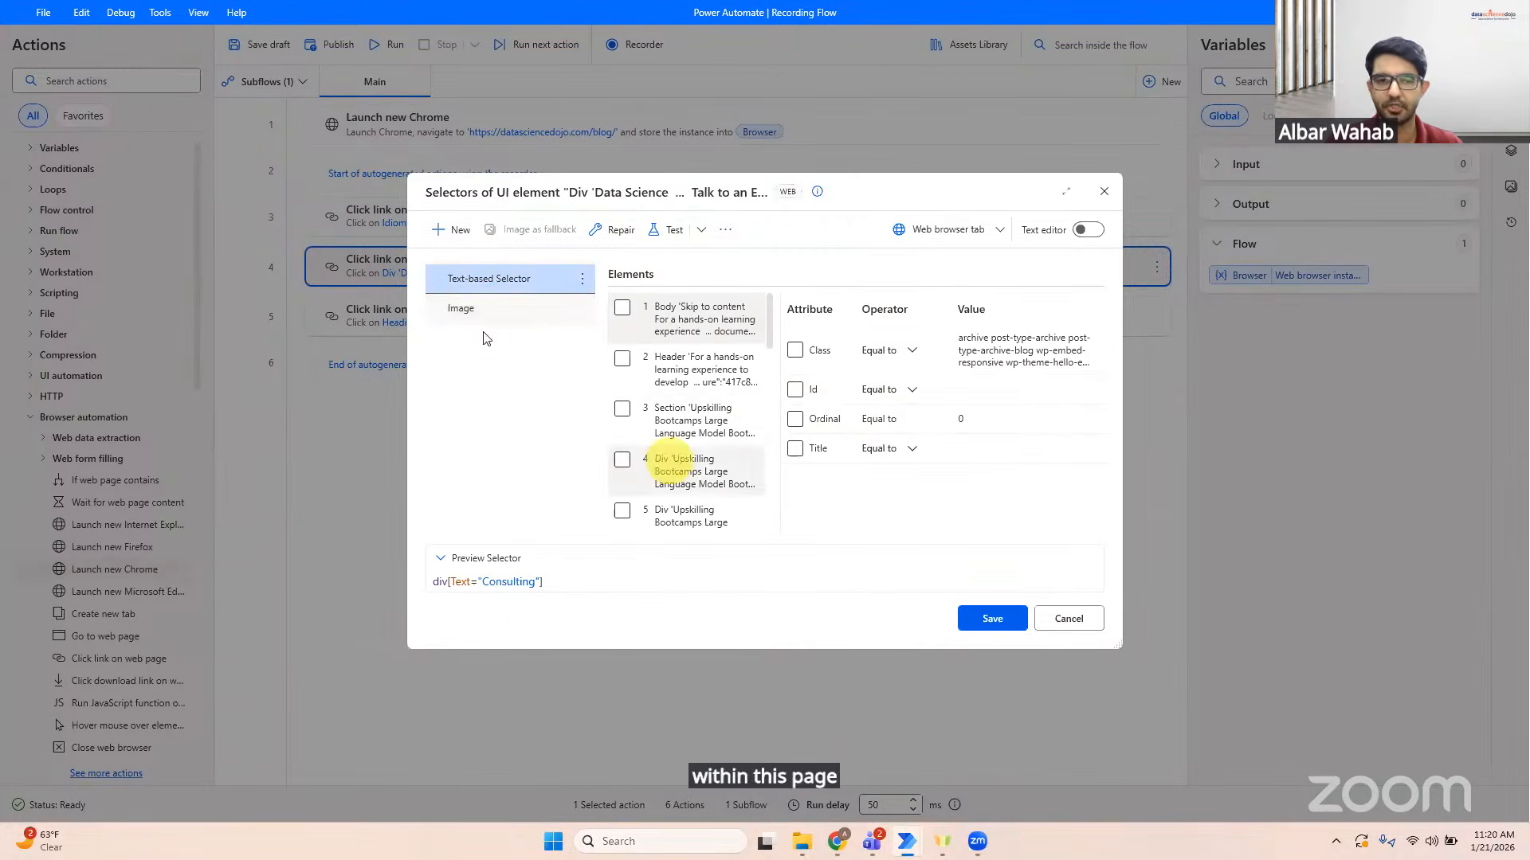
{"action": "left_click", "coordinate": [482, 311]}
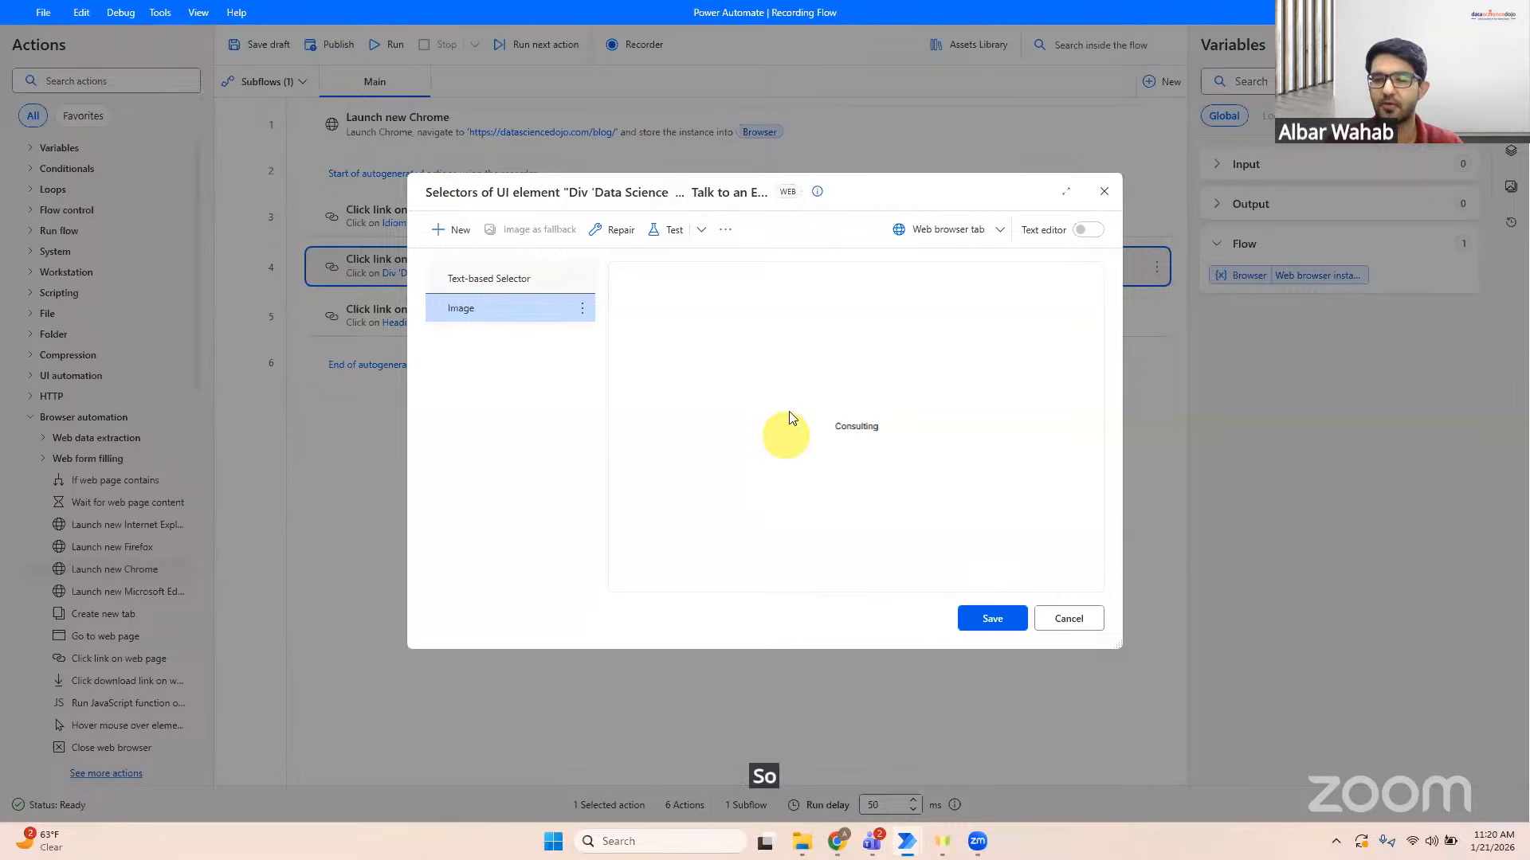
{"action": "left_click", "coordinate": [992, 618]}
{"action": "left_click", "coordinate": [899, 556]}
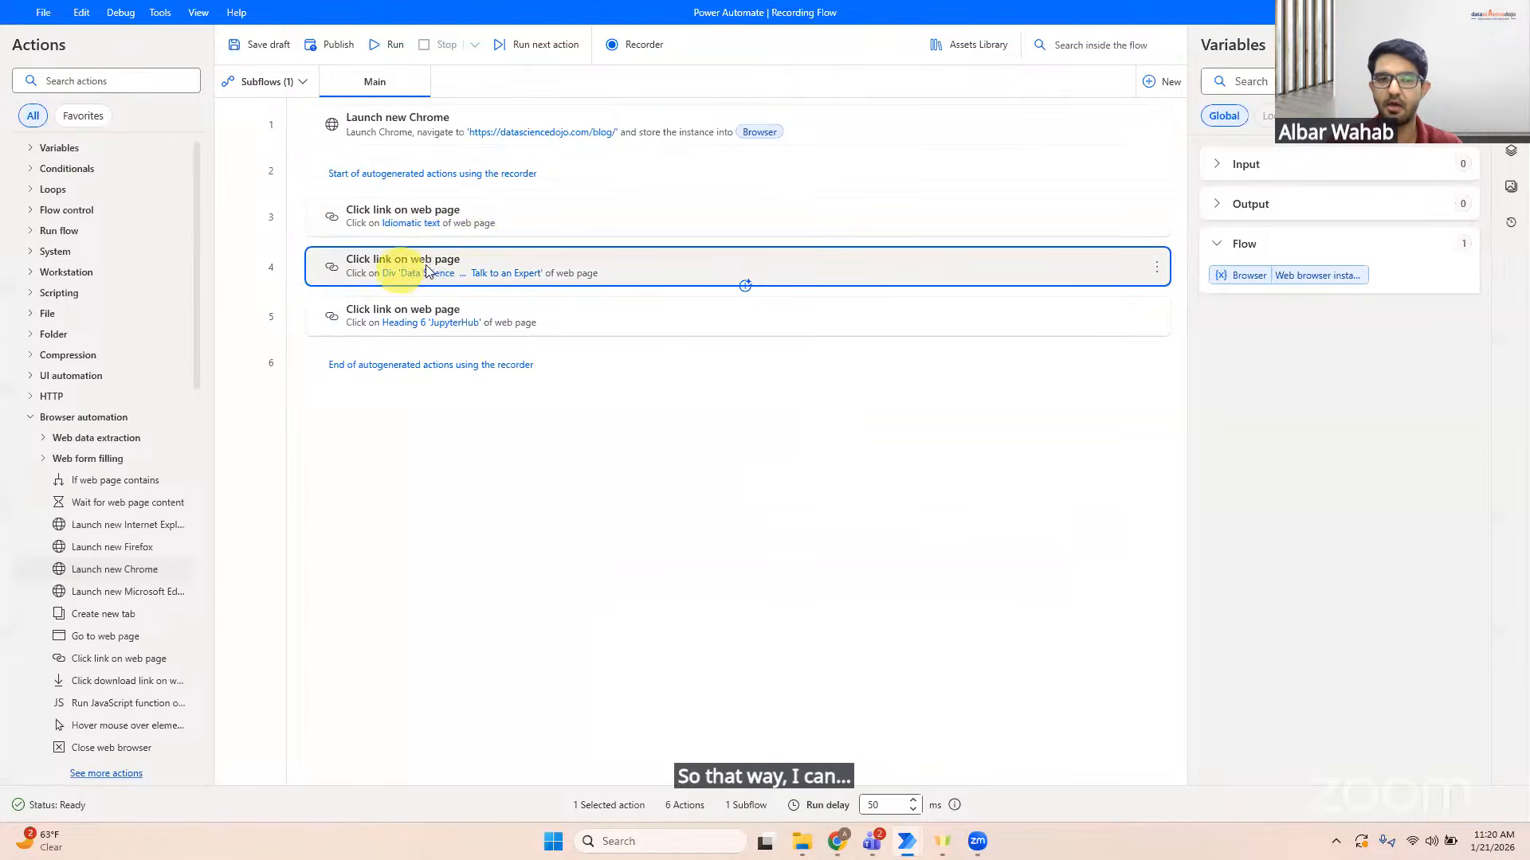
Step: Delete the Idiomatic text and Heading 6 'JupyterHub' click actions and the recorder's start and end comments from the flow
{"action": "right_click", "coordinate": [416, 226]}
{"action": "left_click", "coordinate": [494, 538]}
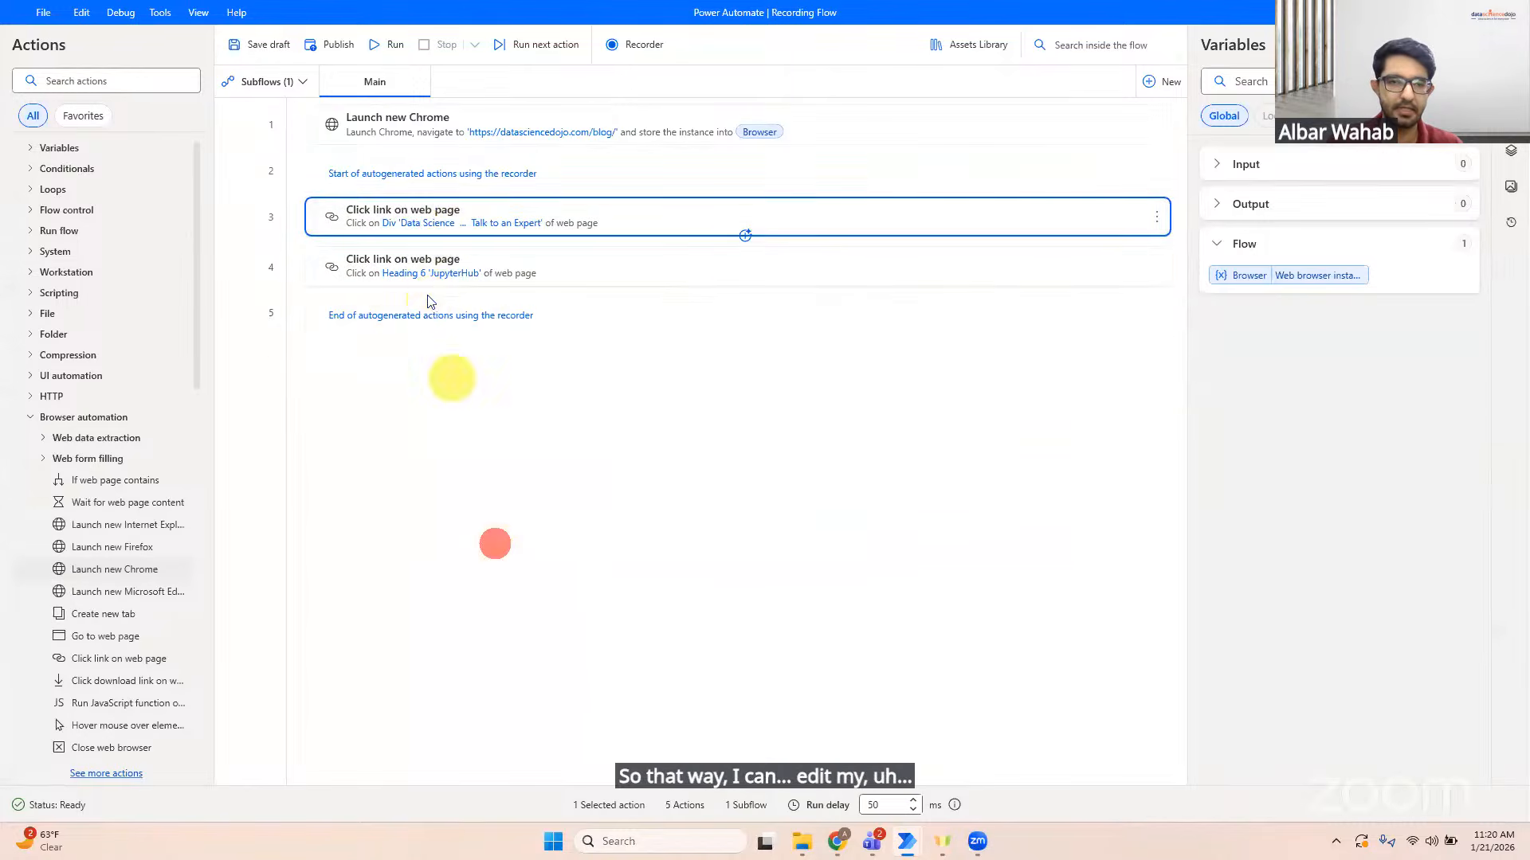
{"action": "right_click", "coordinate": [414, 269]}
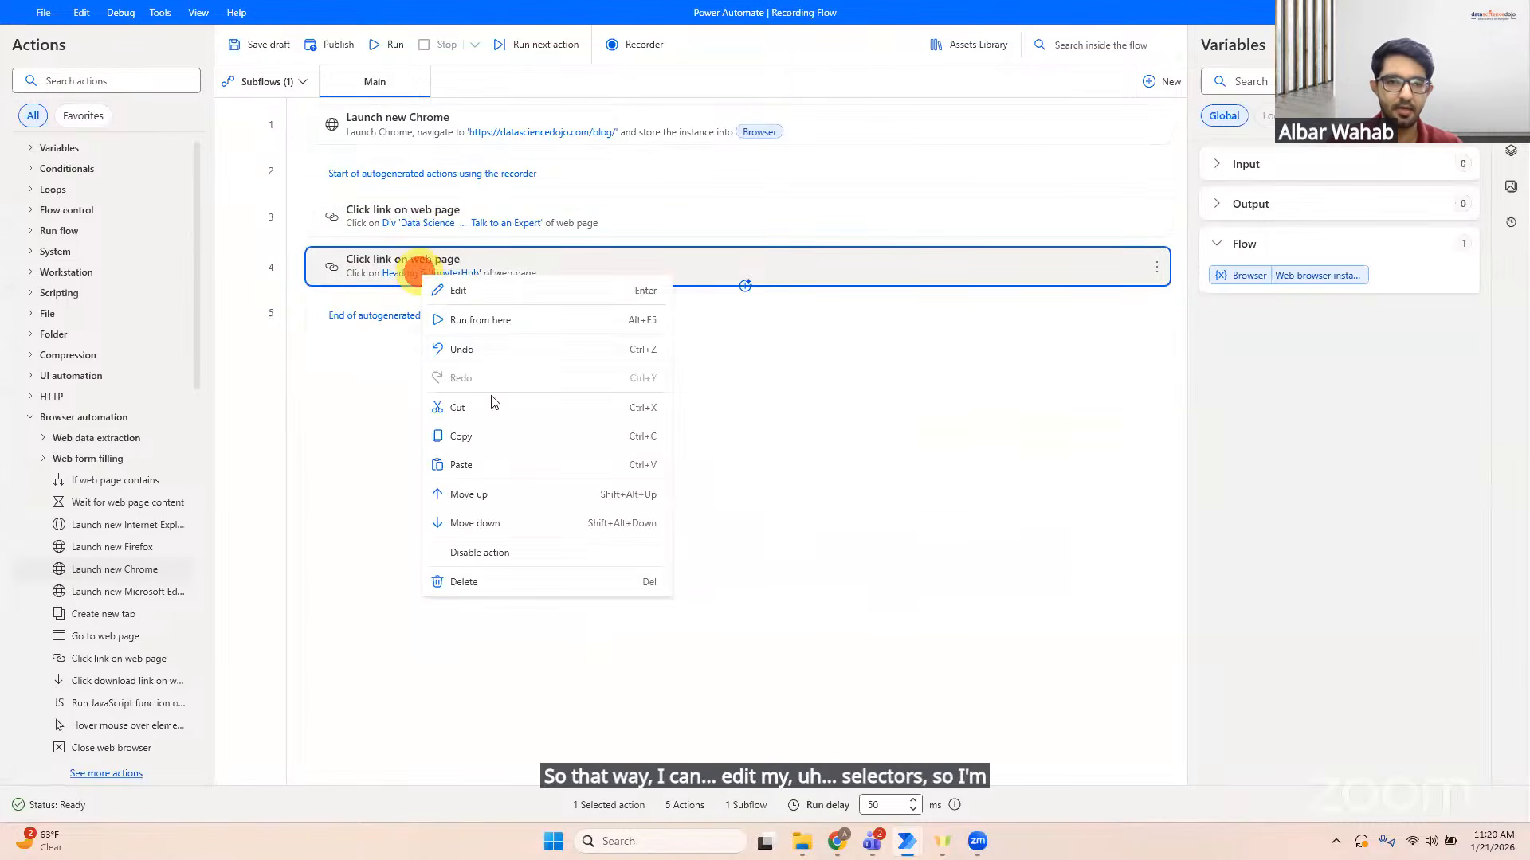
{"action": "left_click", "coordinate": [467, 582]}
{"action": "right_click", "coordinate": [427, 174]}
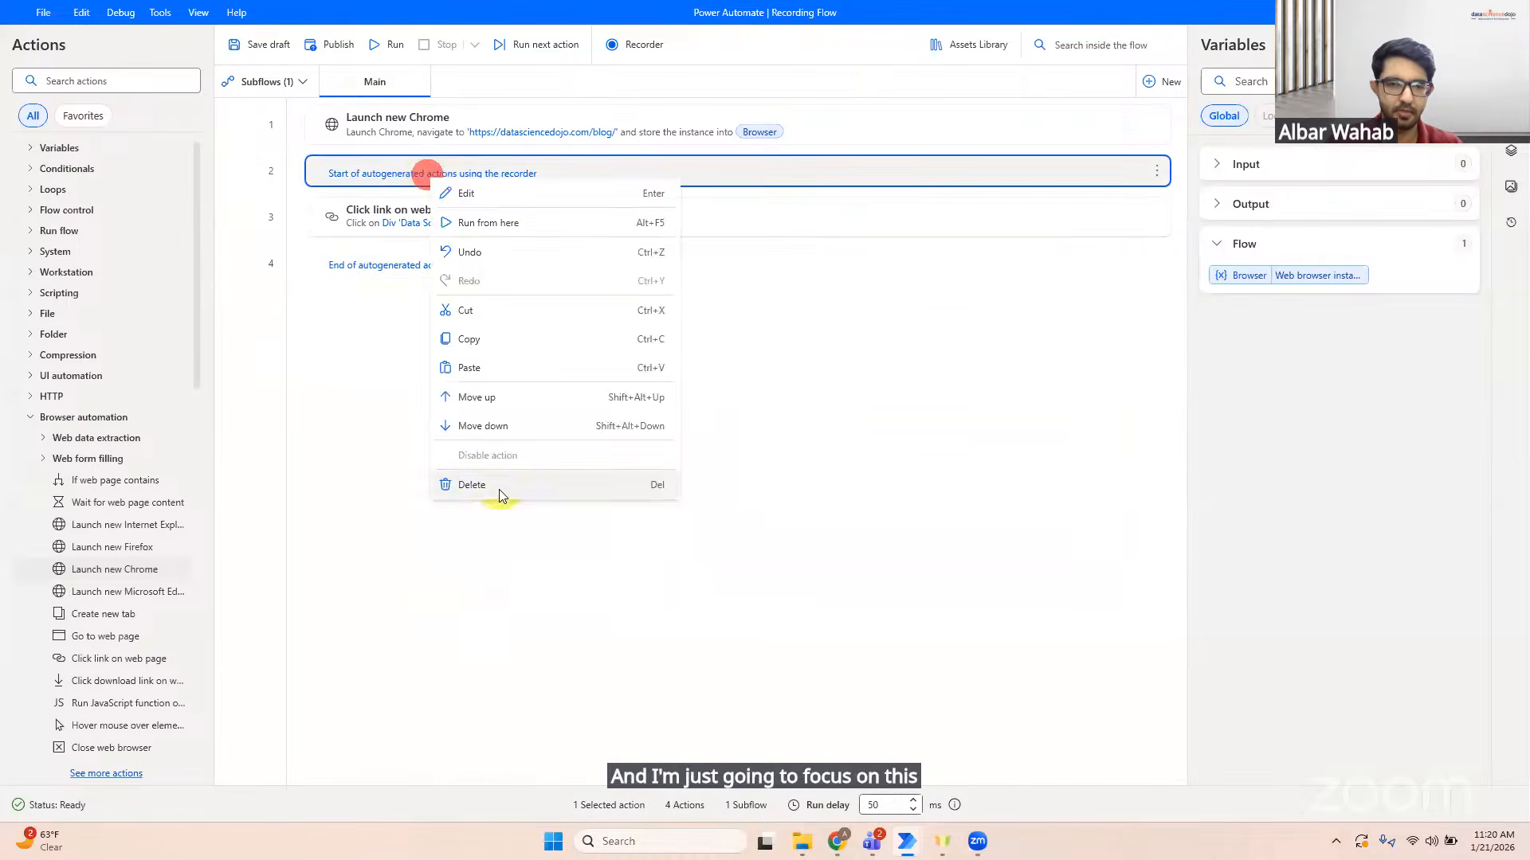
{"action": "left_click", "coordinate": [499, 492]}
{"action": "right_click", "coordinate": [386, 222]}
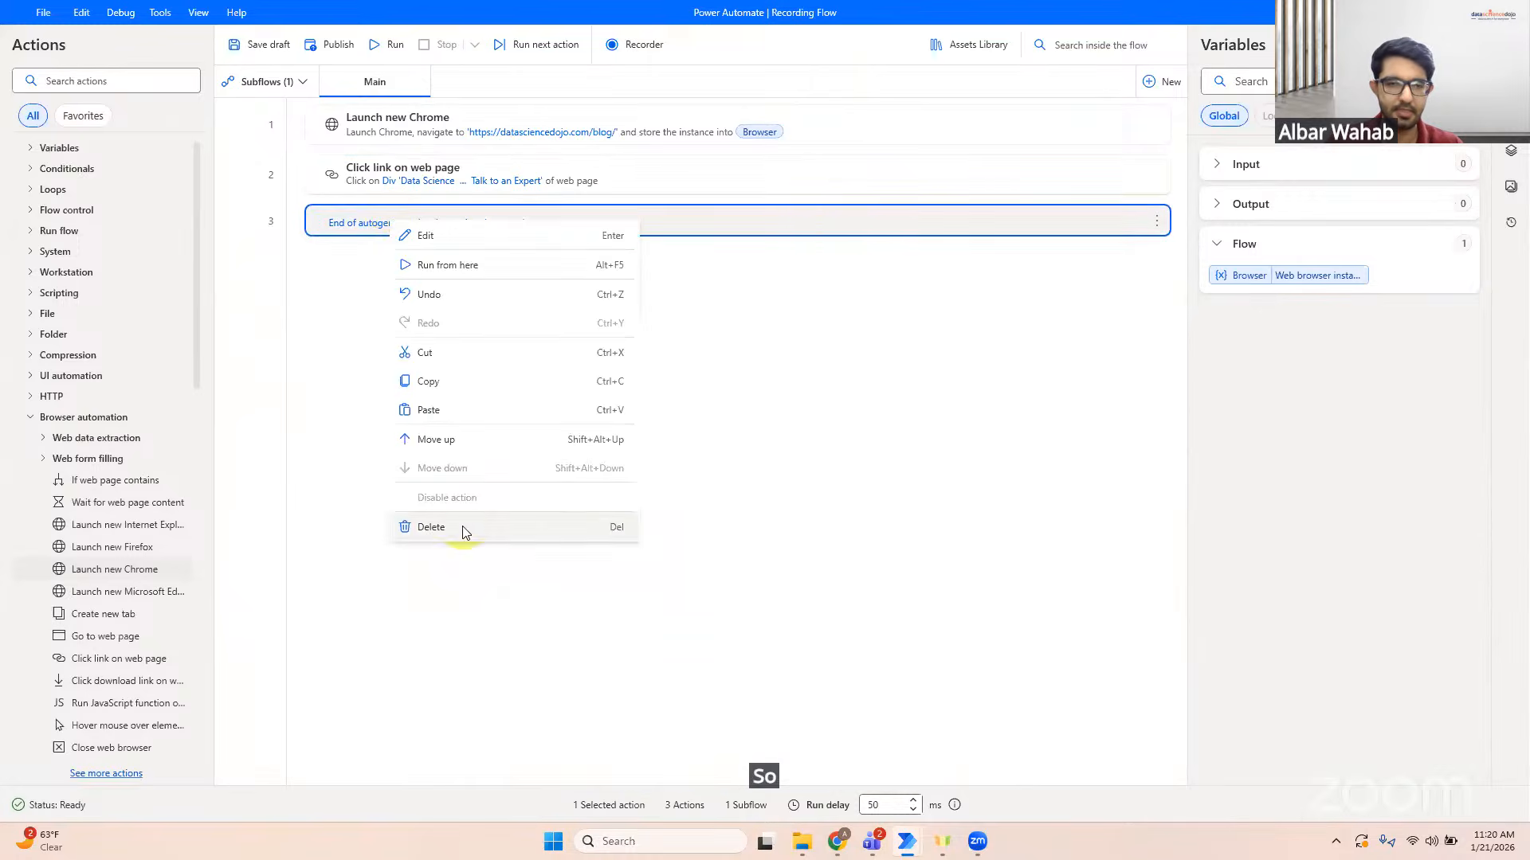
{"action": "left_click", "coordinate": [464, 530]}
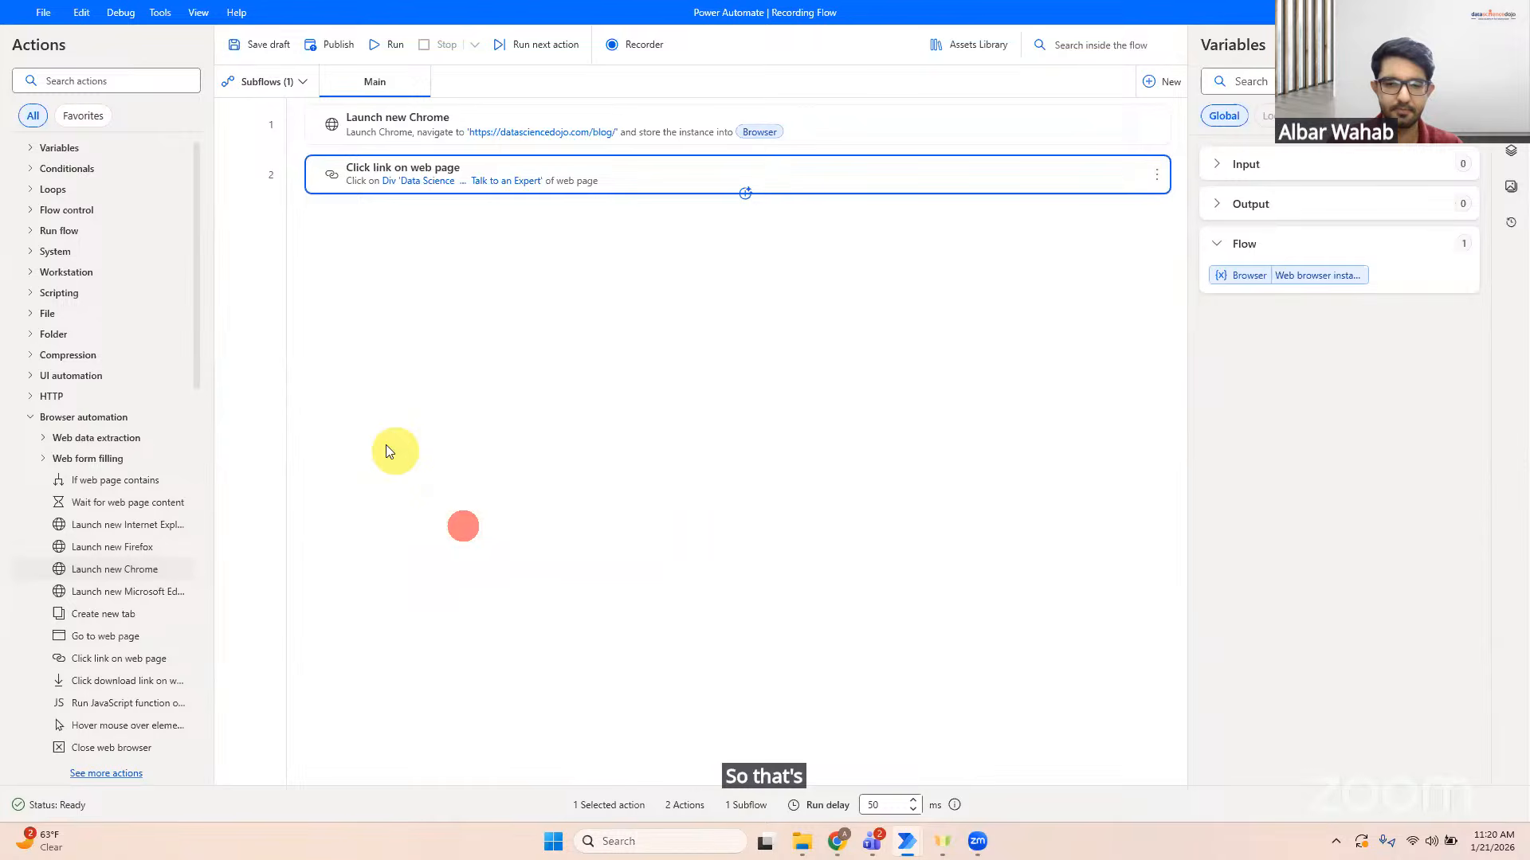
Step: Run the flow, check the Consulting menu item on the launched blog page, and return to the Recording Flow designer
{"action": "left_click", "coordinate": [380, 44]}
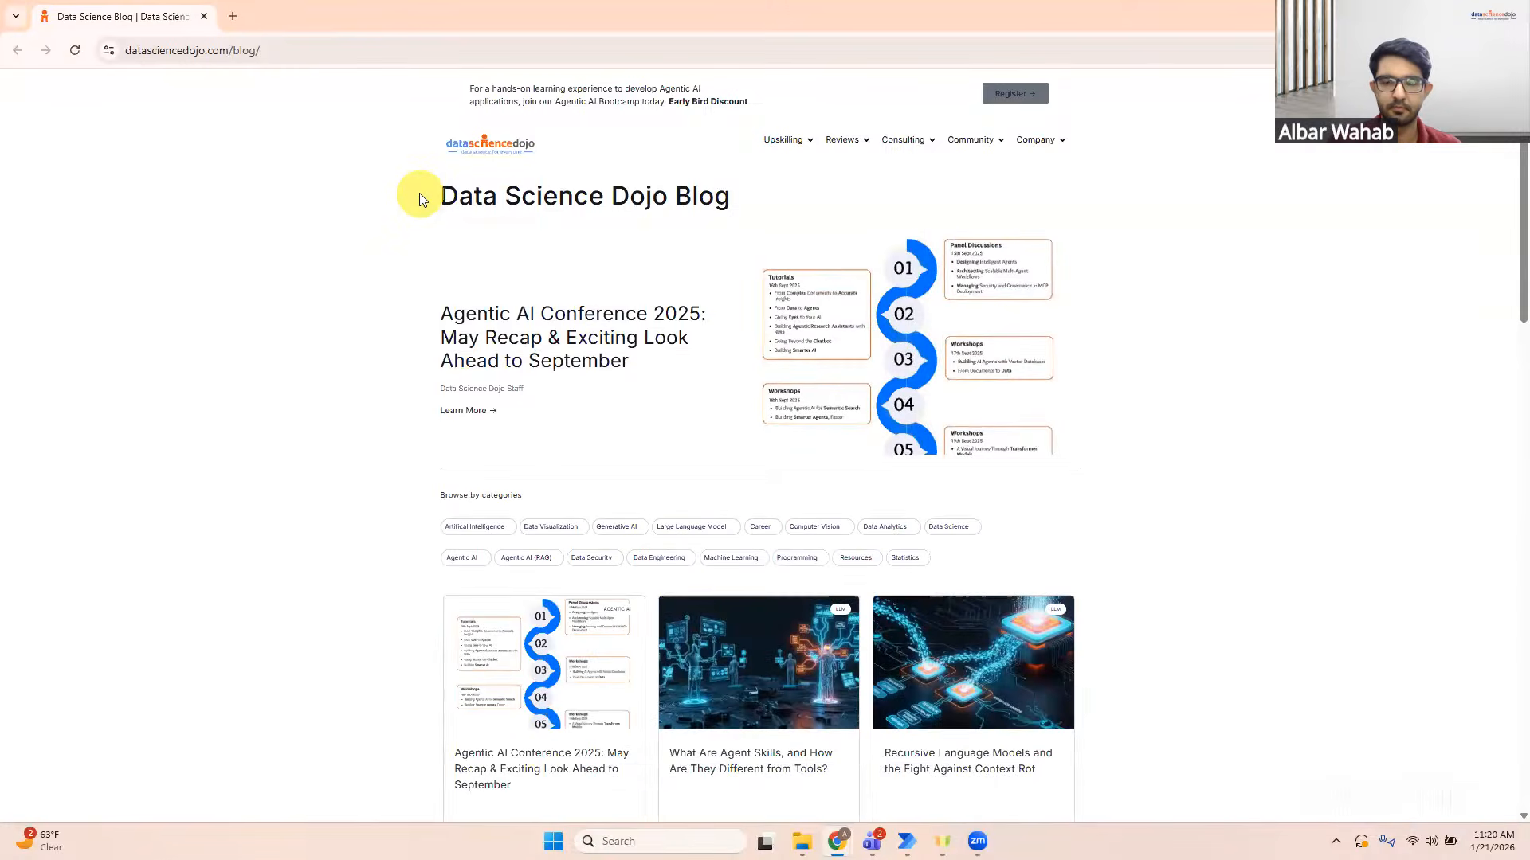
{"action": "left_click", "coordinate": [903, 143]}
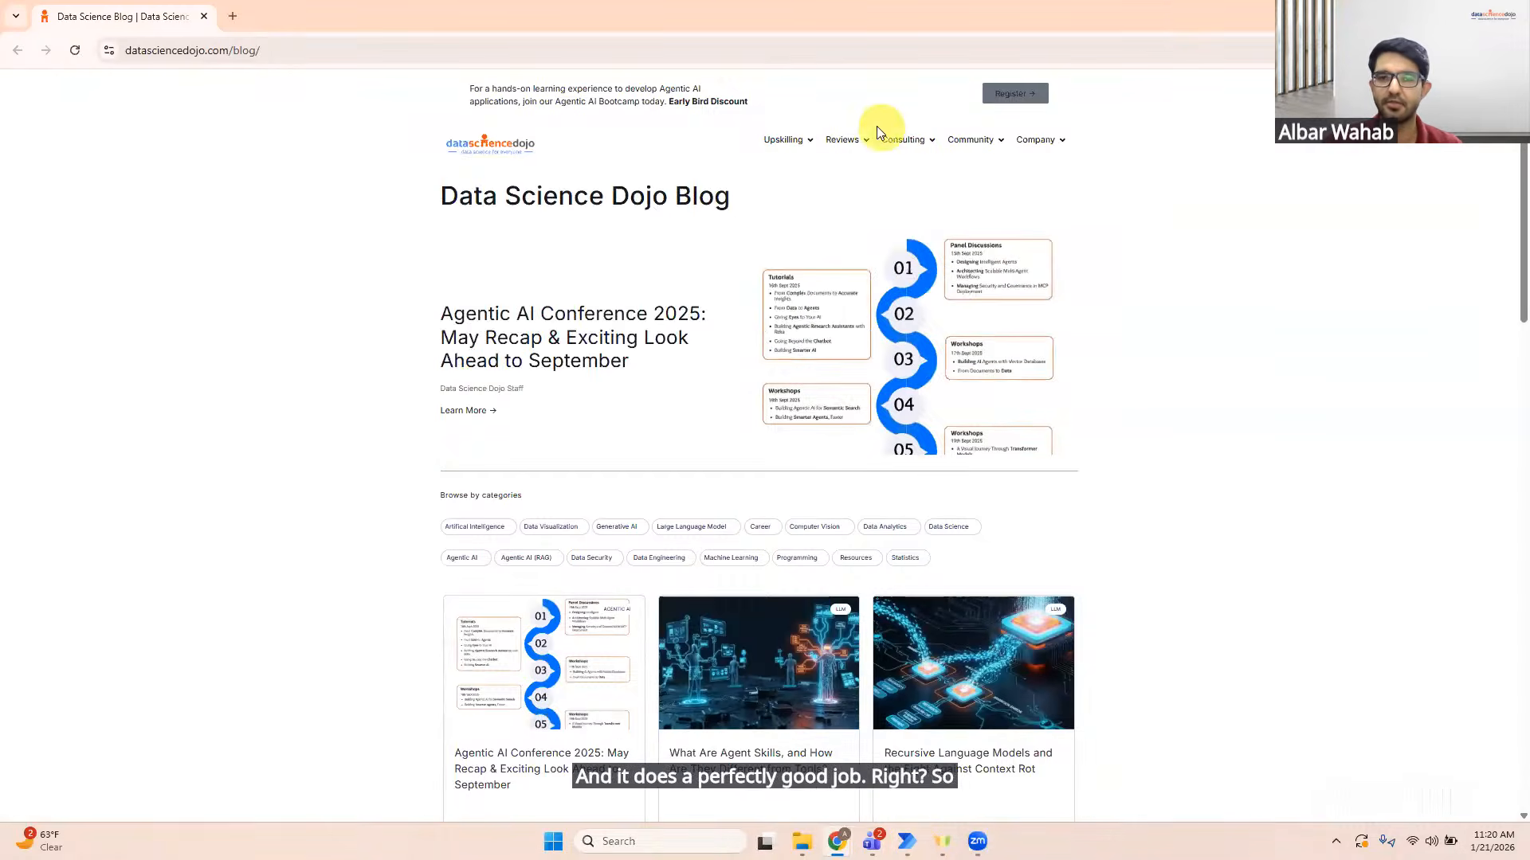
{"action": "left_click", "coordinate": [891, 142]}
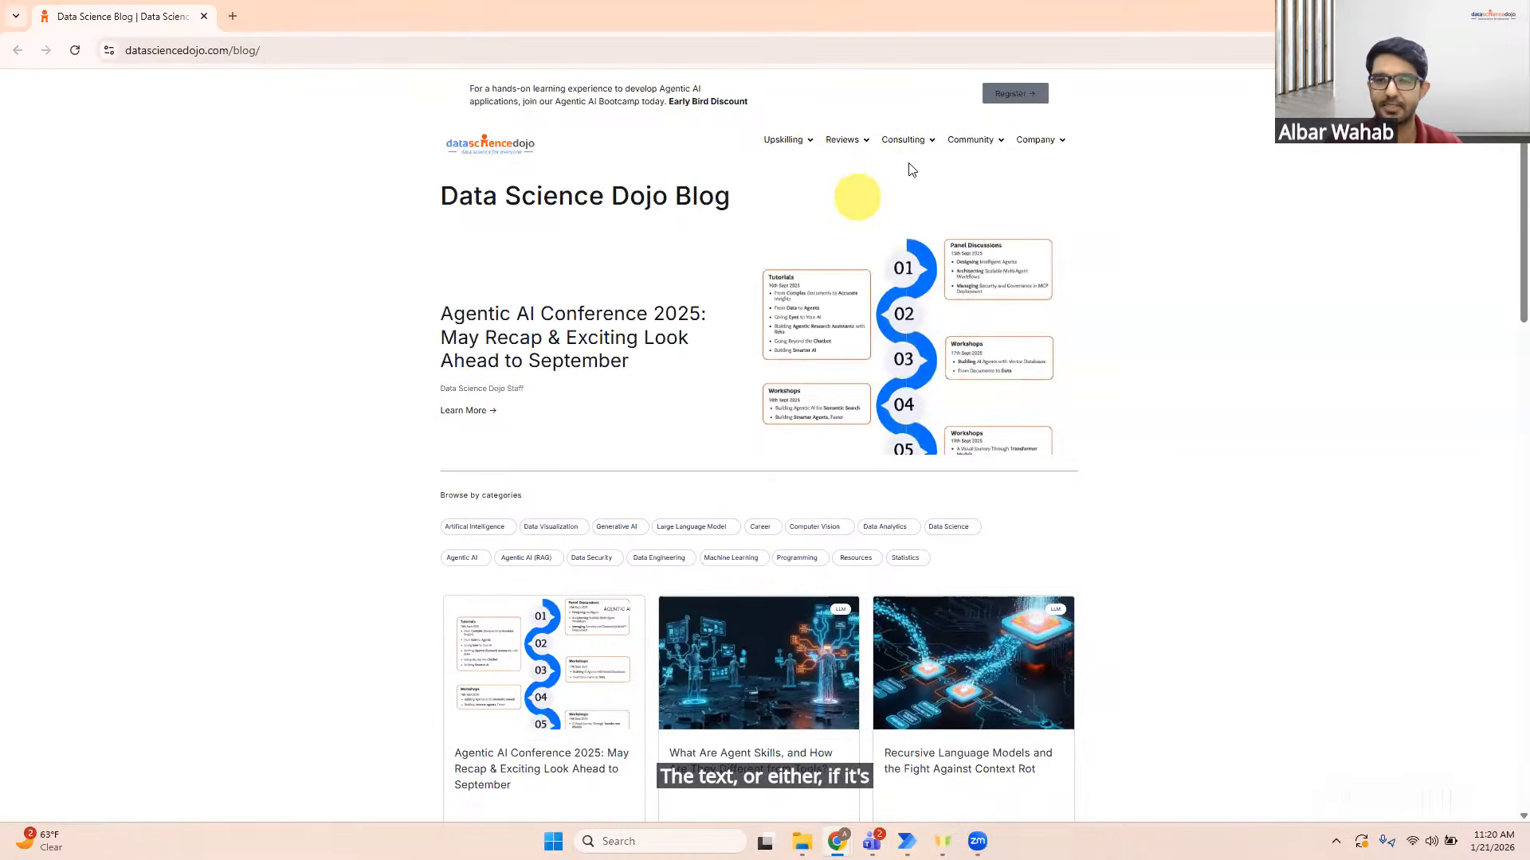
{"action": "mouse_move", "coordinate": [907, 842]}
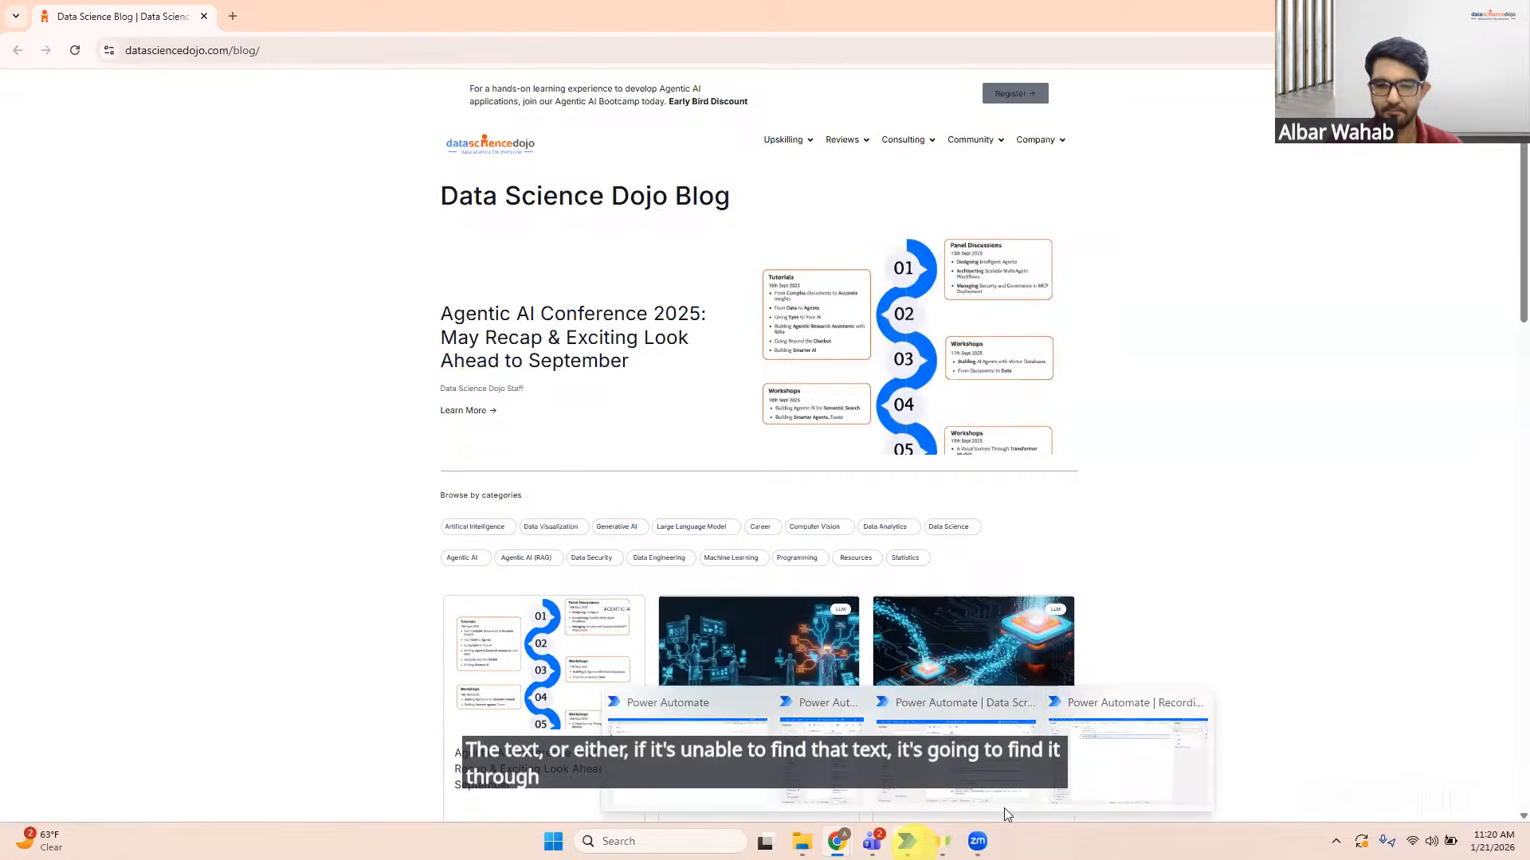
{"action": "left_click", "coordinate": [1127, 757]}
Step: Open the selectors of the Click link on web page action's UI element and test the Text-based Selector against the Data Science Blog browser tab
{"action": "right_click", "coordinate": [478, 162]}
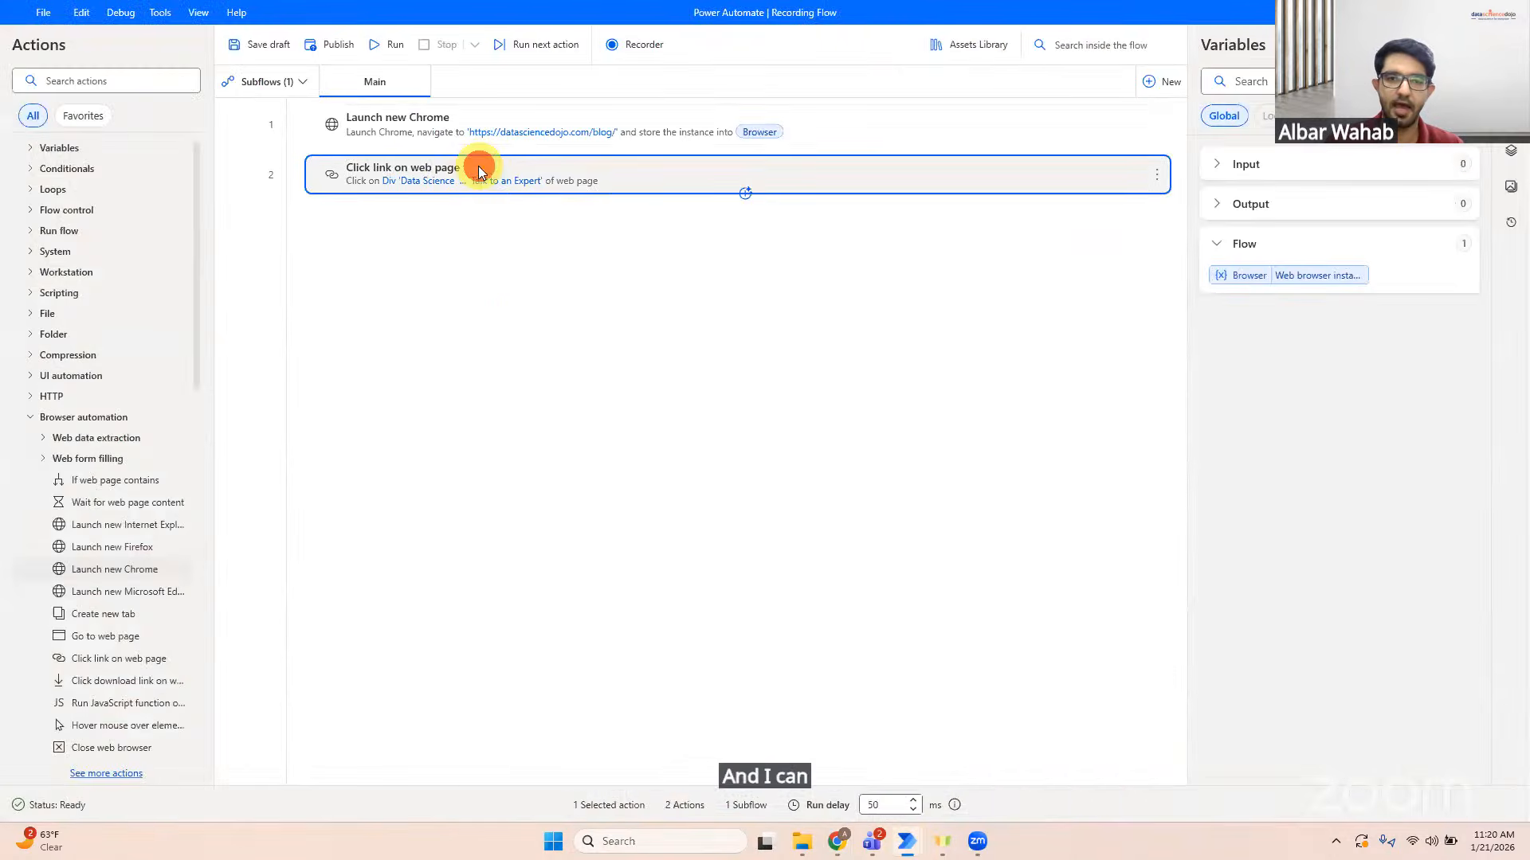
{"action": "left_click", "coordinate": [538, 183]}
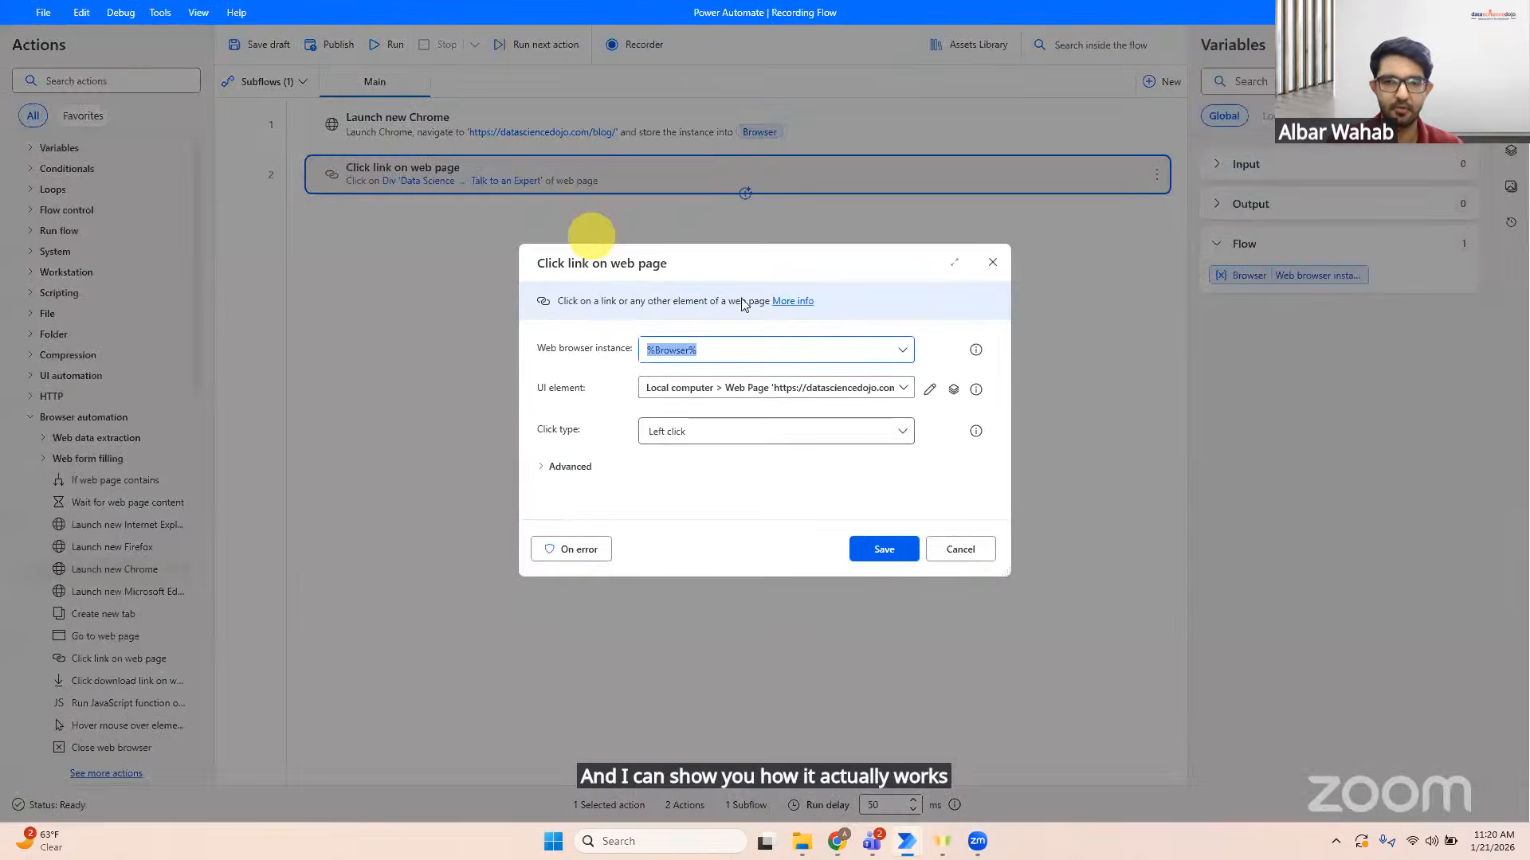
{"action": "left_click", "coordinate": [931, 390]}
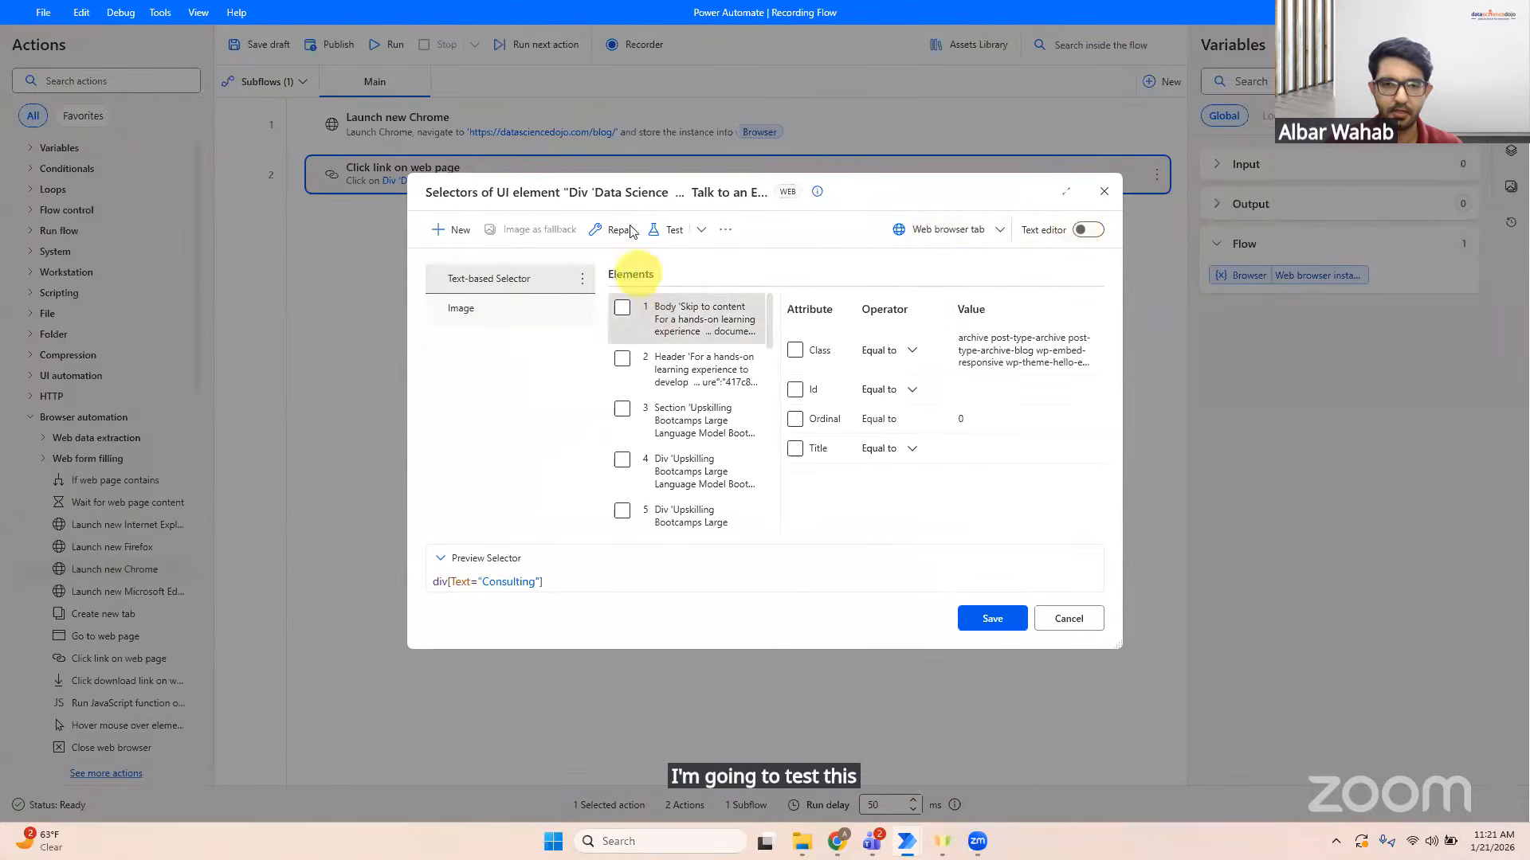
{"action": "left_click", "coordinate": [658, 233]}
{"action": "left_click", "coordinate": [806, 464]}
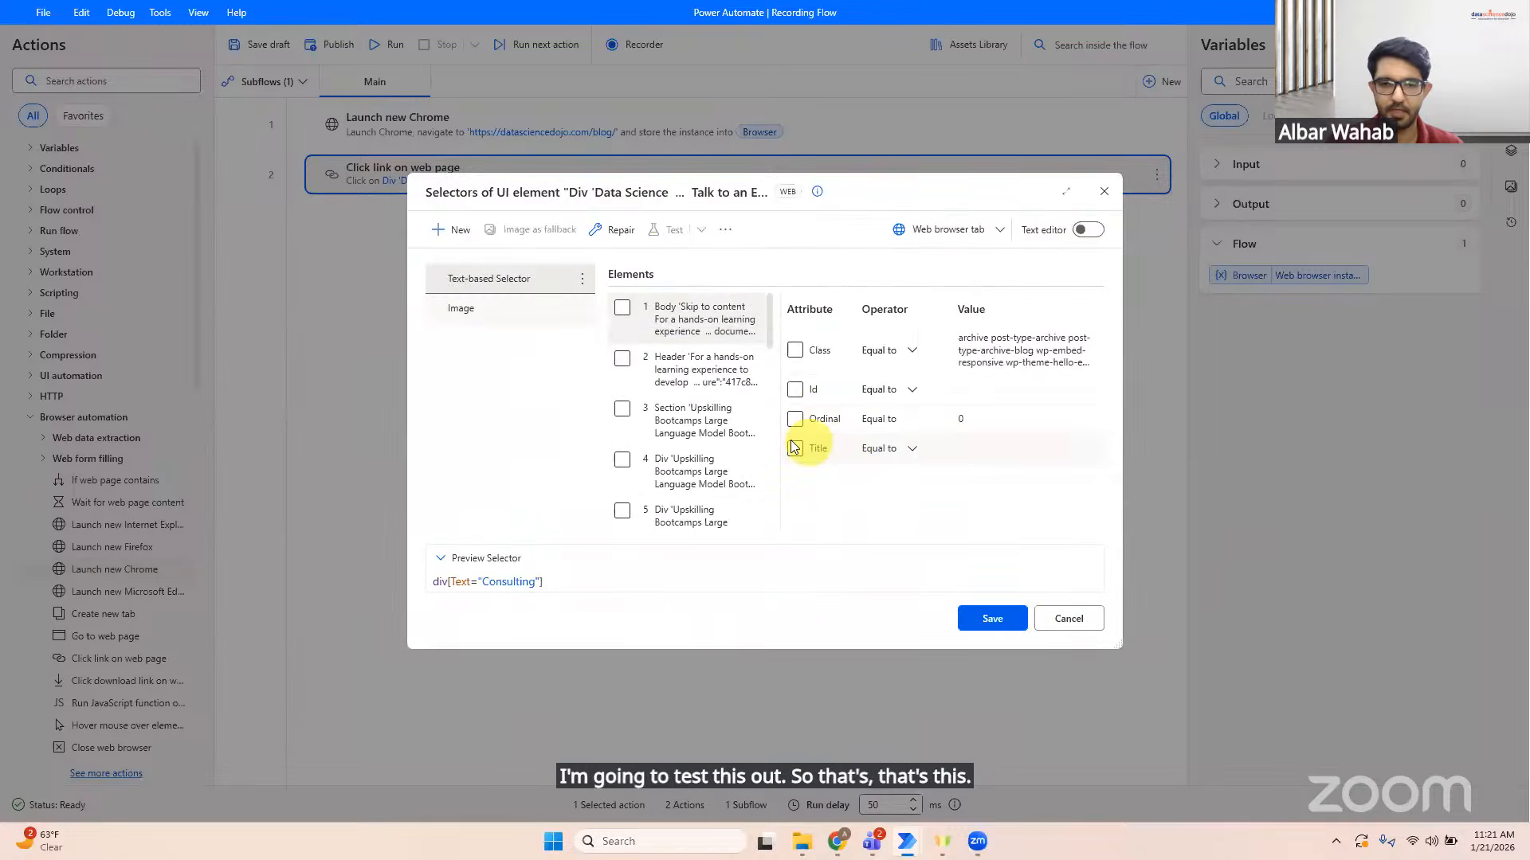
{"action": "left_click", "coordinate": [759, 417]}
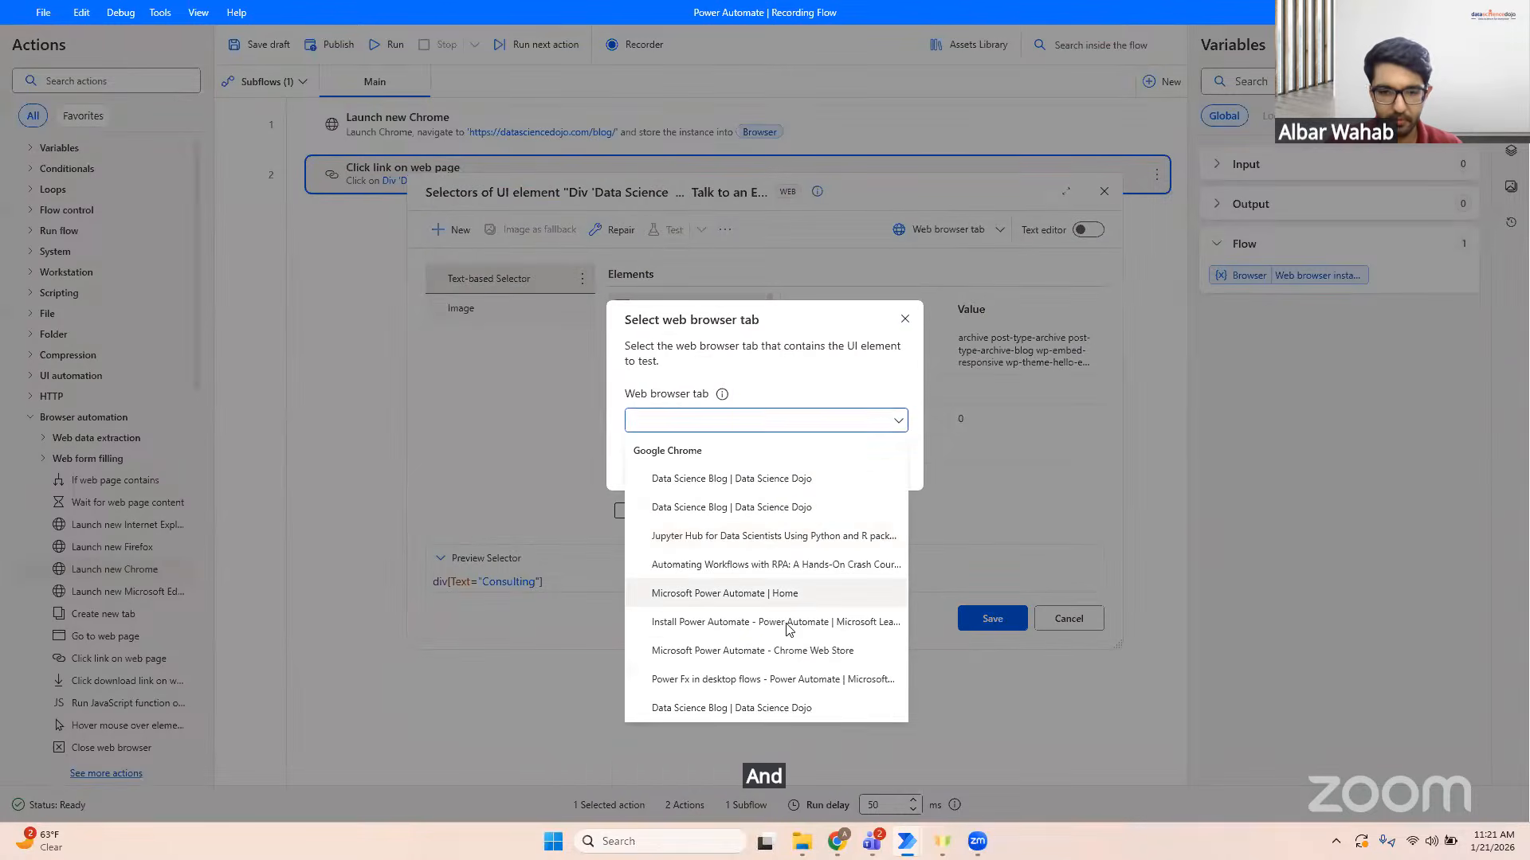
{"action": "left_click", "coordinate": [742, 481]}
{"action": "left_click", "coordinate": [798, 464]}
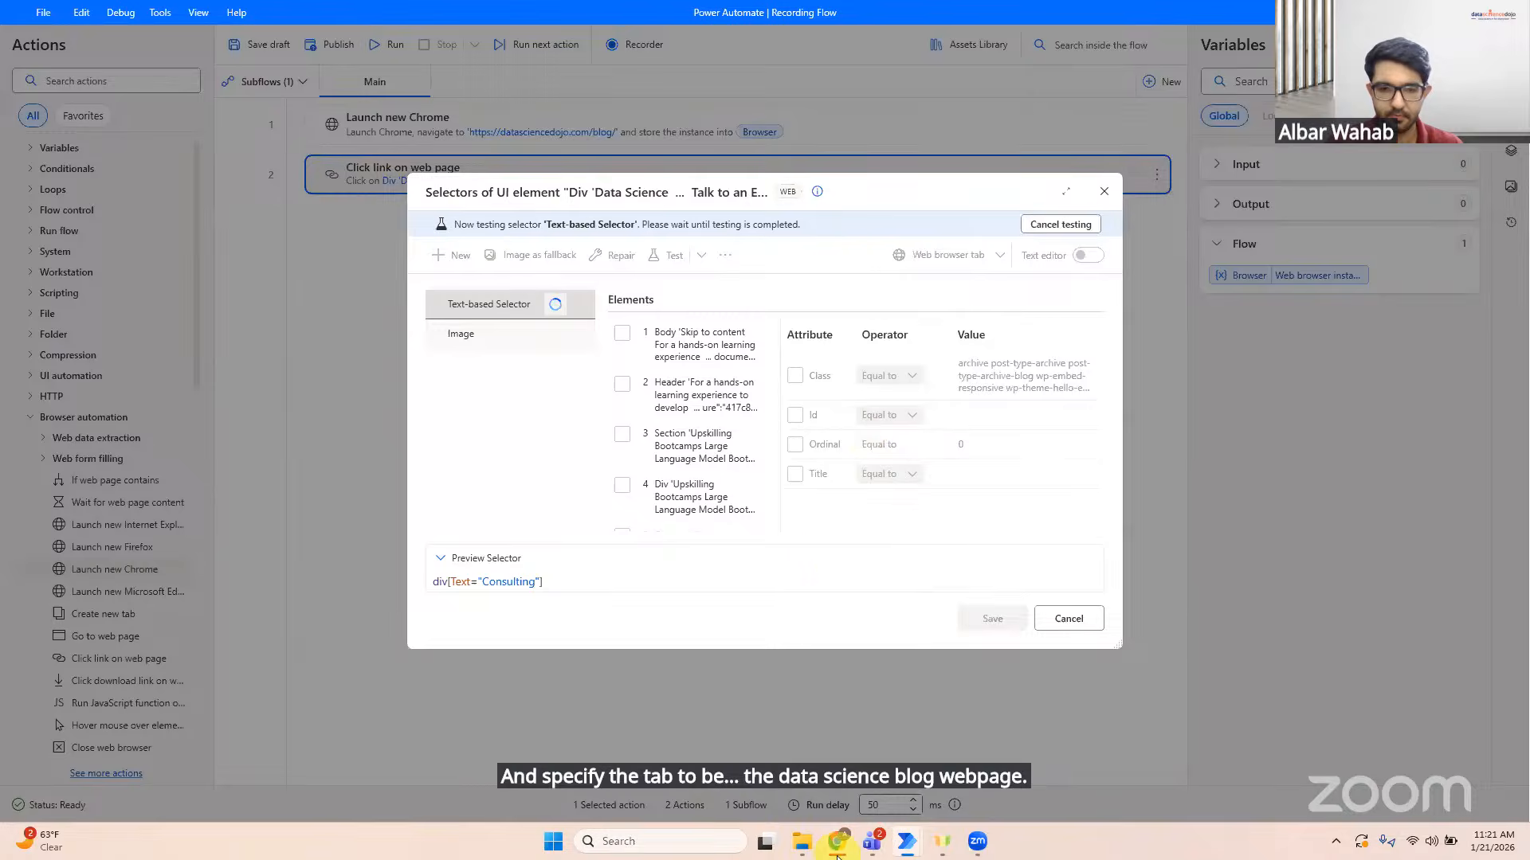
Step: Bring up the launched blog page in Chrome for the test, then check the Text-based Selector's result and elements in the Recording Flow designer
{"action": "mouse_move", "coordinate": [837, 841]}
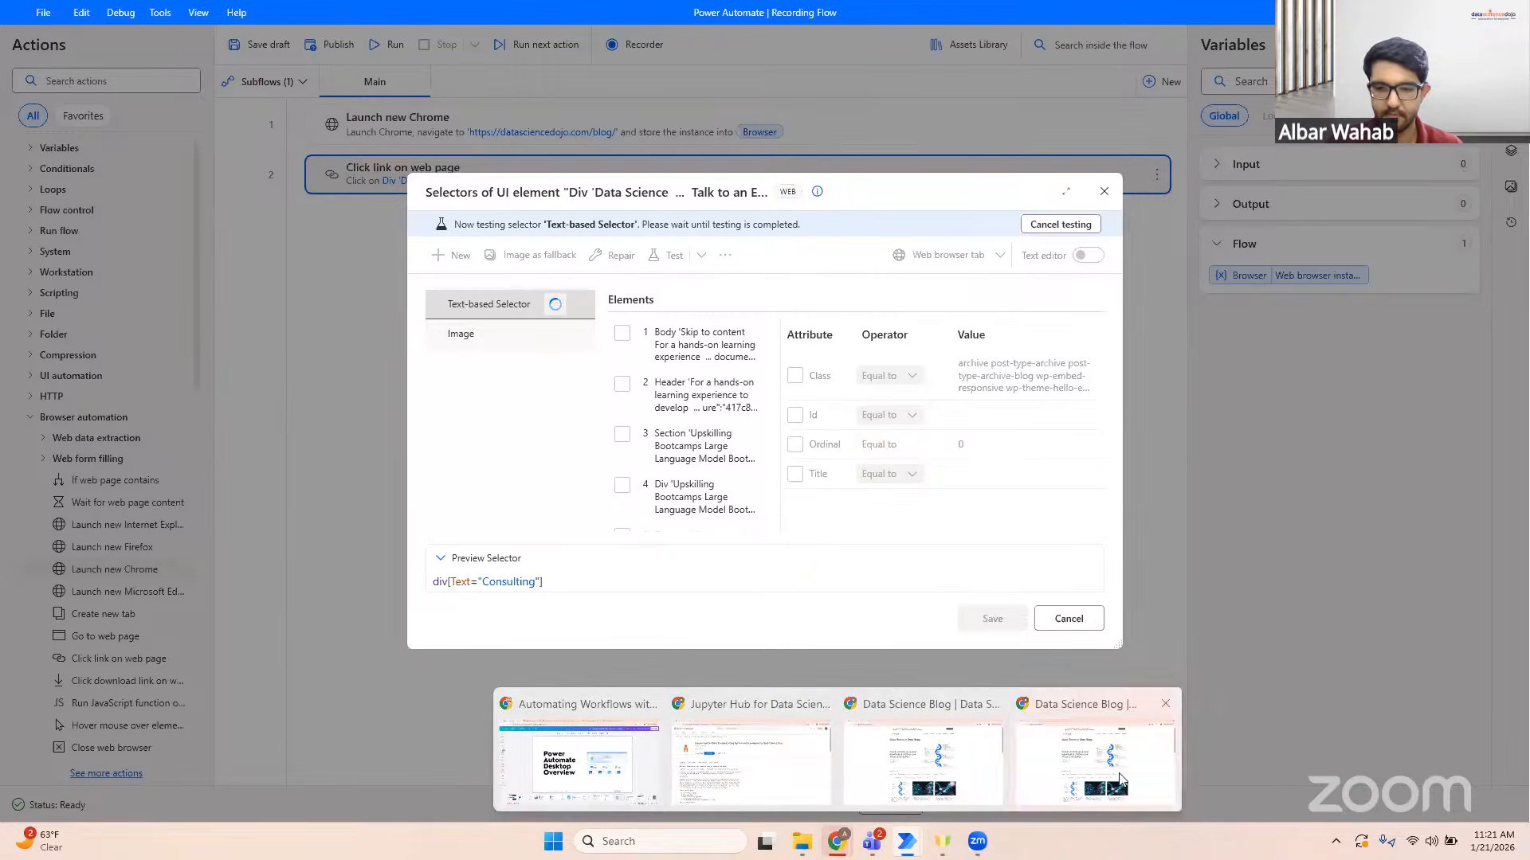
{"action": "left_click", "coordinate": [1119, 773]}
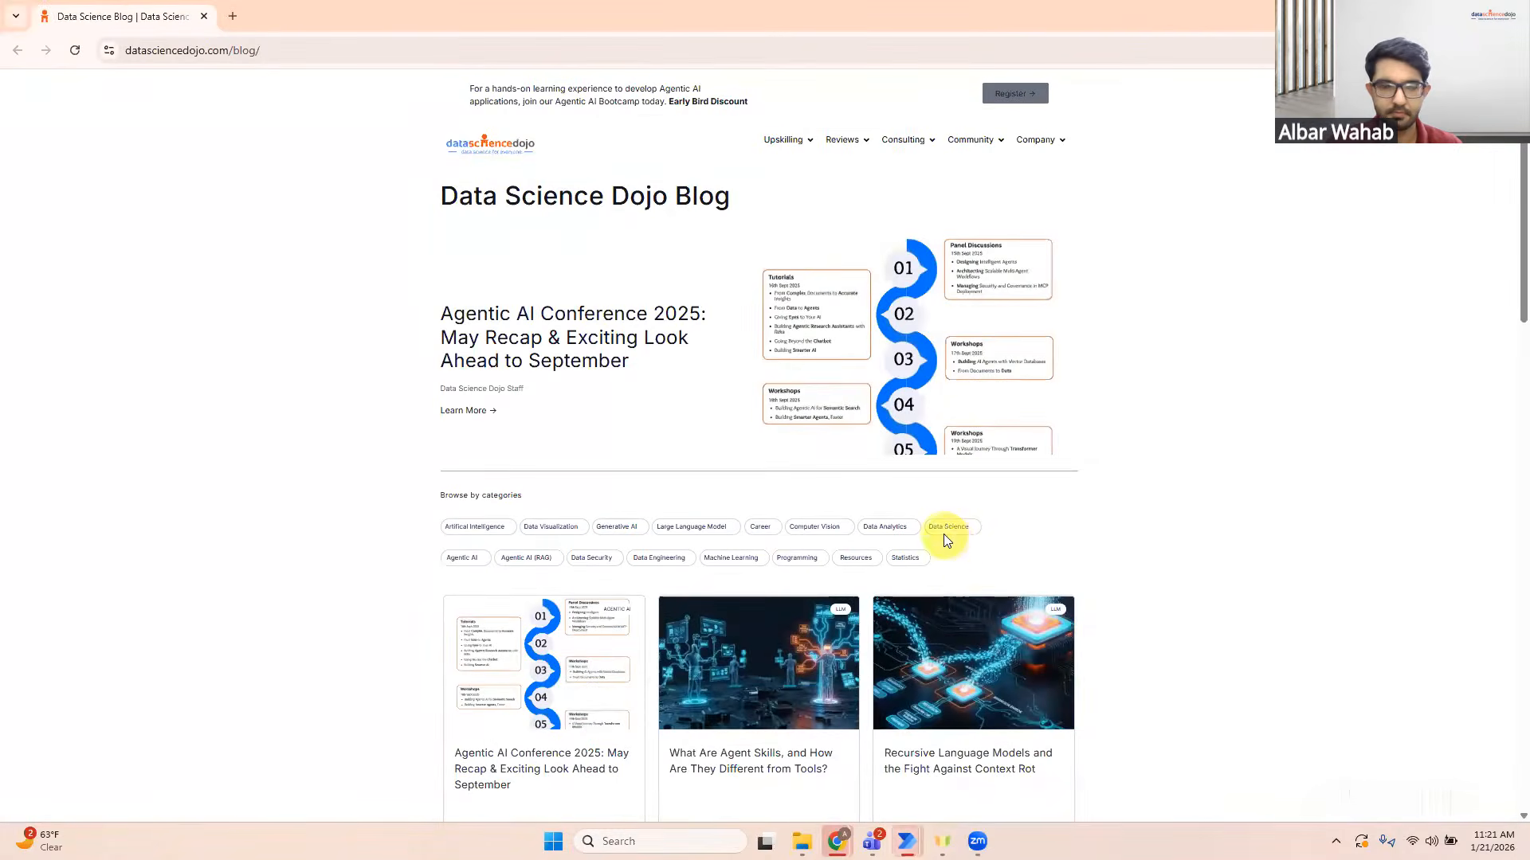
{"action": "mouse_move", "coordinate": [908, 844]}
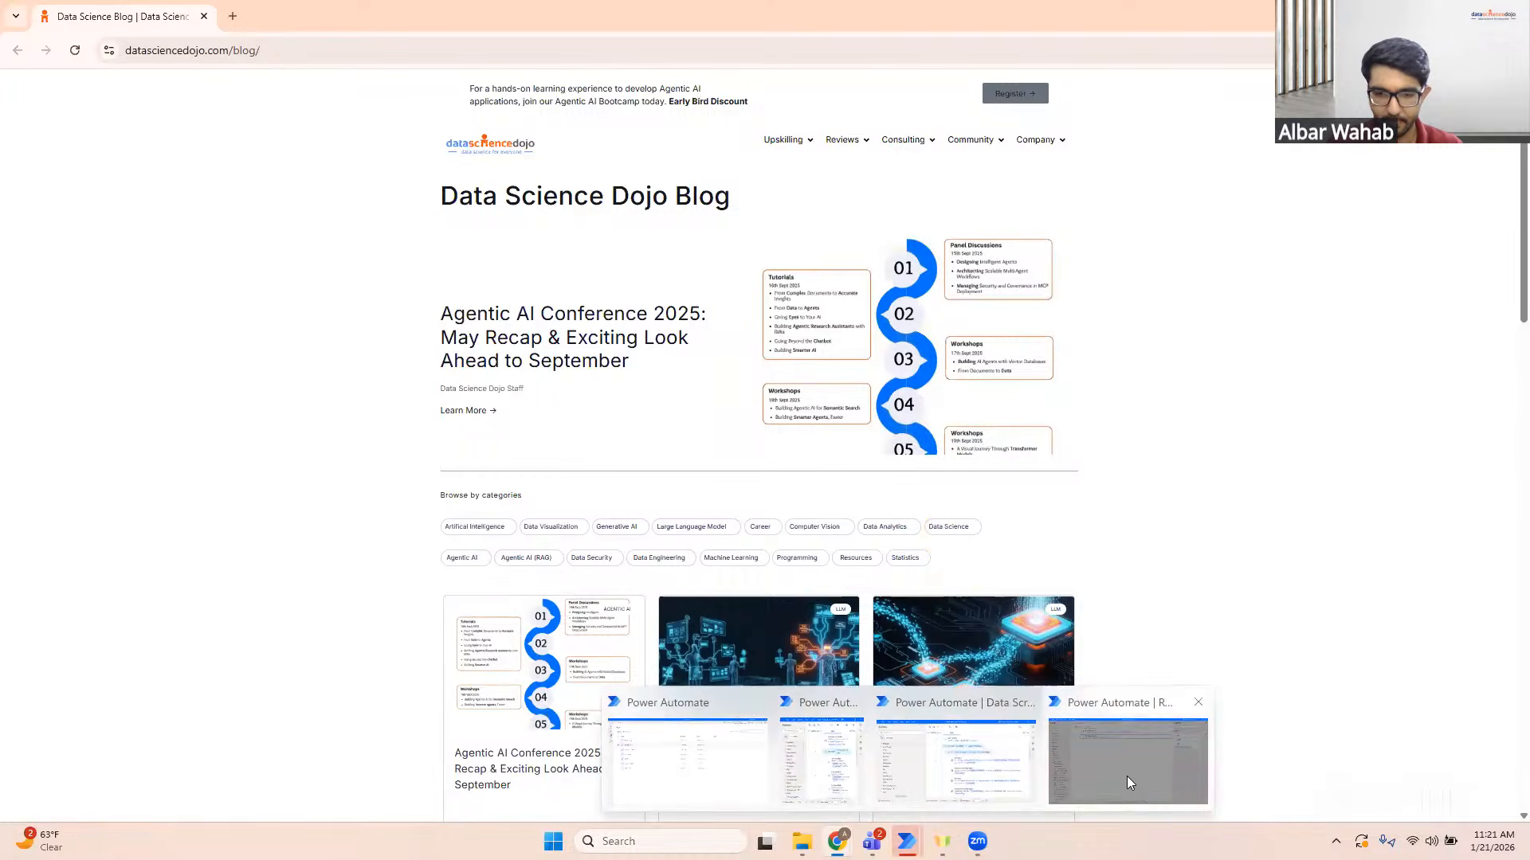
{"action": "left_click", "coordinate": [1127, 777]}
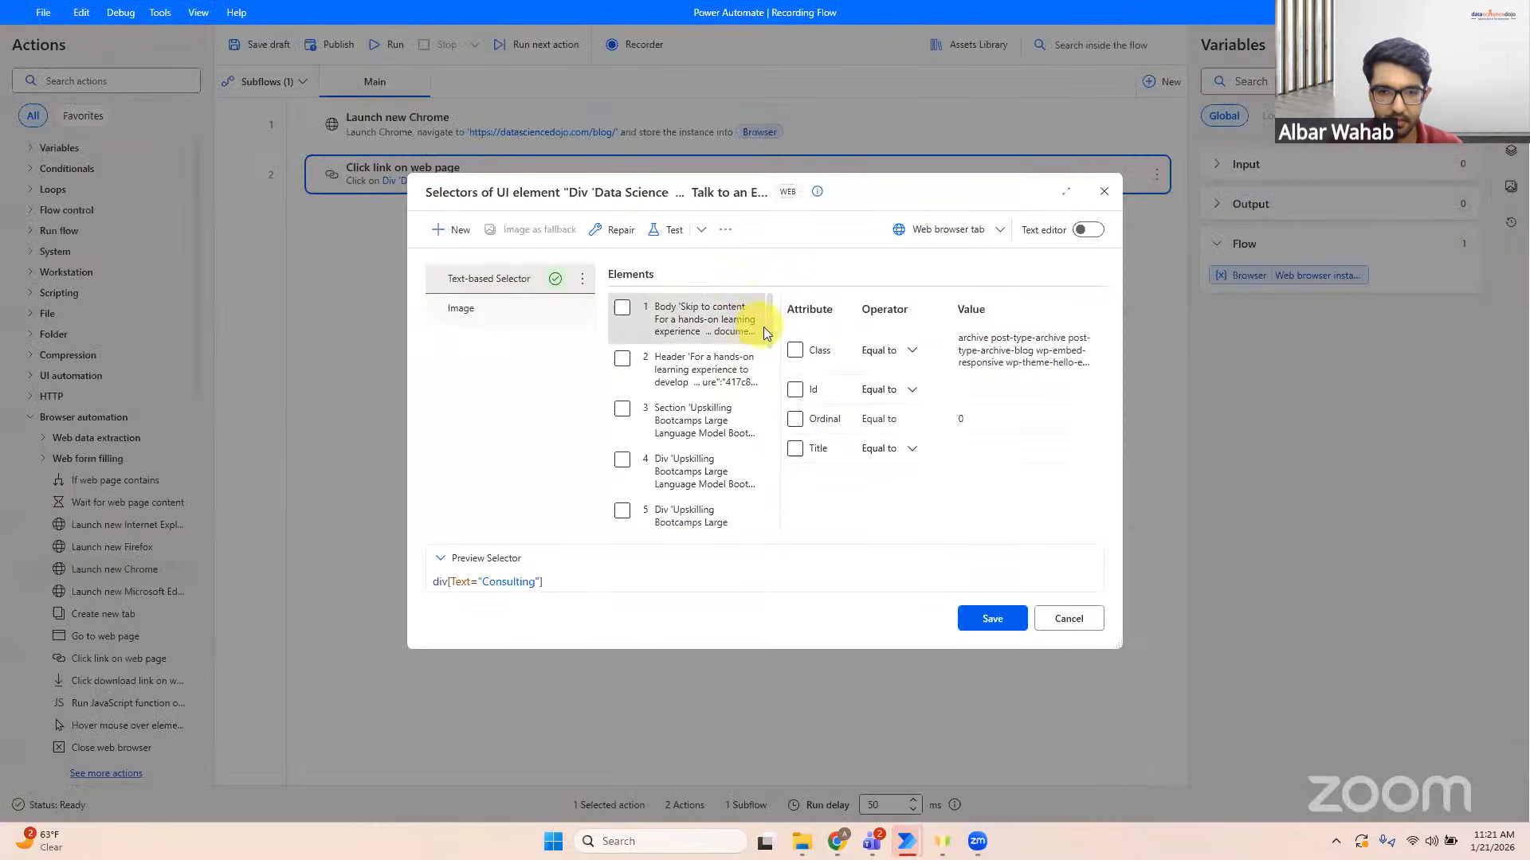
{"action": "left_click_drag", "start_coordinate": [766, 325], "coordinate": [765, 522]}
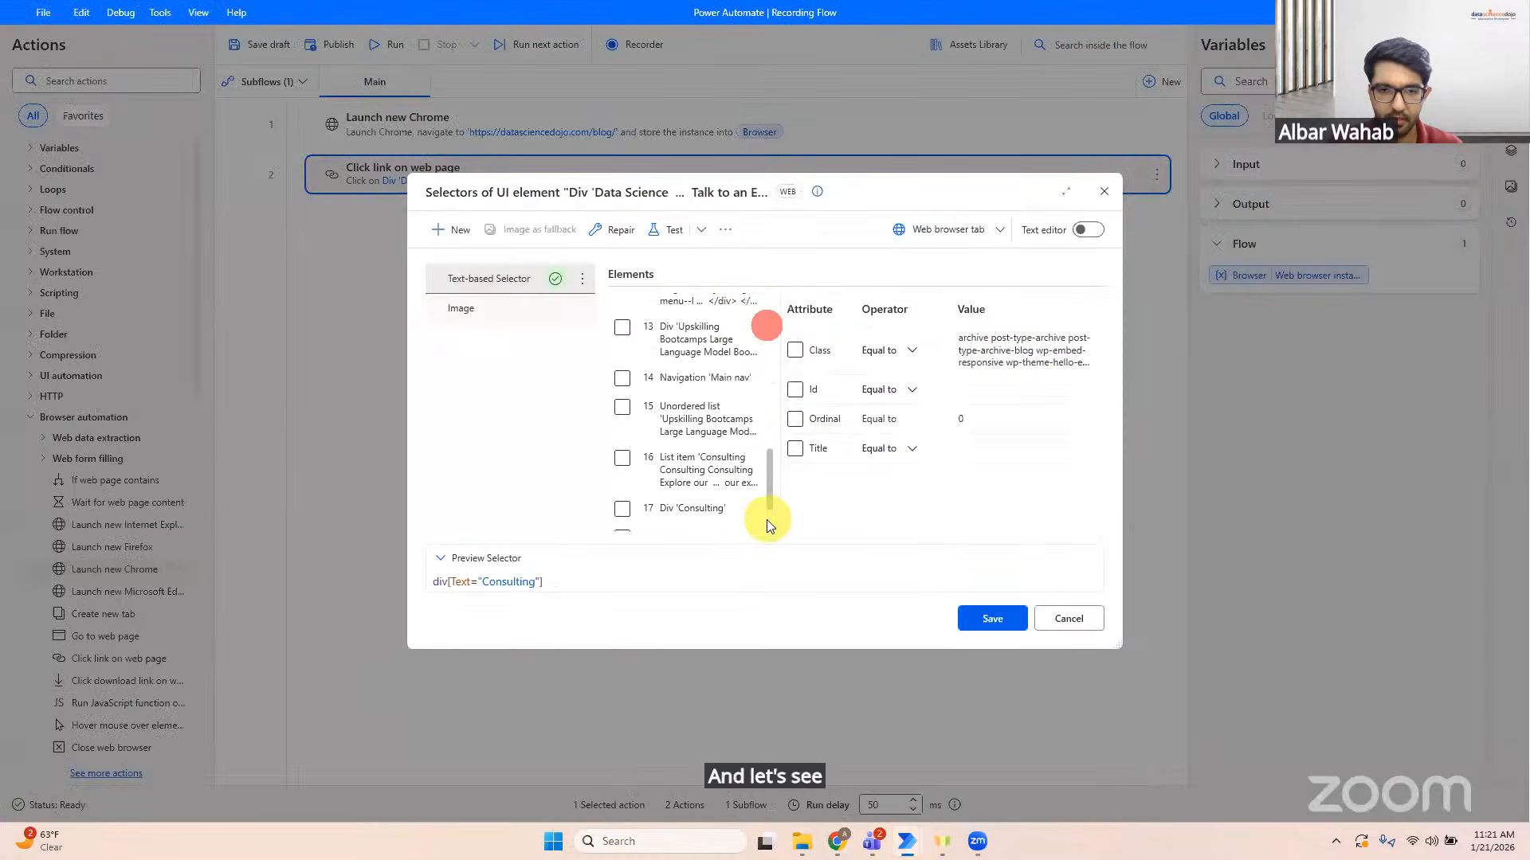
Step: Test the Image selector with the blog page brought up in Chrome
{"action": "left_click", "coordinate": [509, 307]}
{"action": "left_click", "coordinate": [672, 229]}
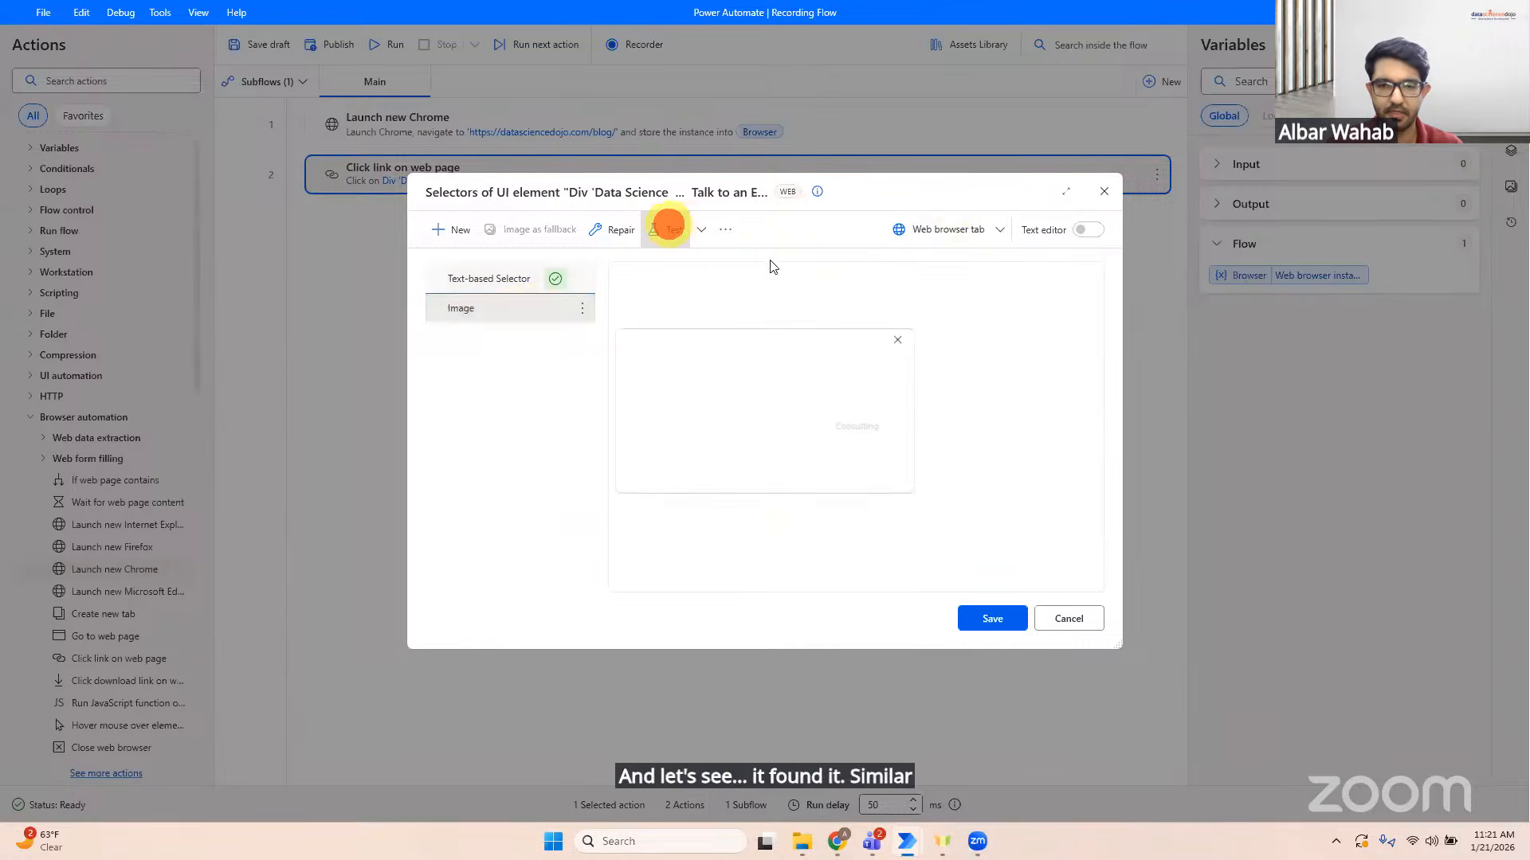
{"action": "left_click", "coordinate": [807, 466]}
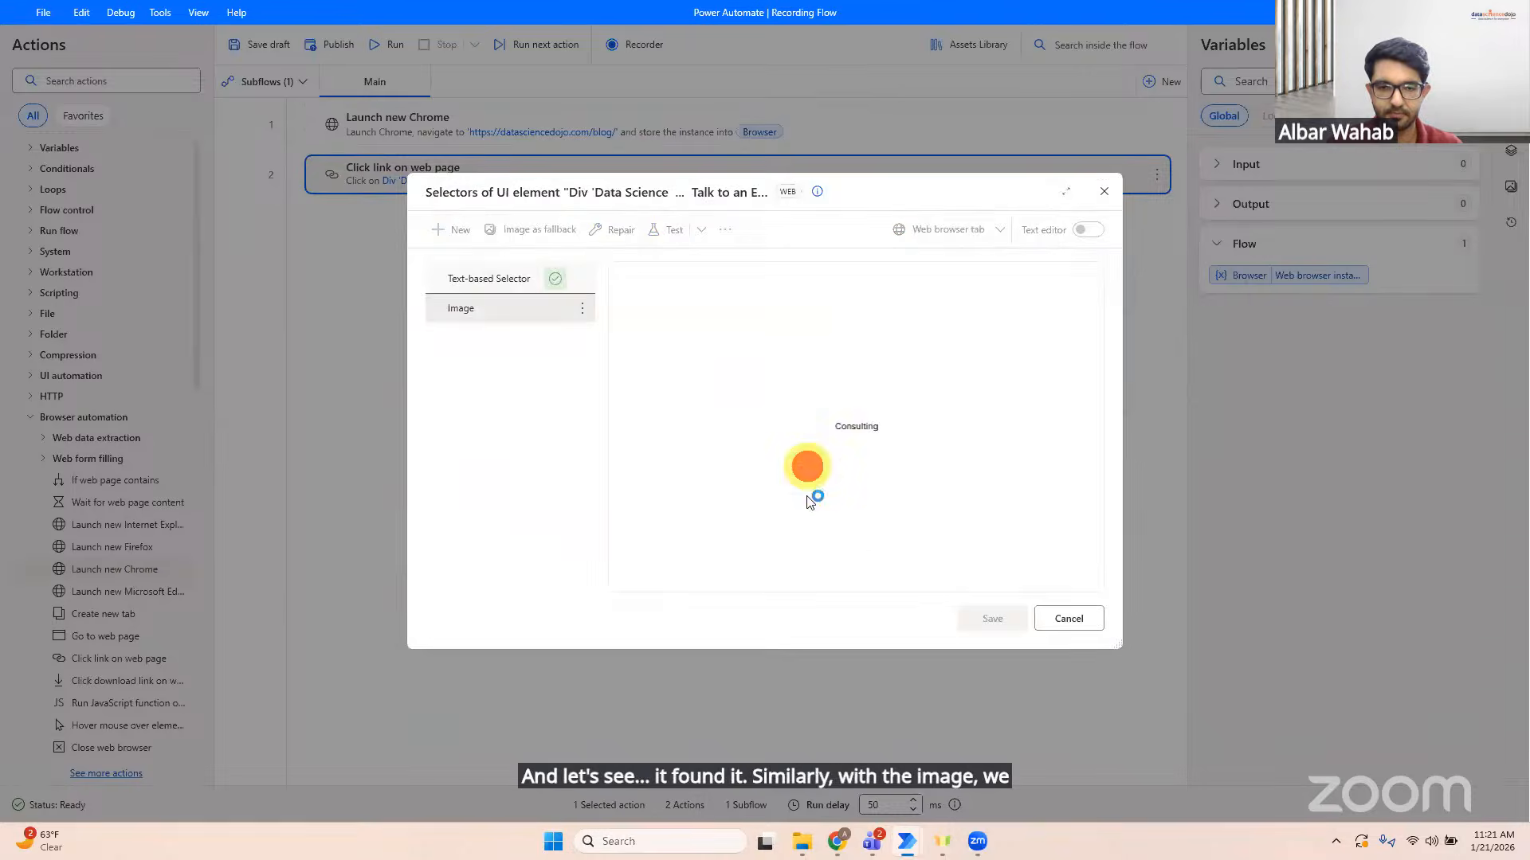
{"action": "left_click", "coordinate": [837, 841]}
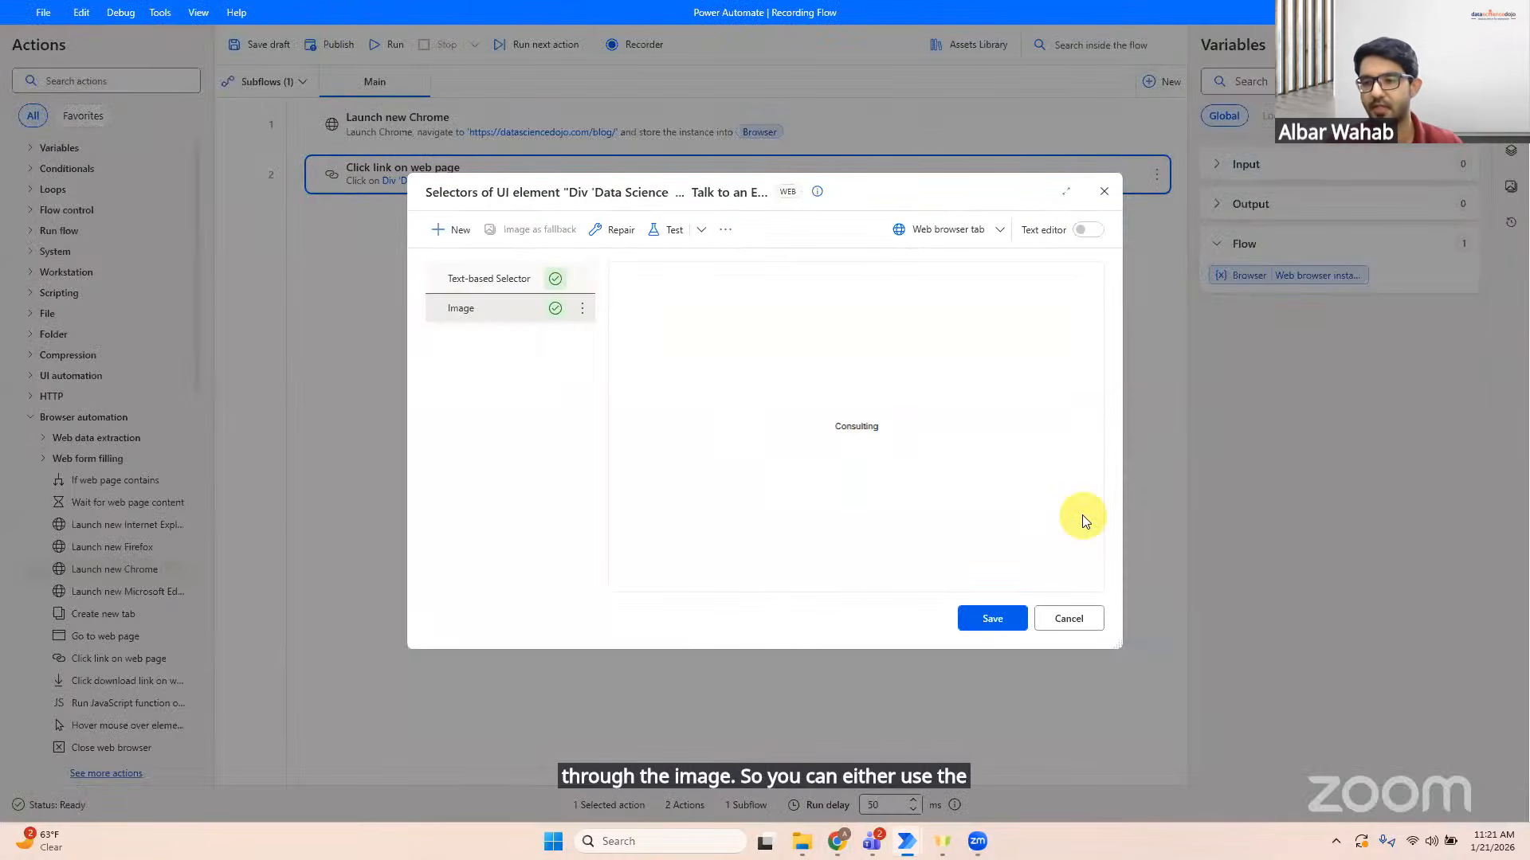
Step: In the Text-based Selector, set the Text attribute's operator for element 20, Div 'Consulting', to Starts with
{"action": "left_click", "coordinate": [506, 281]}
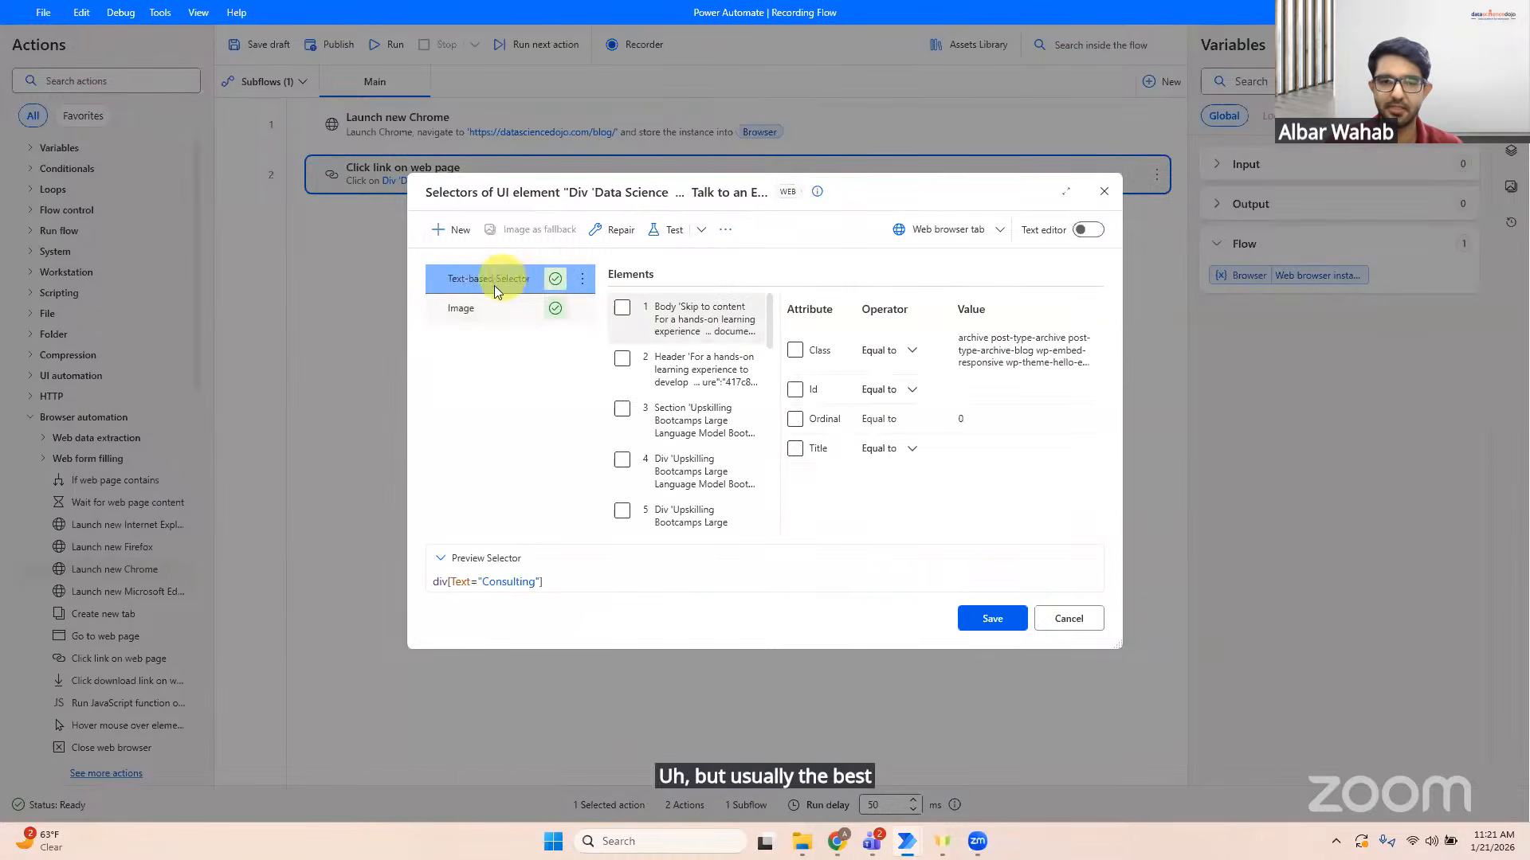
{"action": "left_click", "coordinate": [488, 309]}
{"action": "left_click", "coordinate": [470, 287]}
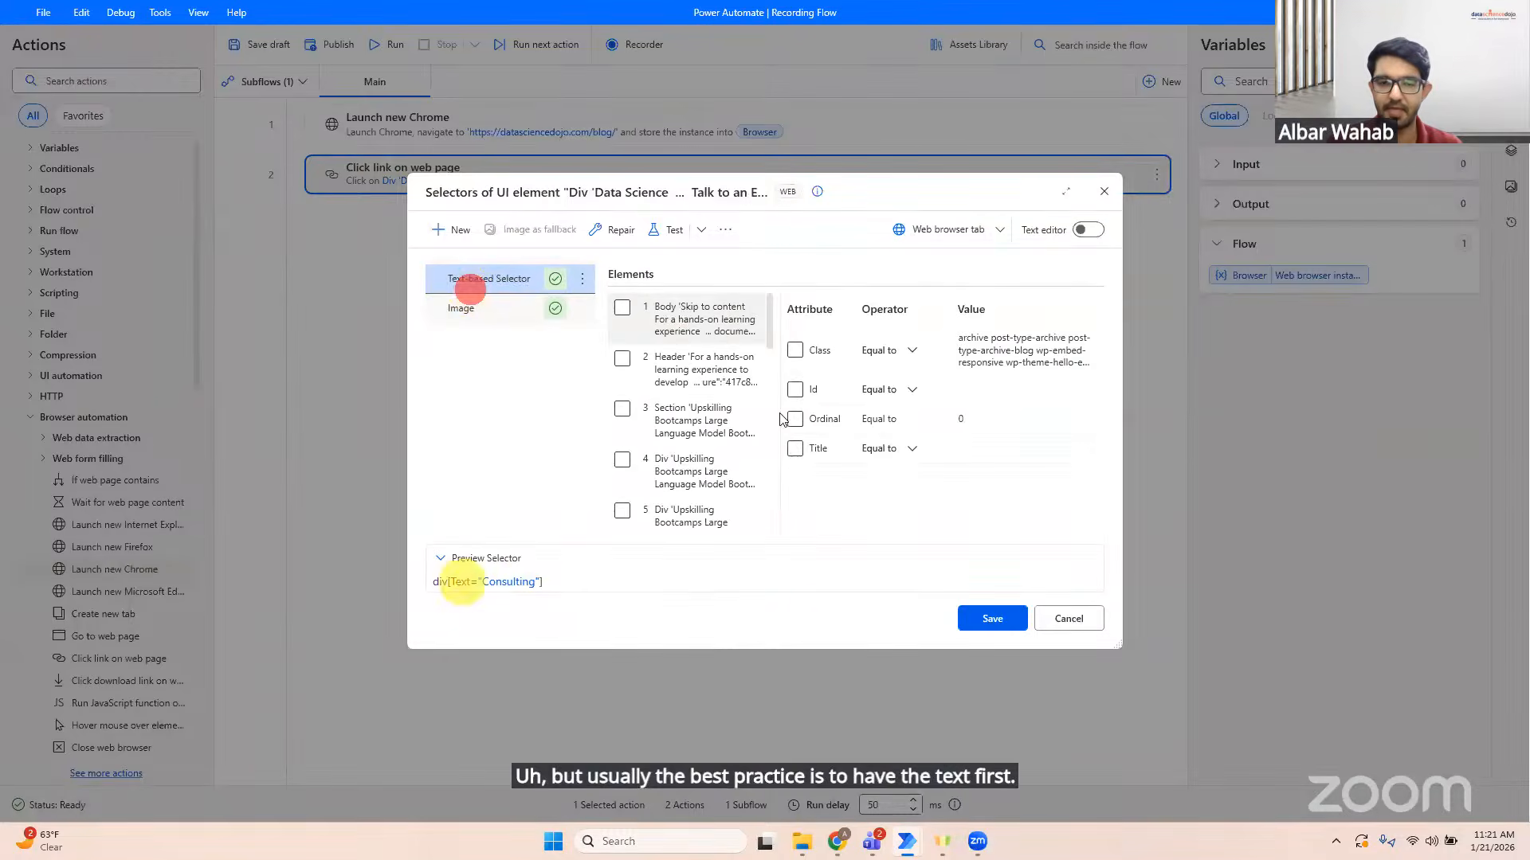
{"action": "left_click_drag", "start_coordinate": [766, 333], "coordinate": [765, 534]}
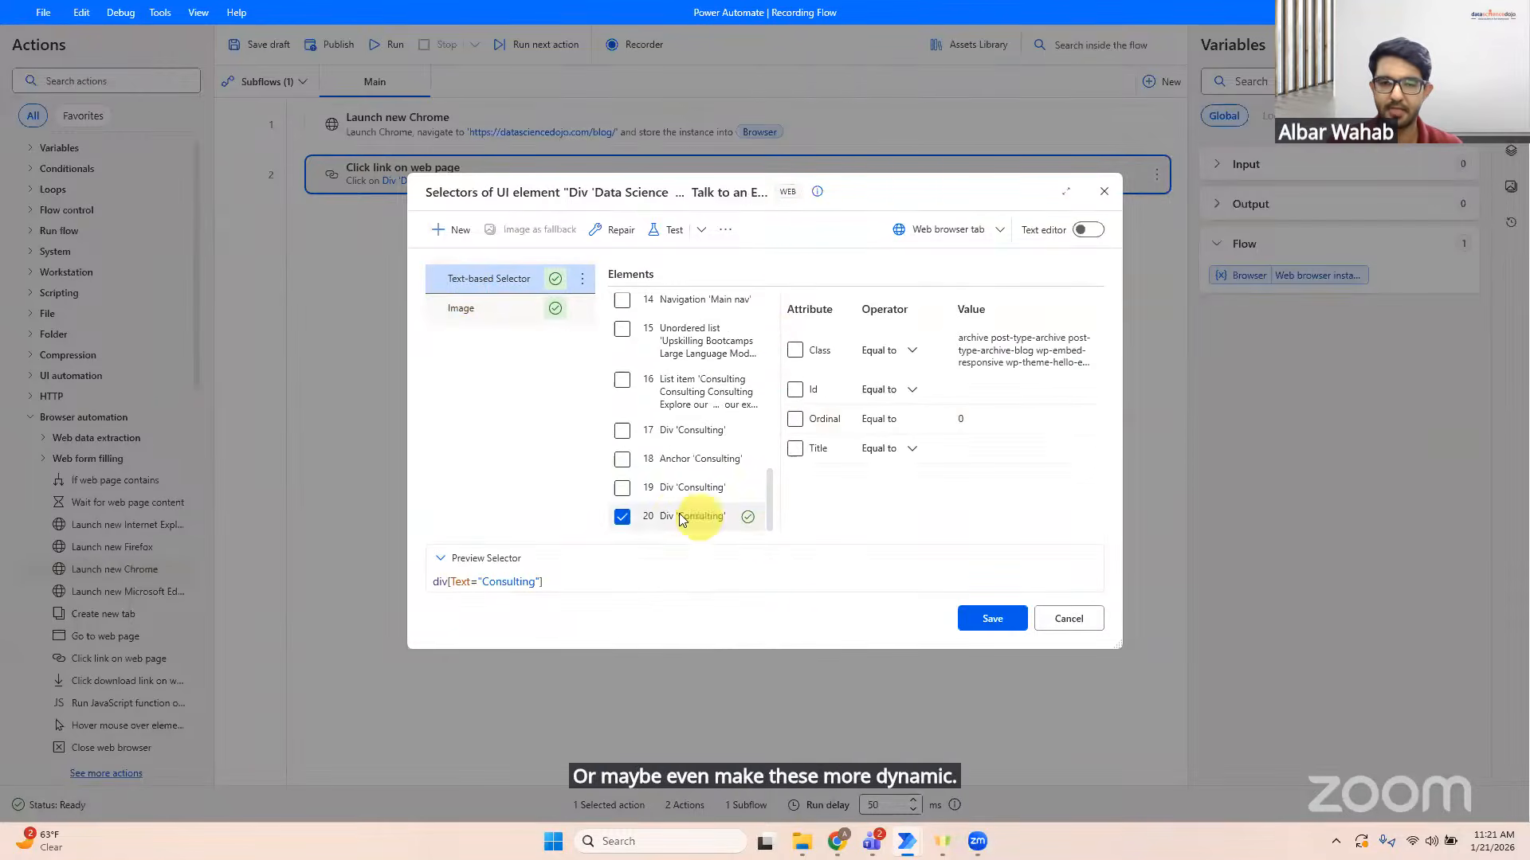
{"action": "left_click", "coordinate": [676, 514]}
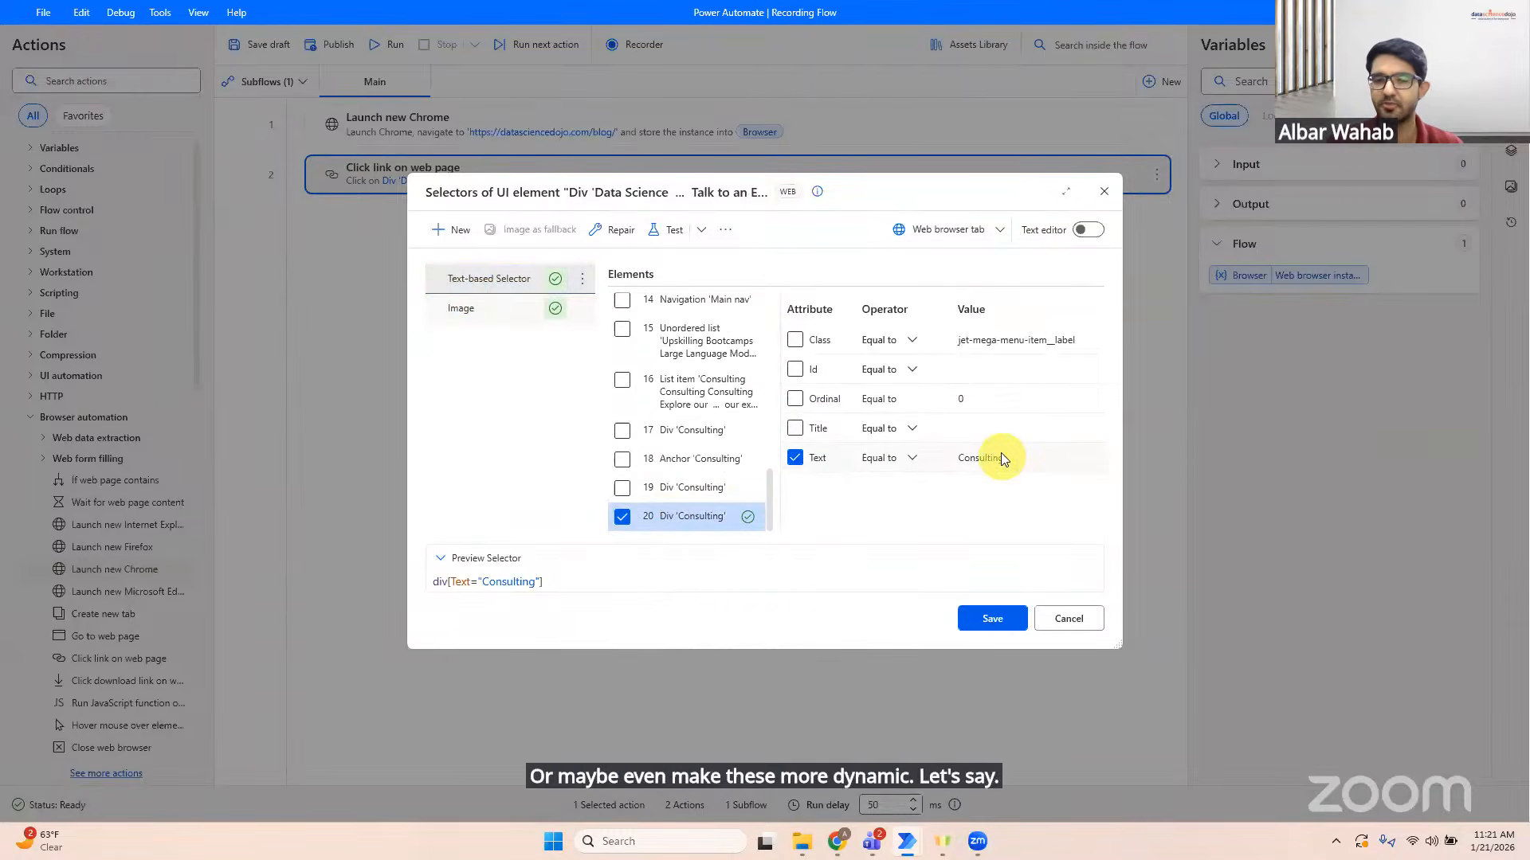
{"action": "left_click", "coordinate": [1001, 458]}
{"action": "right_click", "coordinate": [991, 456]}
{"action": "left_click", "coordinate": [973, 458]}
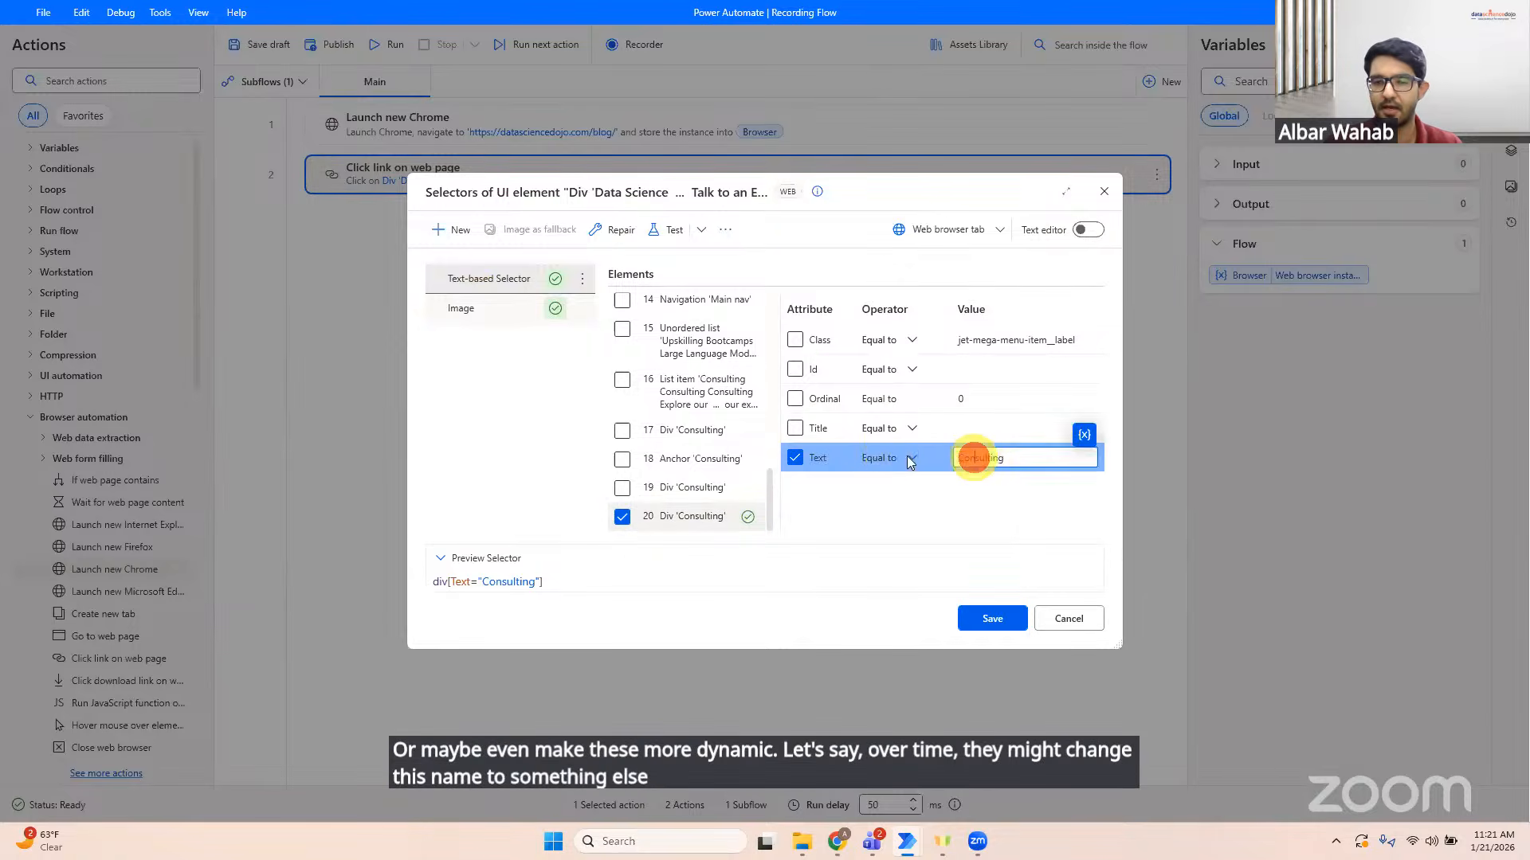
{"action": "left_click", "coordinate": [882, 456]}
{"action": "left_click", "coordinate": [929, 544]}
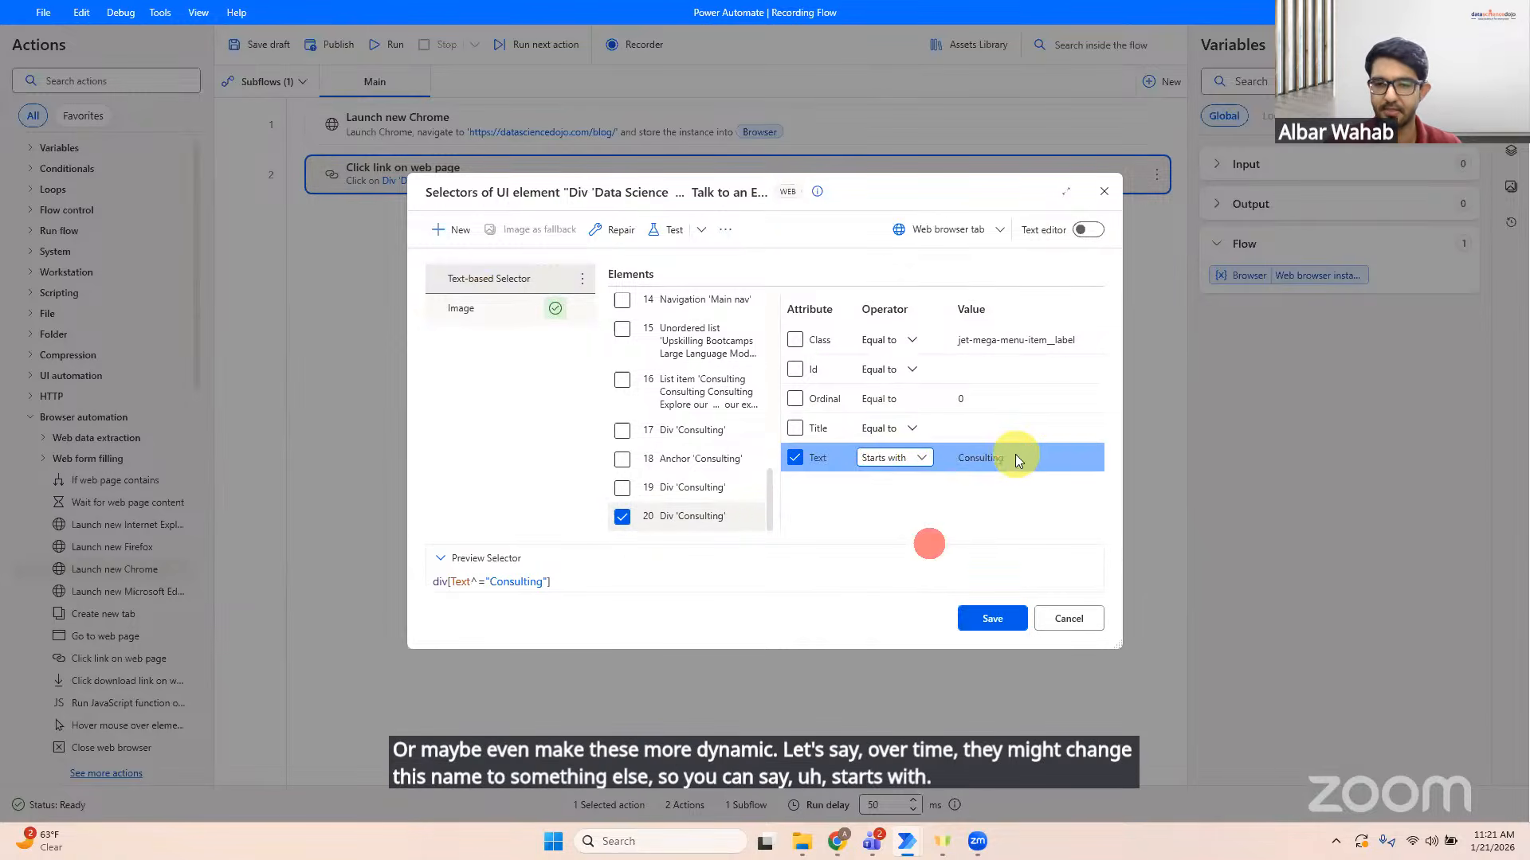
{"action": "left_click", "coordinate": [1017, 458]}
{"action": "left_click", "coordinate": [1026, 459]}
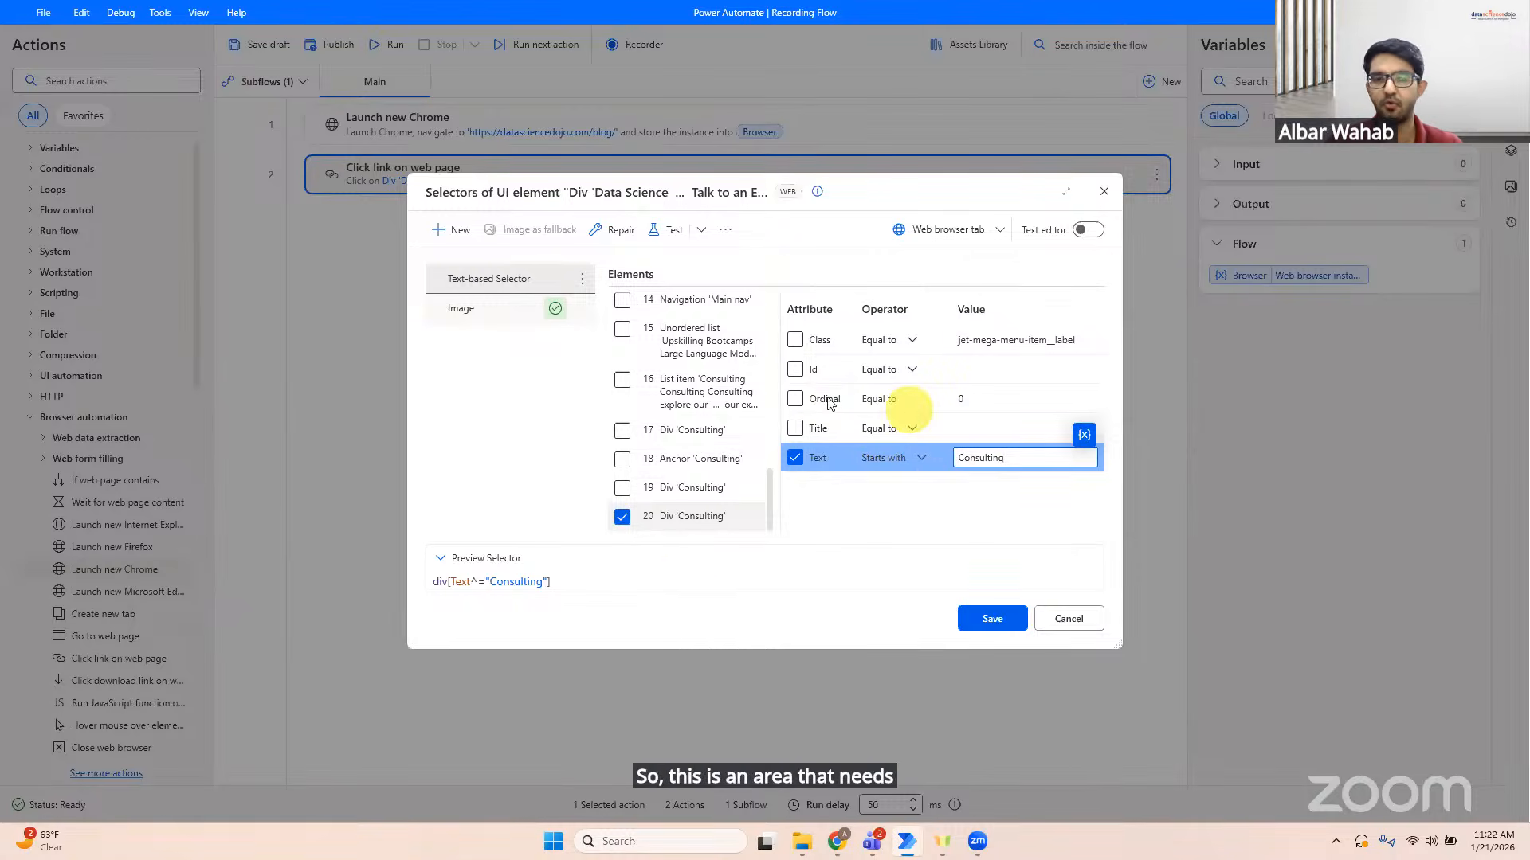
Step: Discard the unsaved selector changes and close the click action's settings without saving
{"action": "left_click", "coordinate": [1106, 191]}
{"action": "left_click", "coordinate": [765, 446]}
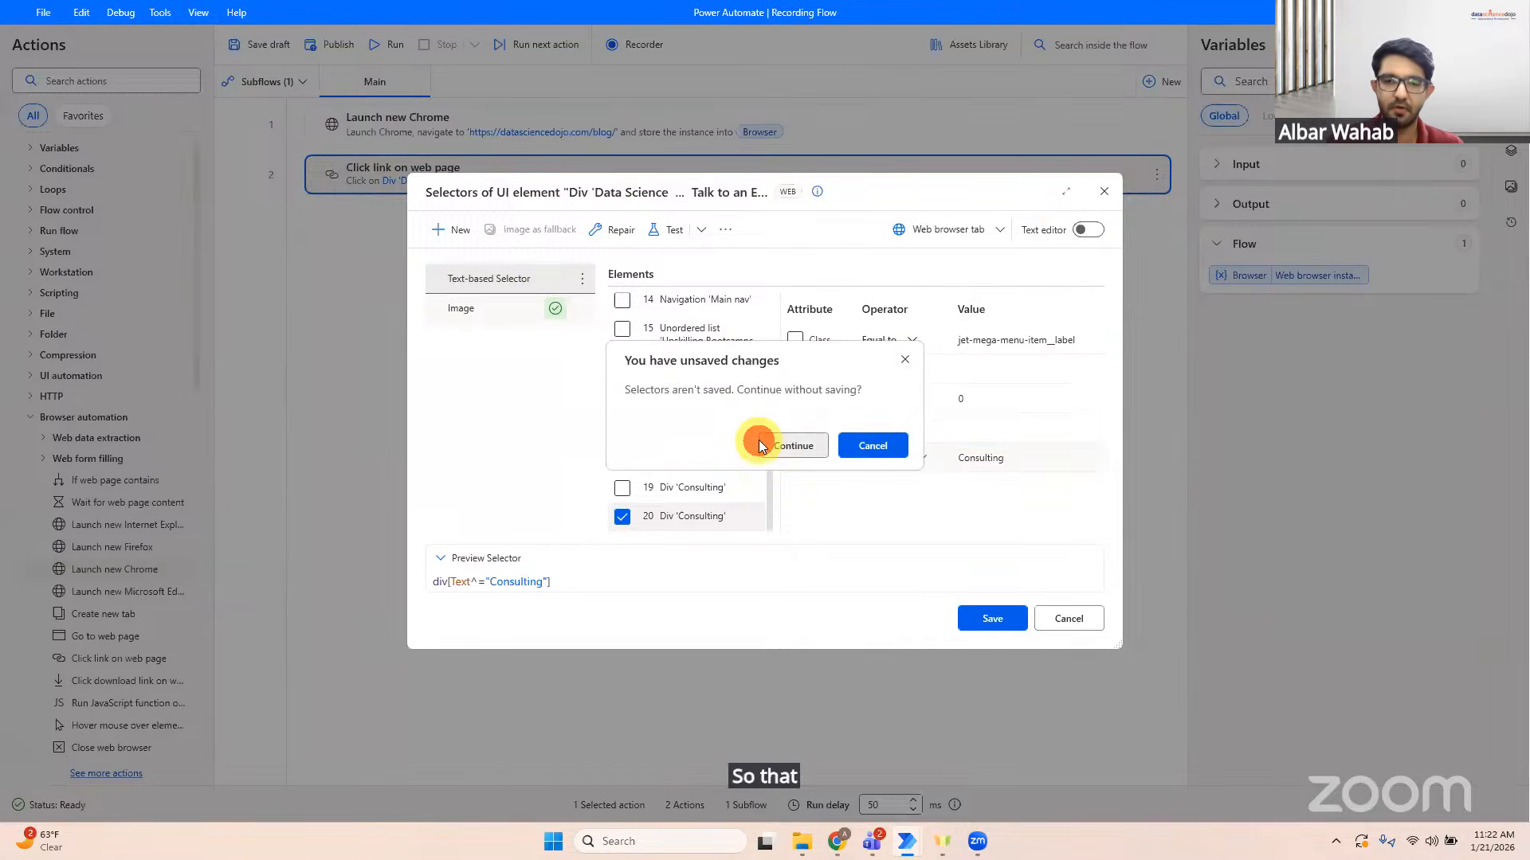
{"action": "left_click", "coordinate": [941, 559]}
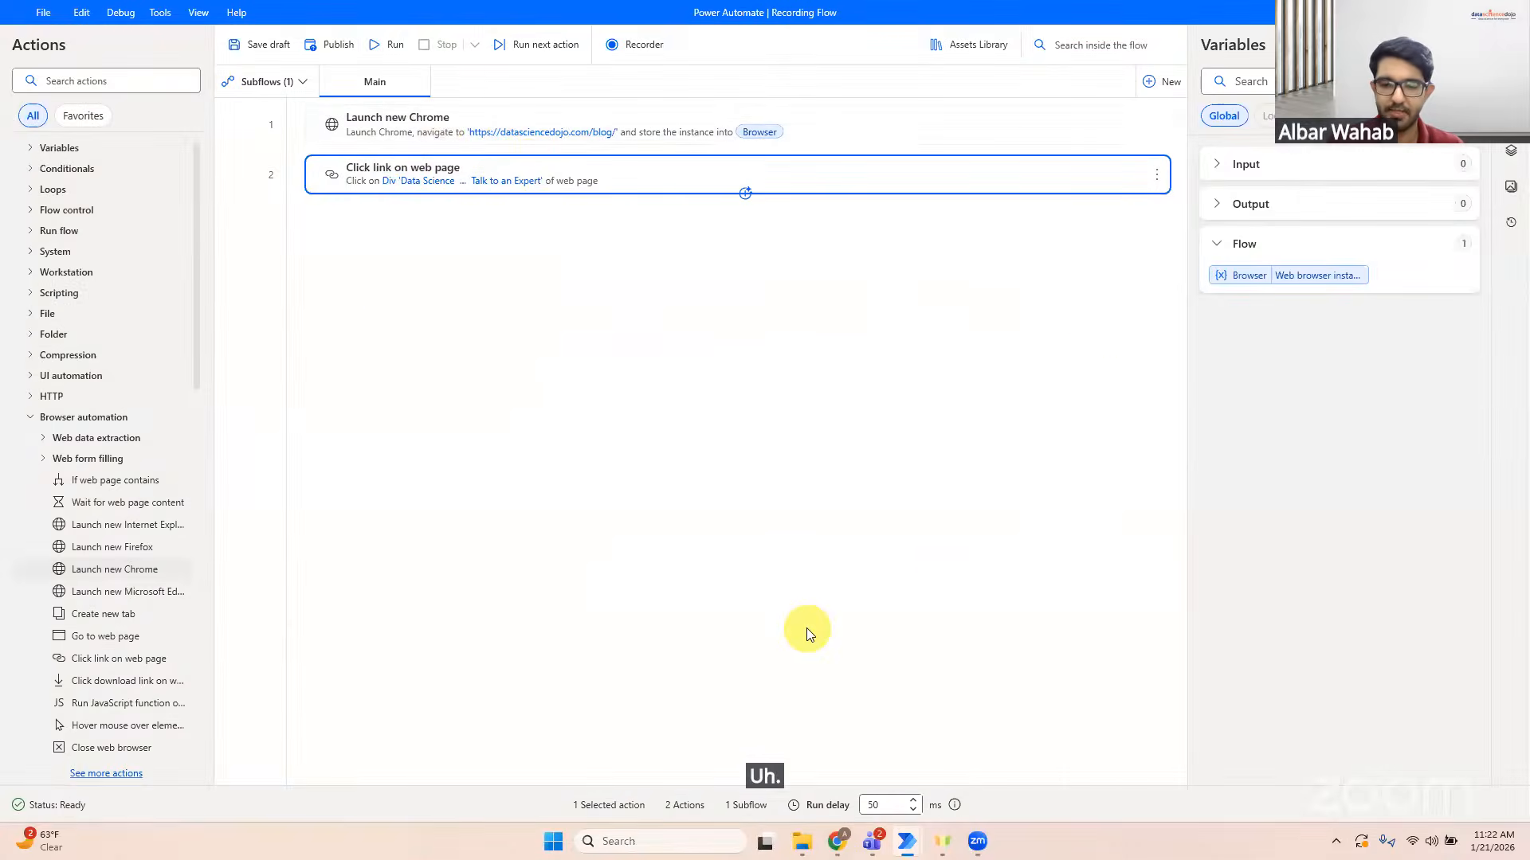
Step: Switch to the Canva presentation in Chrome, present it full screen up to the 'Activity: Scraping a website using Power Automate' slide, and exit full screen
{"action": "mouse_move", "coordinate": [836, 842]}
{"action": "left_click", "coordinate": [570, 728]}
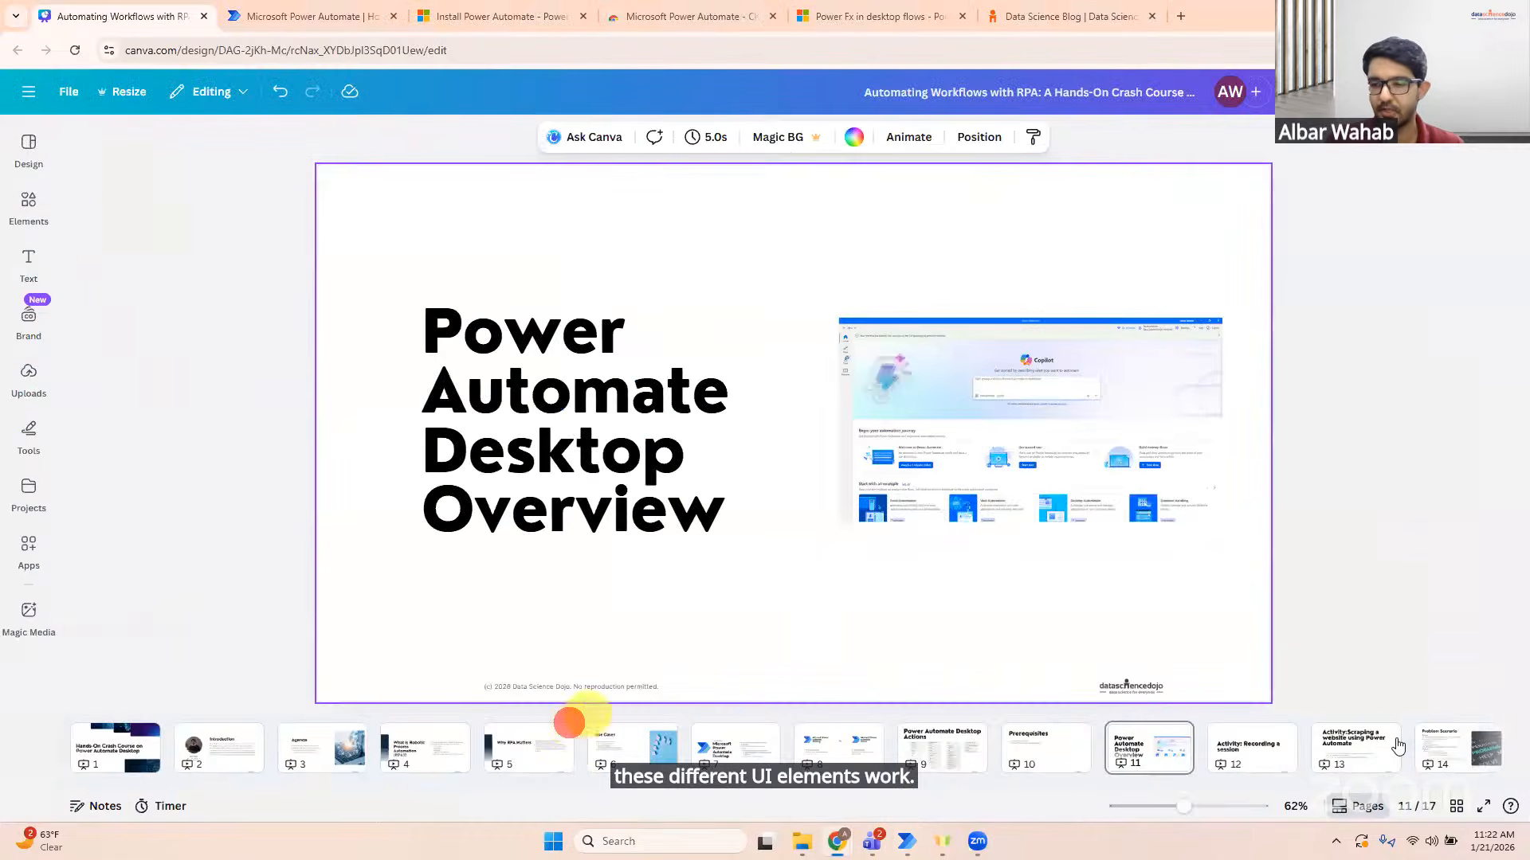
{"action": "left_click", "coordinate": [1483, 806]}
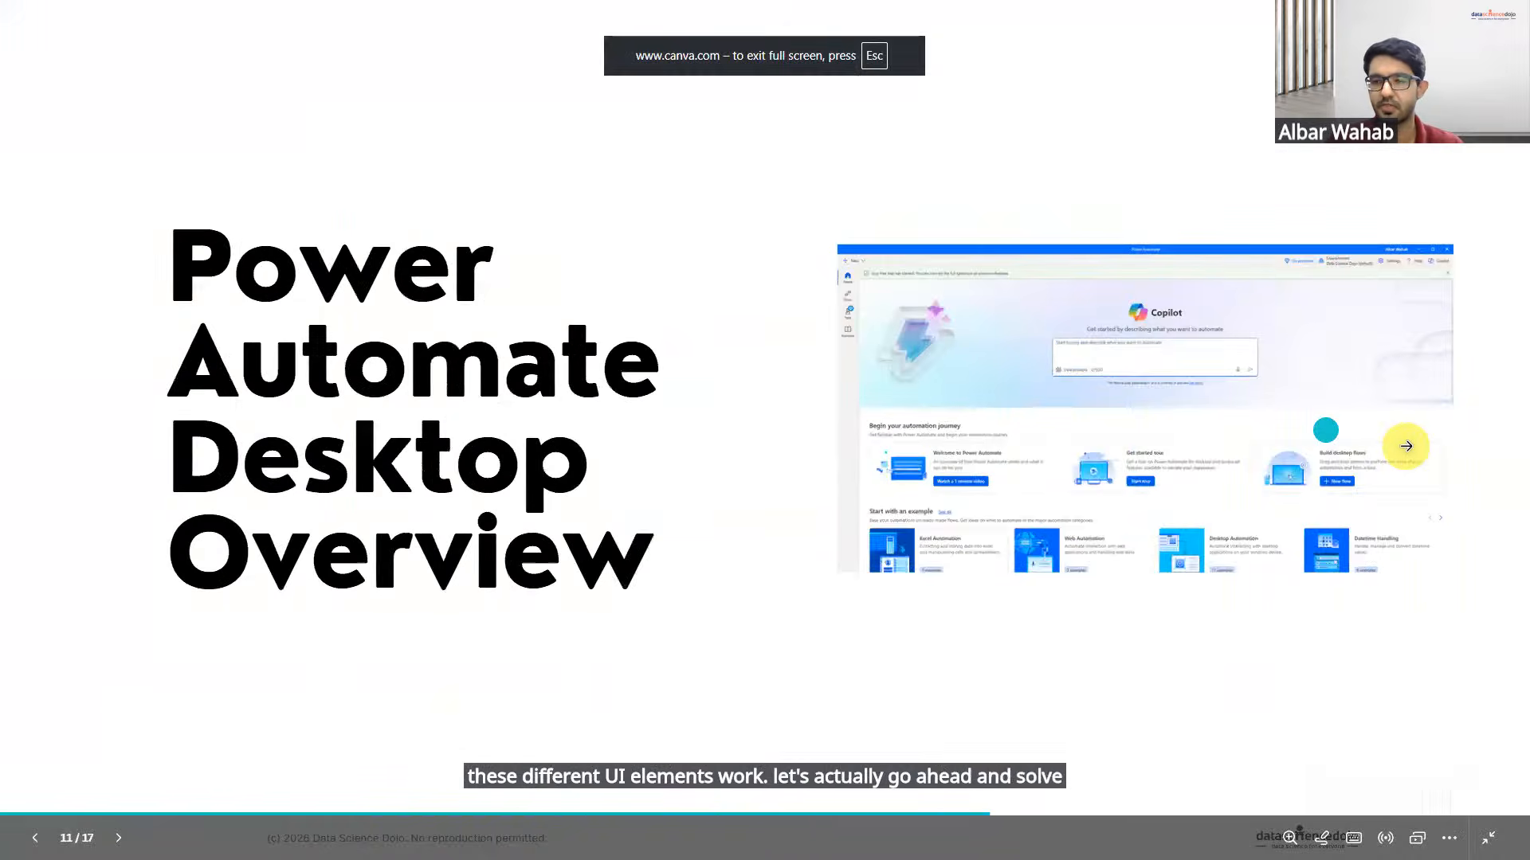
{"action": "left_click", "coordinate": [1462, 445]}
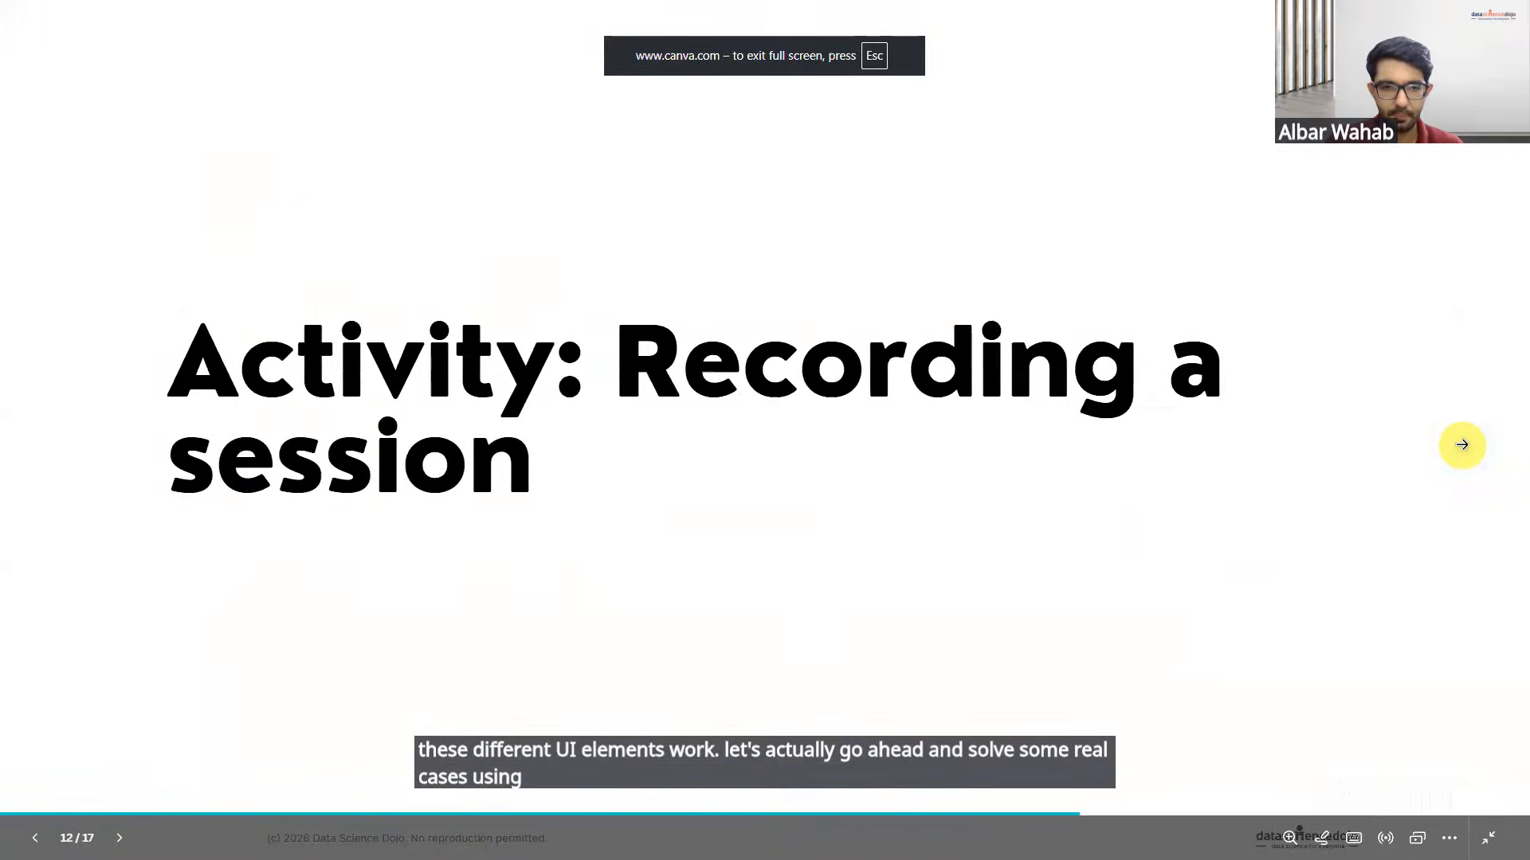
{"action": "left_click", "coordinate": [1462, 445]}
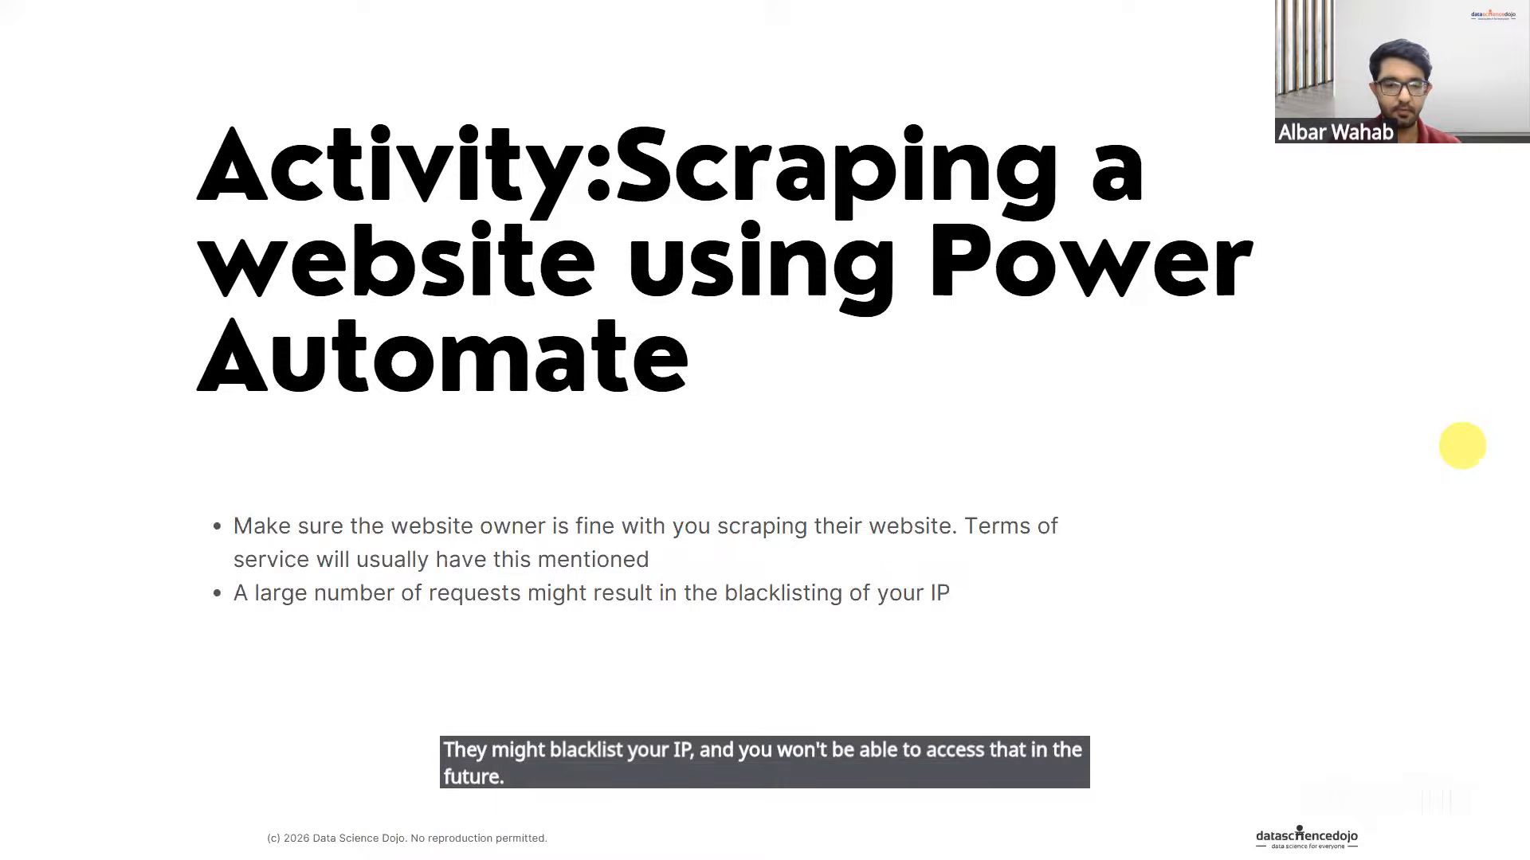
{"action": "key", "text": "Escape"}
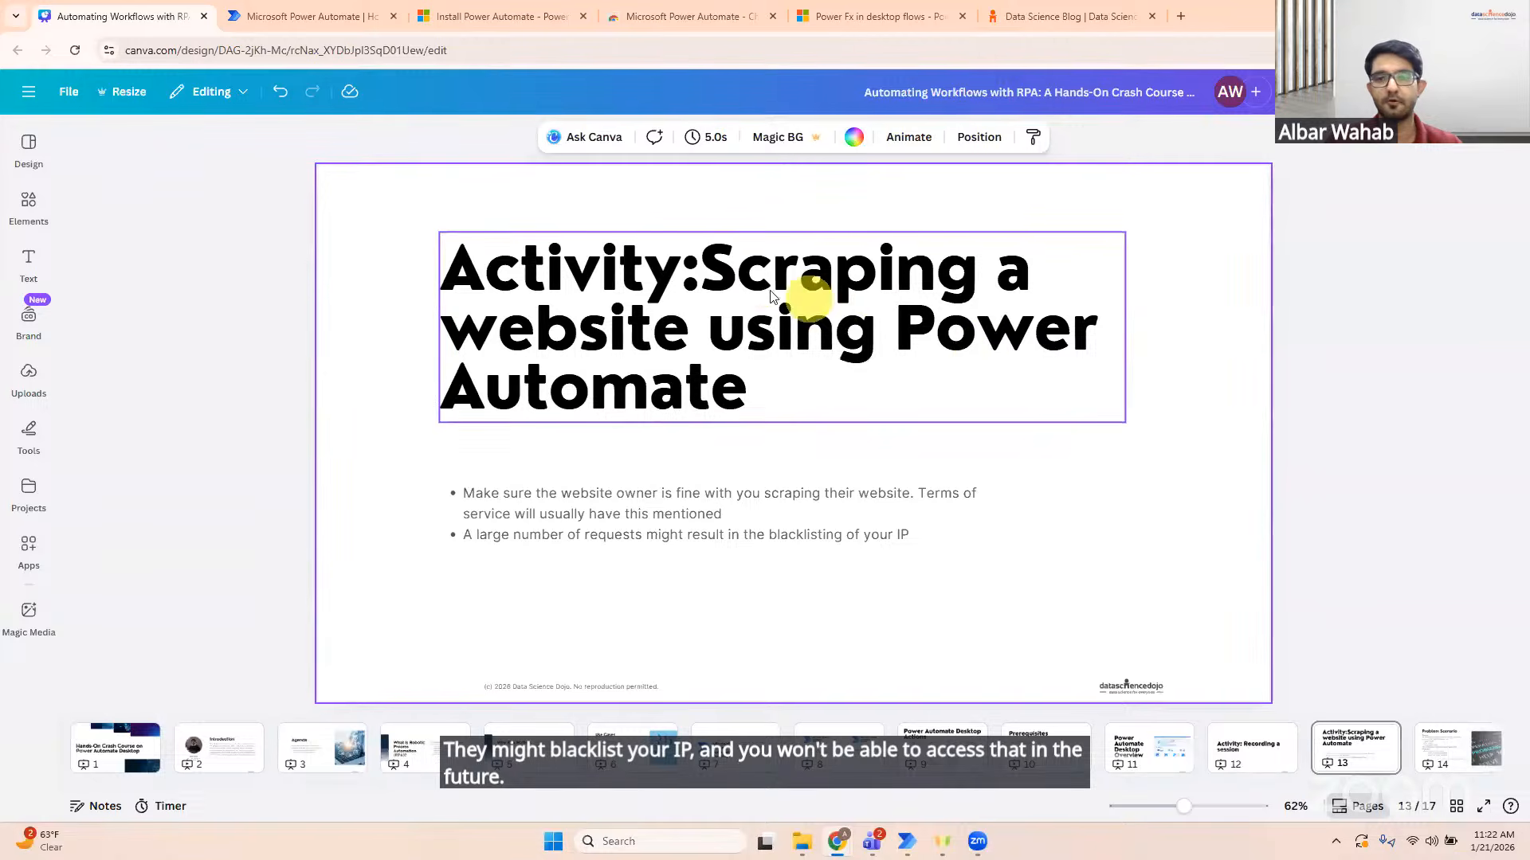
Step: Open the Data Science Dojo blog tab in Chrome and look through the blog post cards down to the end of the list
{"action": "left_click", "coordinate": [1035, 16]}
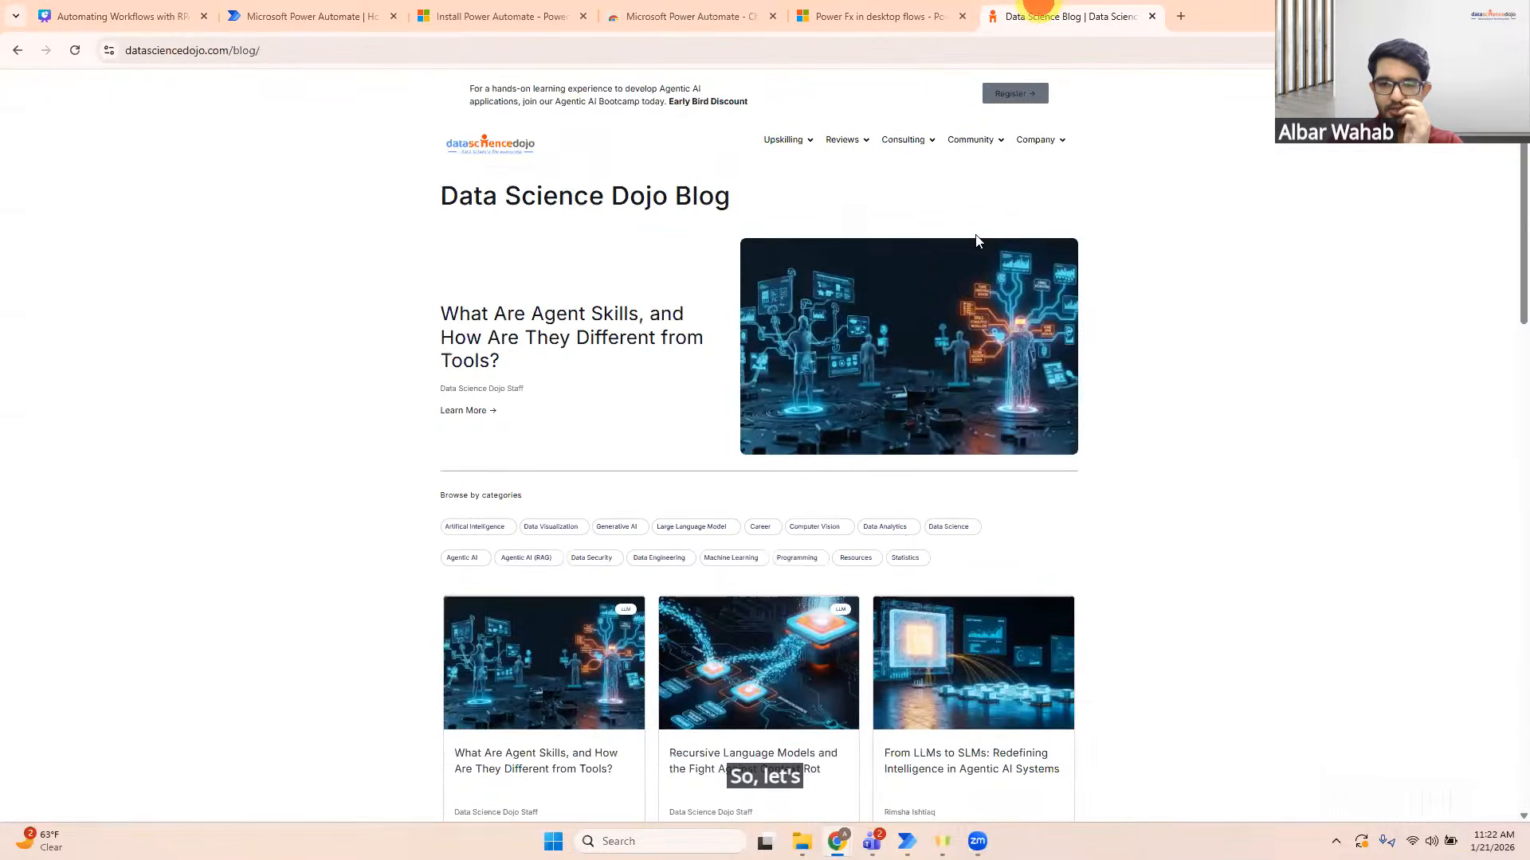
{"action": "scroll", "coordinate": [1230, 405], "scroll_direction": "down", "scroll_amount": 3}
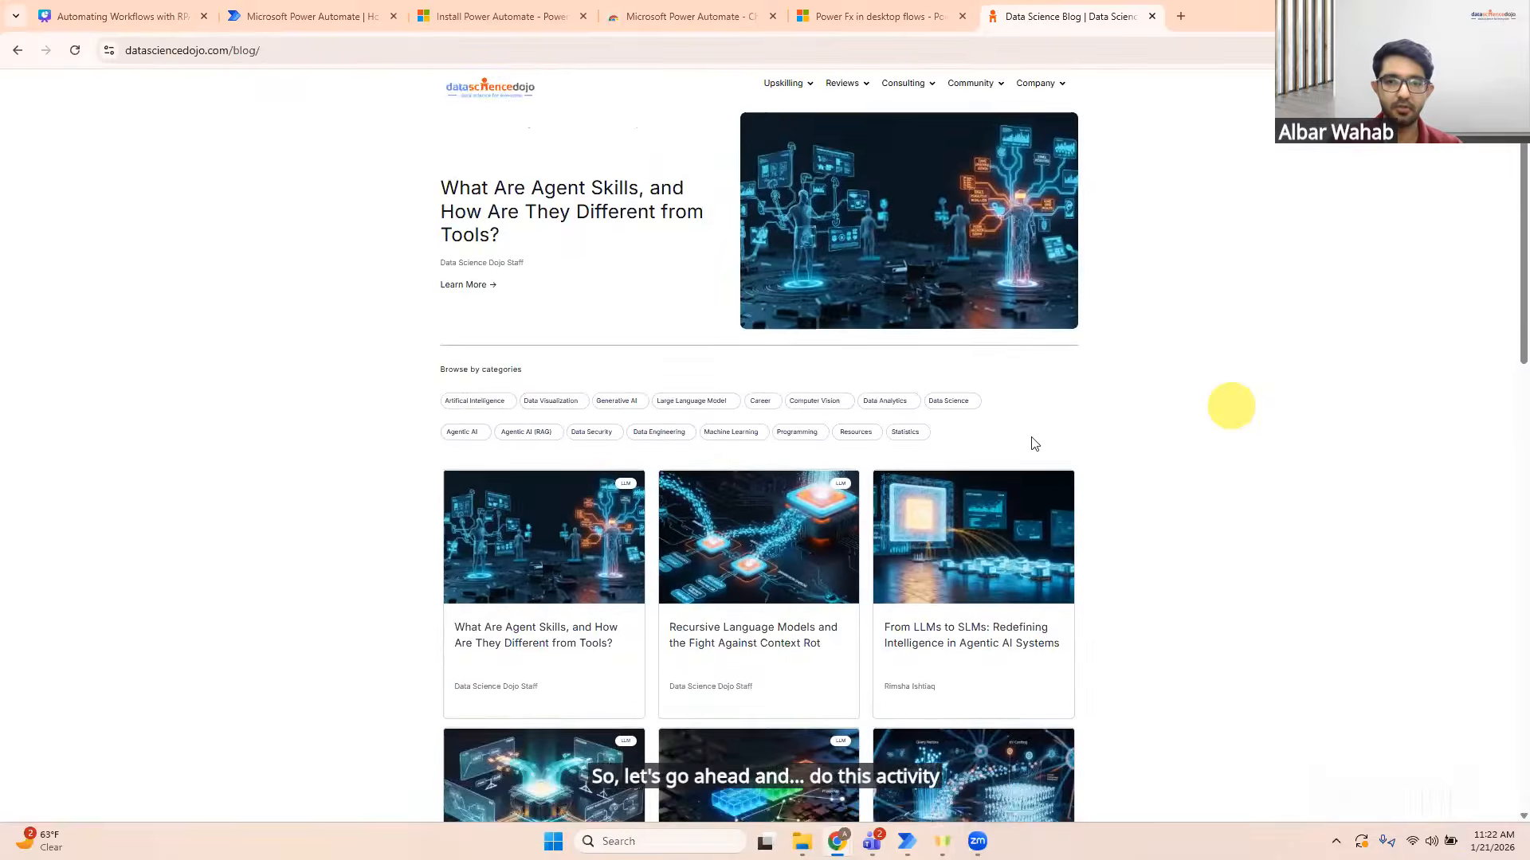
{"action": "left_click", "coordinate": [415, 45]}
{"action": "left_click", "coordinate": [392, 503]}
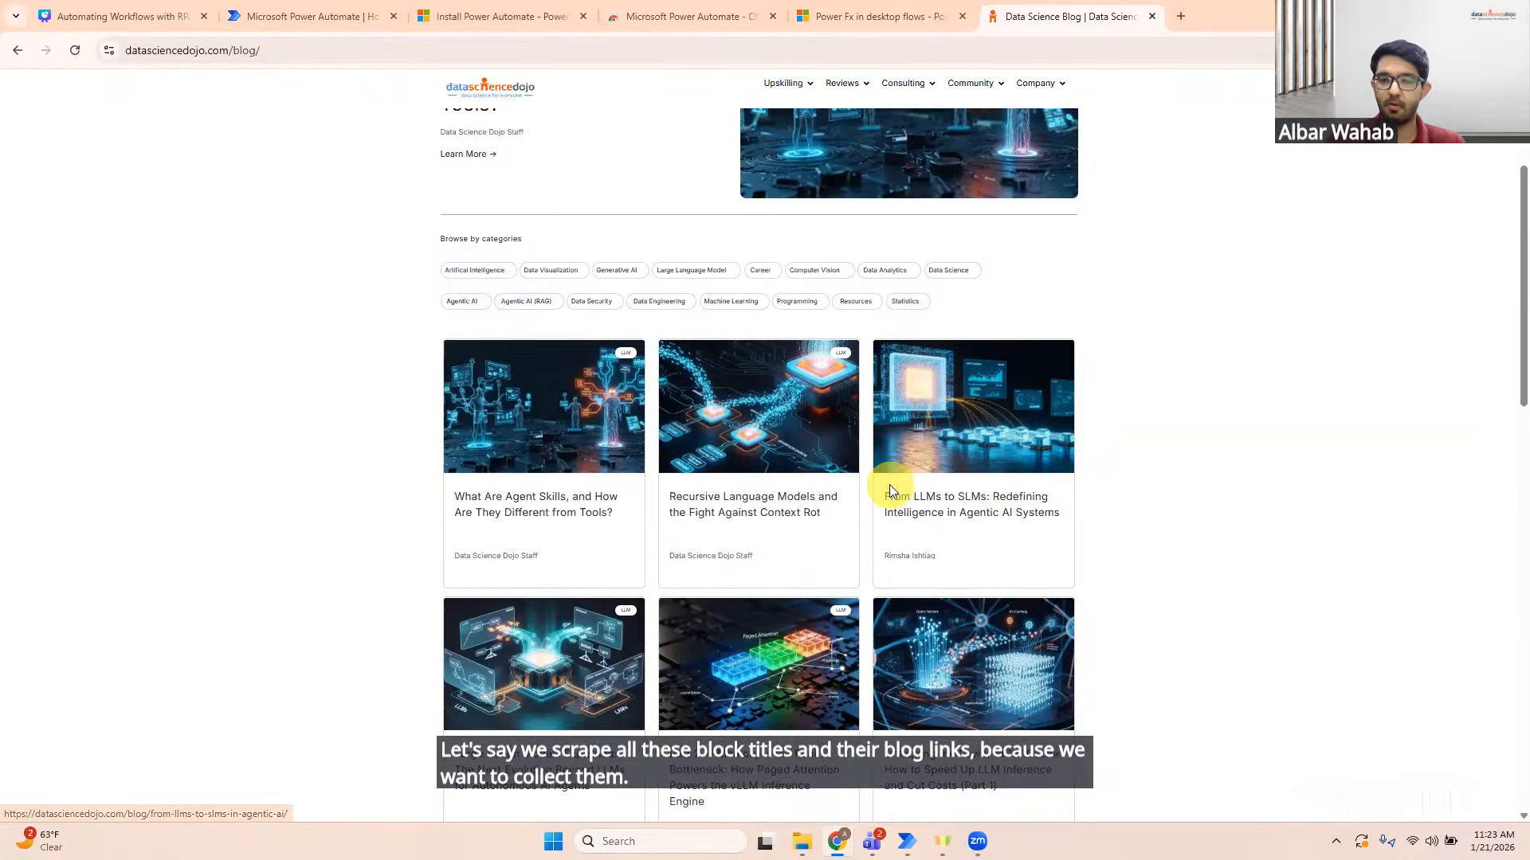
{"action": "scroll", "coordinate": [890, 491], "scroll_direction": "down", "scroll_amount": 2}
{"action": "scroll", "coordinate": [889, 484], "scroll_direction": "down", "scroll_amount": 15}
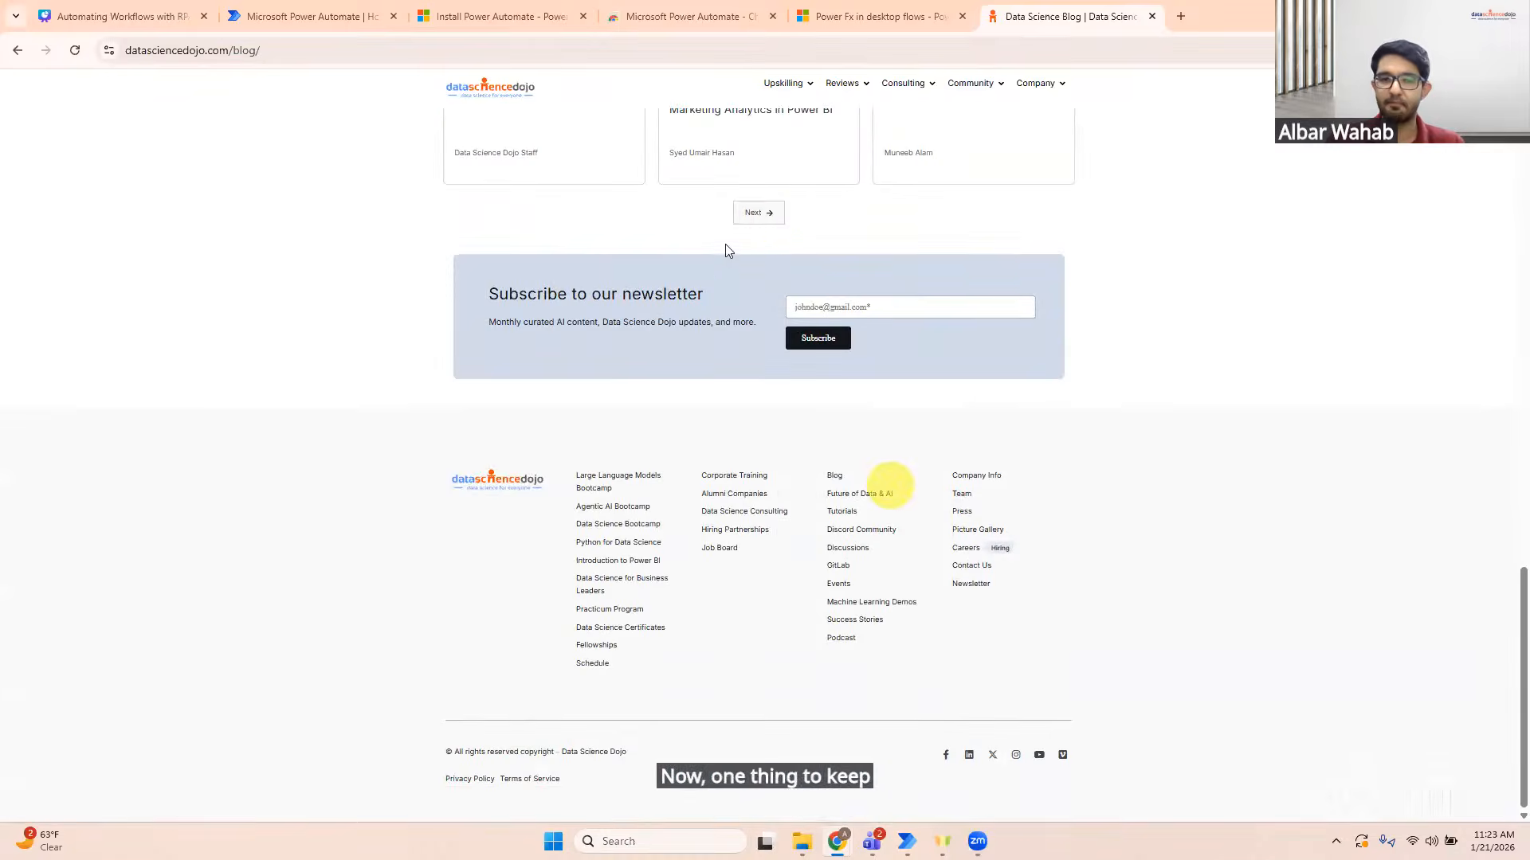
Step: Load the next batch of blog posts and look through them down to the paging control
{"action": "left_click", "coordinate": [769, 218]}
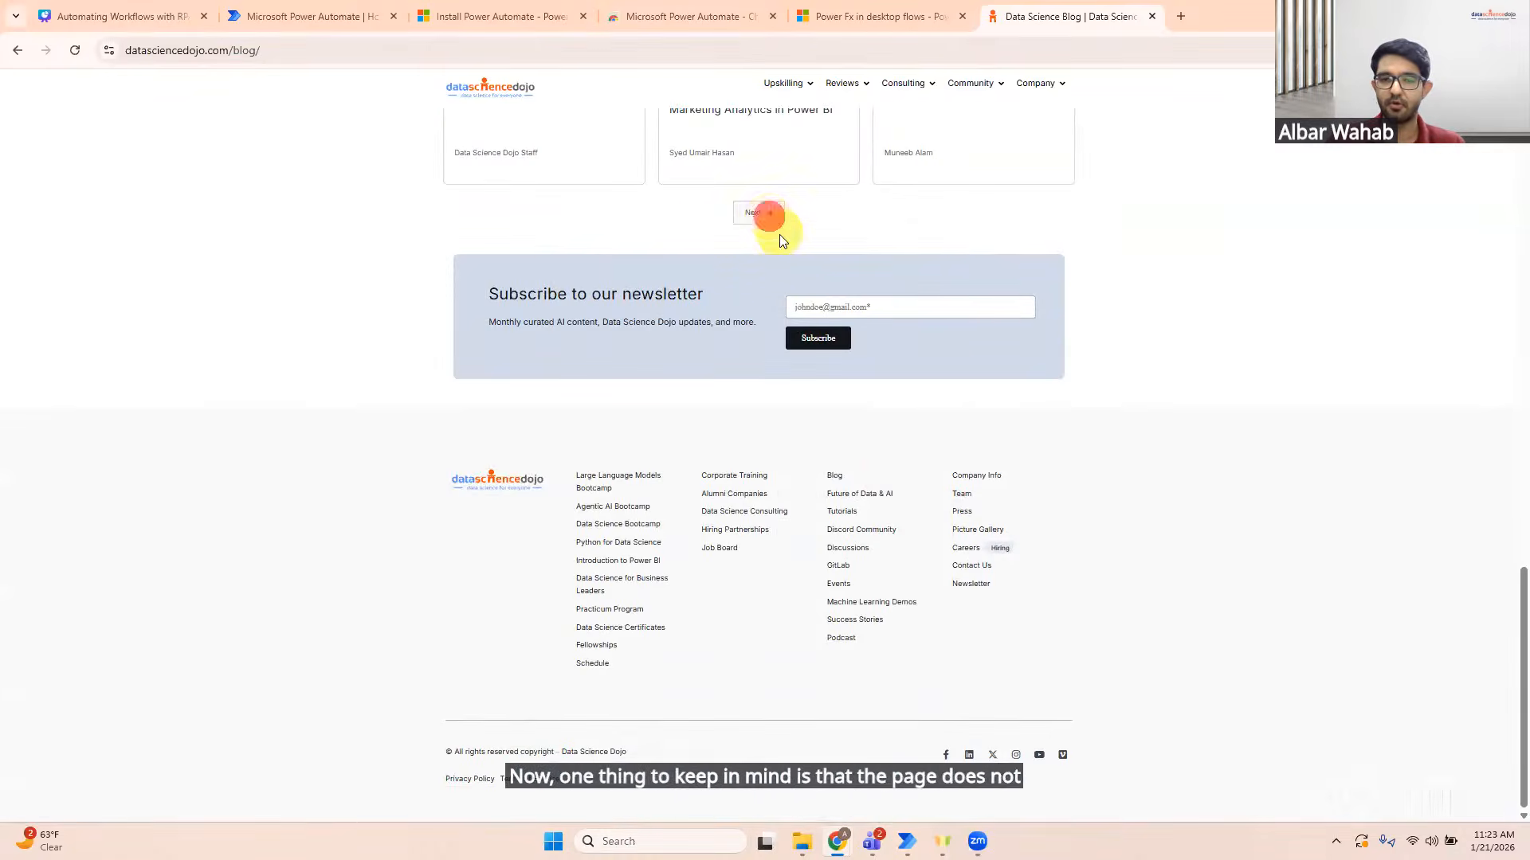
{"action": "left_click", "coordinate": [758, 220]}
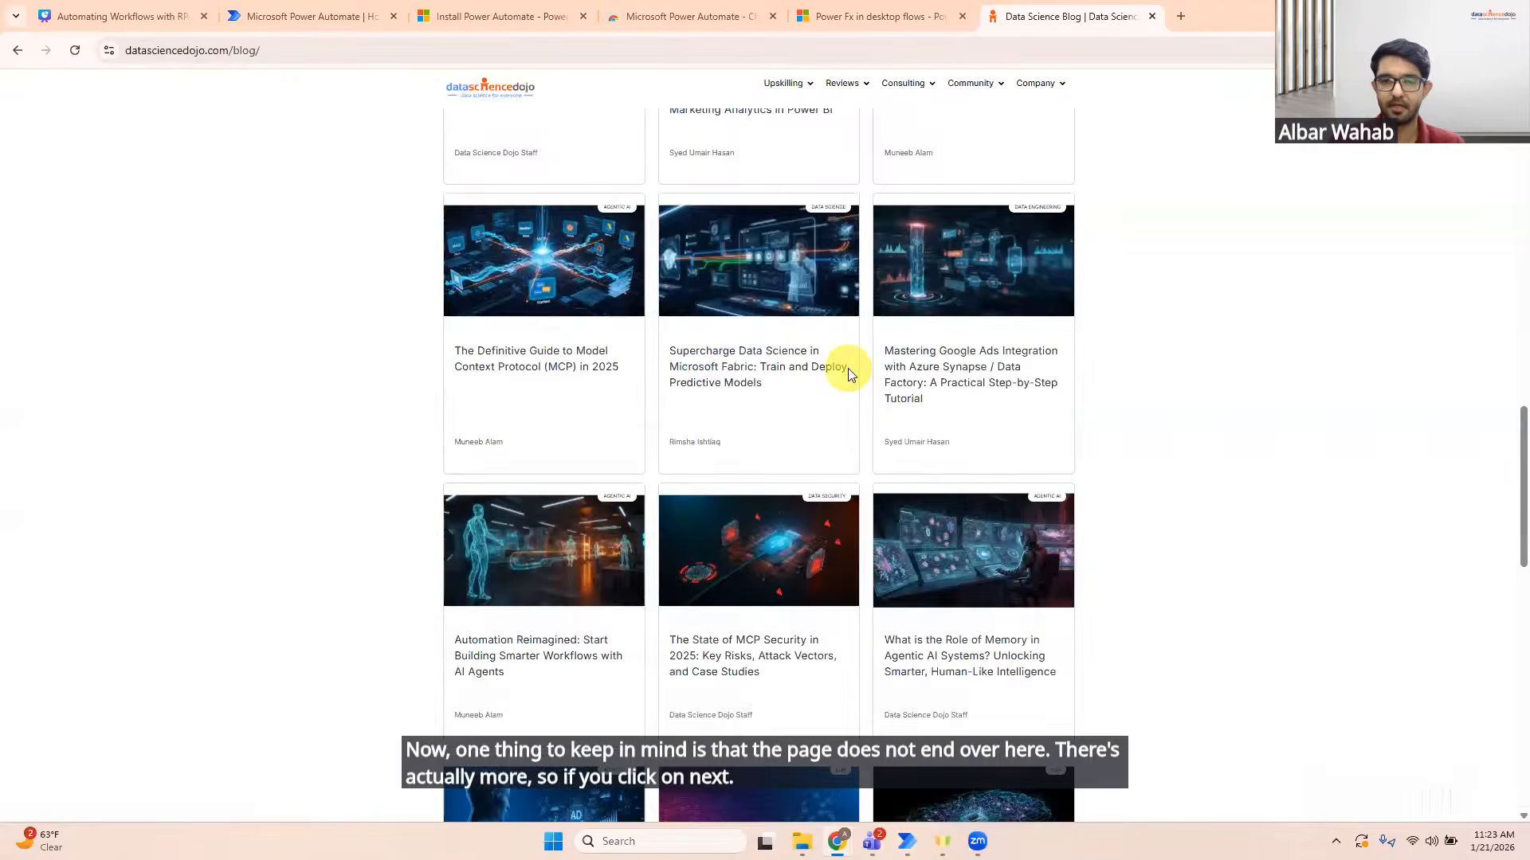
{"action": "scroll", "coordinate": [1199, 629], "scroll_direction": "down", "scroll_amount": 13}
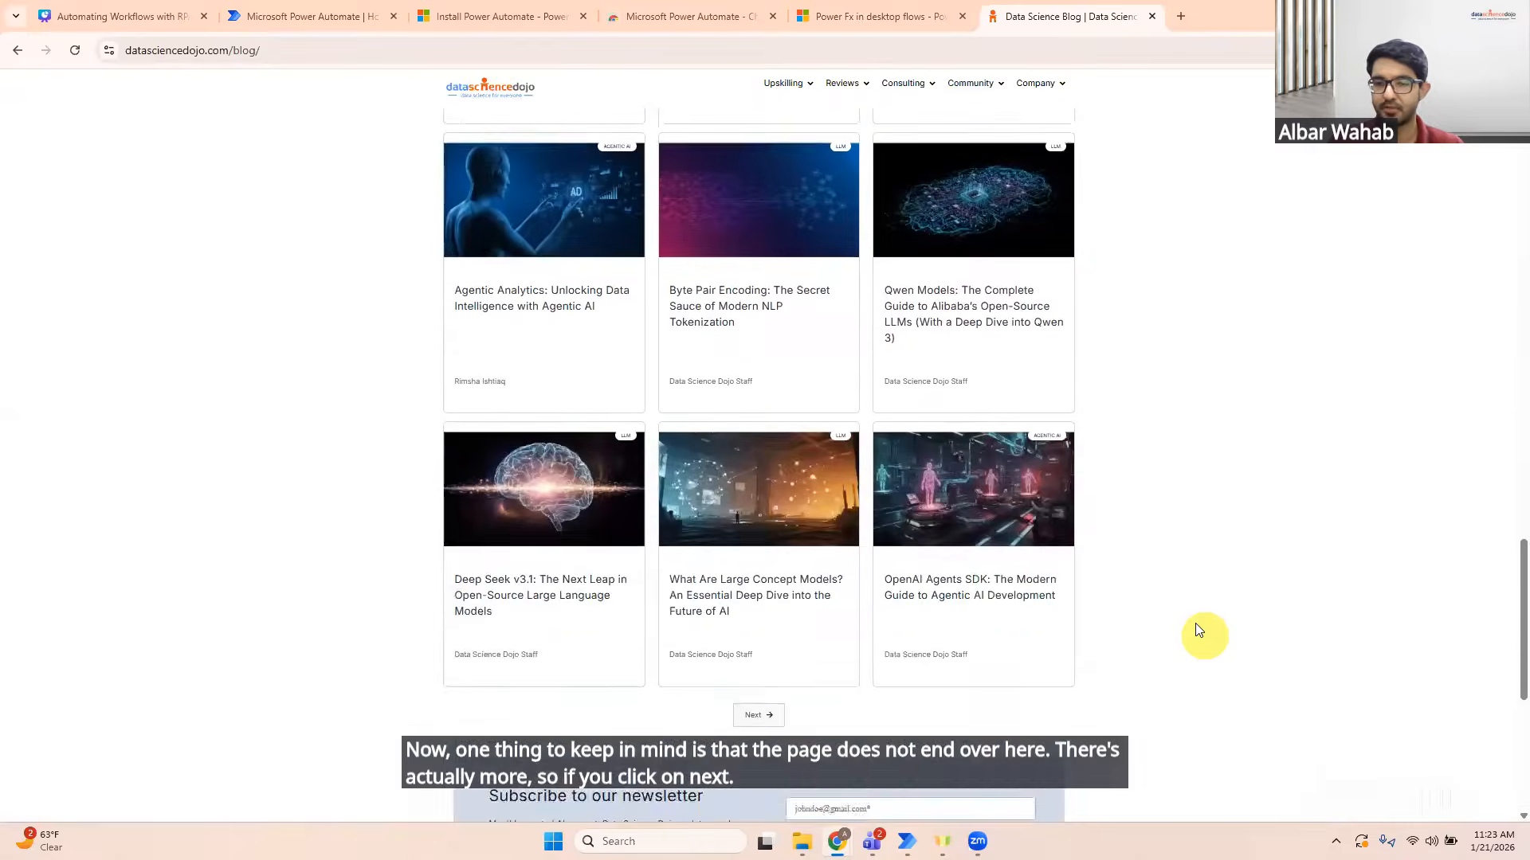
Step: Reload the Data Science Dojo blog from its main address so it starts again at the first posts
{"action": "left_click_drag", "start_coordinate": [1520, 764], "coordinate": [1520, 709]}
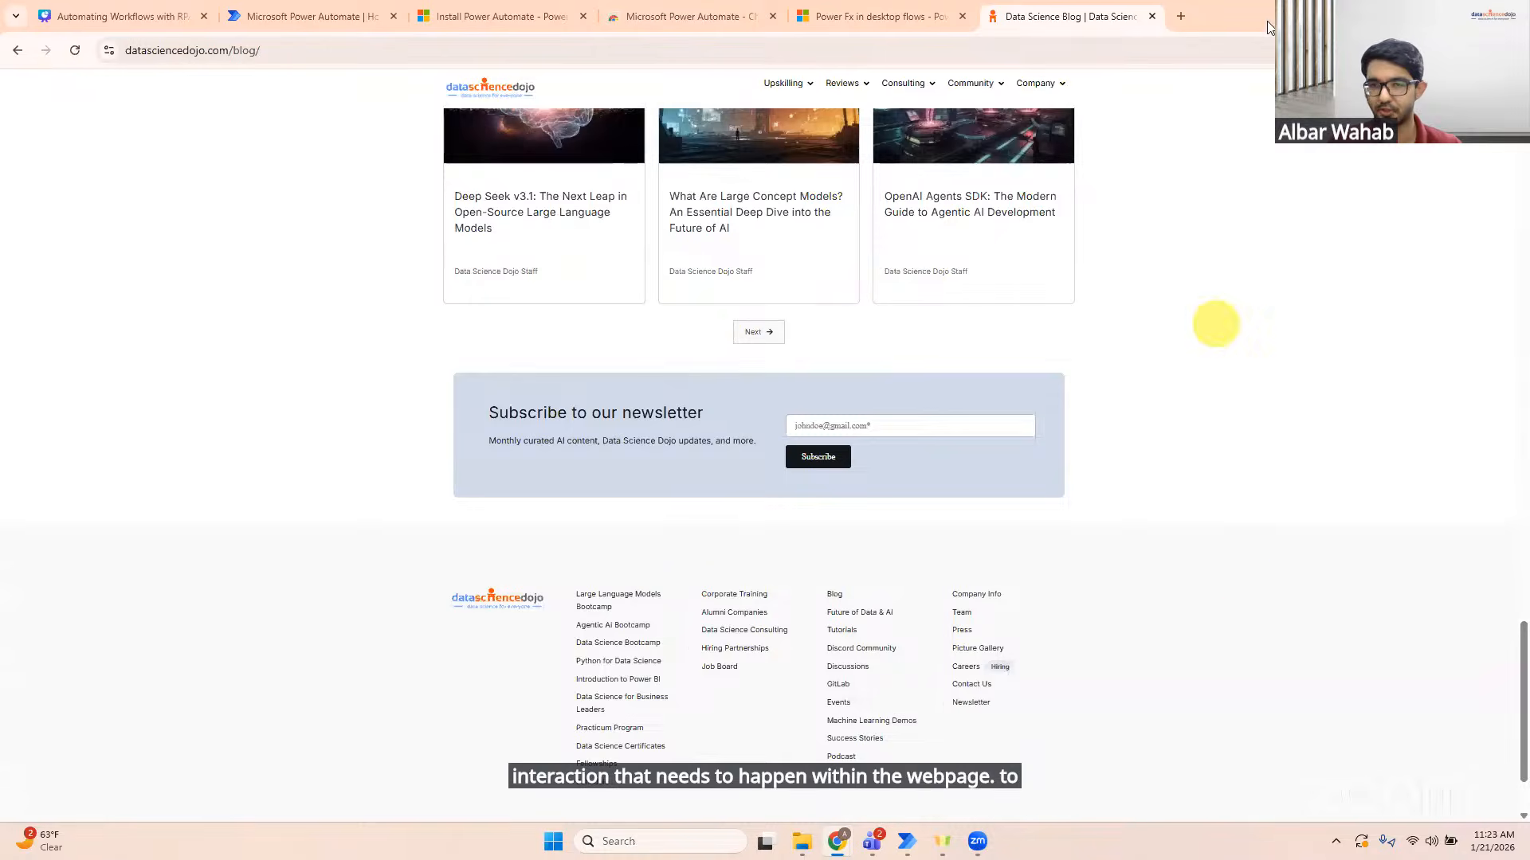
{"action": "left_click", "coordinate": [1177, 39]}
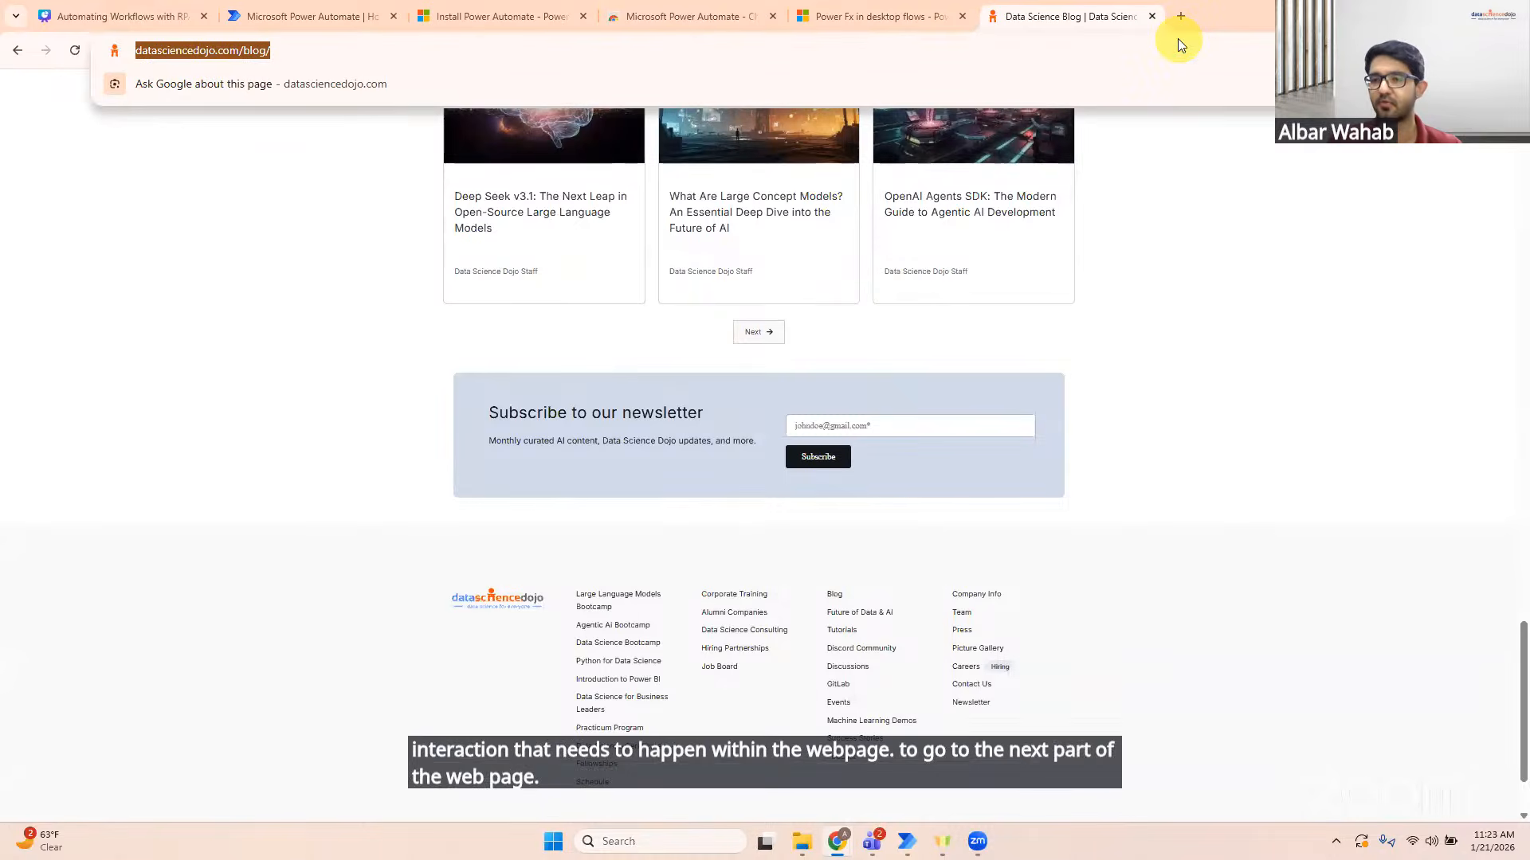
{"action": "key", "text": "Return"}
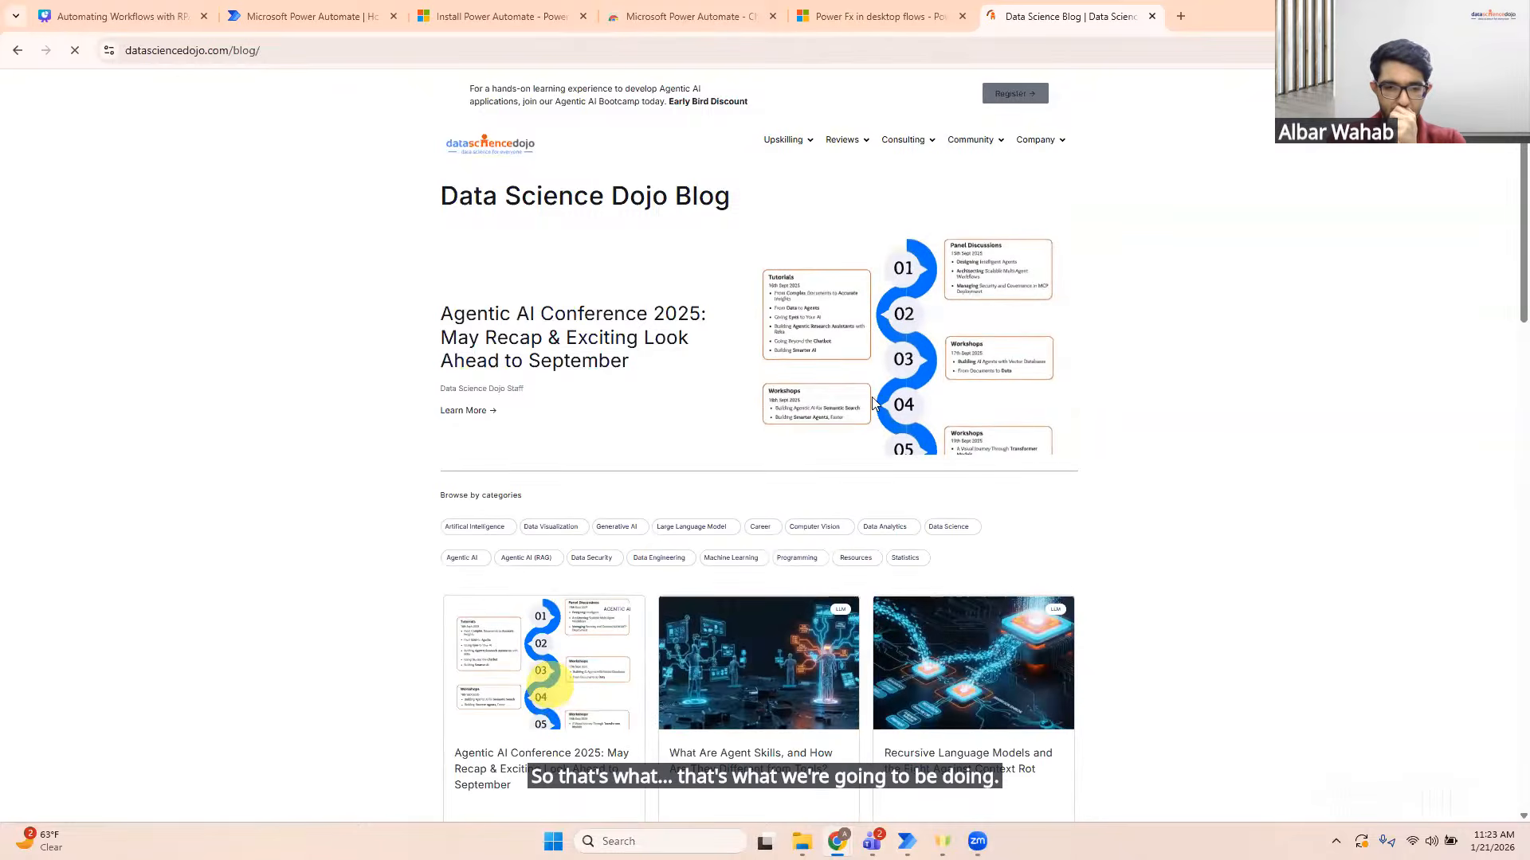
{"action": "left_click", "coordinate": [550, 681]}
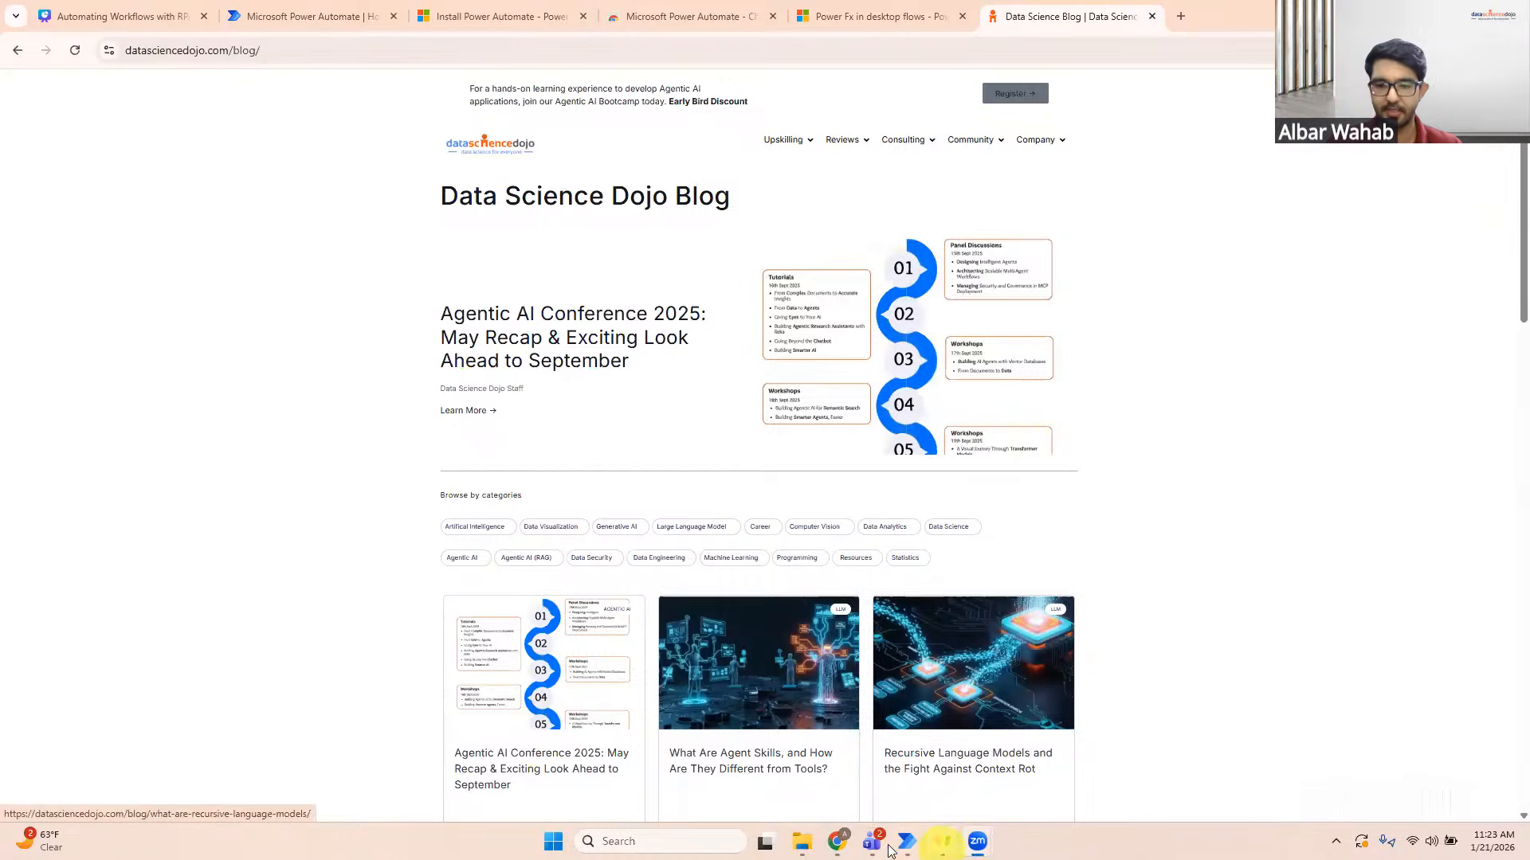
Step: Switch to the Recording Flow editor in Power Automate Desktop
{"action": "mouse_move", "coordinate": [913, 851]}
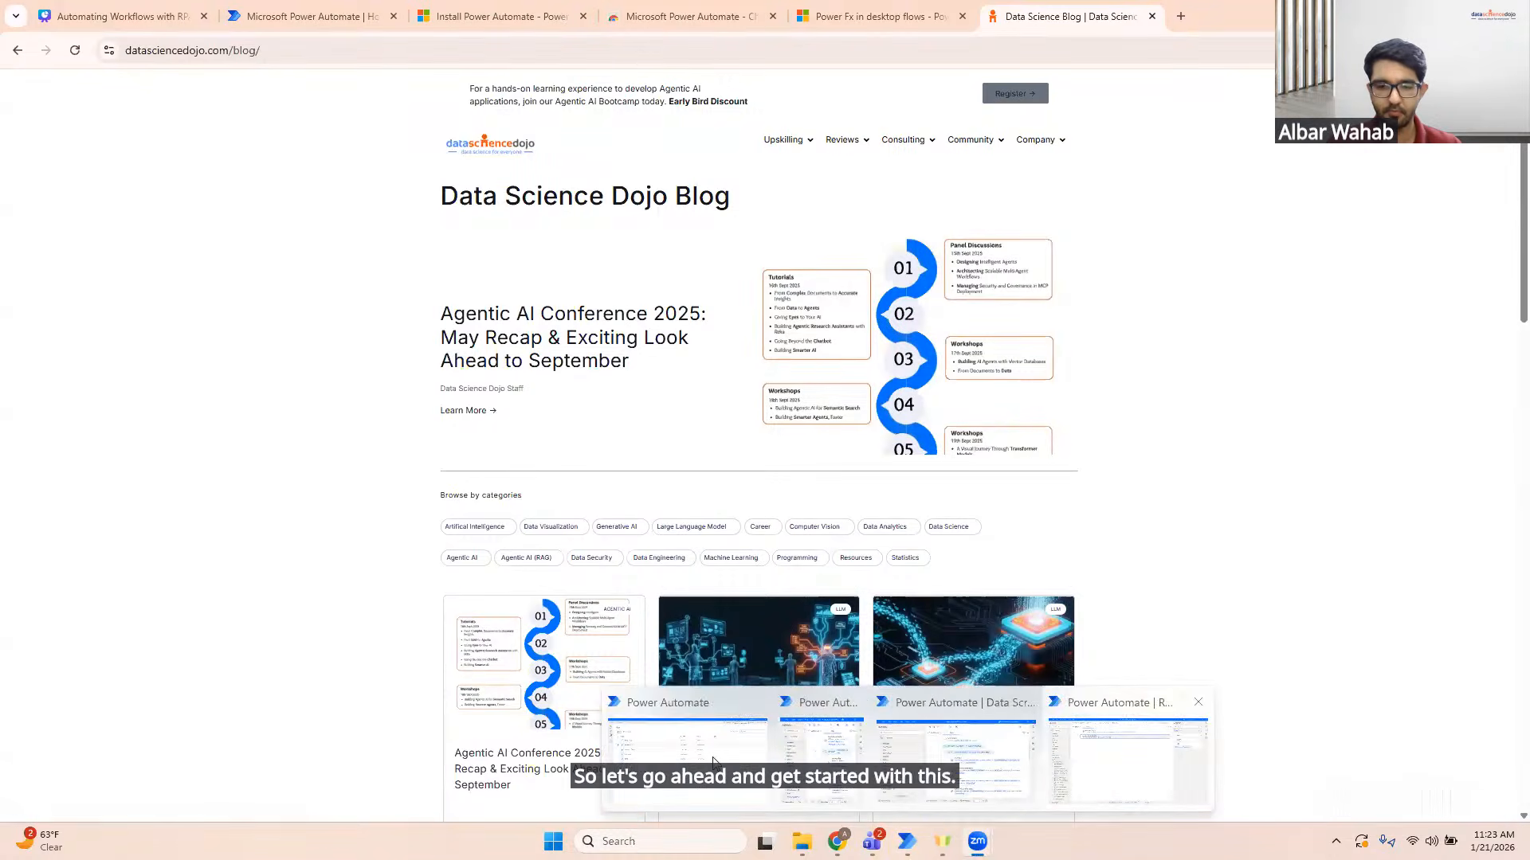
{"action": "left_click", "coordinate": [683, 759]}
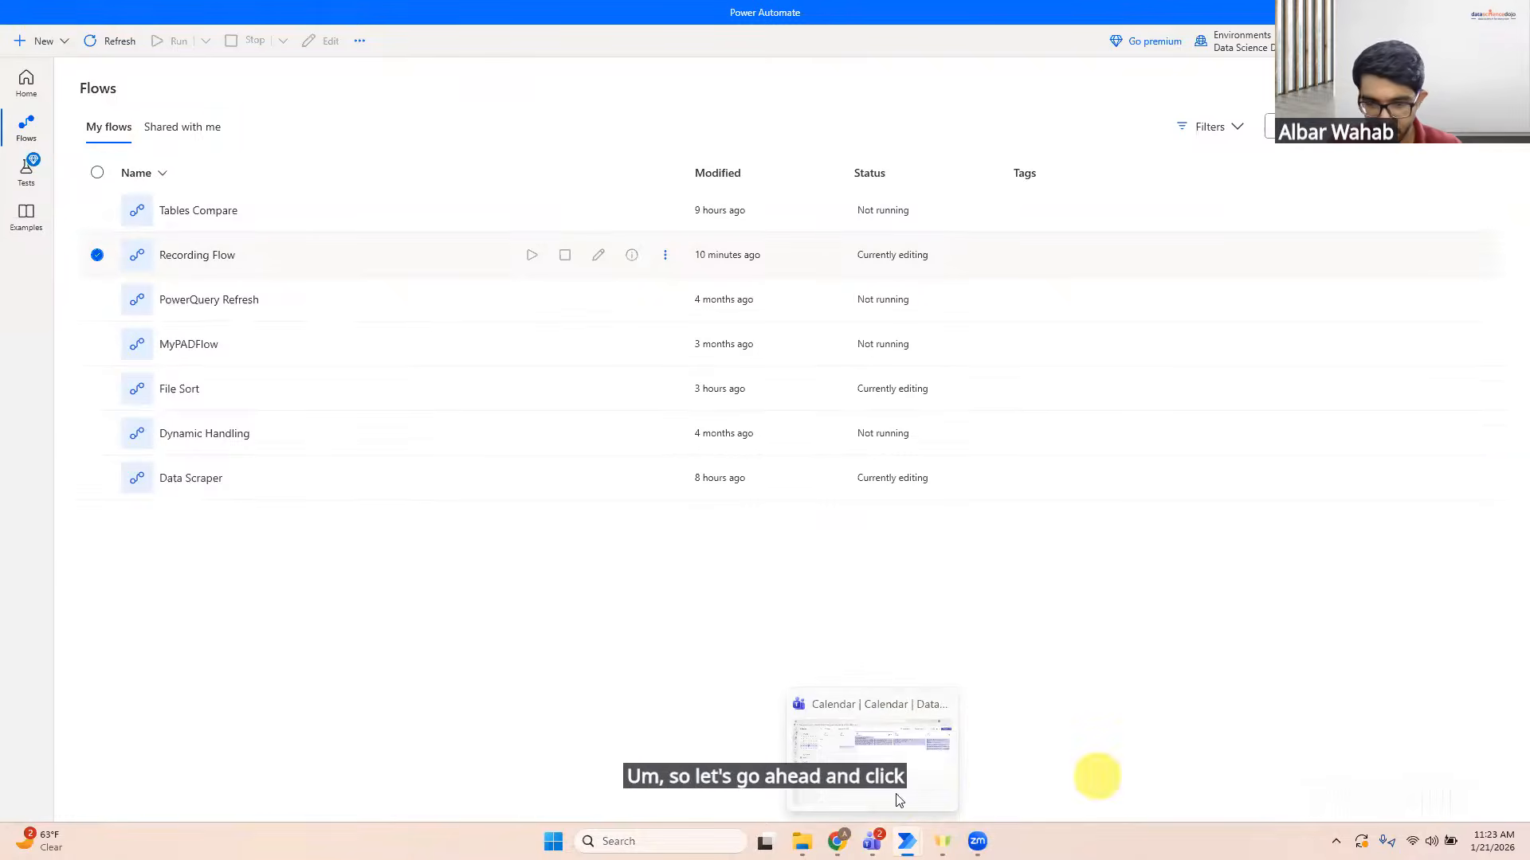
{"action": "left_click", "coordinate": [870, 844]}
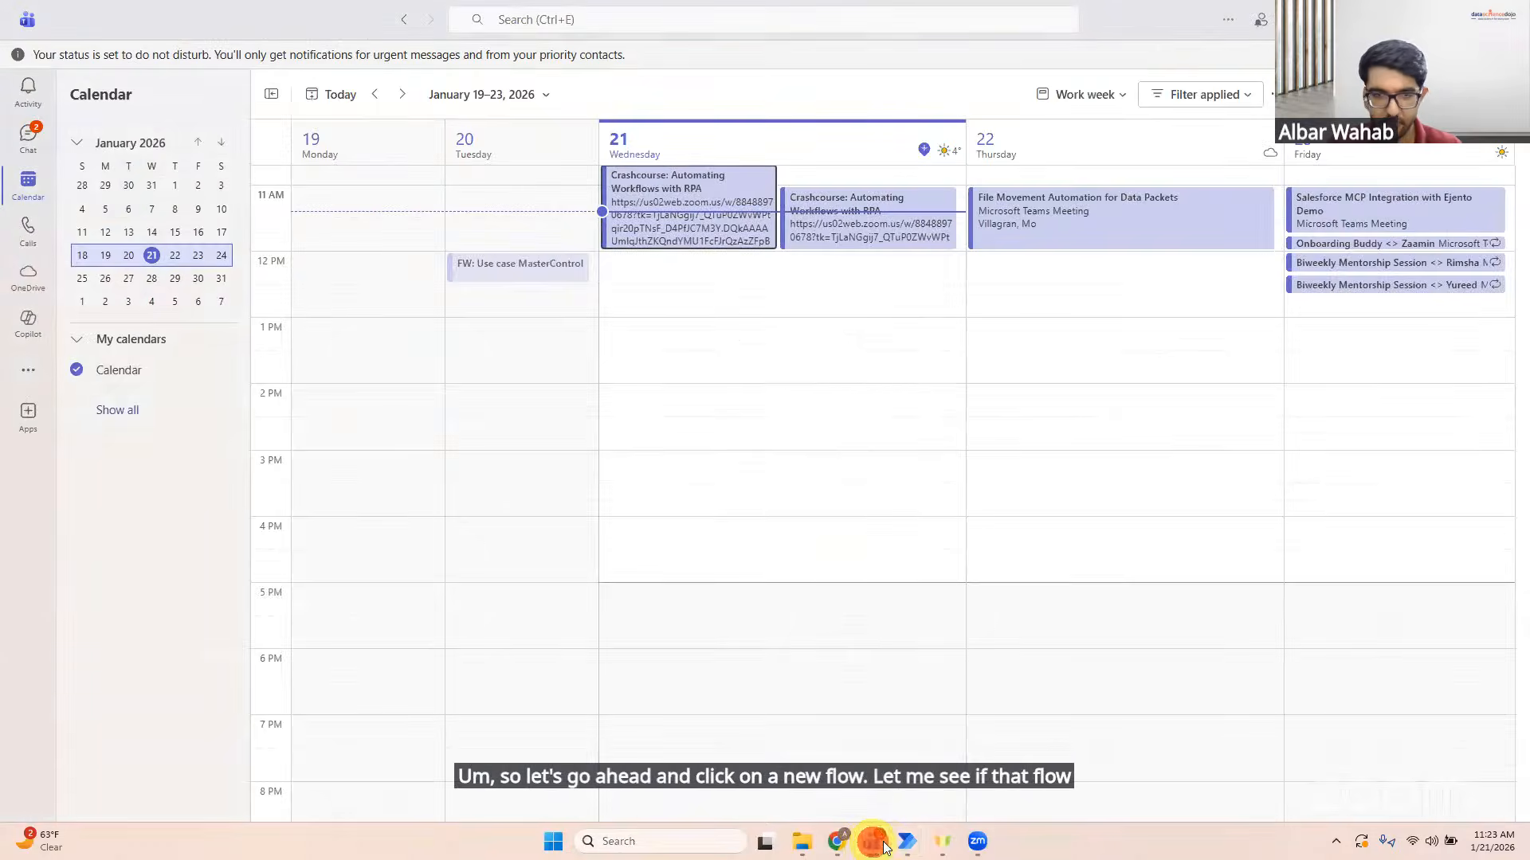
{"action": "left_click", "coordinate": [907, 841]}
{"action": "left_click", "coordinate": [1157, 780]}
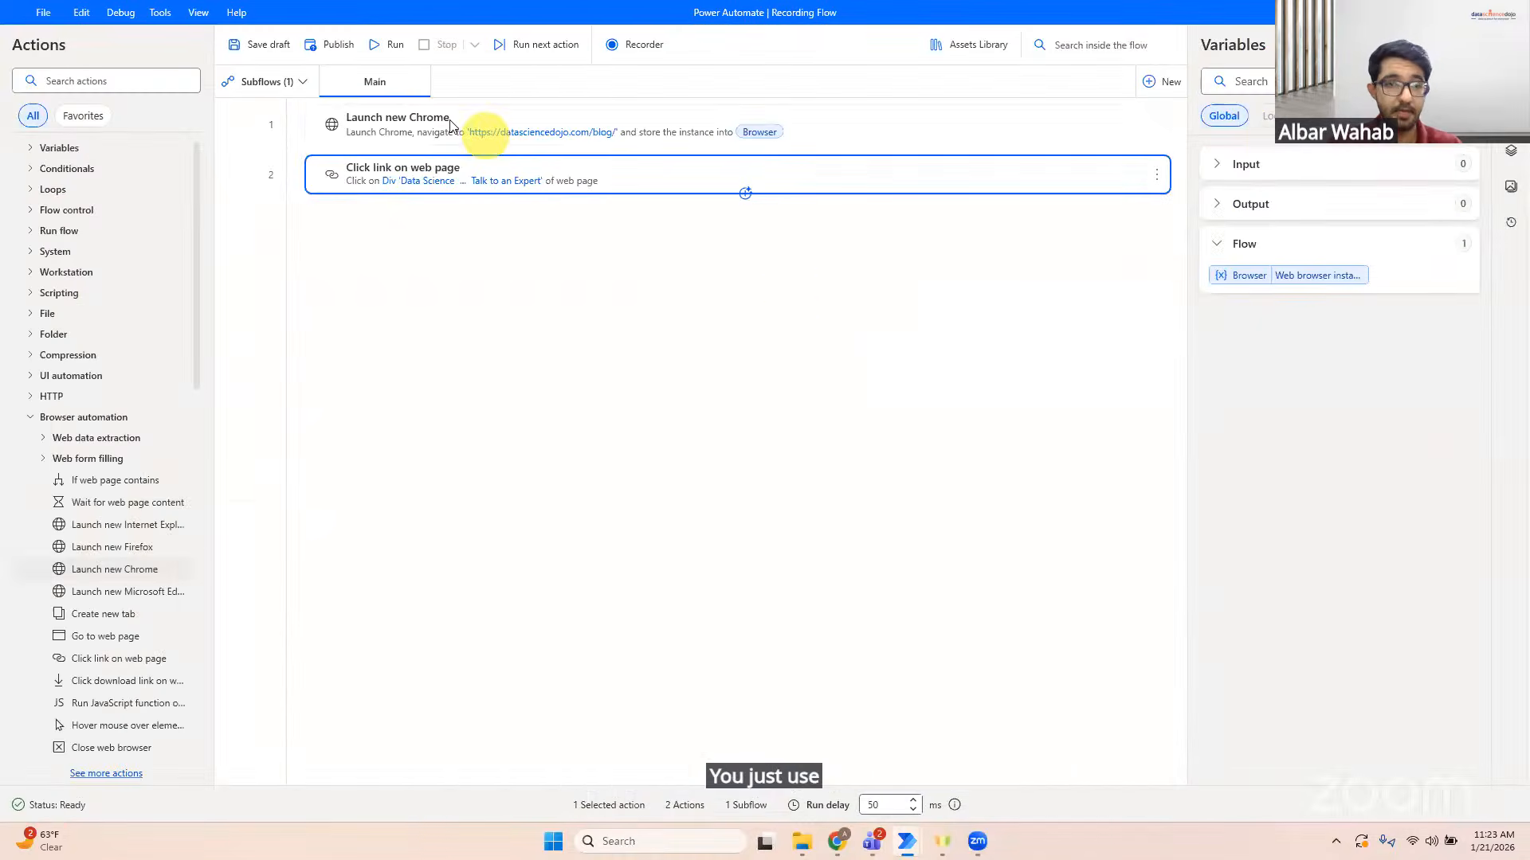
Step: Delete the existing Launch new Chrome and Click link on web page actions from the Main subflow
{"action": "left_click", "coordinate": [476, 124], "text": "ctrl"}
{"action": "right_click", "coordinate": [419, 178]}
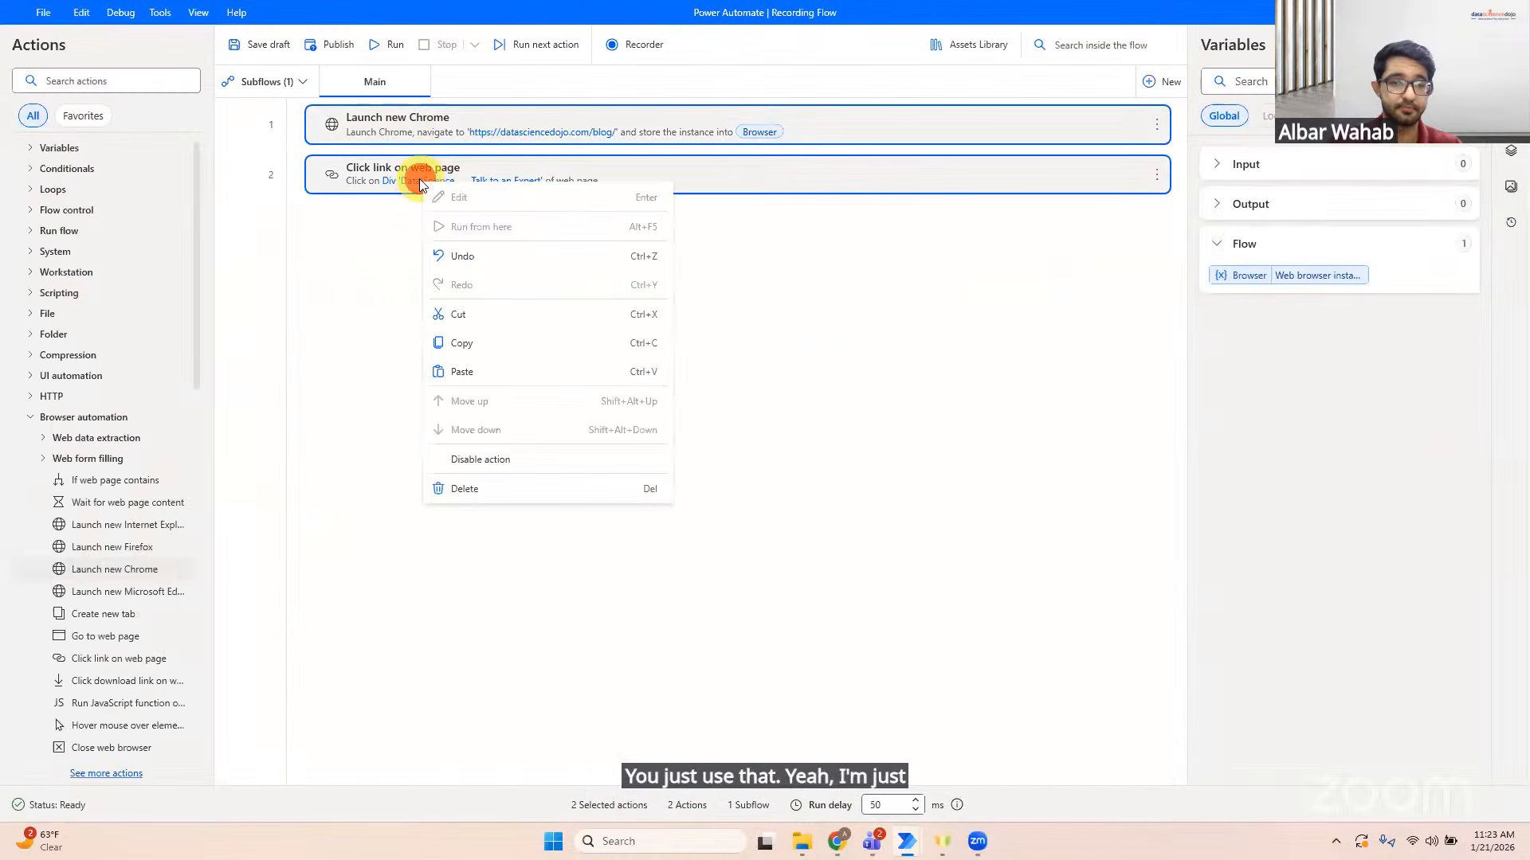
{"action": "left_click", "coordinate": [513, 489]}
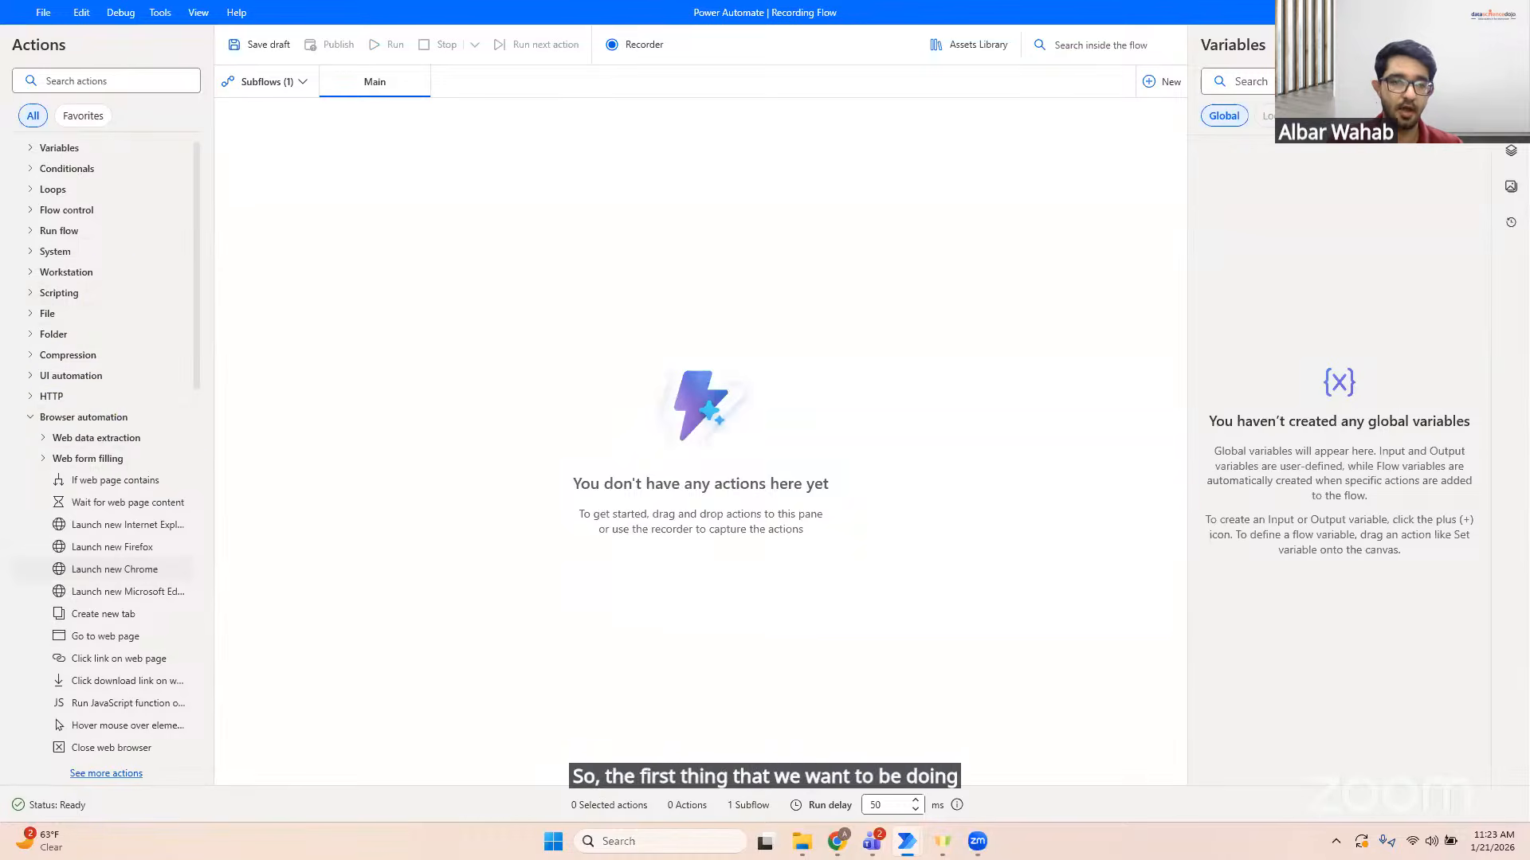
{"action": "left_click_drag", "start_coordinate": [115, 567], "coordinate": [572, 250]}
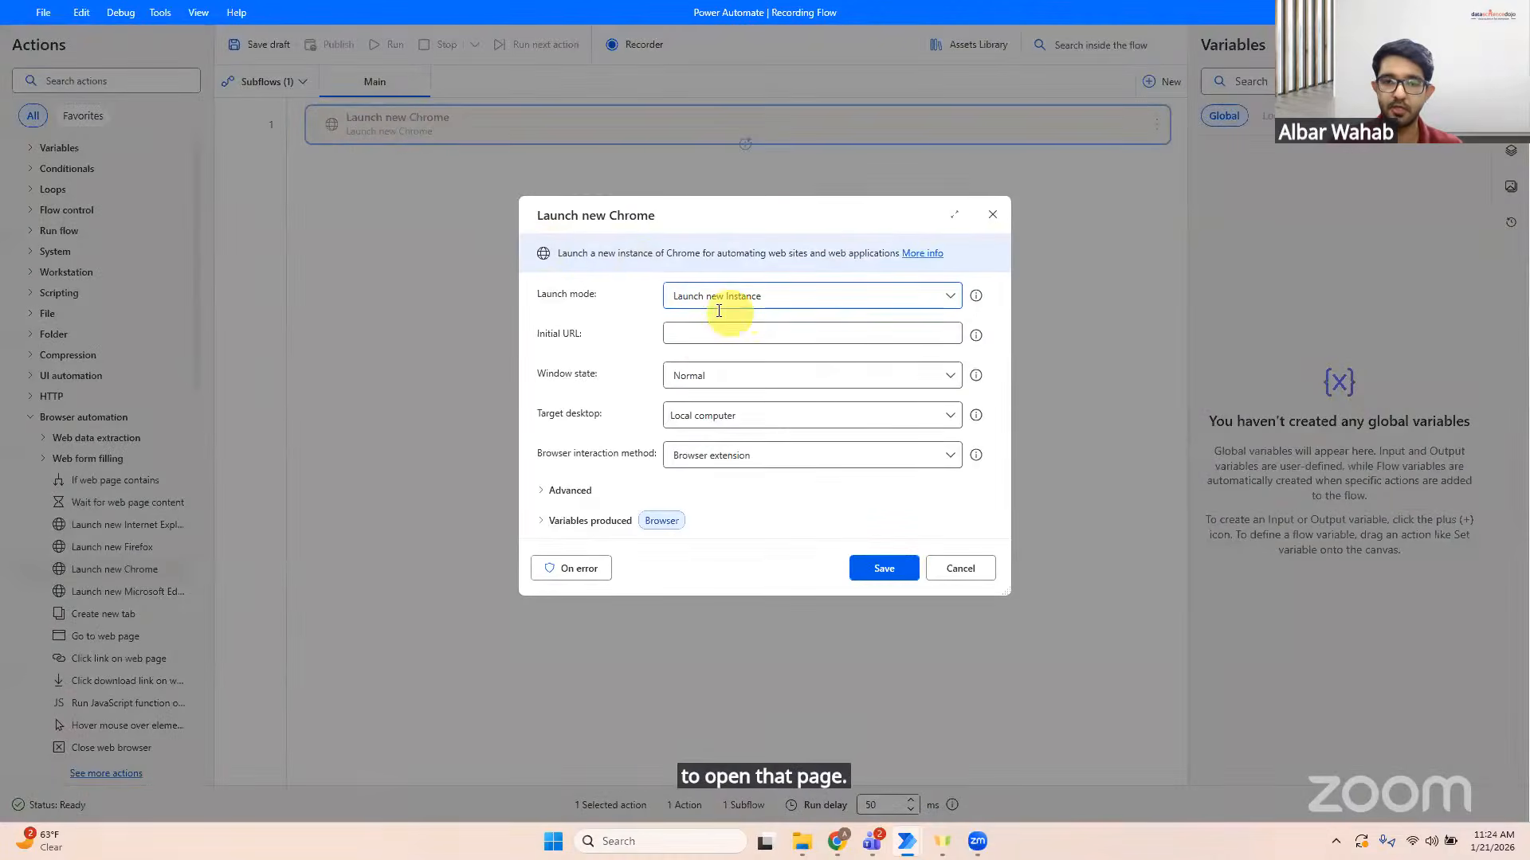
{"action": "left_click", "coordinate": [703, 335]}
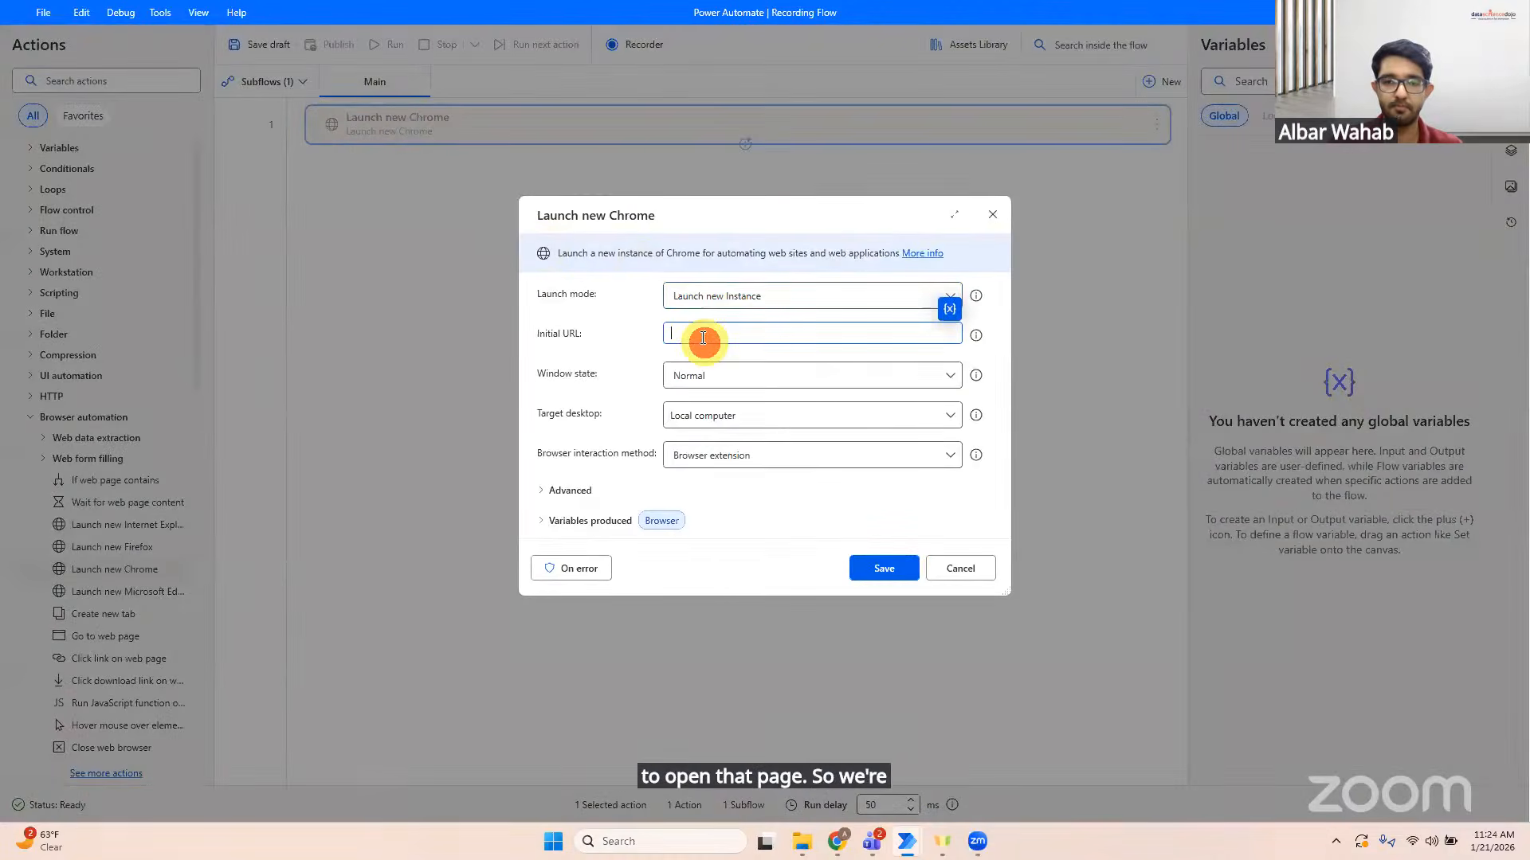
{"action": "left_click", "coordinate": [835, 373]}
{"action": "left_click", "coordinate": [733, 420]}
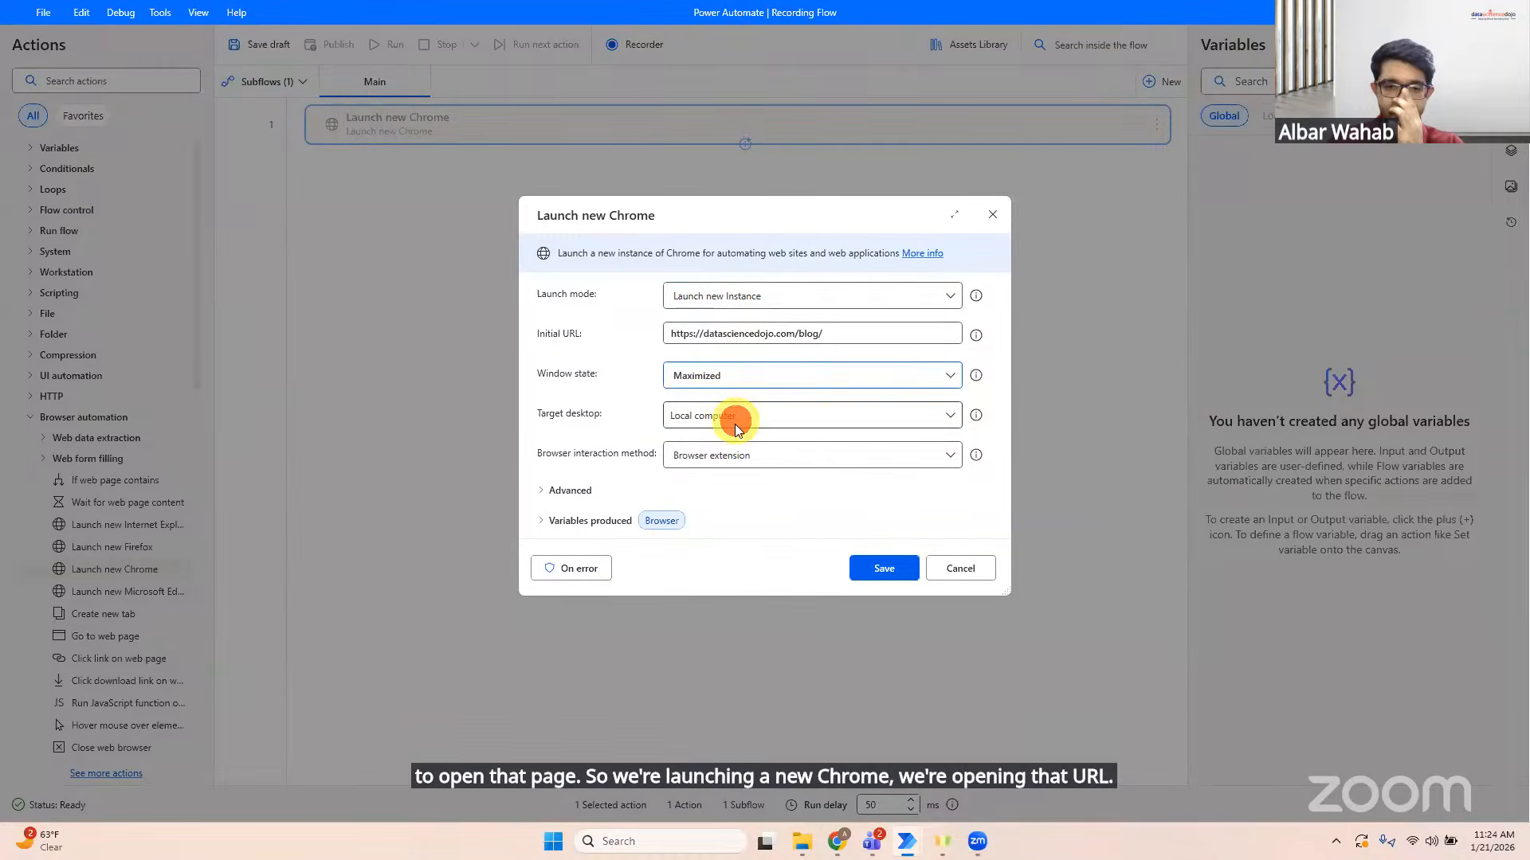
{"action": "left_click", "coordinate": [882, 566]}
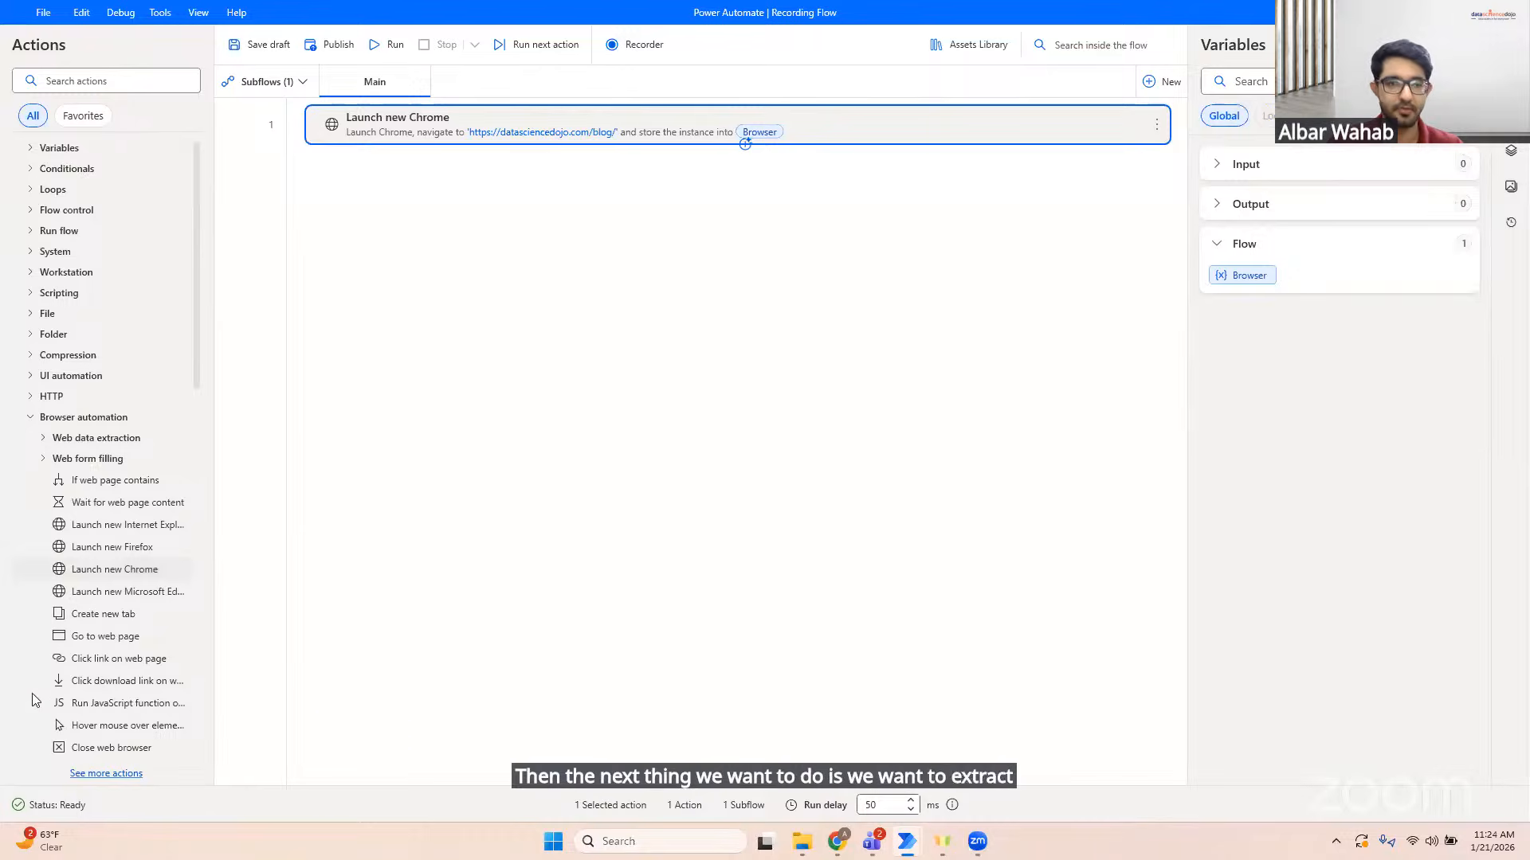
Step: Expand the Web data extraction actions, view the settings of Extract data from web page, and close them without adding the action
{"action": "left_click_drag", "start_coordinate": [197, 344], "coordinate": [198, 400]}
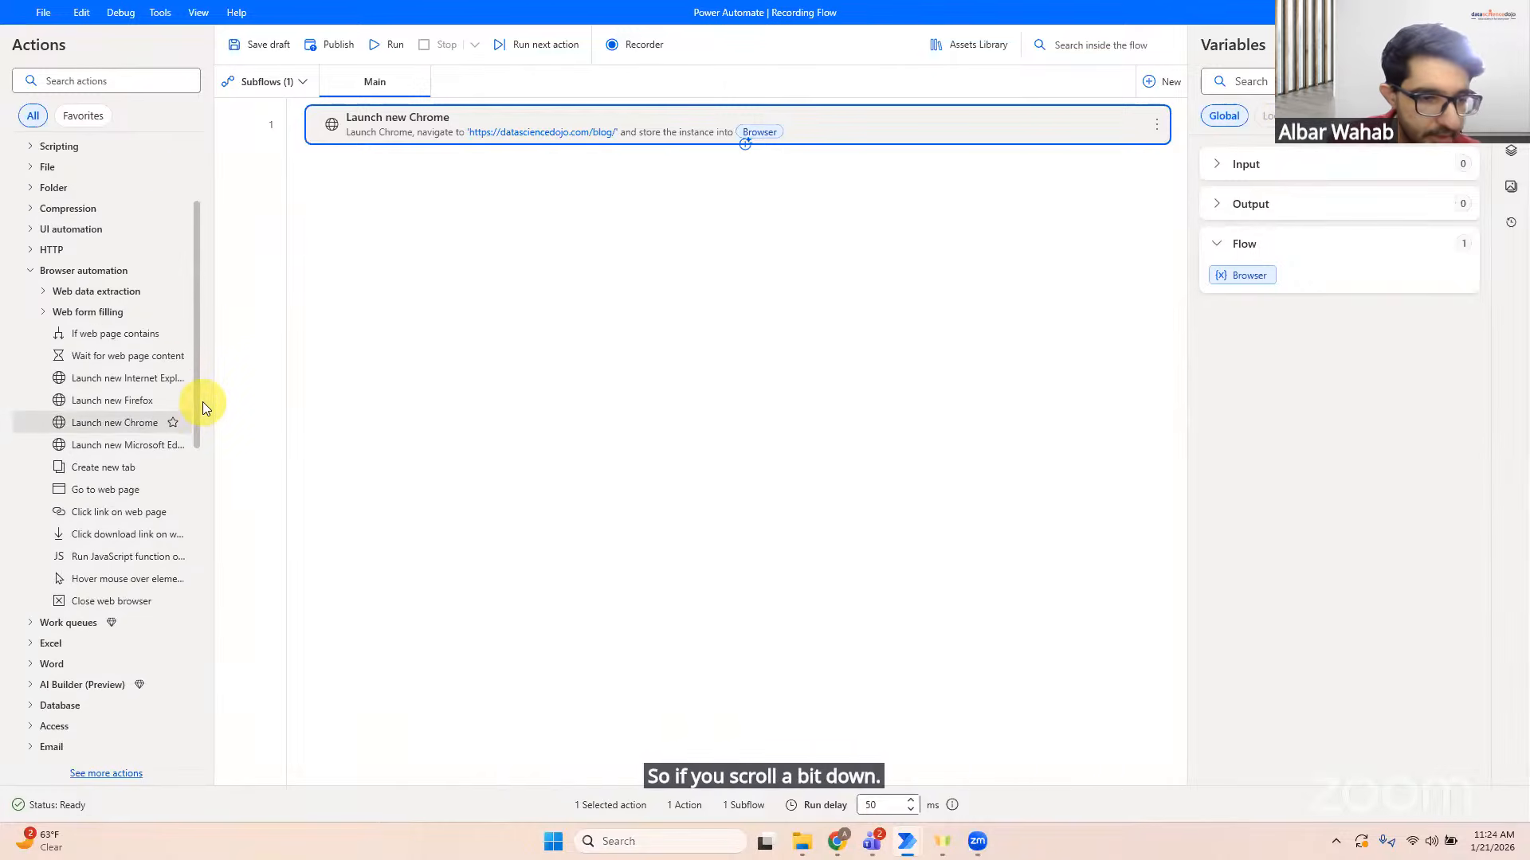
{"action": "left_click", "coordinate": [43, 292]}
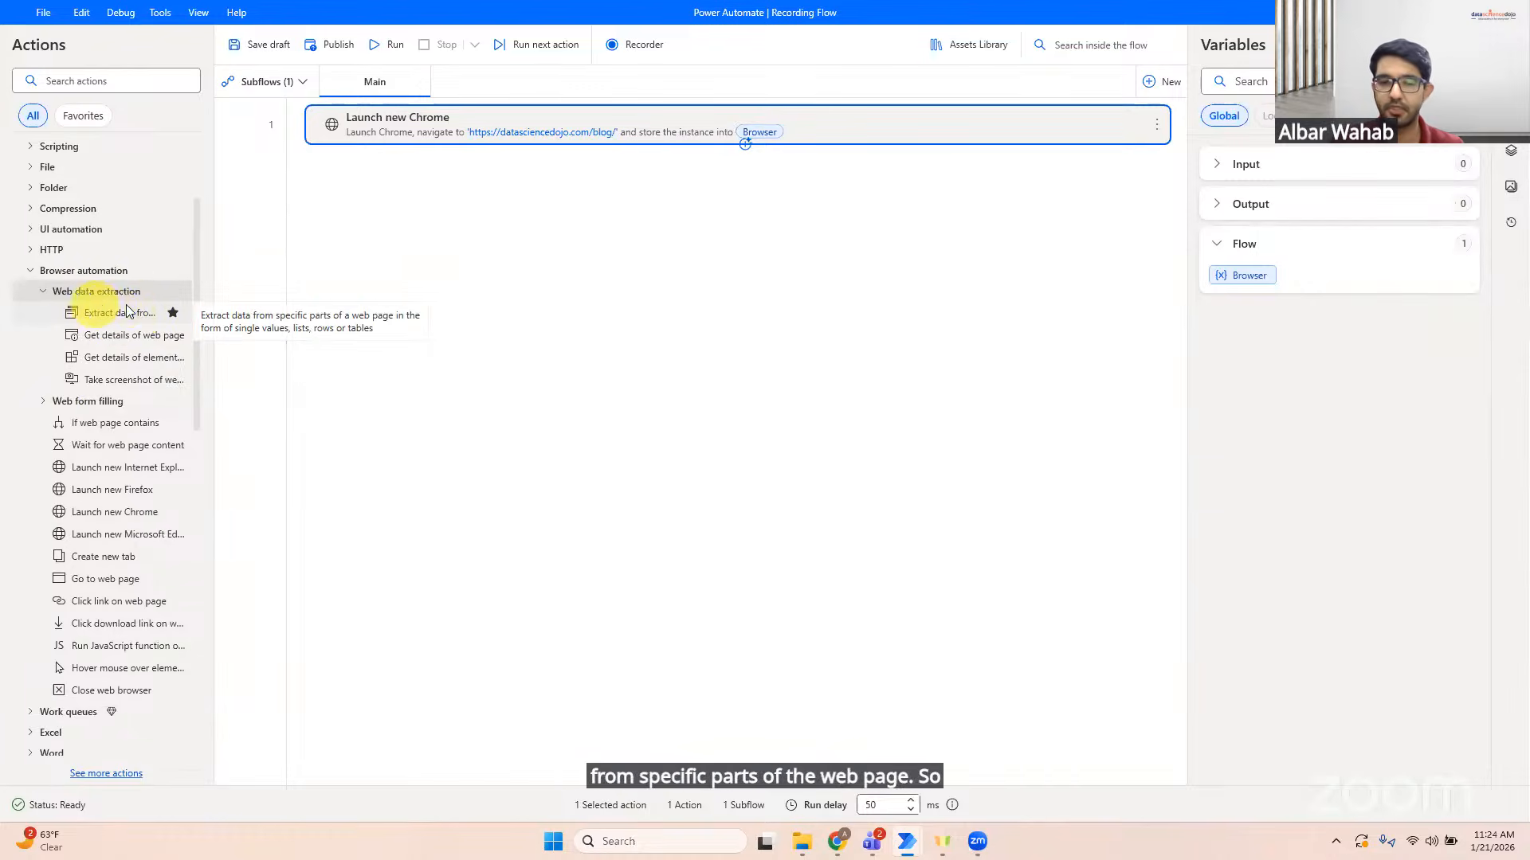
{"action": "left_click_drag", "start_coordinate": [112, 307], "coordinate": [571, 281]}
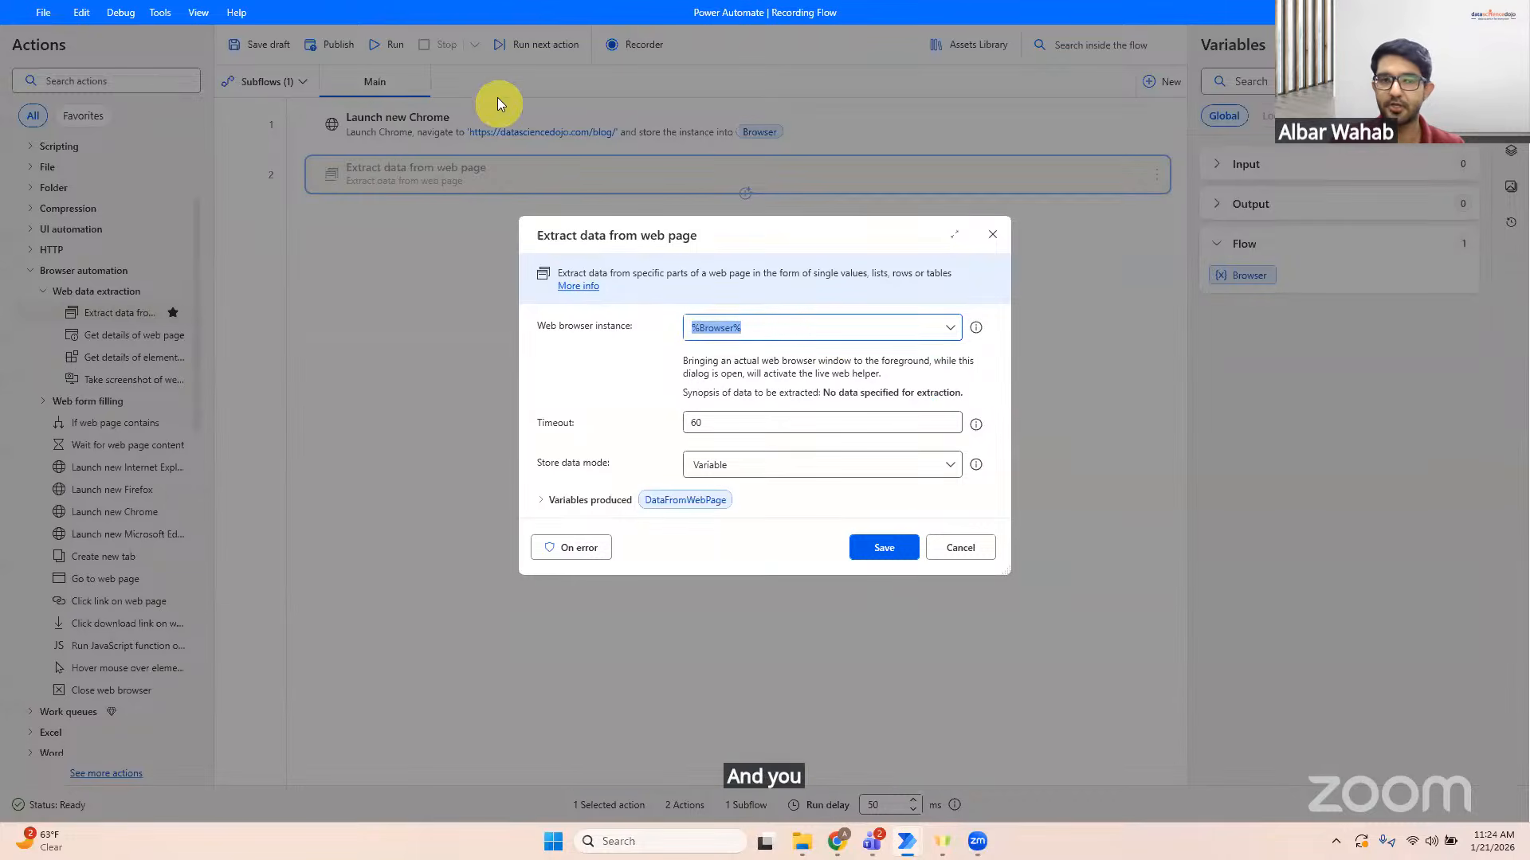
{"action": "left_click", "coordinate": [992, 234]}
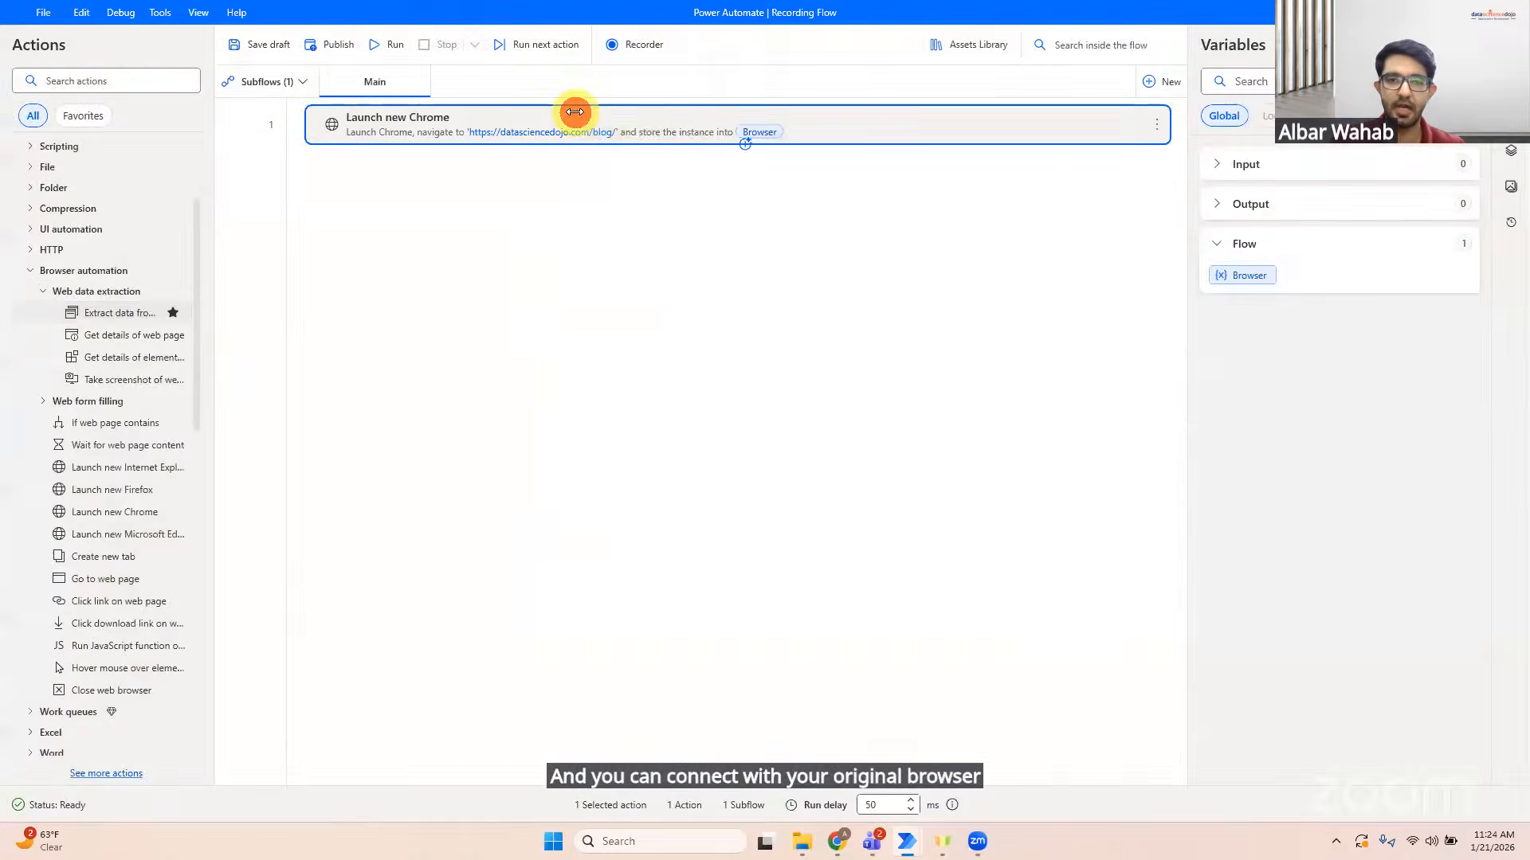
Step: Review the Launch new Chrome action's settings and its produced Browser variable, and close them without changes
{"action": "right_click", "coordinate": [575, 112]}
{"action": "left_click", "coordinate": [620, 128]}
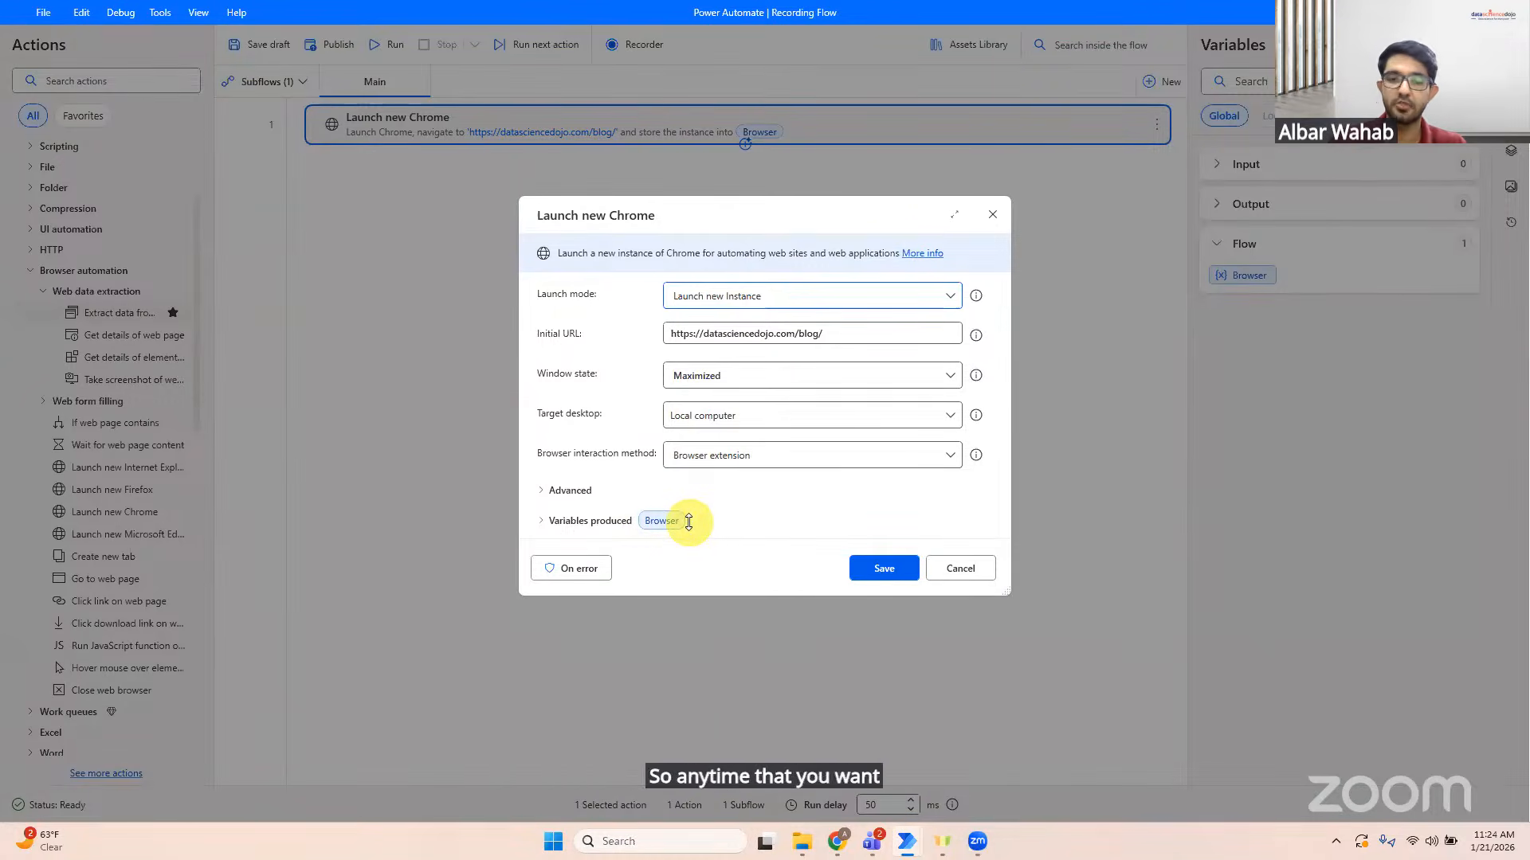
{"action": "left_click", "coordinate": [968, 572]}
Step: Add an Extract data from web page action using %Browser% and bring the separate Chrome blog window forward for the live web helper
{"action": "left_click_drag", "start_coordinate": [114, 320], "coordinate": [605, 272]}
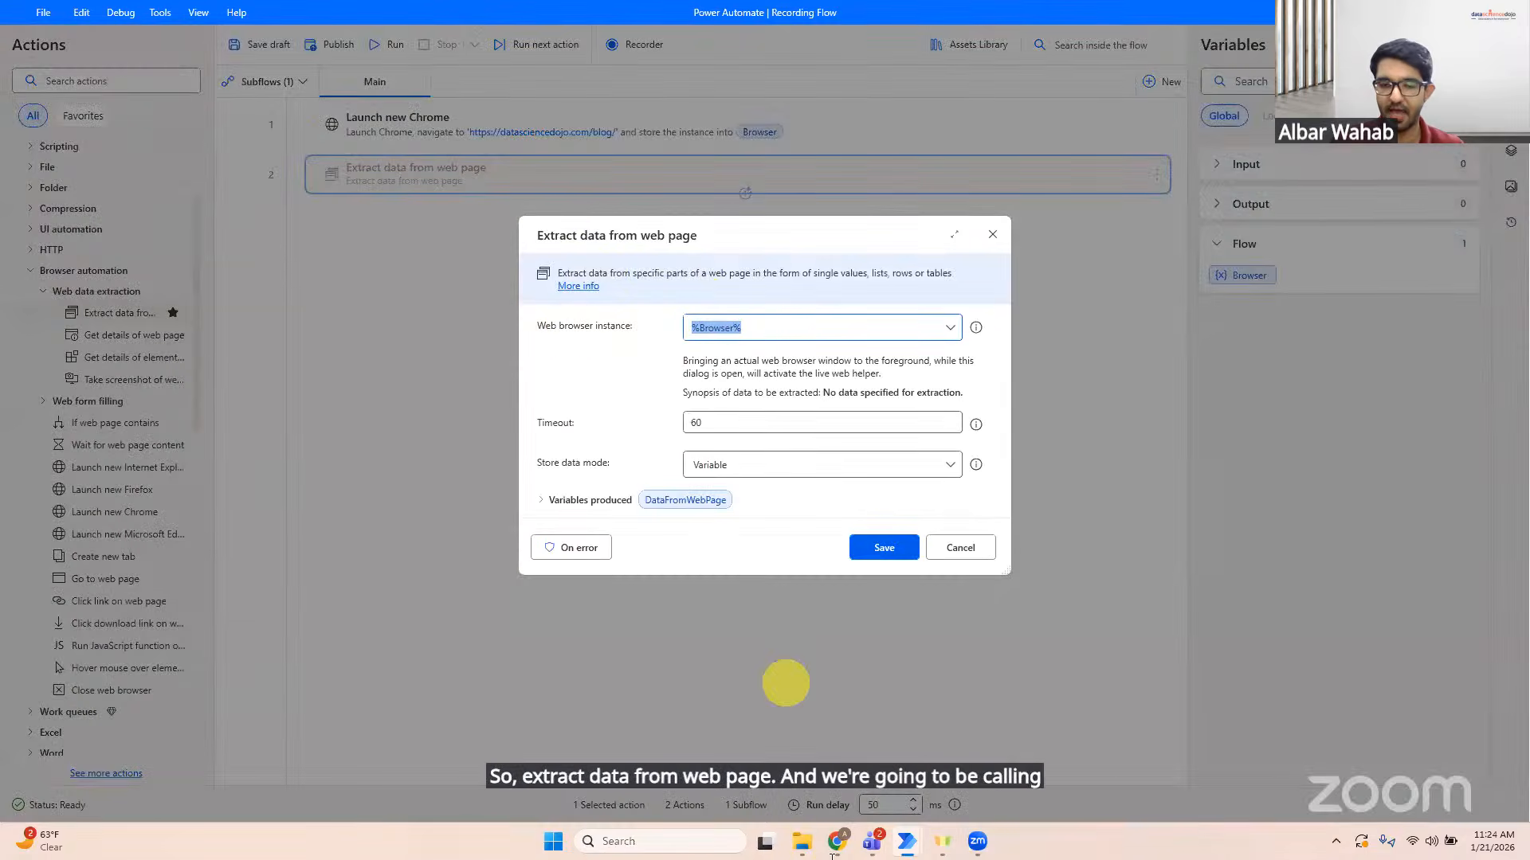
{"action": "mouse_move", "coordinate": [835, 846]}
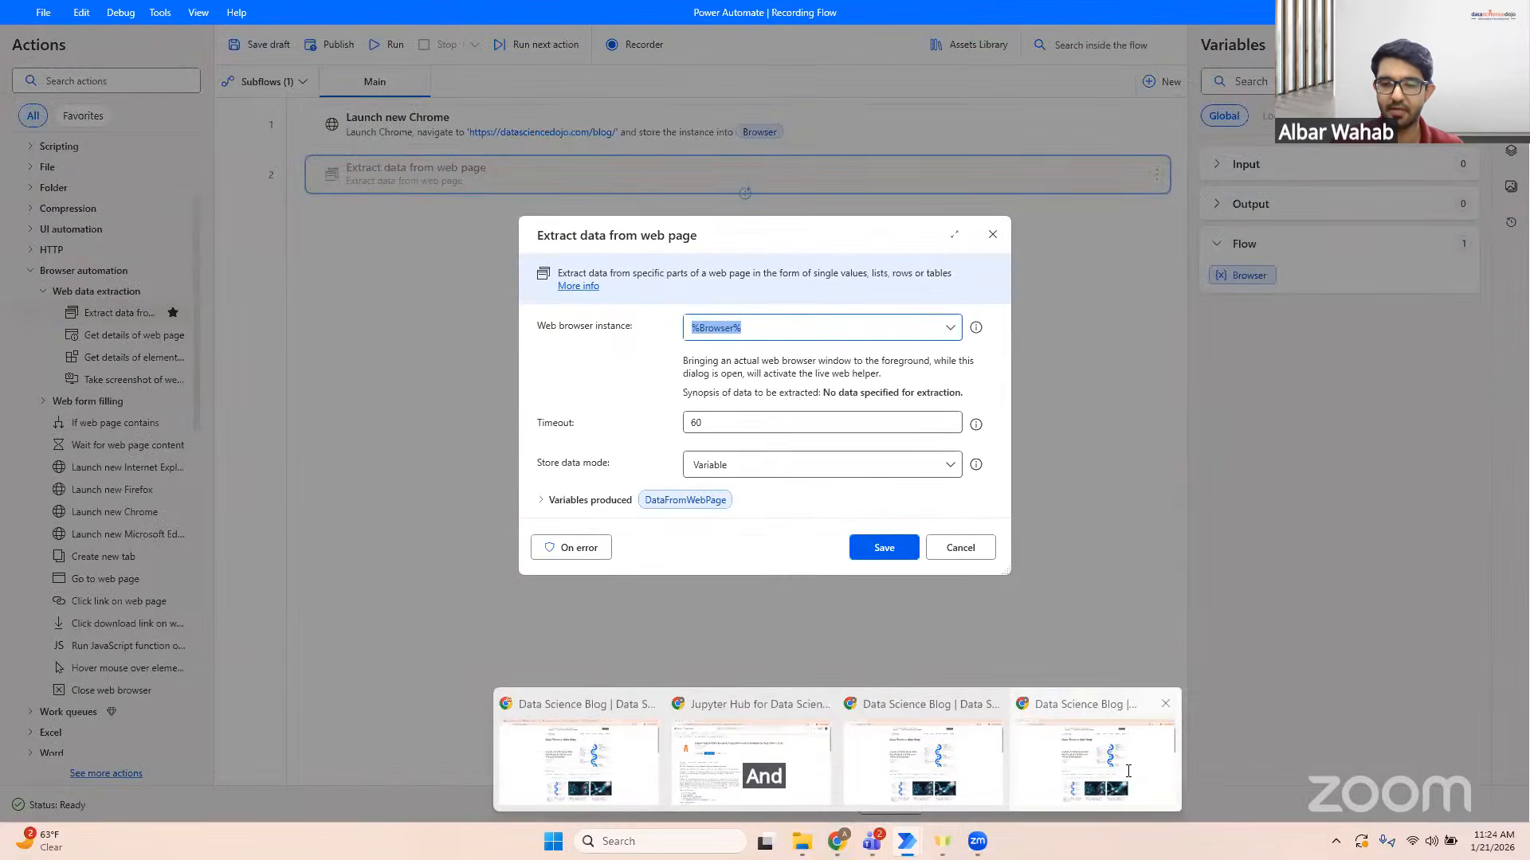
{"action": "left_click", "coordinate": [1112, 771]}
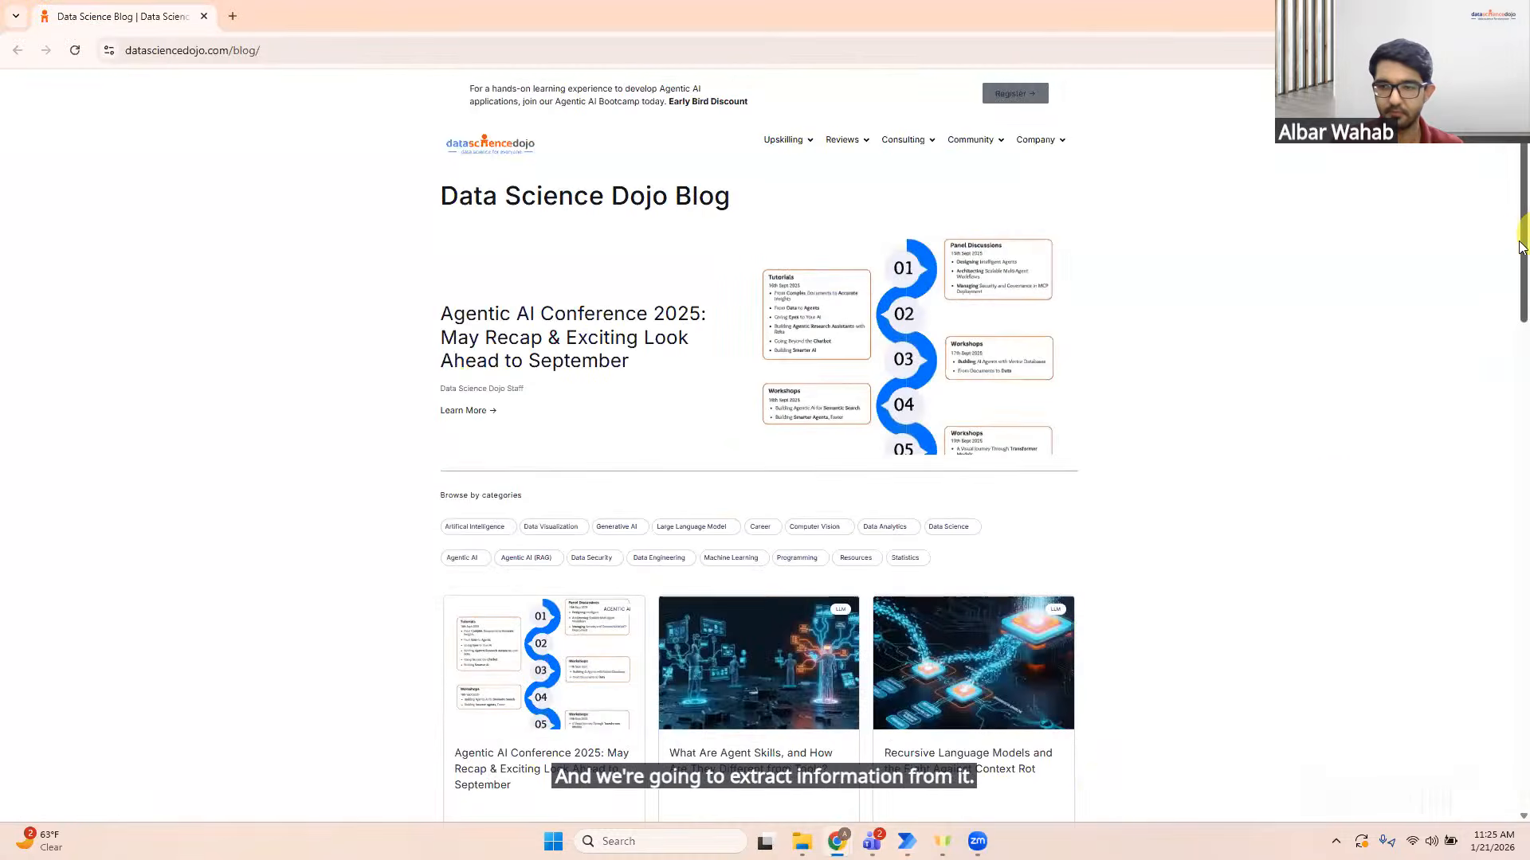
Step: Extract the Text and Href values of the first blog post title, 'Agentic AI Conference 2025', in the live web helper
{"action": "left_click_drag", "start_coordinate": [1521, 239], "coordinate": [1518, 300]}
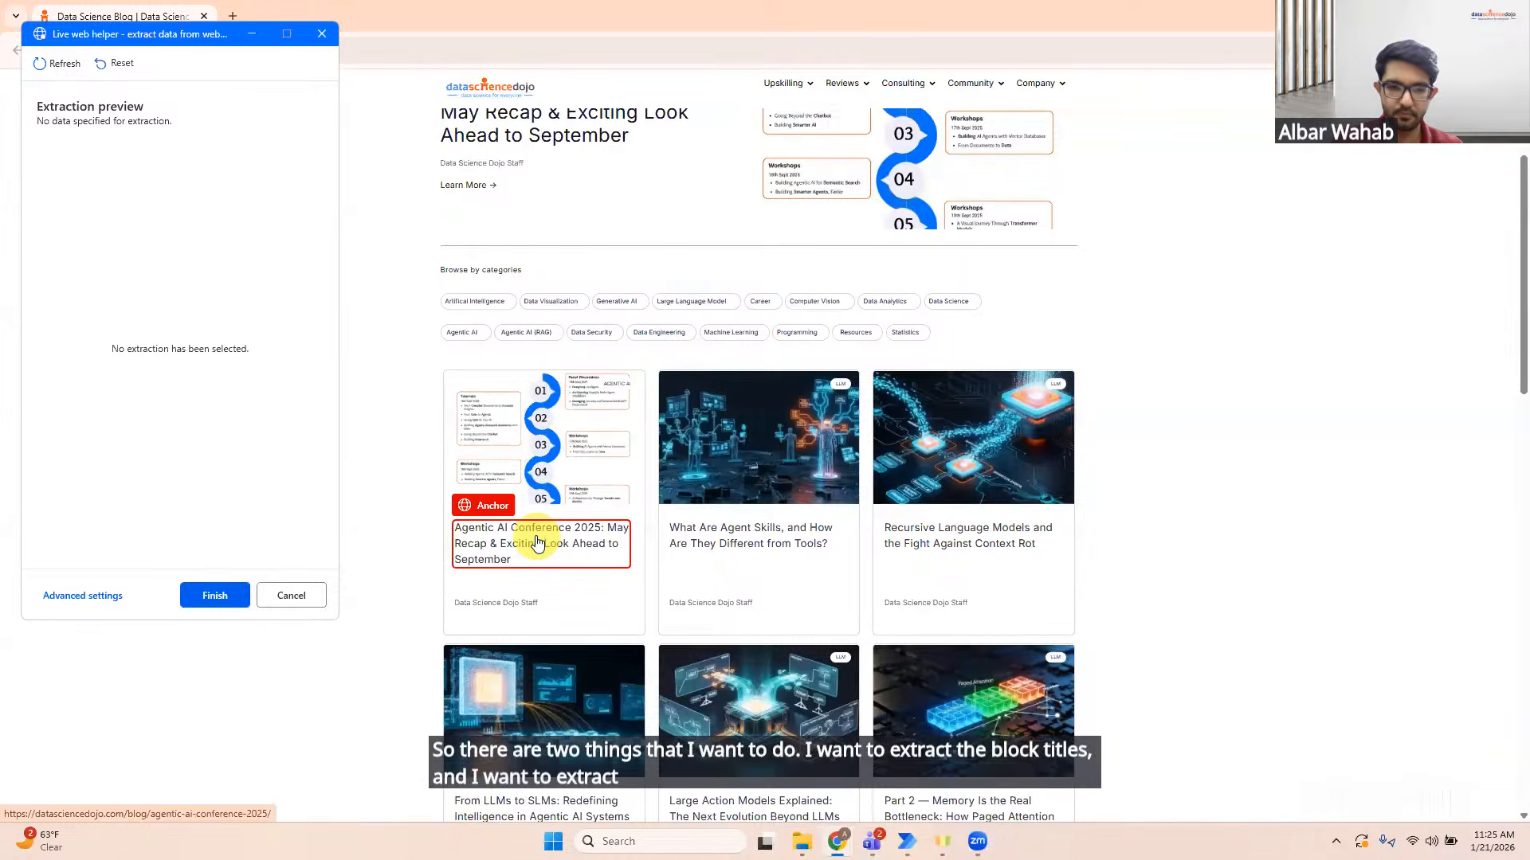
{"action": "right_click", "coordinate": [500, 546]}
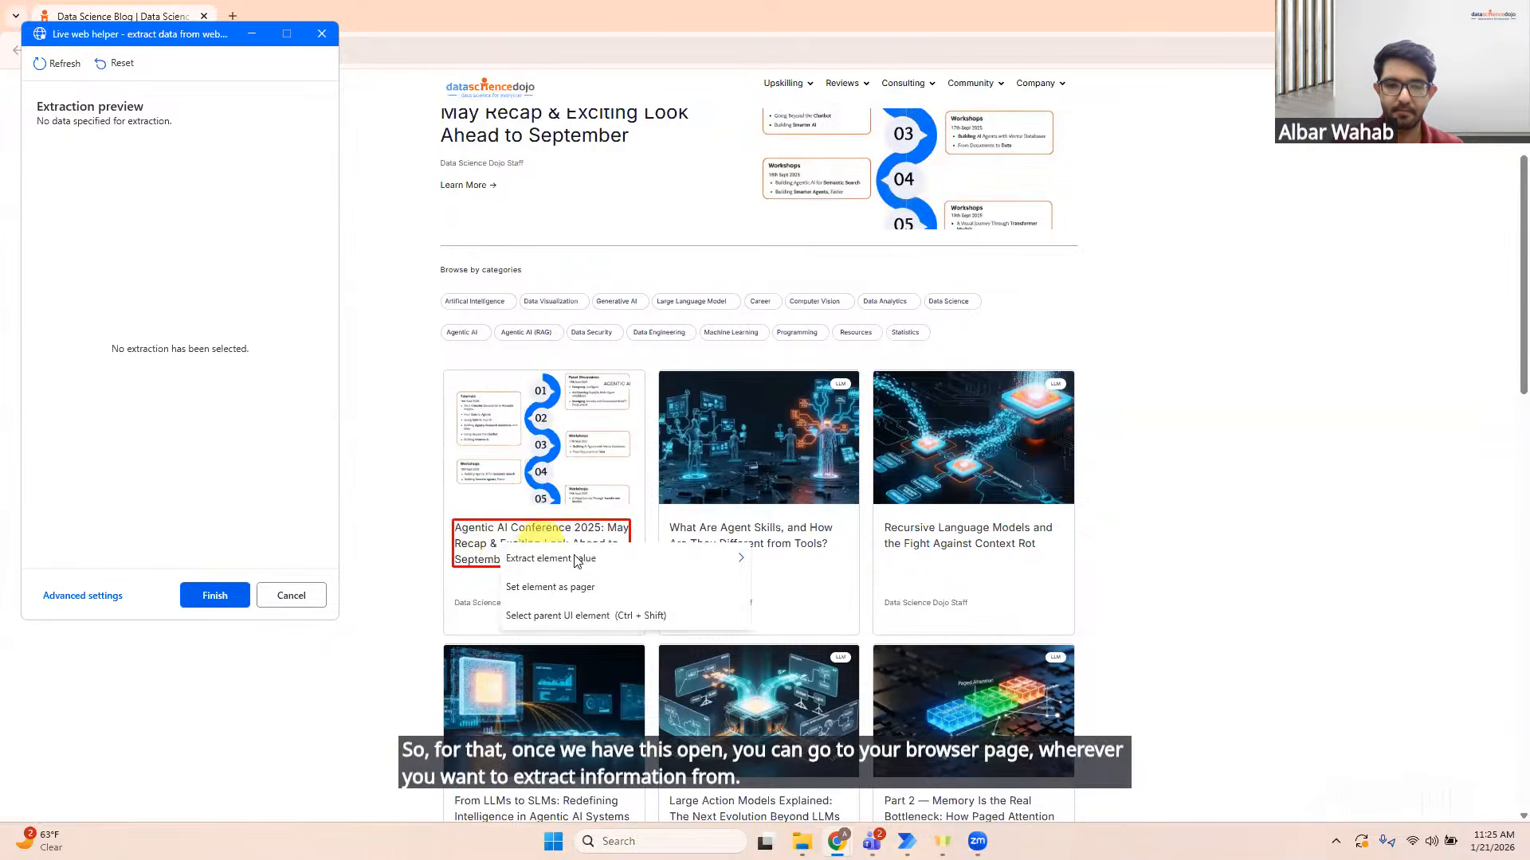
{"action": "mouse_move", "coordinate": [578, 563]}
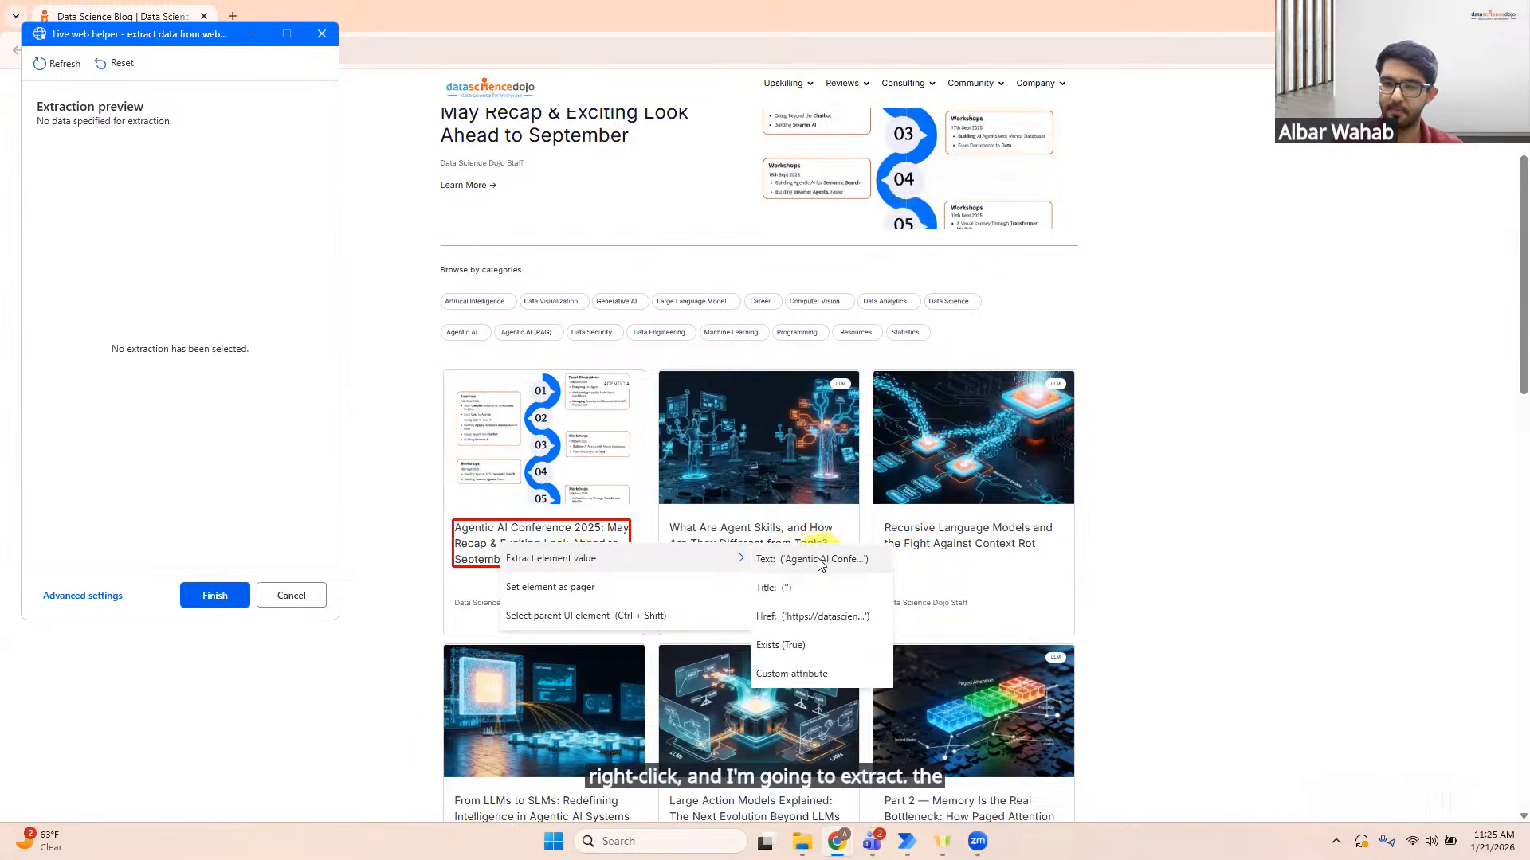
{"action": "left_click", "coordinate": [798, 562]}
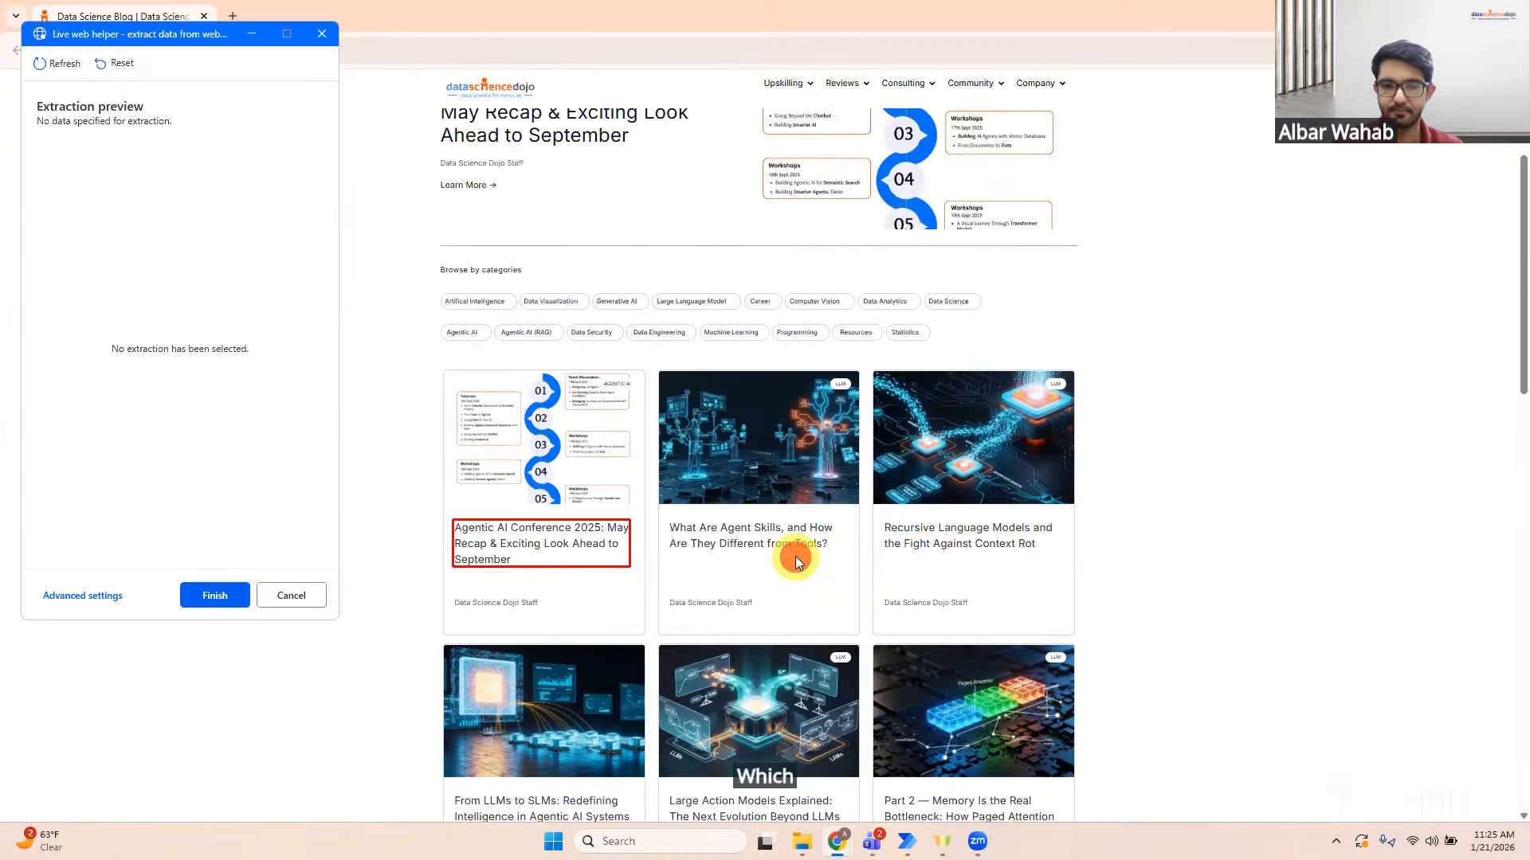
{"action": "right_click", "coordinate": [532, 540]}
{"action": "mouse_move", "coordinate": [608, 557]}
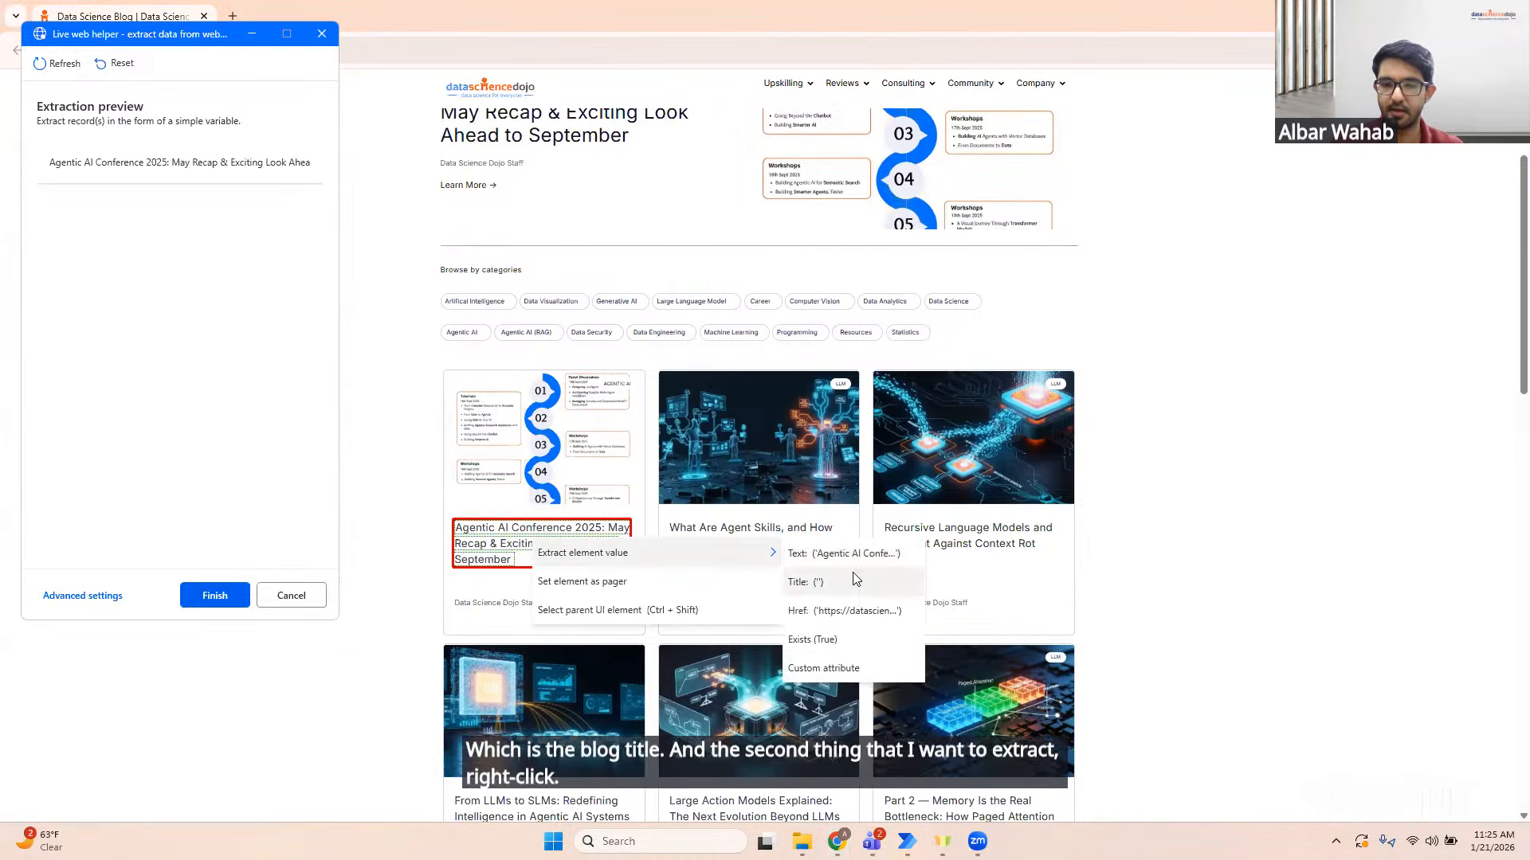
{"action": "left_click", "coordinate": [847, 615]}
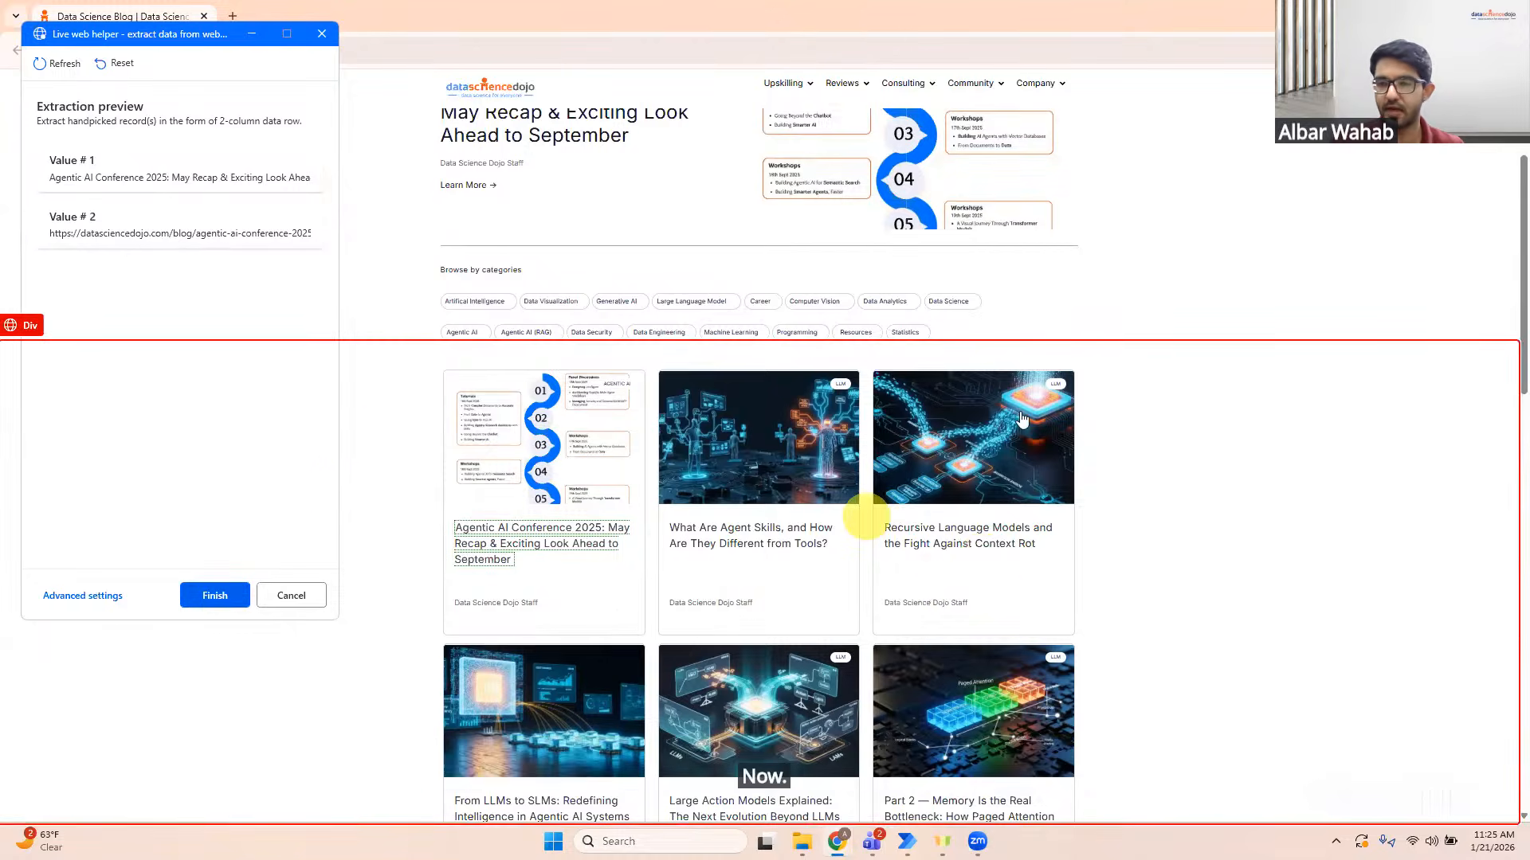
Step: Extract the Text and Href values of the 'What Are Agent Skills' post title and check which other blog titles are matched
{"action": "right_click", "coordinate": [771, 537]}
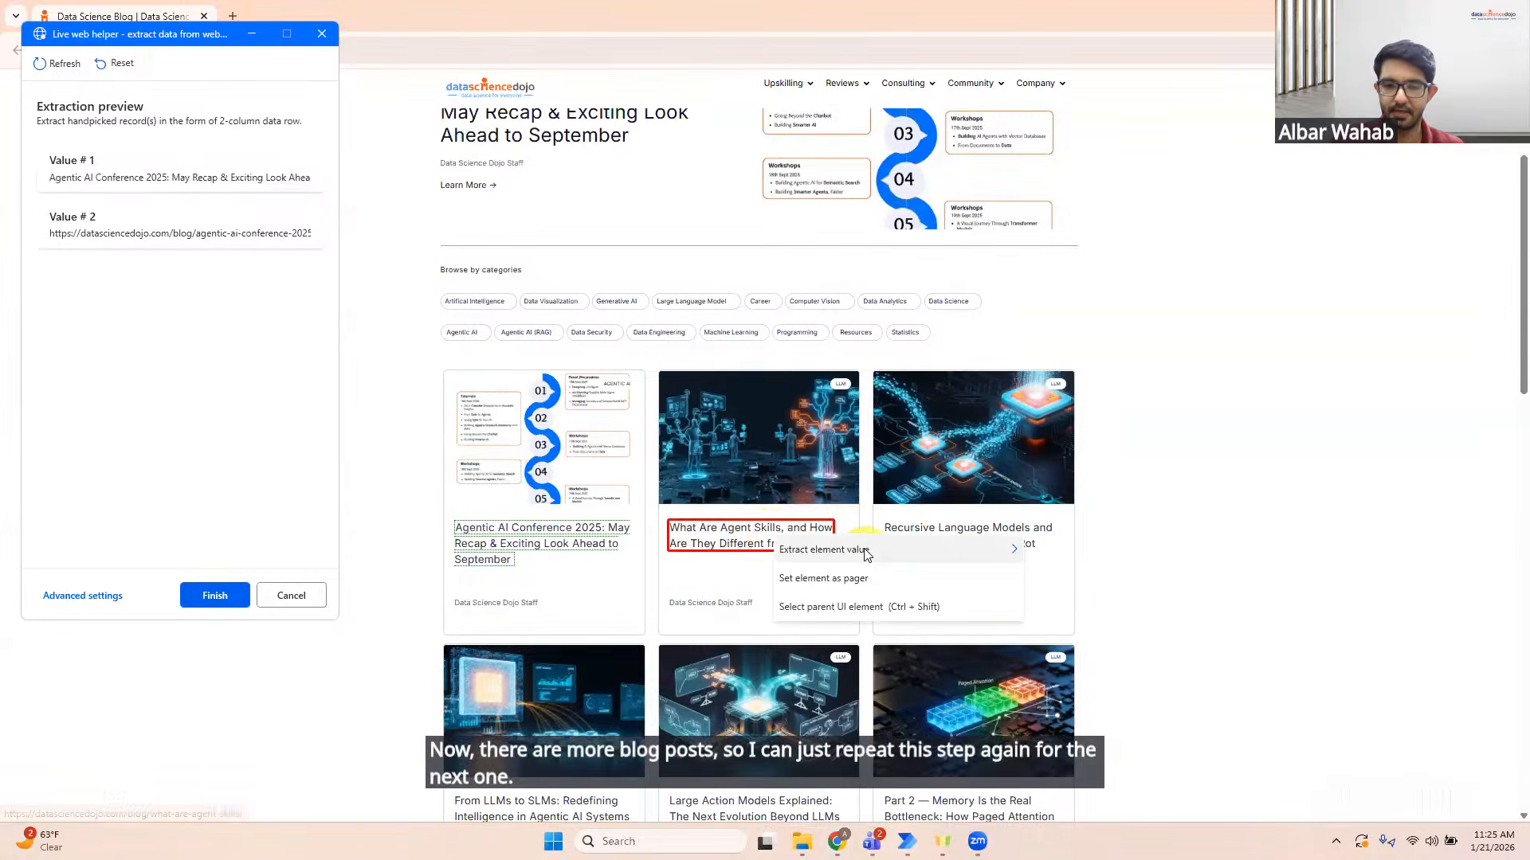
{"action": "mouse_move", "coordinate": [996, 550]}
{"action": "left_click", "coordinate": [1100, 550]}
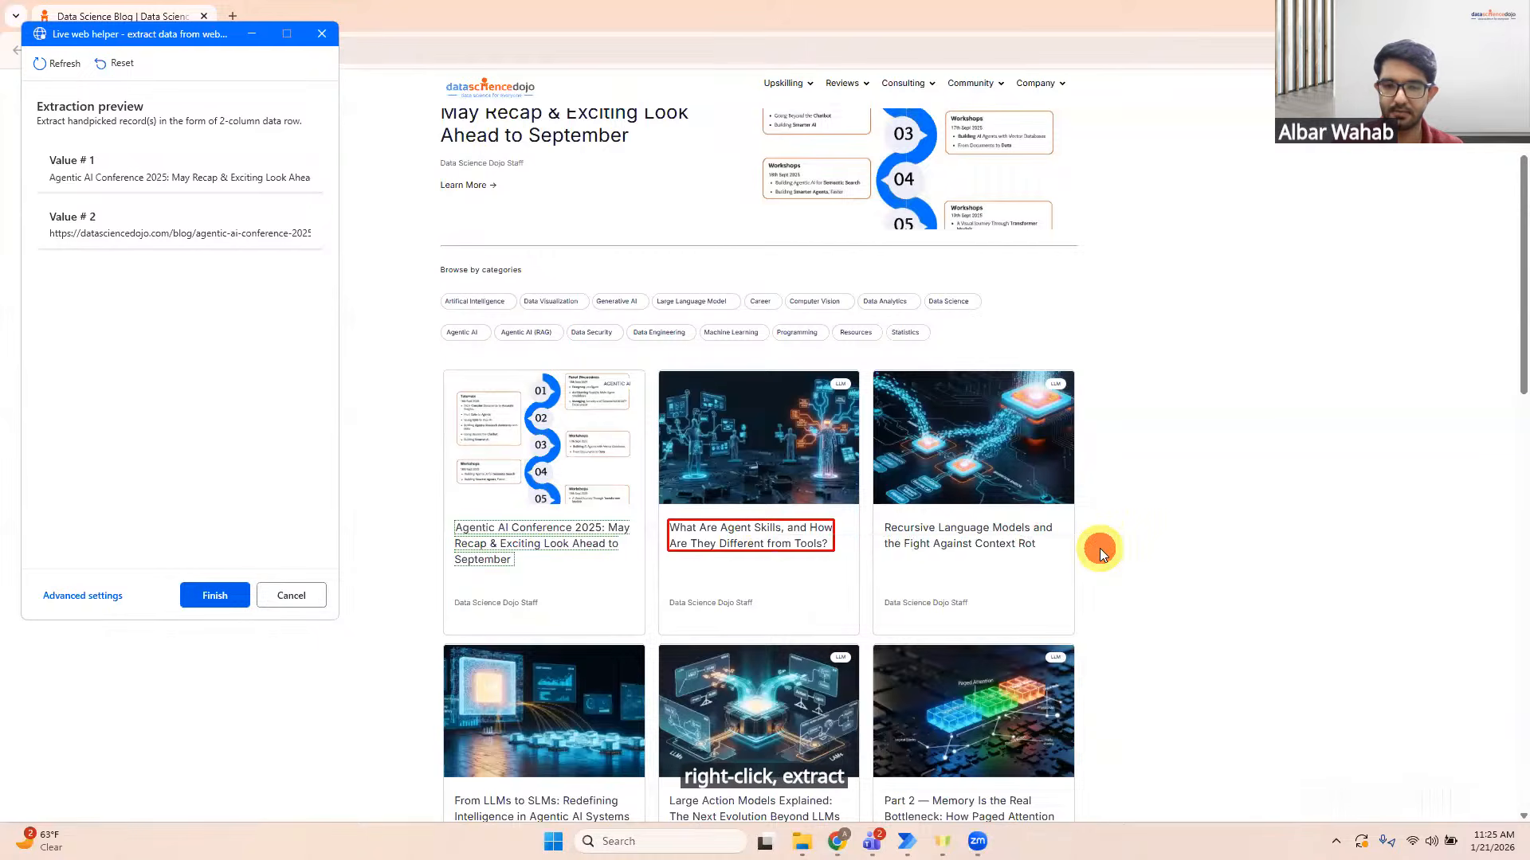
{"action": "right_click", "coordinate": [753, 544]}
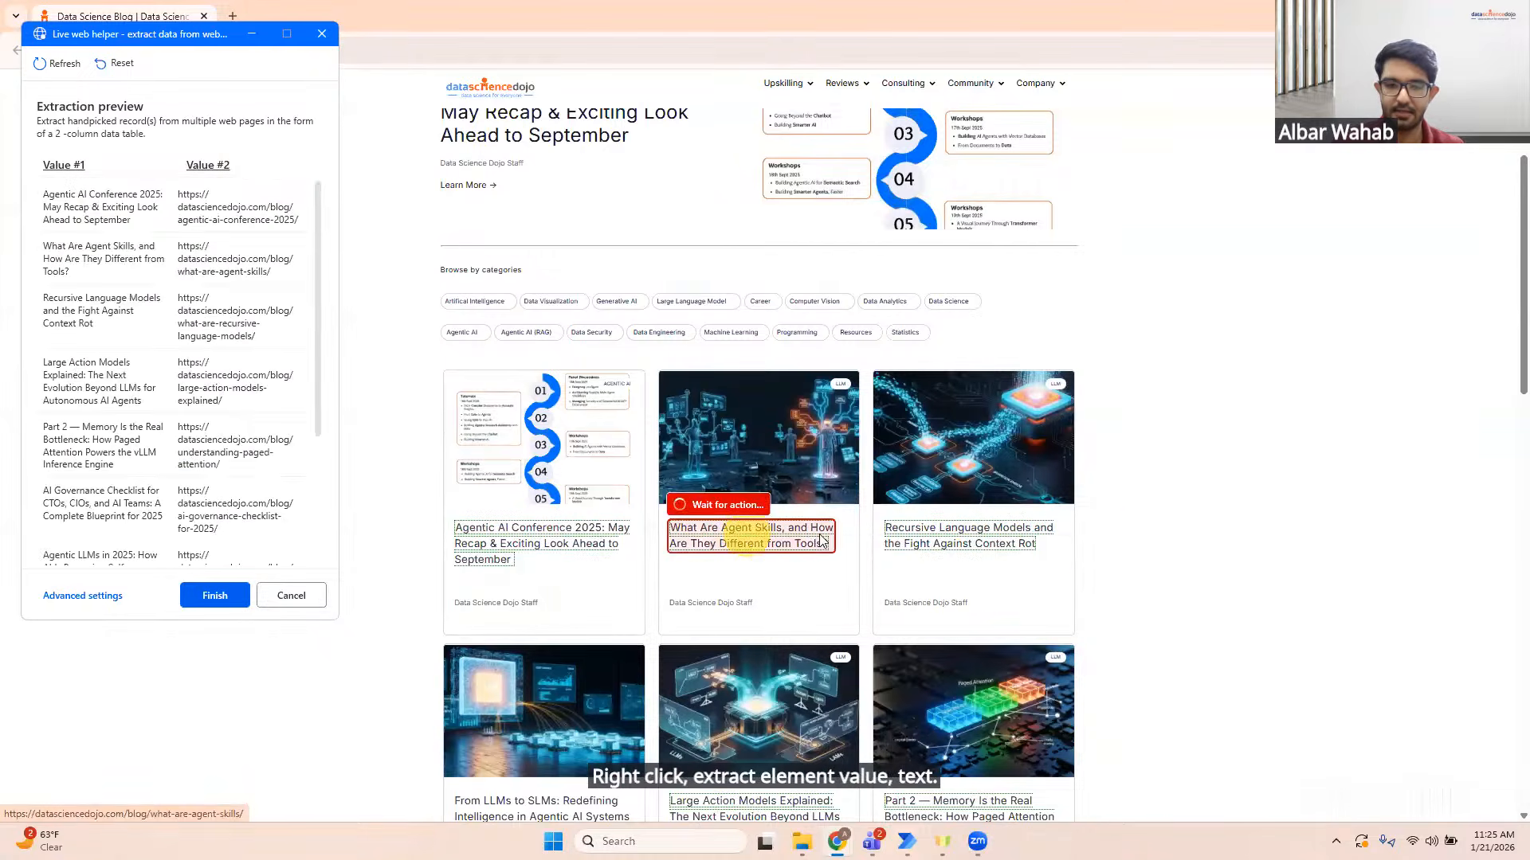
{"action": "mouse_move", "coordinate": [861, 566]}
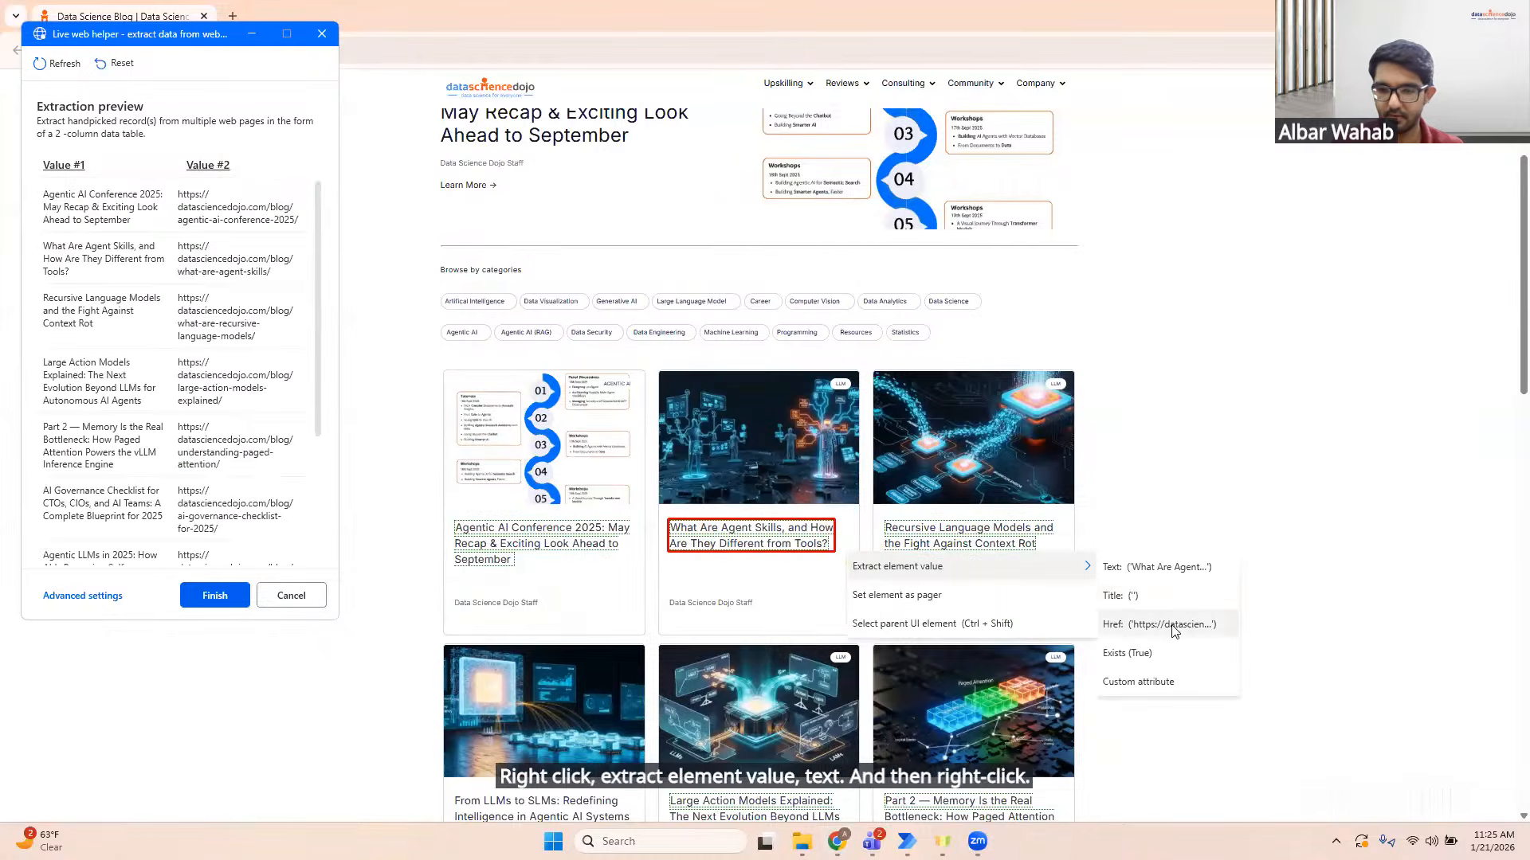
{"action": "left_click", "coordinate": [1171, 626]}
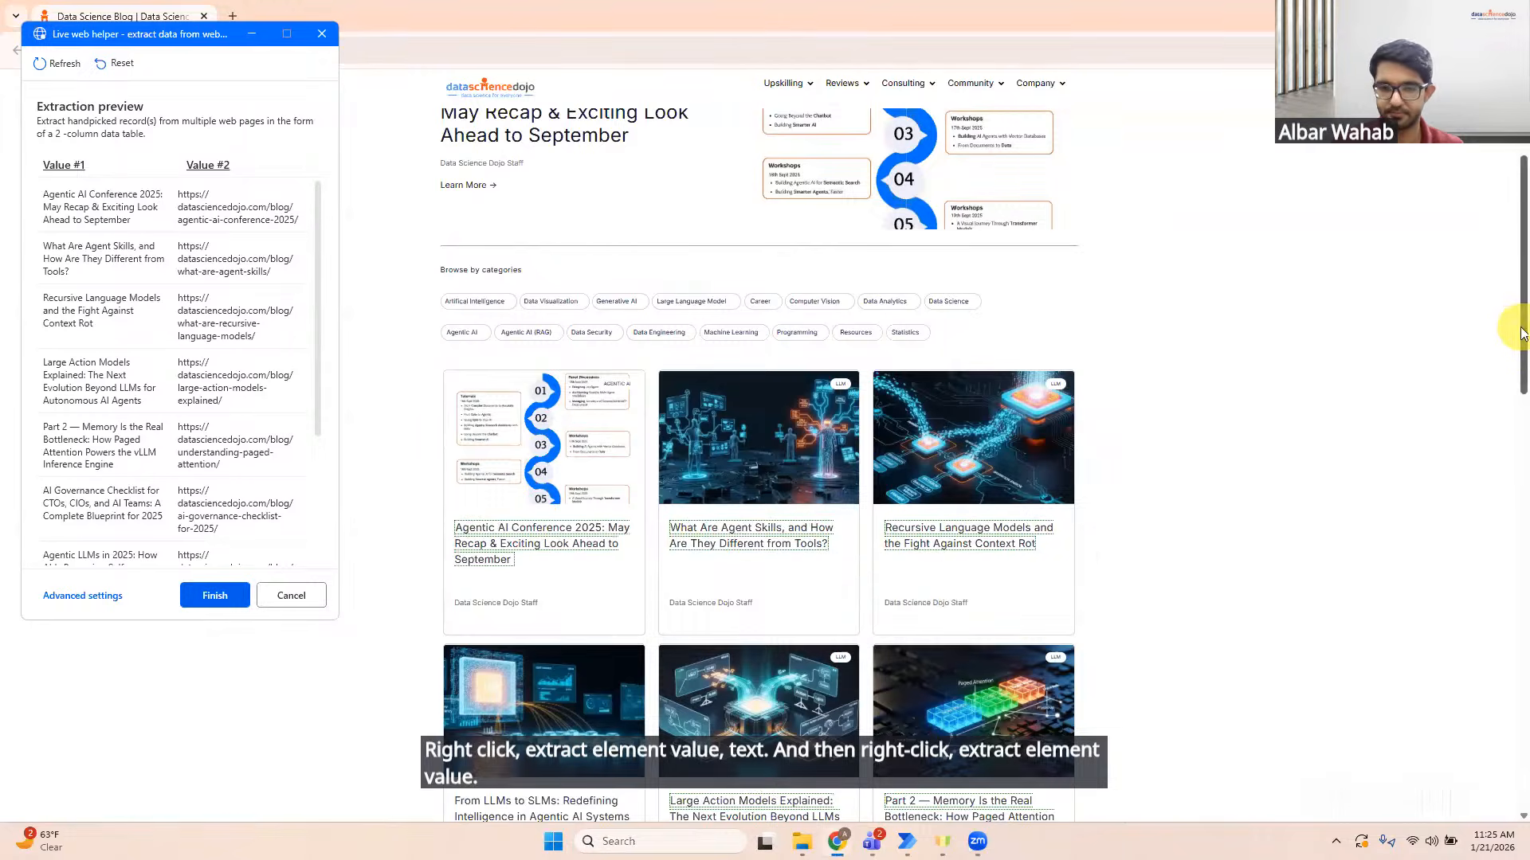
{"action": "left_click_drag", "start_coordinate": [1522, 325], "coordinate": [1520, 397]}
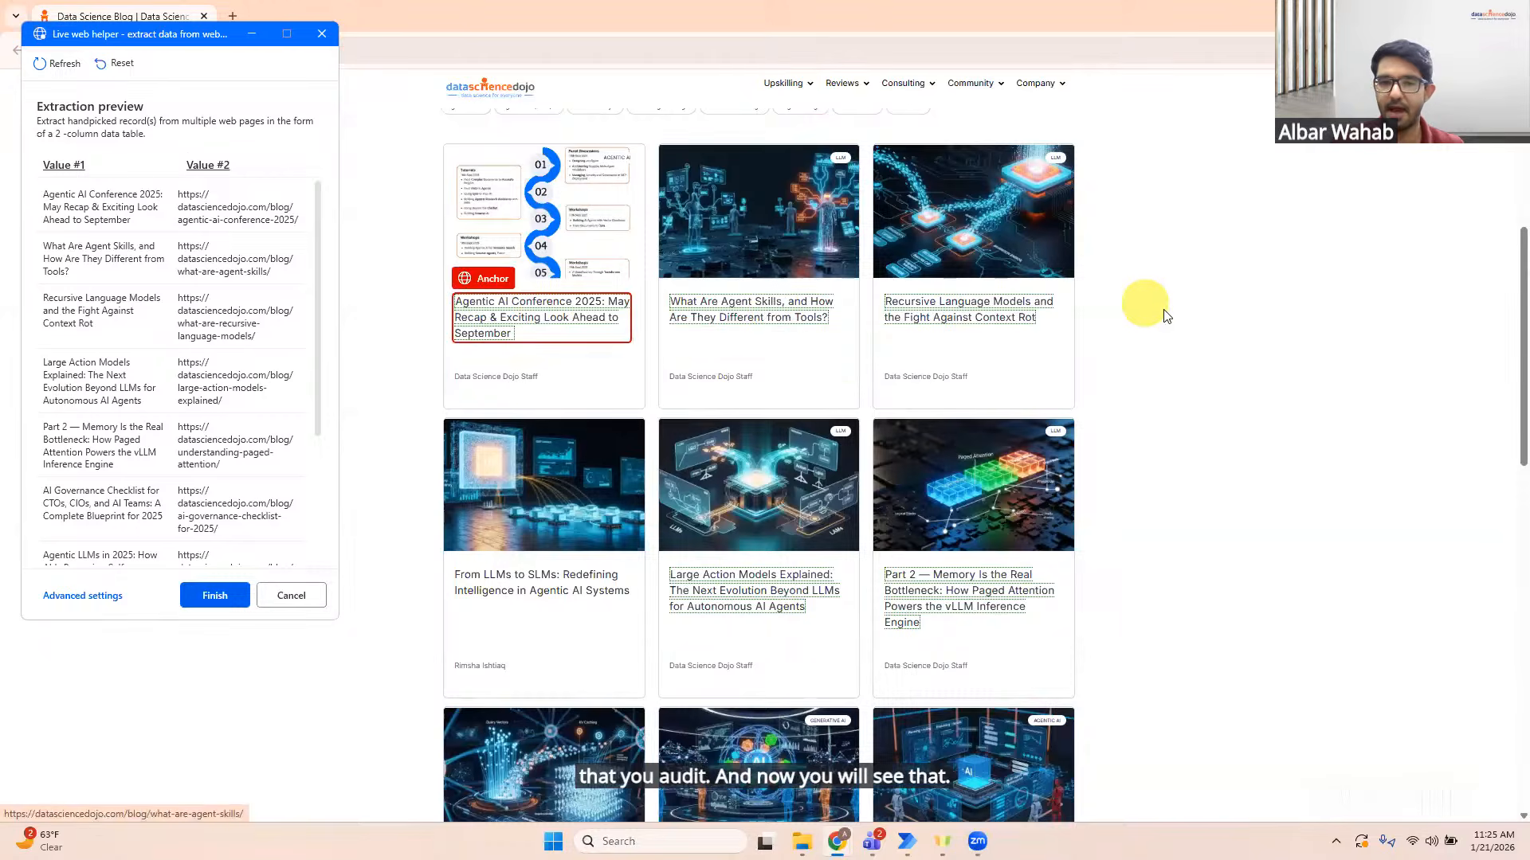
{"action": "left_click_drag", "start_coordinate": [1524, 337], "coordinate": [1524, 499]}
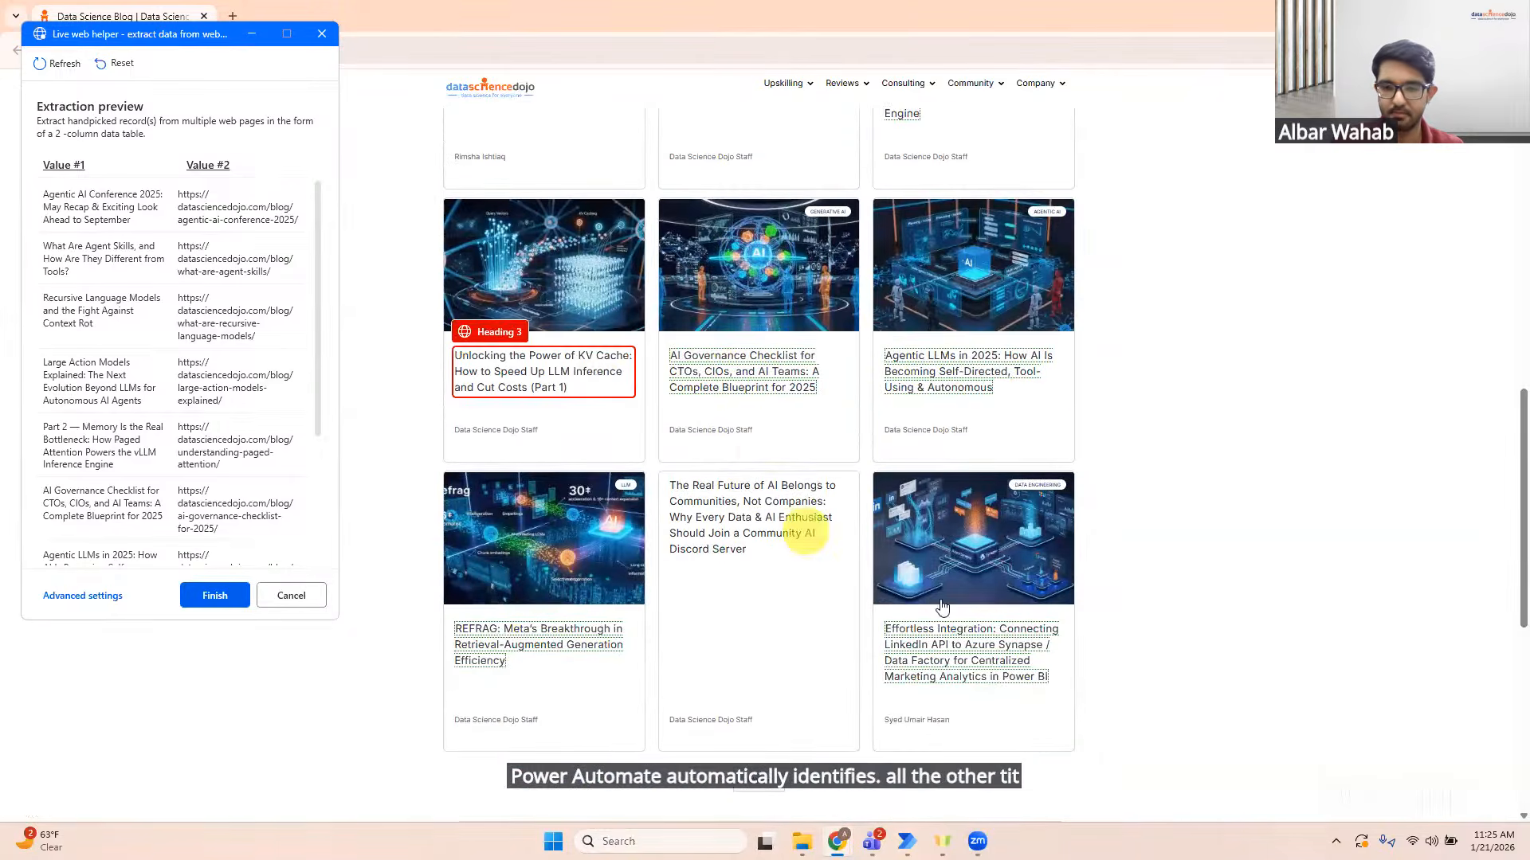
Step: Extract the Text and Href values of the unmatched 'From LLMs to SLMs' title and widen the live web helper preview
{"action": "left_click_drag", "start_coordinate": [1524, 549], "coordinate": [1521, 398]}
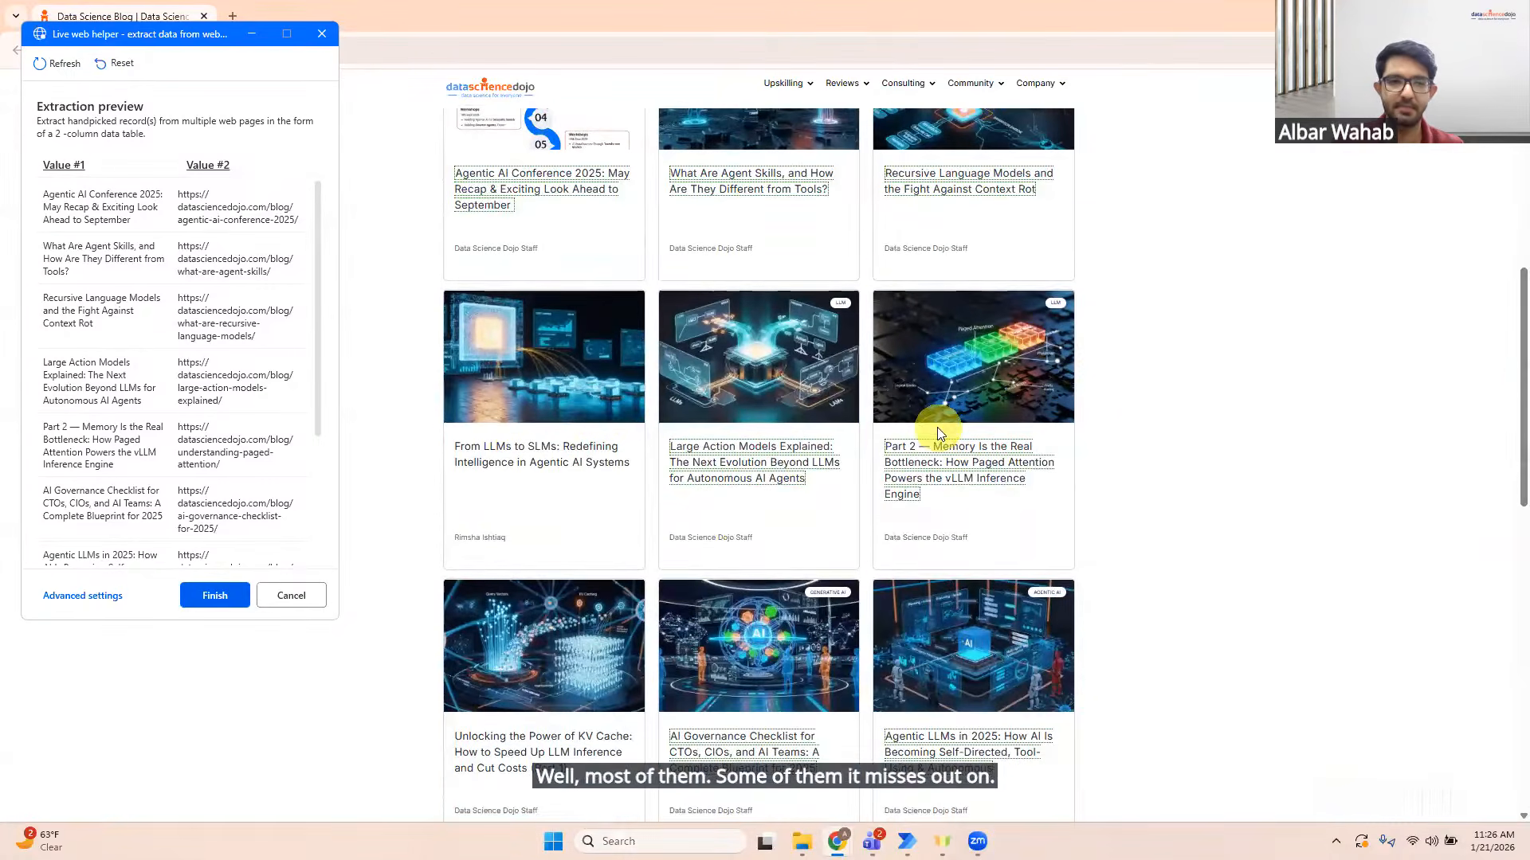
{"action": "right_click", "coordinate": [560, 459]}
{"action": "mouse_move", "coordinate": [717, 471]}
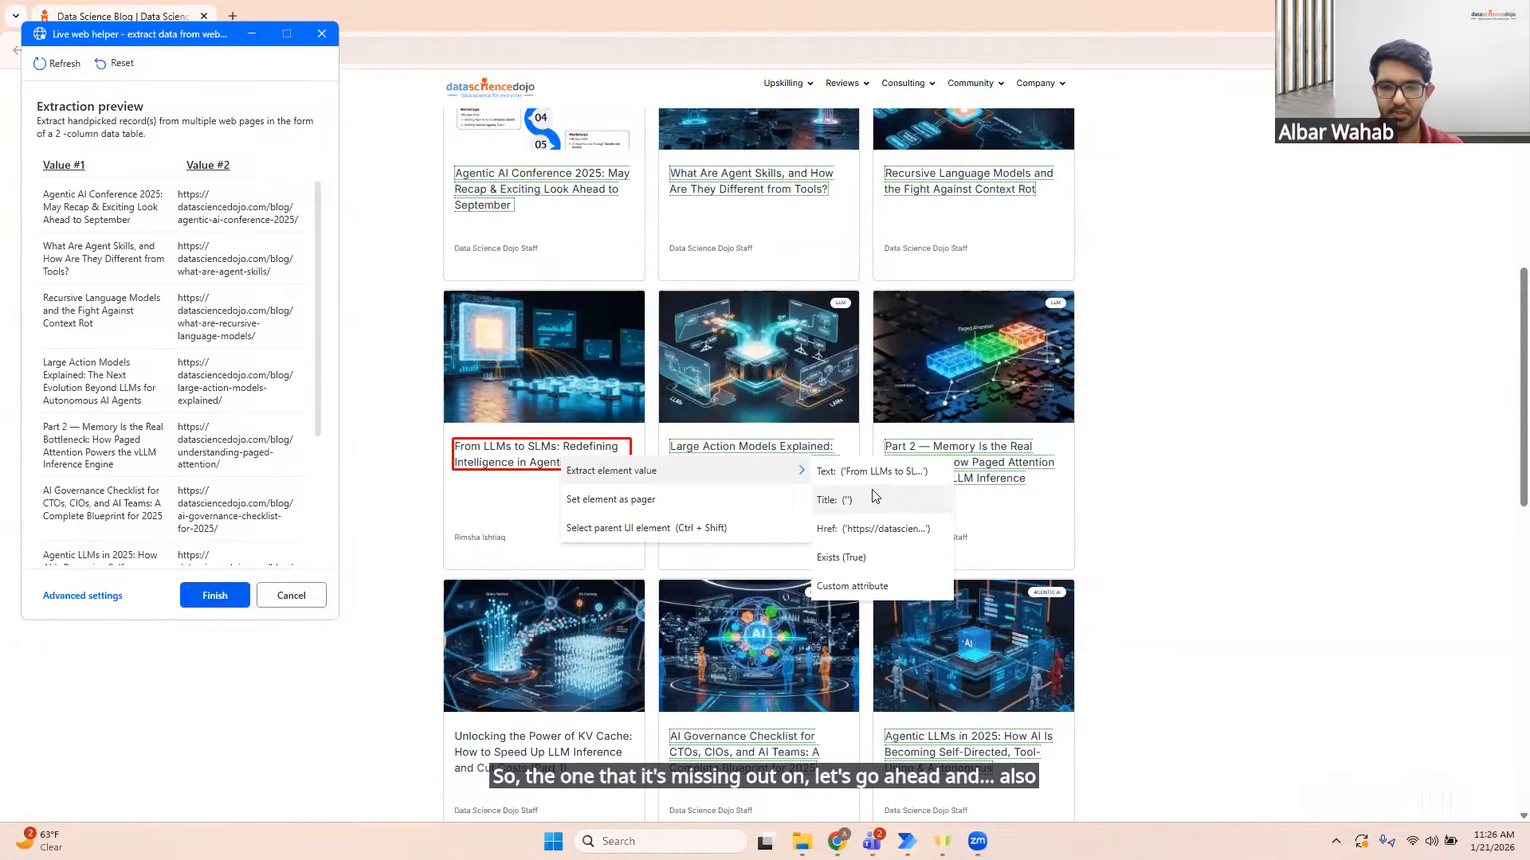
{"action": "left_click", "coordinate": [865, 472]}
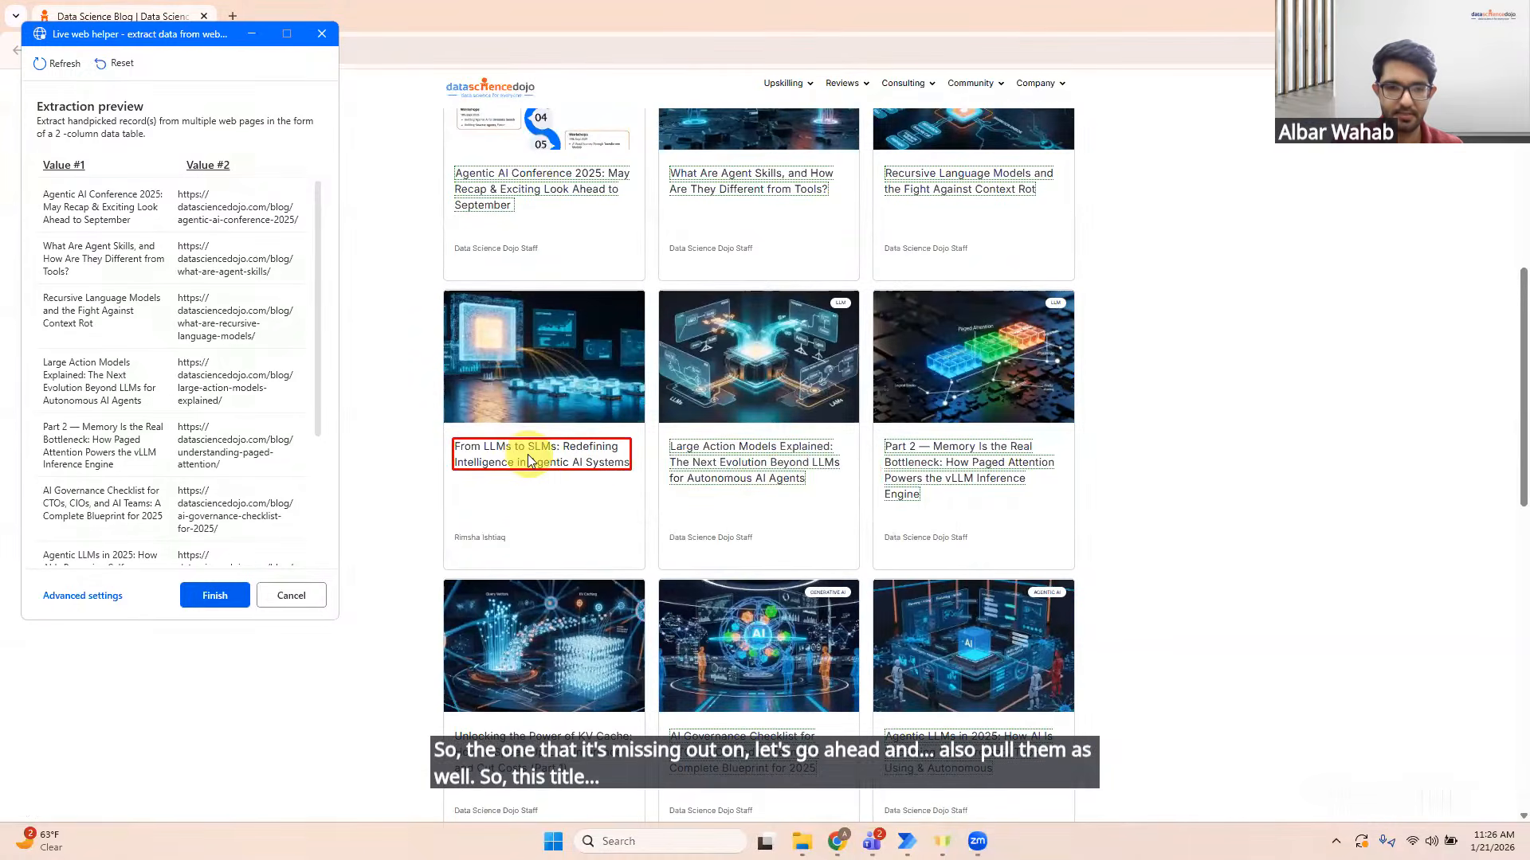
{"action": "right_click", "coordinate": [607, 471]}
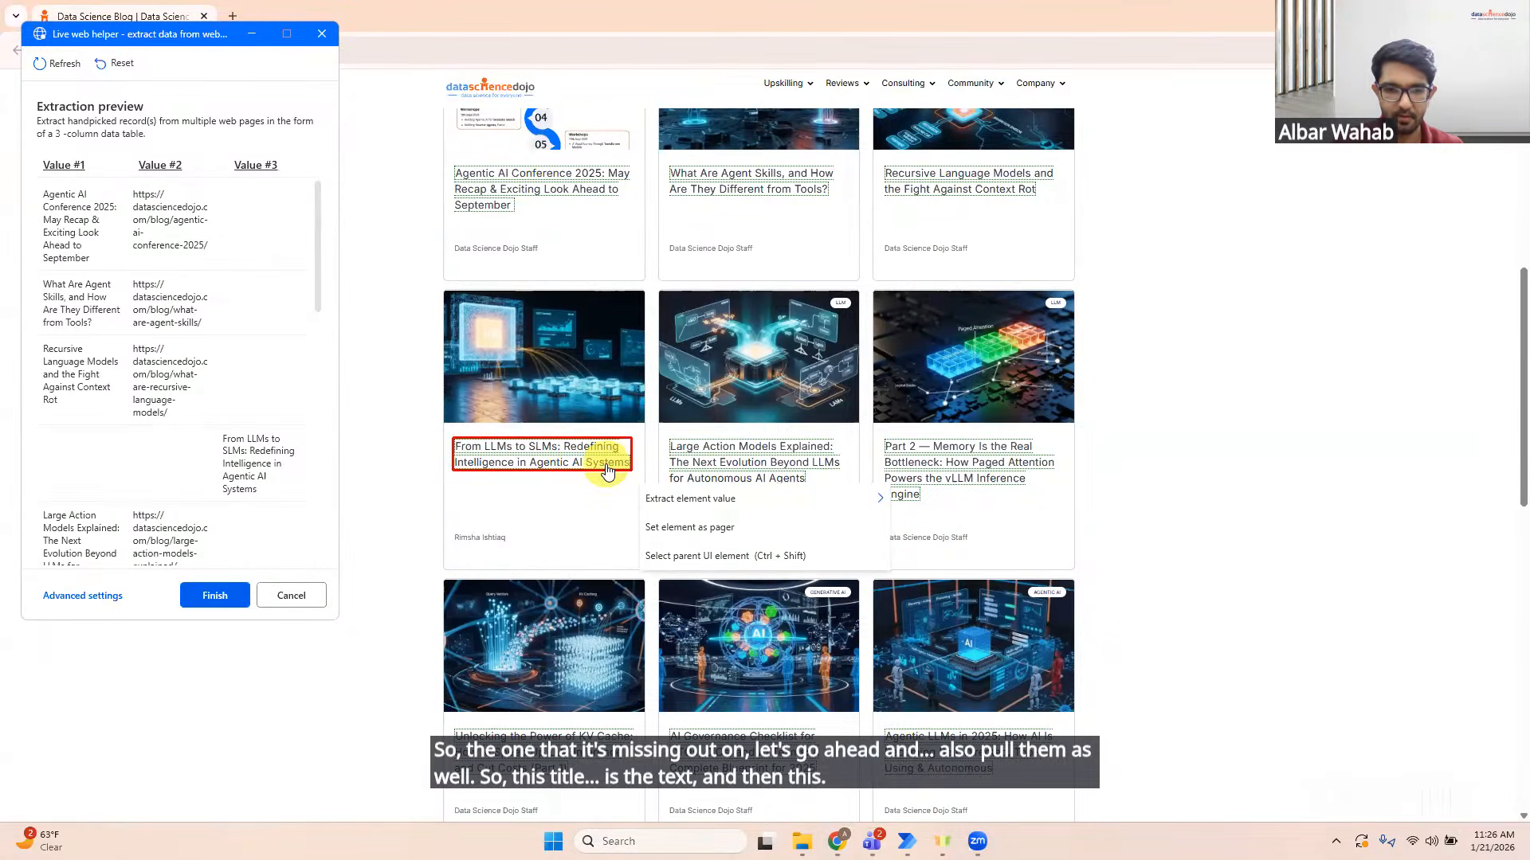
{"action": "mouse_move", "coordinate": [791, 499]}
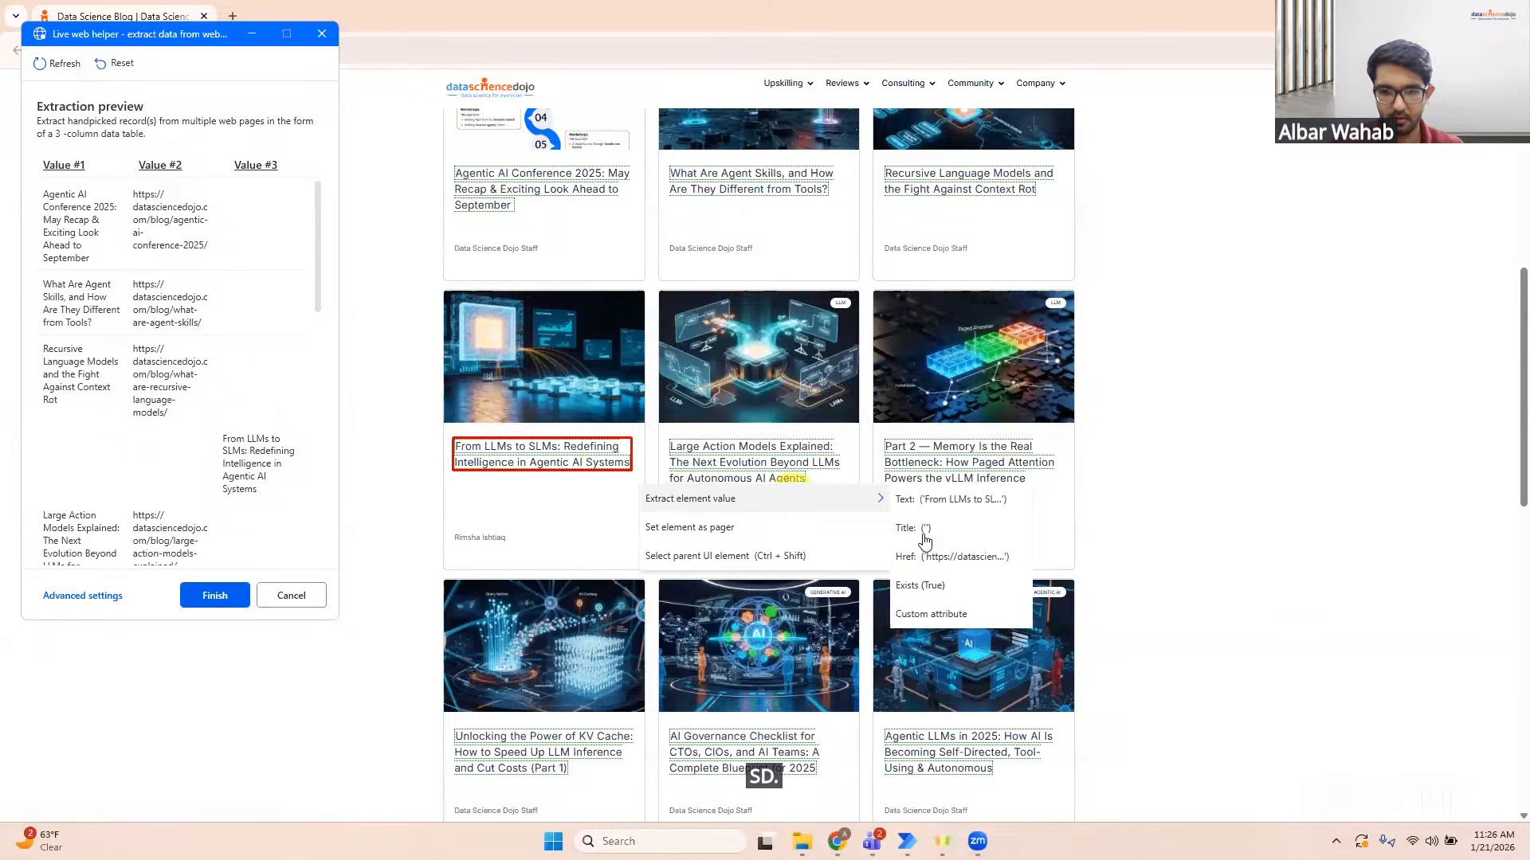
{"action": "left_click", "coordinate": [962, 557]}
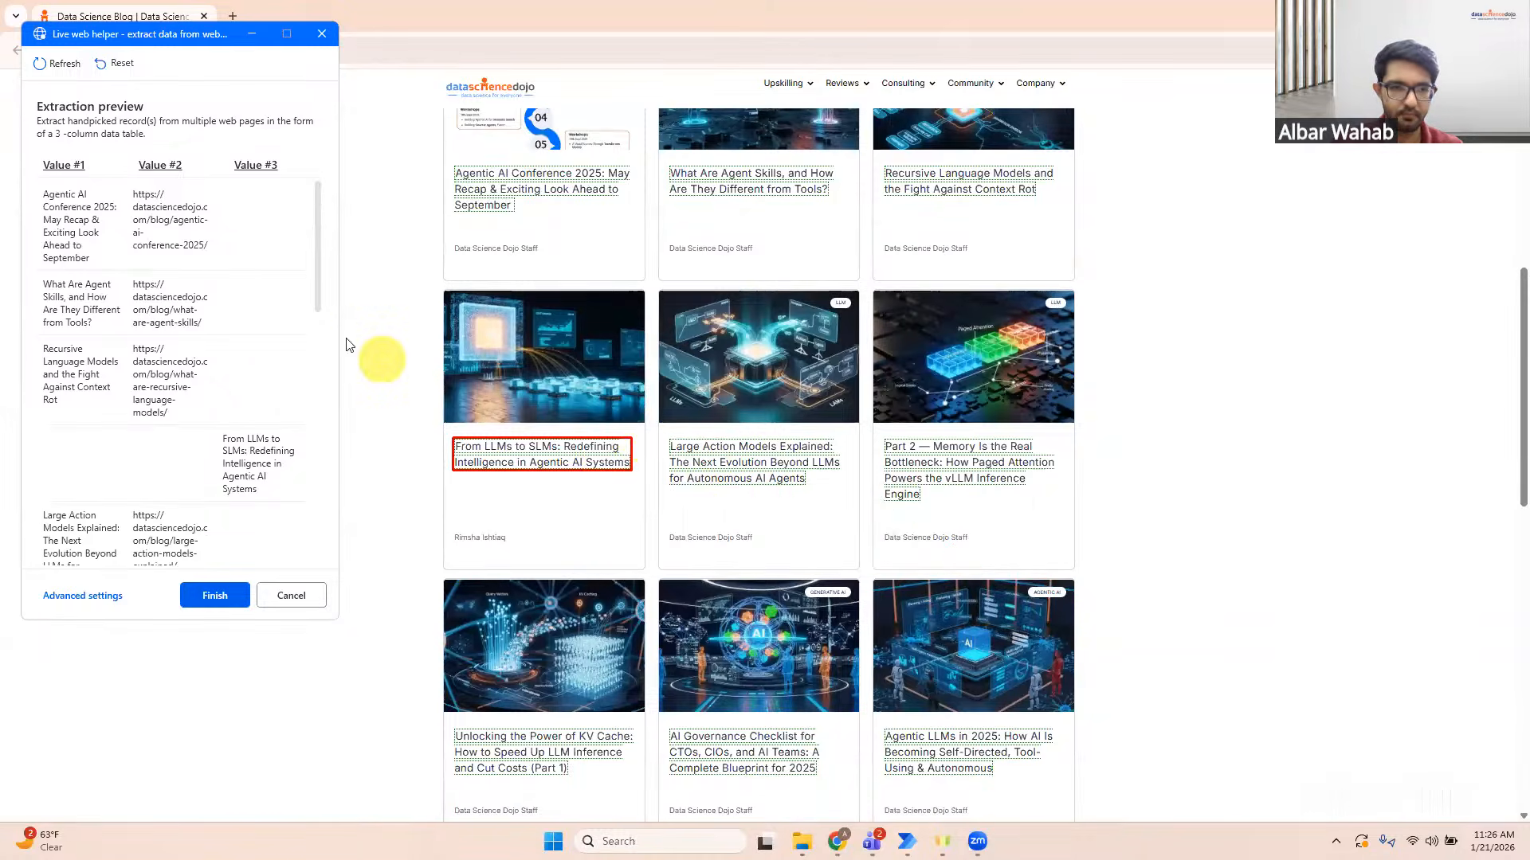
{"action": "left_click_drag", "start_coordinate": [340, 338], "coordinate": [504, 337]}
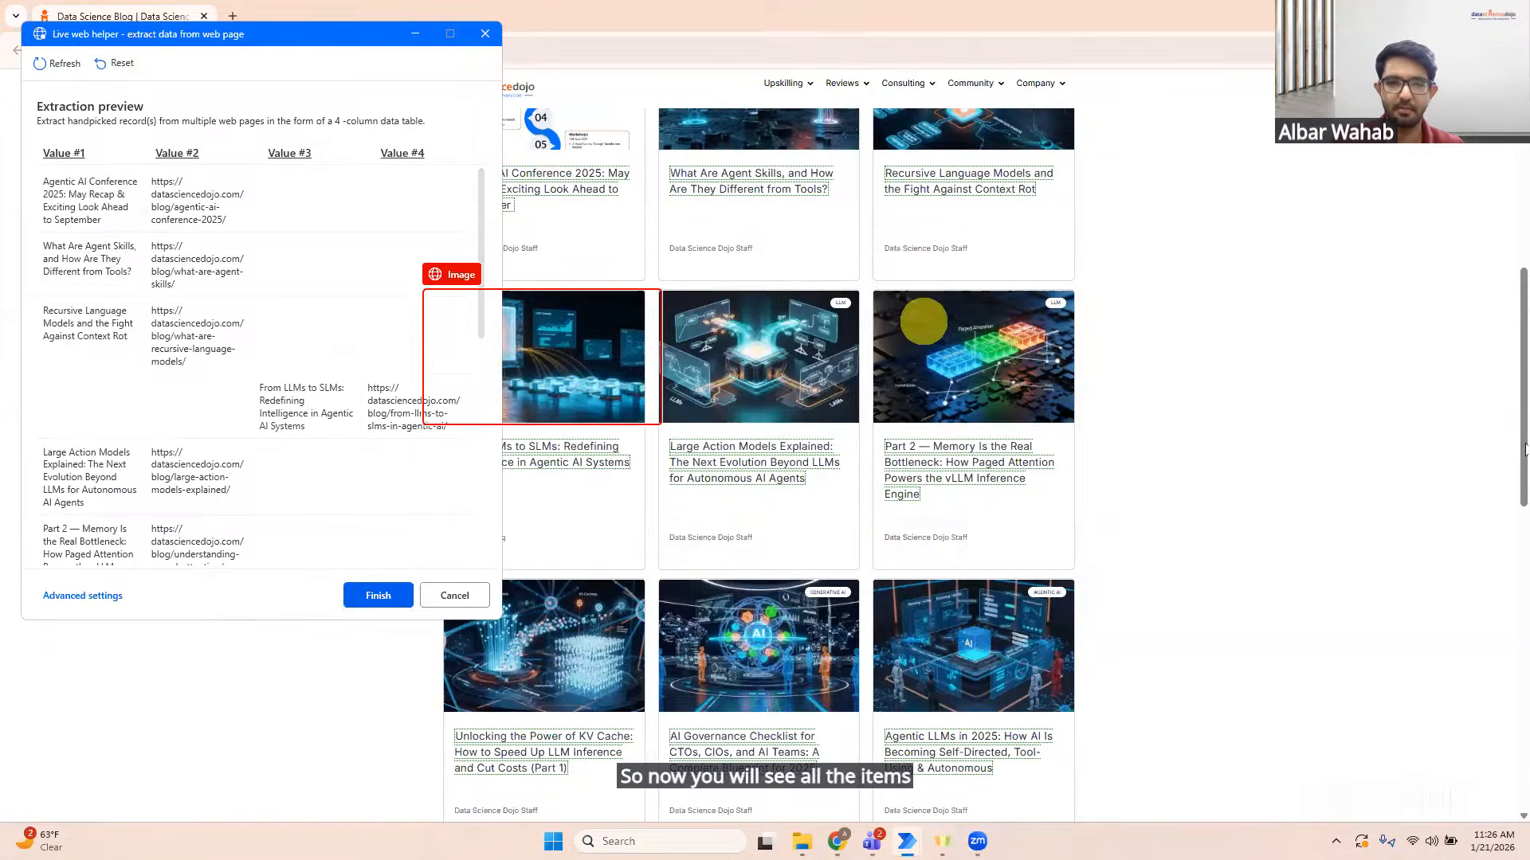
Step: Set the Next link below the blog posts as the pager element for the extraction
{"action": "left_click_drag", "start_coordinate": [1521, 426], "coordinate": [1521, 609]}
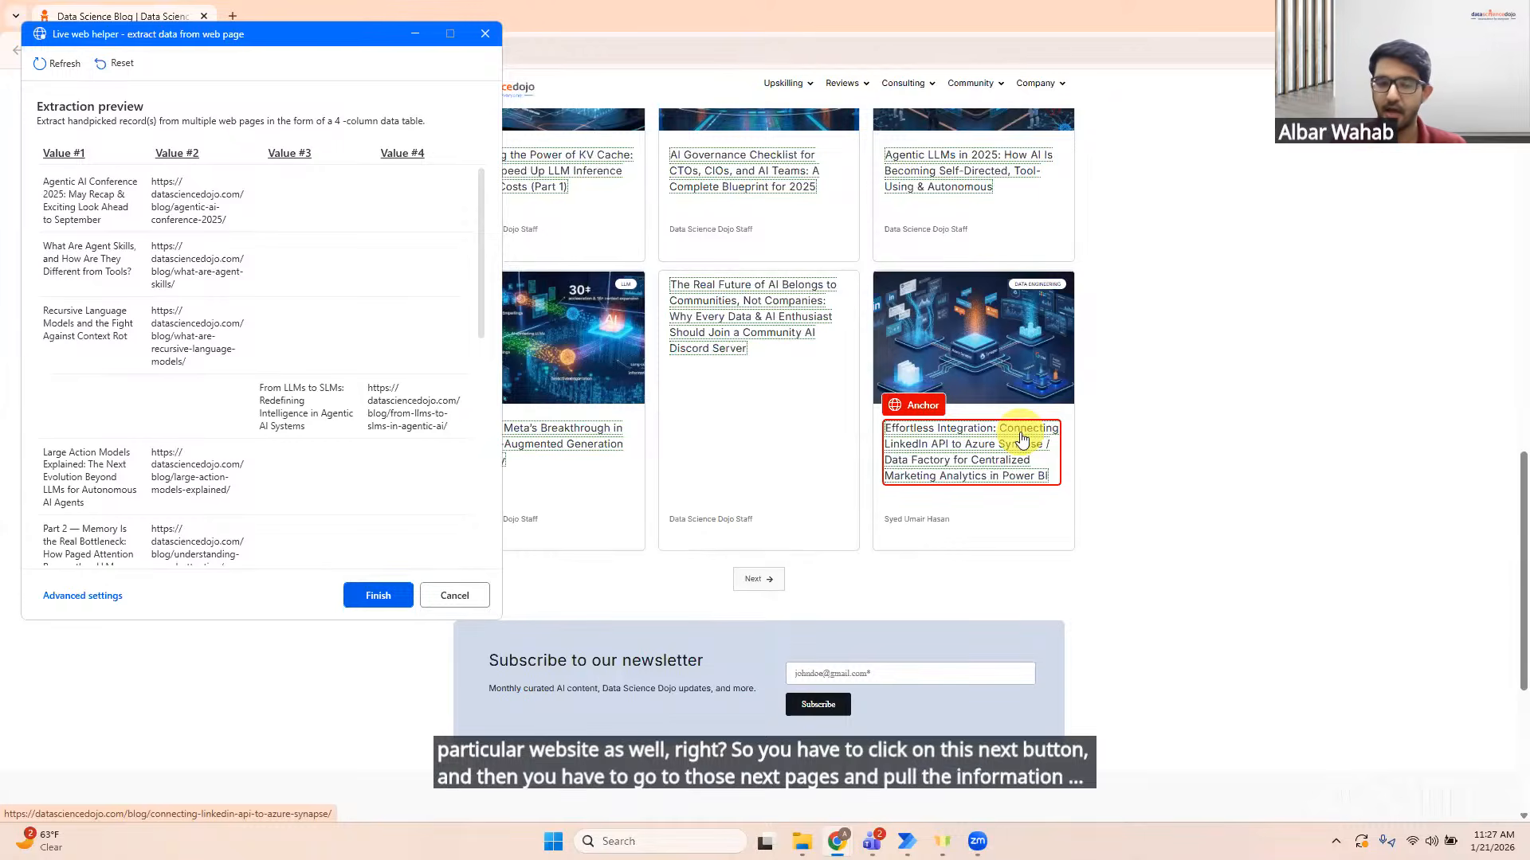
{"action": "right_click", "coordinate": [762, 584]}
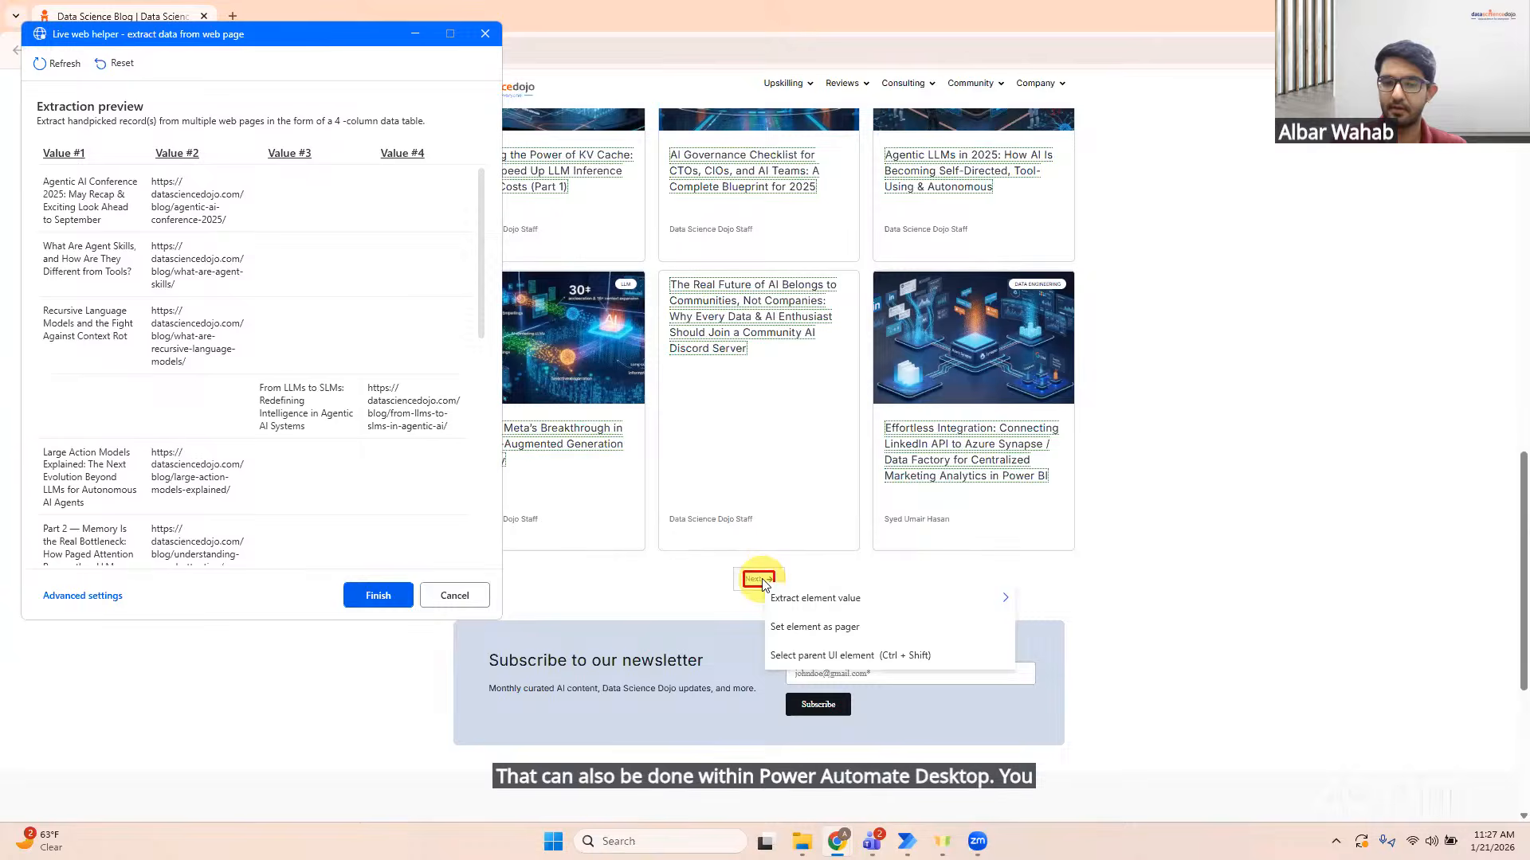
{"action": "left_click", "coordinate": [837, 627]}
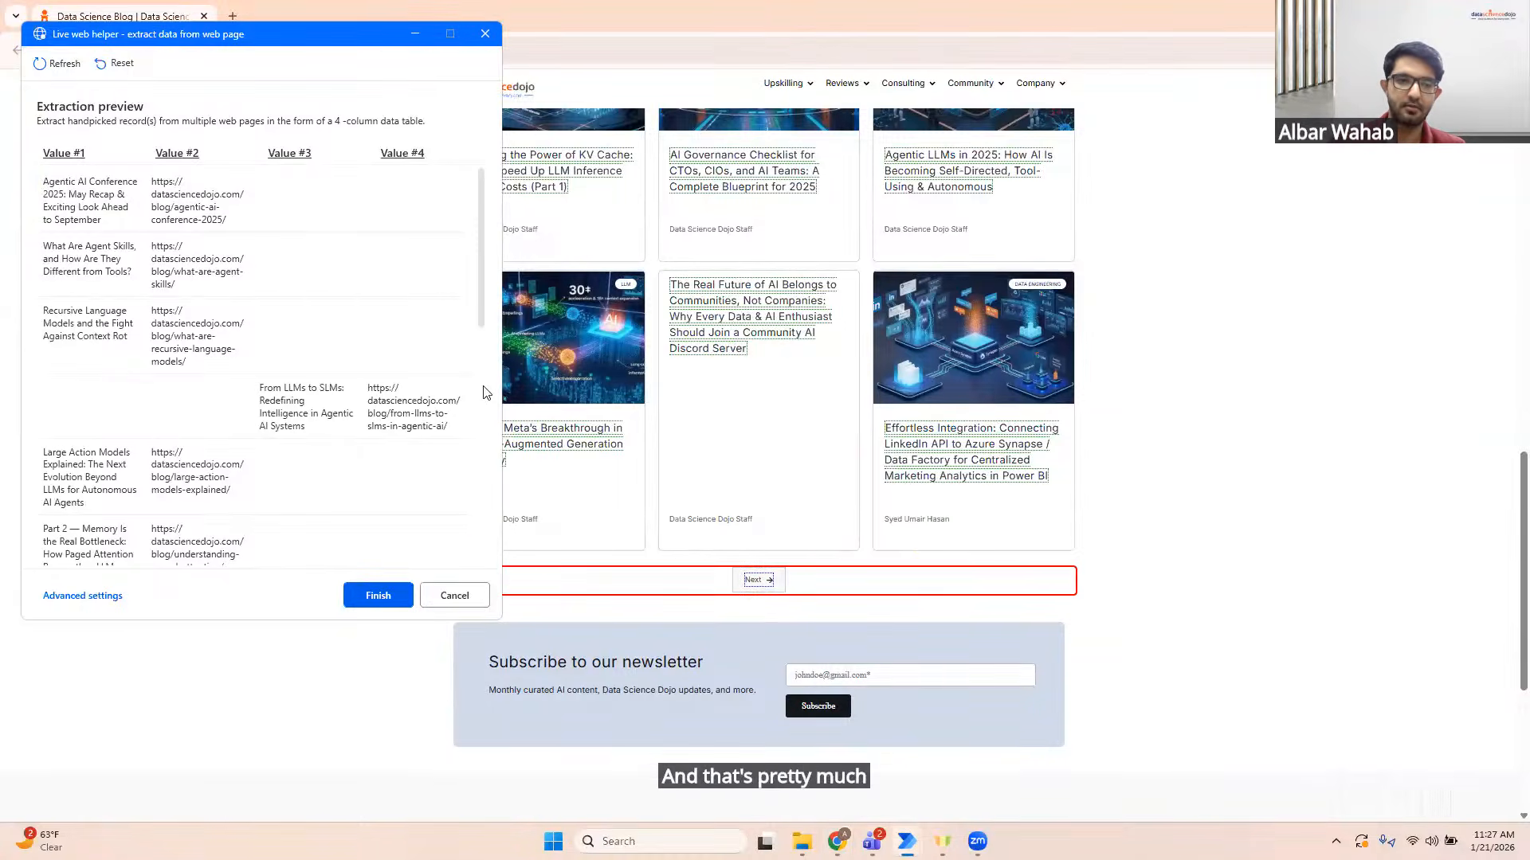
Step: Rename the four extraction columns Title 1, URL 1, Title and URL, and finish the web helper extraction
{"action": "left_click", "coordinate": [64, 153]}
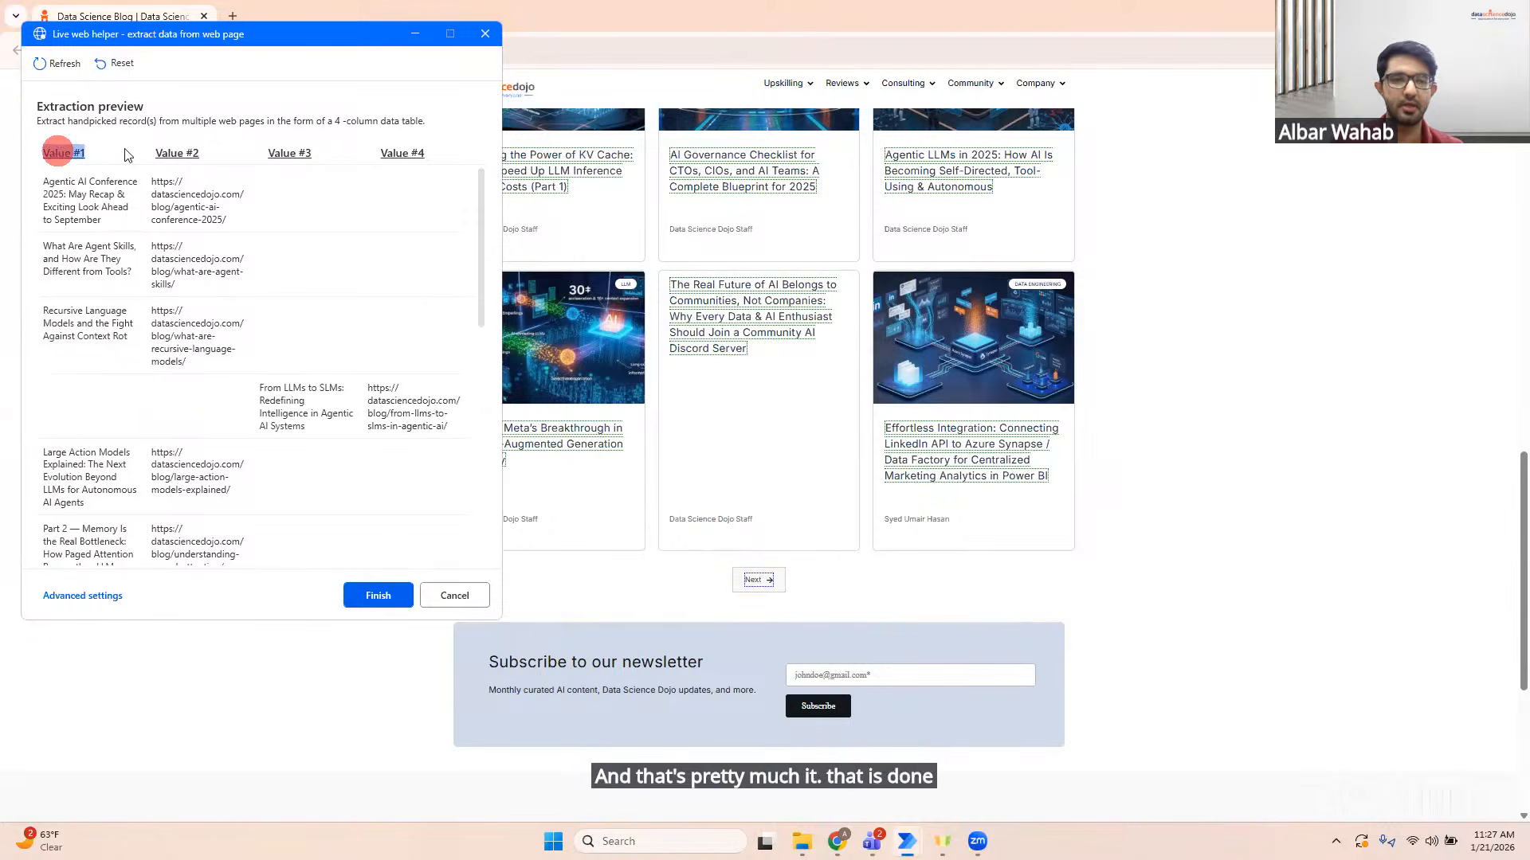
{"action": "type", "text": "Tit"}
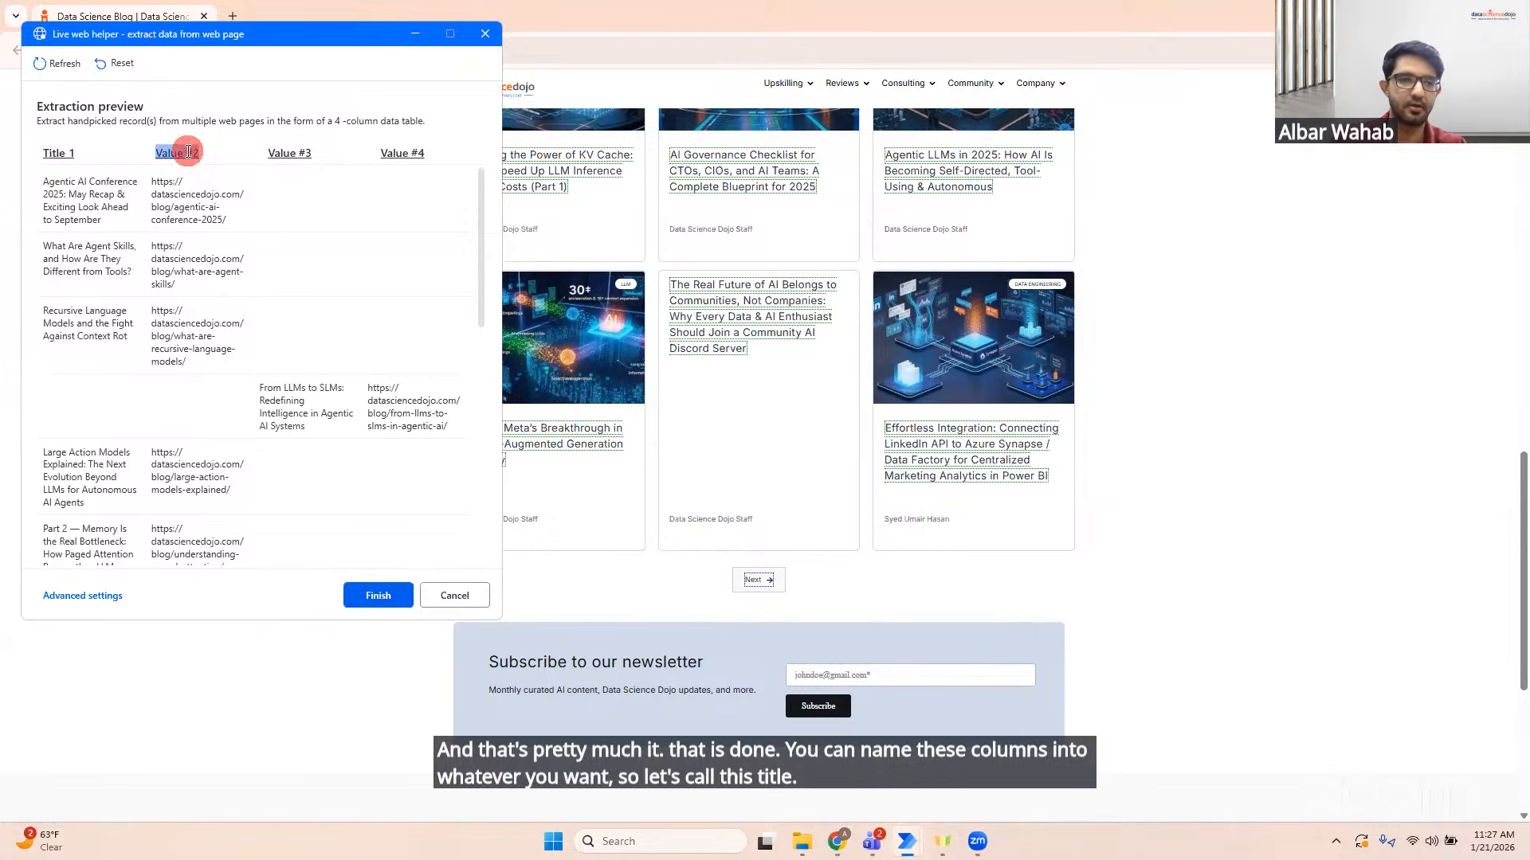
{"action": "type", "text": "URL 1"}
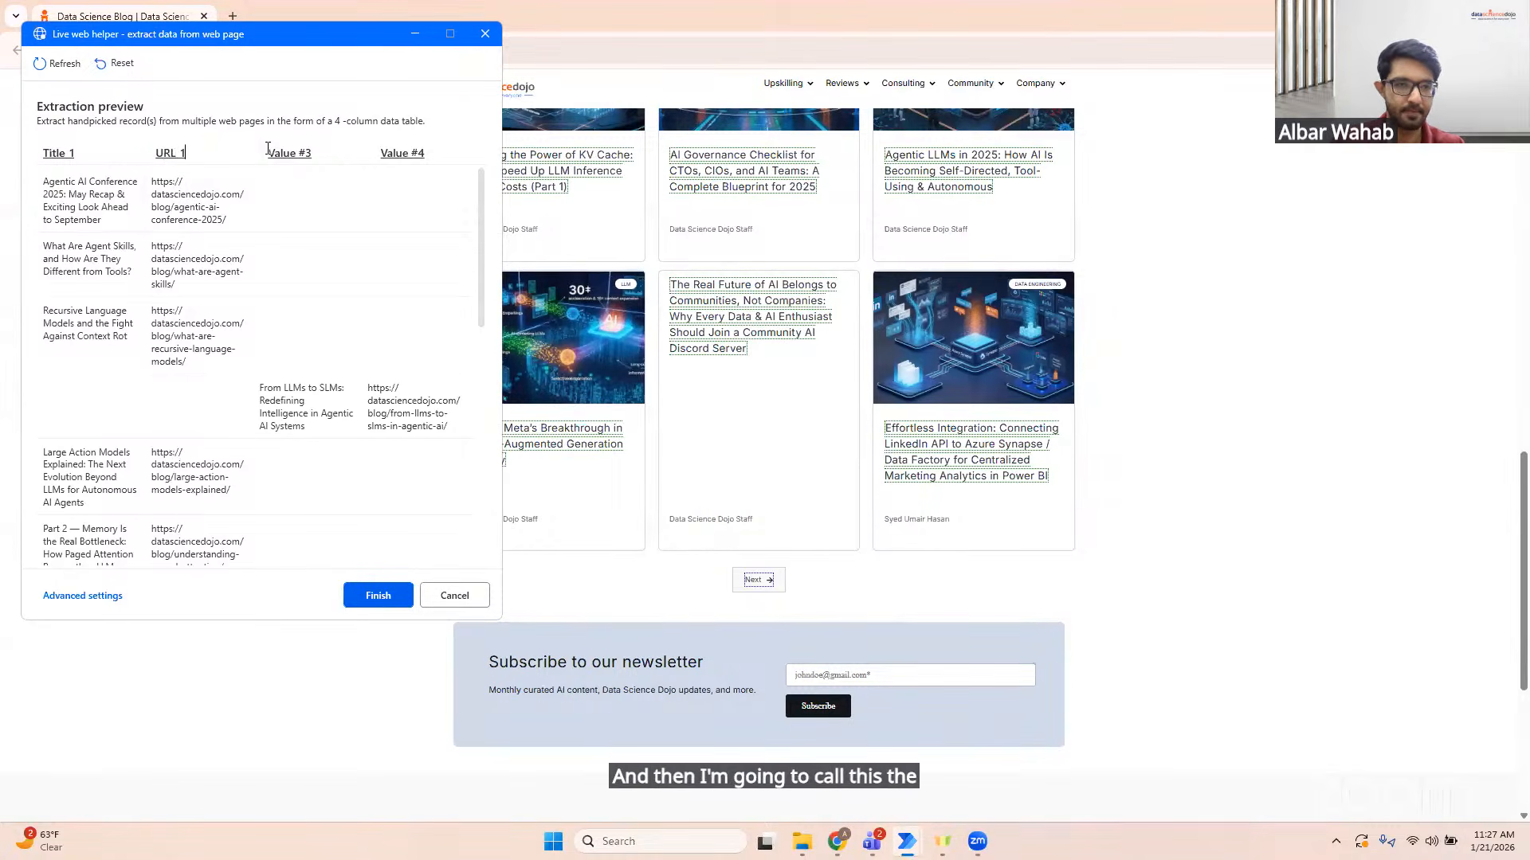
{"action": "type", "text": "Title"}
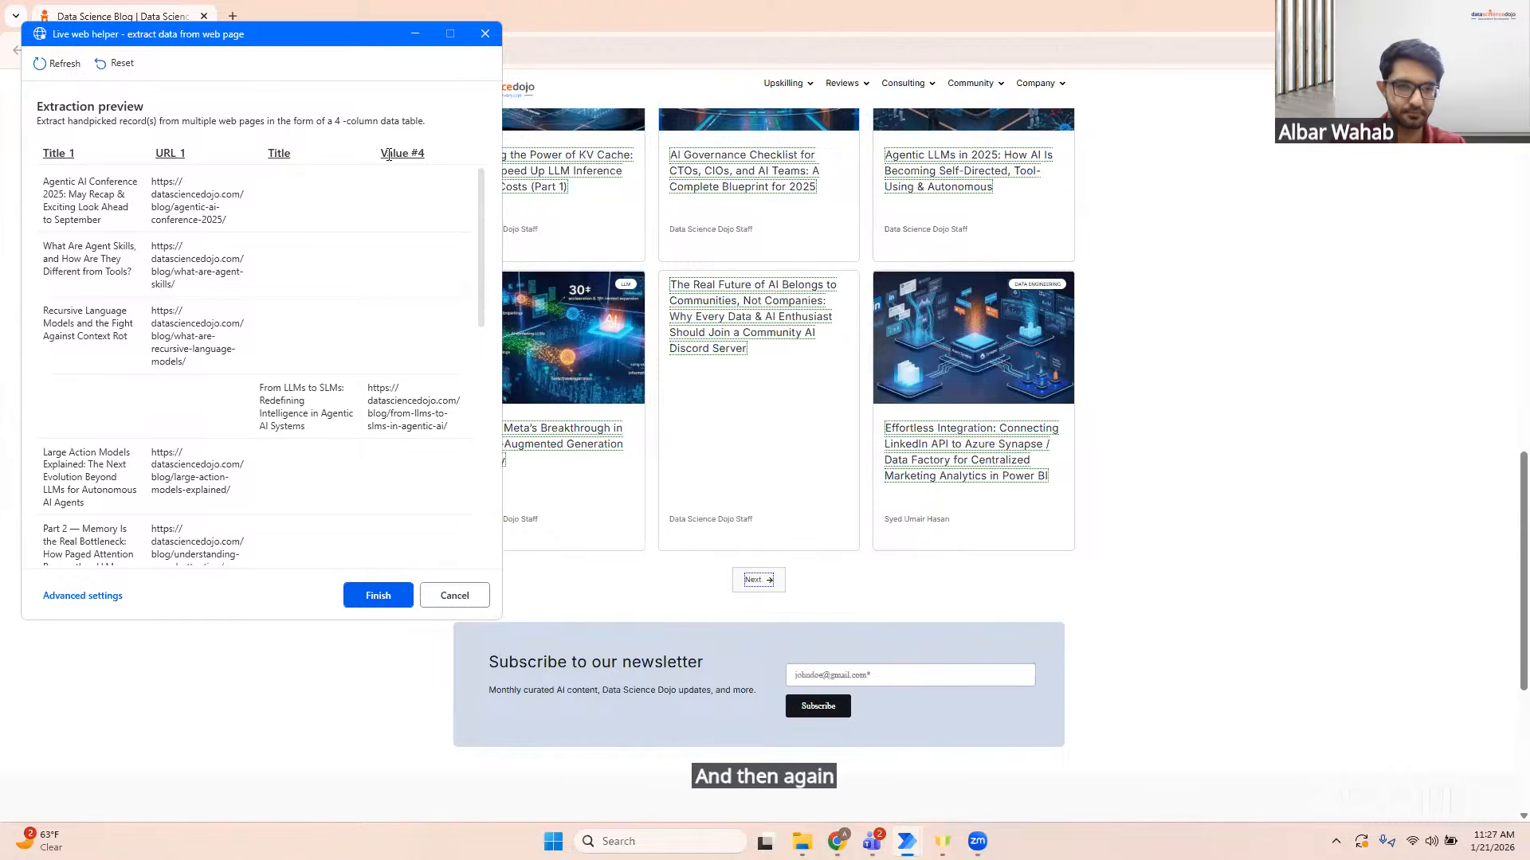
{"action": "left_click", "coordinate": [388, 154]}
{"action": "type", "text": "URL"}
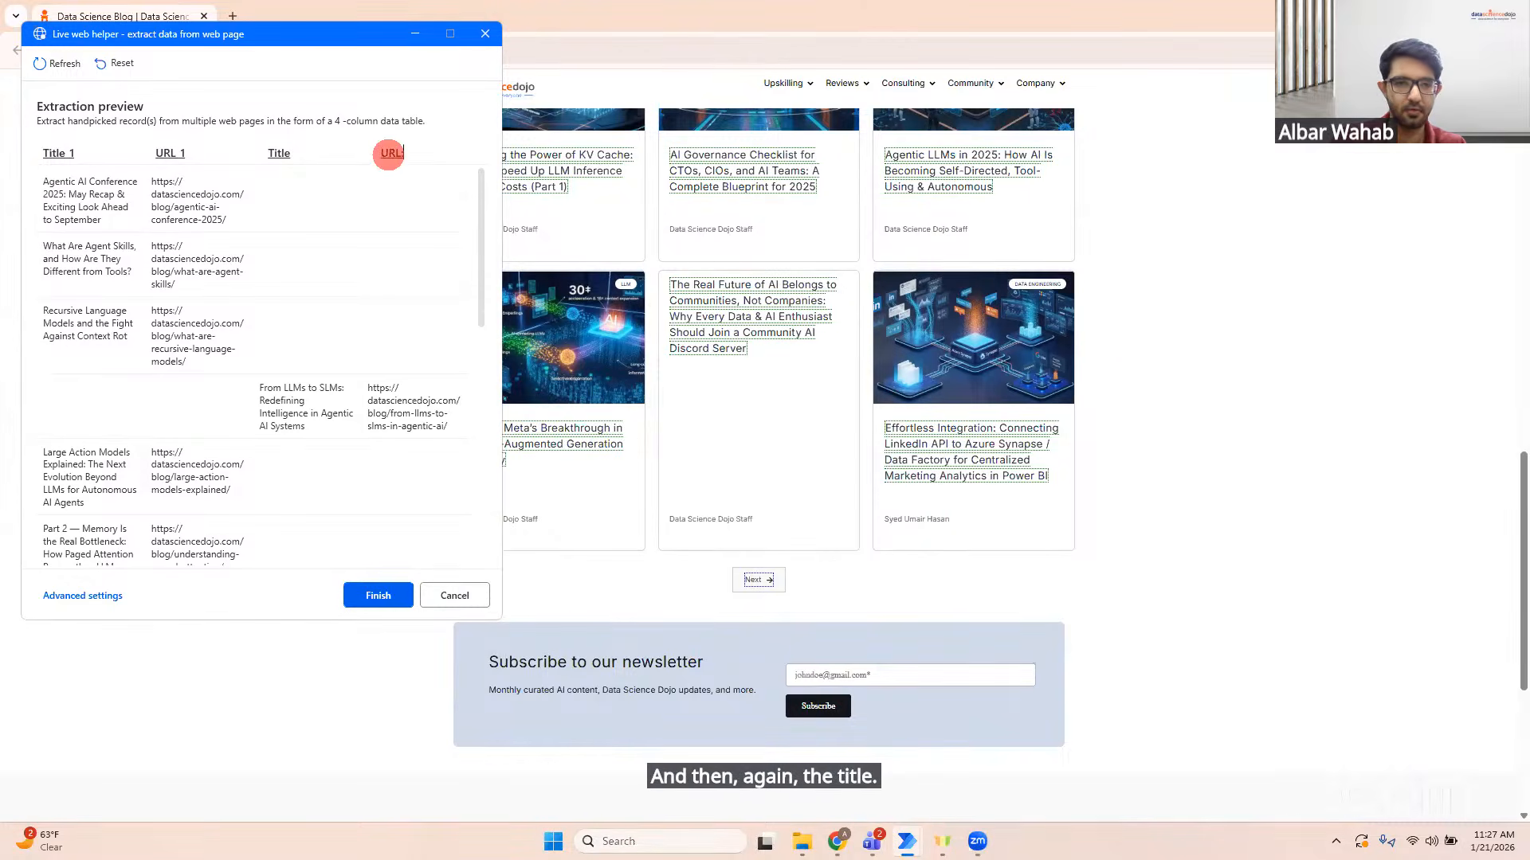
{"action": "left_click", "coordinate": [379, 596]}
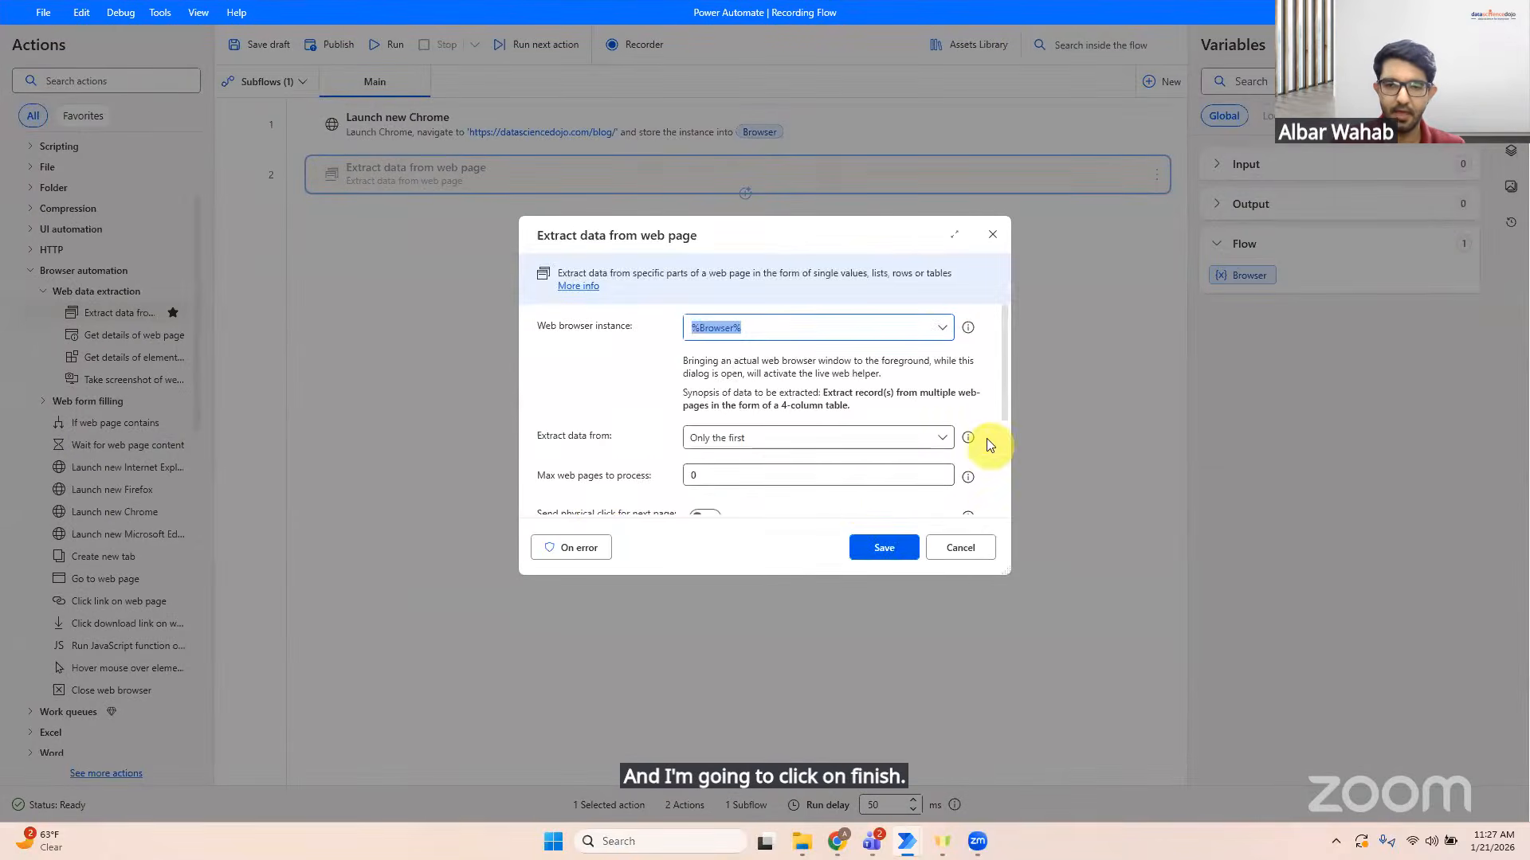
Step: Limit the extraction to a maximum of 2 web pages, enable the physical click for next page, and save the action
{"action": "scroll", "coordinate": [1000, 433], "scroll_direction": "down", "scroll_amount": 3}
{"action": "scroll", "coordinate": [987, 342], "scroll_direction": "up", "scroll_amount": 3}
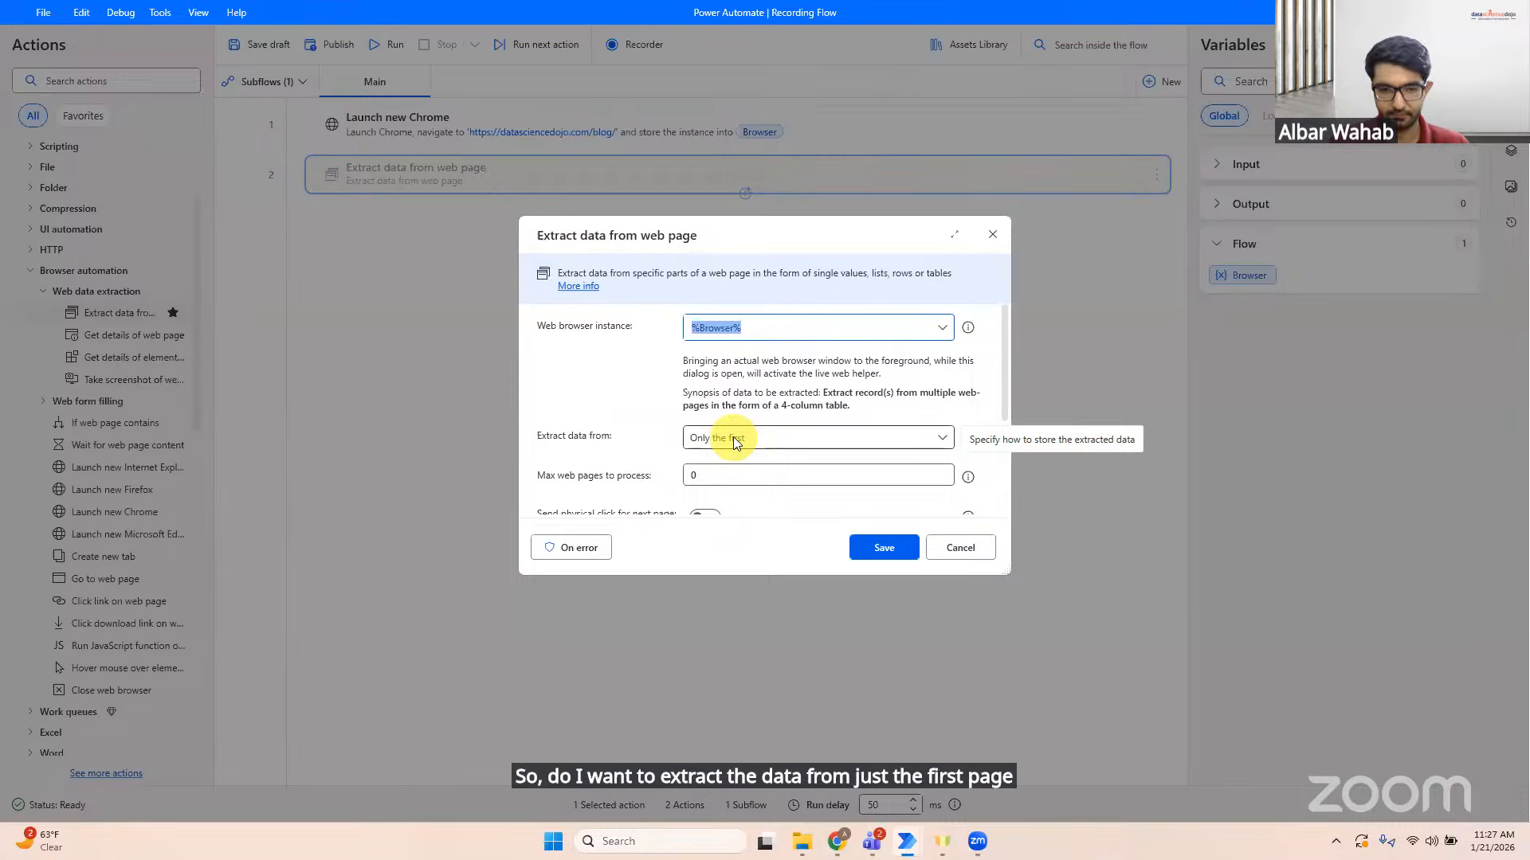
{"action": "left_click", "coordinate": [711, 472]}
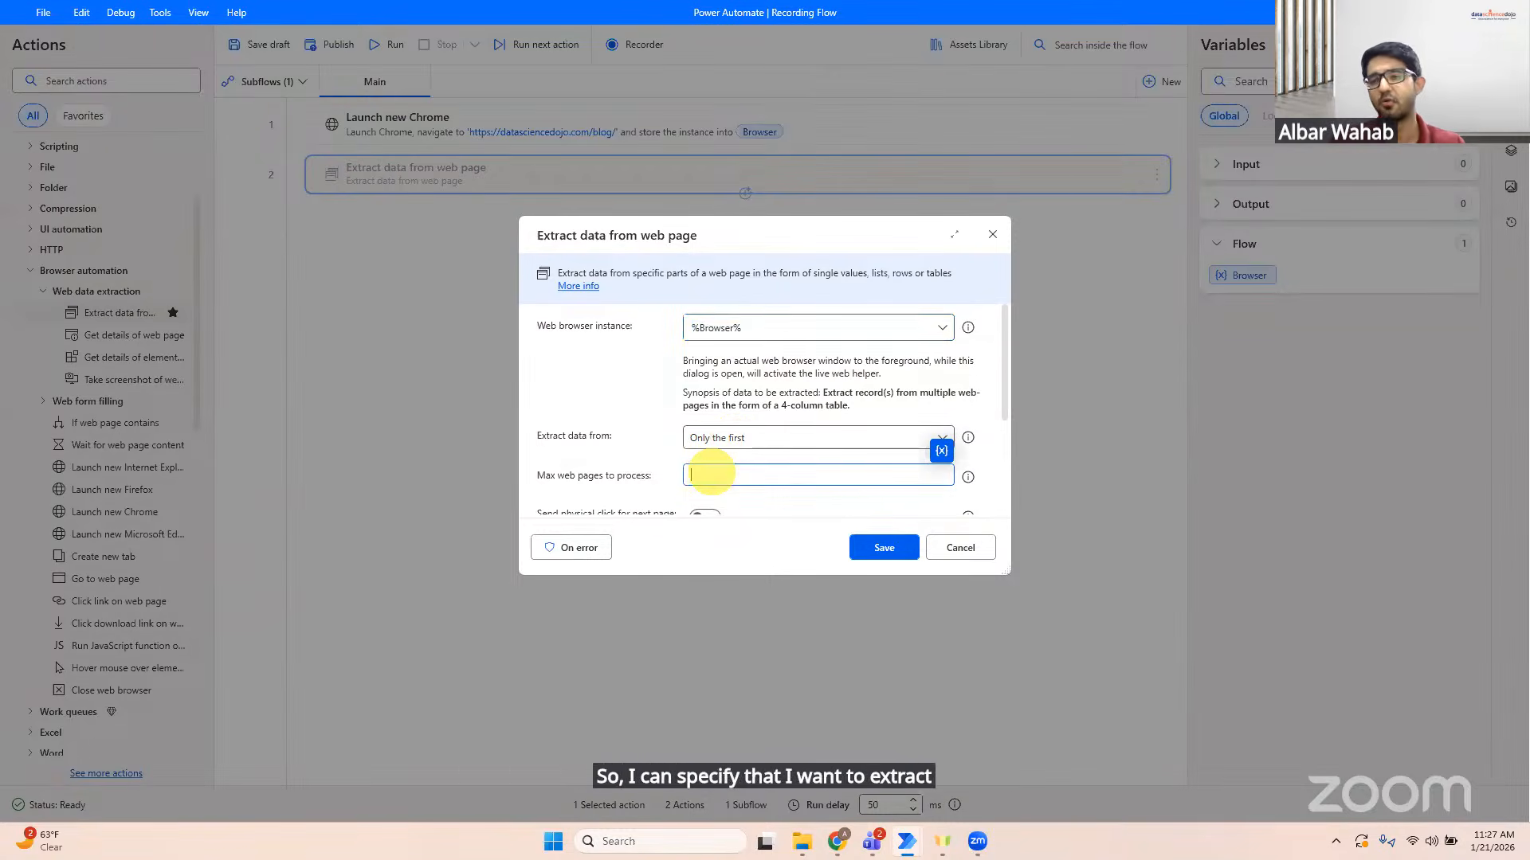
{"action": "type", "text": "2"}
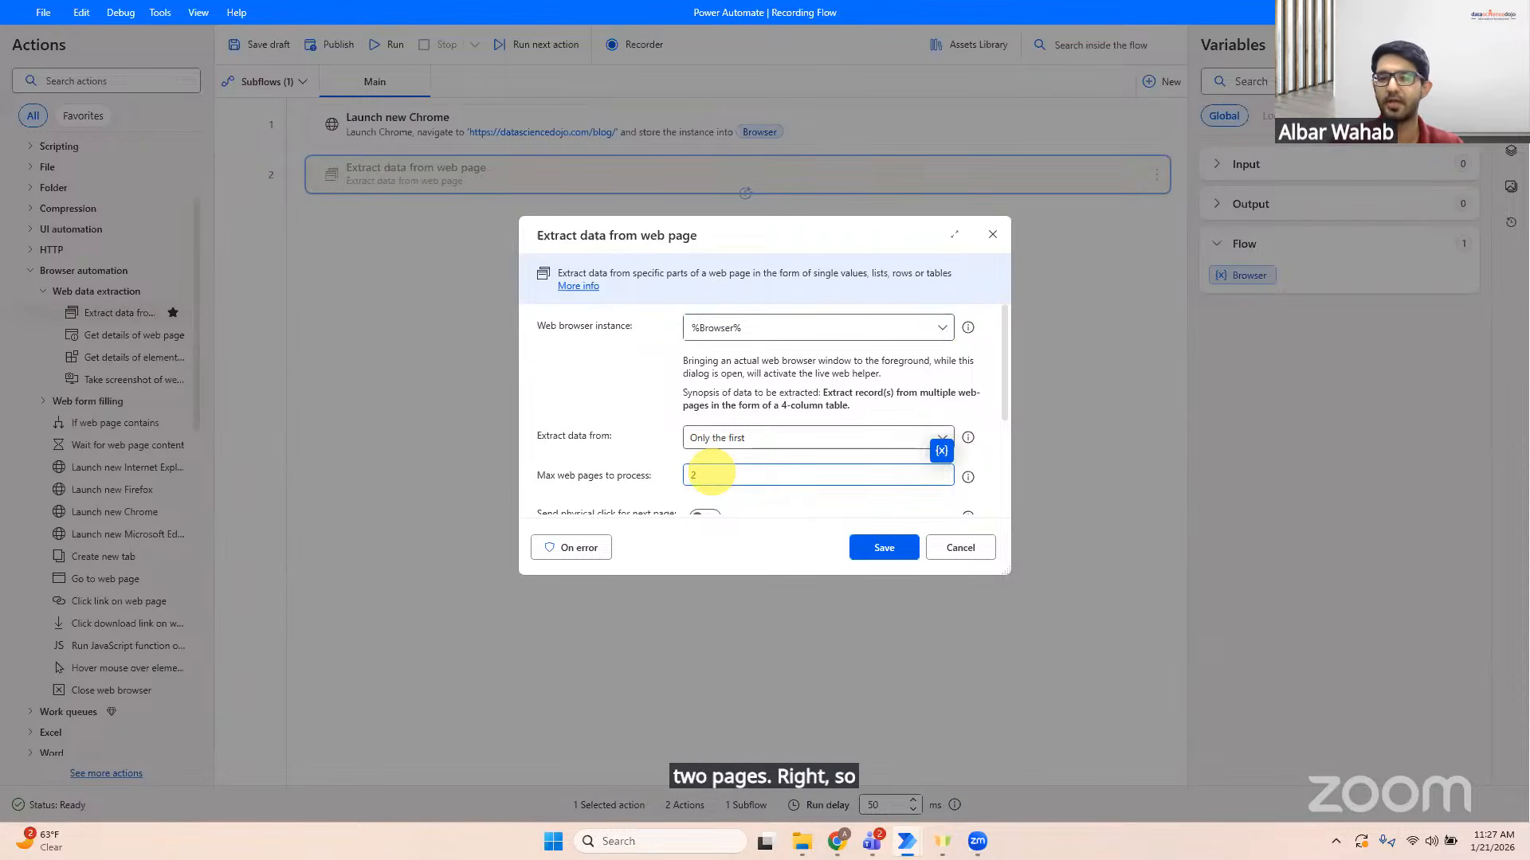
{"action": "left_click_drag", "start_coordinate": [1005, 395], "coordinate": [1000, 502]}
{"action": "scroll", "coordinate": [990, 467], "scroll_direction": "up", "scroll_amount": 1}
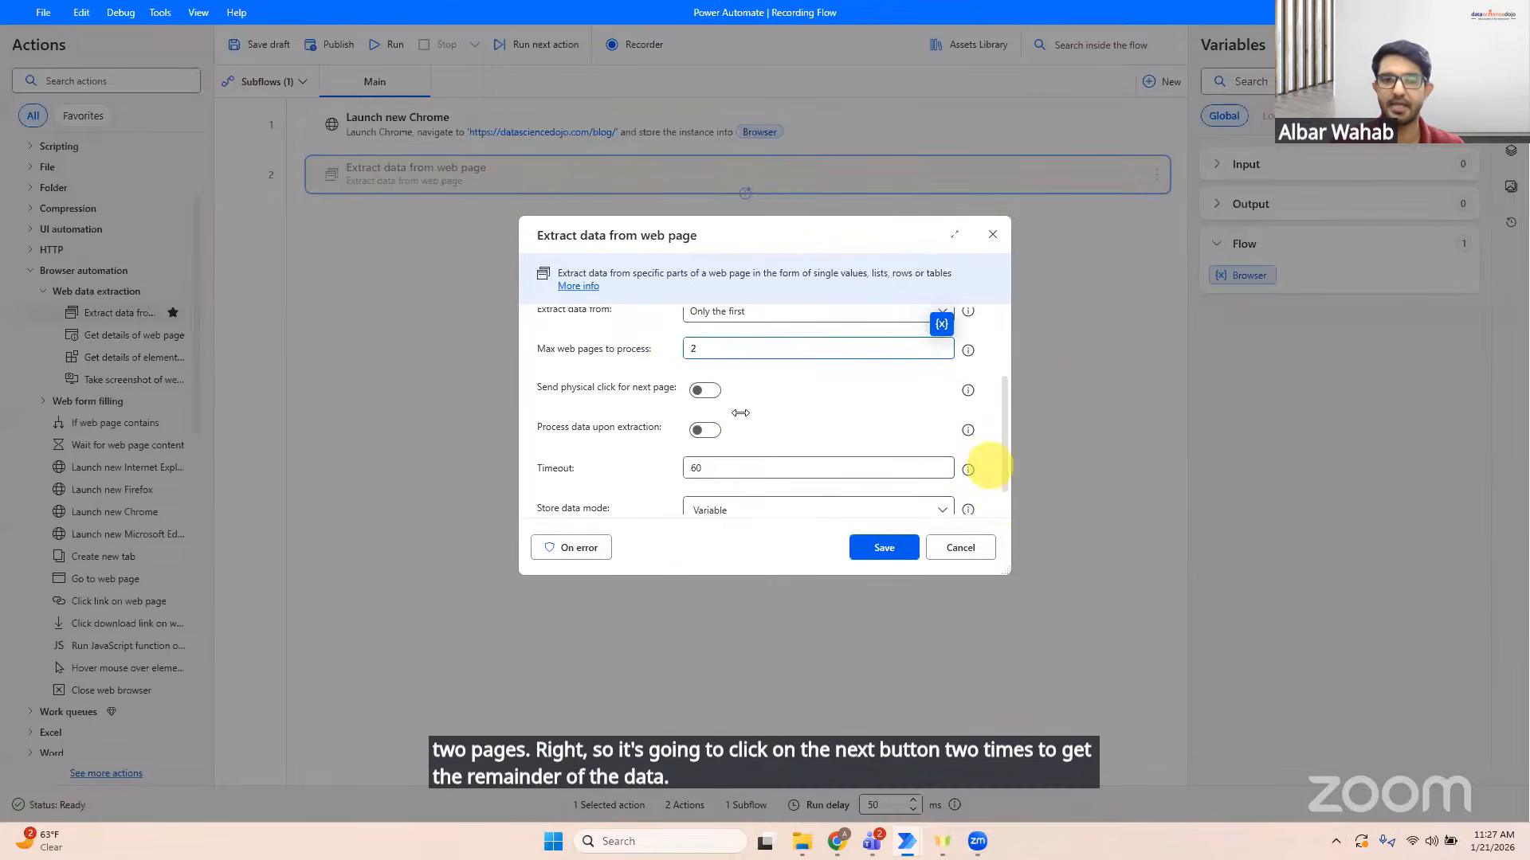
{"action": "left_click", "coordinate": [706, 390]}
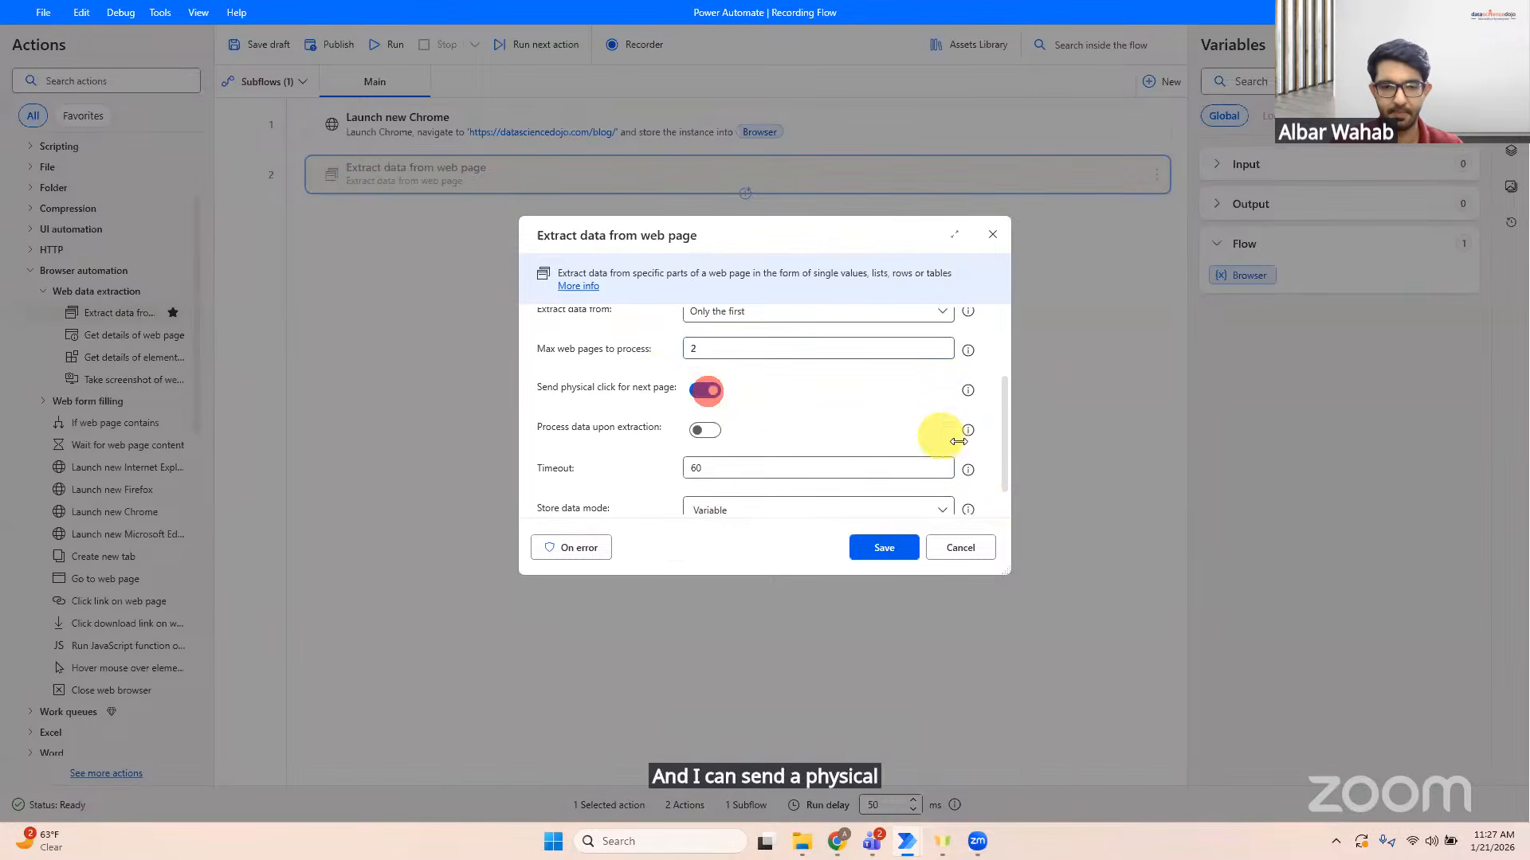
{"action": "left_click_drag", "start_coordinate": [1005, 447], "coordinate": [1006, 490]}
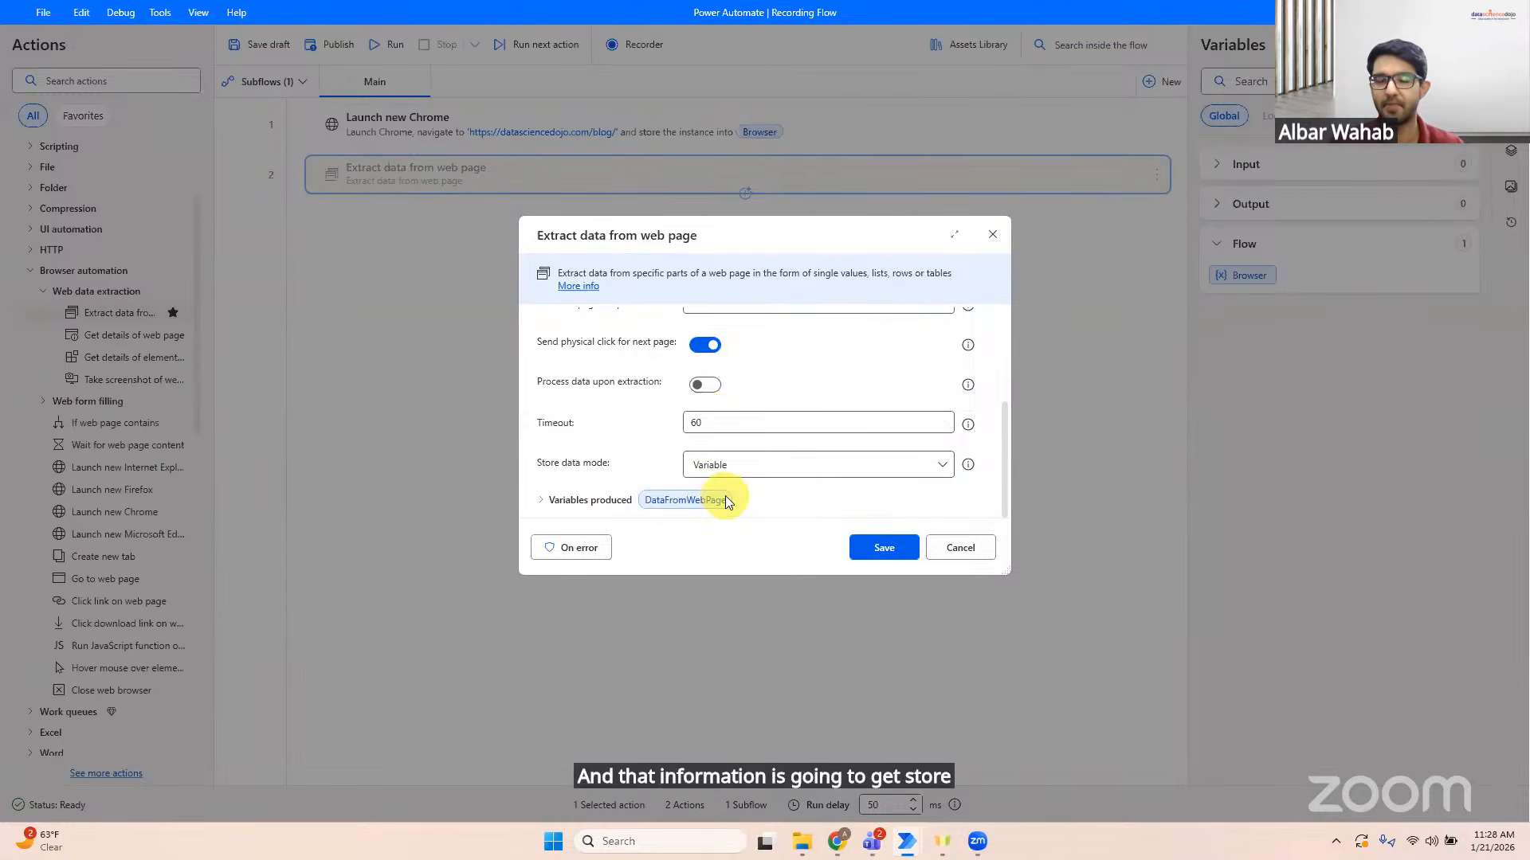
{"action": "left_click", "coordinate": [883, 548]}
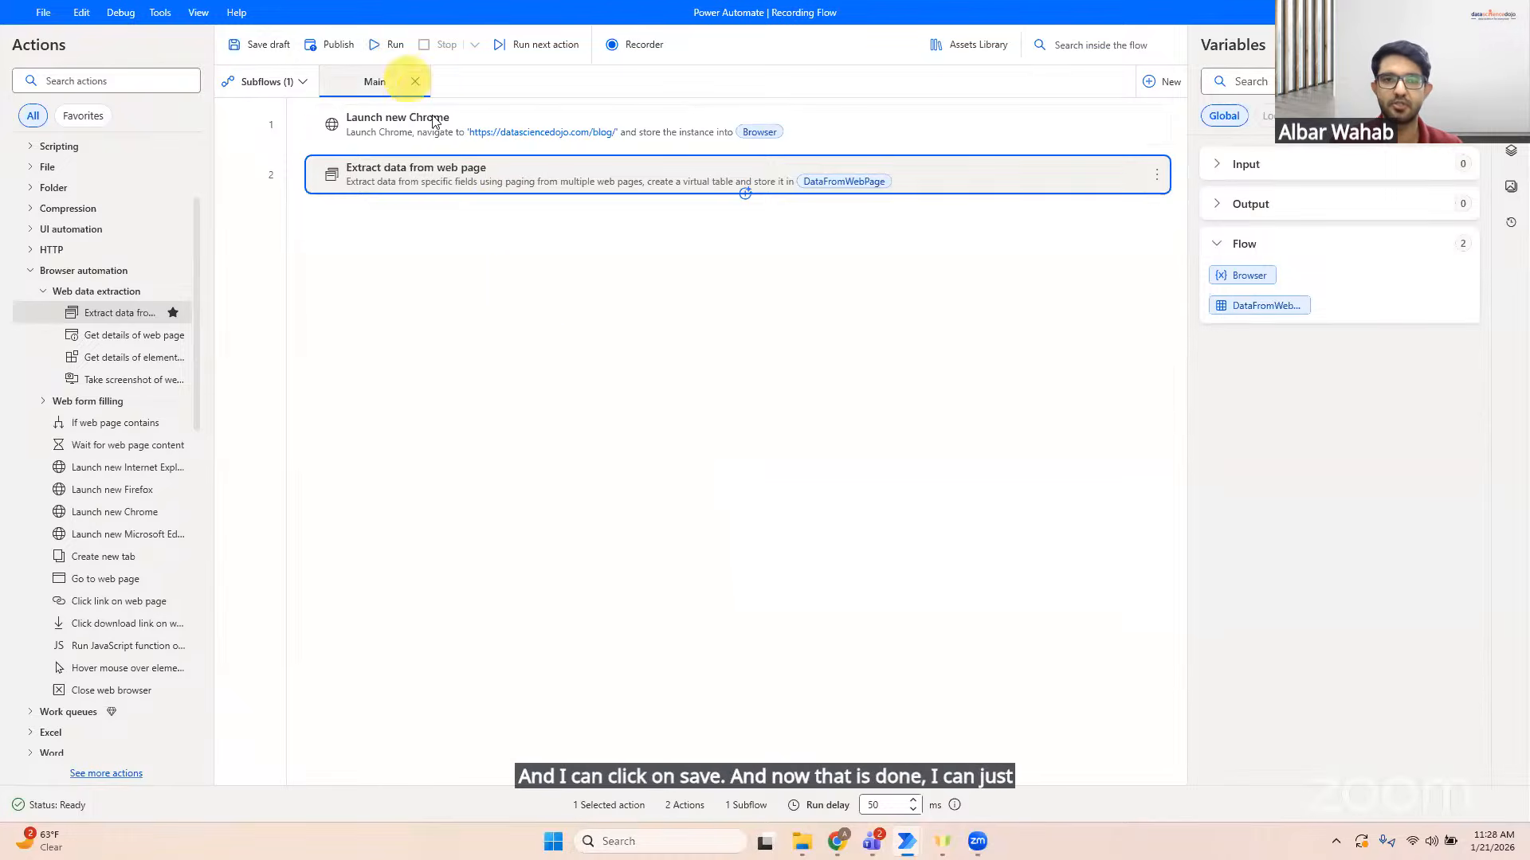
Step: Run the flow, let it page through the blog in Chrome, and return to the Recording Flow designer window
{"action": "left_click", "coordinate": [378, 44]}
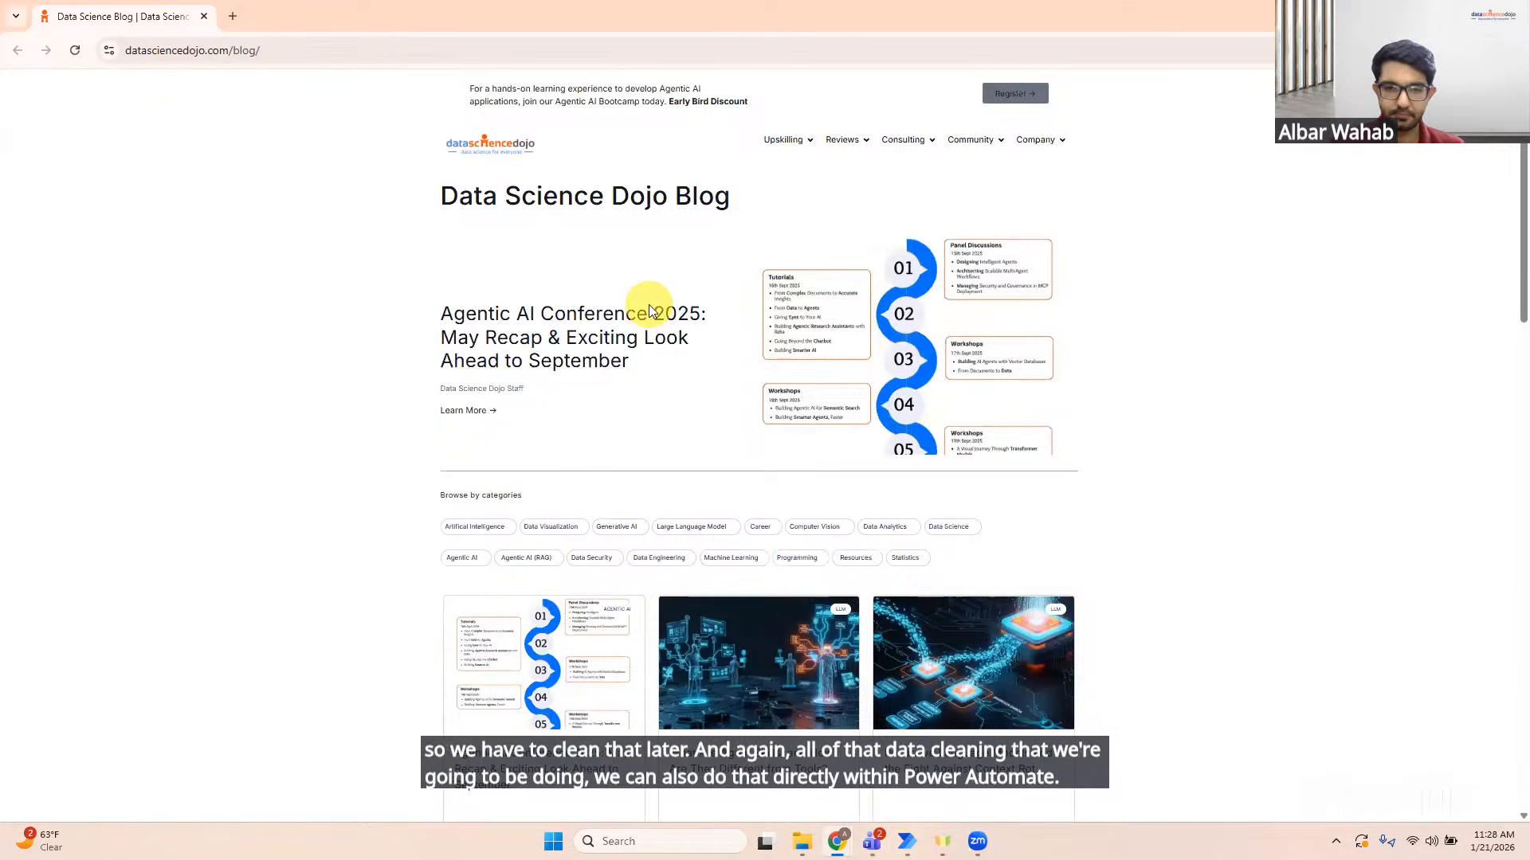
{"action": "scroll", "coordinate": [754, 821], "scroll_direction": "down", "scroll_amount": 12}
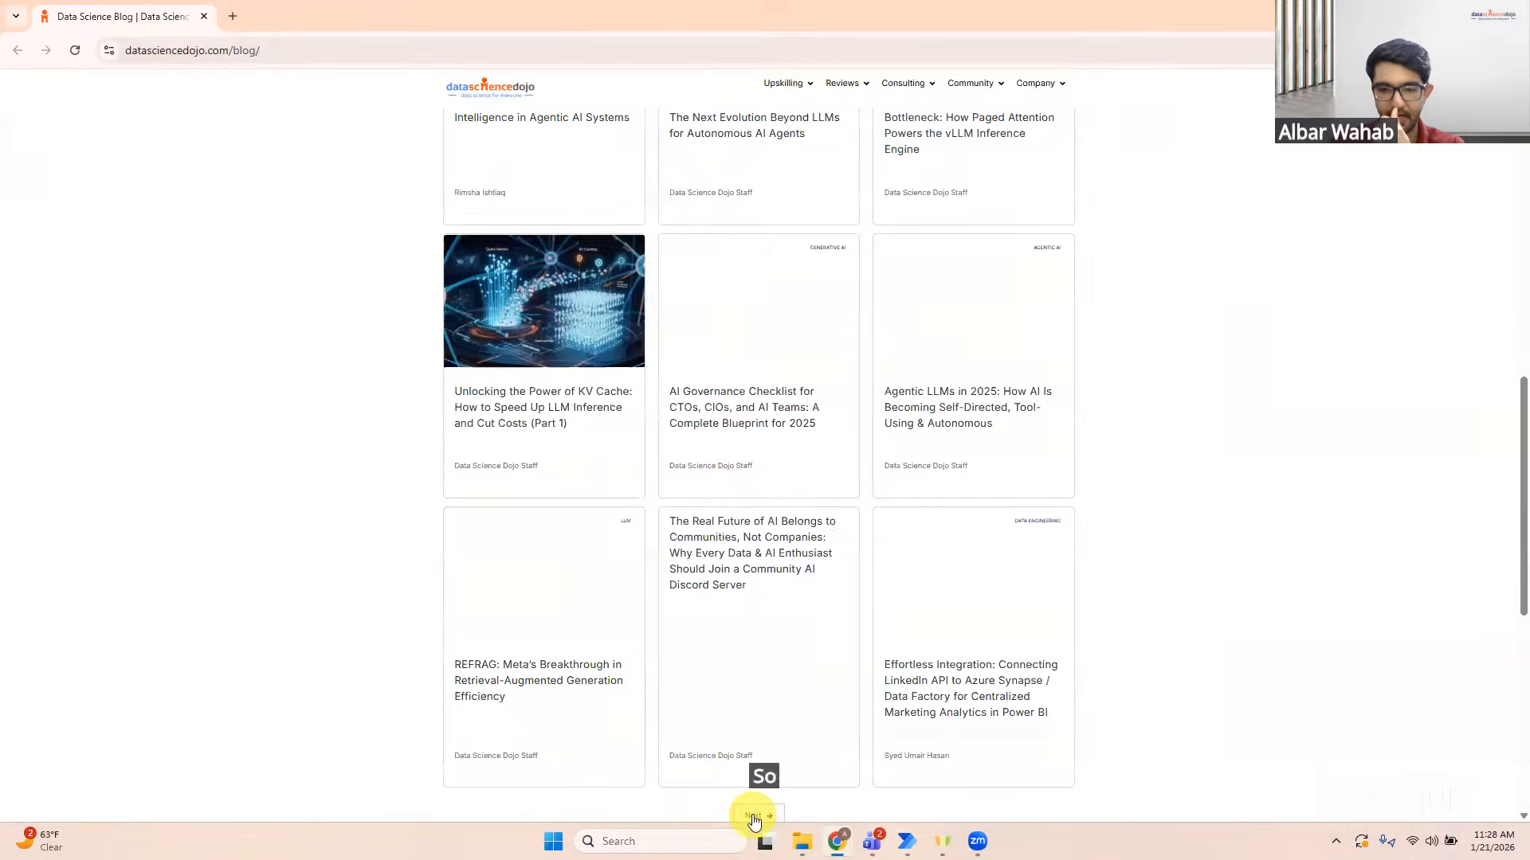
{"action": "left_click", "coordinate": [754, 817]}
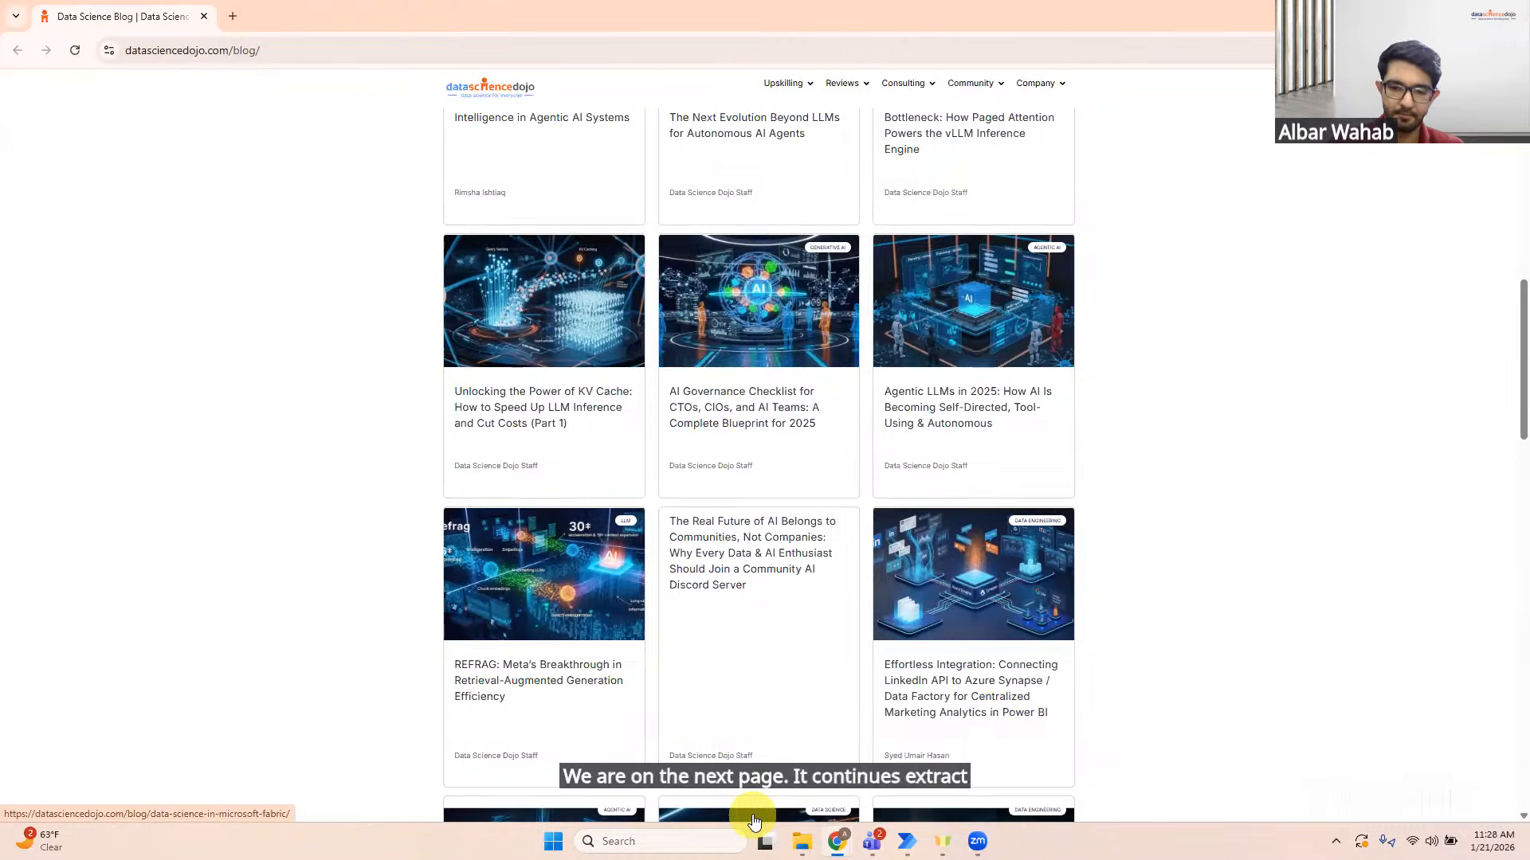
{"action": "mouse_move", "coordinate": [906, 842]}
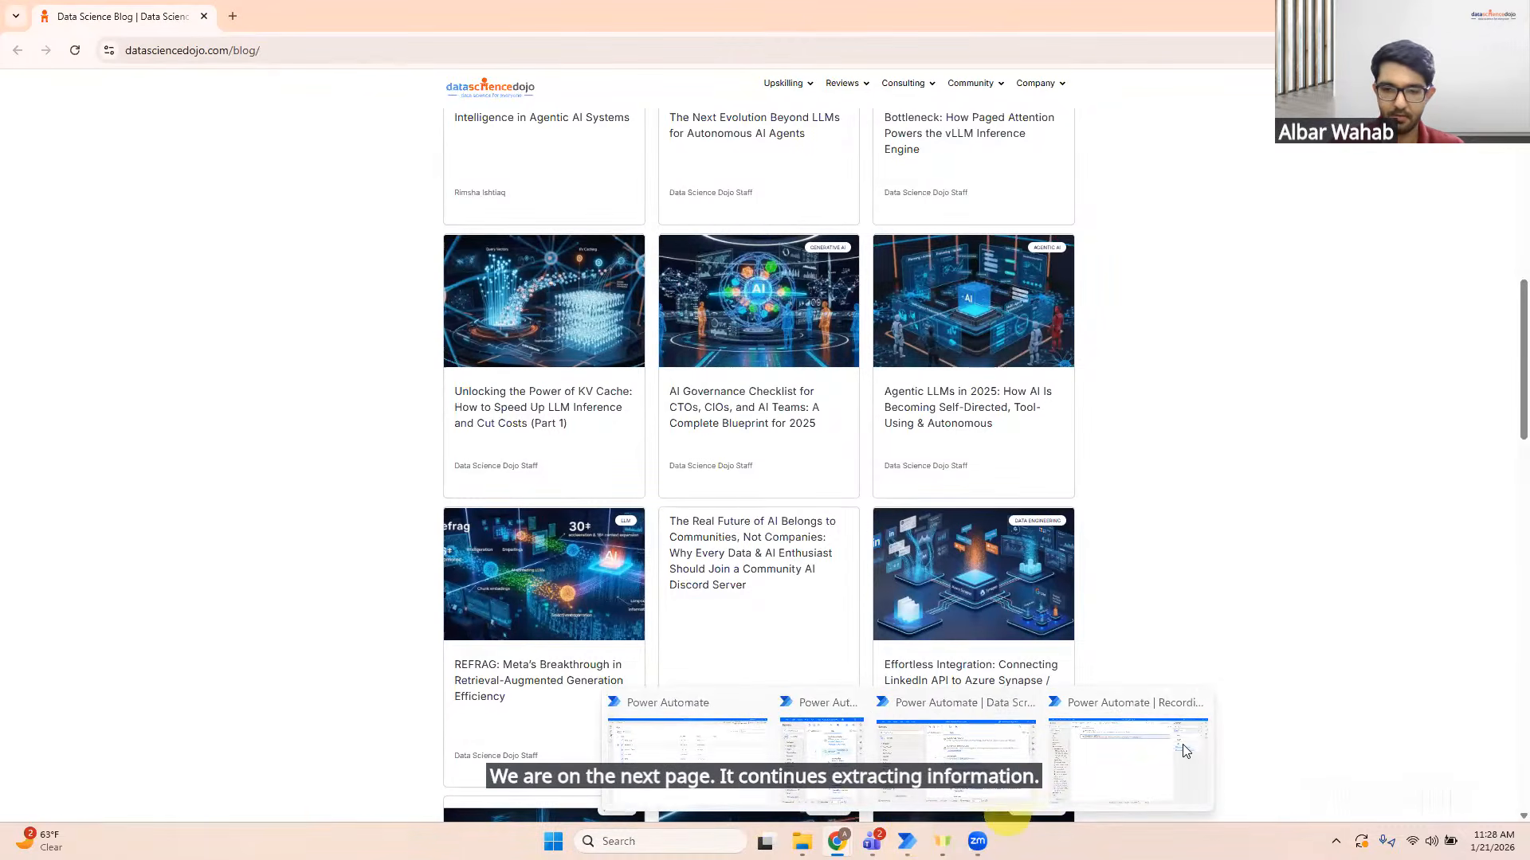
{"action": "left_click", "coordinate": [1149, 747]}
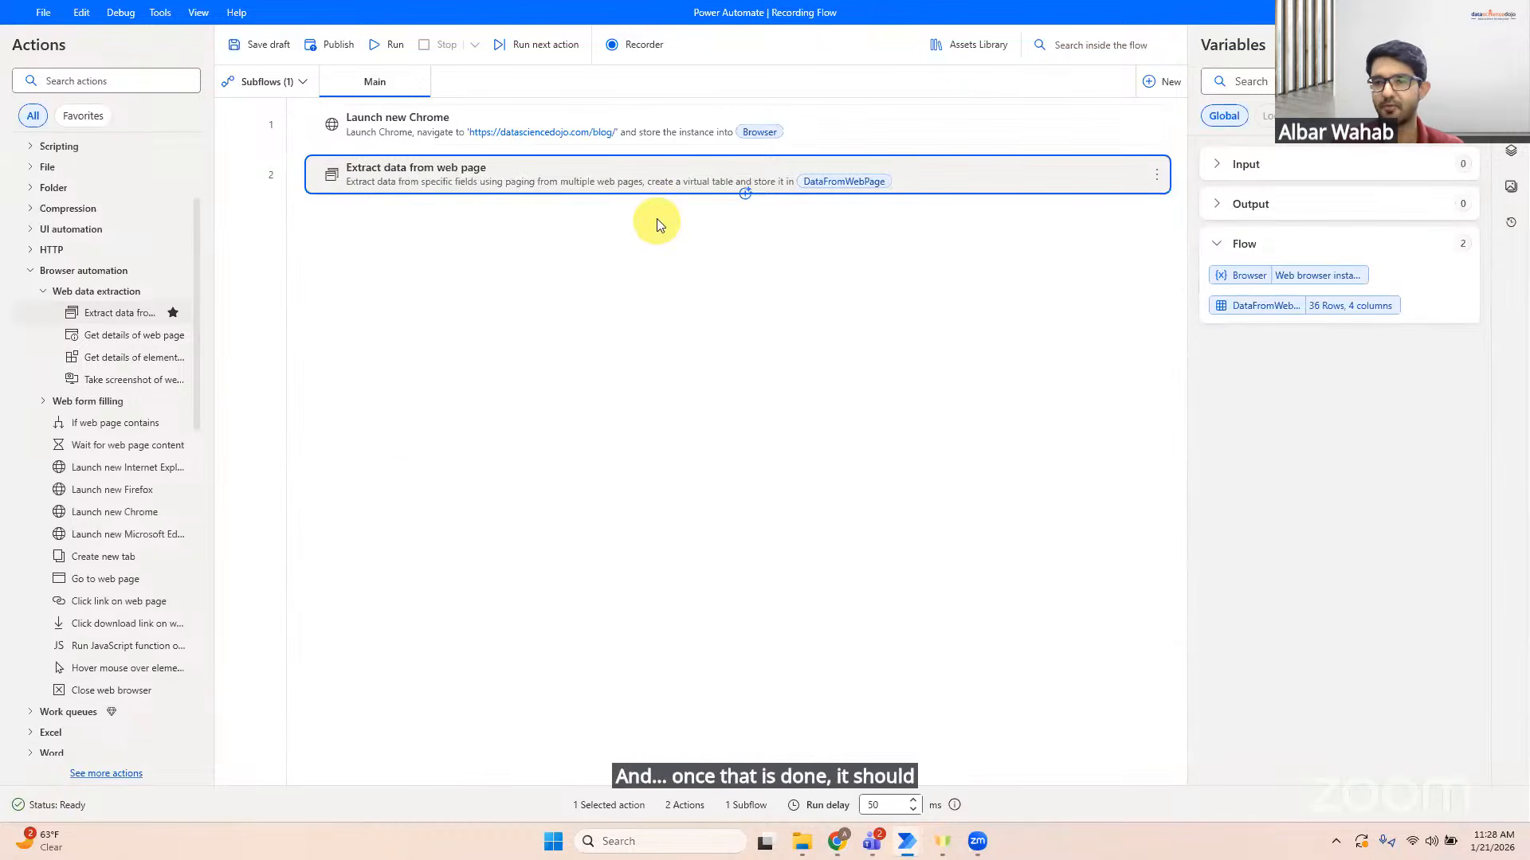
Step: Check the input and output variable groups, then open the DataFromWebPage flow variable and examine its extracted titles and URLs
{"action": "left_click", "coordinate": [1215, 204]}
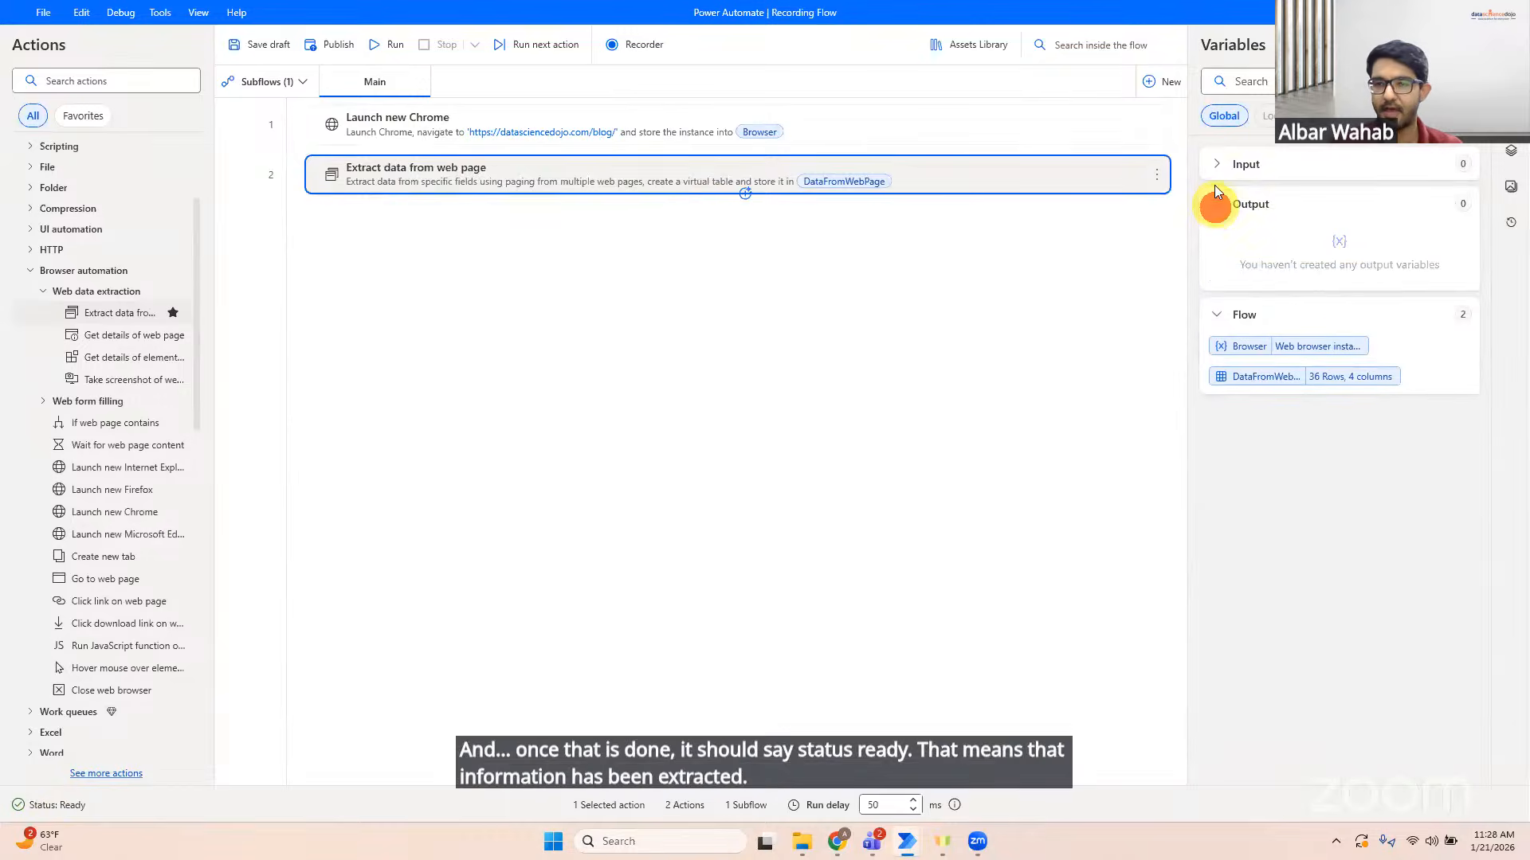
{"action": "left_click", "coordinate": [1215, 204]}
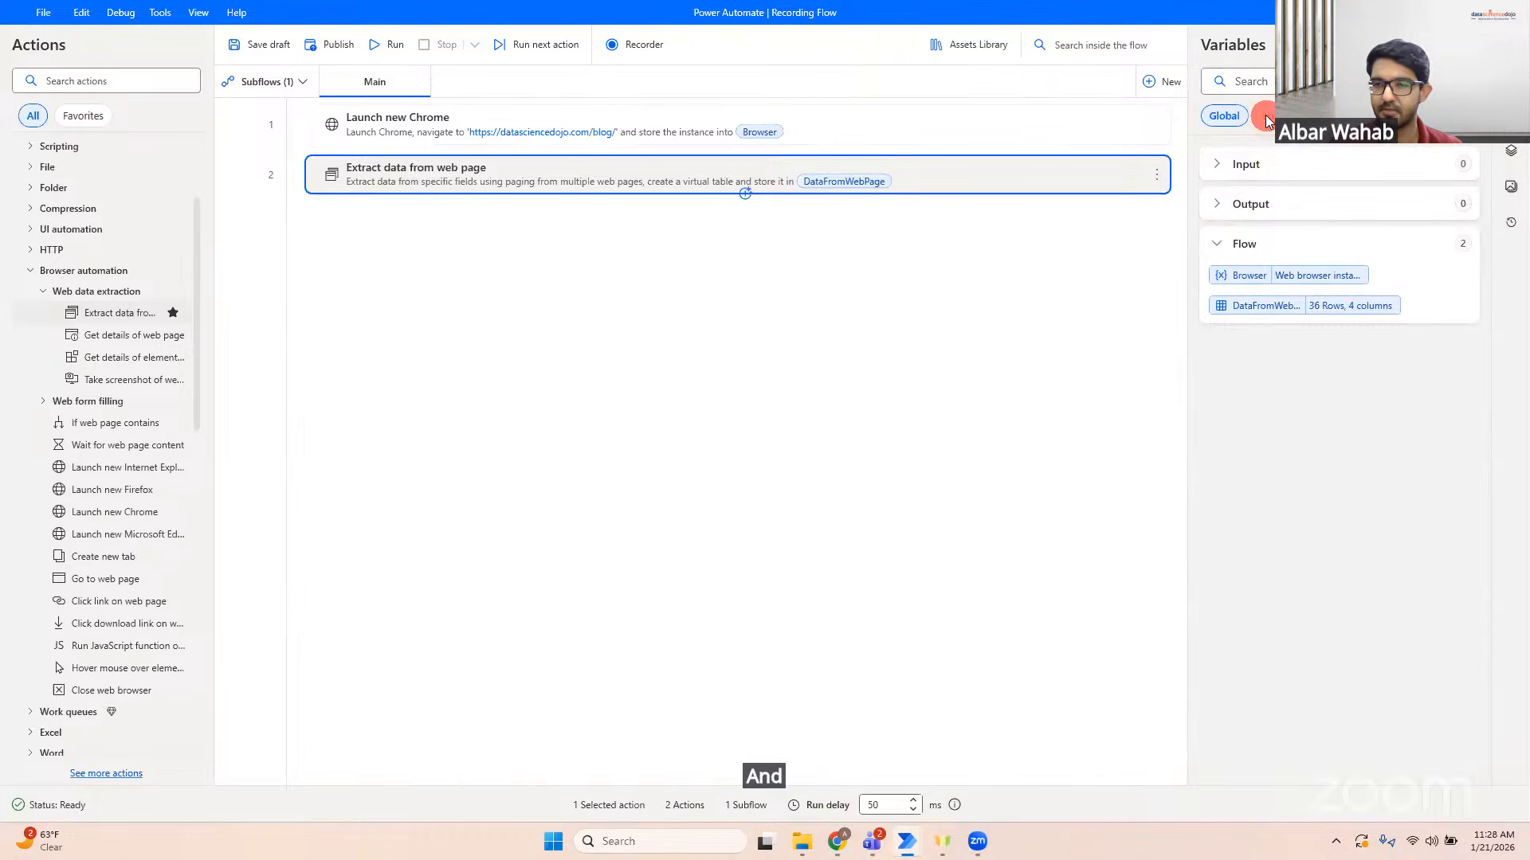
{"action": "left_click", "coordinate": [1216, 164]}
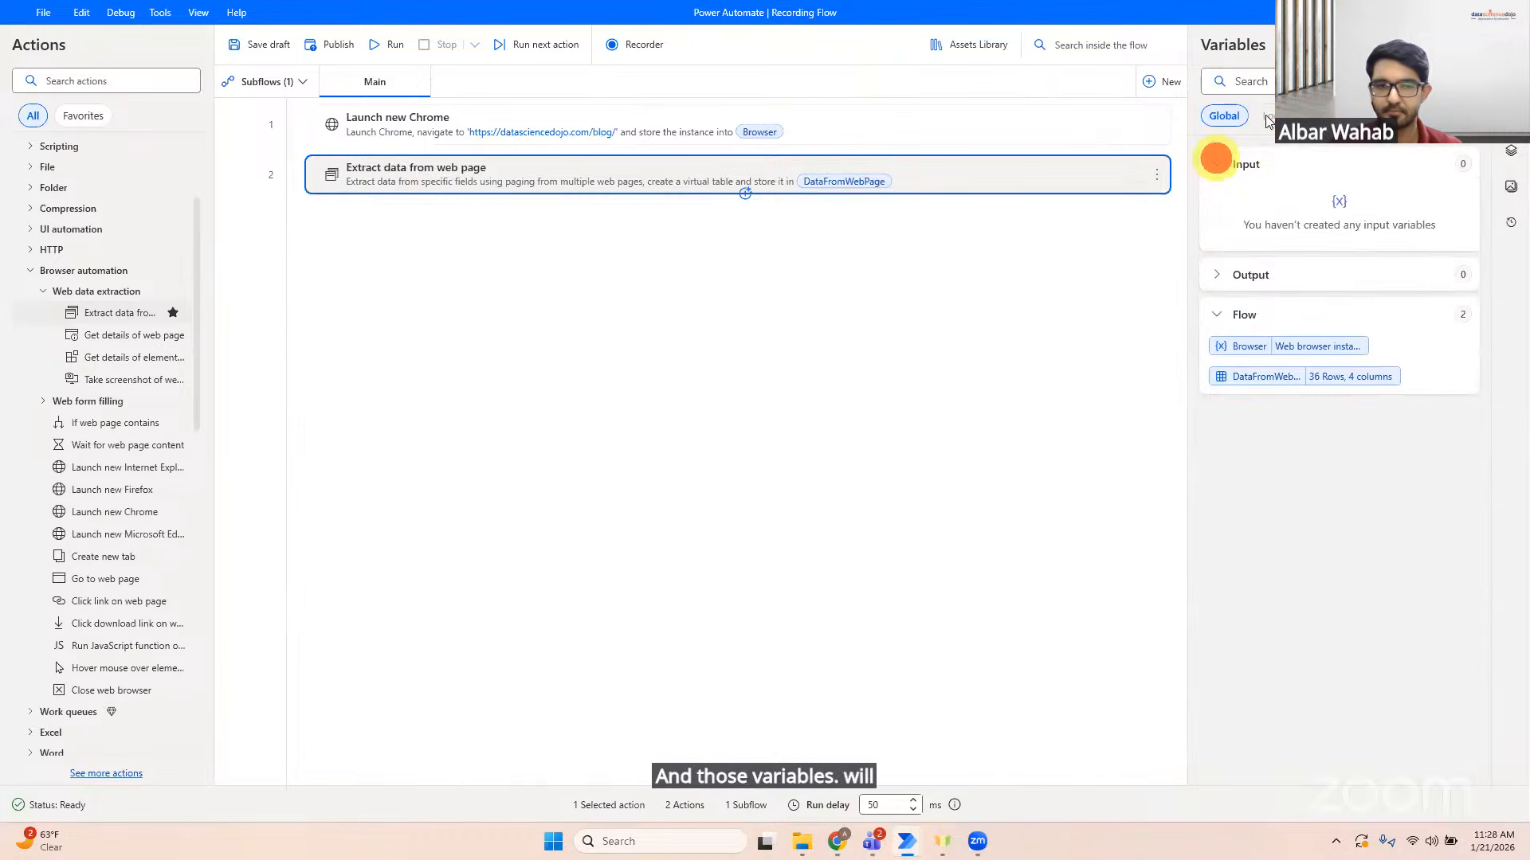
{"action": "left_click", "coordinate": [1215, 274]}
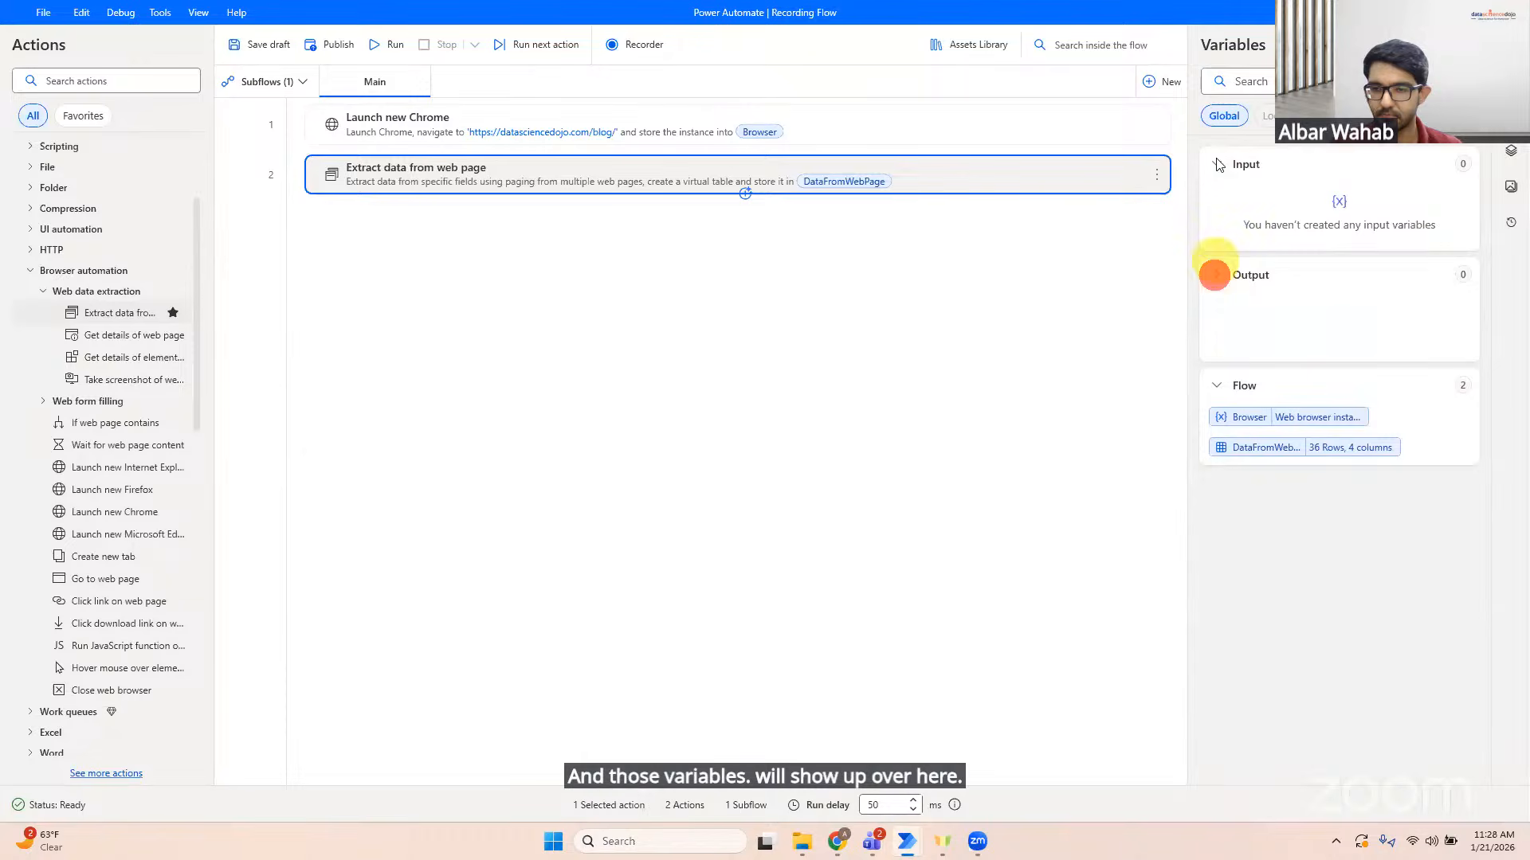
{"action": "left_click", "coordinate": [1214, 274]}
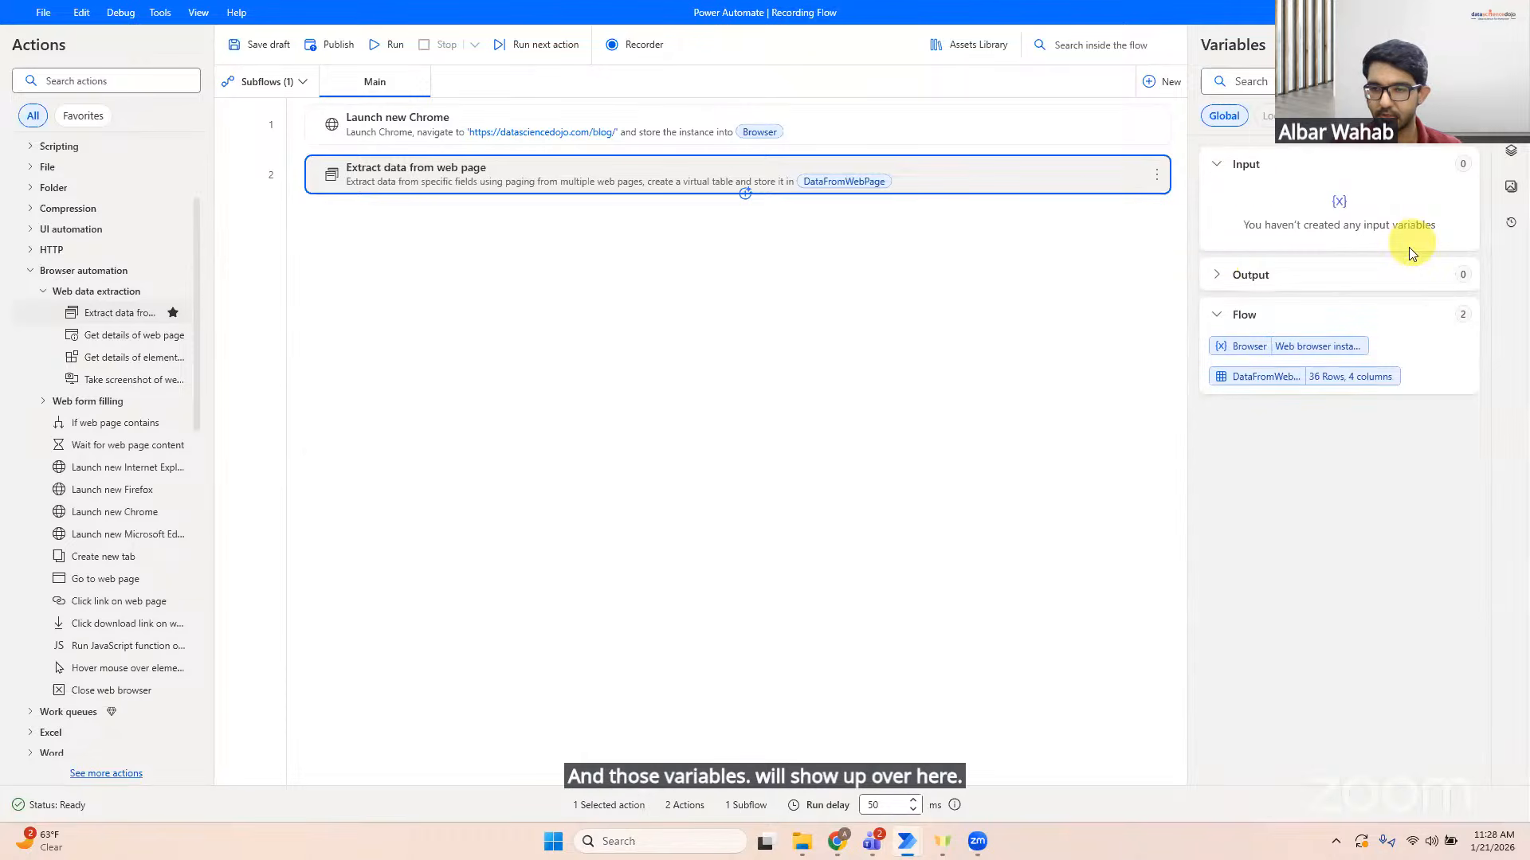
{"action": "left_click", "coordinate": [1280, 379]}
{"action": "double_click", "coordinate": [1280, 377]}
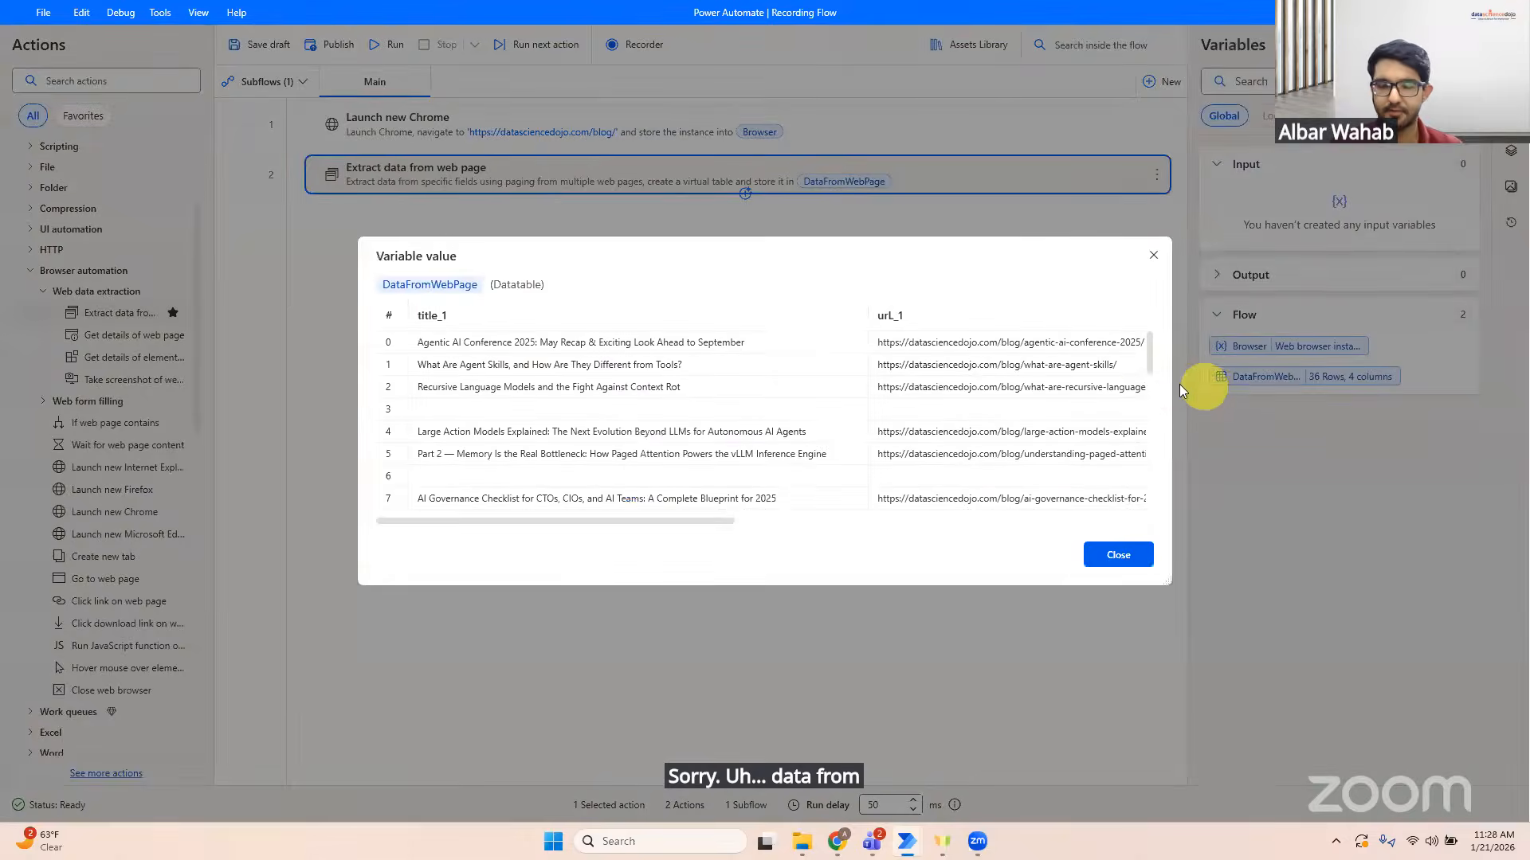
{"action": "left_click_drag", "start_coordinate": [713, 522], "coordinate": [590, 557]}
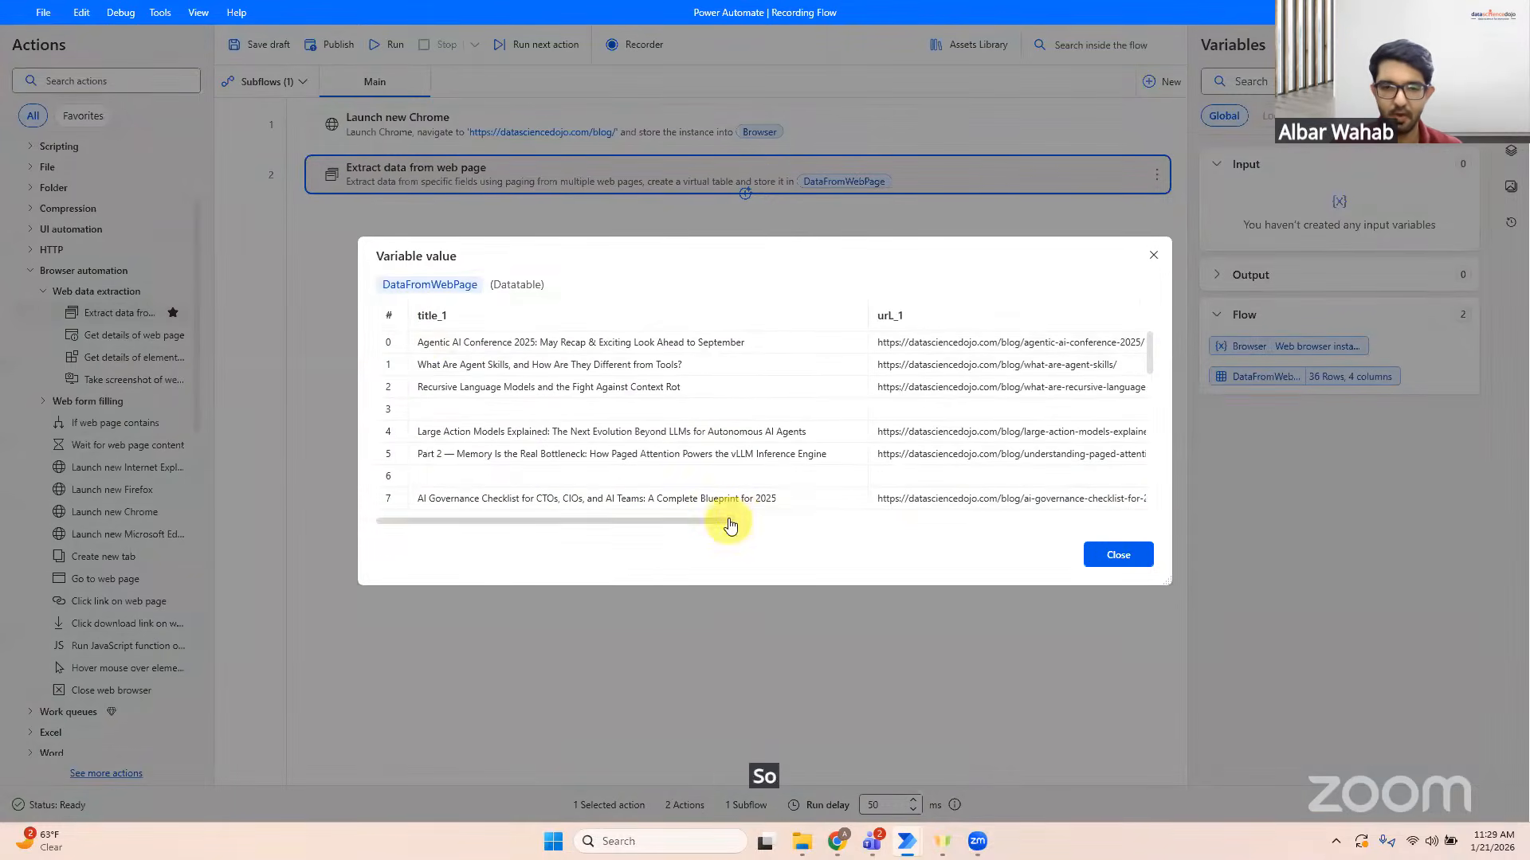
Step: Look across the columns of the extracted DataFromWebPage table, then close the variable viewer
{"action": "left_click_drag", "start_coordinate": [727, 521], "coordinate": [966, 536]}
{"action": "left_click_drag", "start_coordinate": [770, 536], "coordinate": [582, 538]}
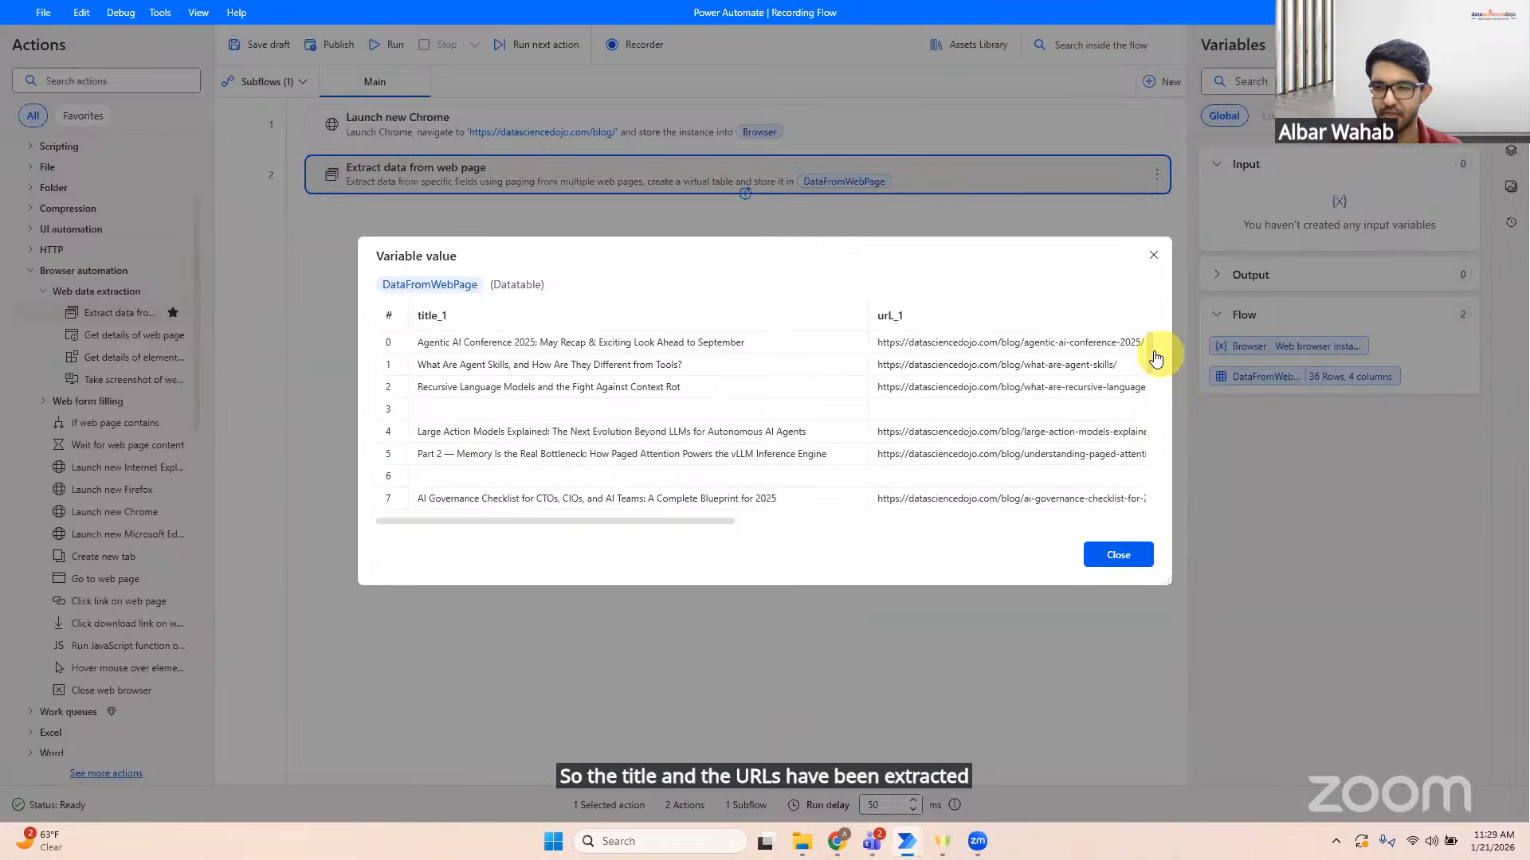
{"action": "left_click", "coordinate": [1152, 259]}
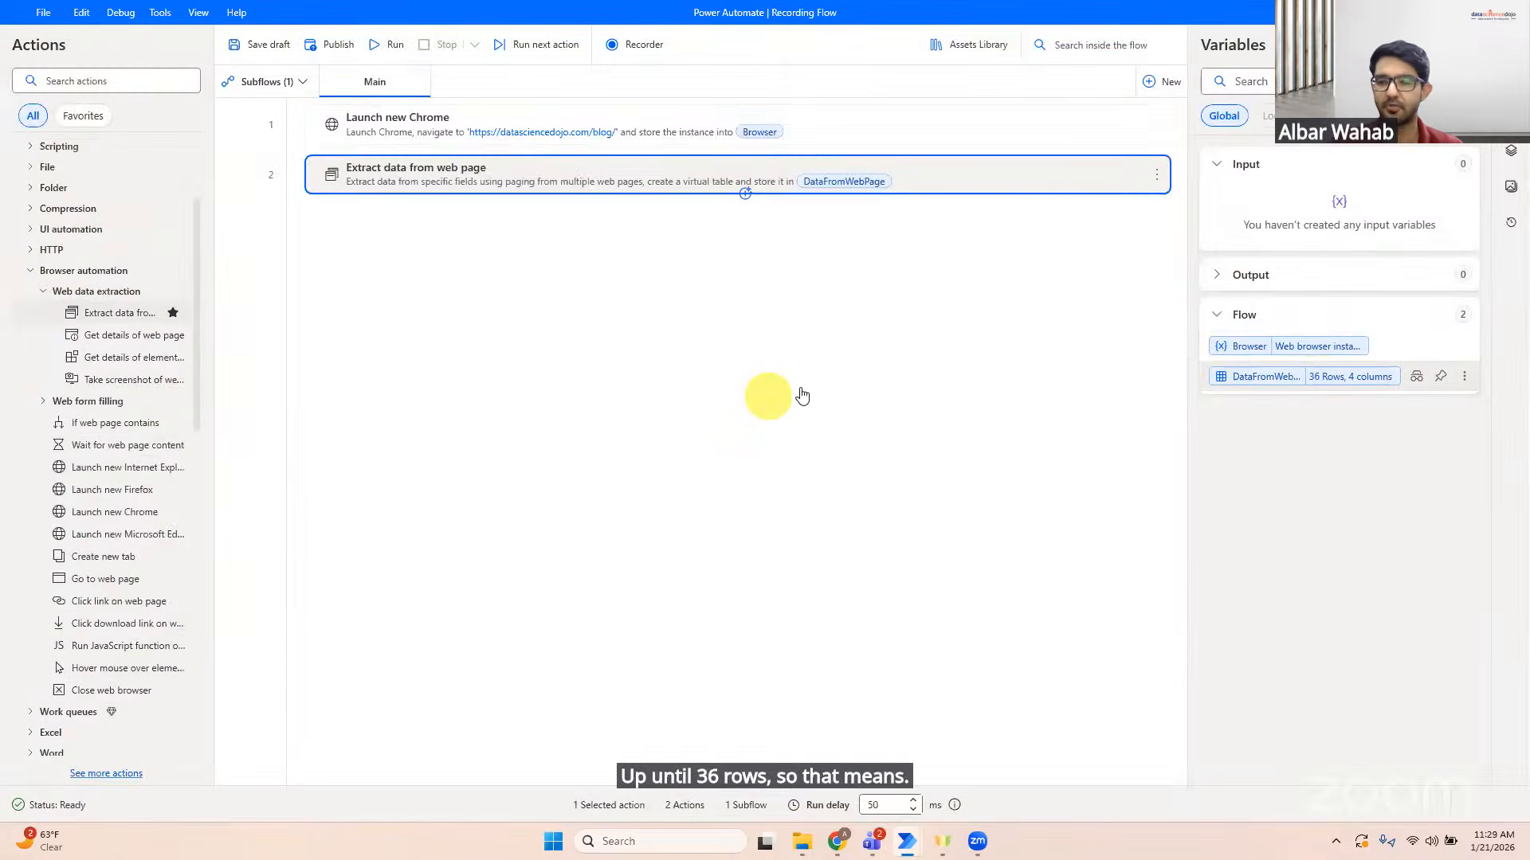
{"action": "right_click", "coordinate": [570, 169]}
{"action": "left_click", "coordinate": [513, 281]}
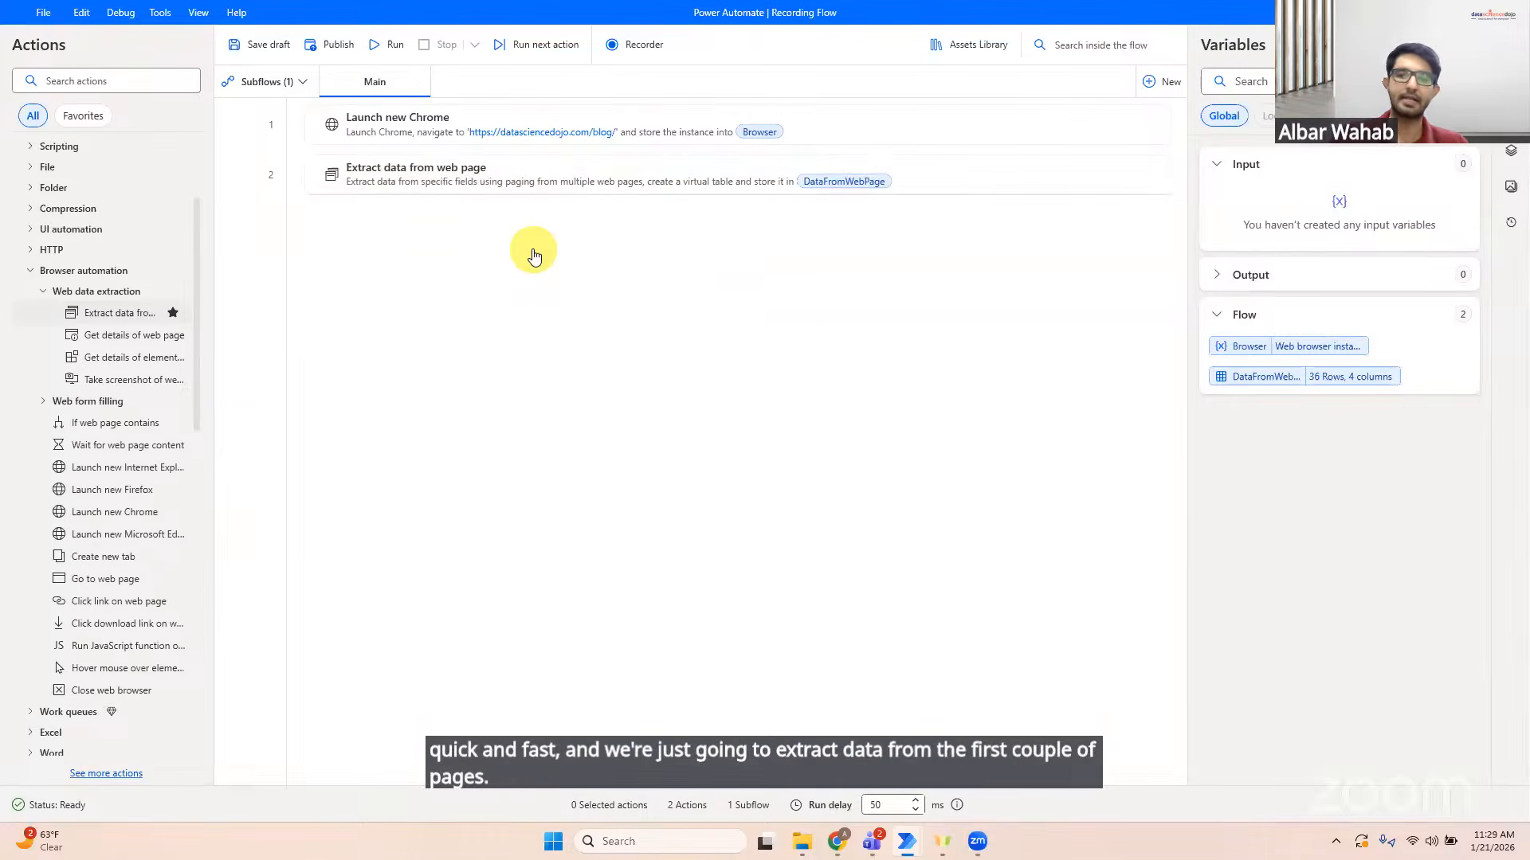
Step: Reopen the DataFromWebPage variable, compare its two pairs of title and URL columns, and close it
{"action": "left_click", "coordinate": [1332, 389]}
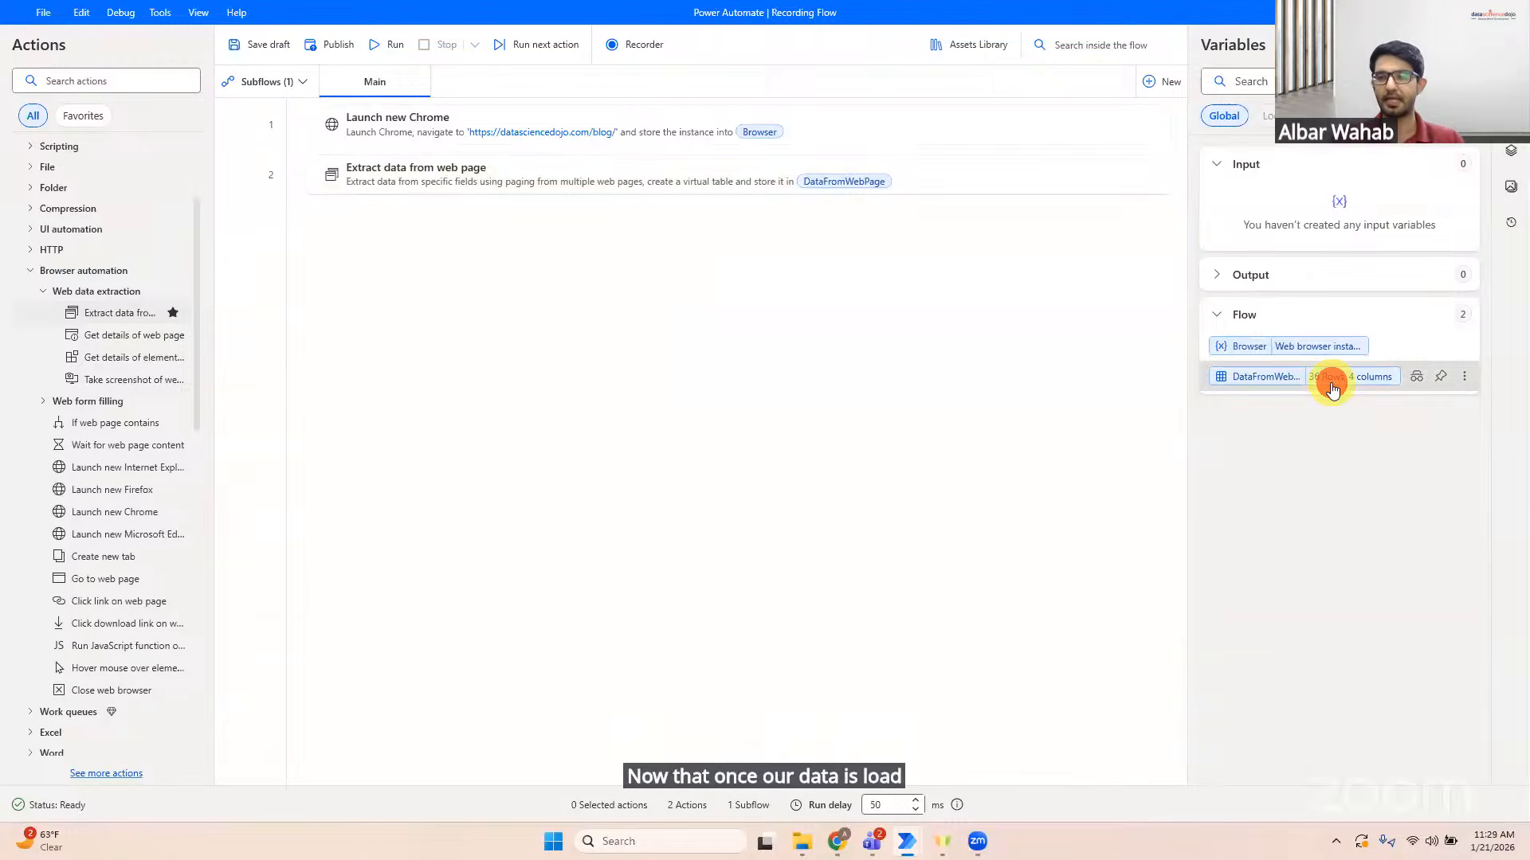
{"action": "double_click", "coordinate": [1332, 389]}
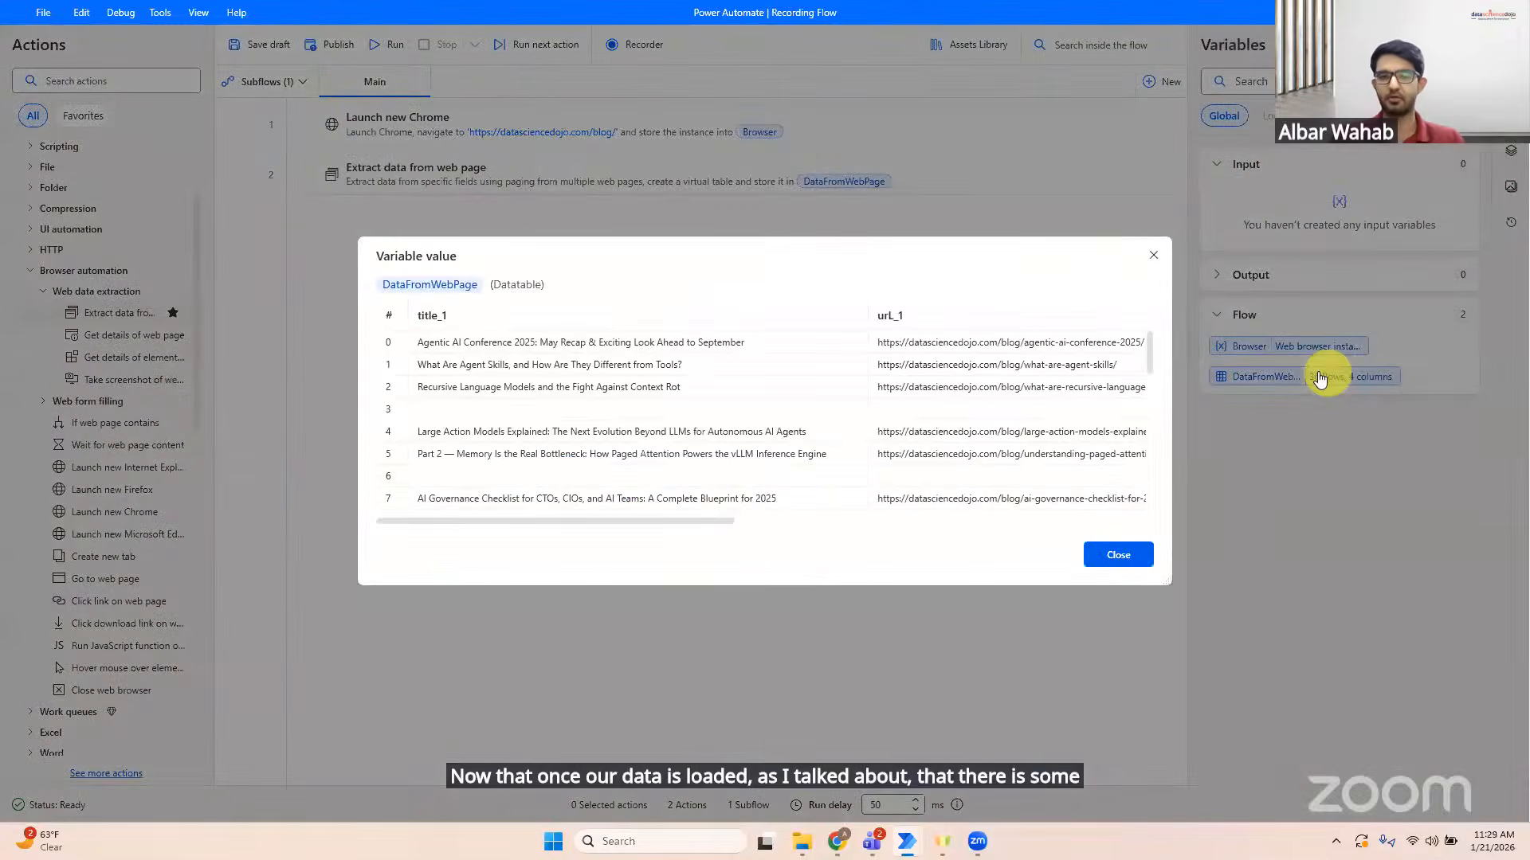
{"action": "left_click", "coordinate": [721, 521]}
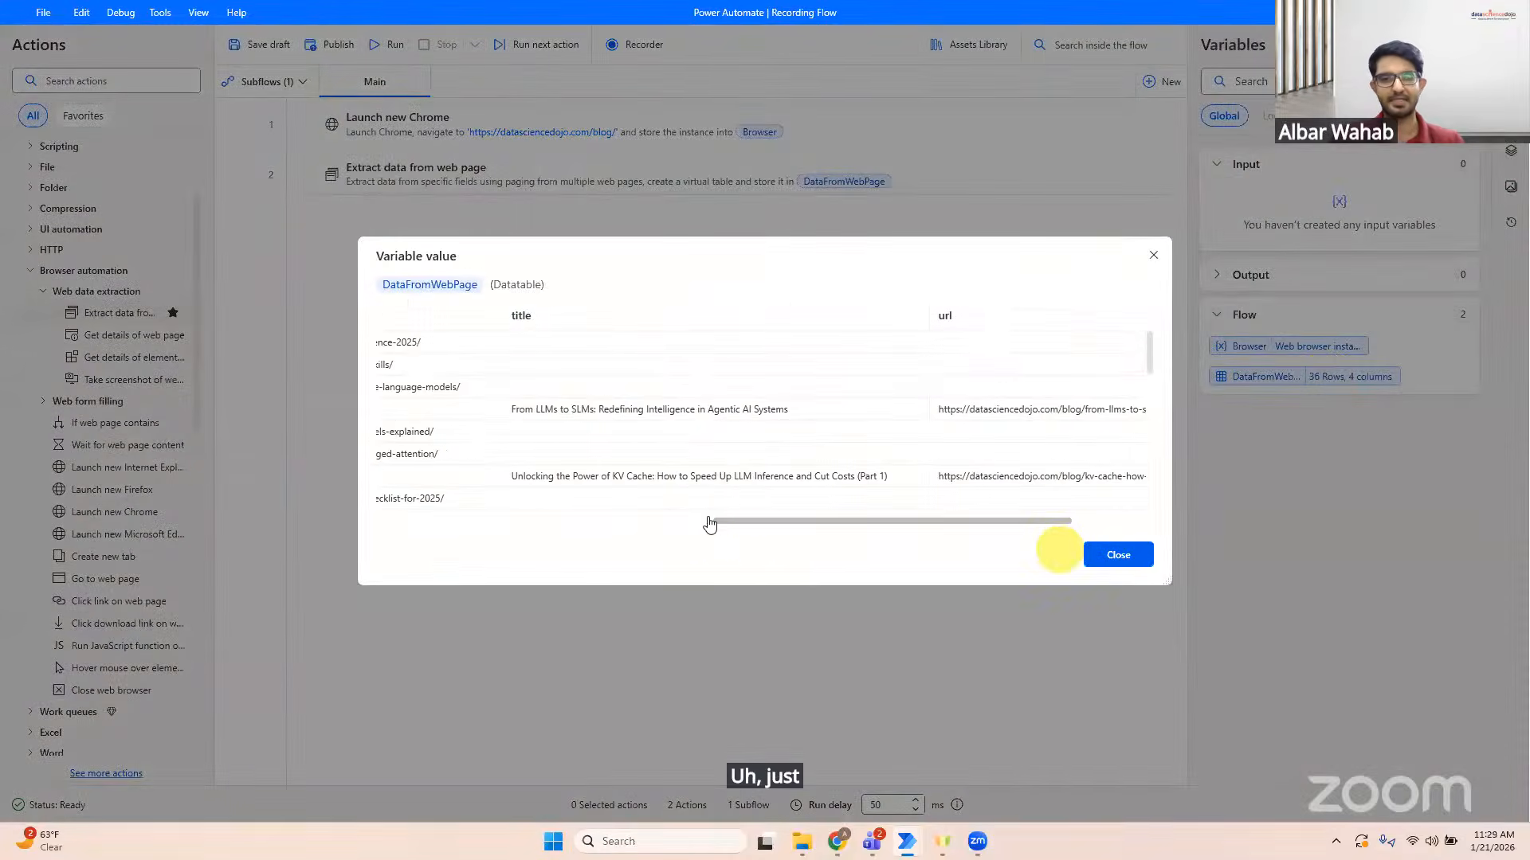
{"action": "left_click", "coordinate": [709, 523]}
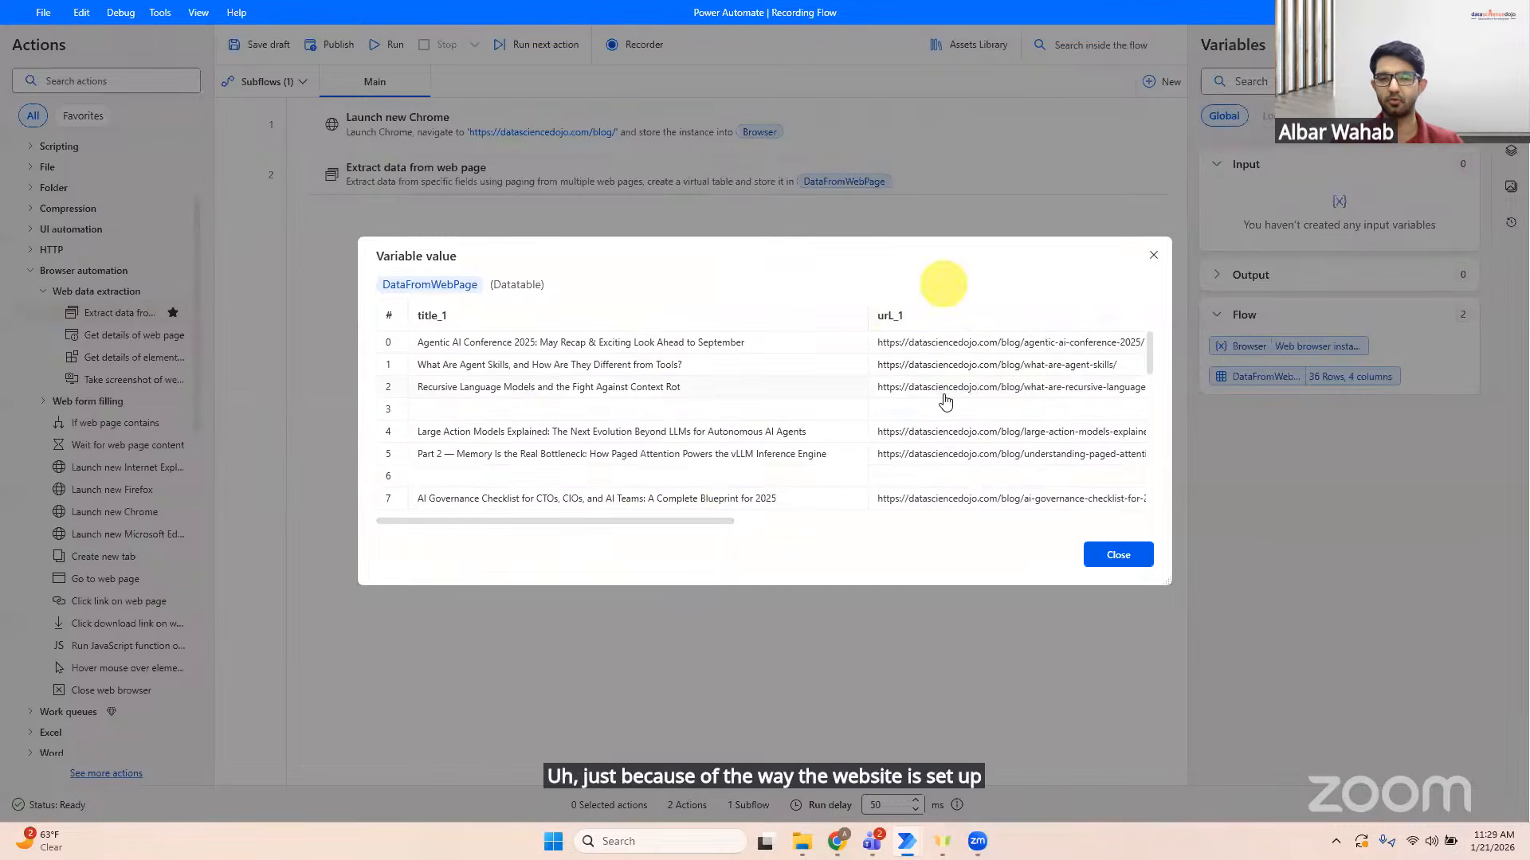
{"action": "left_click_drag", "start_coordinate": [701, 520], "coordinate": [1116, 520]}
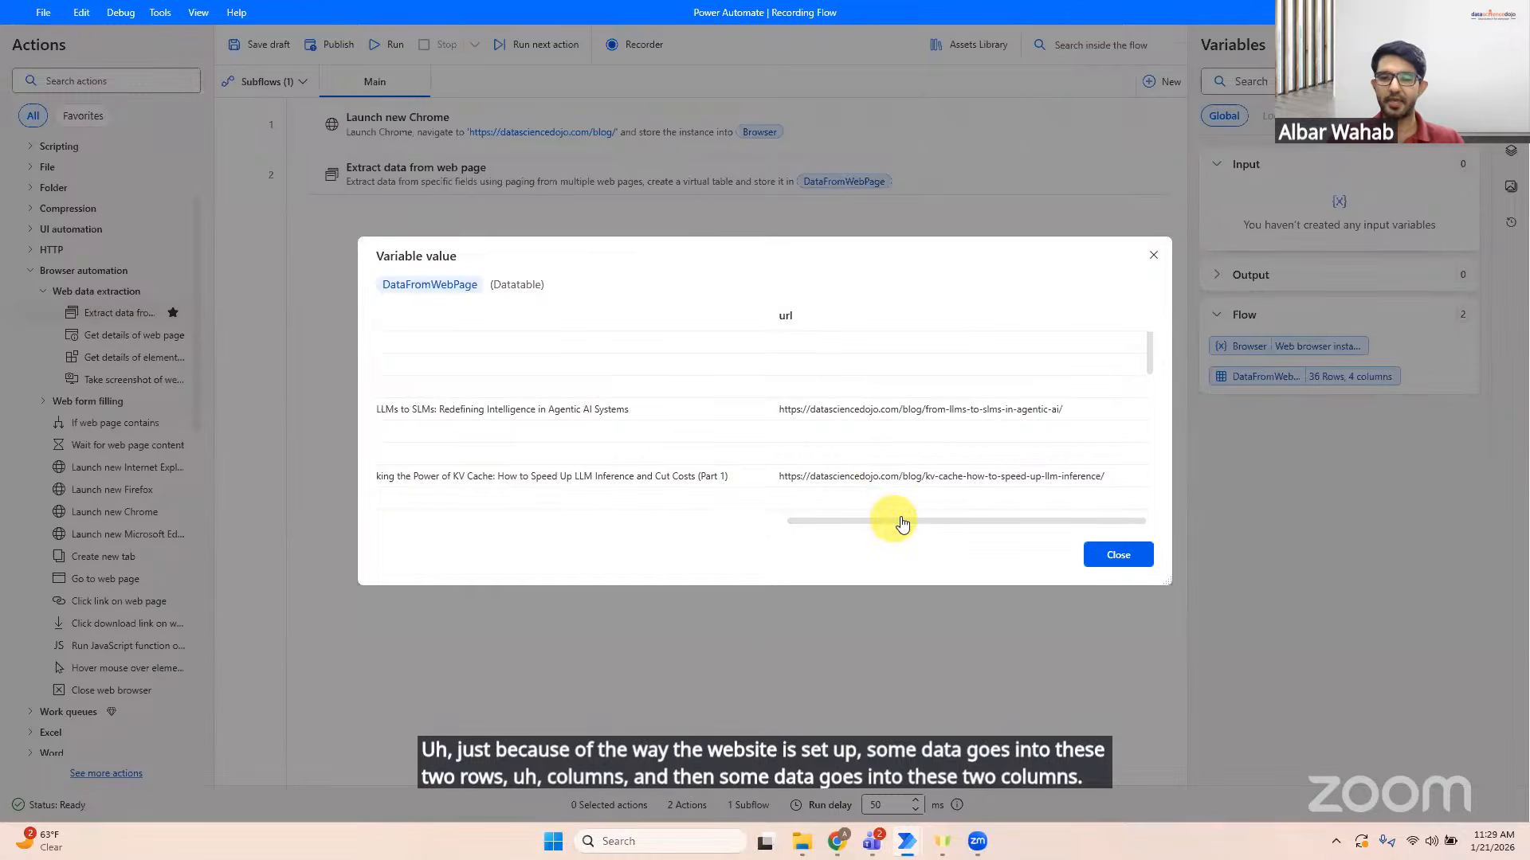
{"action": "left_click_drag", "start_coordinate": [902, 523], "coordinate": [359, 574]}
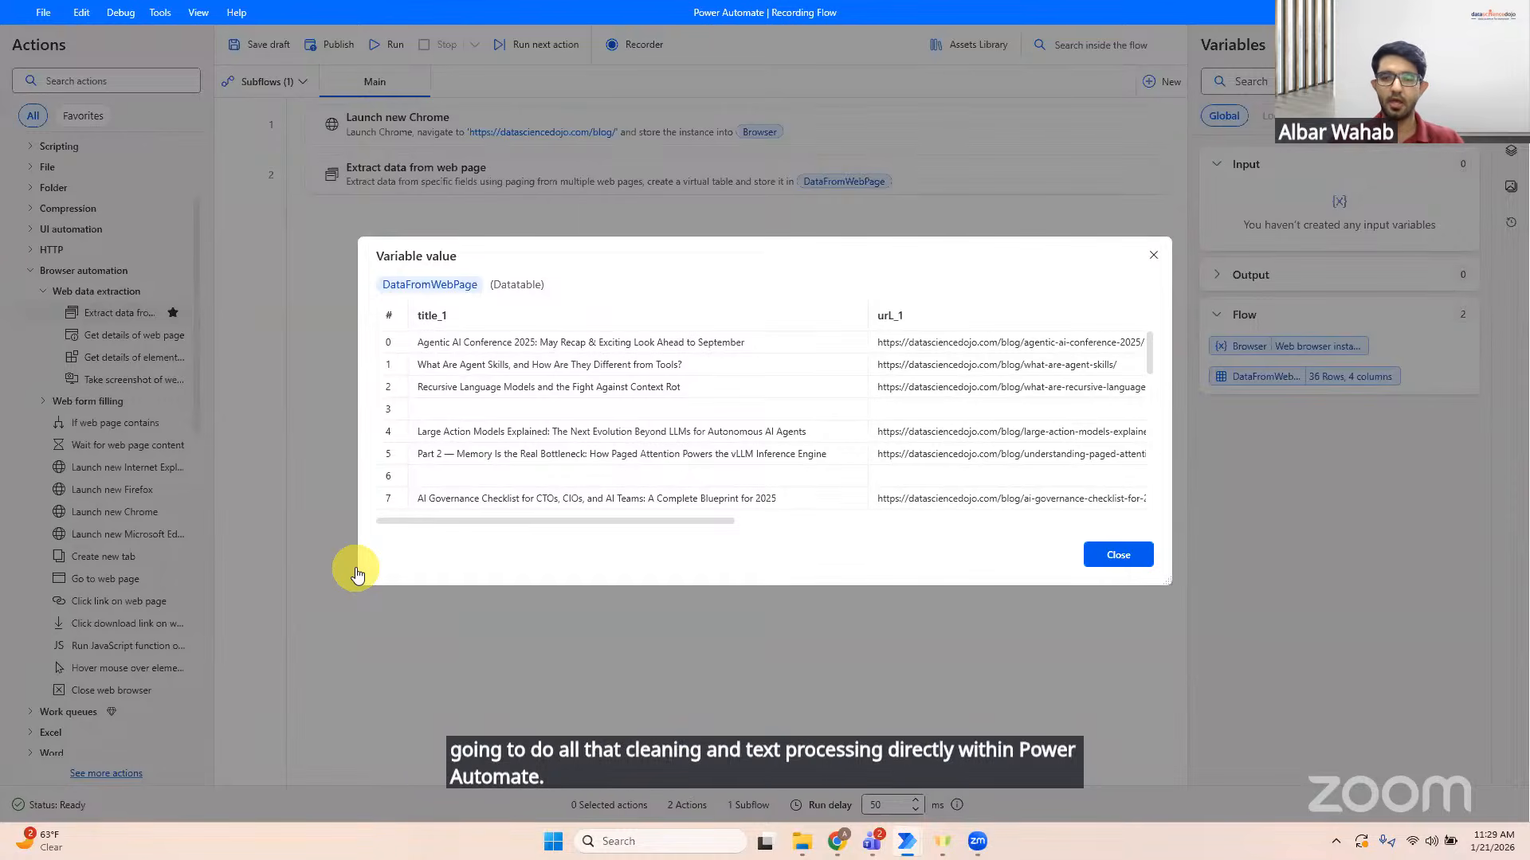
{"action": "left_click", "coordinate": [1117, 555]}
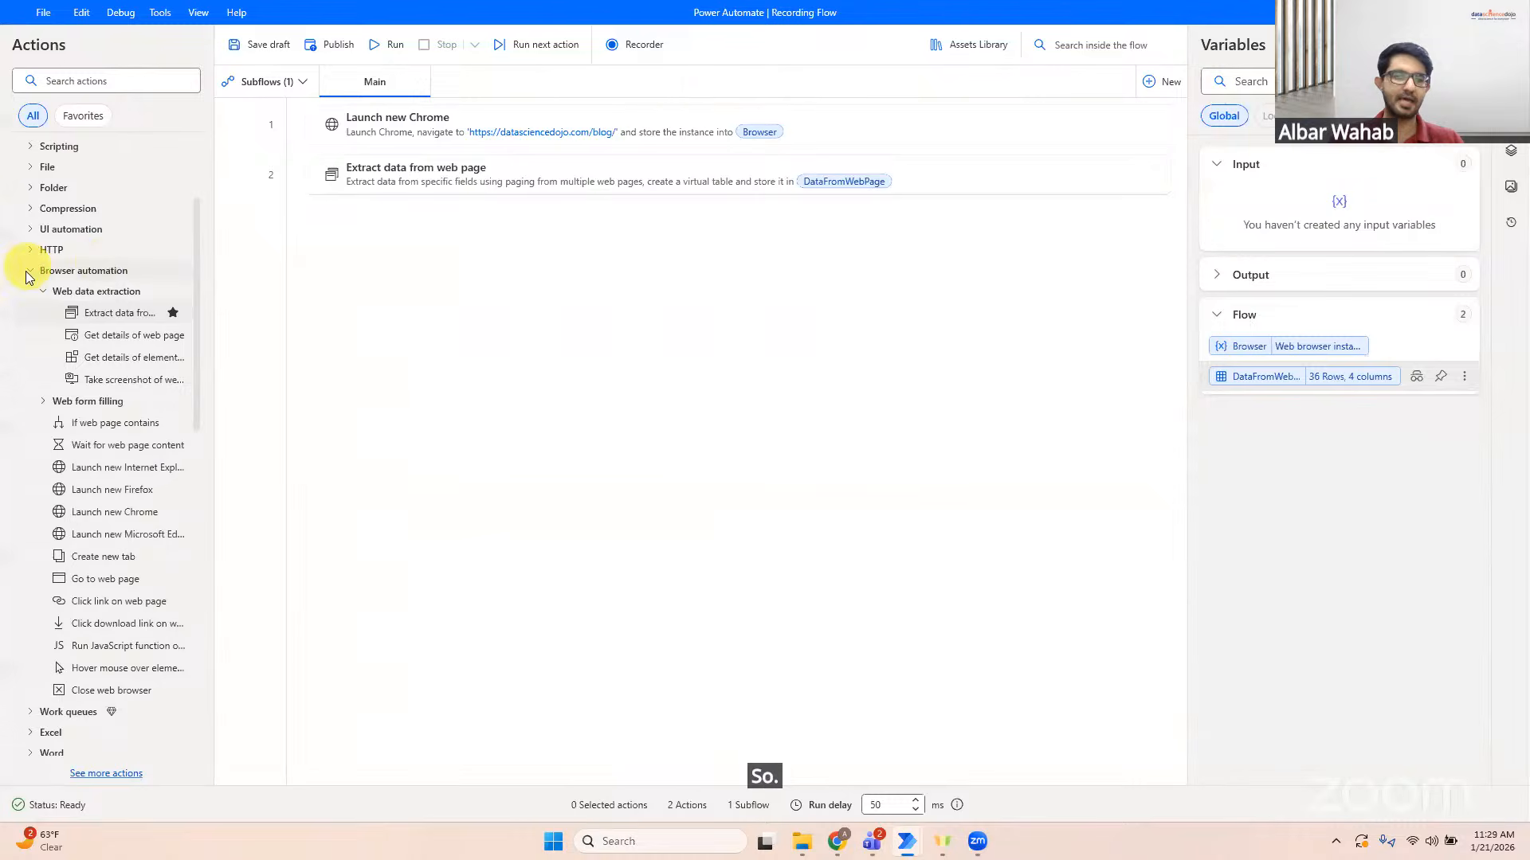
Step: Add a Set variable action after the web page extraction that assigns the value 0 to a variable named RowCount
{"action": "left_click", "coordinate": [31, 271]}
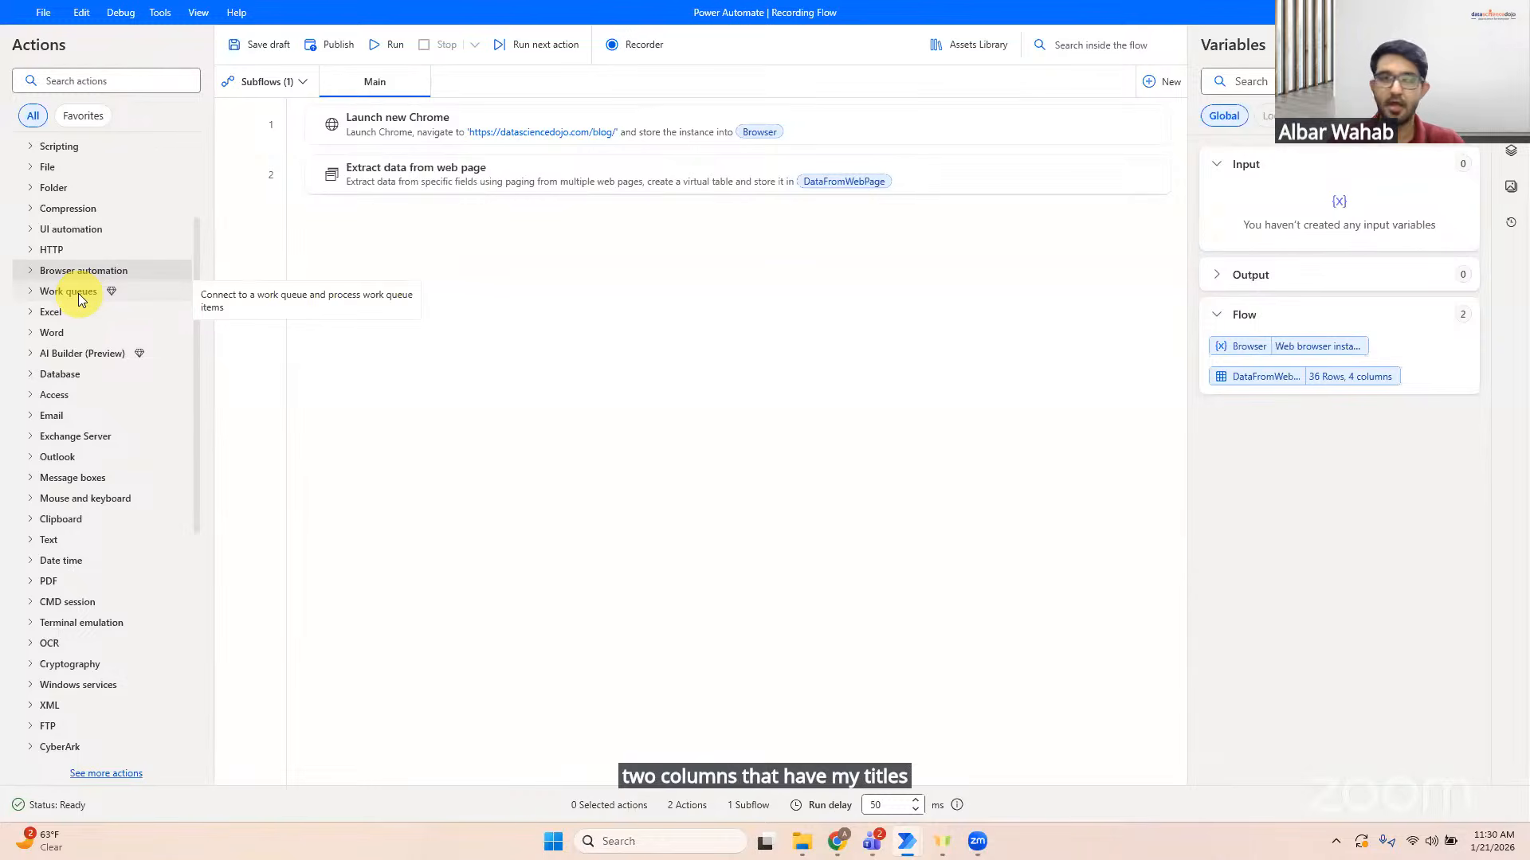
{"action": "left_click", "coordinate": [139, 80]}
{"action": "type", "text": "set vari"}
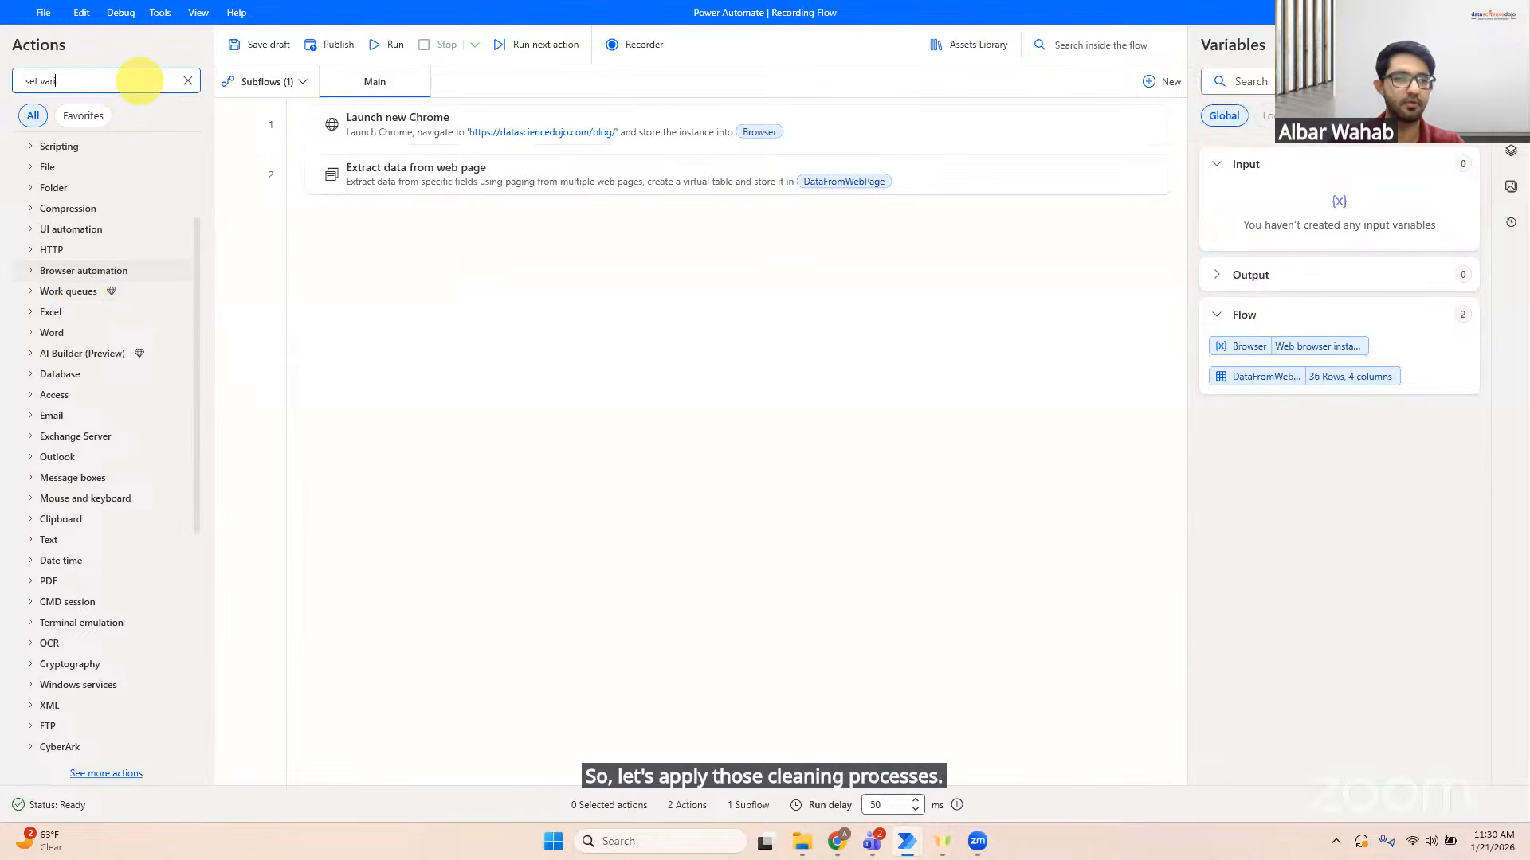
{"action": "type", "text": "able"}
{"action": "left_click_drag", "start_coordinate": [99, 173], "coordinate": [466, 233]}
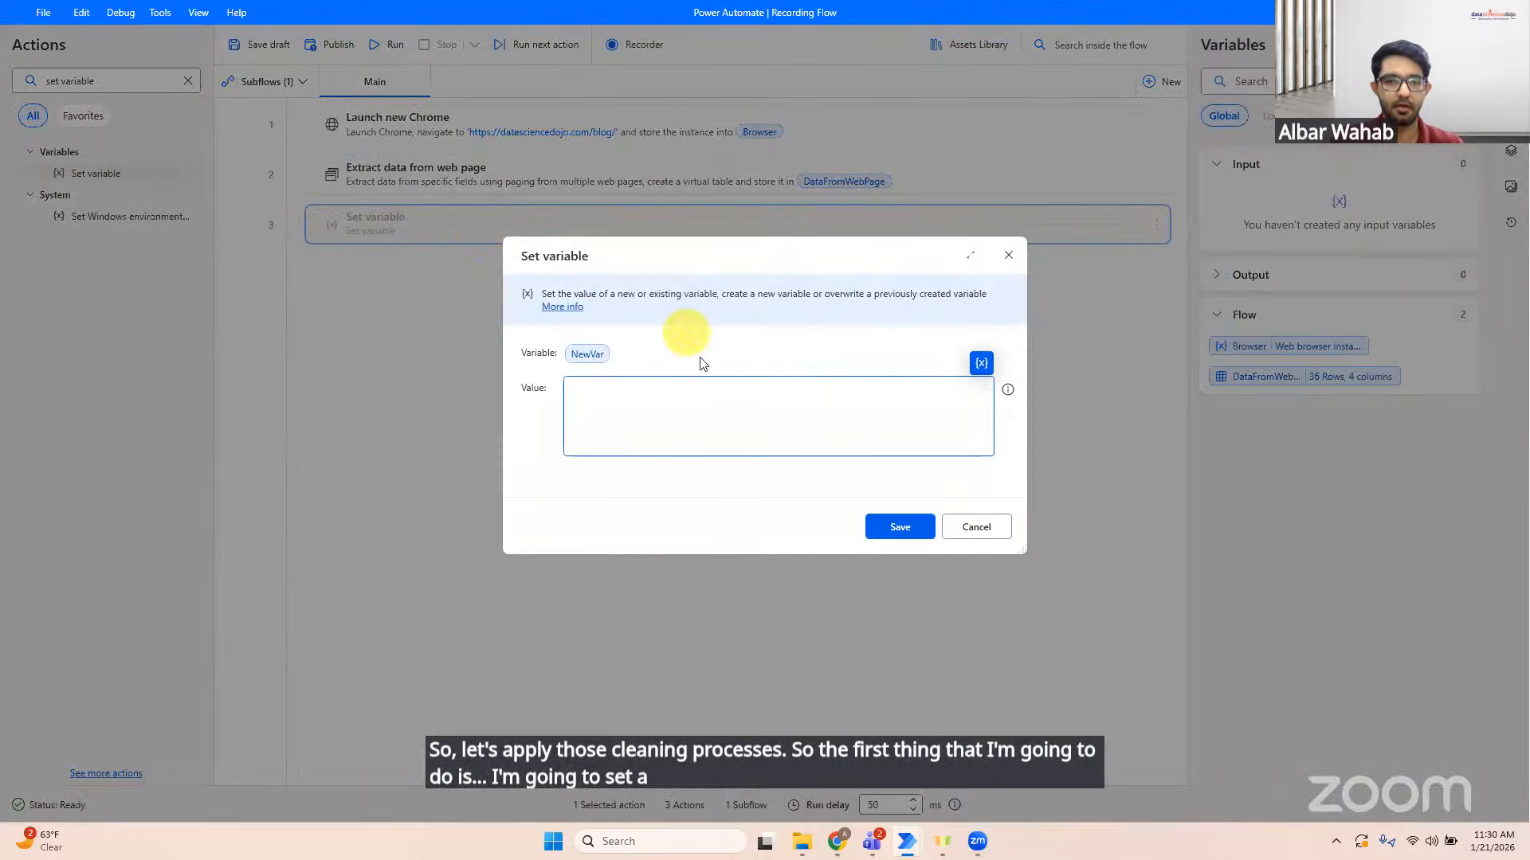
{"action": "left_click", "coordinate": [587, 354]}
{"action": "type", "text": "RowCount"}
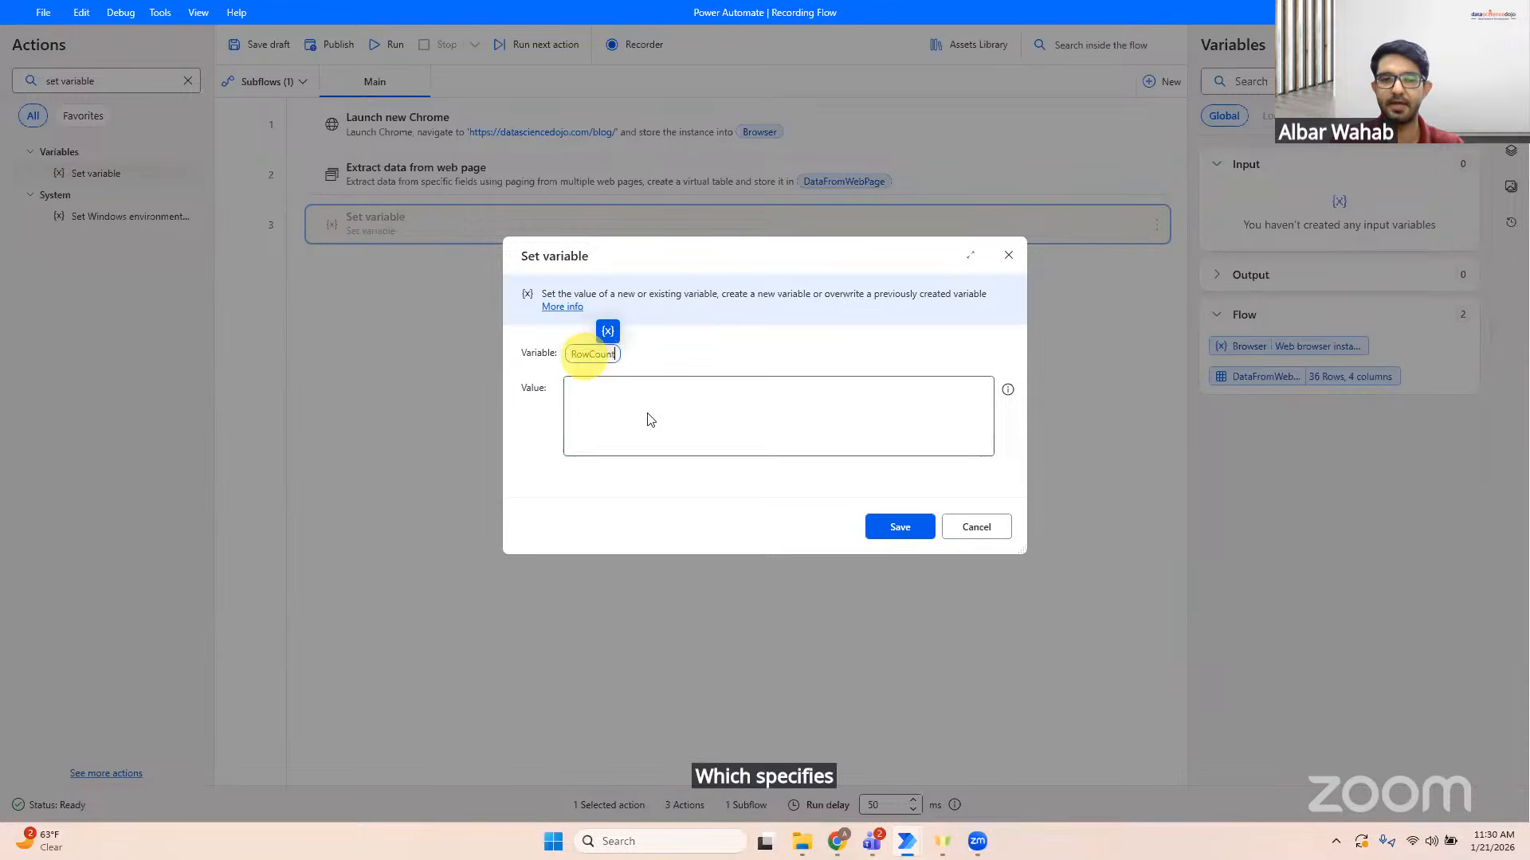
{"action": "left_click", "coordinate": [650, 420]}
{"action": "type", "text": "0"}
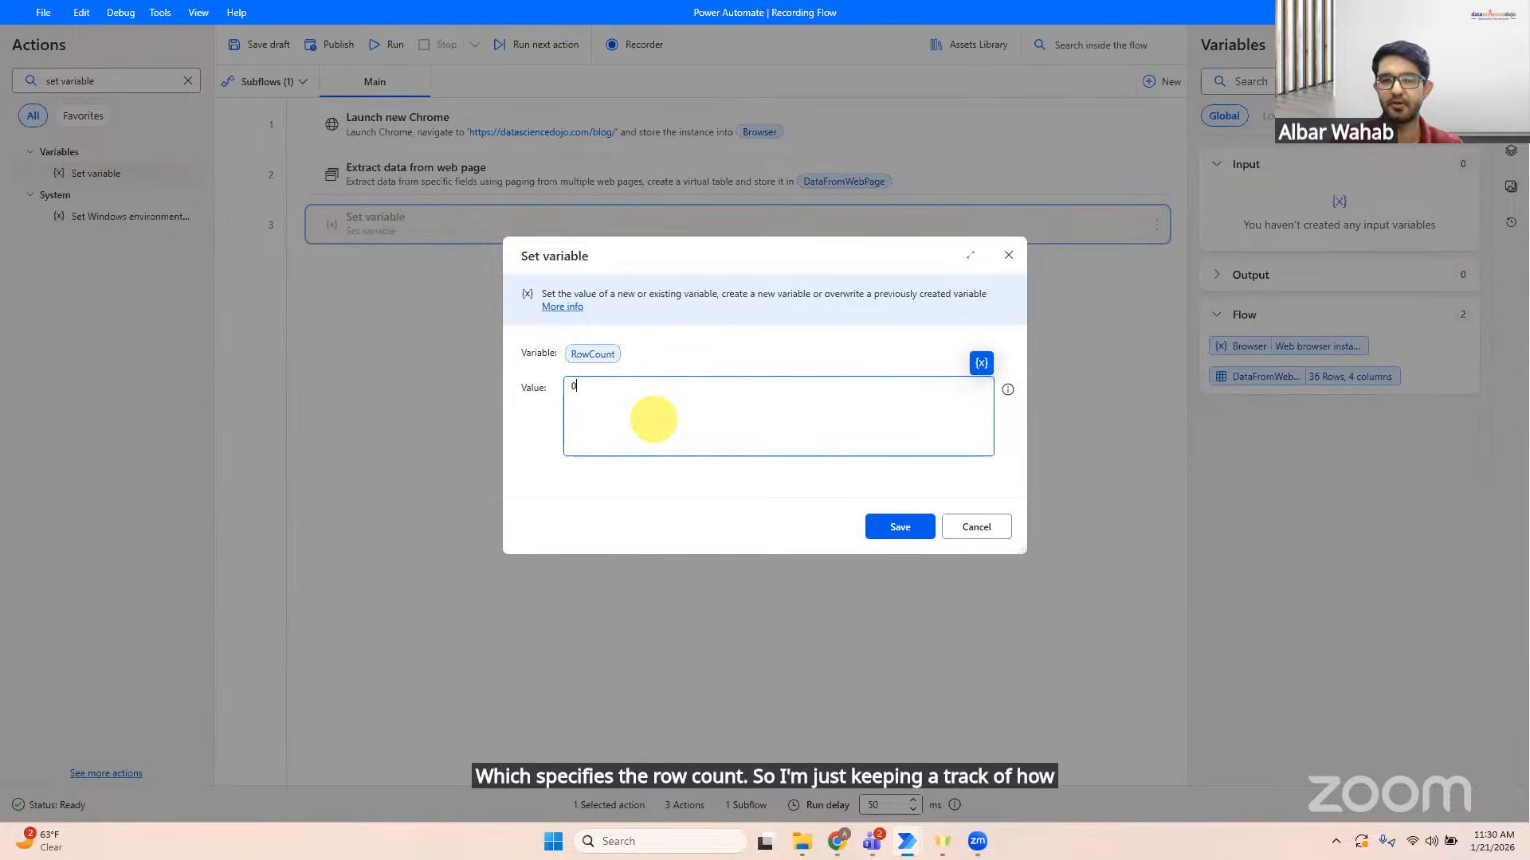
{"action": "left_click", "coordinate": [913, 520]}
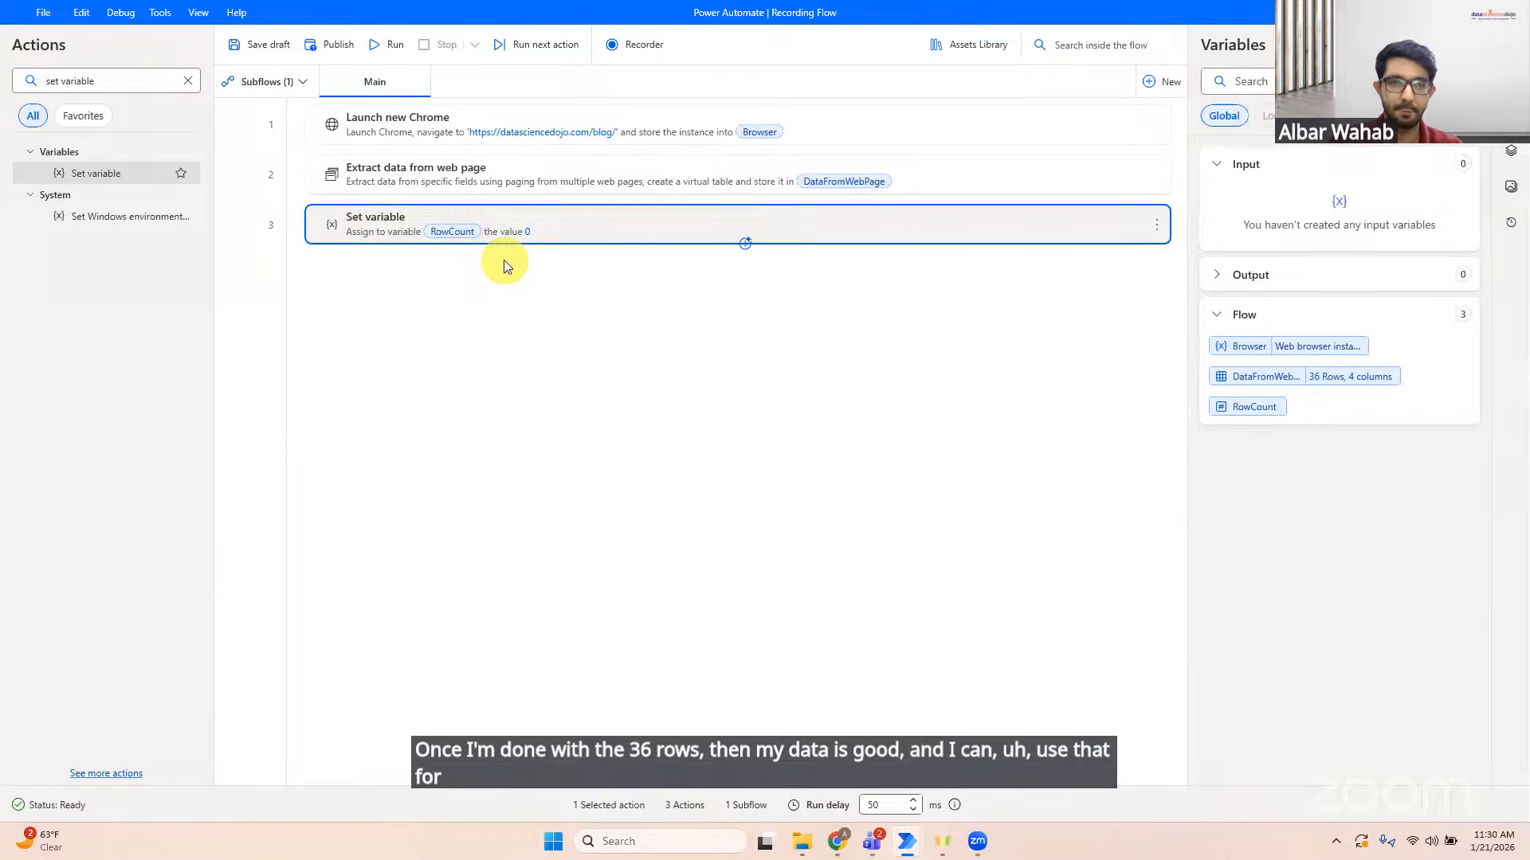
Step: Add a For each loop below the RowCount action that iterates over DataFromWebPage and stores each row into CurrentItem
{"action": "left_click", "coordinate": [80, 72]}
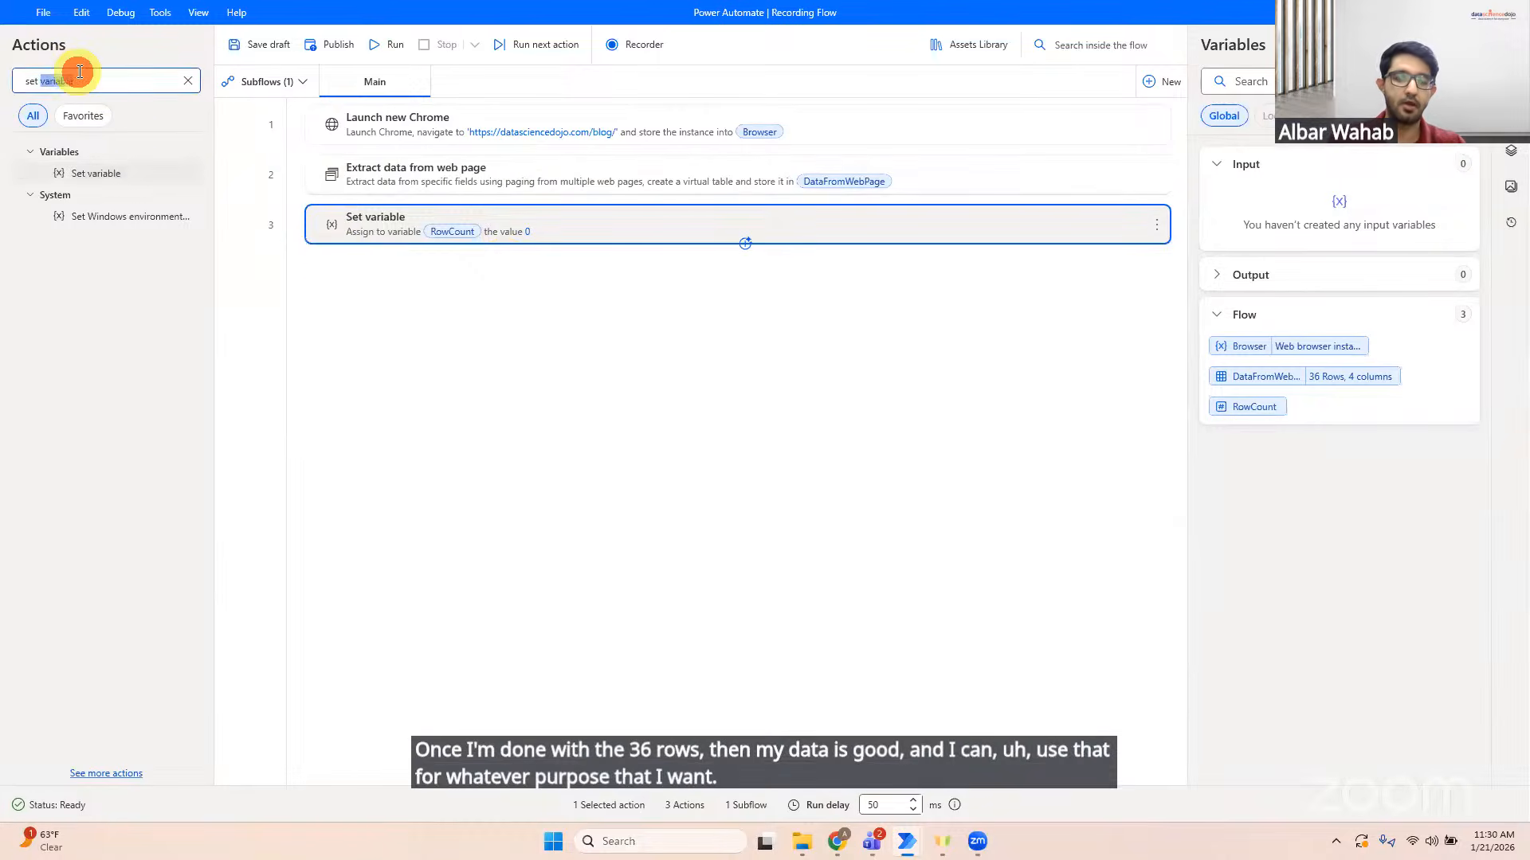
{"action": "key", "text": "BackSpace"}
{"action": "type", "text": "or"}
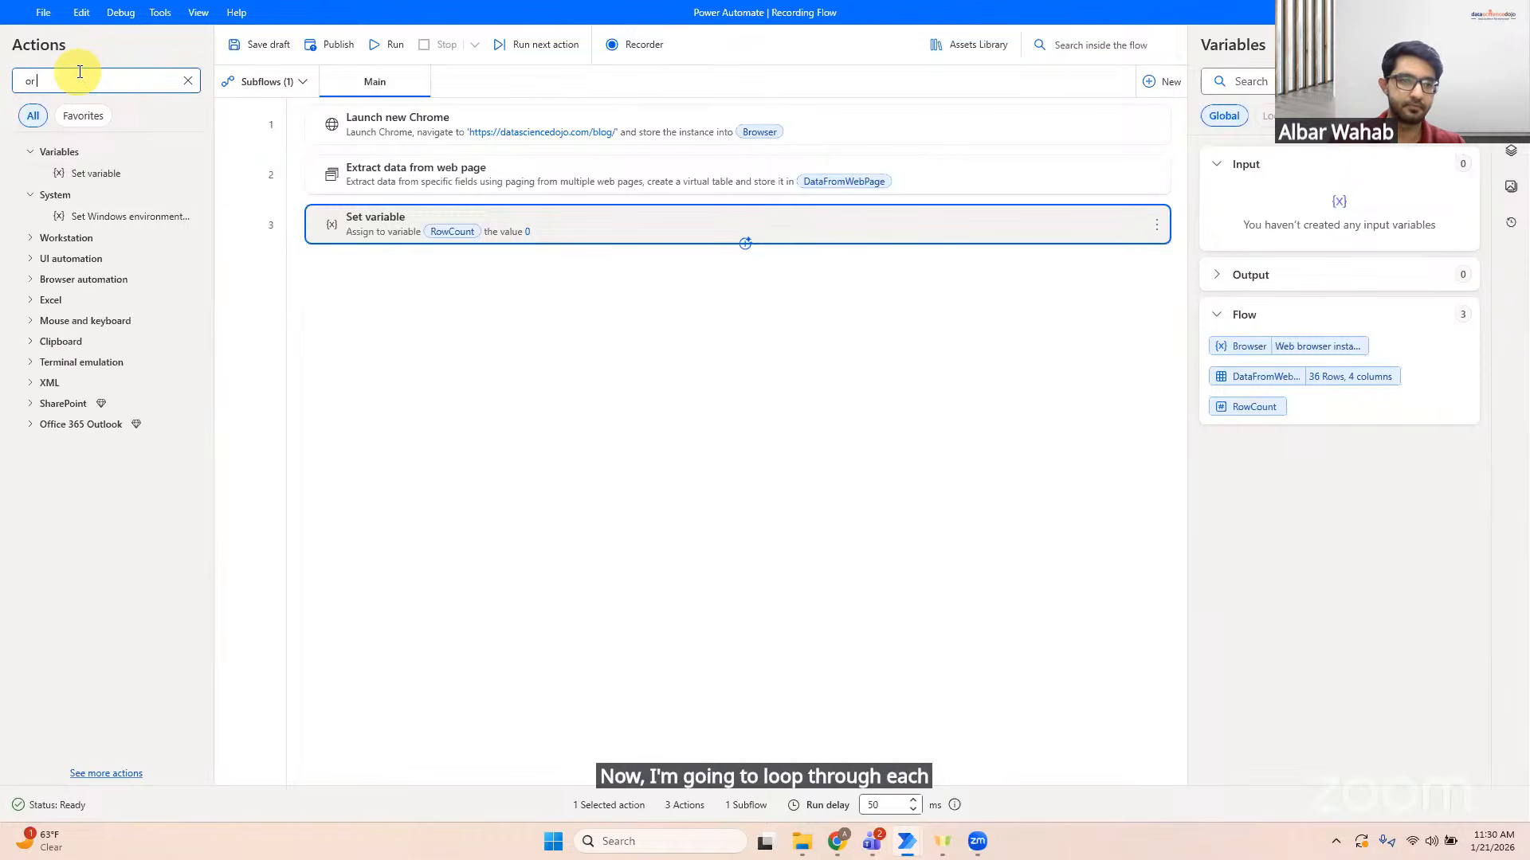
{"action": "key", "text": "BackSpace"}
{"action": "key", "text": "BackSpace"}
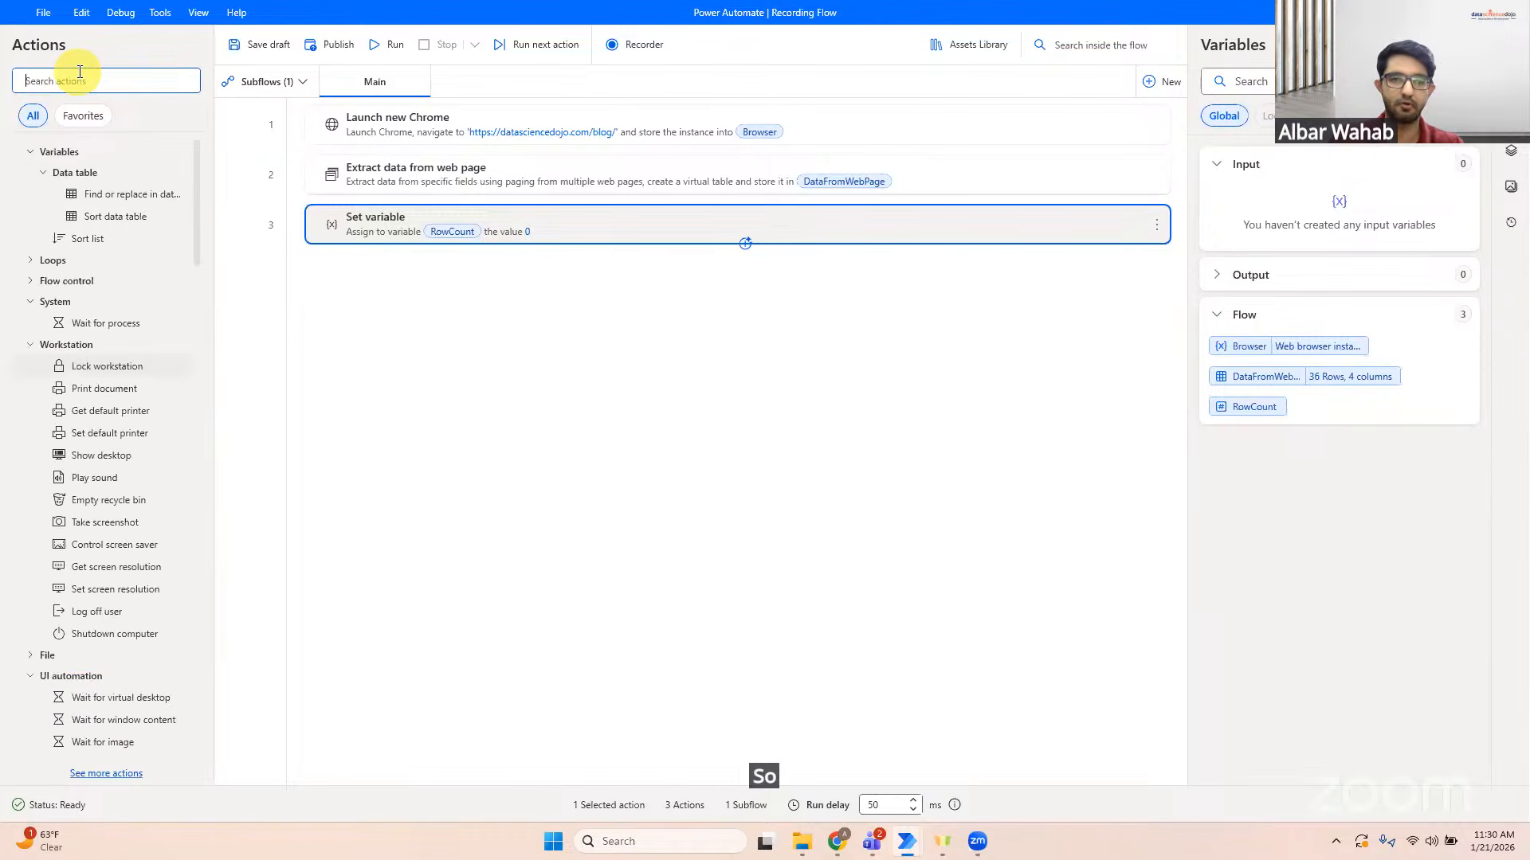
{"action": "type", "text": "for"}
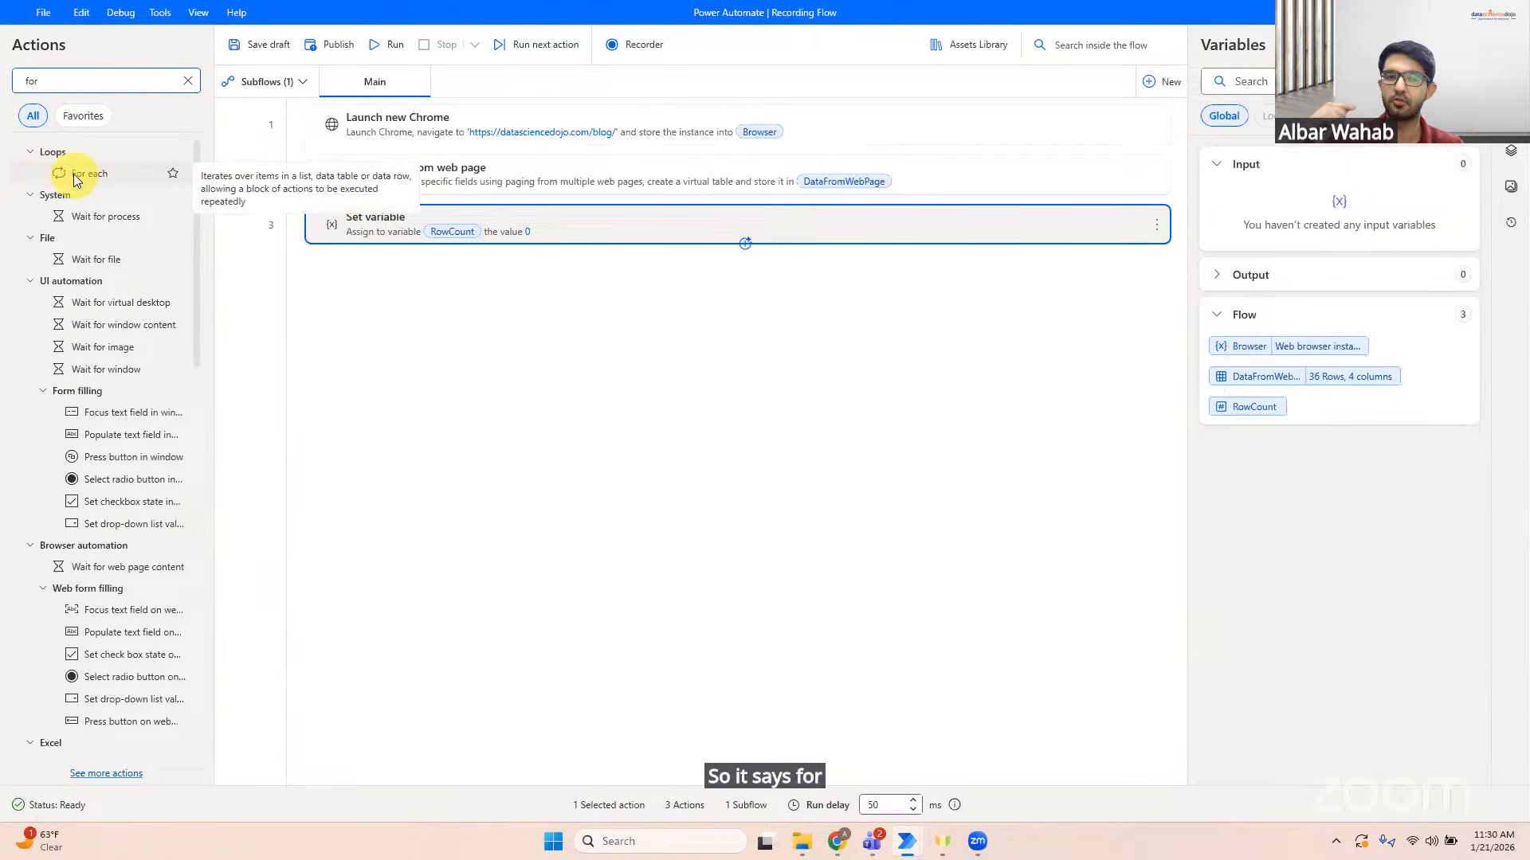
{"action": "left_click_drag", "start_coordinate": [74, 174], "coordinate": [432, 327]}
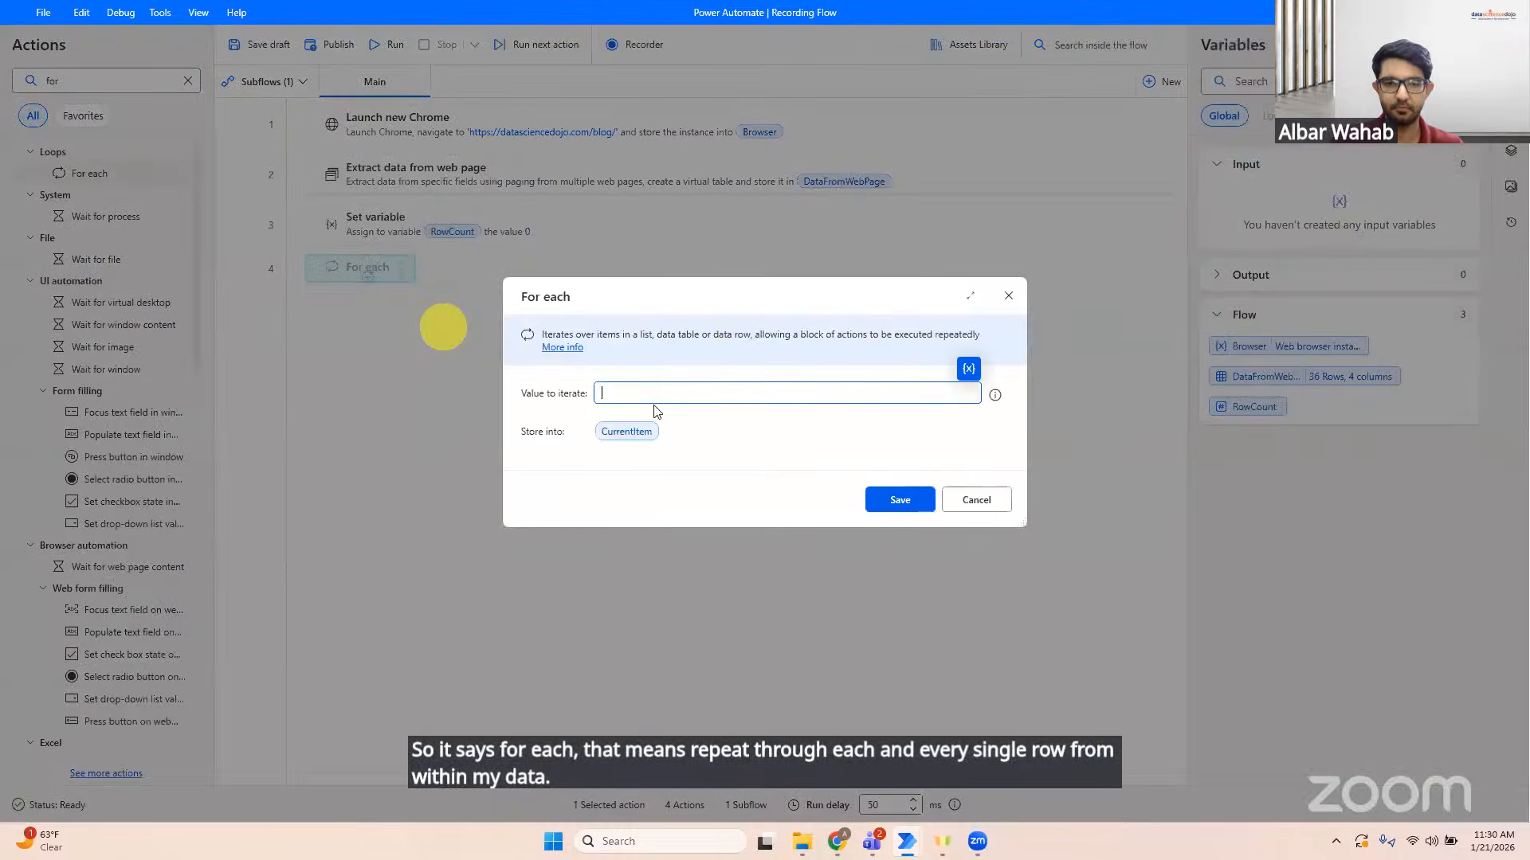
{"action": "left_click", "coordinate": [969, 371]}
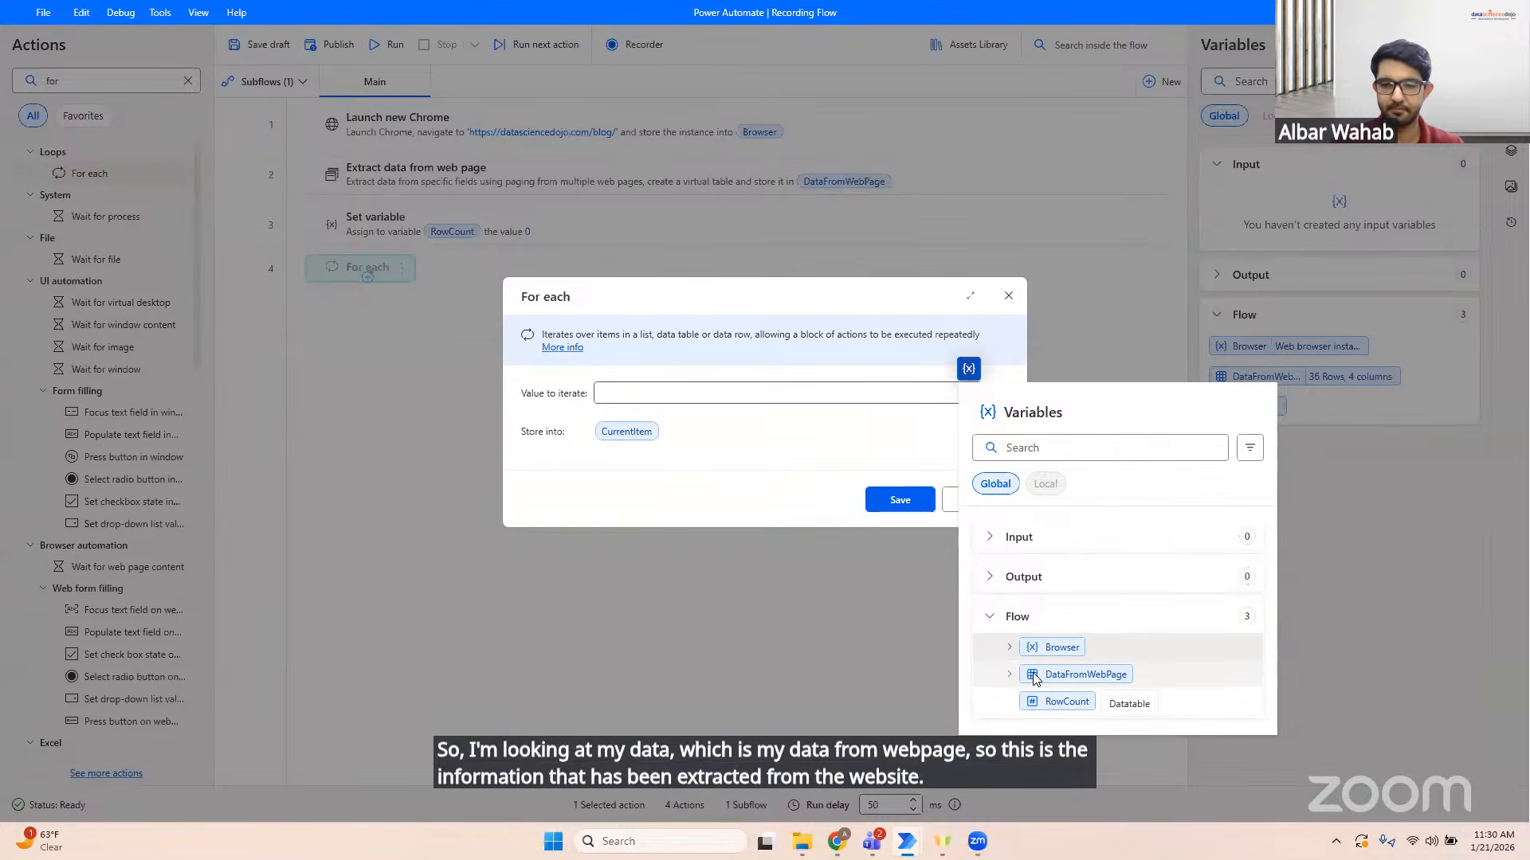
{"action": "double_click", "coordinate": [1060, 674]}
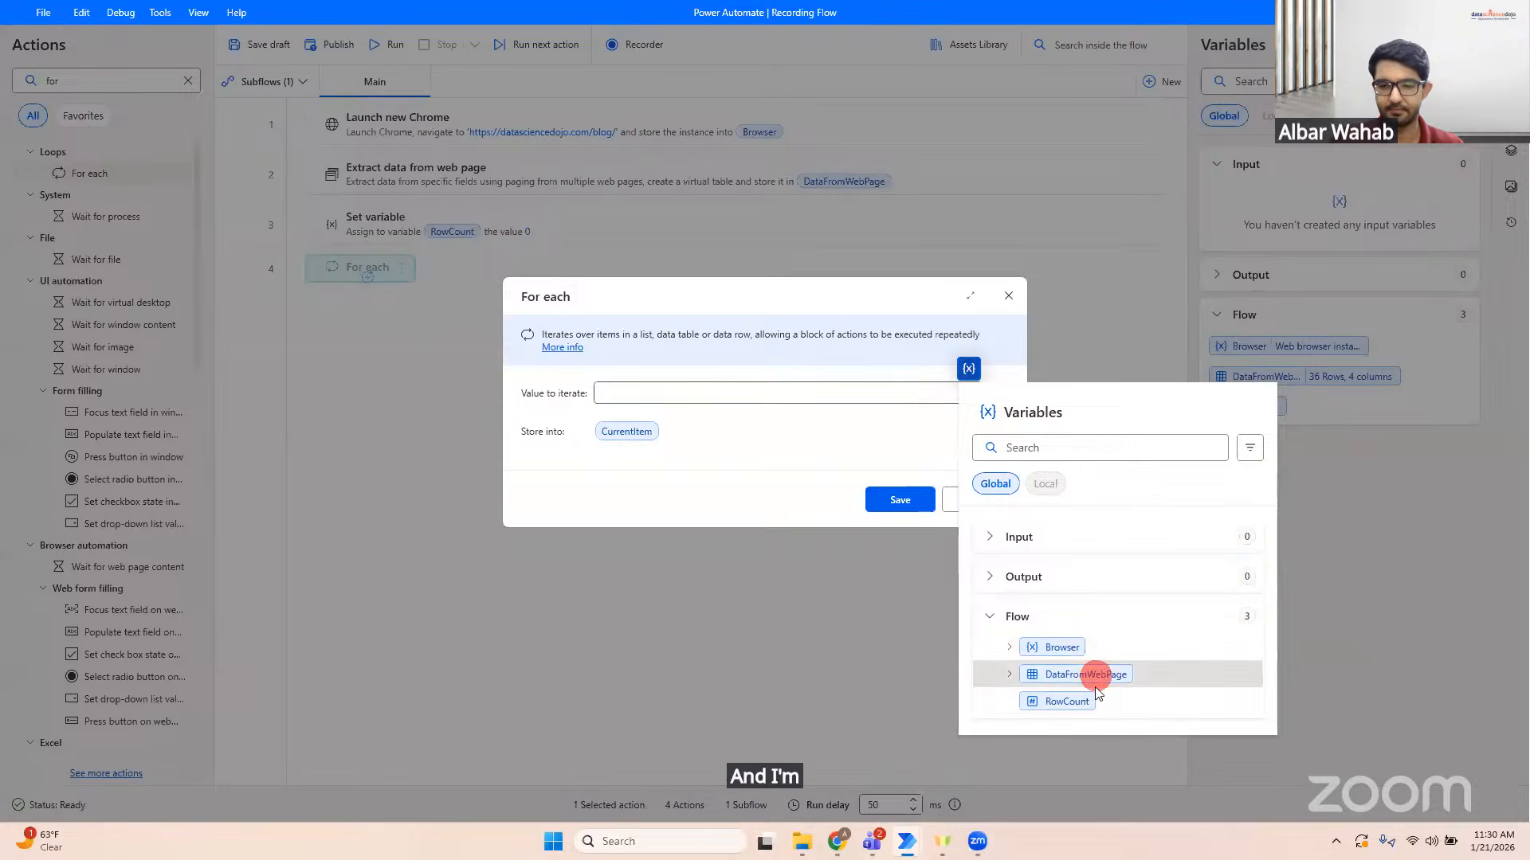
{"action": "left_click", "coordinate": [901, 503]}
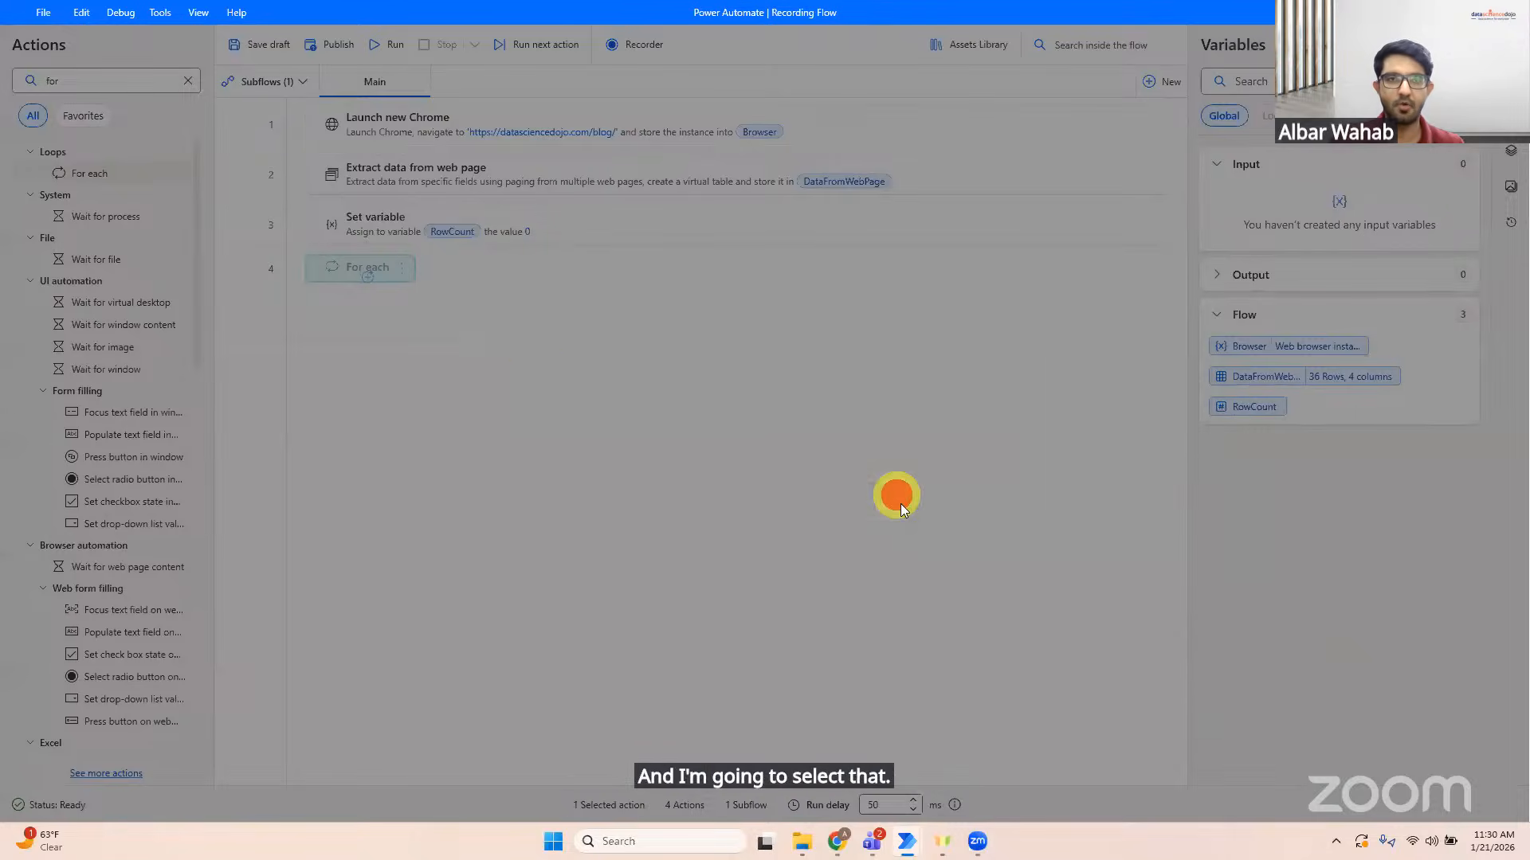
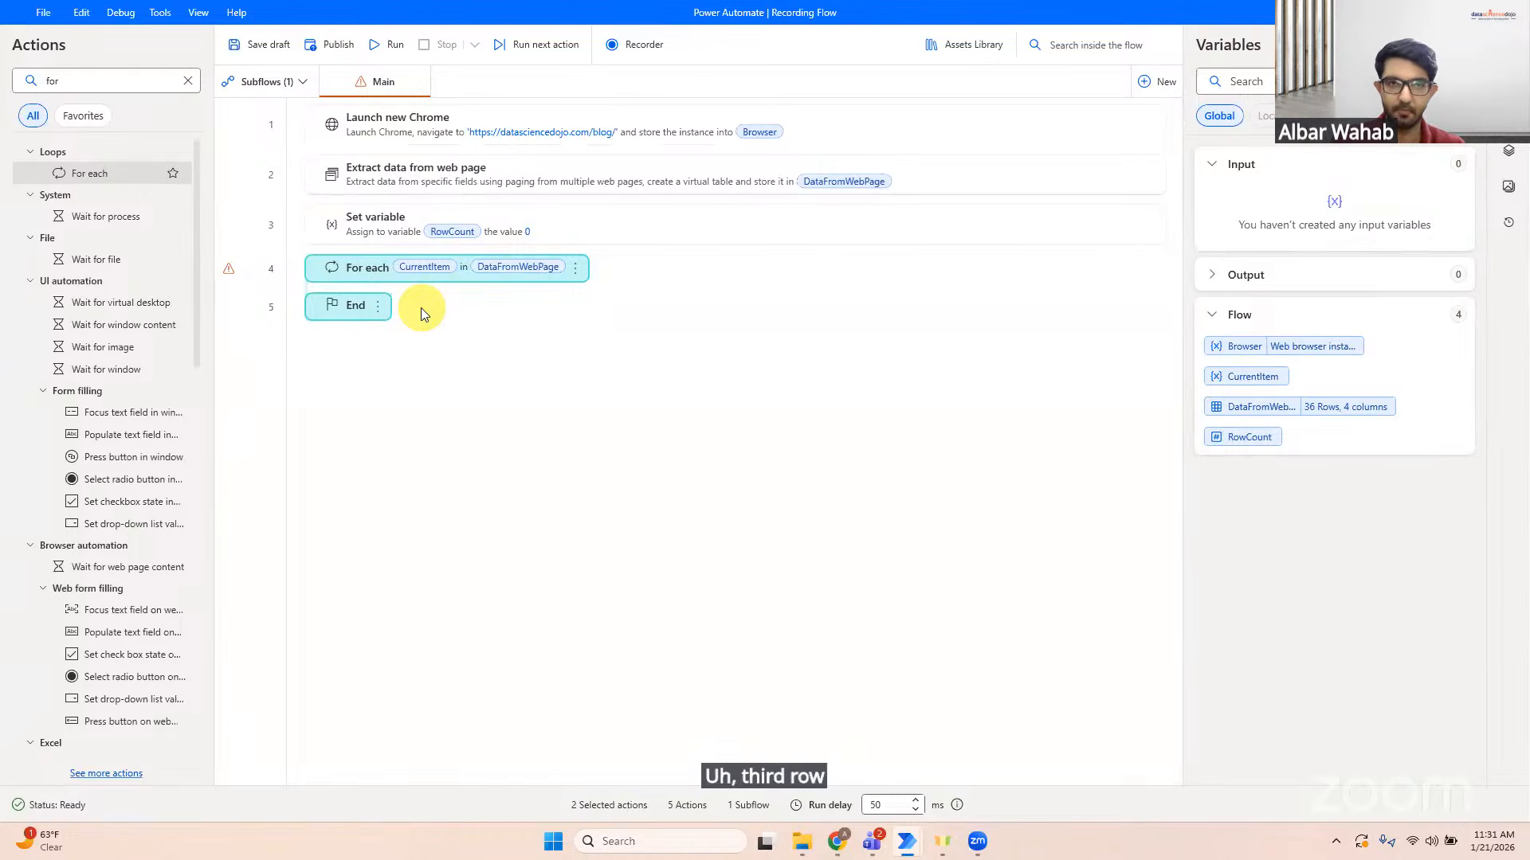
Step: Add an Update data table item action inside the For each loop and set its data table to DataFromWebPage
{"action": "double_click", "coordinate": [79, 75]}
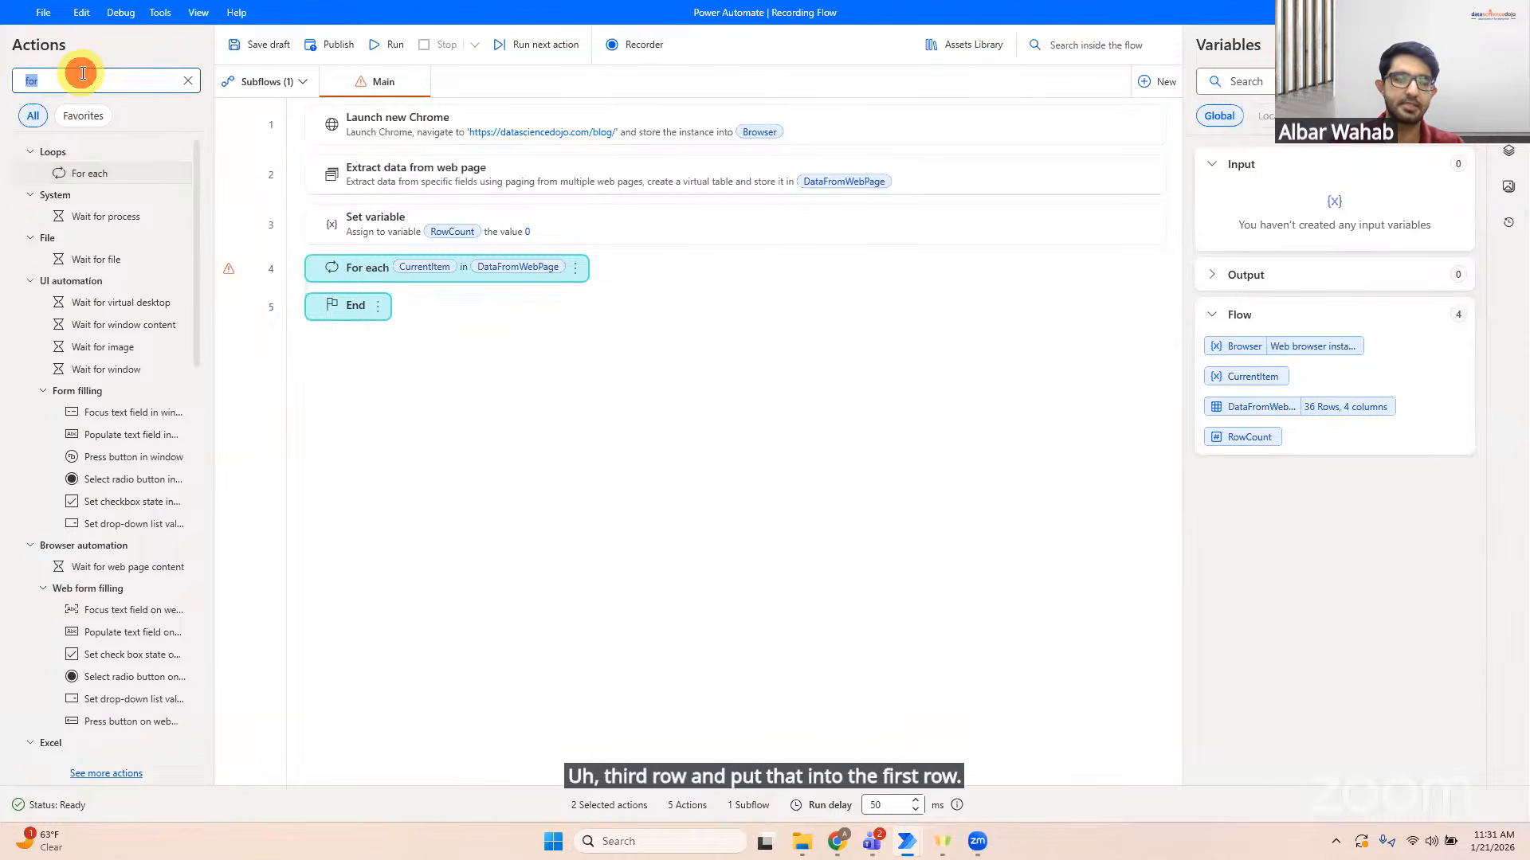
{"action": "type", "text": "Update data"}
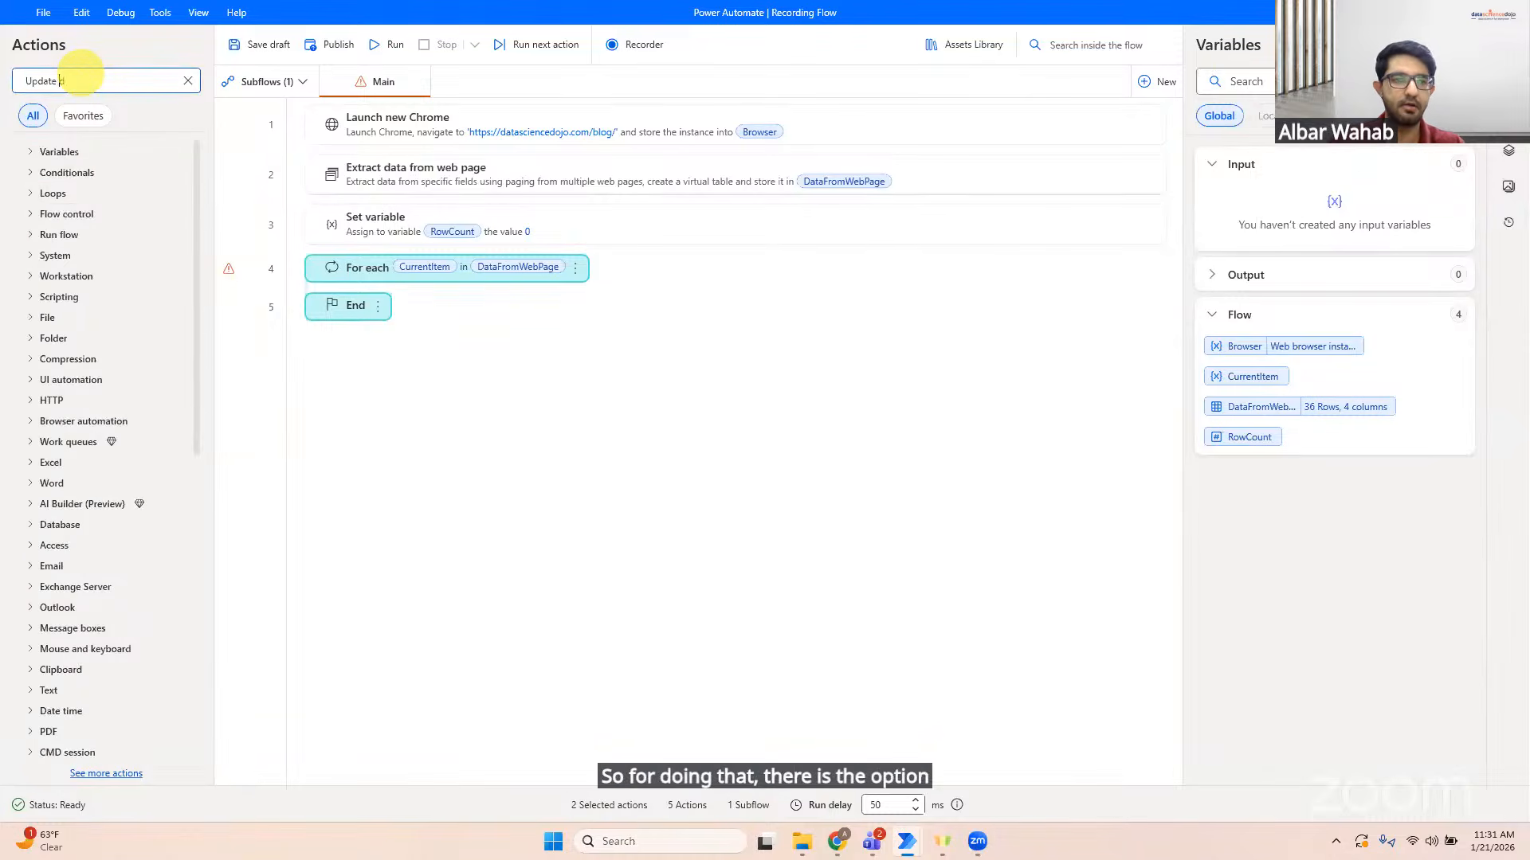
{"action": "type", "text": "table"}
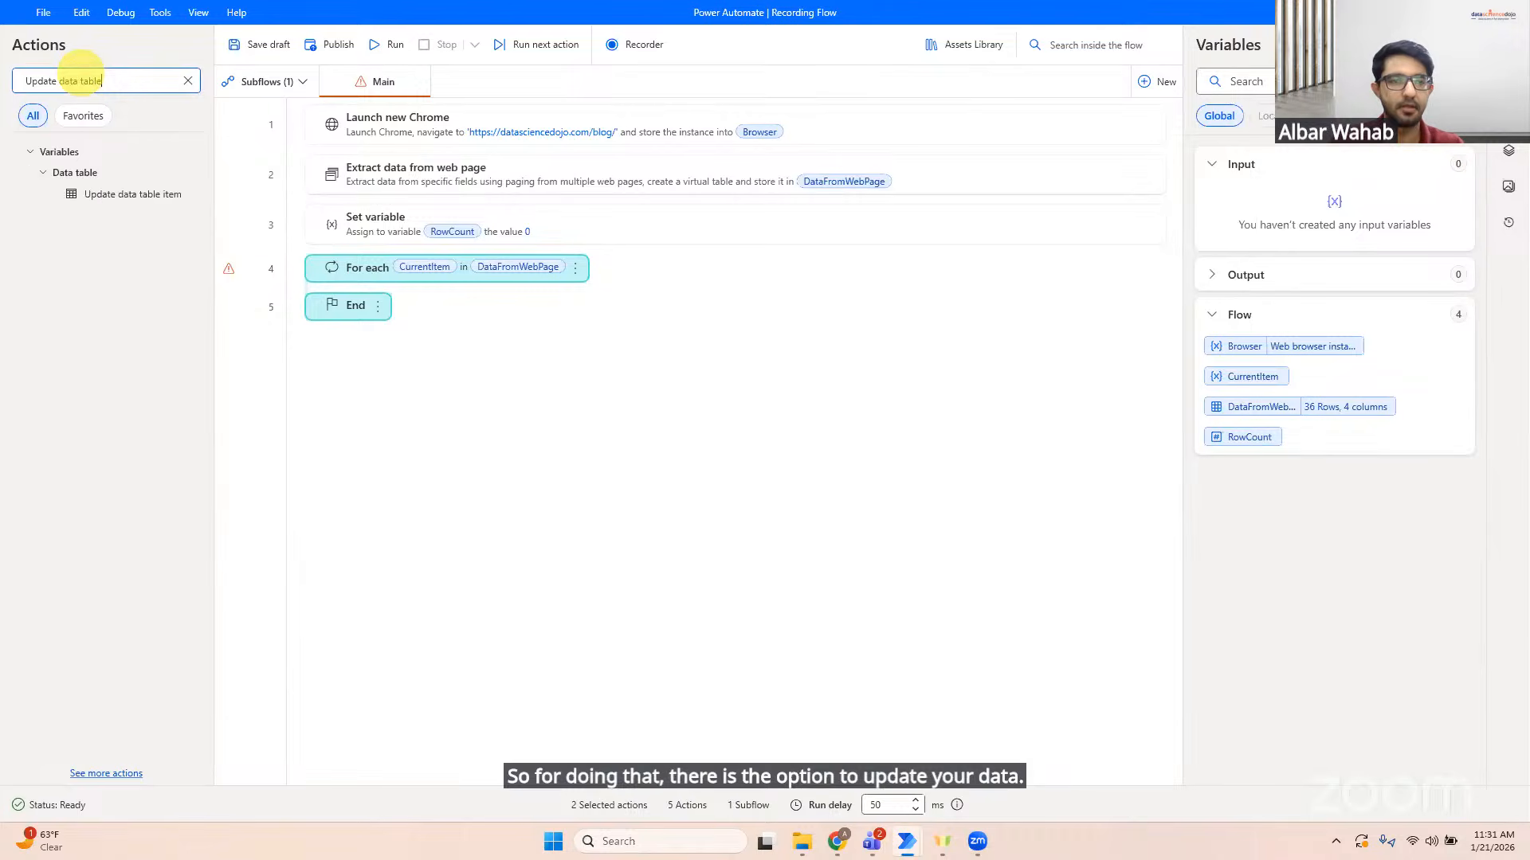
{"action": "left_click_drag", "start_coordinate": [159, 200], "coordinate": [471, 294]}
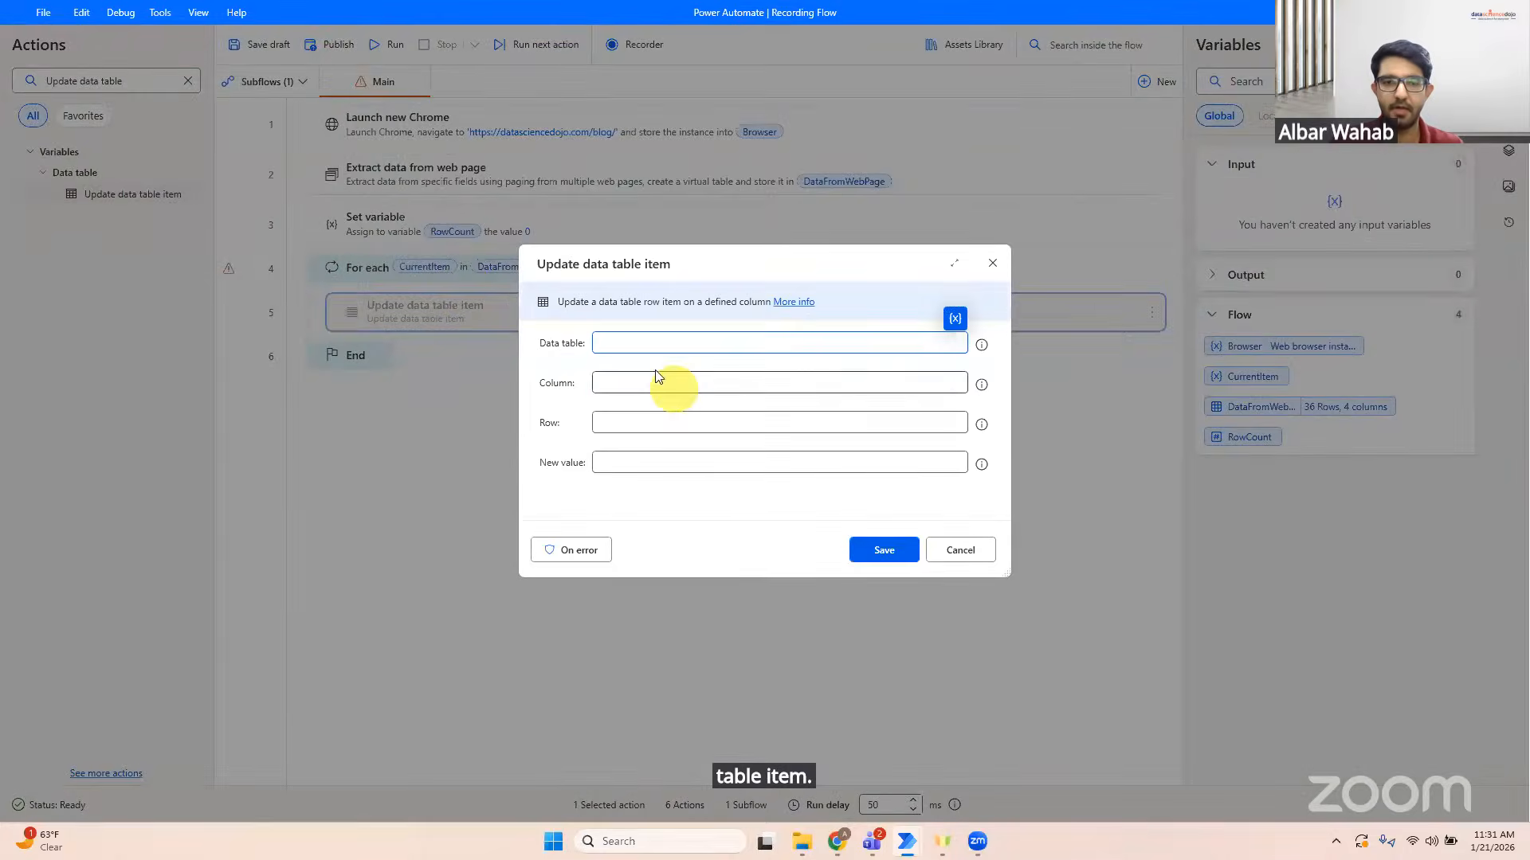
{"action": "left_click", "coordinate": [956, 318]}
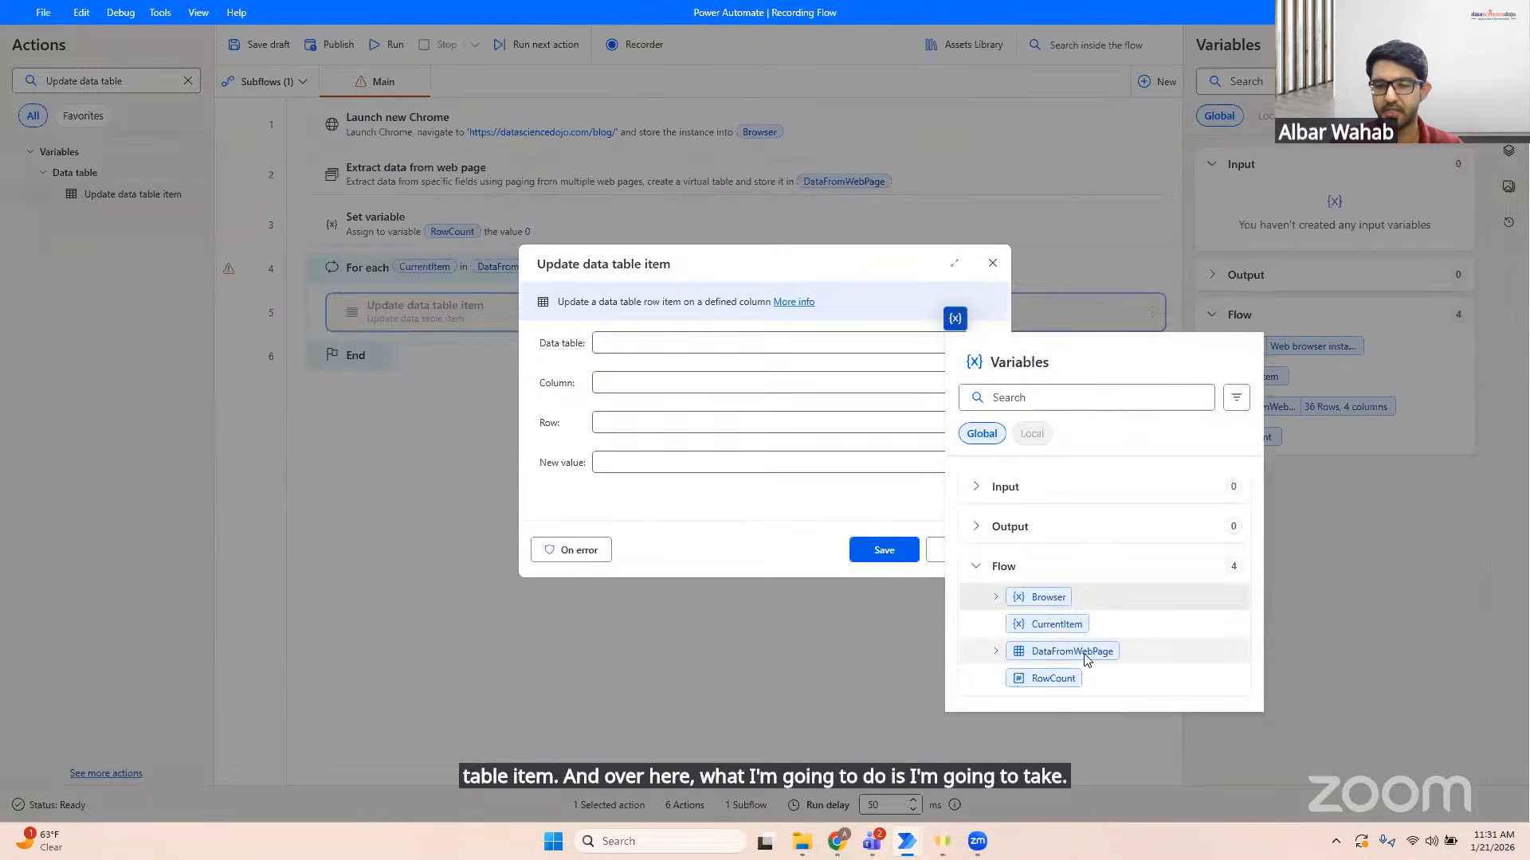
{"action": "left_click", "coordinate": [1071, 652]}
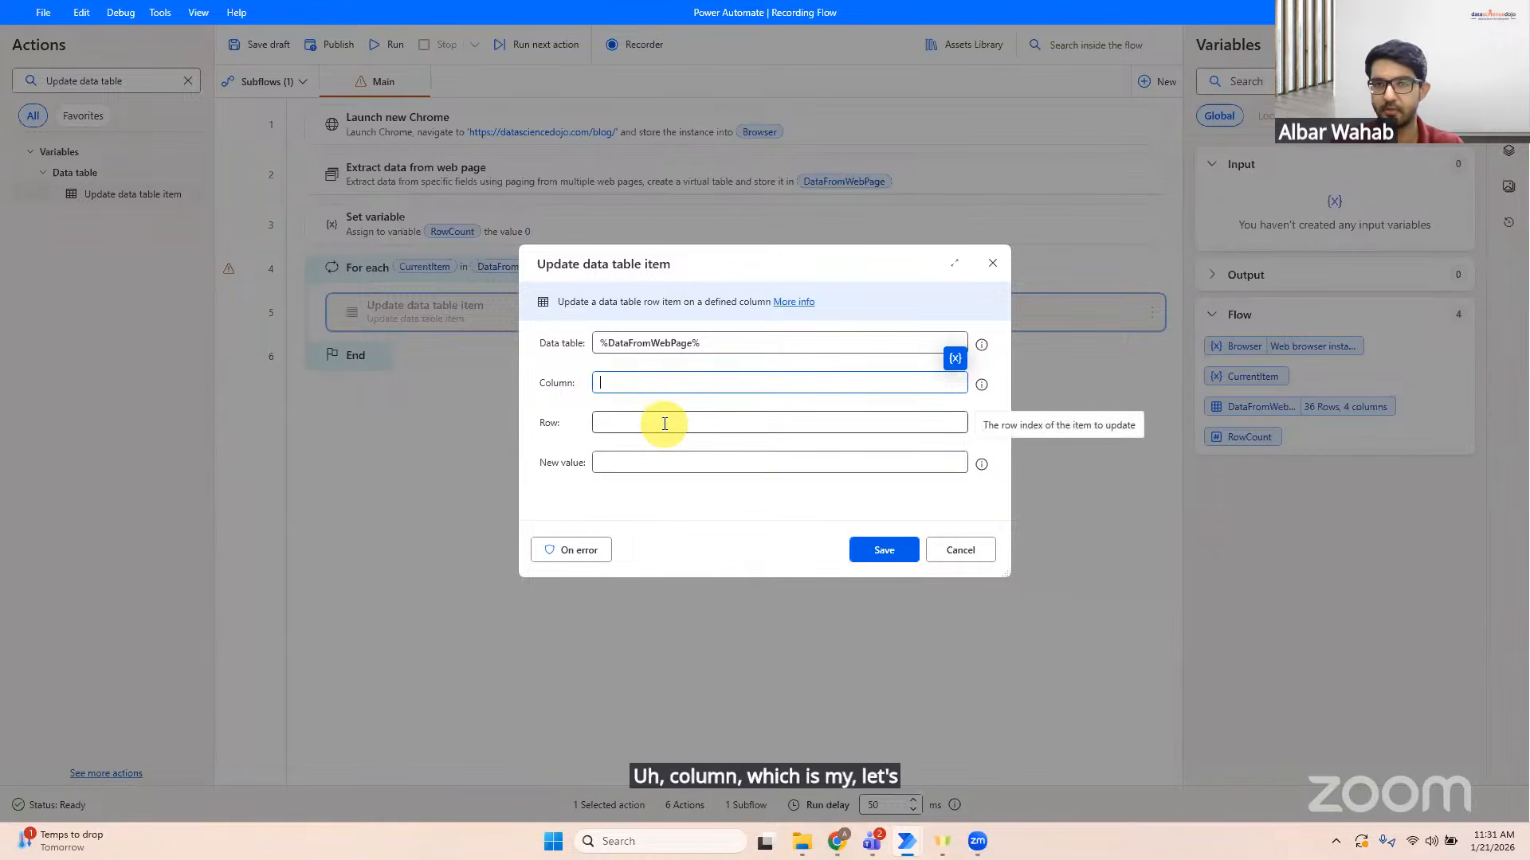
Step: Set the Update data table item action's column to 0 and its row to %RowCount%
{"action": "type", "text": "0"}
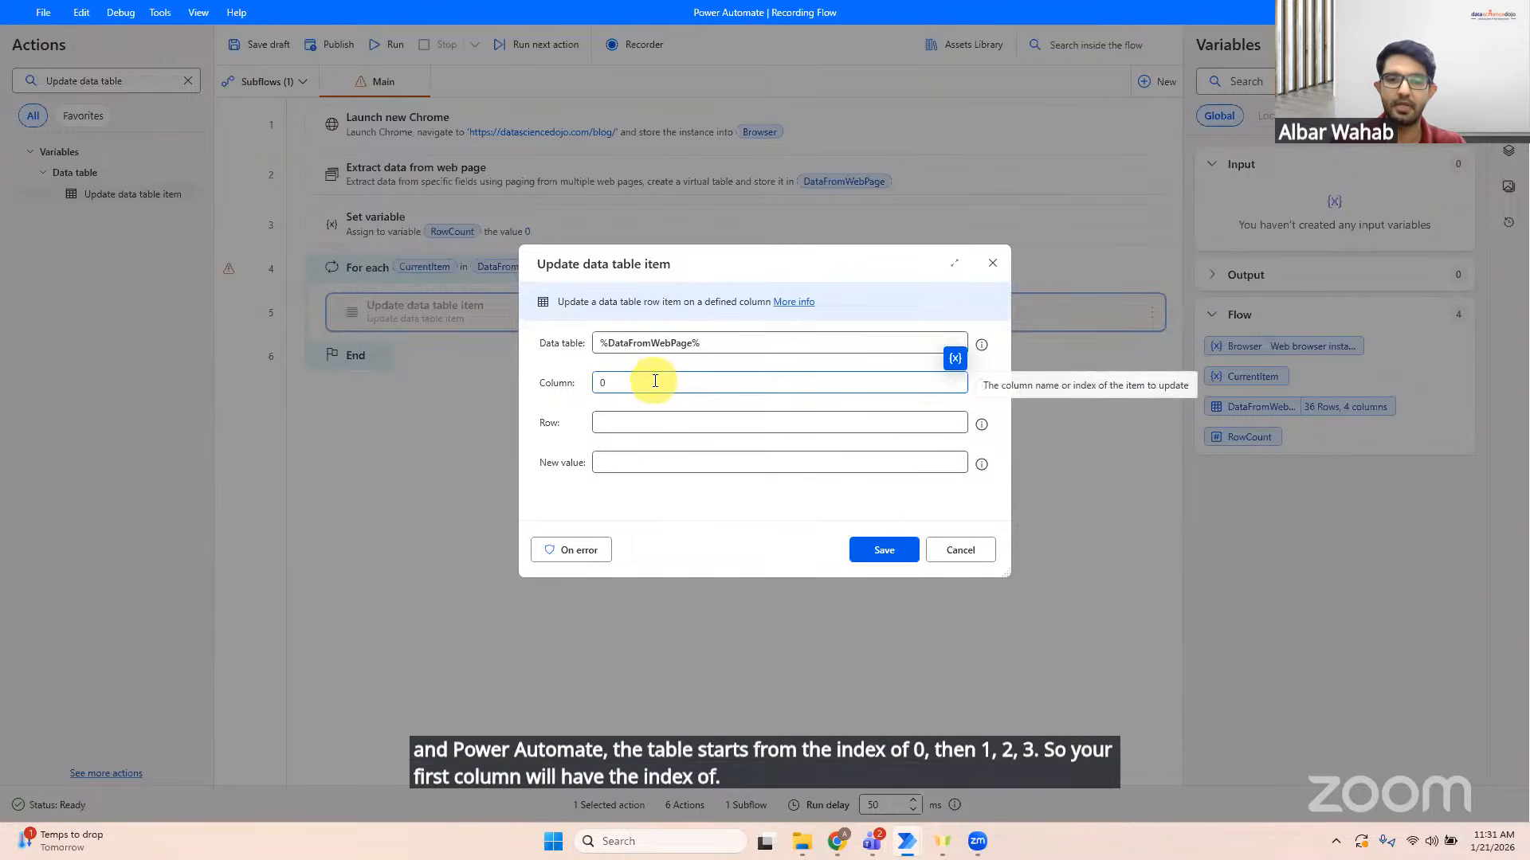
{"action": "left_click", "coordinate": [628, 423]}
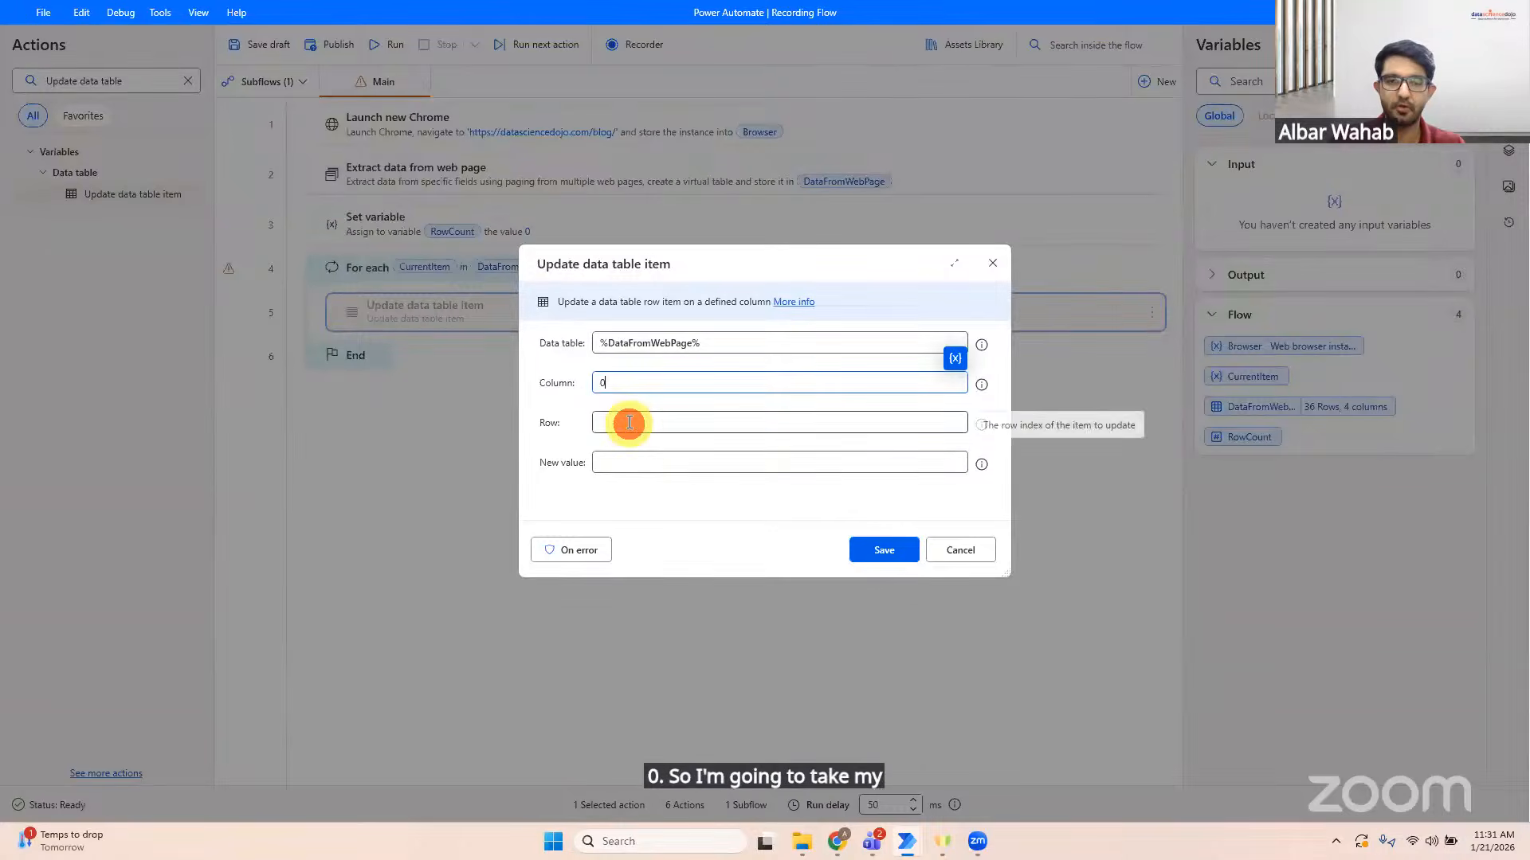
{"action": "left_click", "coordinate": [956, 397]}
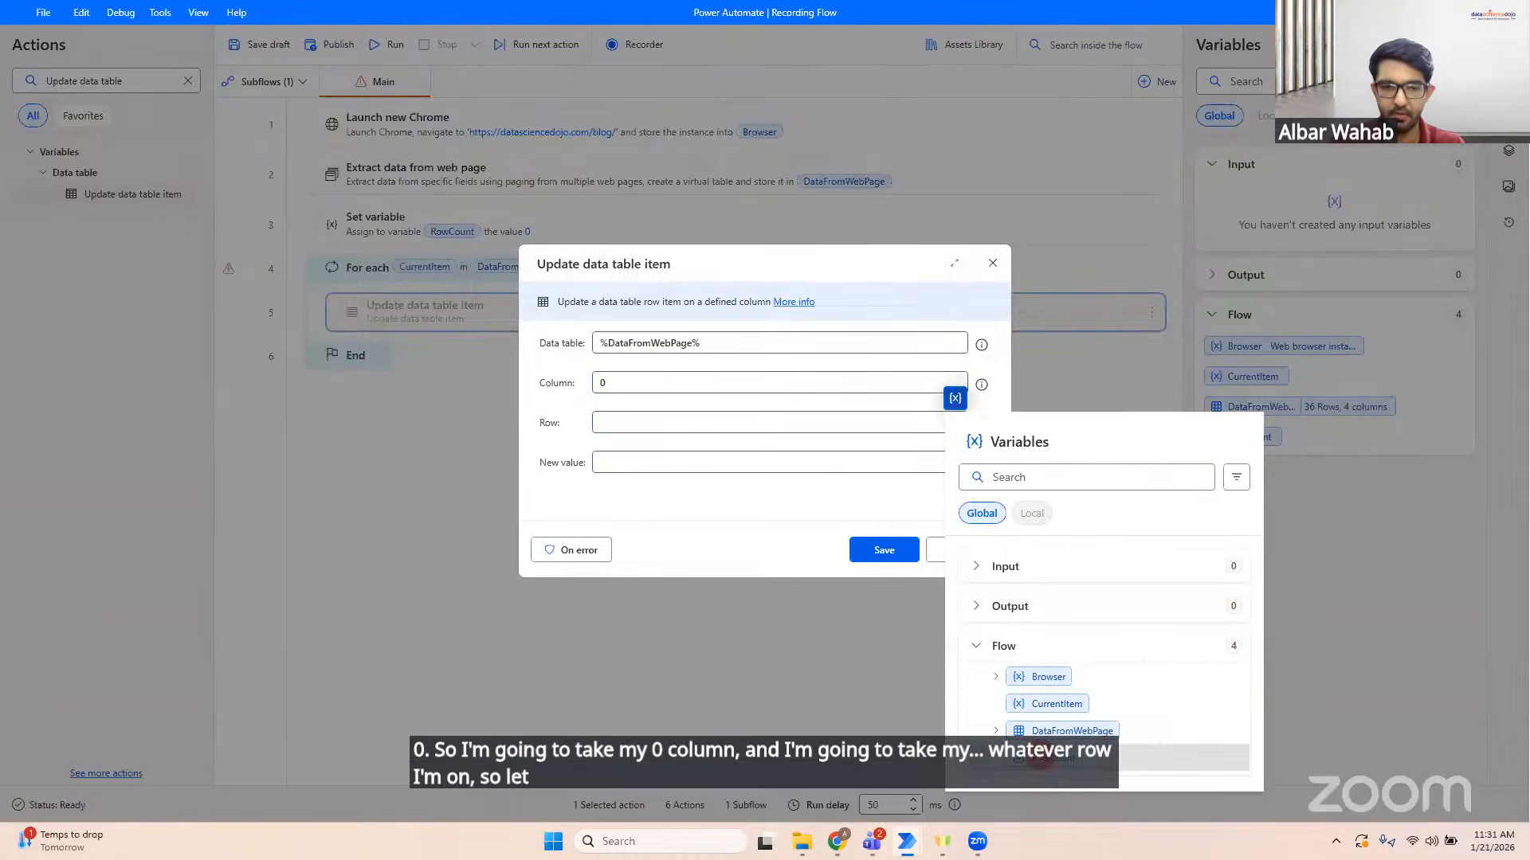
{"action": "double_click", "coordinate": [1043, 756]}
{"action": "left_click", "coordinate": [713, 470]}
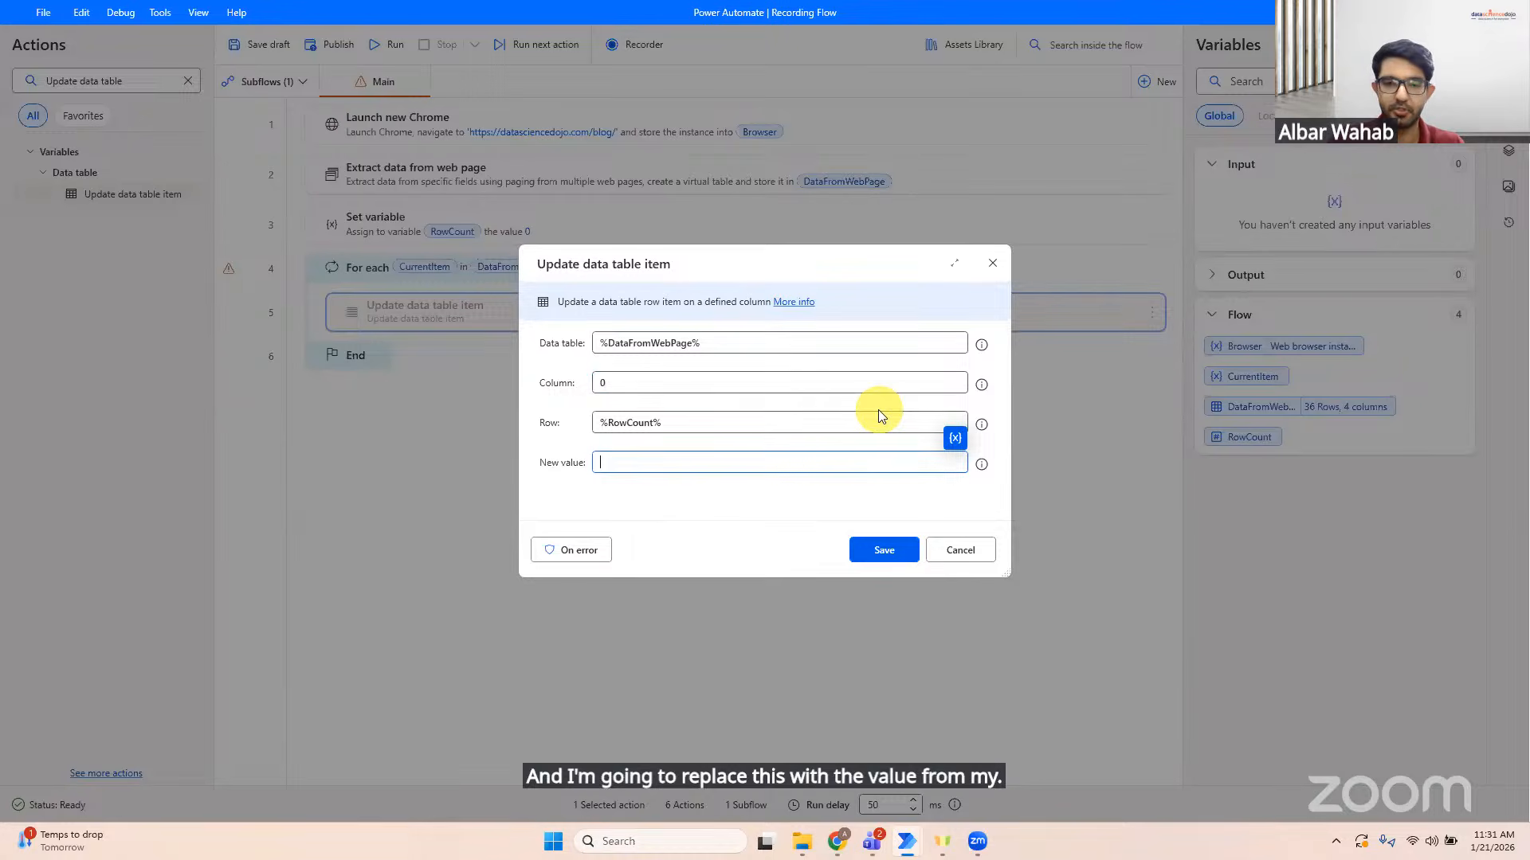
Step: Set the new value to %DataFromWebPage[RowCount][2]% and save the Update data table item action
{"action": "left_click", "coordinate": [956, 438]}
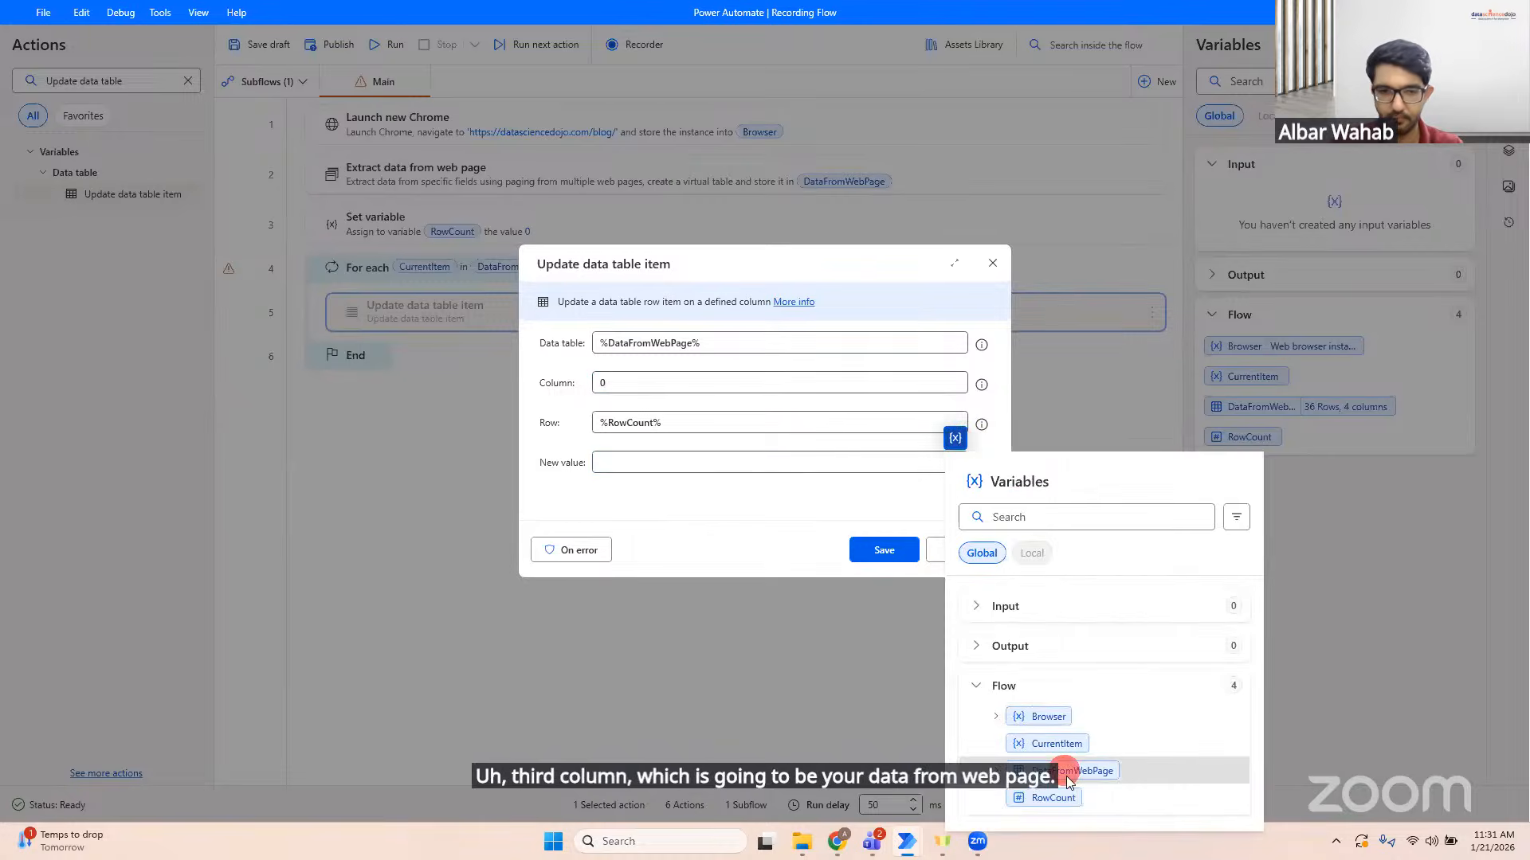
{"action": "double_click", "coordinate": [1066, 776]}
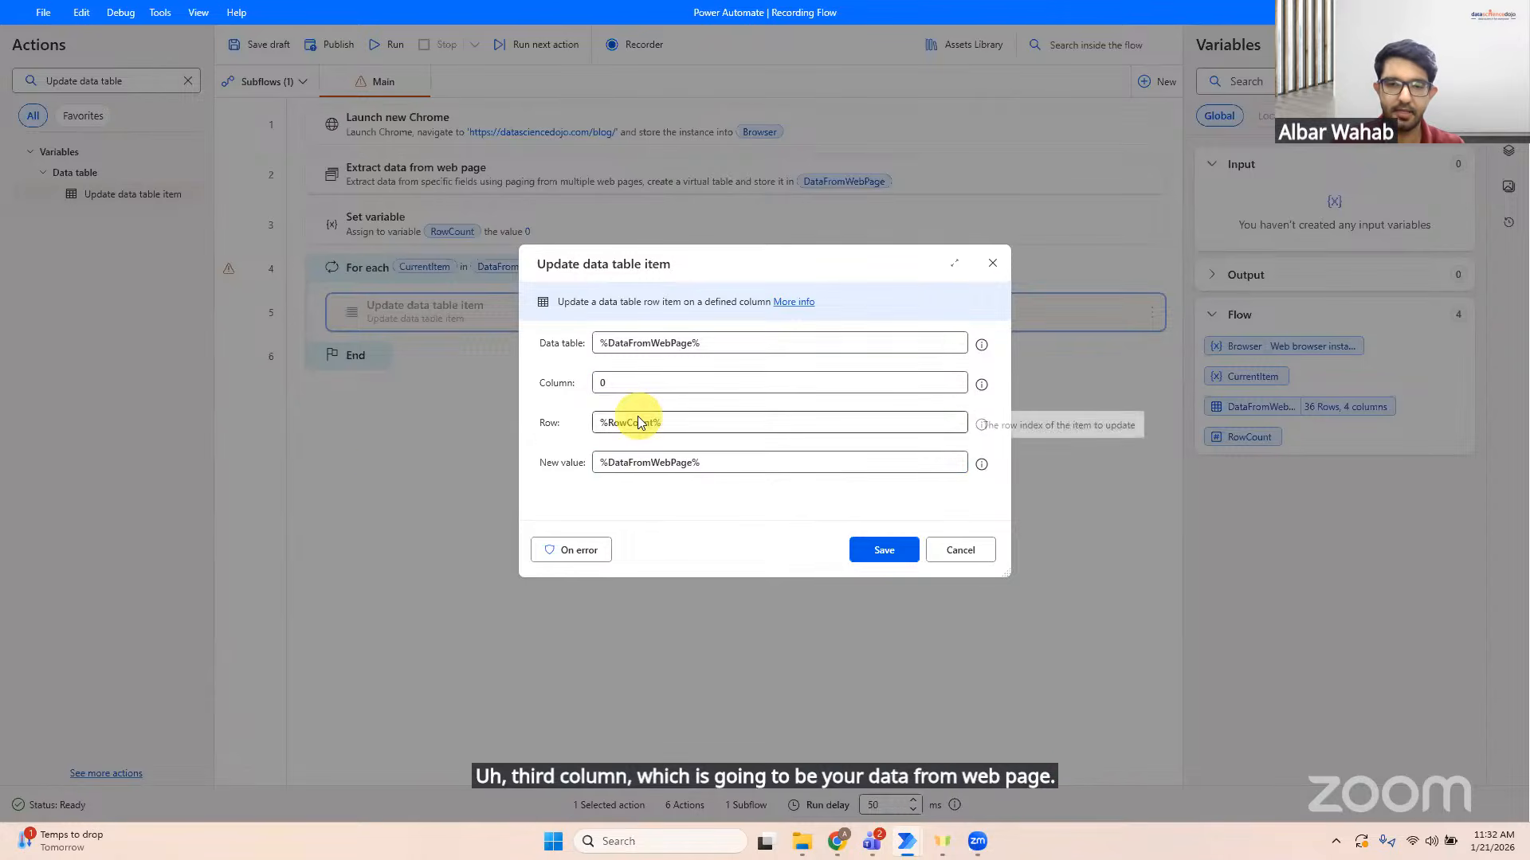
{"action": "left_click", "coordinate": [693, 458]}
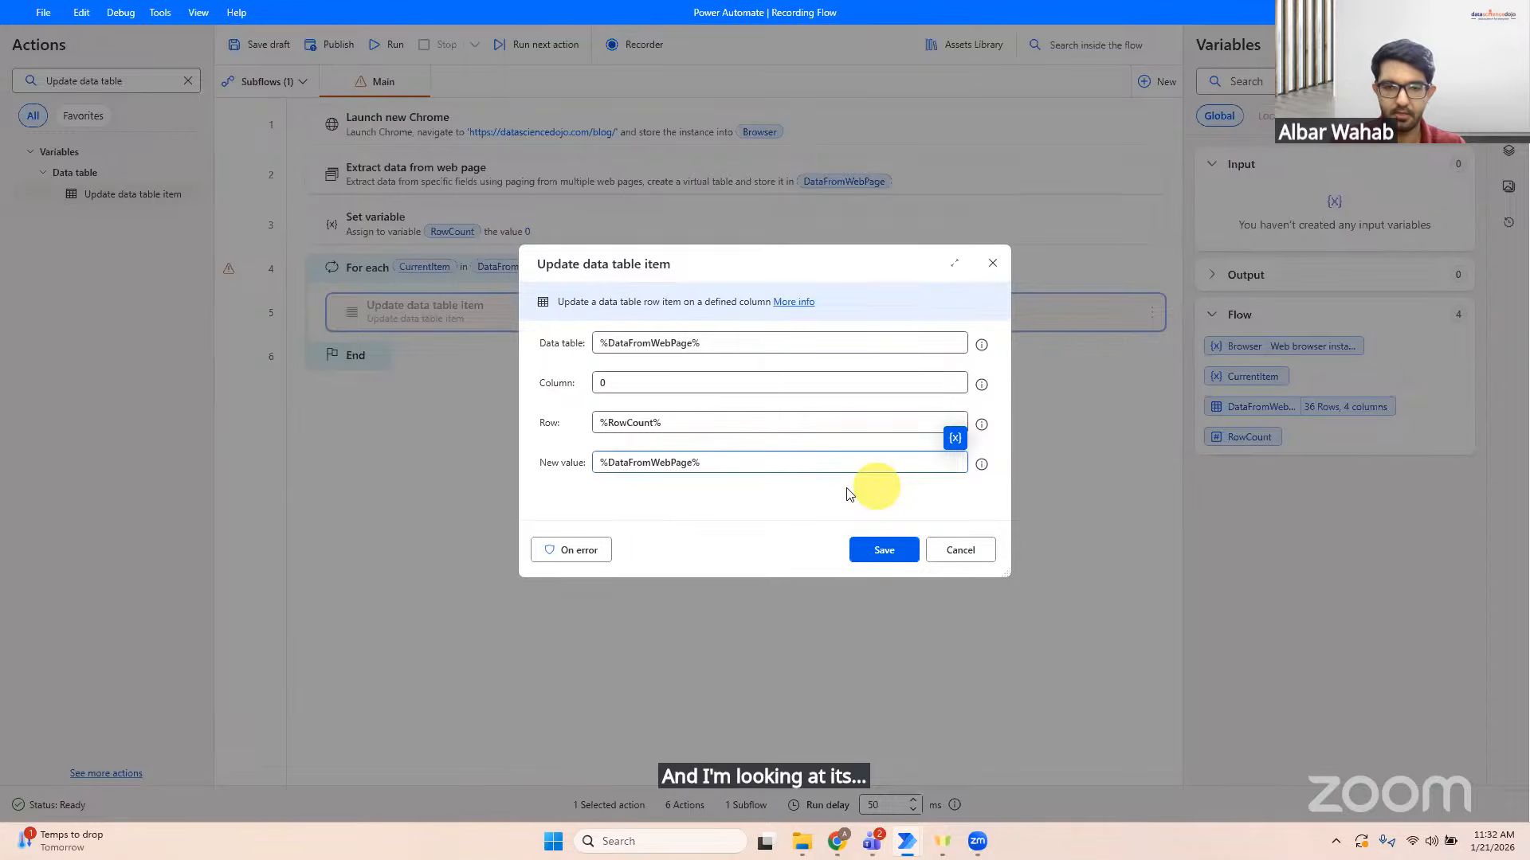
{"action": "type", "text": "[2]"}
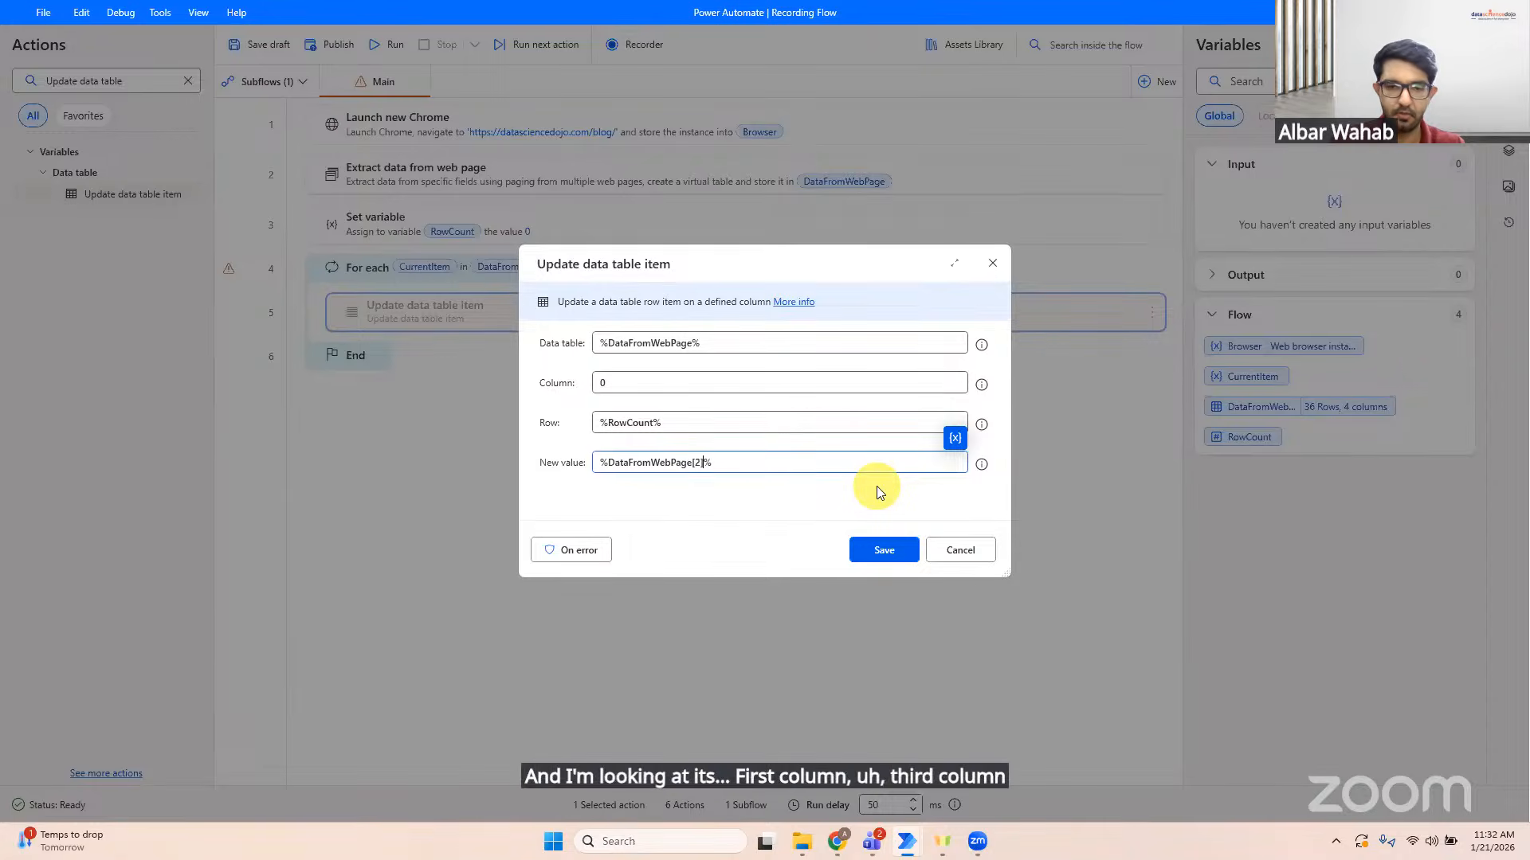
{"action": "key", "text": "Left"}
{"action": "key", "text": "Left"}
{"action": "type", "text": "["}
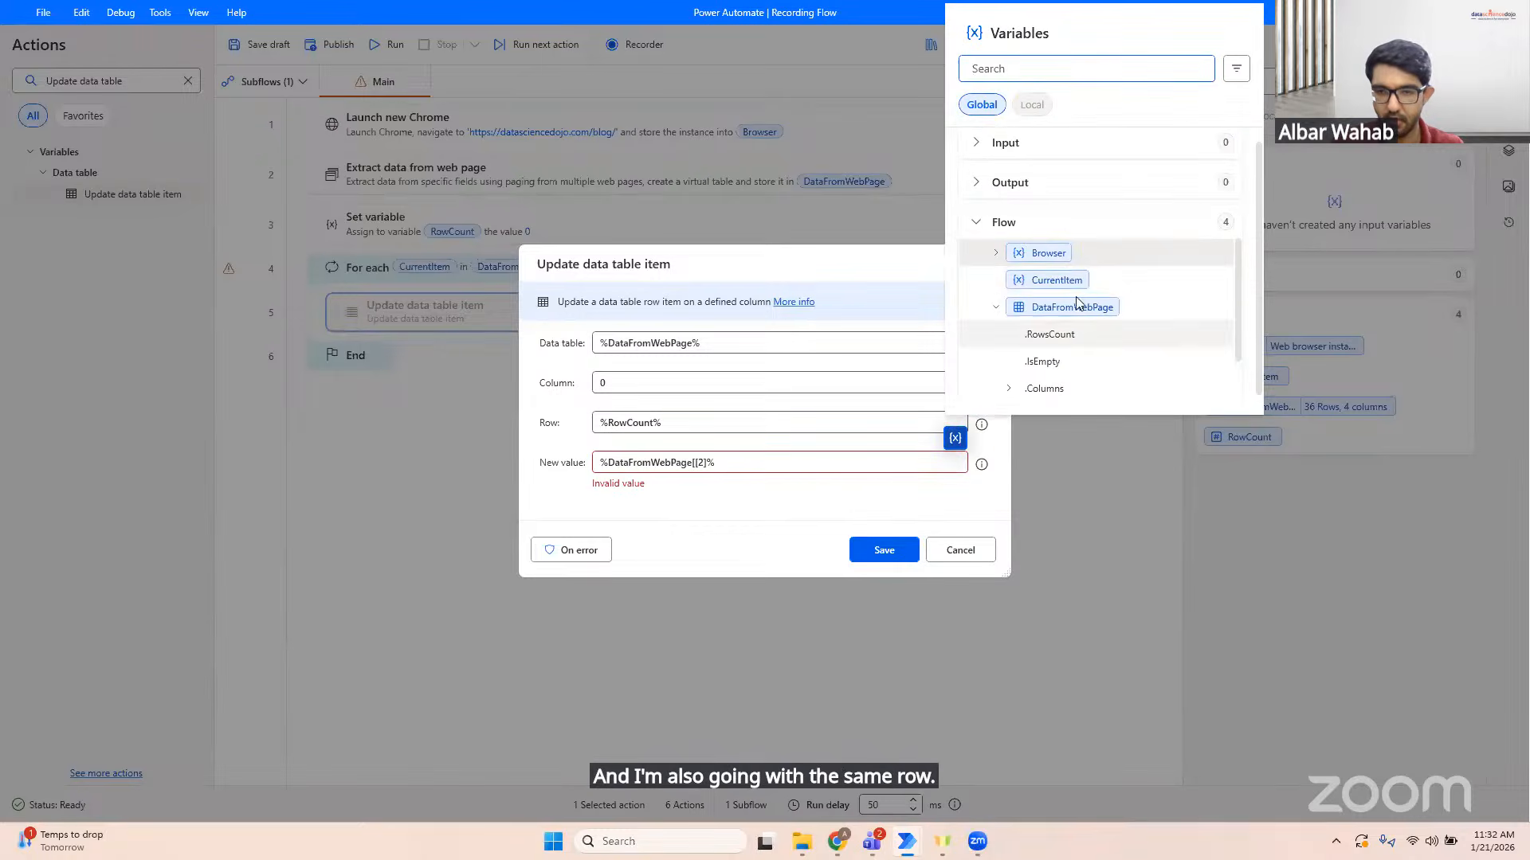
{"action": "key", "text": "Escape"}
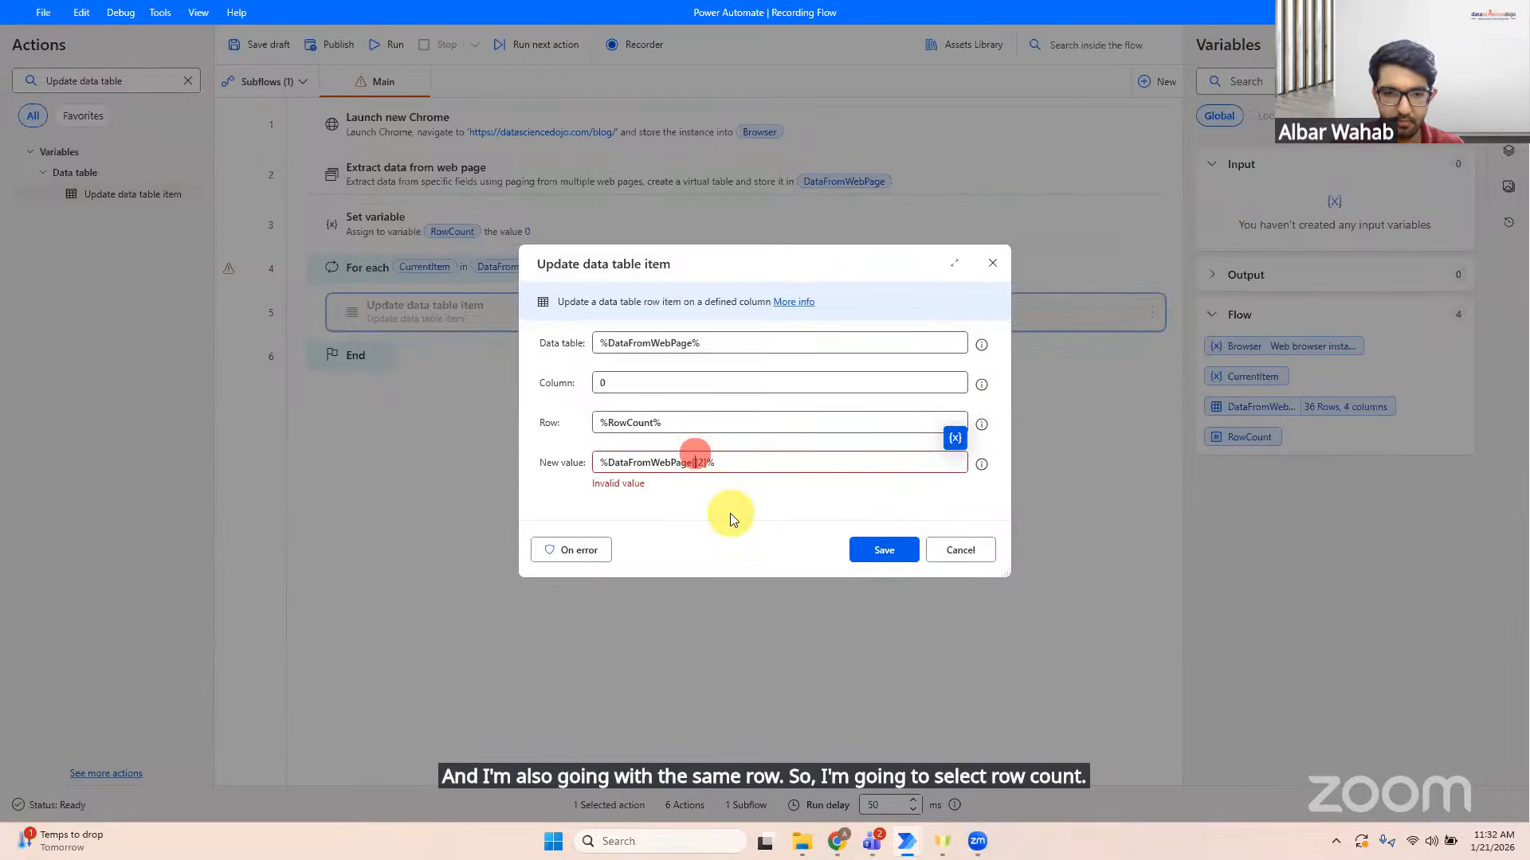
{"action": "key", "text": "BackSpace"}
{"action": "type", "text": "RowCount]"}
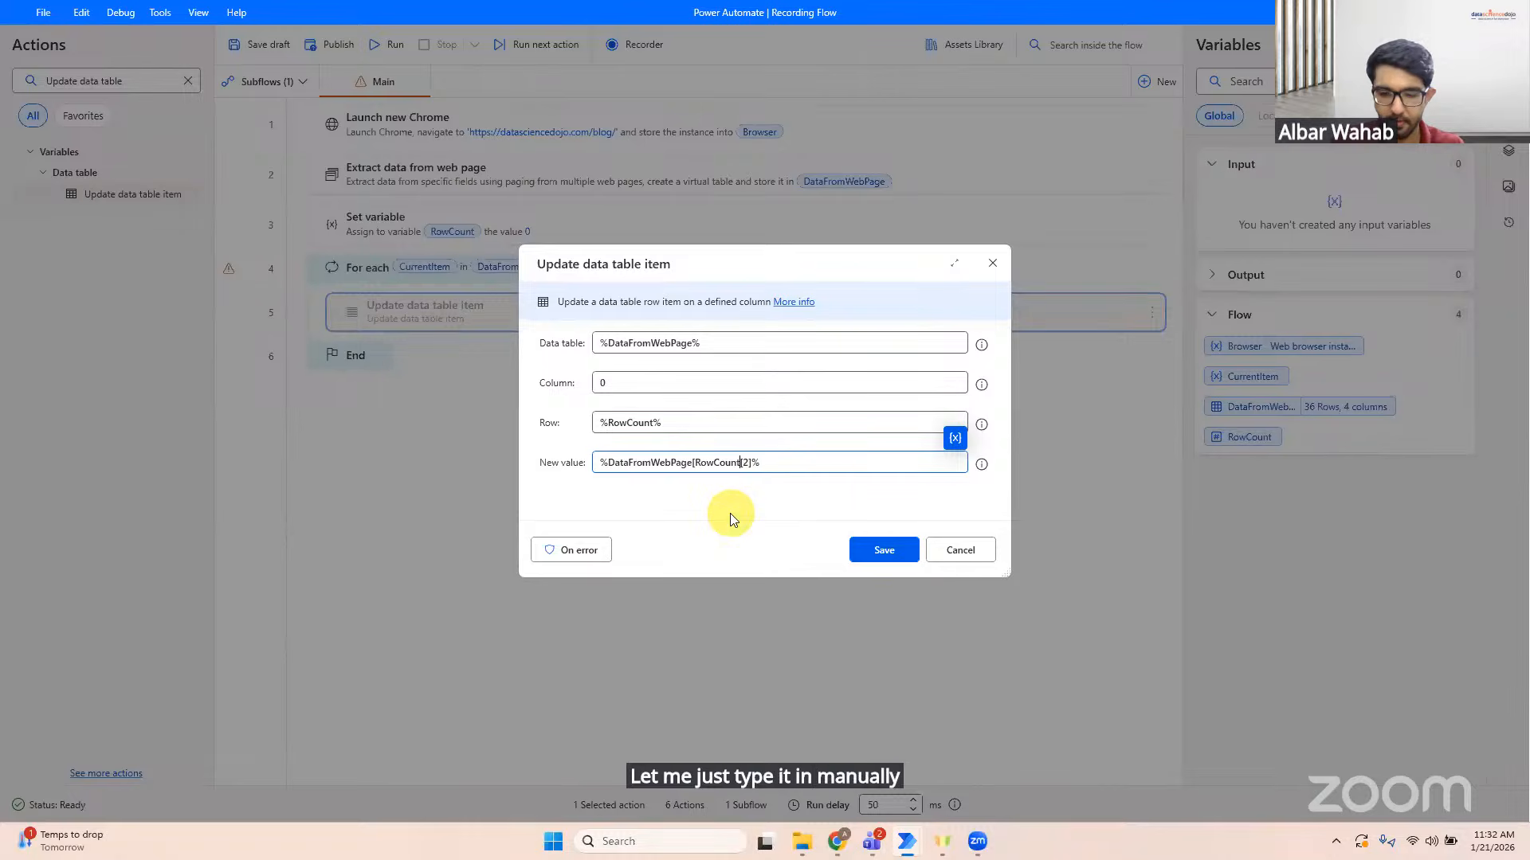
{"action": "left_click", "coordinate": [878, 550]}
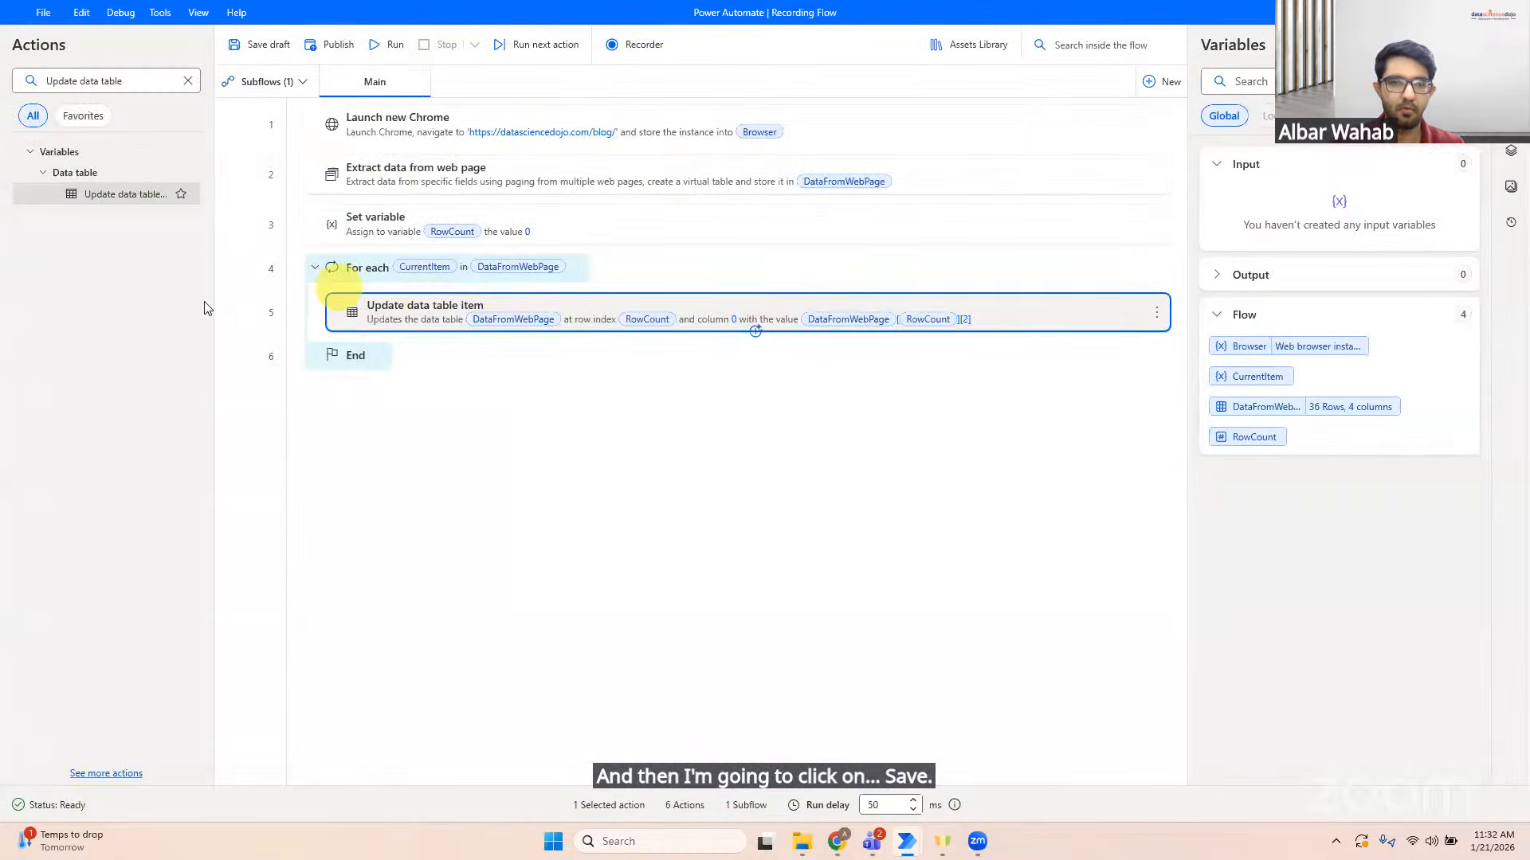
Step: Find the Increase variable action and add it inside the For each loop, below Update data table item
{"action": "left_click", "coordinate": [115, 82]}
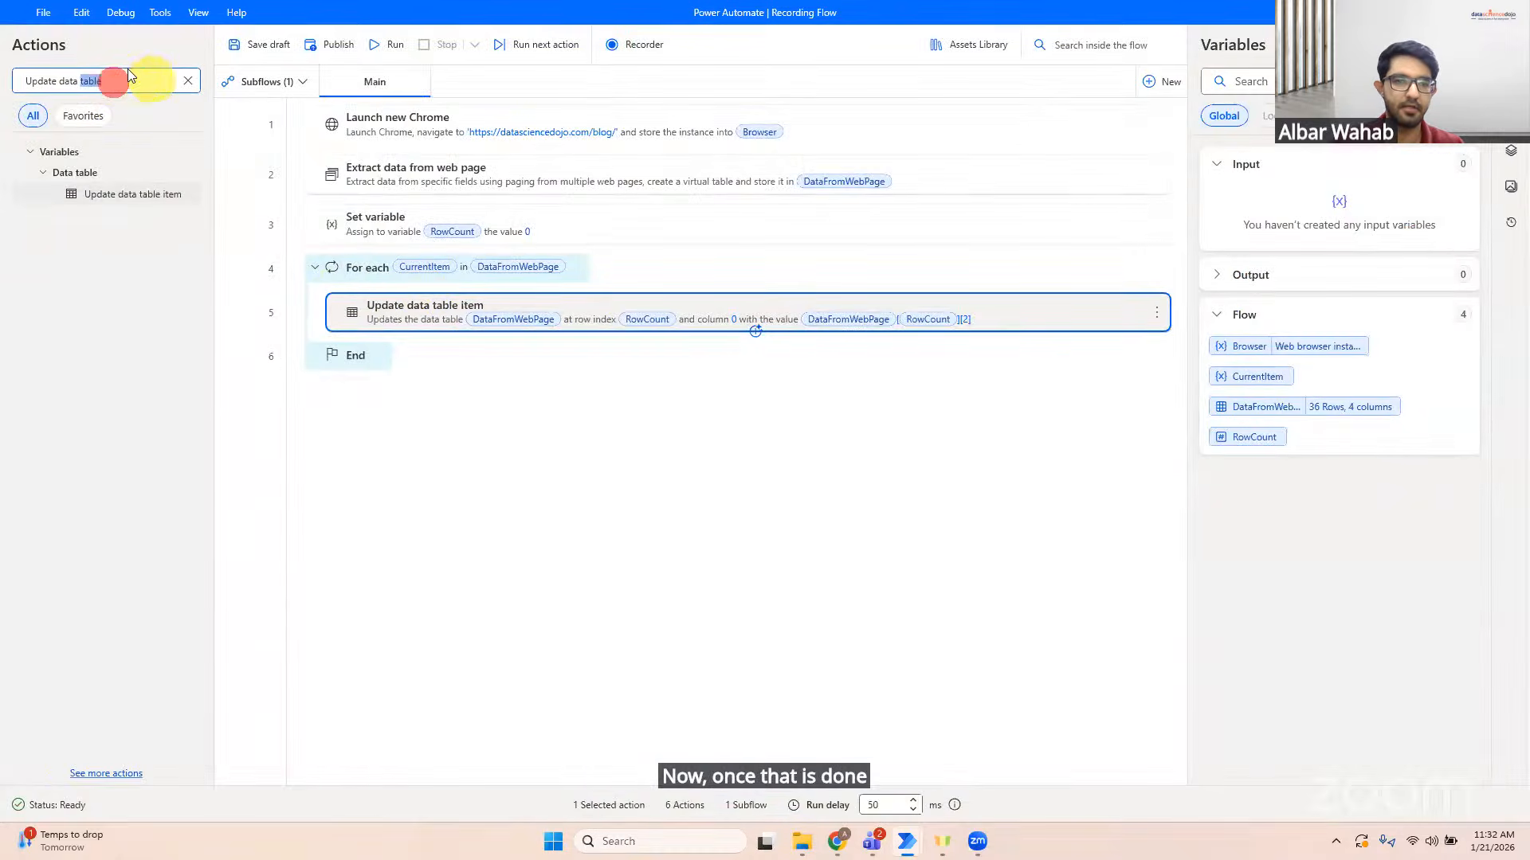
{"action": "left_click", "coordinate": [187, 80]}
{"action": "left_click", "coordinate": [122, 77]}
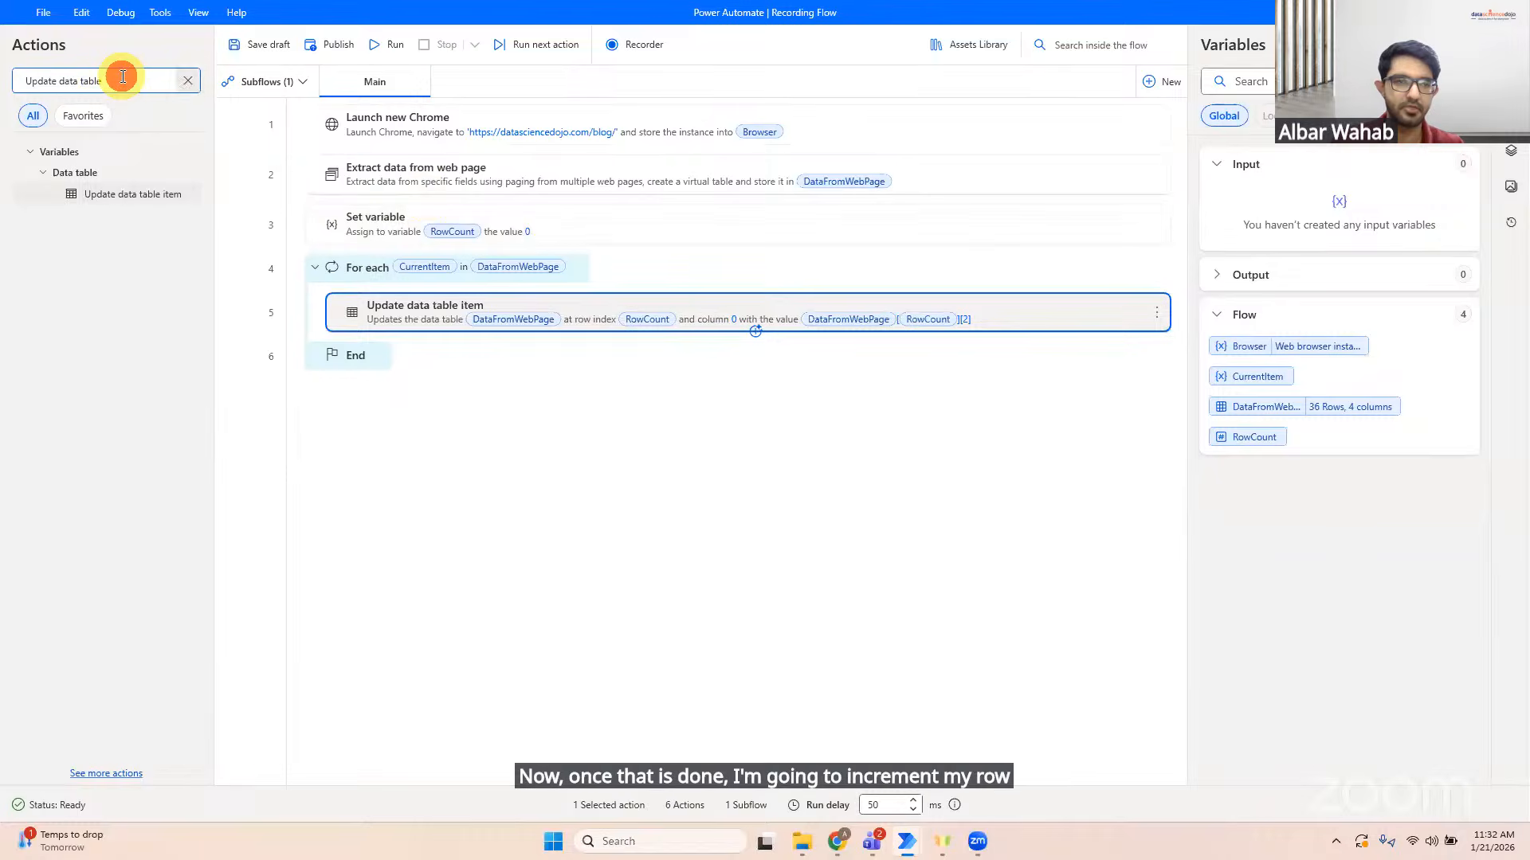
{"action": "type", "text": "r"}
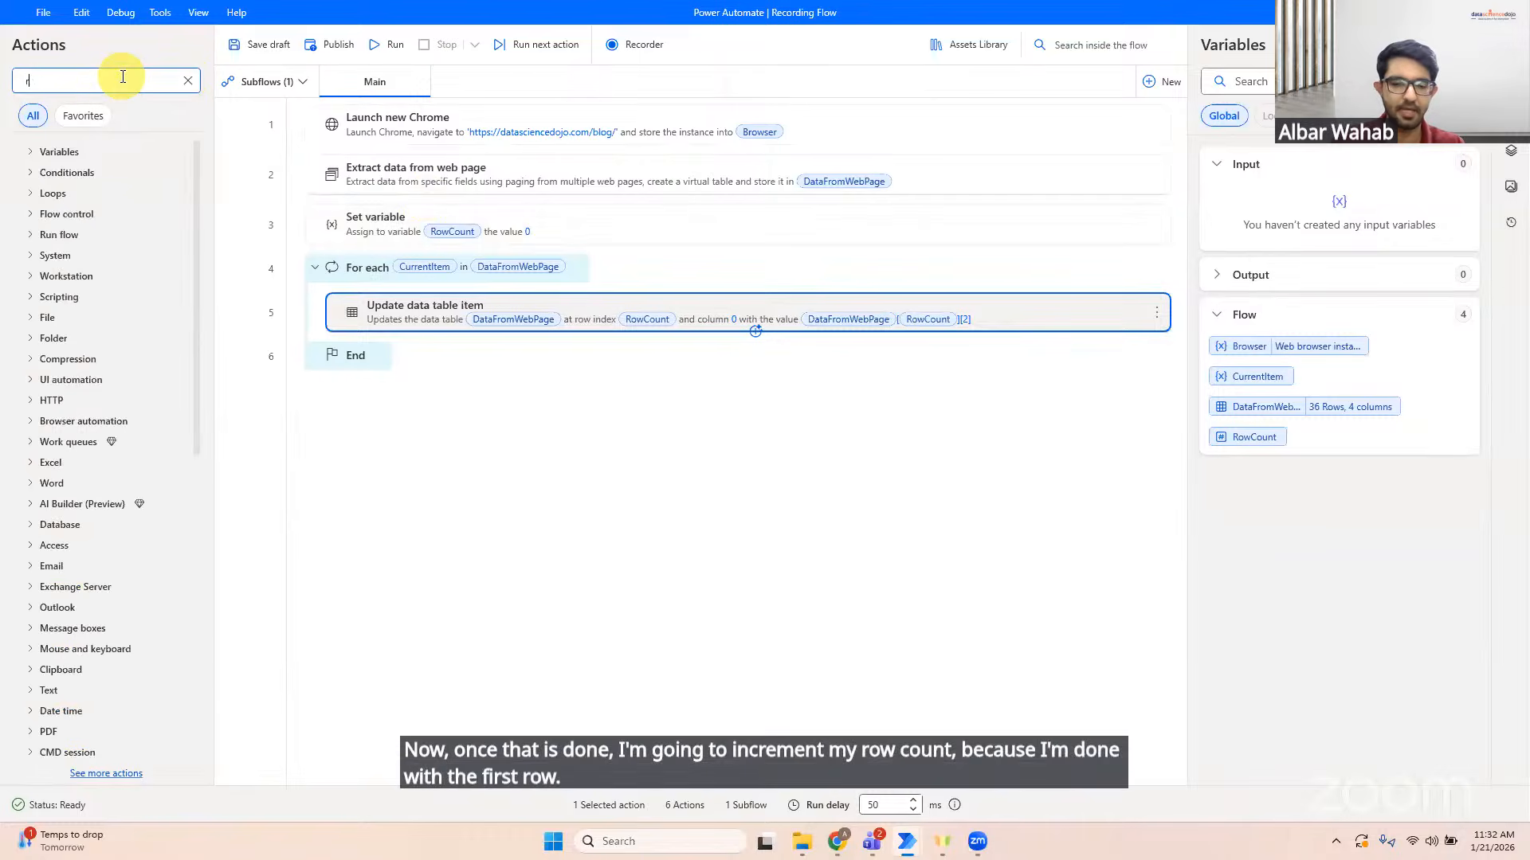
{"action": "type", "text": "ow"}
{"action": "key", "text": "BackSpace"}
{"action": "key", "text": "BackSpace"}
{"action": "key", "text": "BackSpace"}
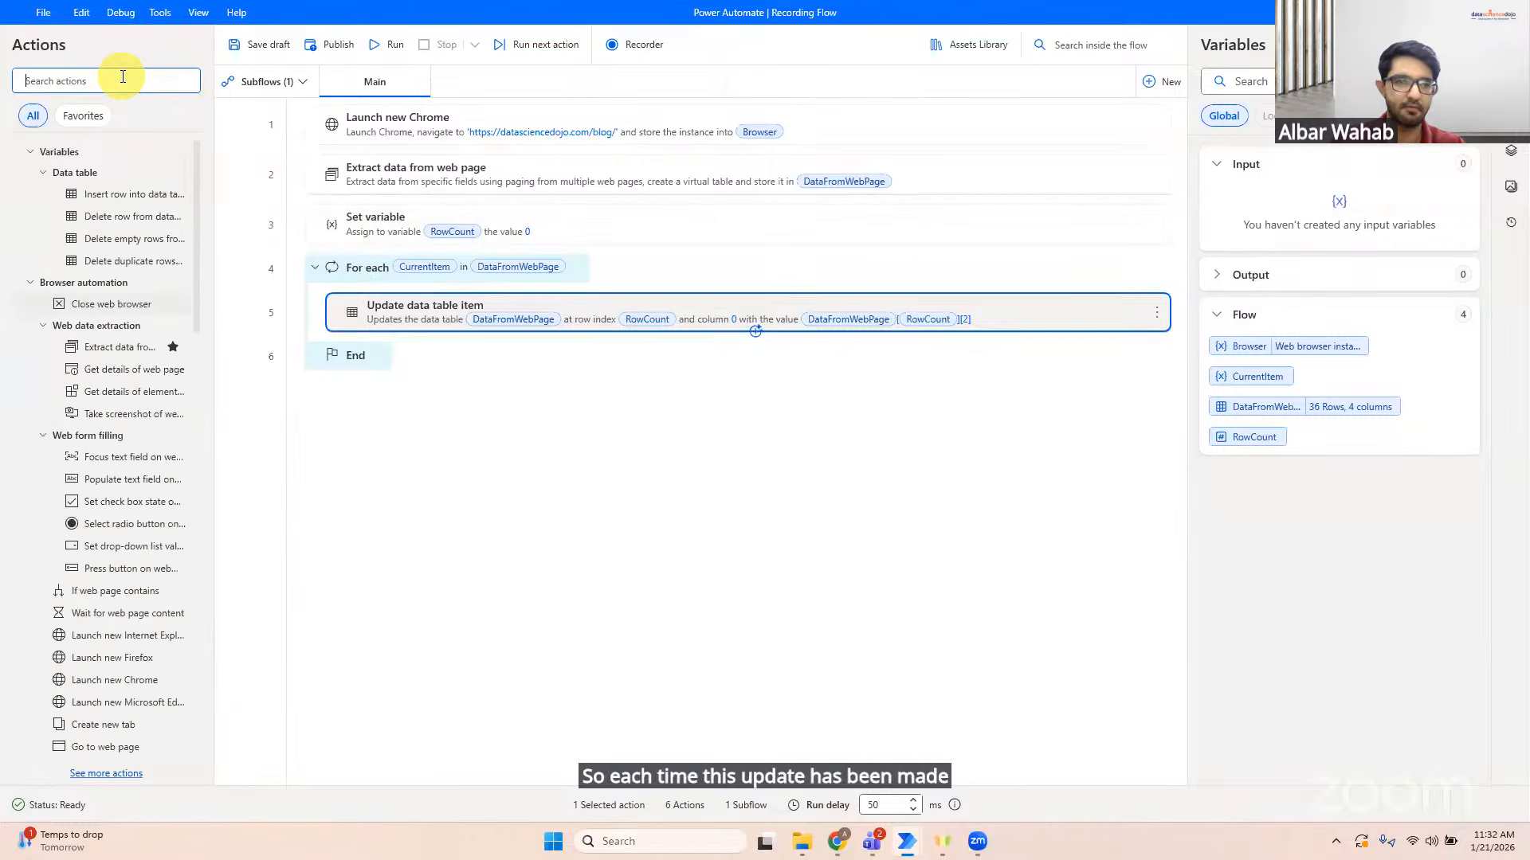
{"action": "type", "text": "increme"}
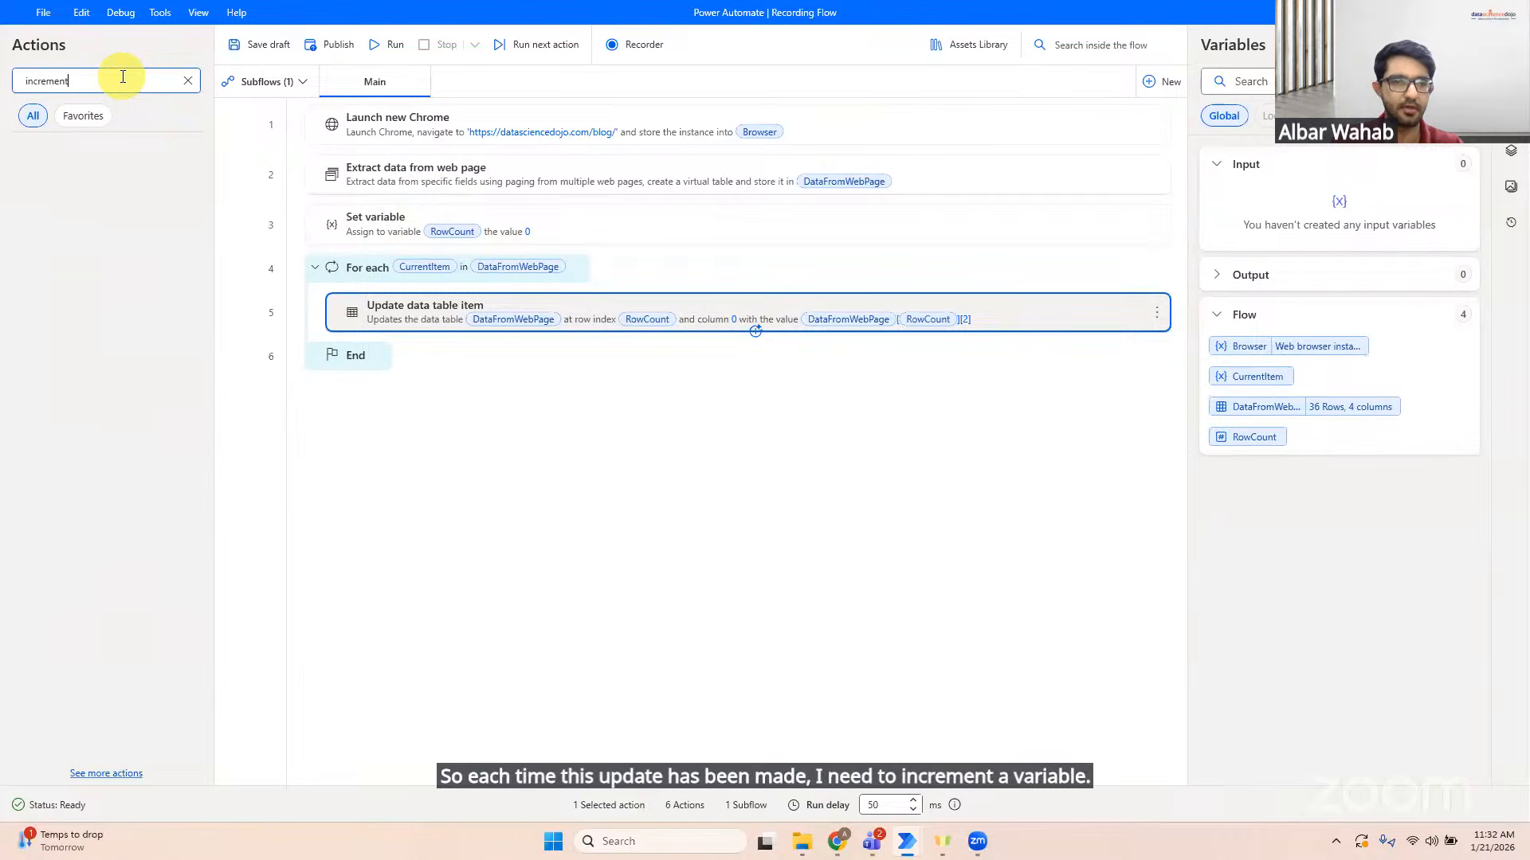
{"action": "type", "text": "nt"}
{"action": "key", "text": "BackSpace"}
{"action": "key", "text": "BackSpace"}
{"action": "key", "text": "BackSpace"}
{"action": "key", "text": "BackSpace"}
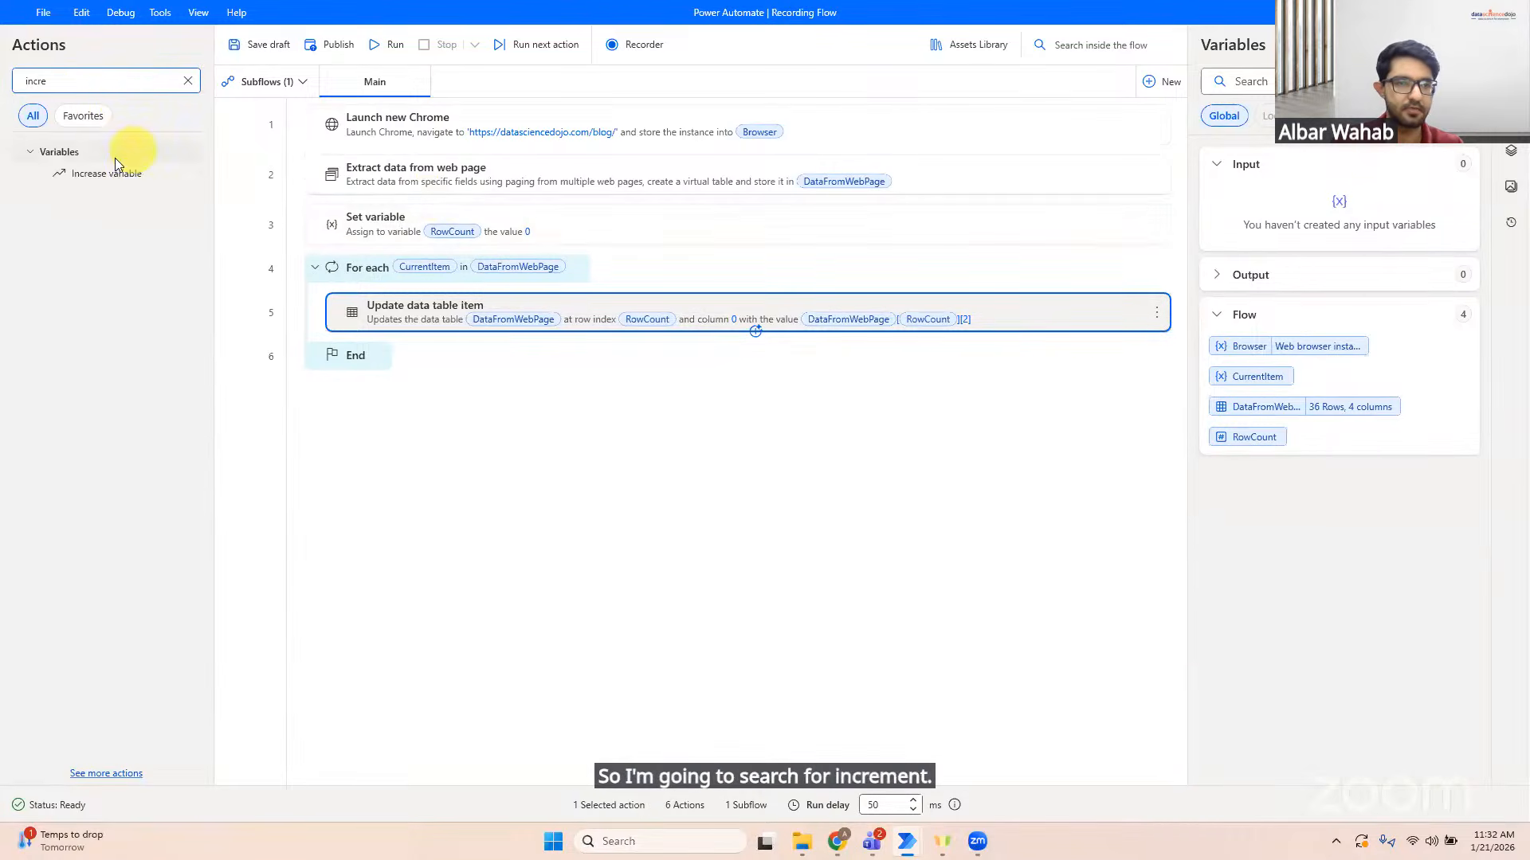
{"action": "left_click_drag", "start_coordinate": [112, 171], "coordinate": [462, 351]}
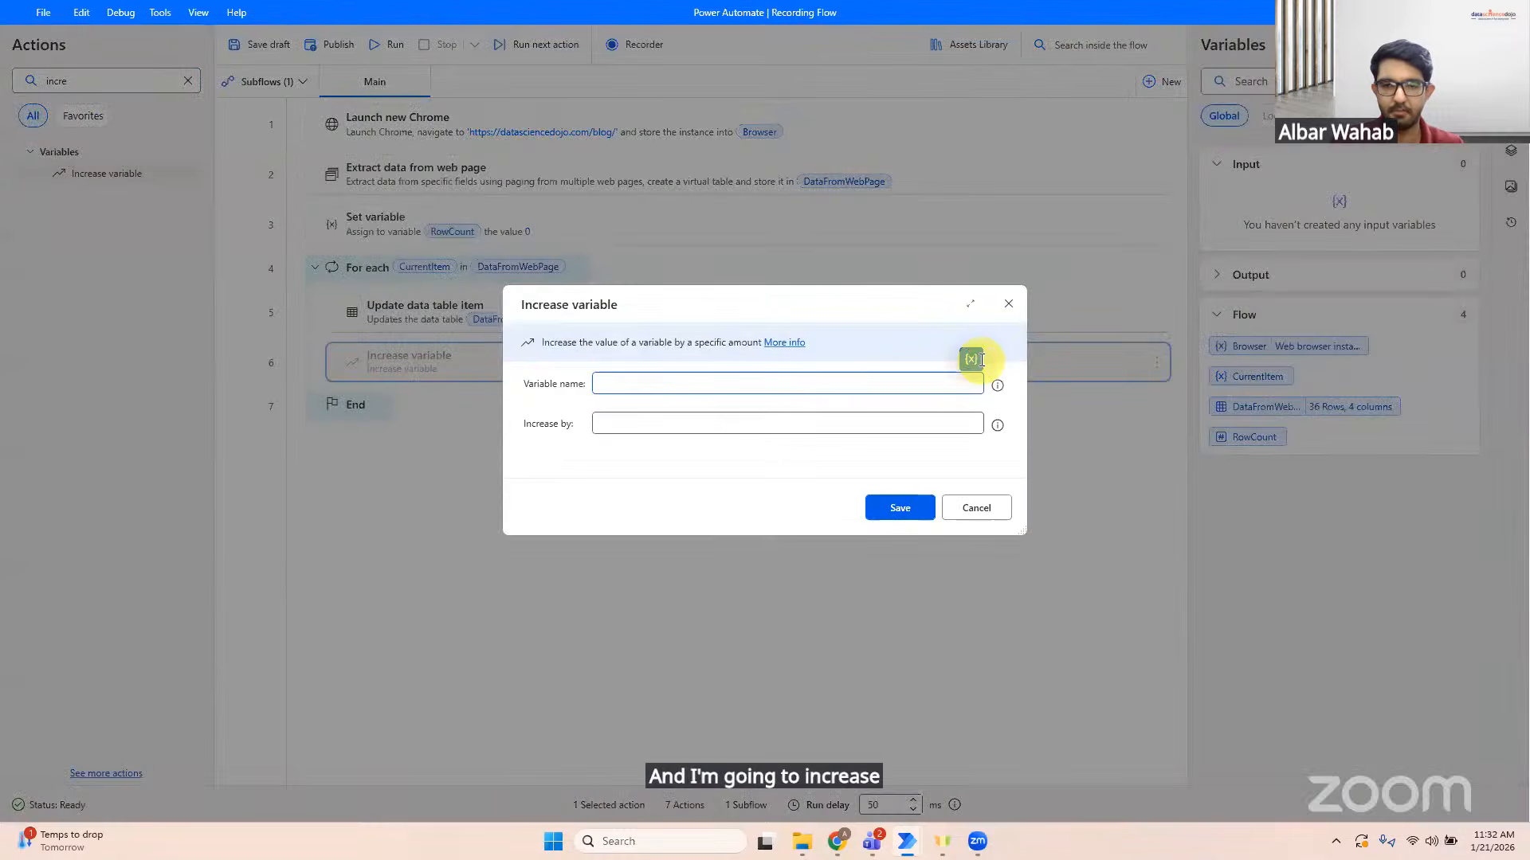
Step: Configure the Increase variable action to raise RowCount by 1 and save it
{"action": "left_click", "coordinate": [974, 360]}
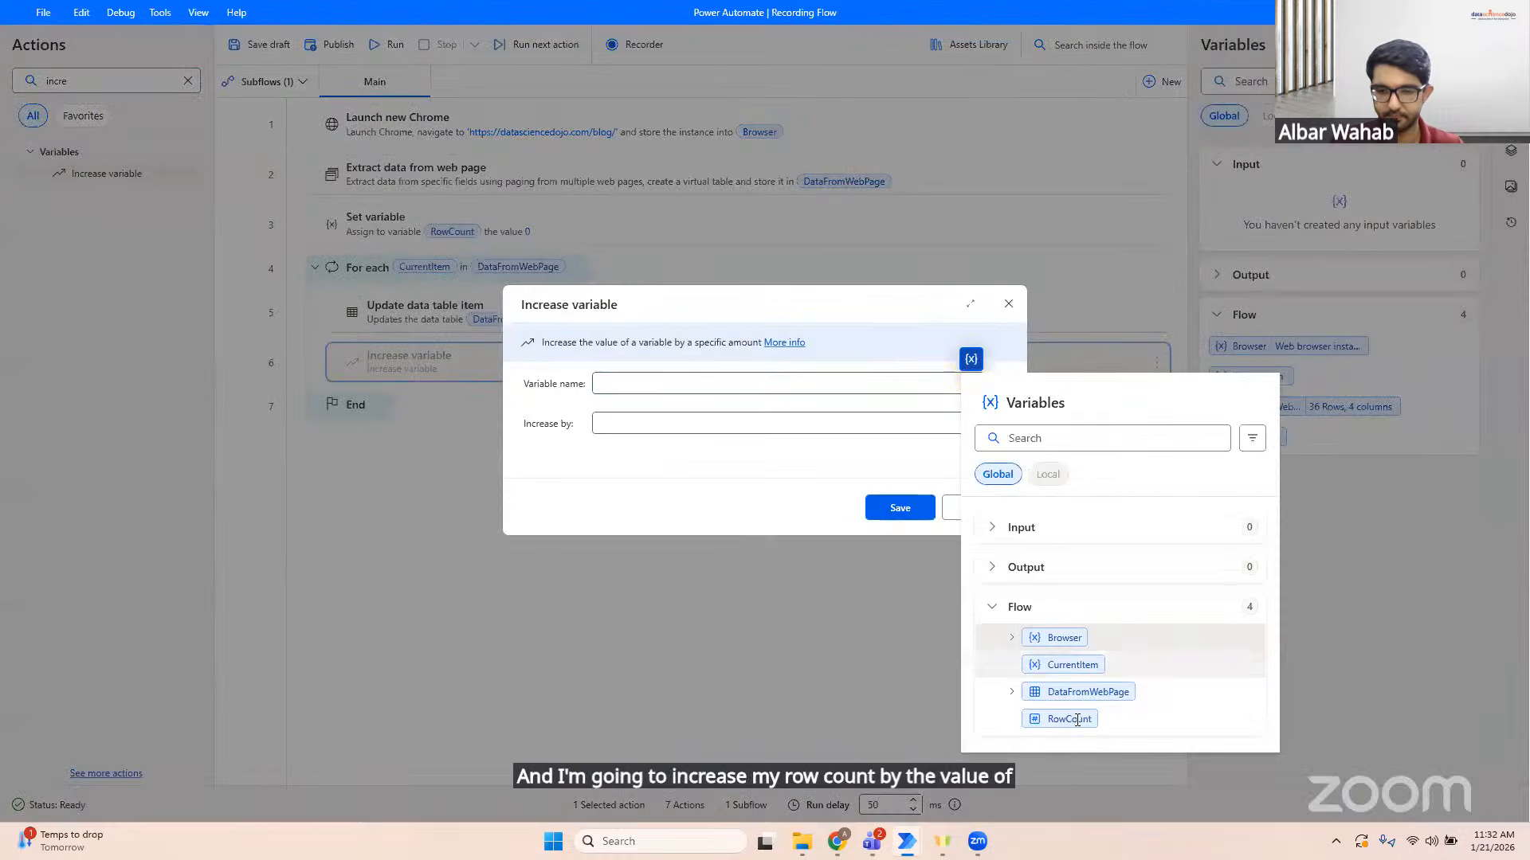
{"action": "left_click", "coordinate": [1072, 718]}
{"action": "left_click", "coordinate": [655, 419]}
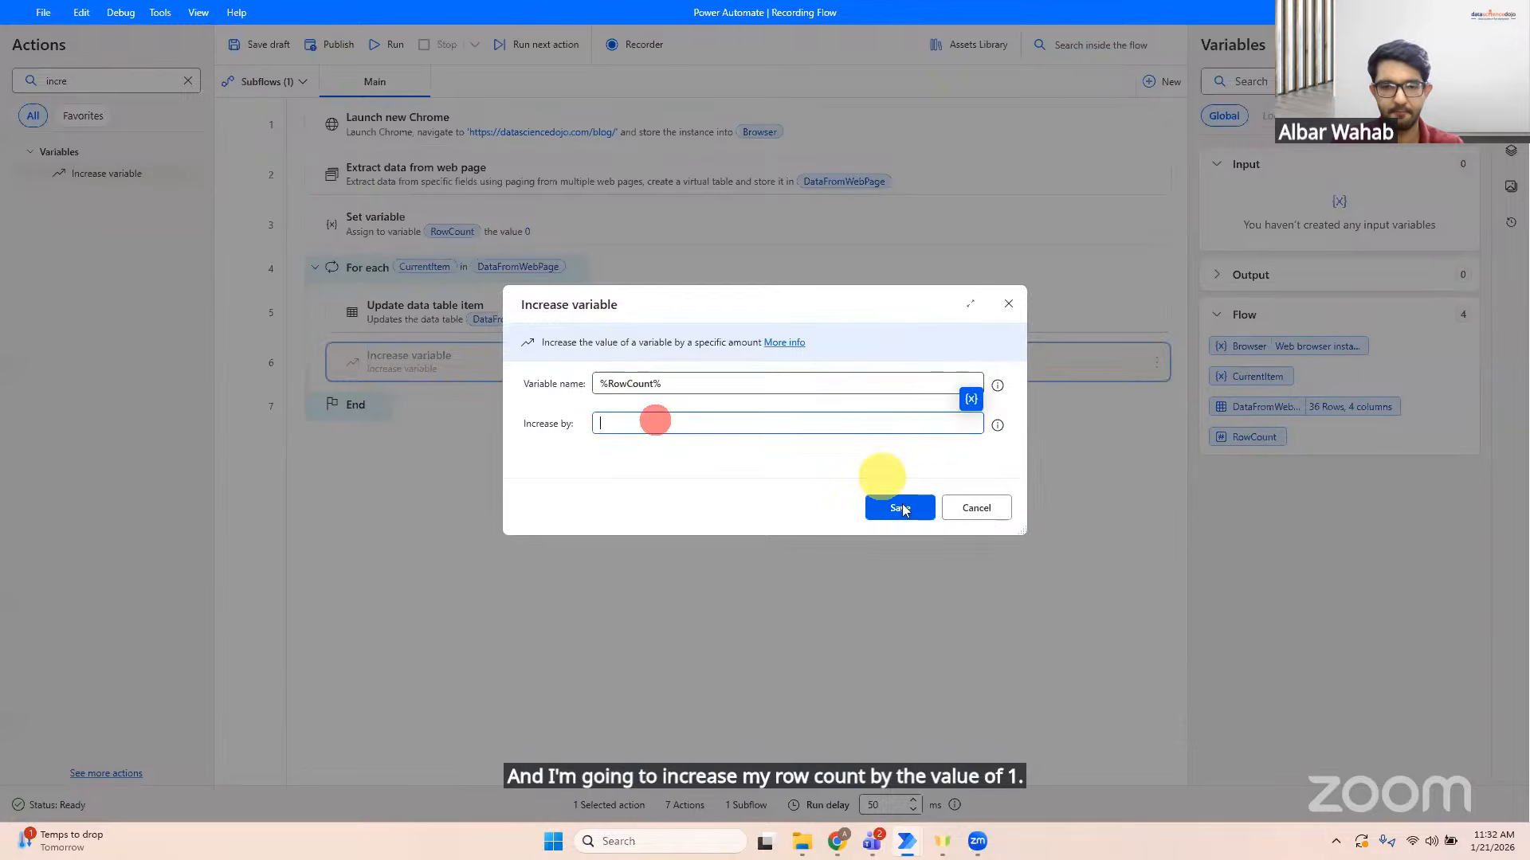
{"action": "type", "text": "1"}
{"action": "left_click", "coordinate": [900, 508]}
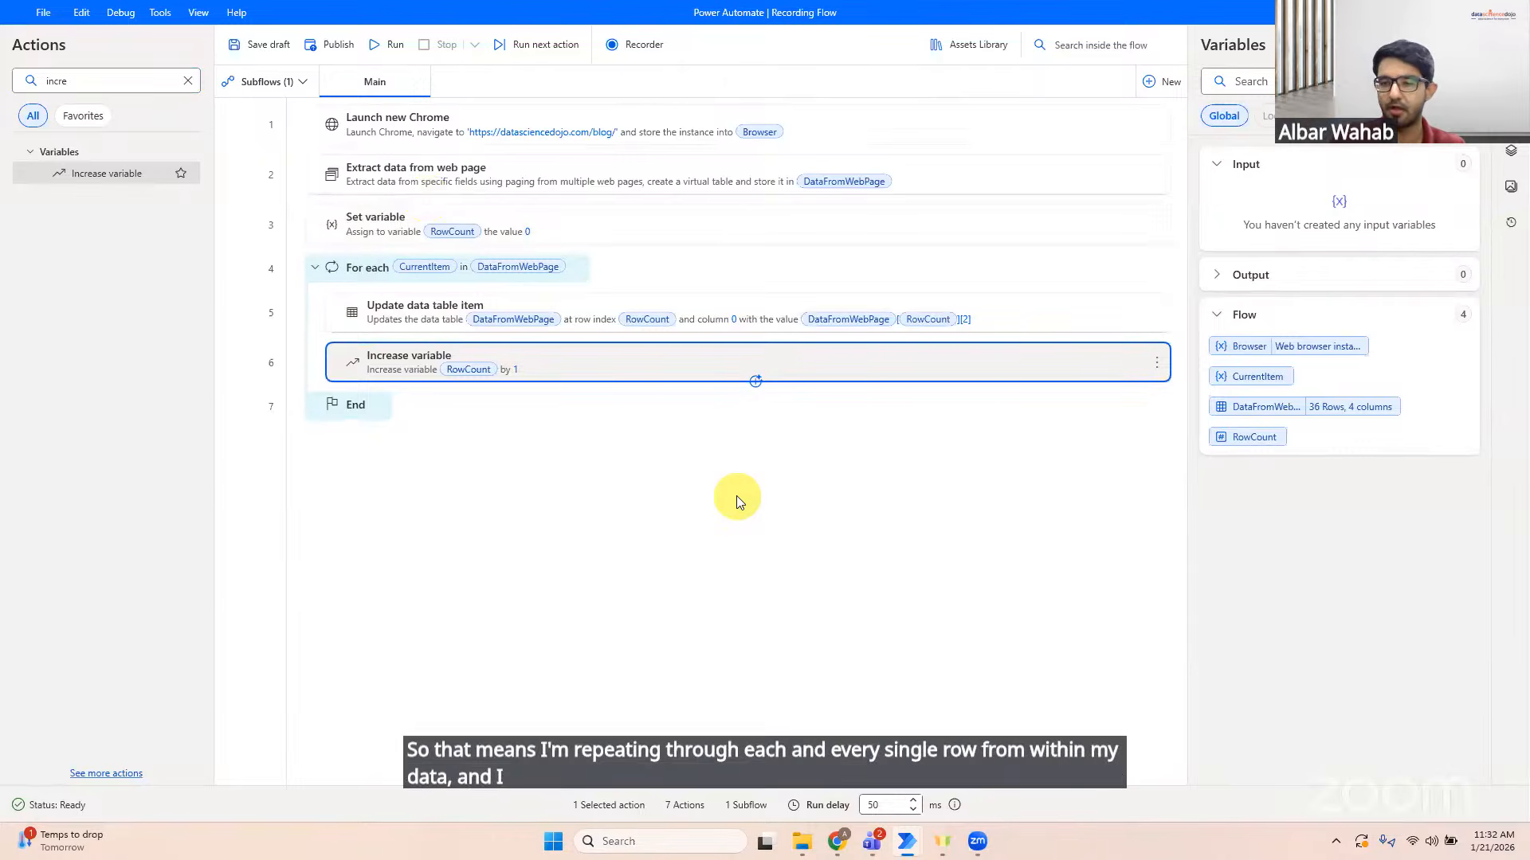
Step: Run the flow, look through the Data Science Dojo blog page it opens in Chrome, and return to the Recording Flow designer
{"action": "left_click", "coordinate": [383, 301]}
{"action": "left_click", "coordinate": [393, 51]}
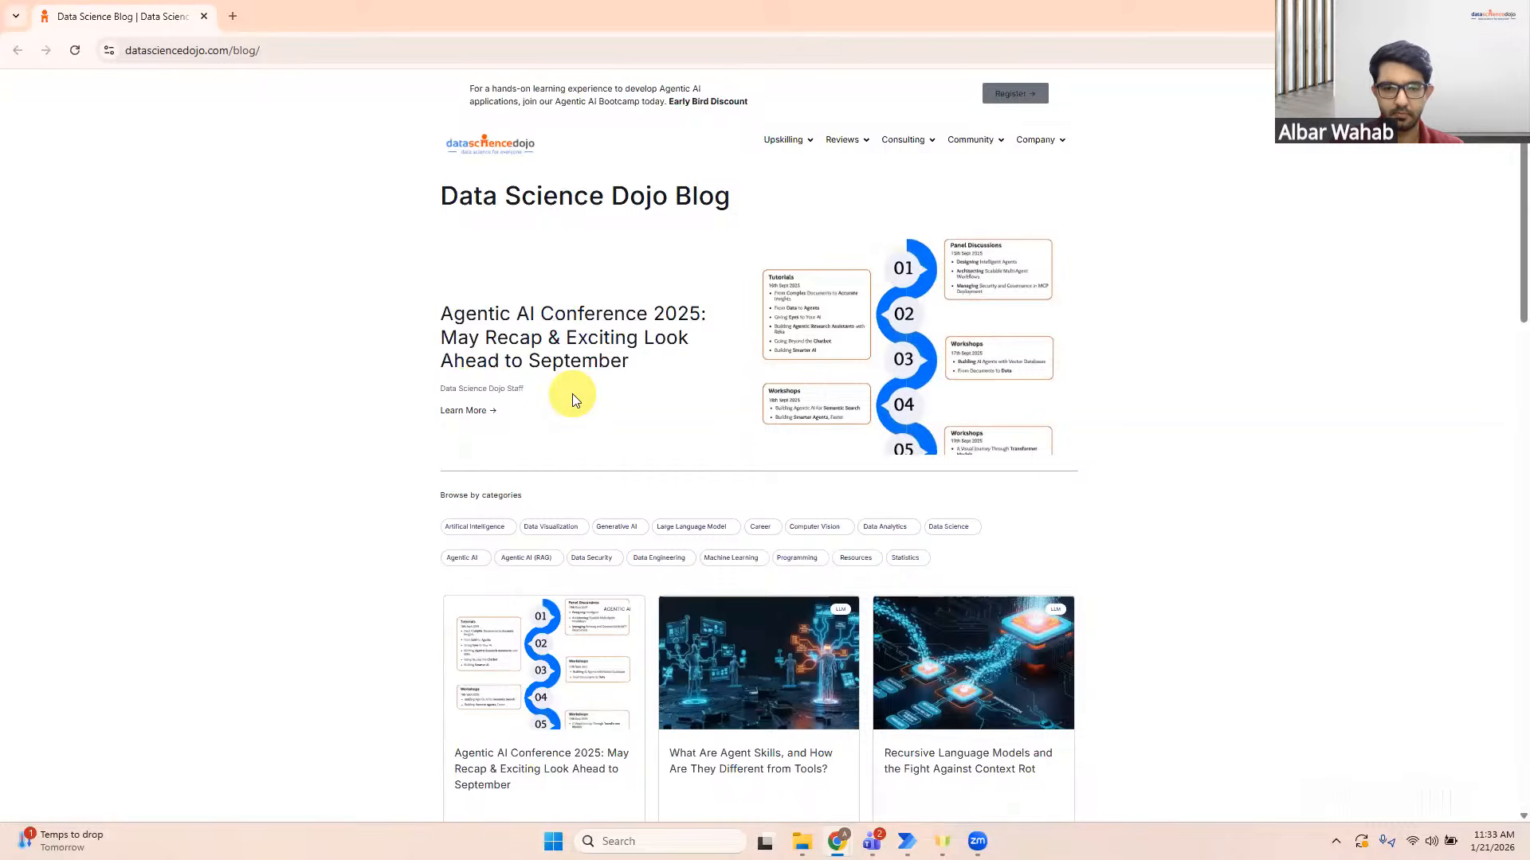
{"action": "scroll", "coordinate": [752, 819], "scroll_direction": "down", "scroll_amount": 10}
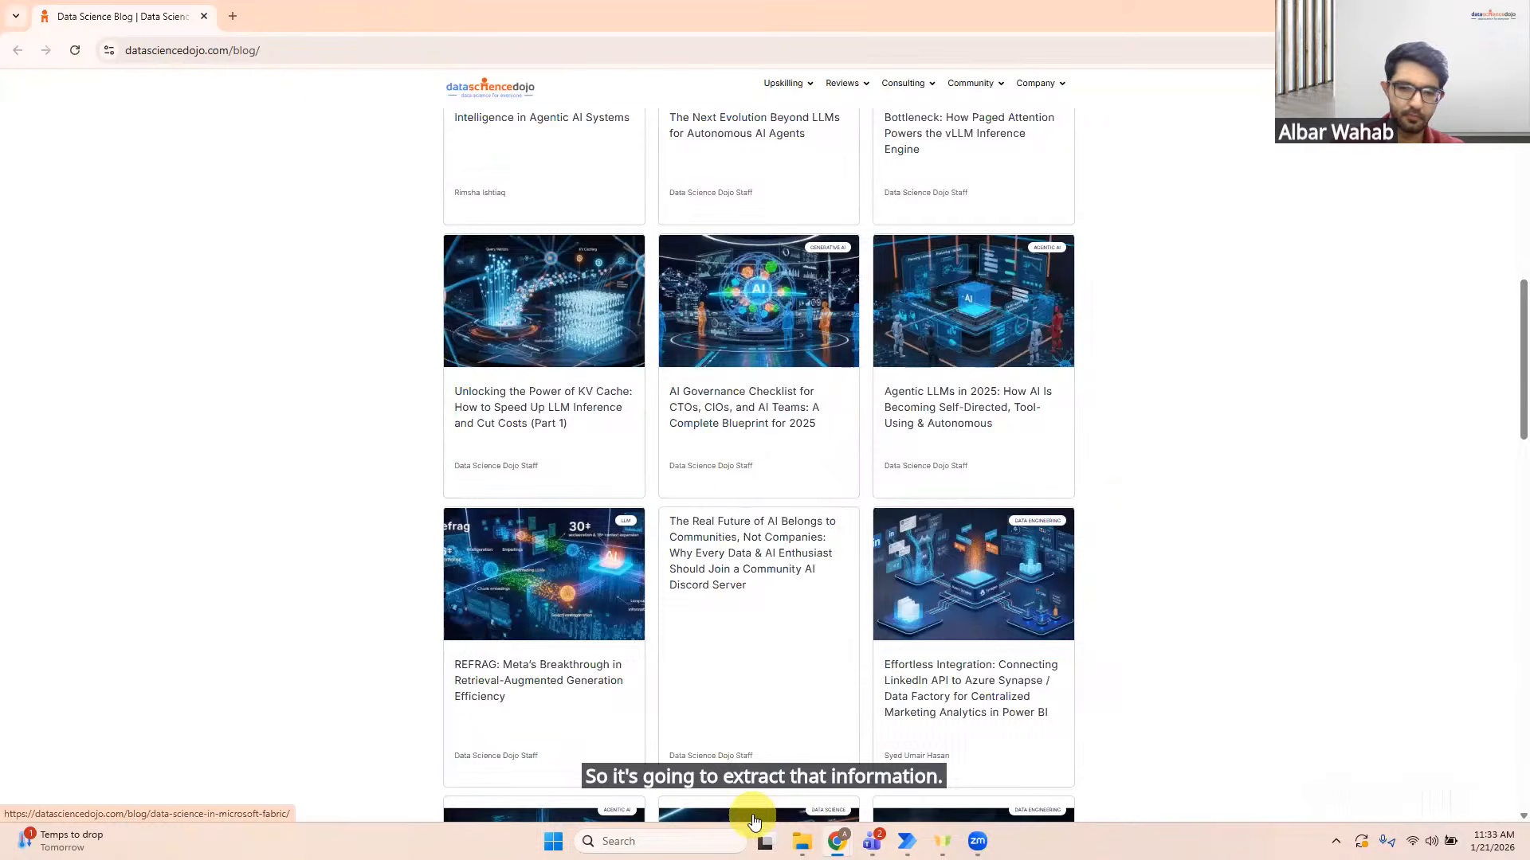
{"action": "mouse_move", "coordinate": [907, 842]}
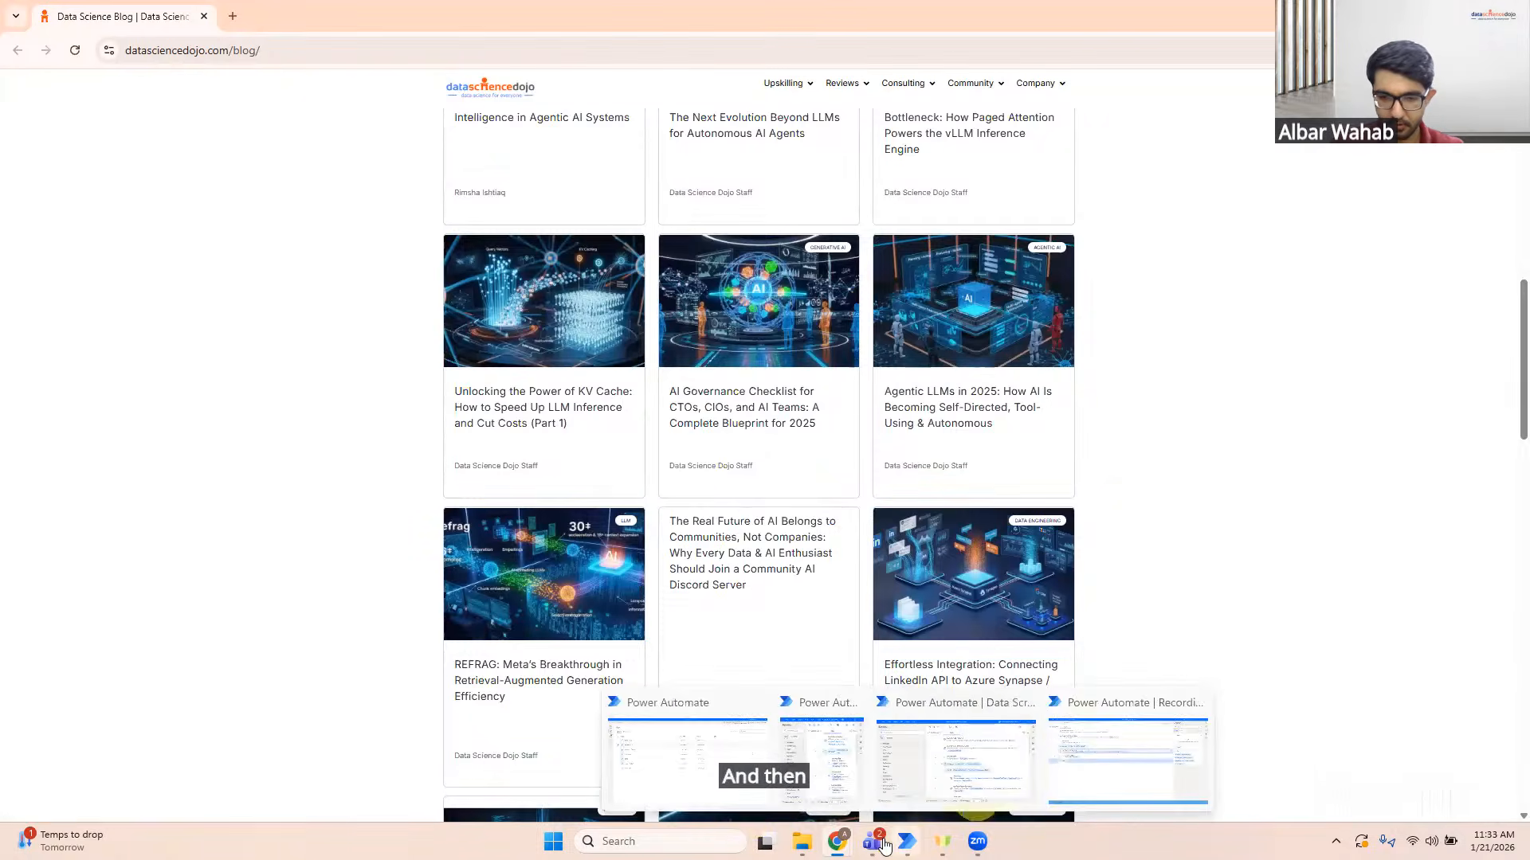
{"action": "left_click", "coordinate": [1117, 755]}
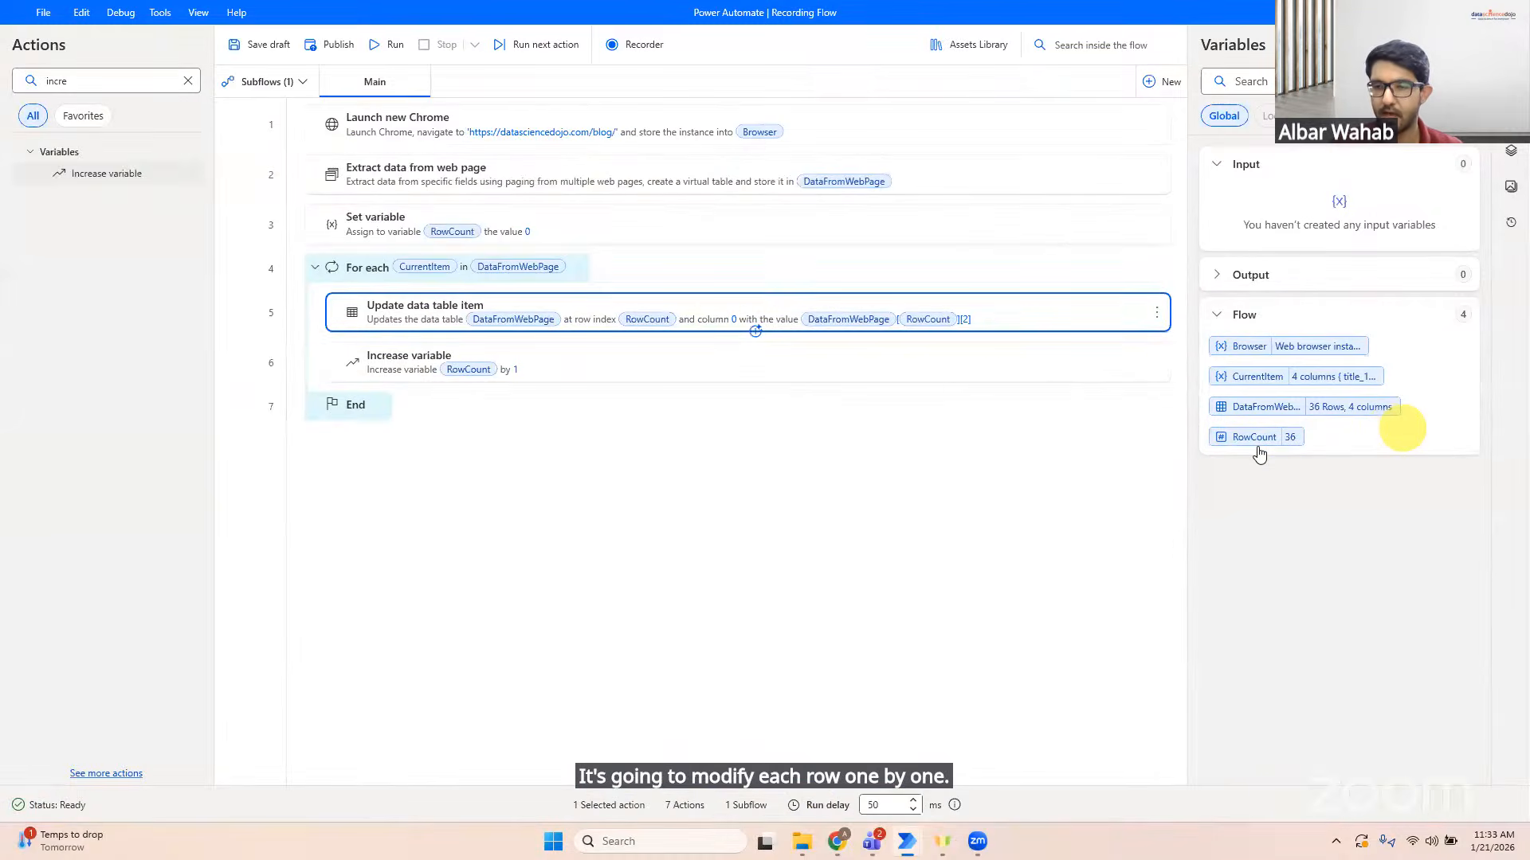
Step: Inspect the title and URL columns of the DataFromWebPage variable after the run and close the viewer
{"action": "double_click", "coordinate": [1318, 408]}
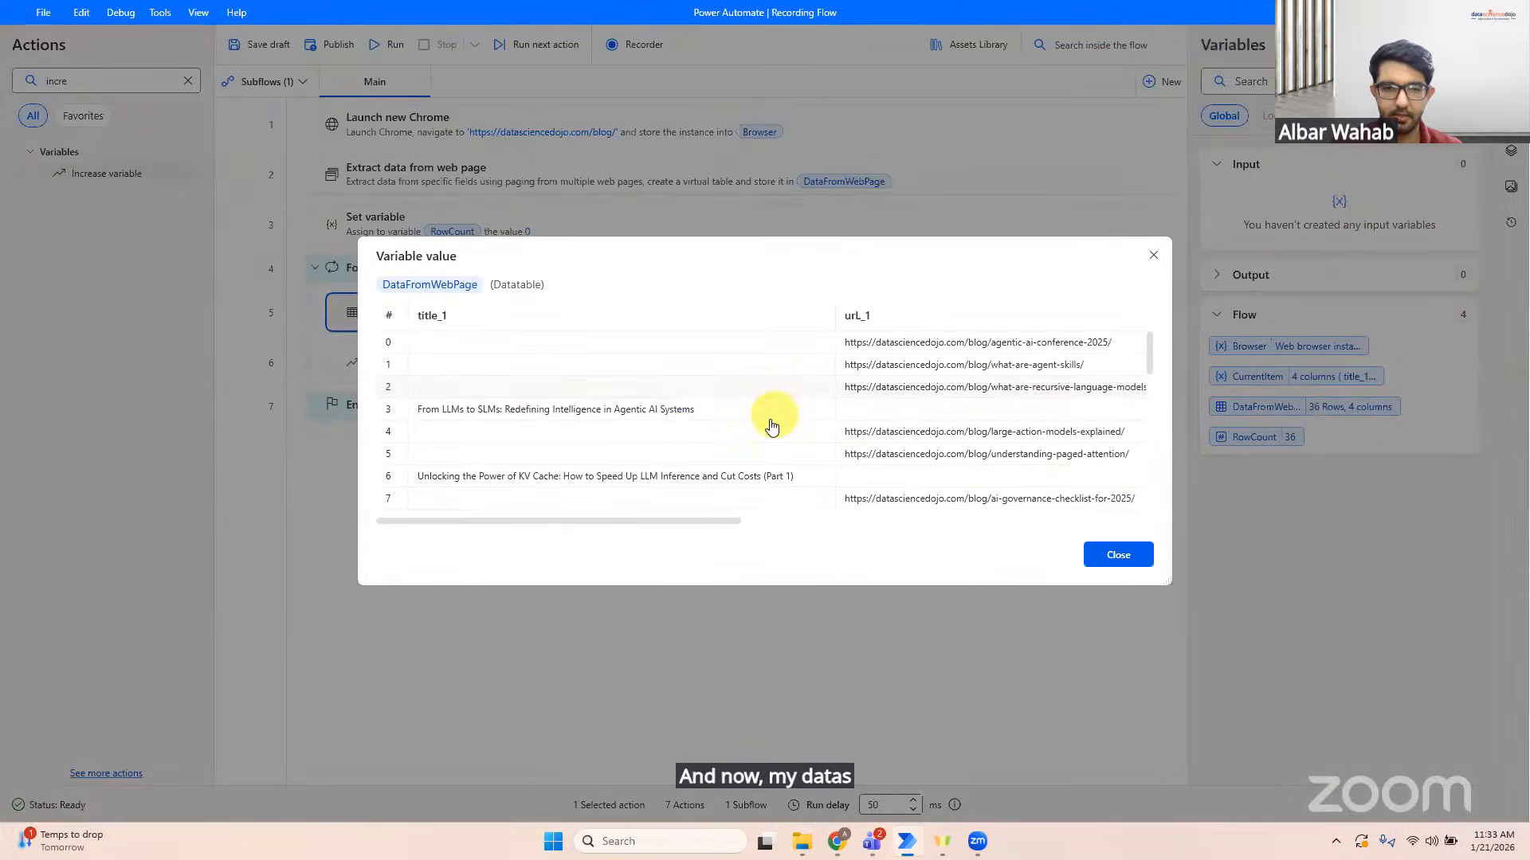
{"action": "left_click_drag", "start_coordinate": [710, 522], "coordinate": [1087, 559]}
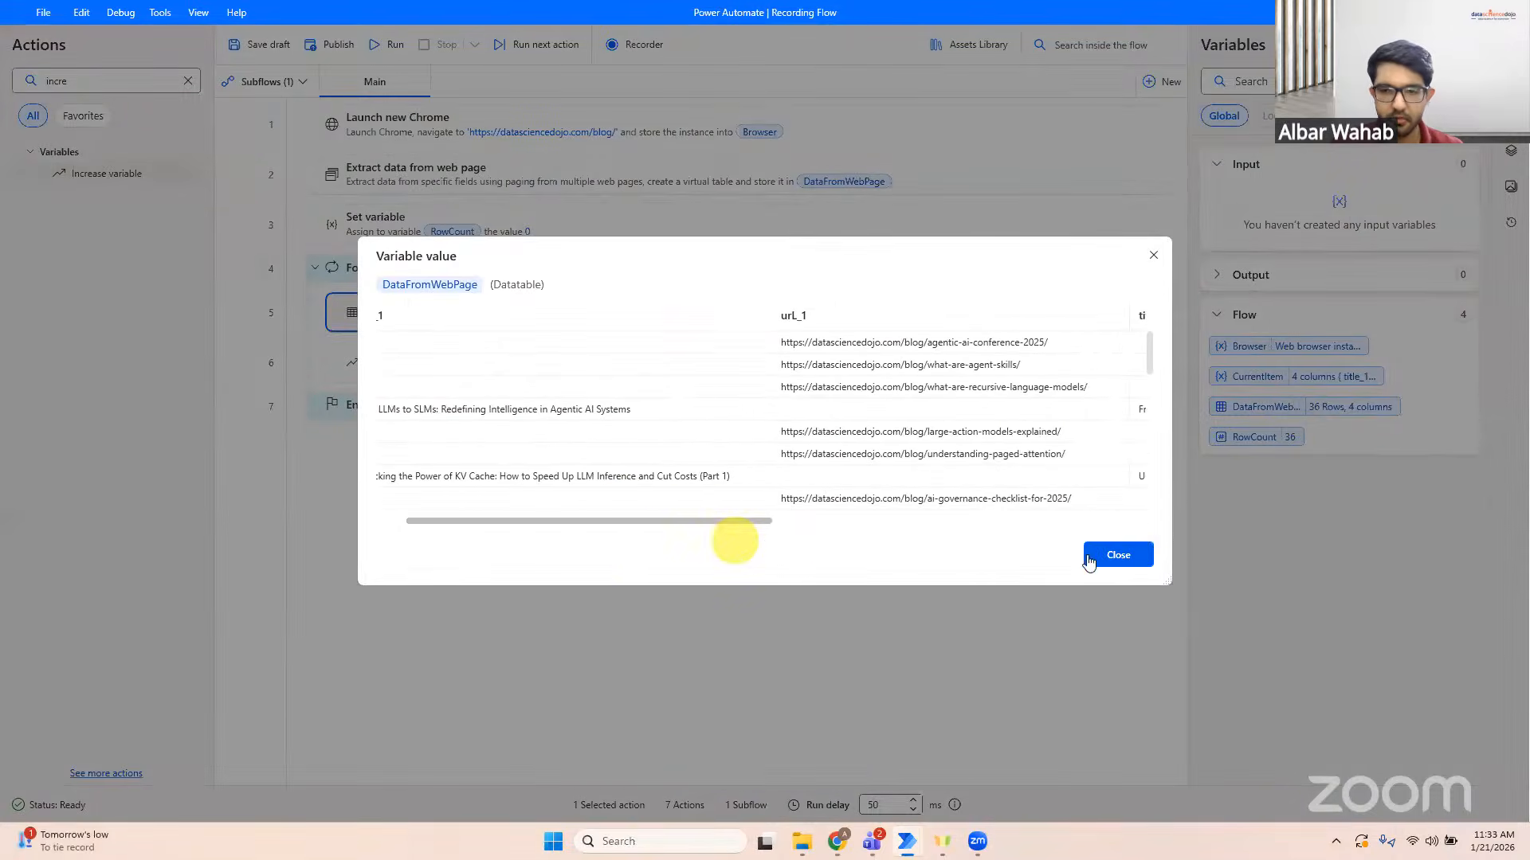
{"action": "left_click", "coordinate": [1092, 558]}
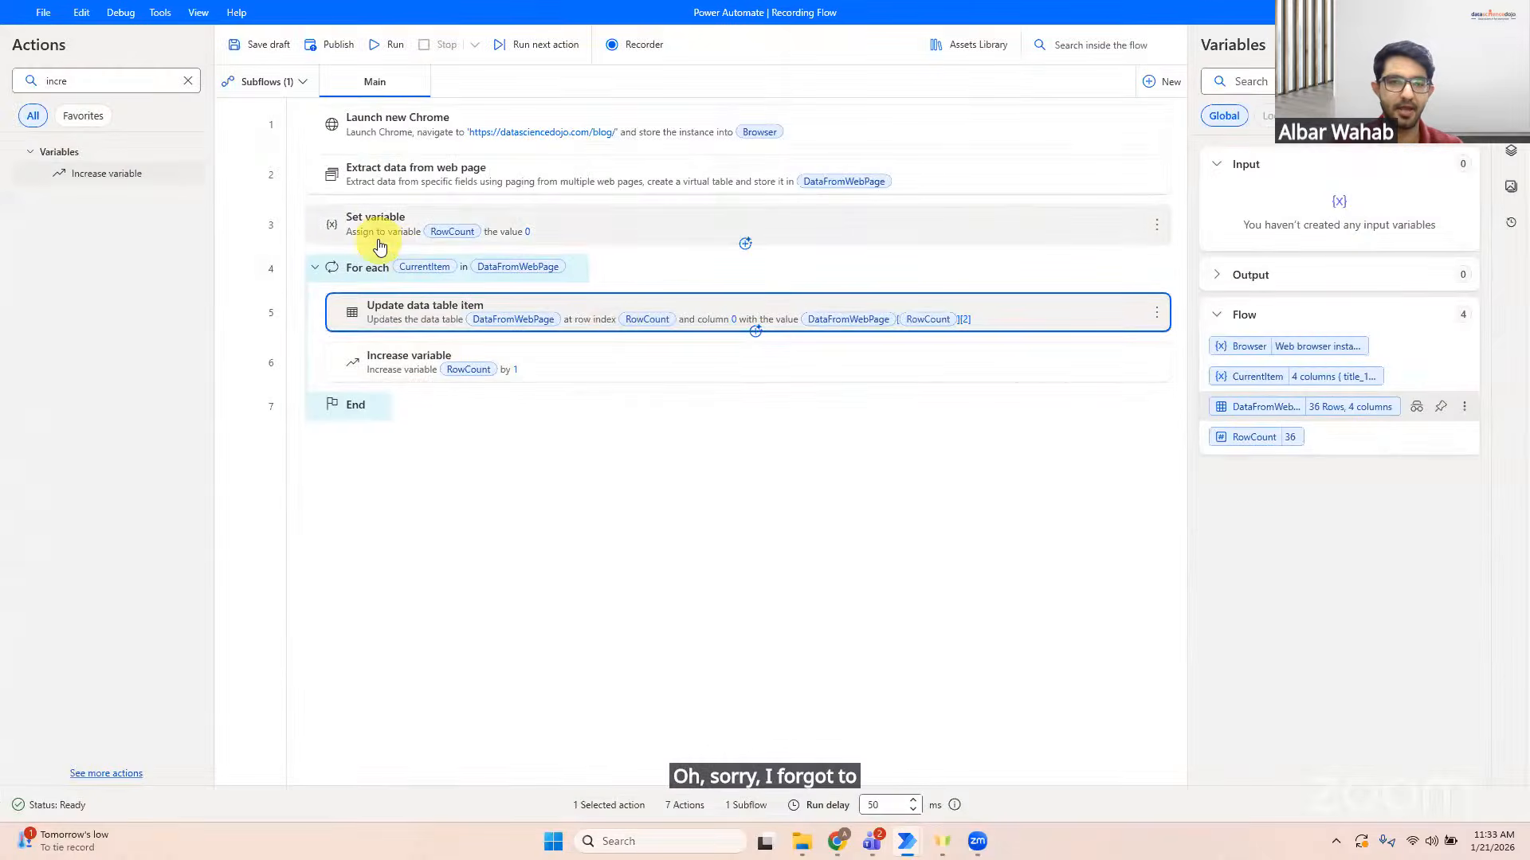
Step: Add an If action above Update data table item in the For each loop and choose DataFromWebPage for its first operand
{"action": "left_click", "coordinate": [189, 82]}
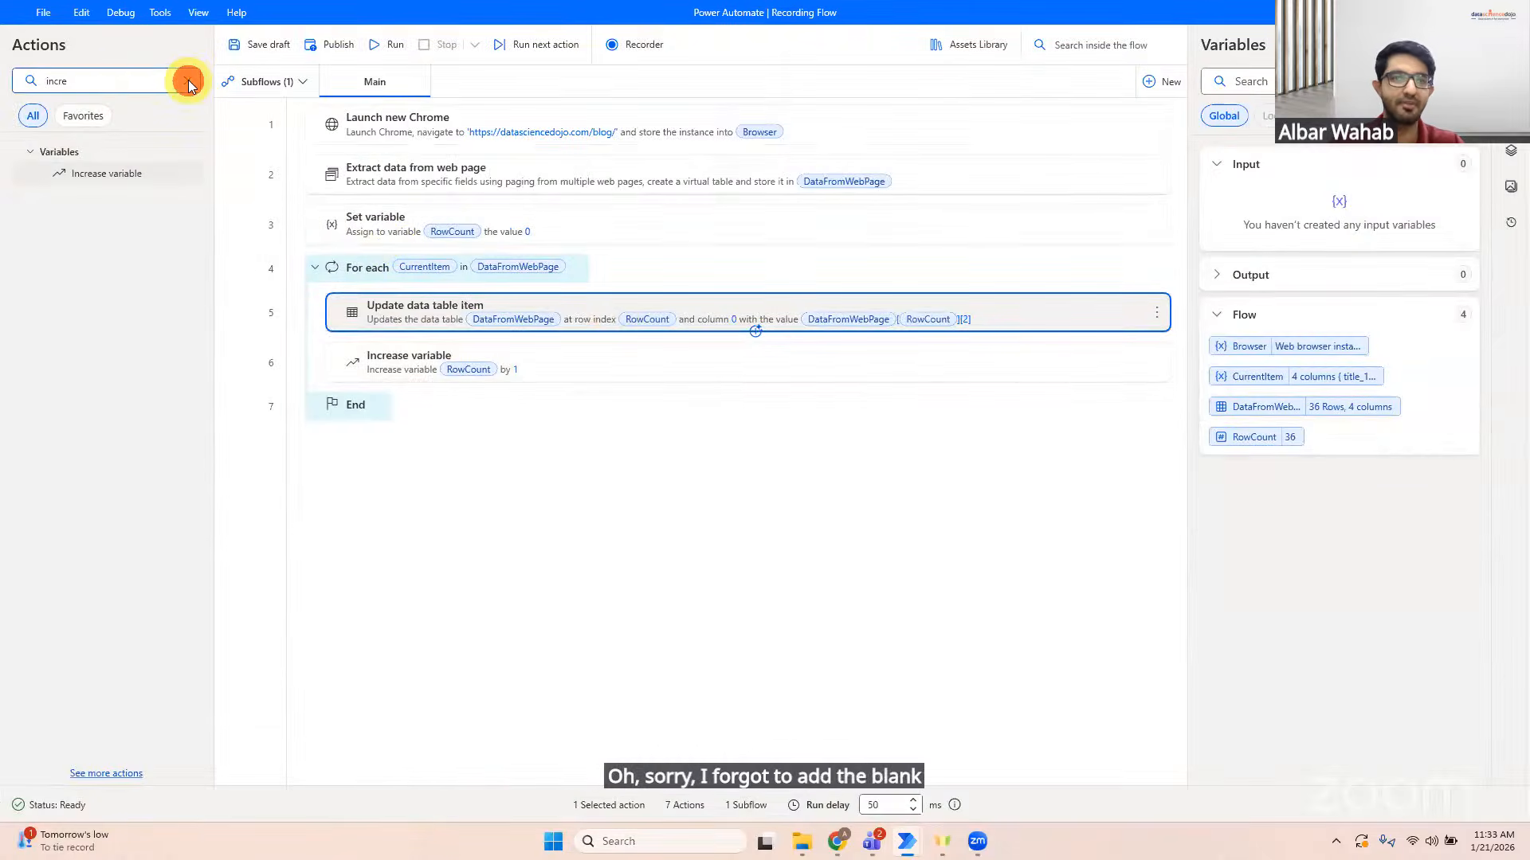
{"action": "left_click", "coordinate": [84, 77]}
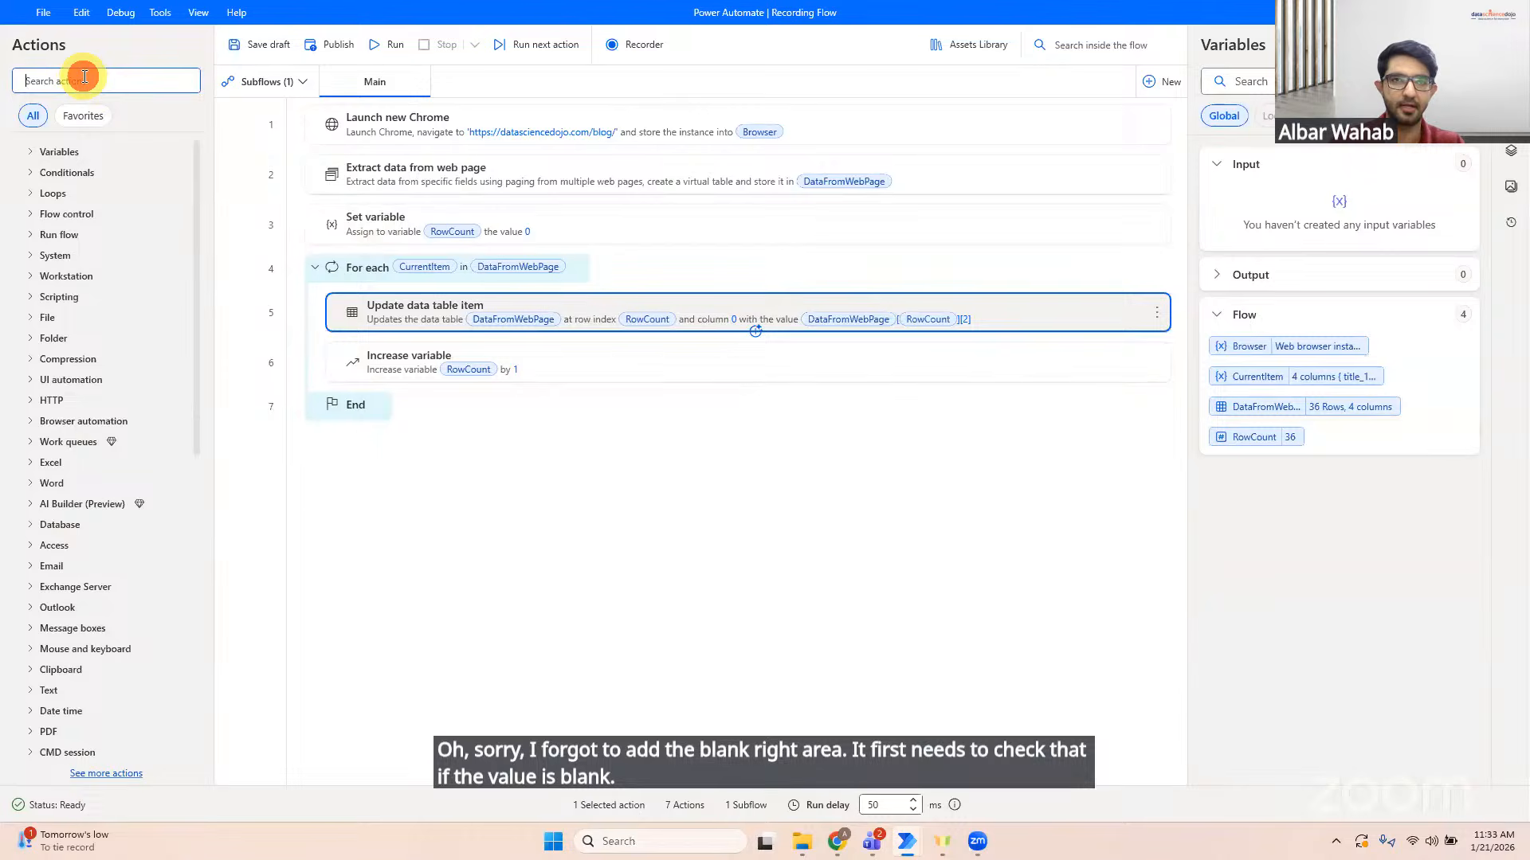
{"action": "type", "text": "if"}
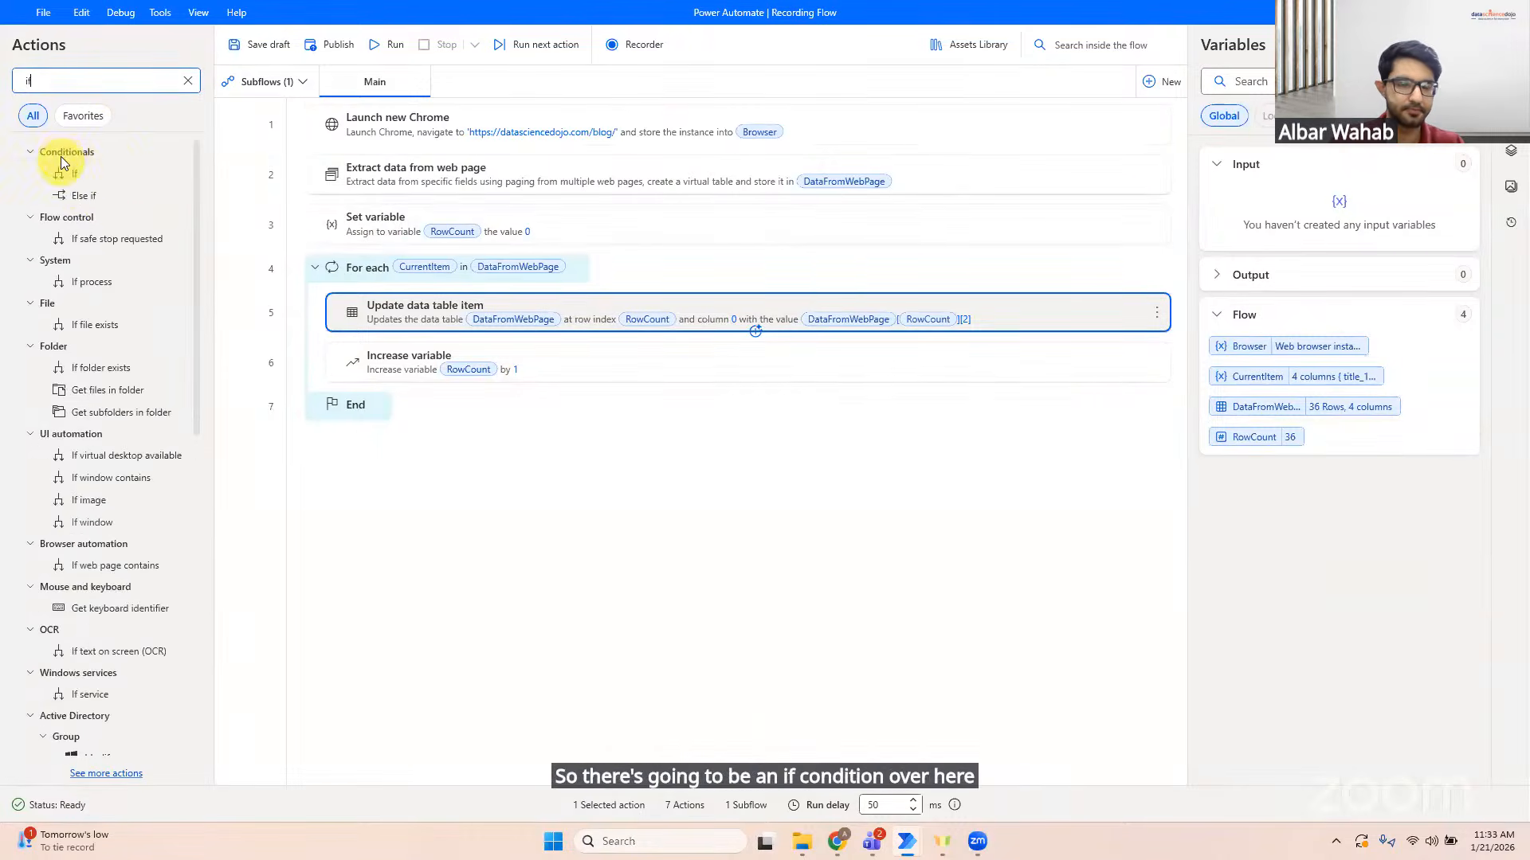
{"action": "left_click_drag", "start_coordinate": [73, 173], "coordinate": [344, 291]}
{"action": "left_click_drag", "start_coordinate": [104, 169], "coordinate": [454, 301]}
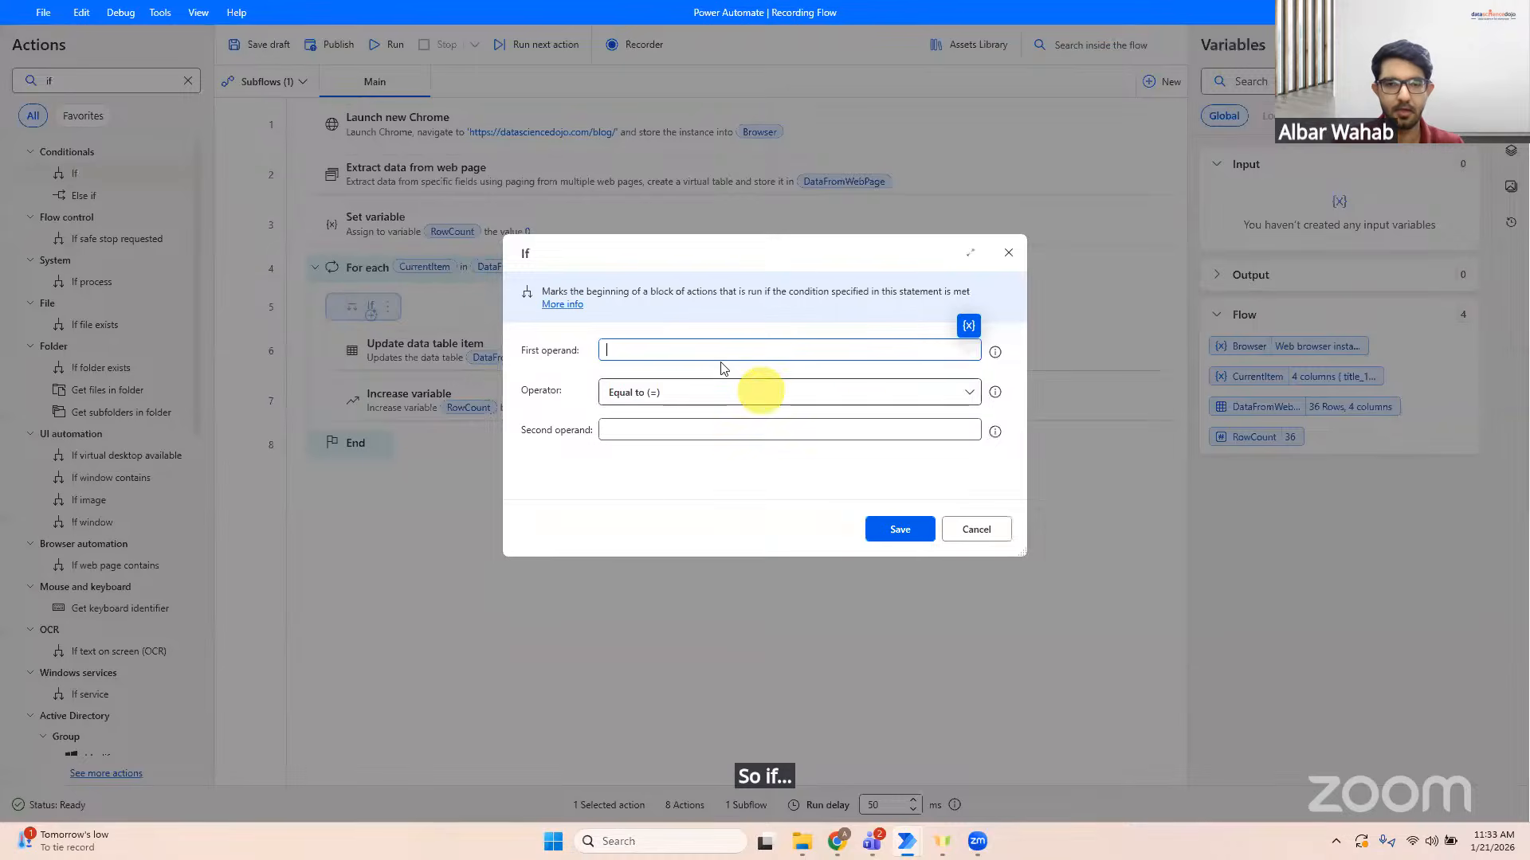
{"action": "left_click", "coordinate": [968, 326]}
{"action": "left_click", "coordinate": [1085, 658]}
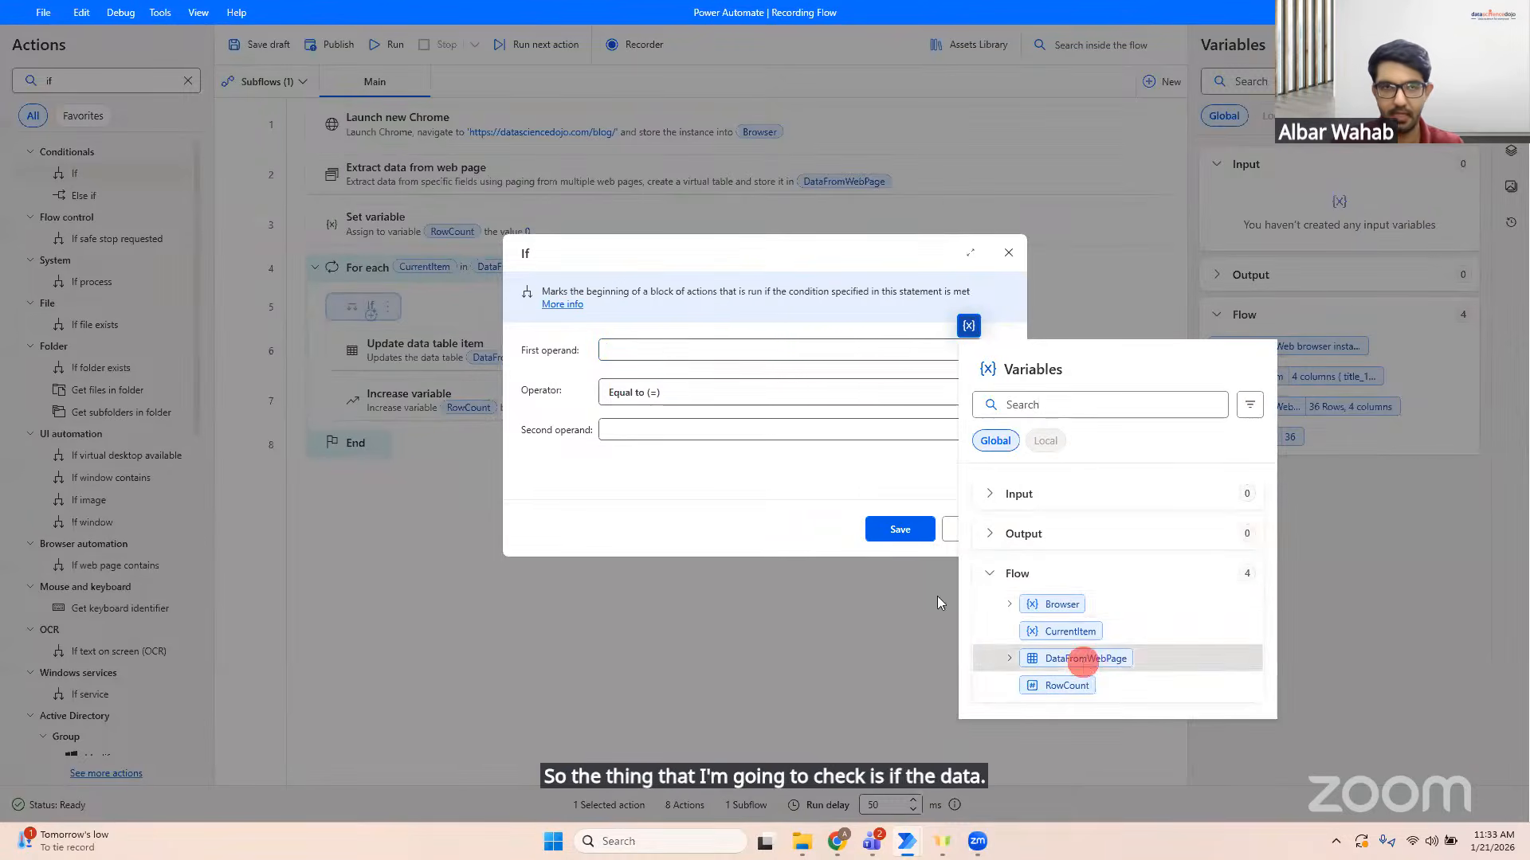
Step: Configure the If condition with first operand %DataFromWebPage[RowCount][0]% and operator Is empty, and save it
{"action": "left_click", "coordinate": [693, 350]}
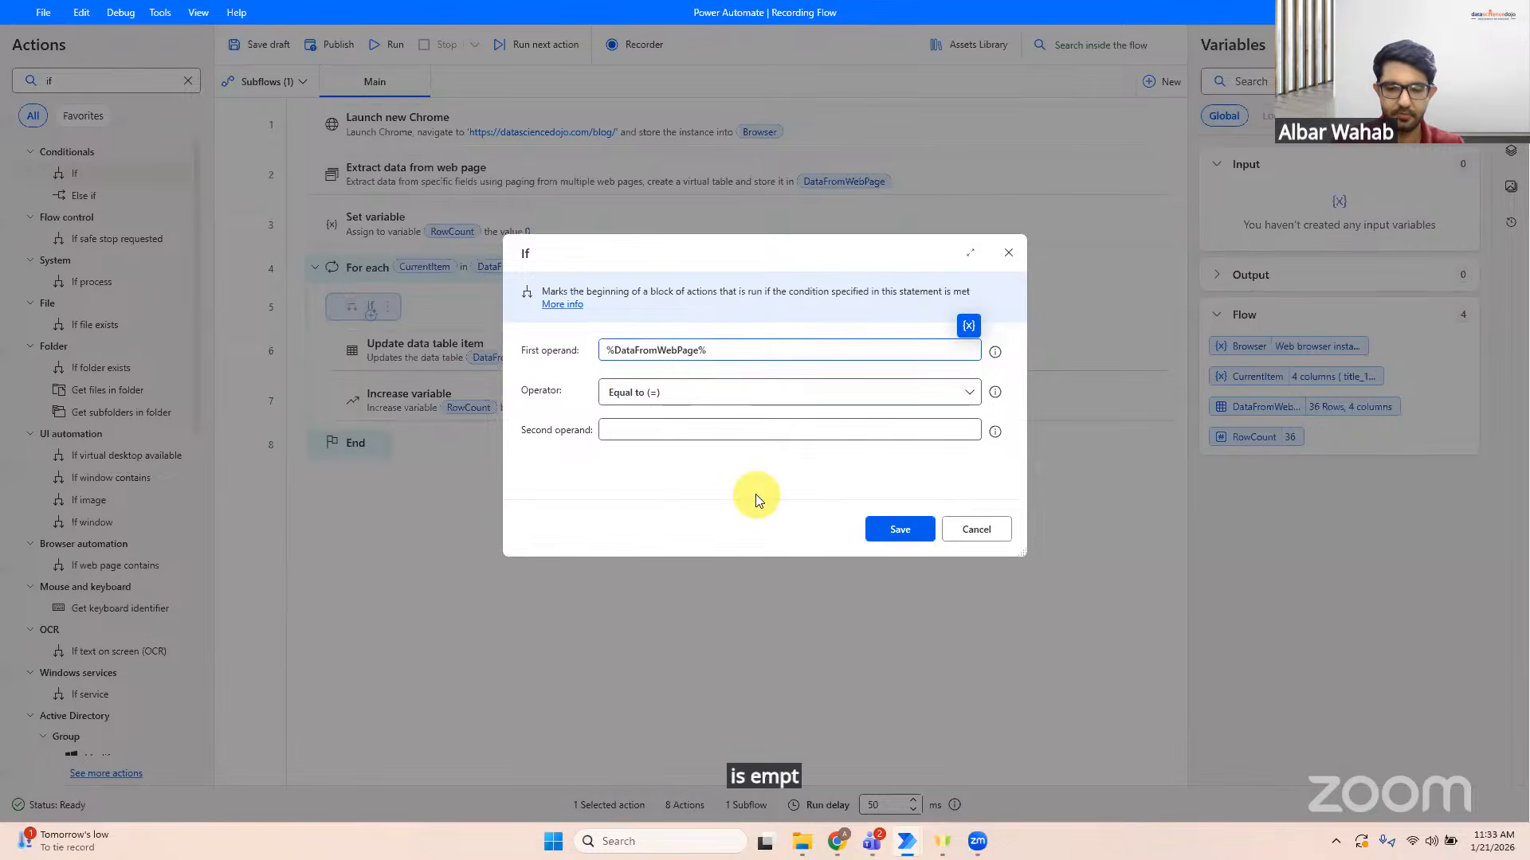
{"action": "type", "text": "[RowCount]"}
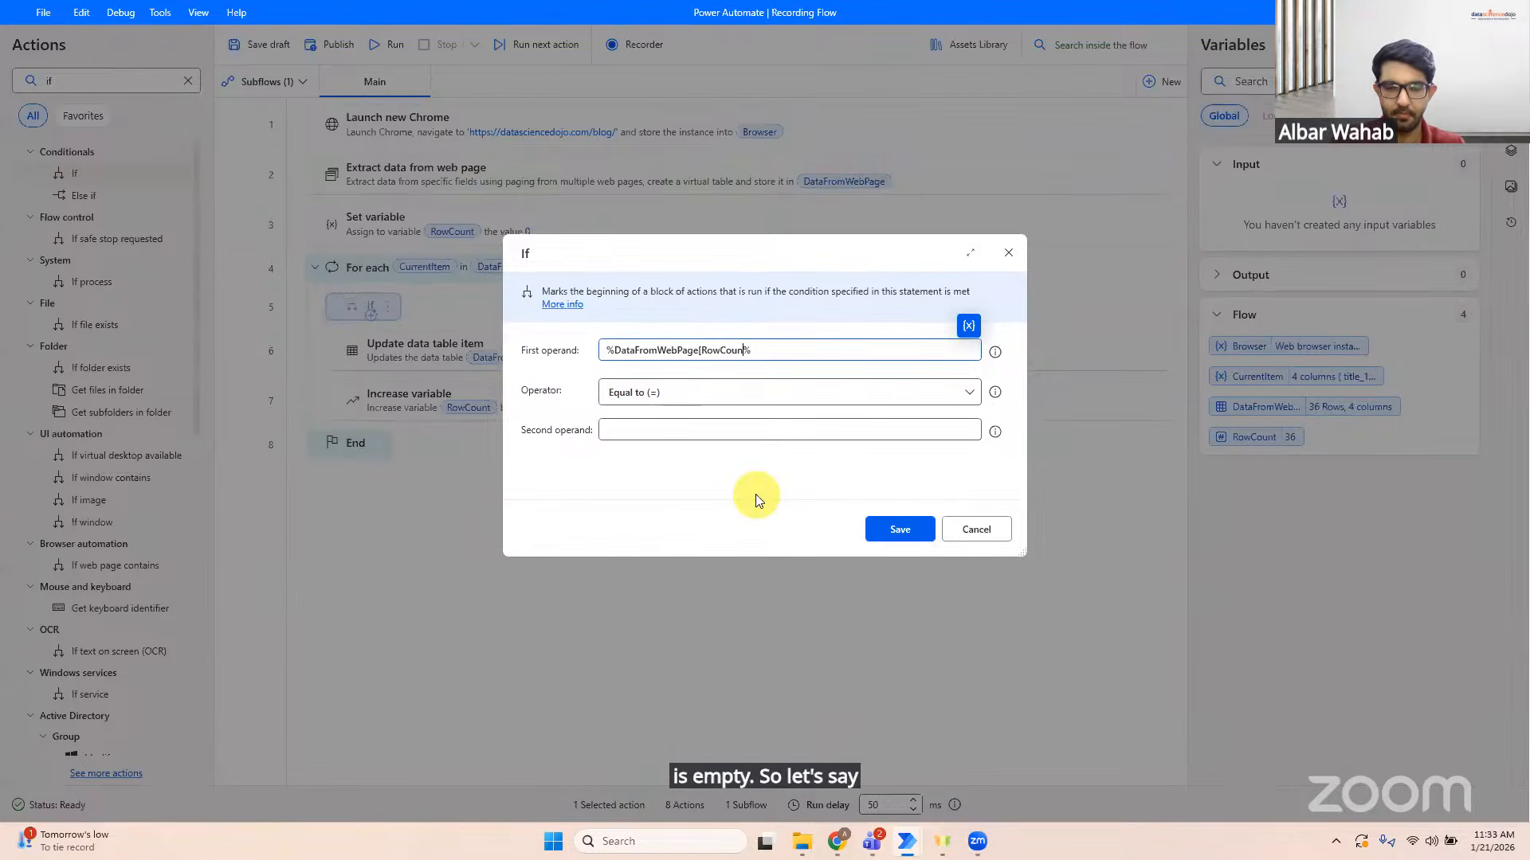
{"action": "type", "text": "[9"}
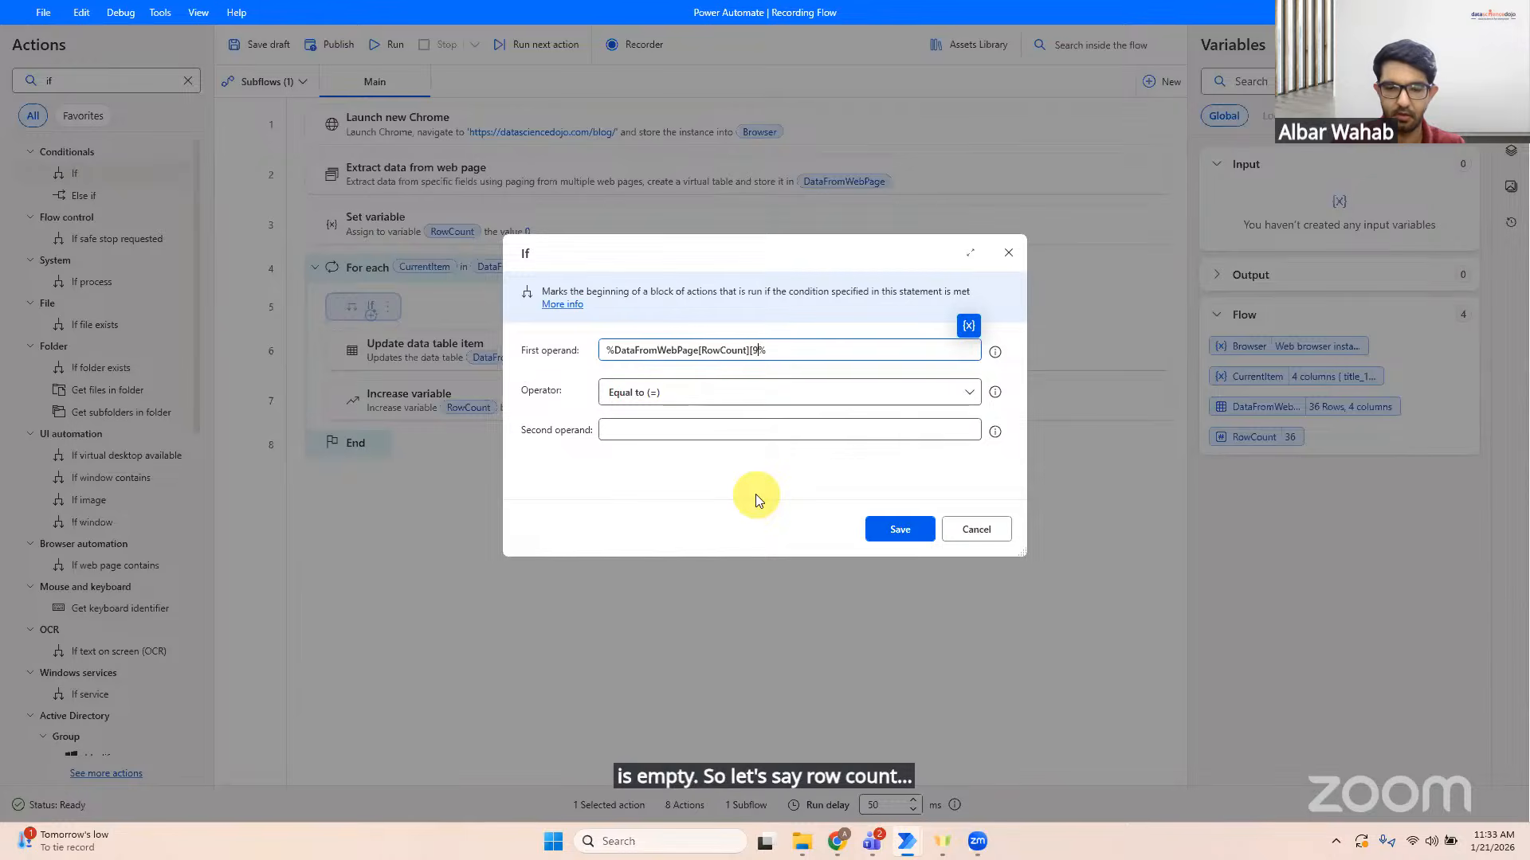
{"action": "key", "text": "BackSpace"}
{"action": "type", "text": "0]"}
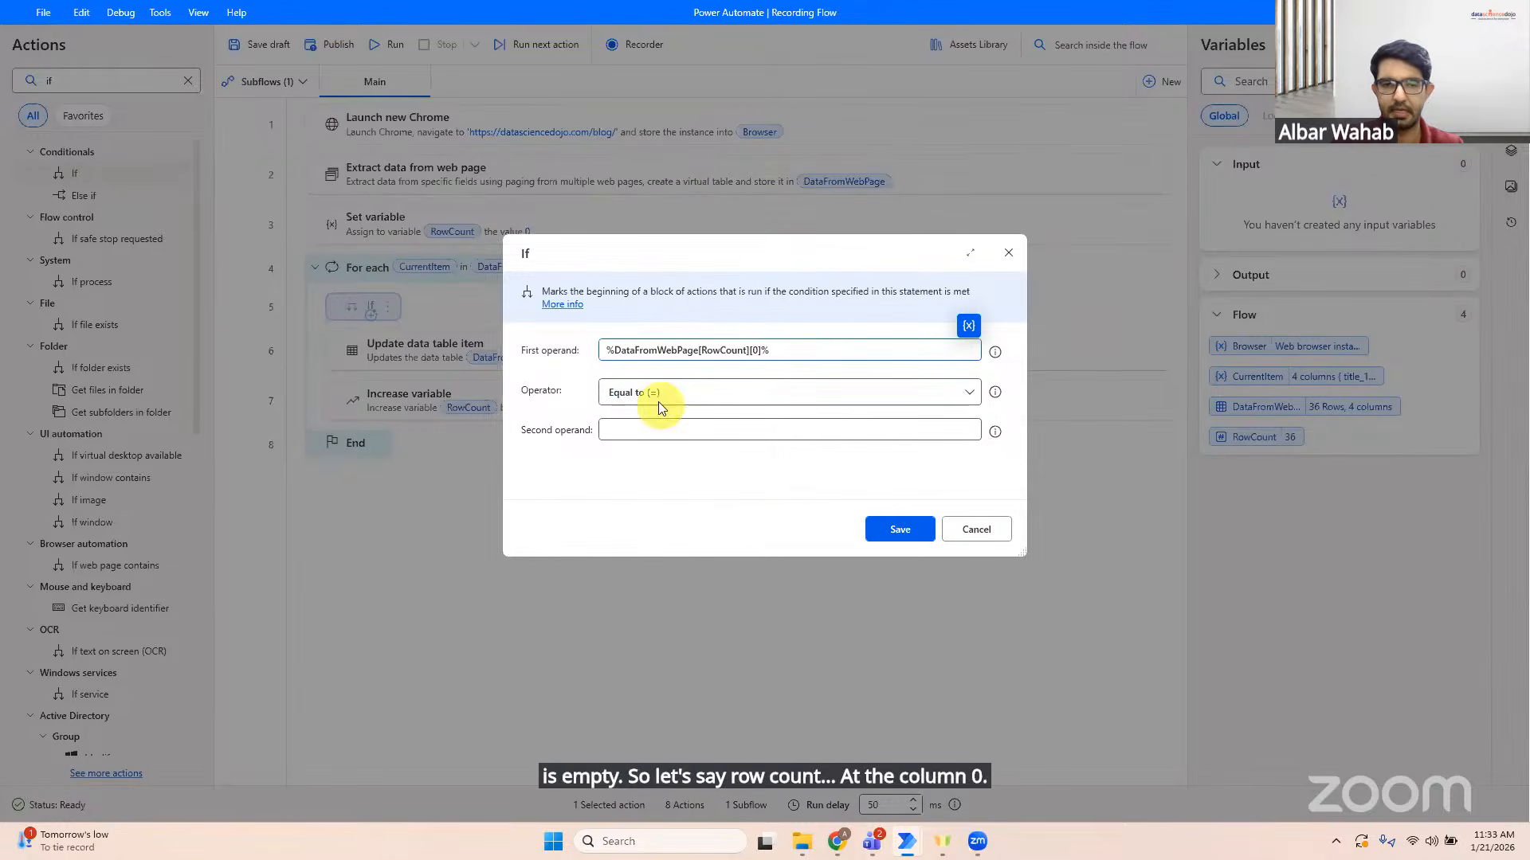
{"action": "left_click", "coordinate": [658, 401]}
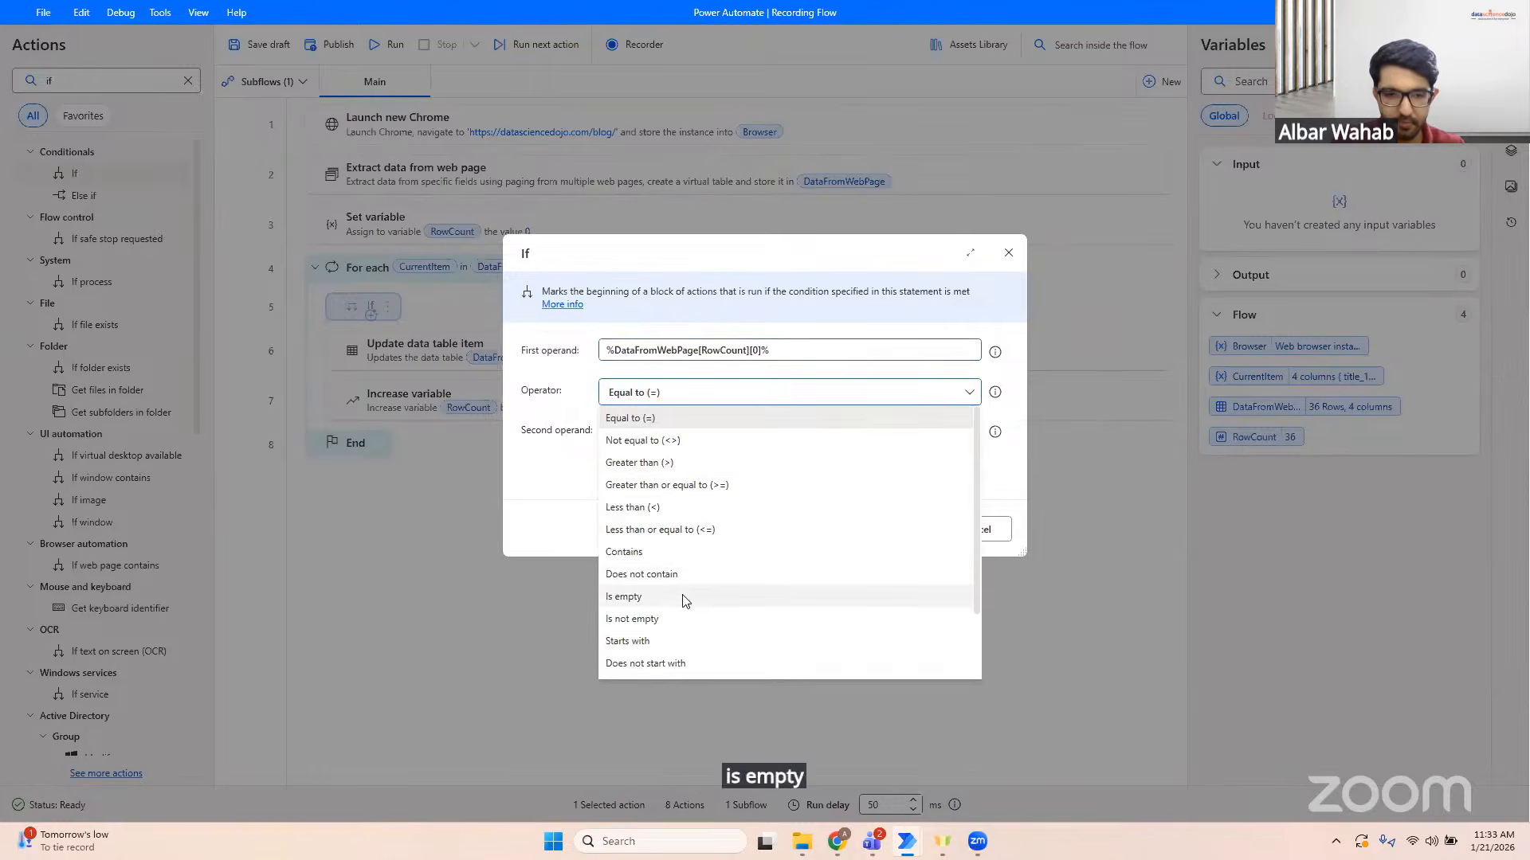
{"action": "left_click", "coordinate": [684, 598]}
{"action": "left_click", "coordinate": [894, 527]}
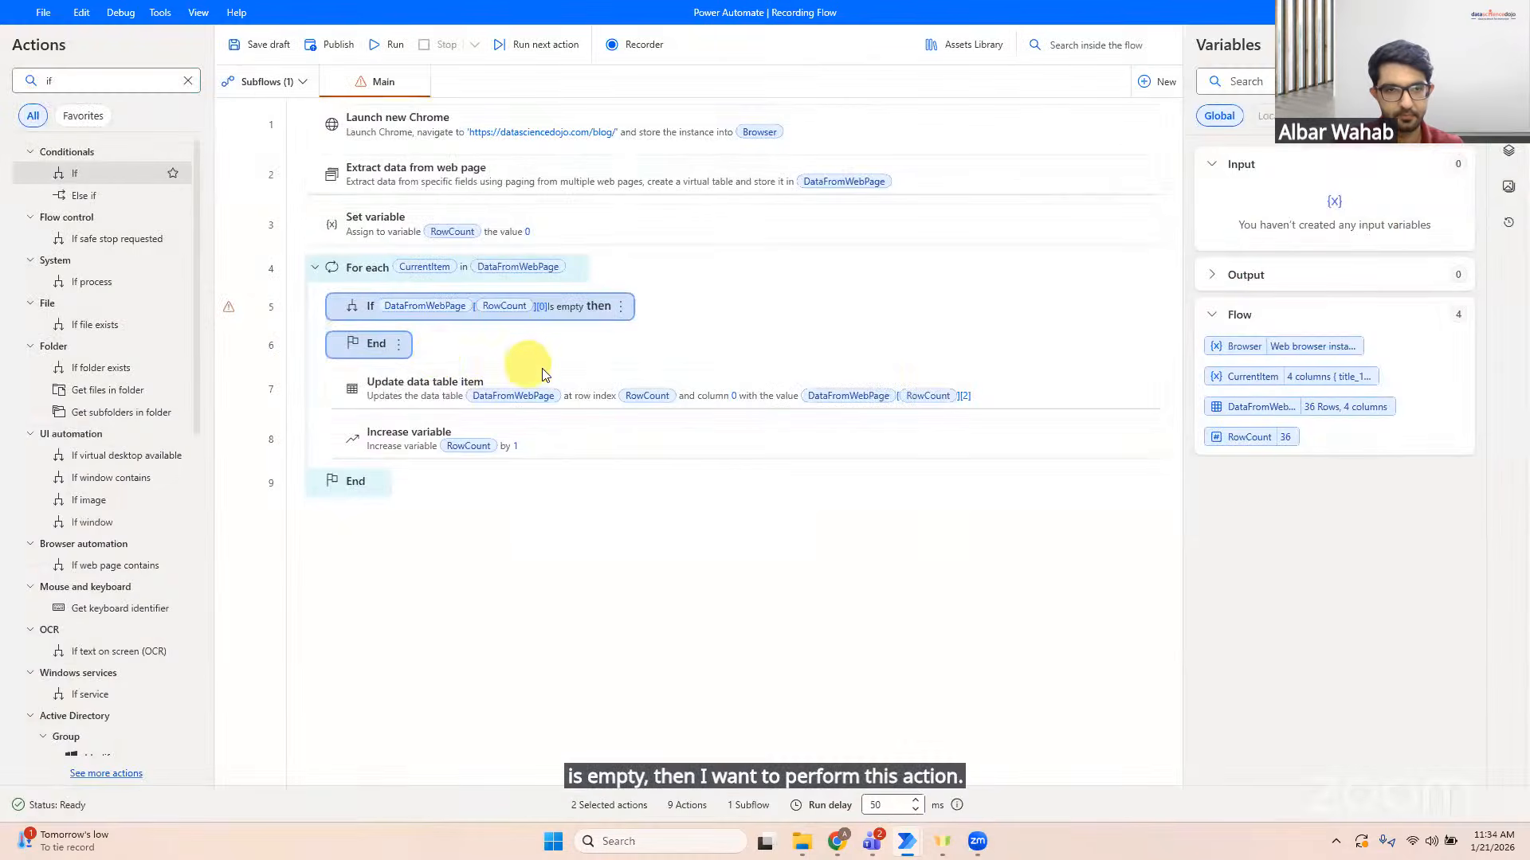
Step: Move the Update data table item action inside the If block, keeping Increase variable after the block's End
{"action": "left_click", "coordinate": [444, 390]}
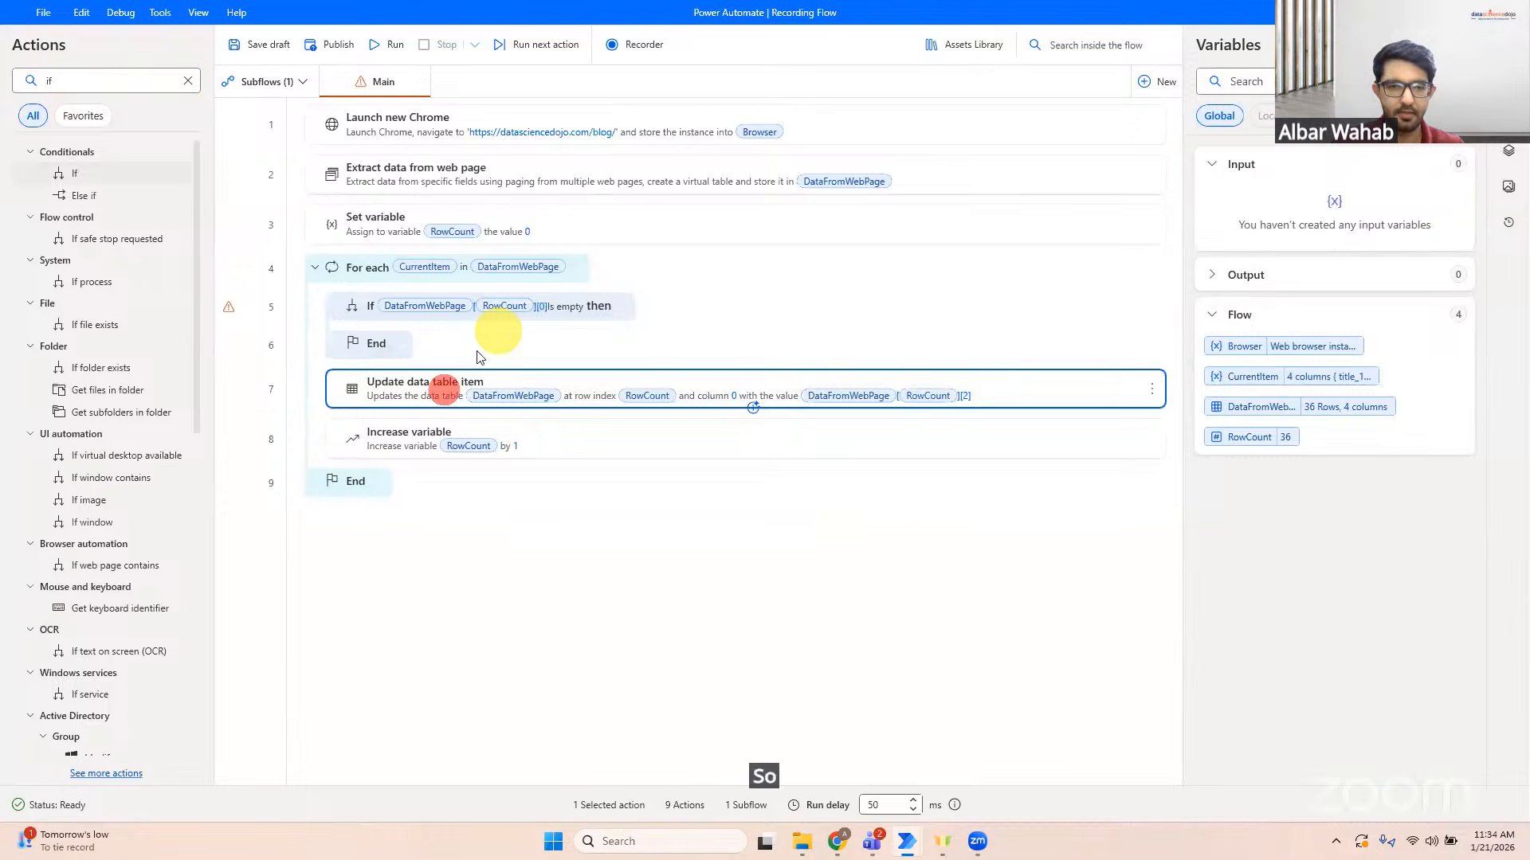
{"action": "left_click_drag", "start_coordinate": [413, 388], "coordinate": [491, 331]}
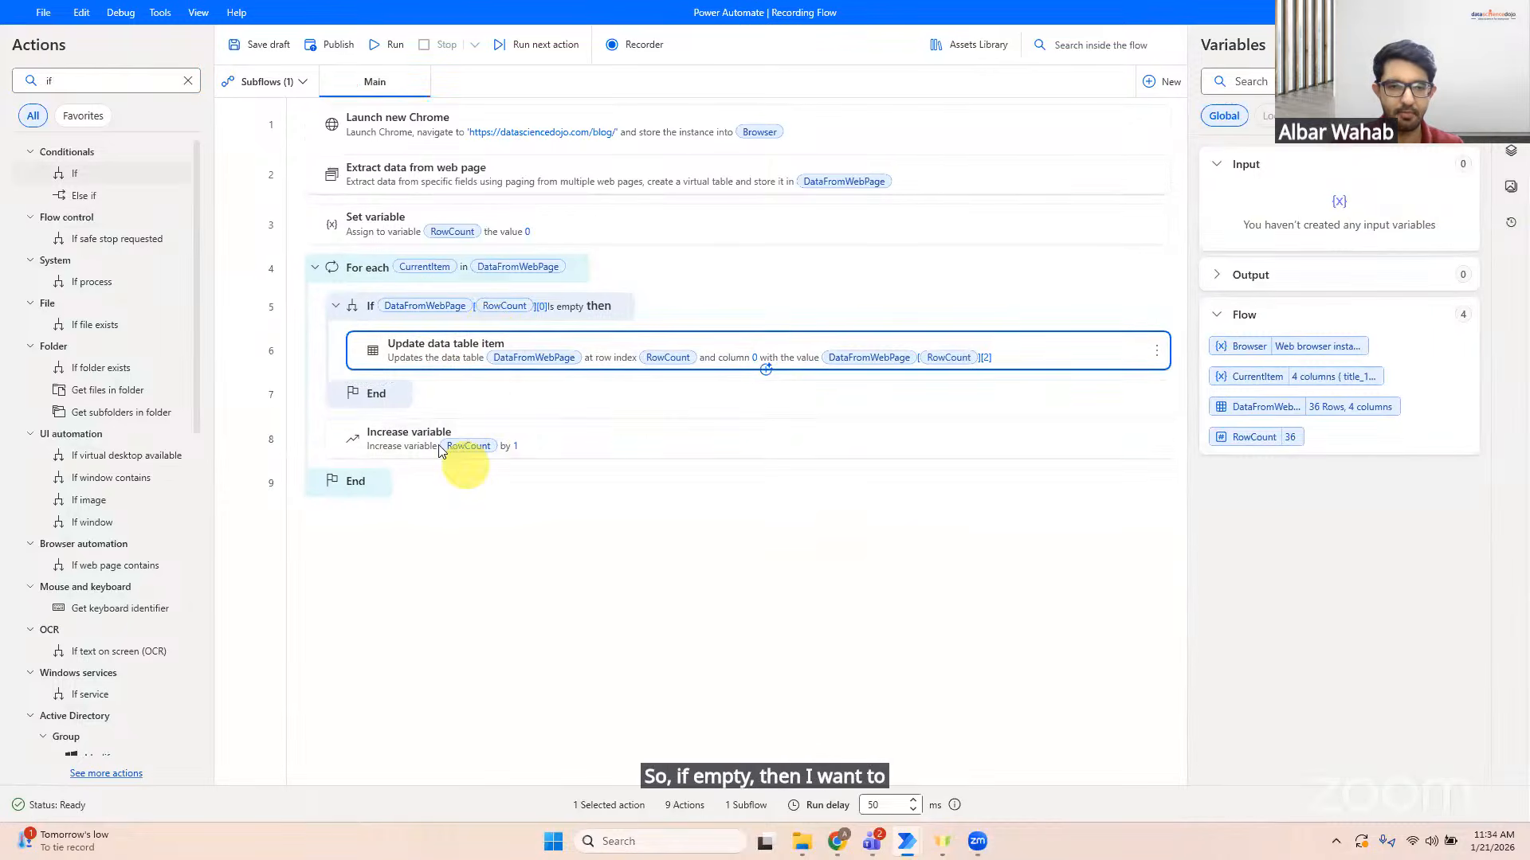
{"action": "mouse_move", "coordinate": [436, 441]}
{"action": "left_mouse_down"}
{"action": "mouse_move", "coordinate": [505, 373]}
{"action": "mouse_move", "coordinate": [432, 454]}
{"action": "left_mouse_up"}
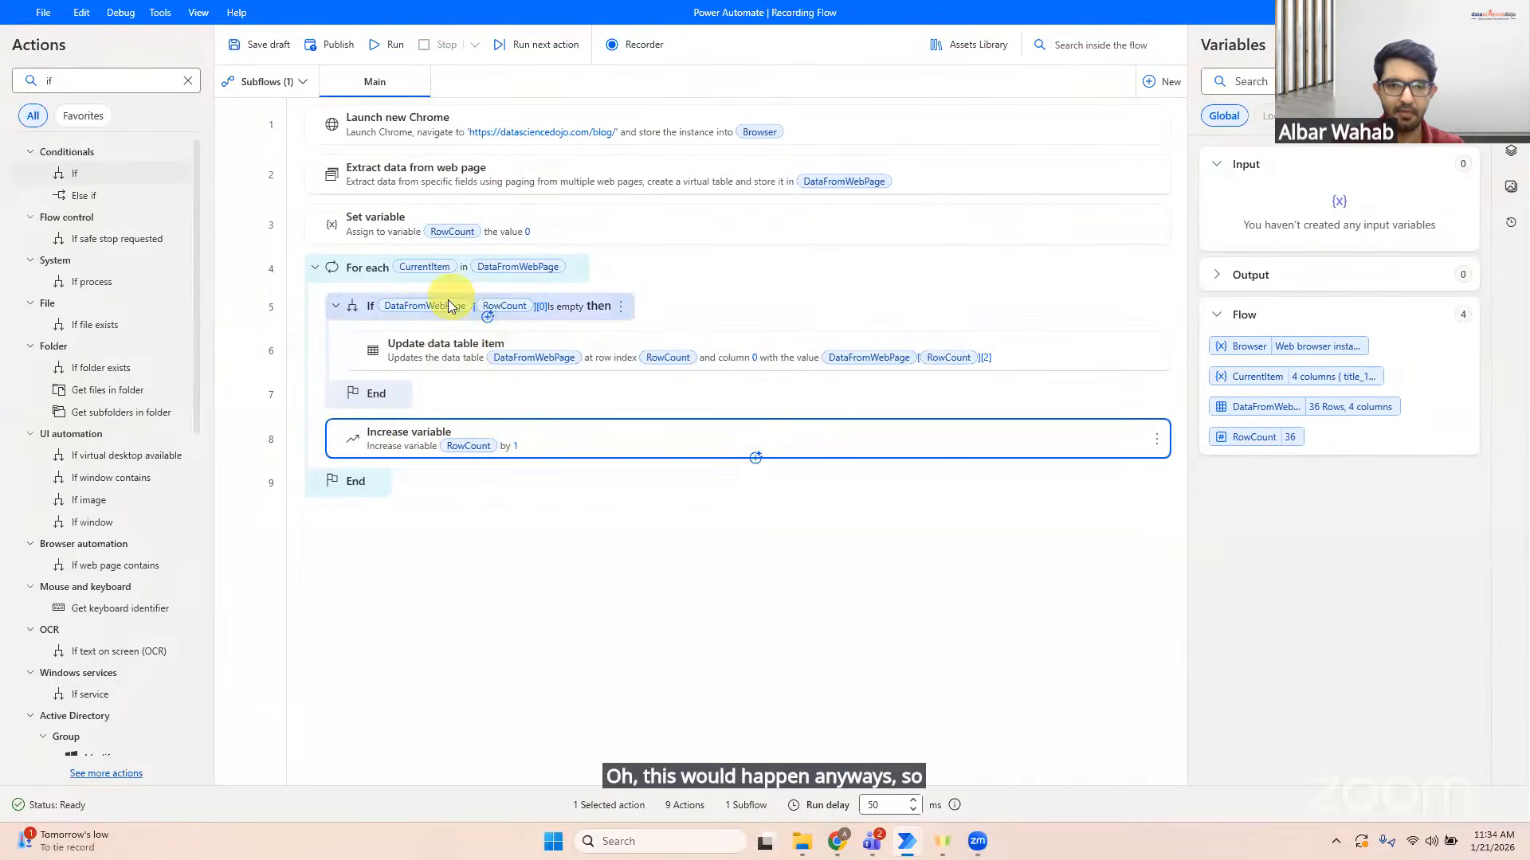
{"action": "right_click", "coordinate": [388, 137]}
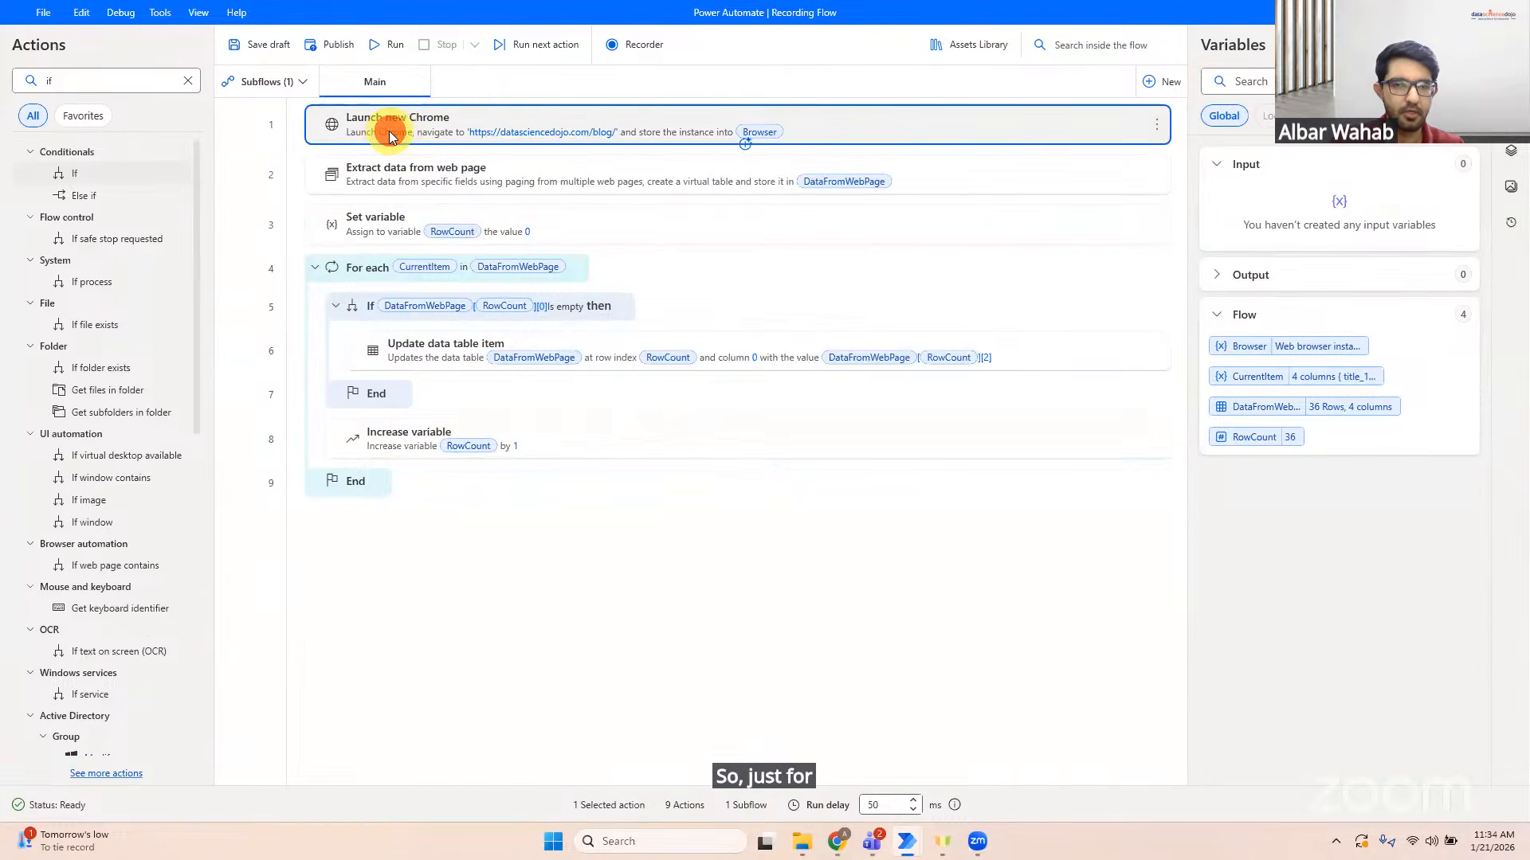
{"action": "left_click", "coordinate": [458, 157]}
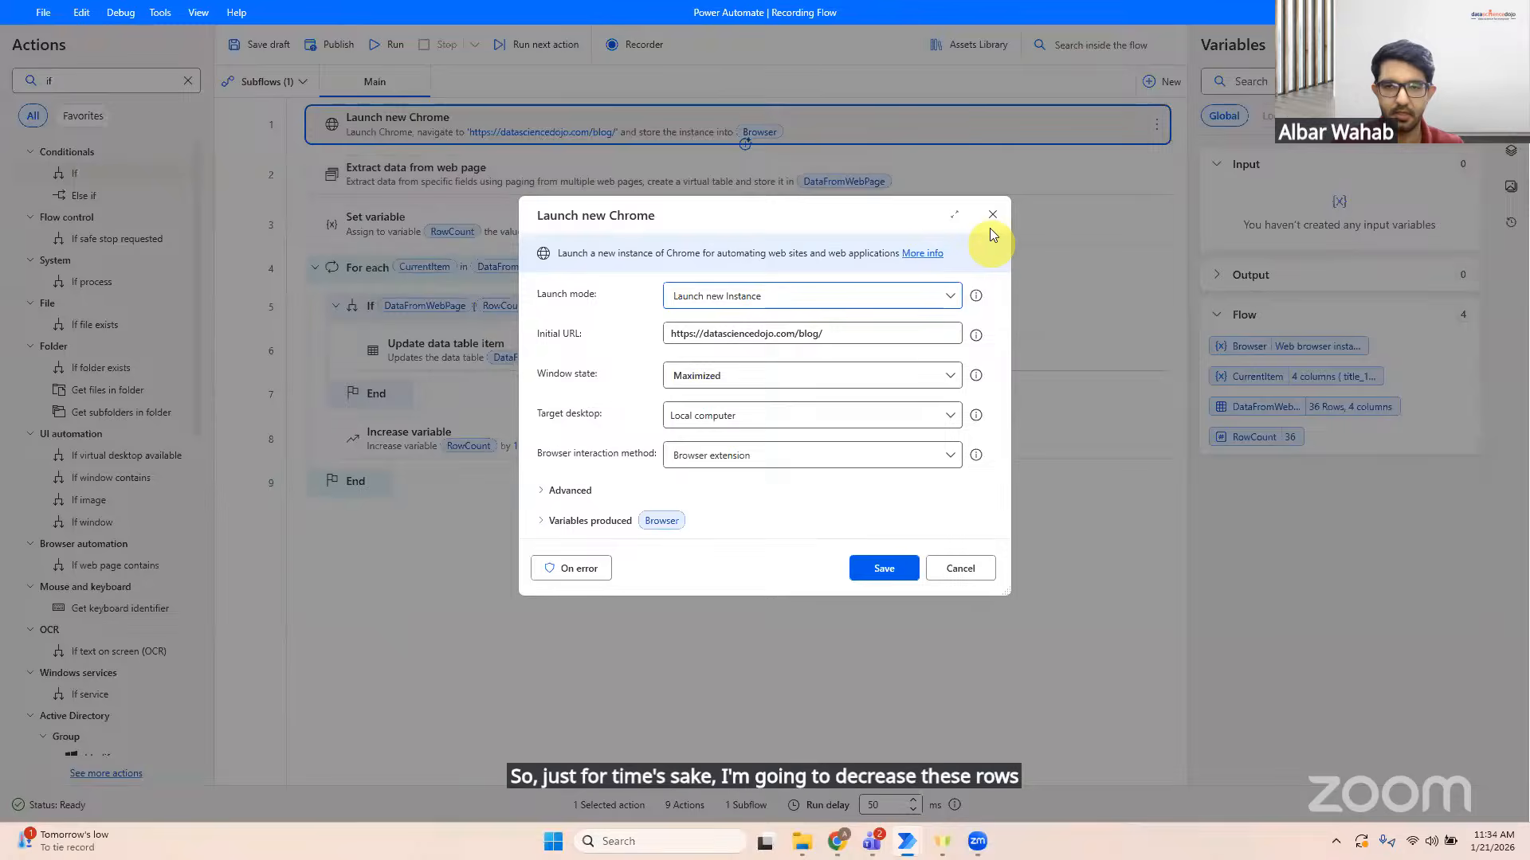
{"action": "left_click", "coordinate": [989, 227]}
Step: Set the maximum web pages to process to 0 in the Extract data from web page action and save it
{"action": "right_click", "coordinate": [893, 188]}
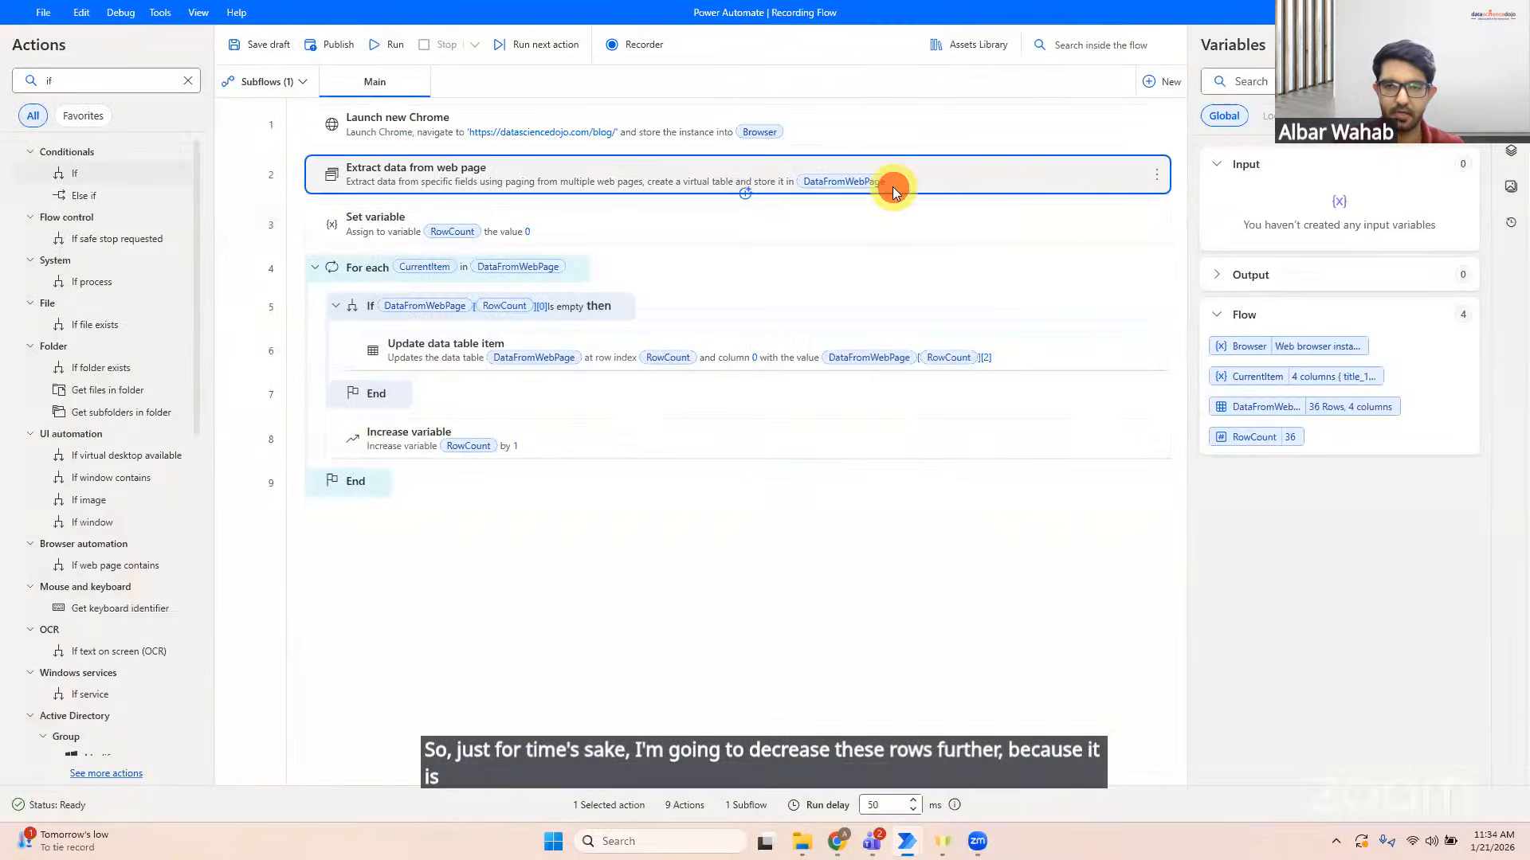
{"action": "left_click", "coordinate": [935, 211]}
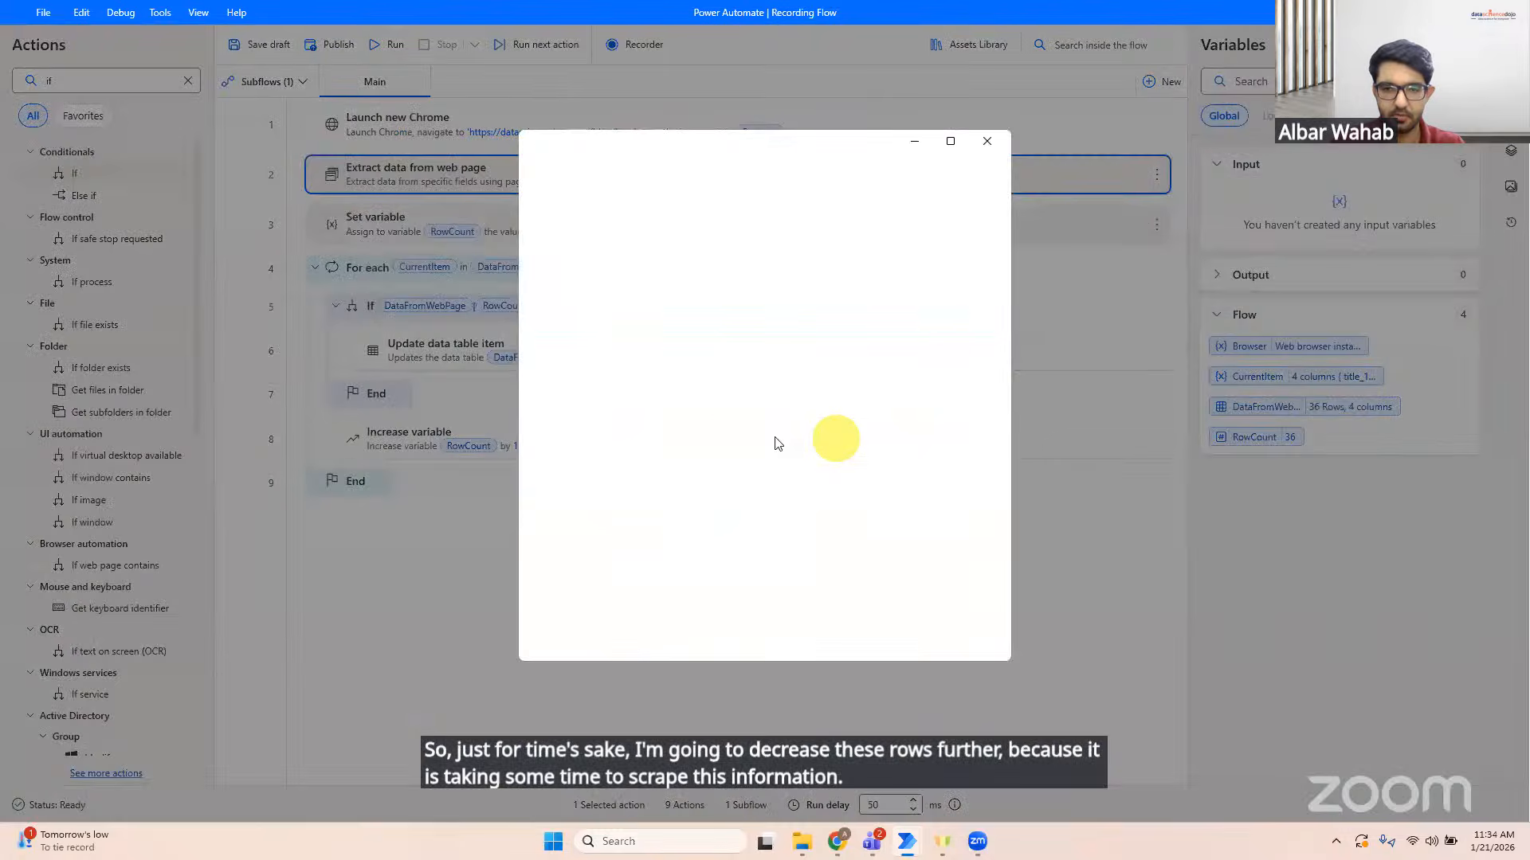
{"action": "left_click", "coordinate": [715, 388]}
{"action": "key", "text": "BackSpace"}
{"action": "type", "text": "0"}
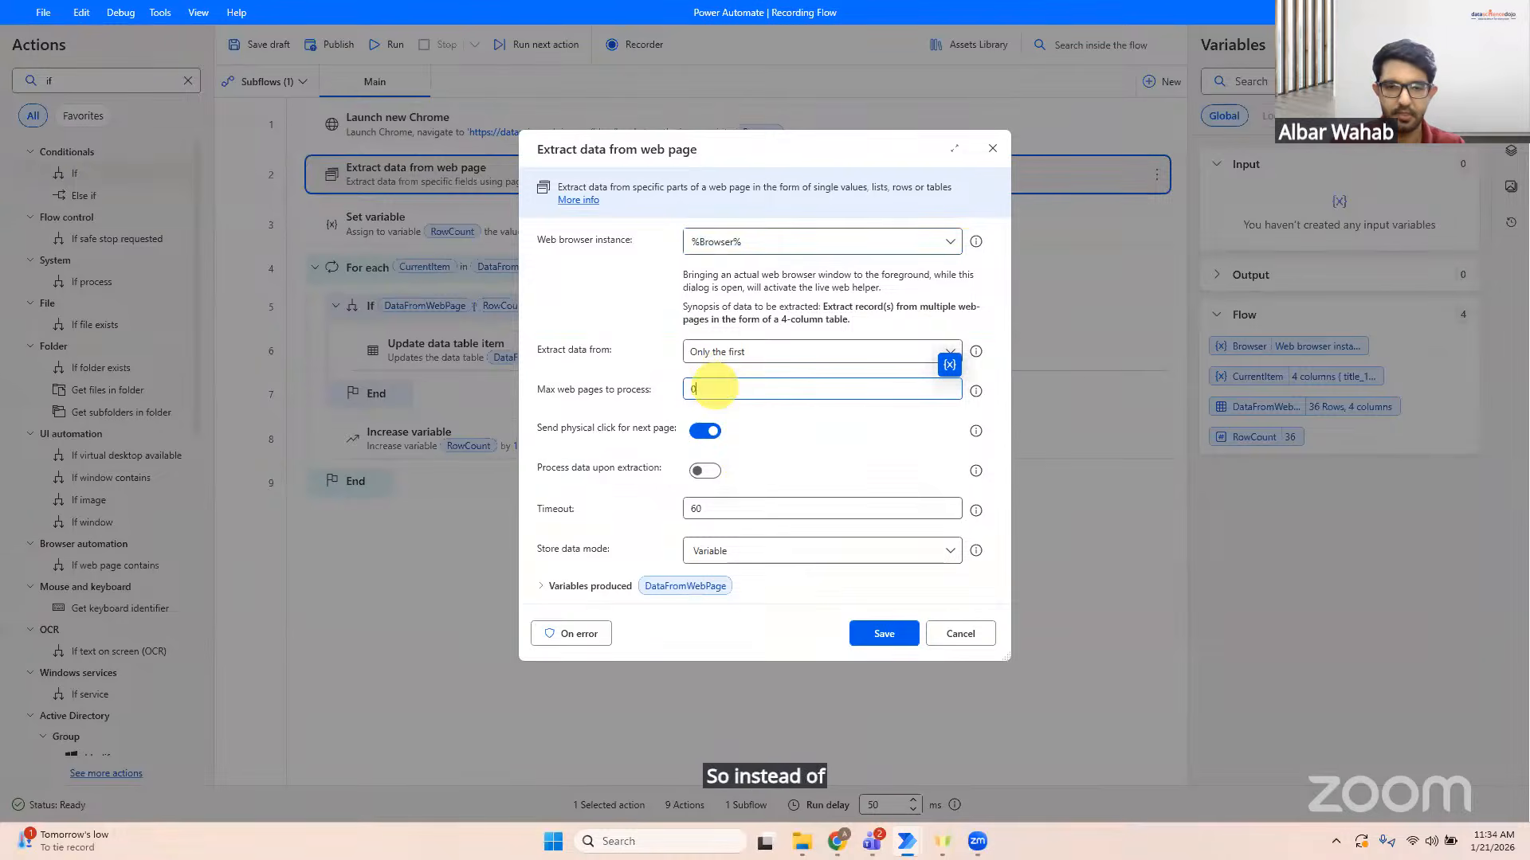
{"action": "left_click", "coordinate": [894, 633]}
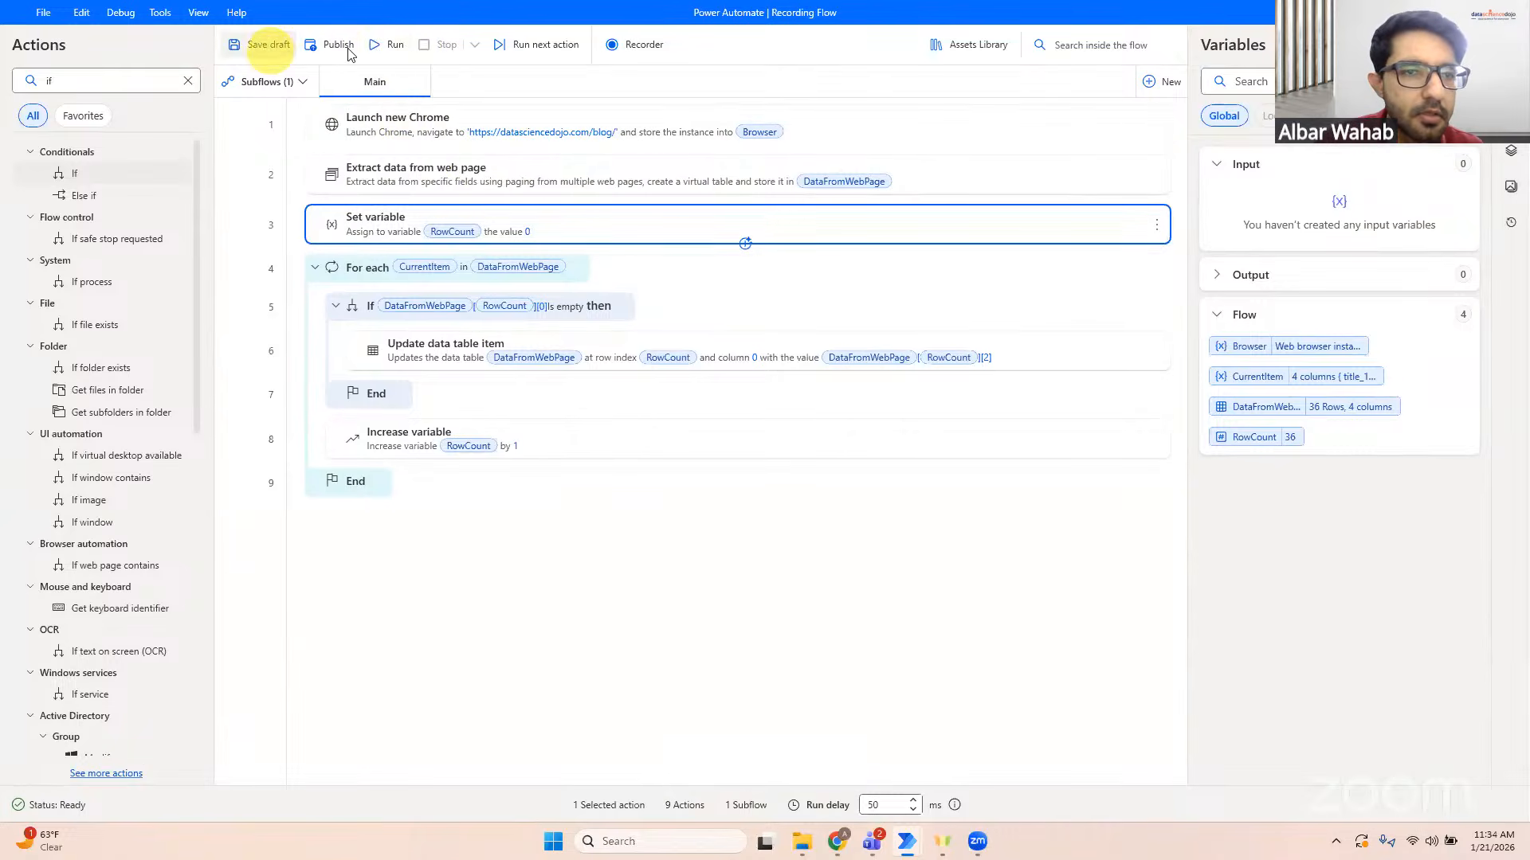
Step: Run the flow to extract the blog data with the new If condition and return to the flow designer
{"action": "left_click", "coordinate": [396, 48]}
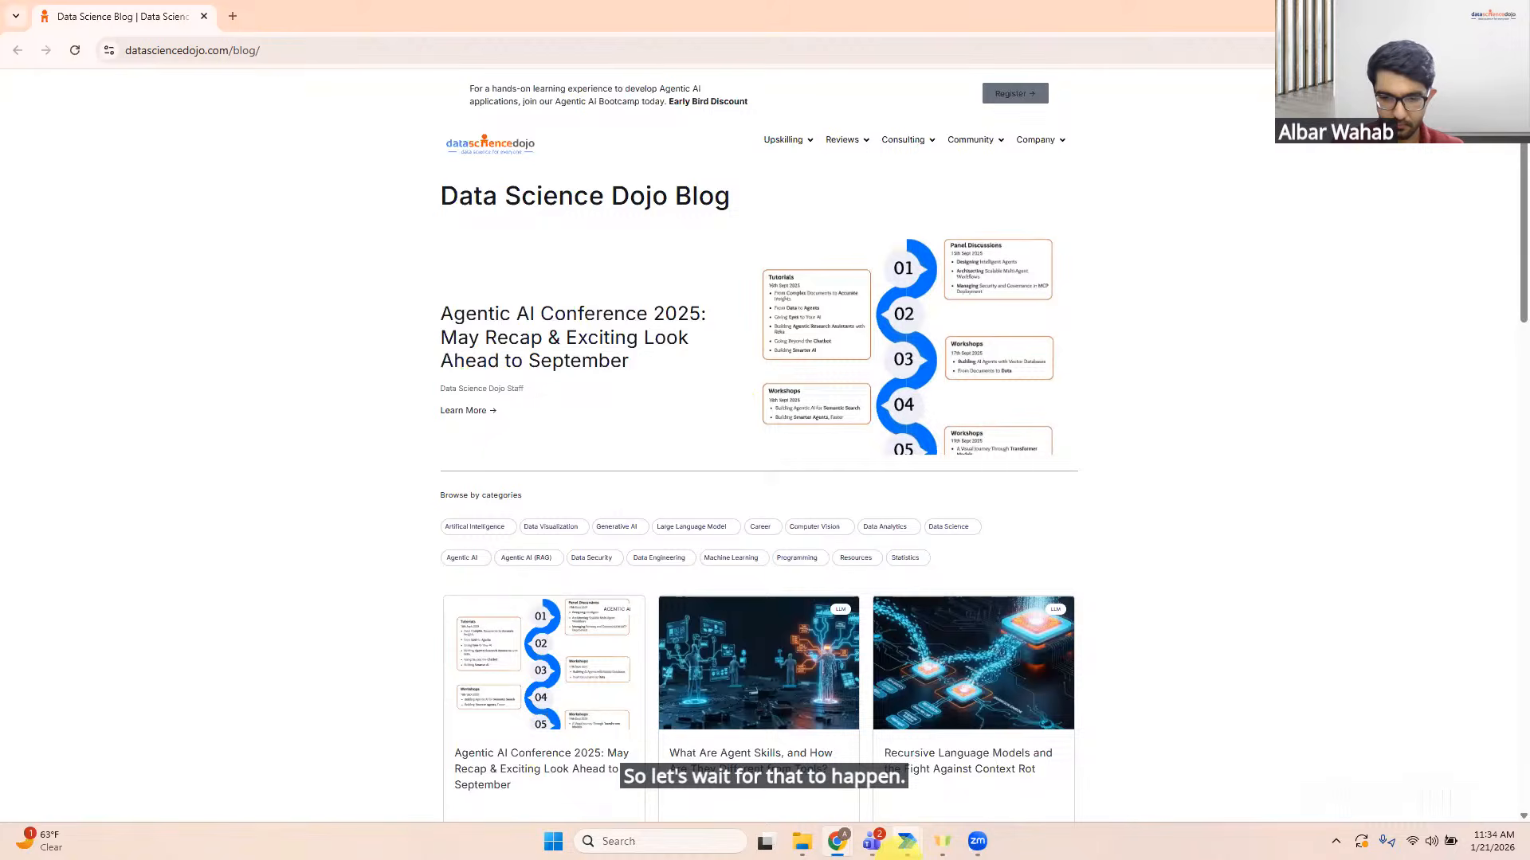
{"action": "mouse_move", "coordinate": [906, 842]}
{"action": "left_click", "coordinate": [1119, 765]}
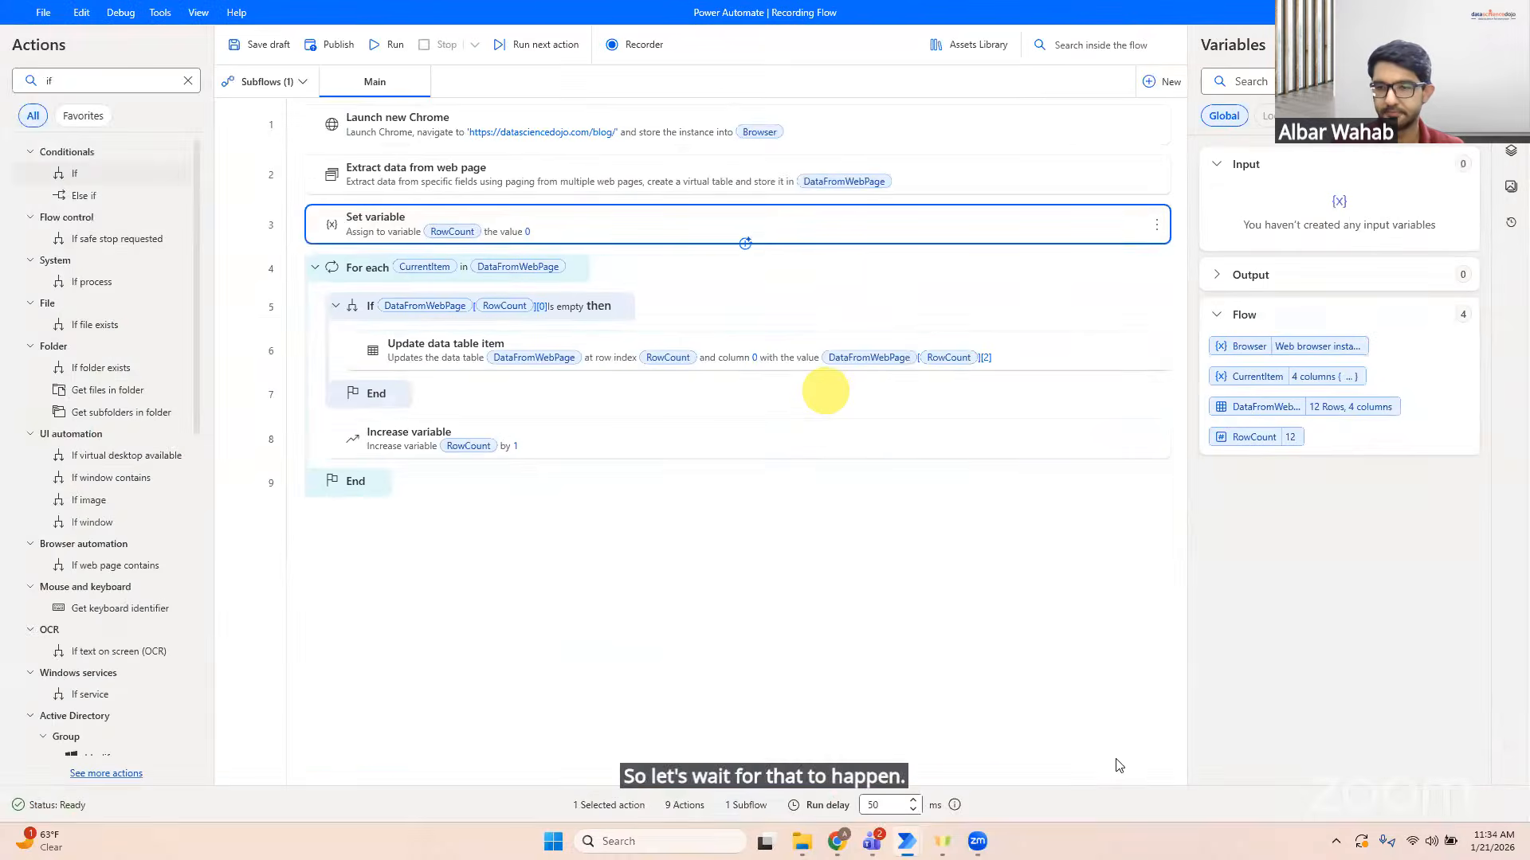
Step: Examine the DataFromWebPage table's rows and its title and URL columns, then close the variable viewer
{"action": "left_click", "coordinate": [1309, 404]}
{"action": "double_click", "coordinate": [1309, 404]}
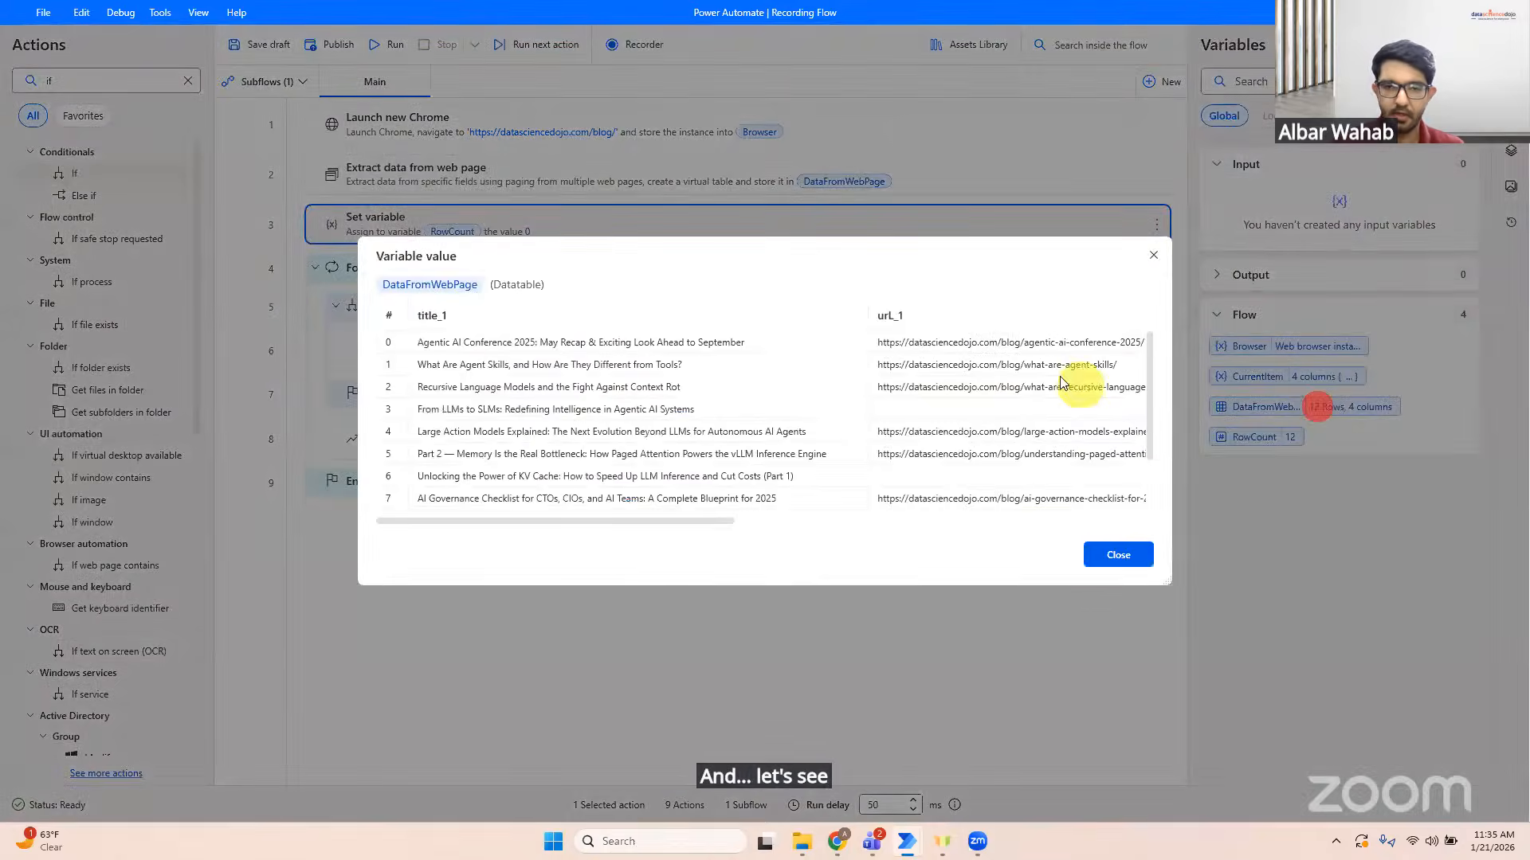
{"action": "scroll", "coordinate": [638, 490], "scroll_direction": "down", "scroll_amount": 1}
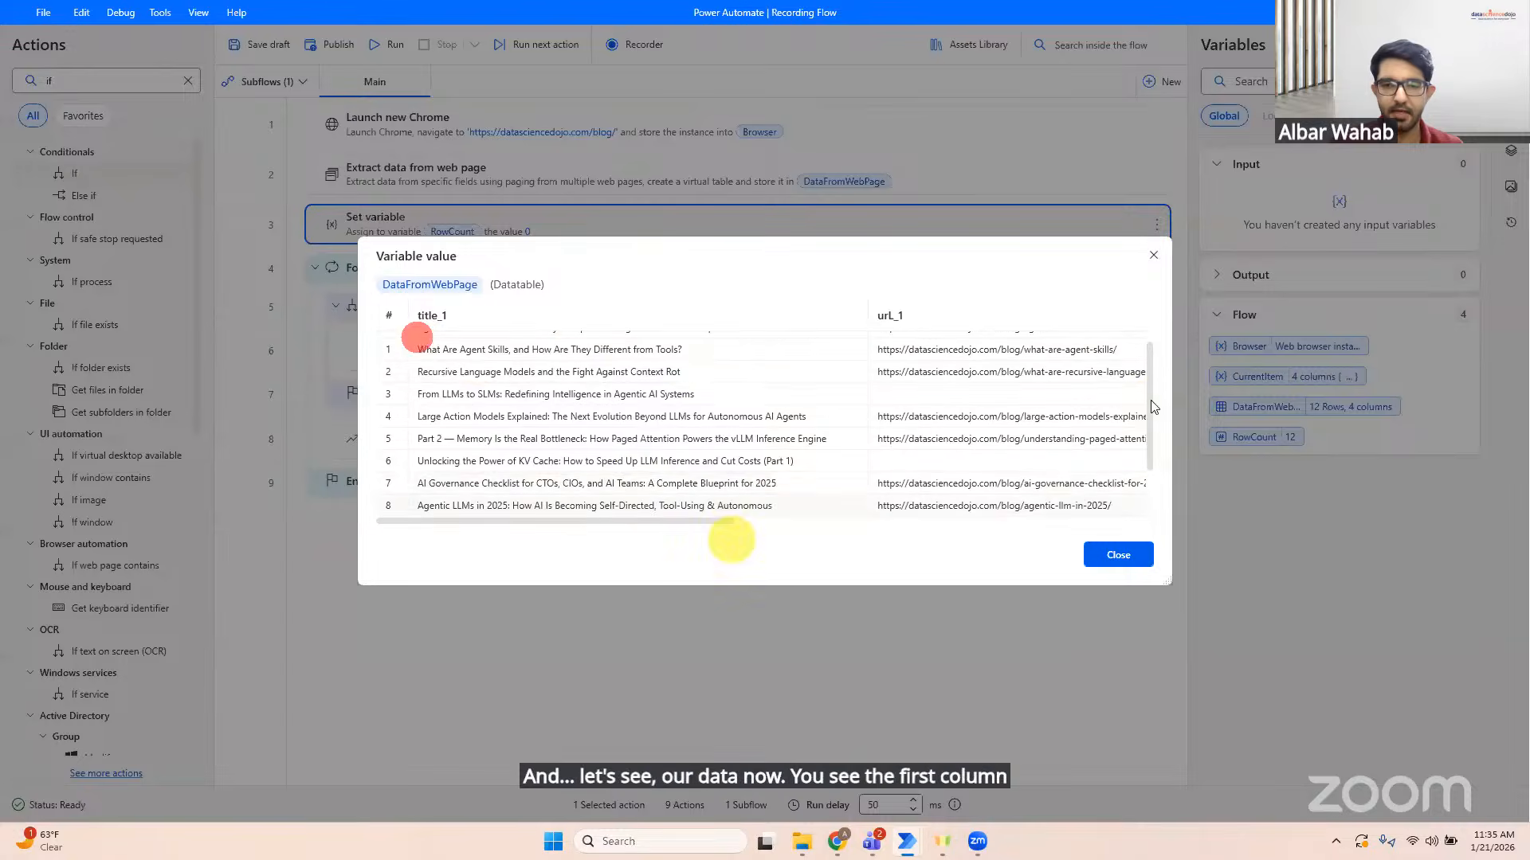
{"action": "left_click_drag", "start_coordinate": [1155, 412], "coordinate": [1131, 366]}
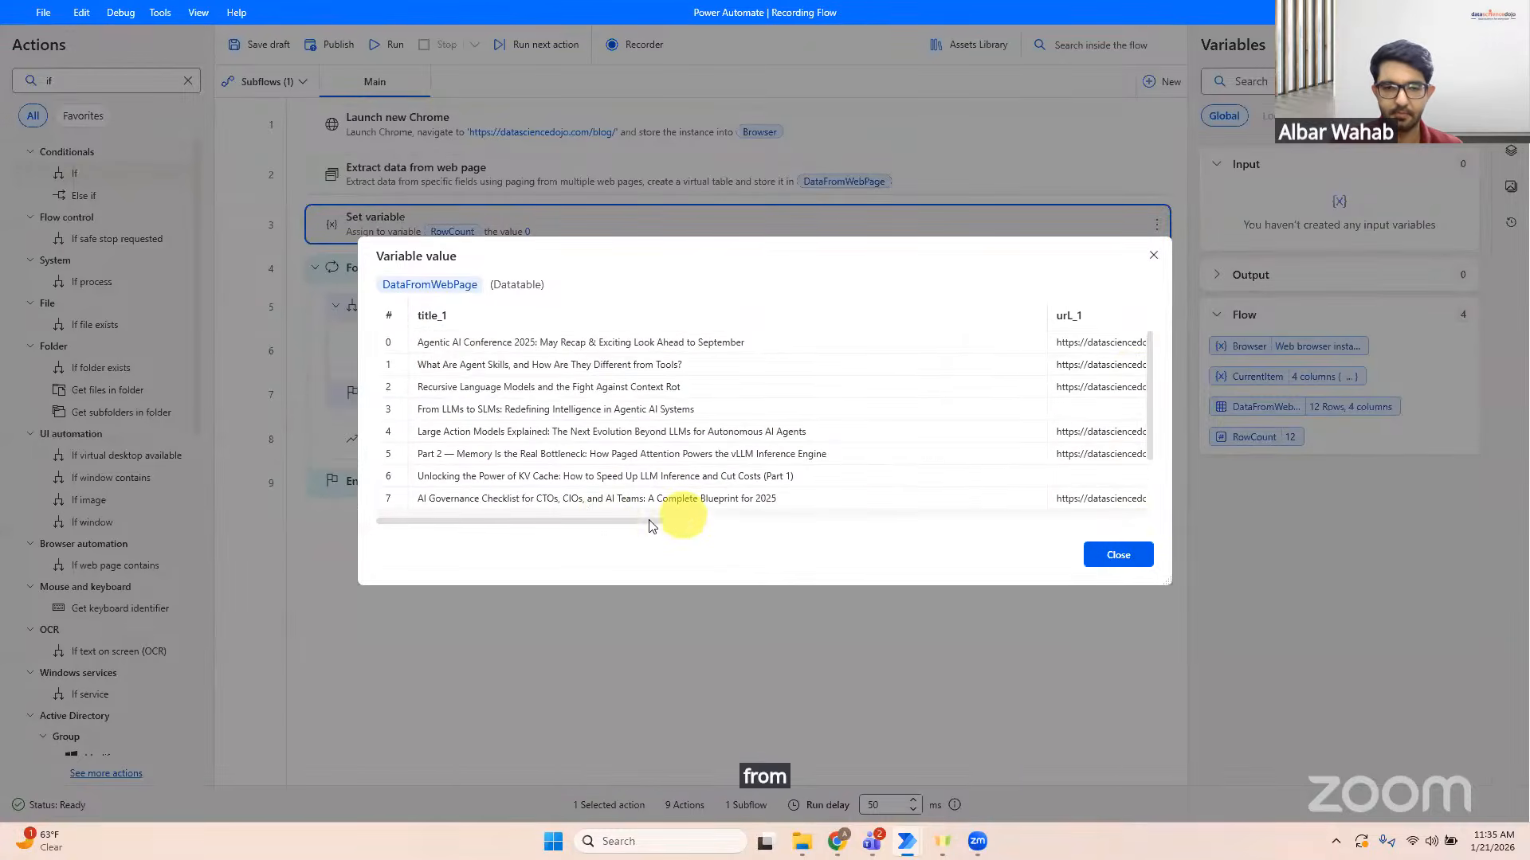
{"action": "left_click", "coordinate": [840, 522]}
{"action": "left_click", "coordinate": [1114, 555]}
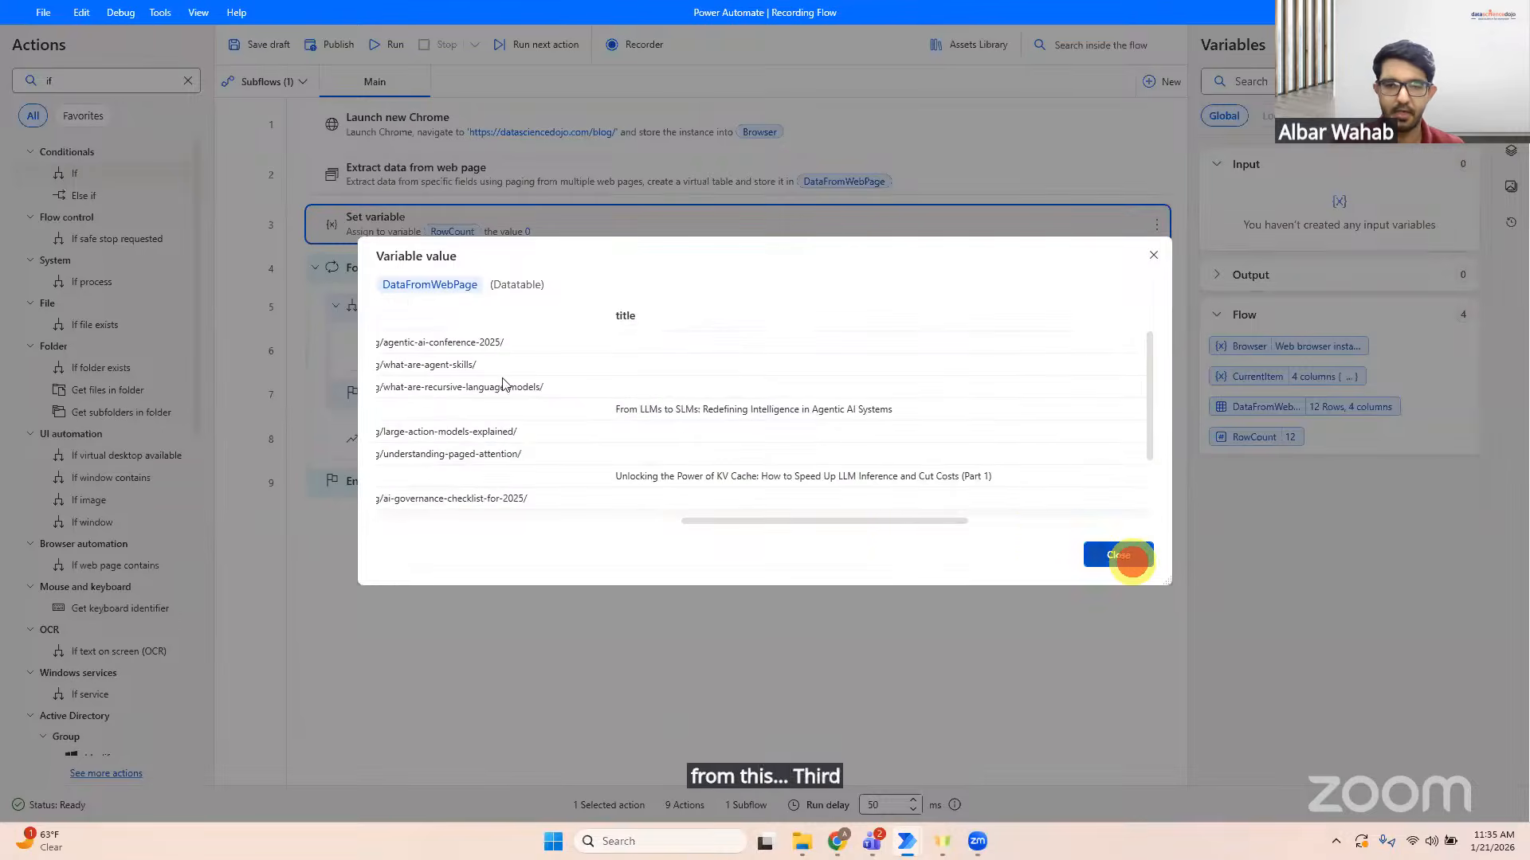
Step: Duplicate the If block with its Update data table item and the Increase variable action inside the For each loop
{"action": "left_click", "coordinate": [419, 311]}
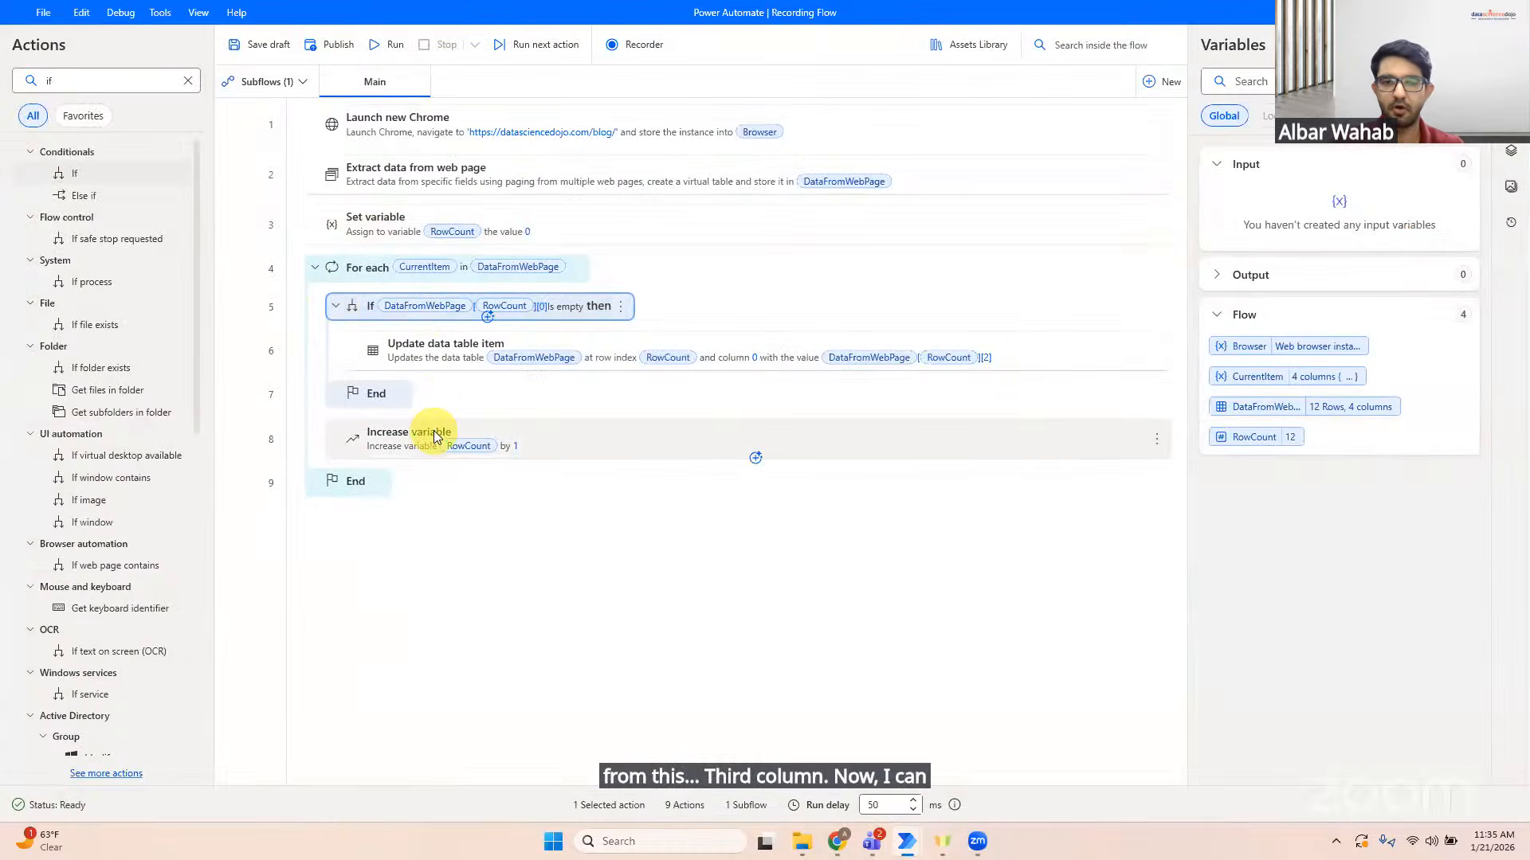
{"action": "left_click", "coordinate": [434, 437], "text": "shift"}
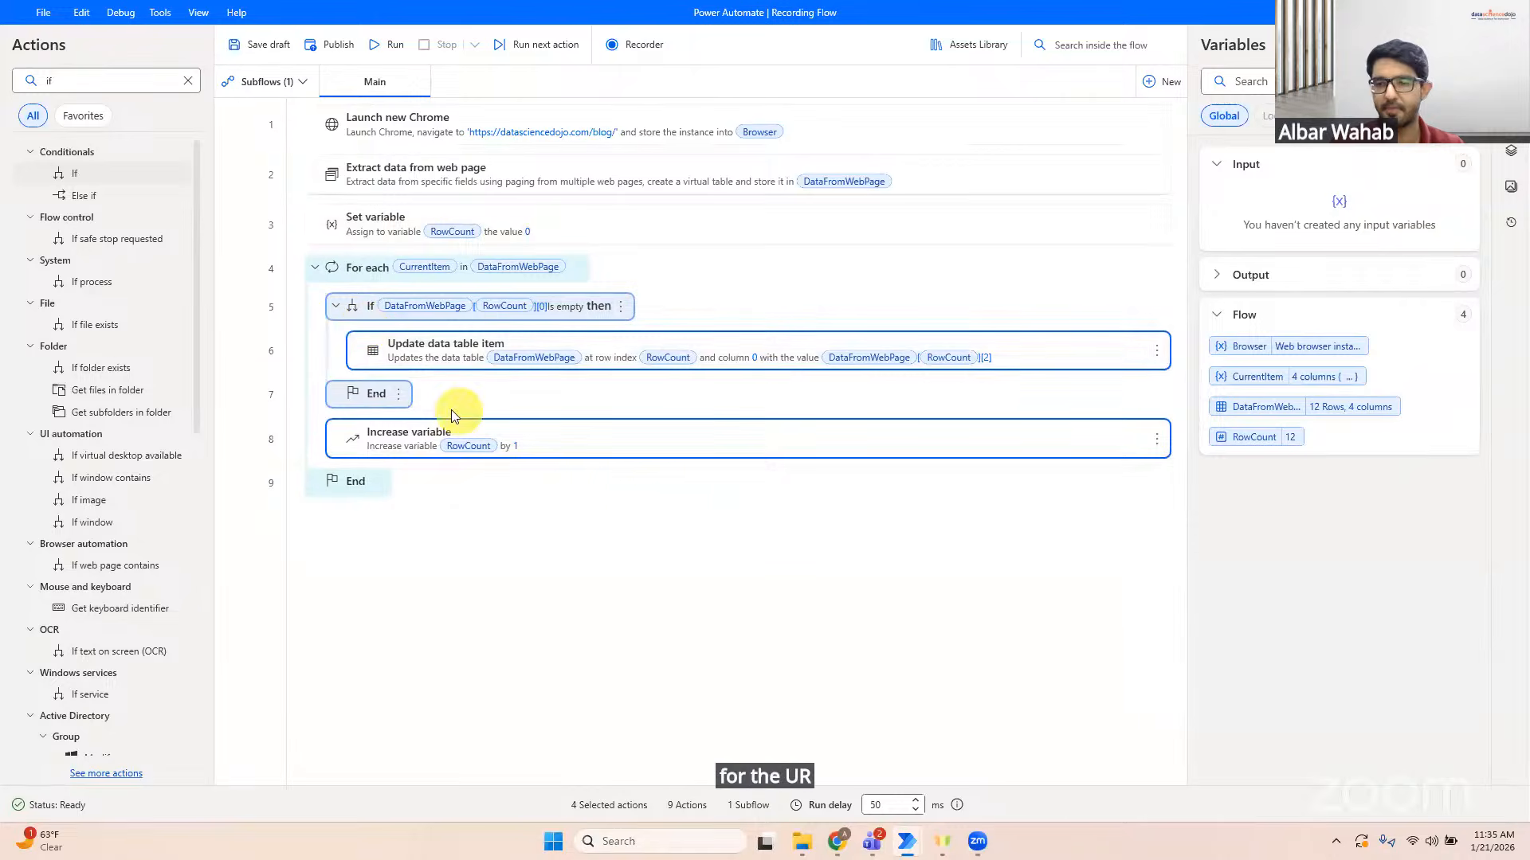
{"action": "left_click", "coordinate": [419, 311]}
{"action": "left_click", "coordinate": [449, 434], "text": "shift"}
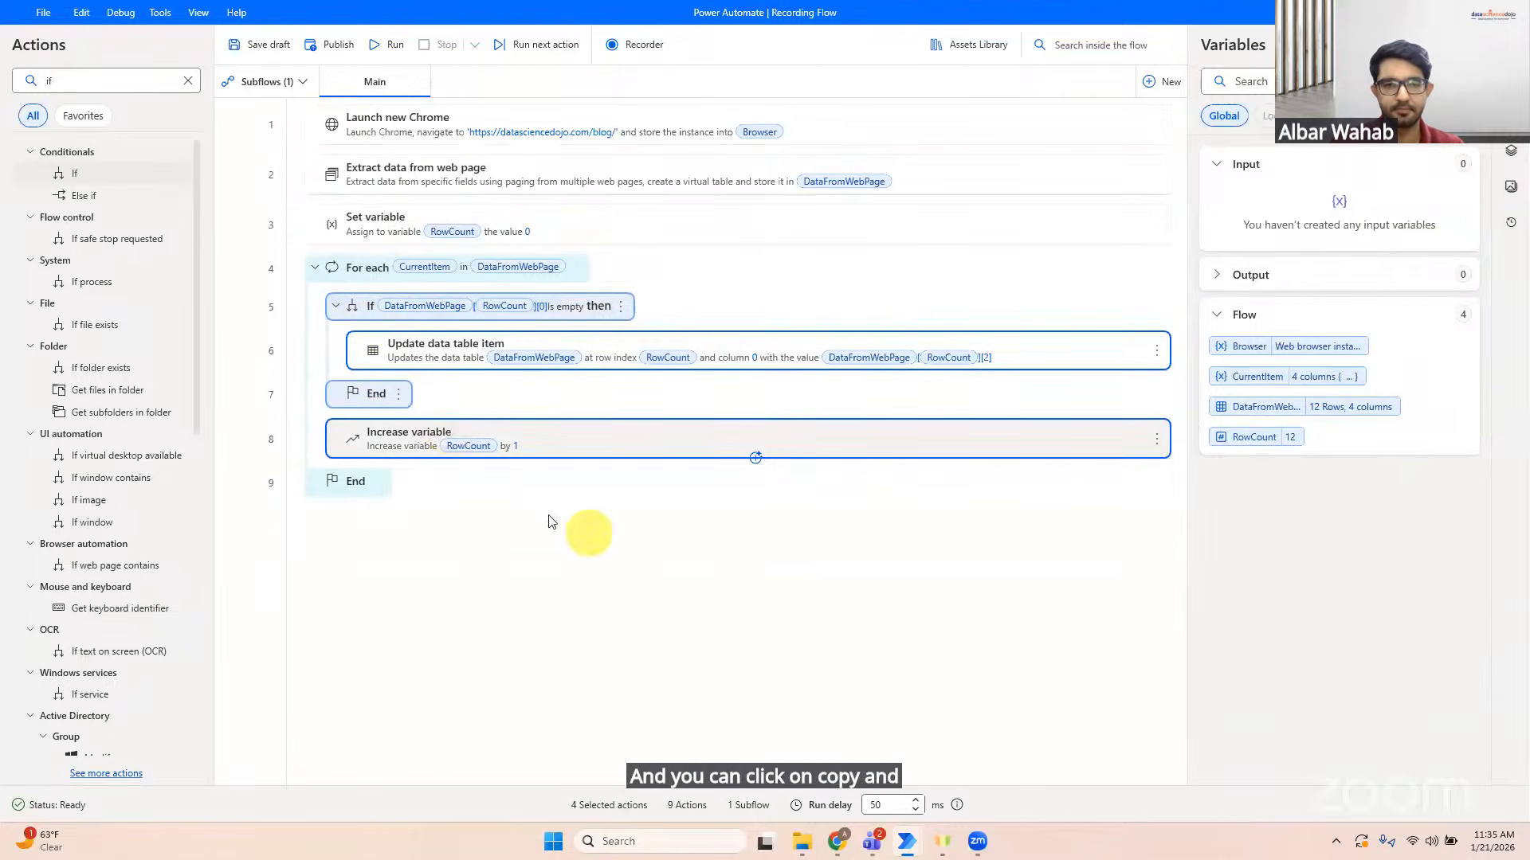
{"action": "key", "text": "ctrl+v"}
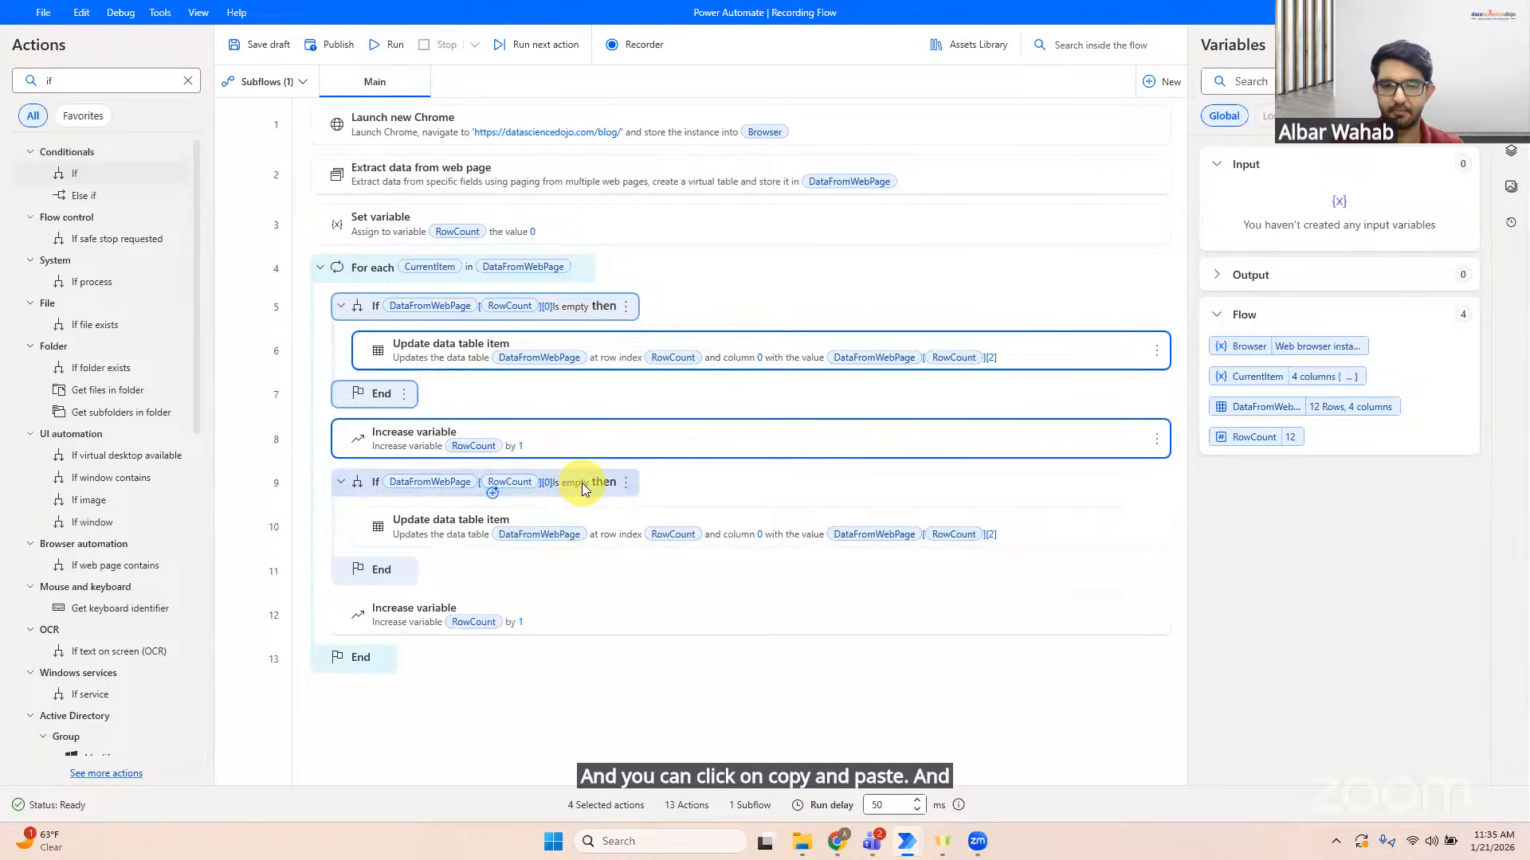
Step: Set the first operand of the copied If condition to %DataFromWebPage[RowCount][2]% and save it
{"action": "right_click", "coordinate": [629, 499]}
{"action": "left_click", "coordinate": [662, 506]}
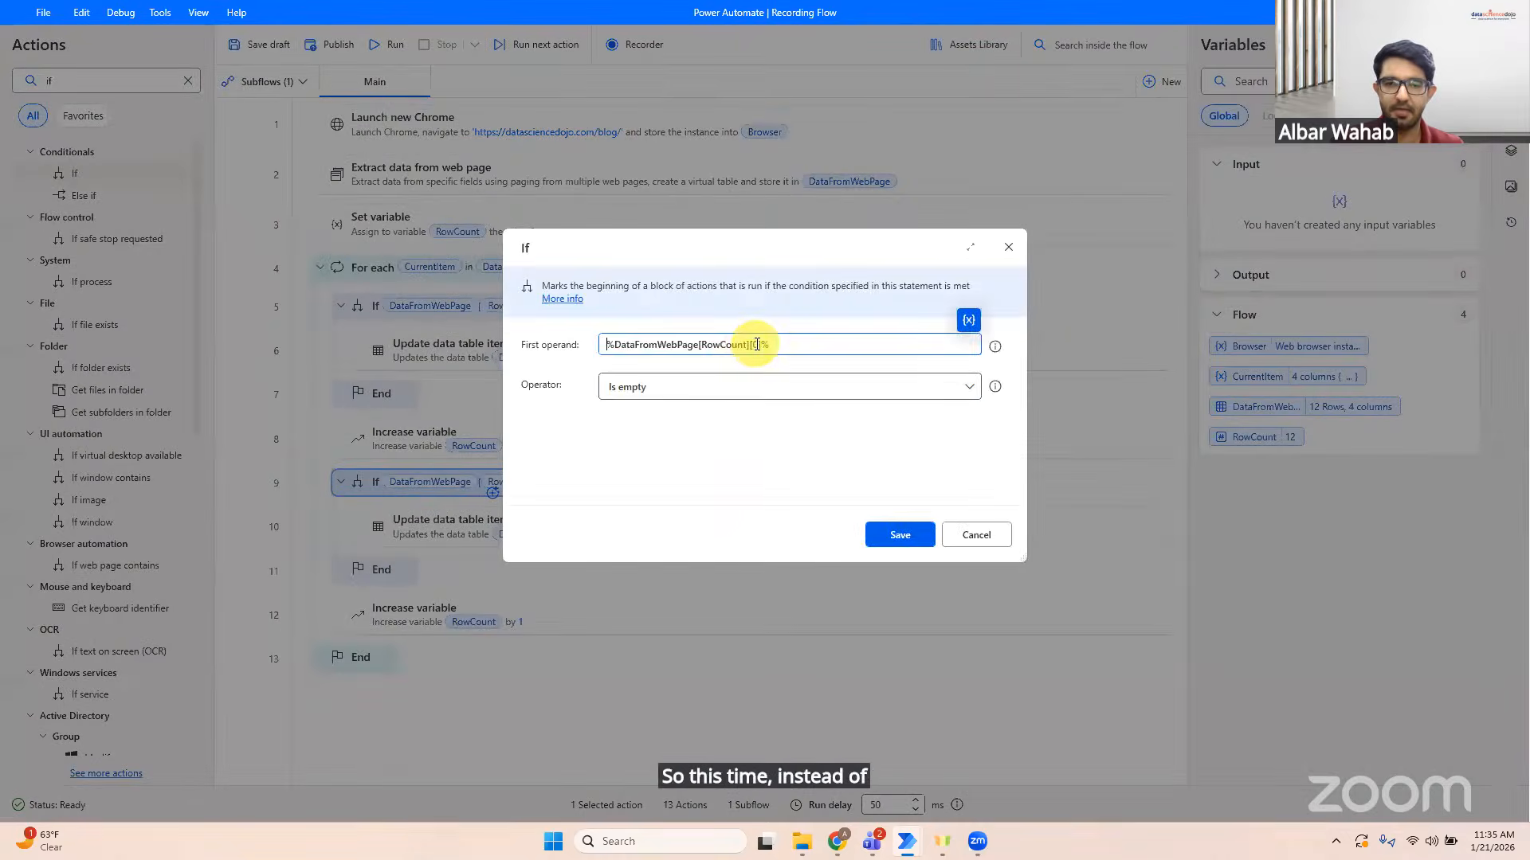
{"action": "left_click", "coordinate": [758, 345]}
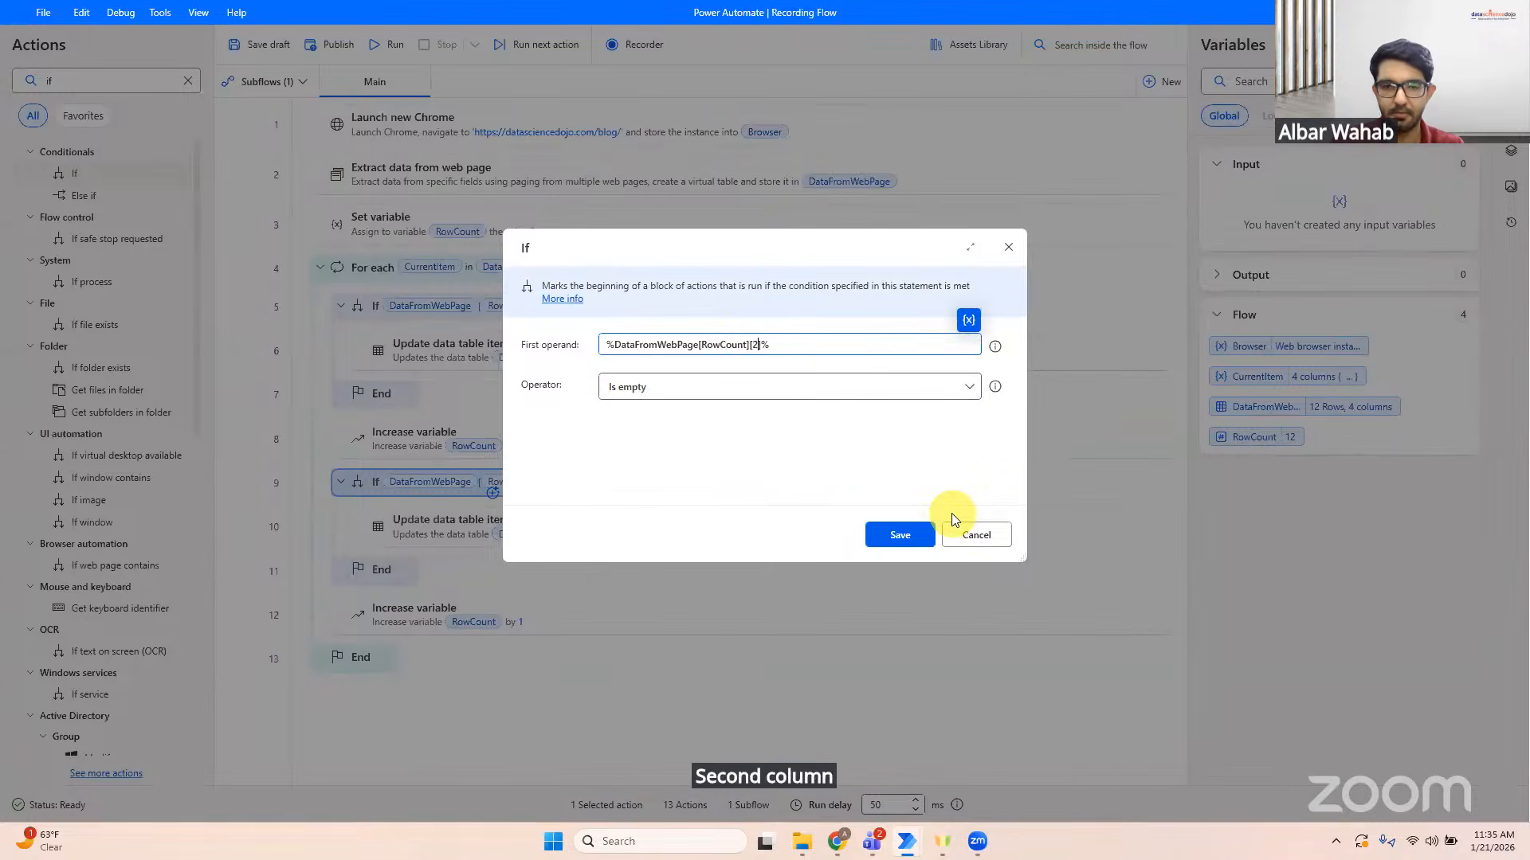
{"action": "left_click", "coordinate": [902, 533]}
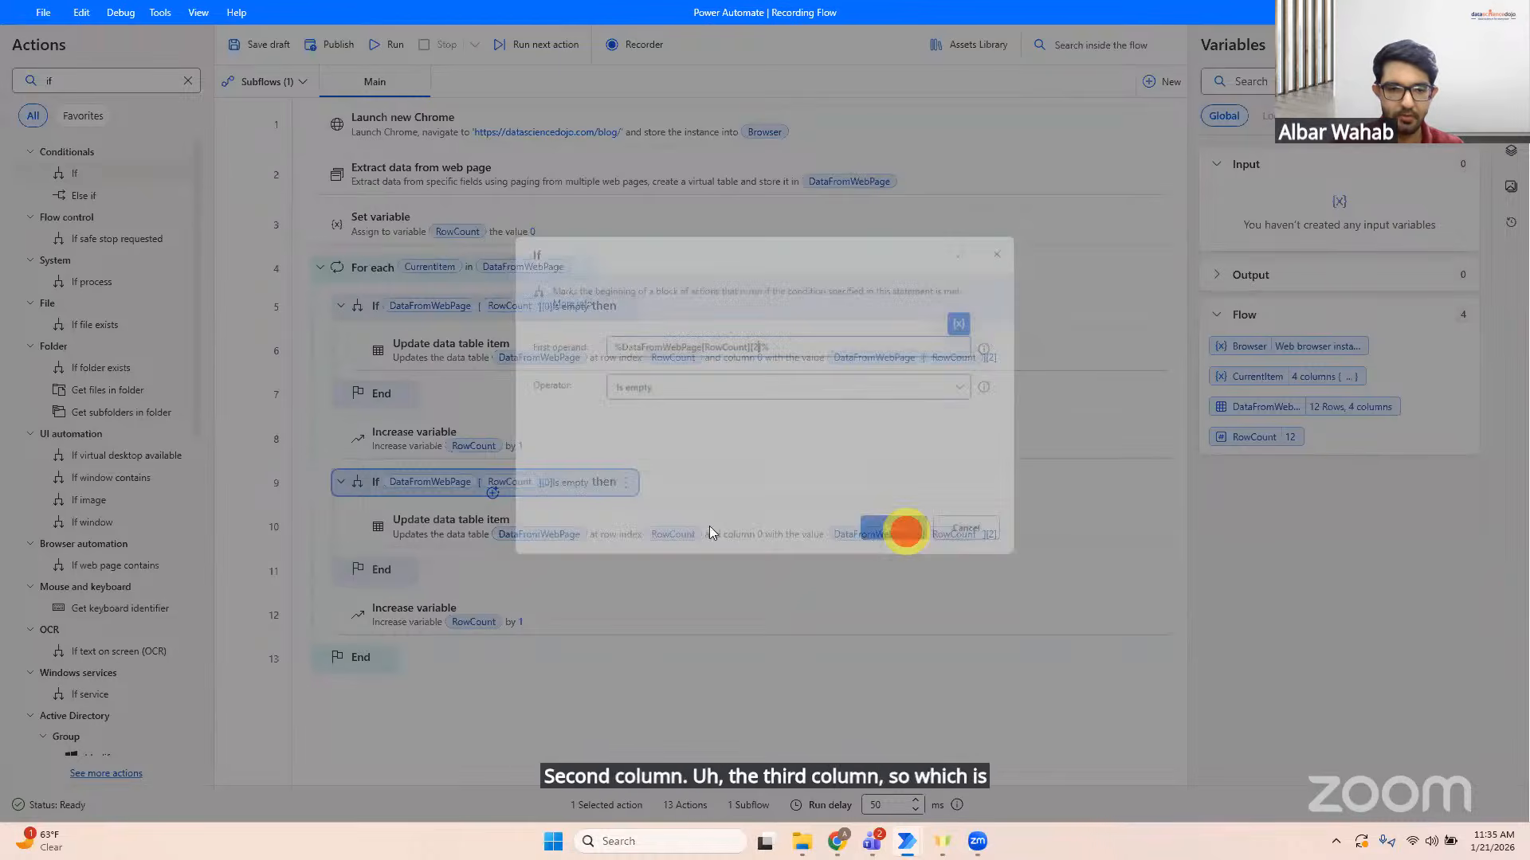
{"action": "right_click", "coordinate": [662, 526]}
{"action": "left_click", "coordinate": [728, 215]}
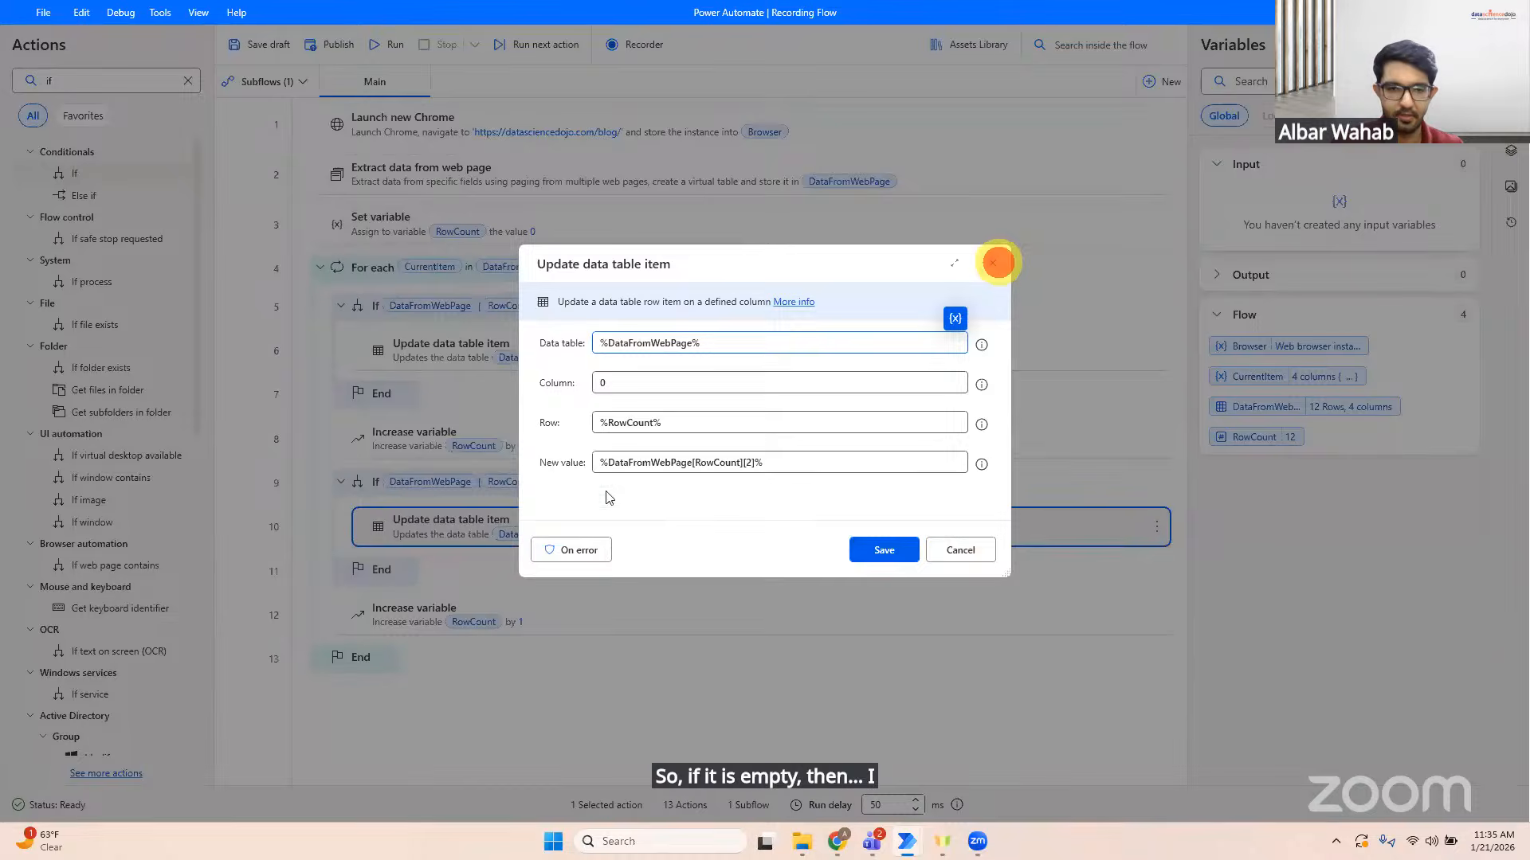
{"action": "left_click", "coordinate": [992, 263]}
Step: Set the first operand of the copied If condition to %DataFromWebPage[RowCount][1]% and save it
{"action": "right_click", "coordinate": [547, 487]}
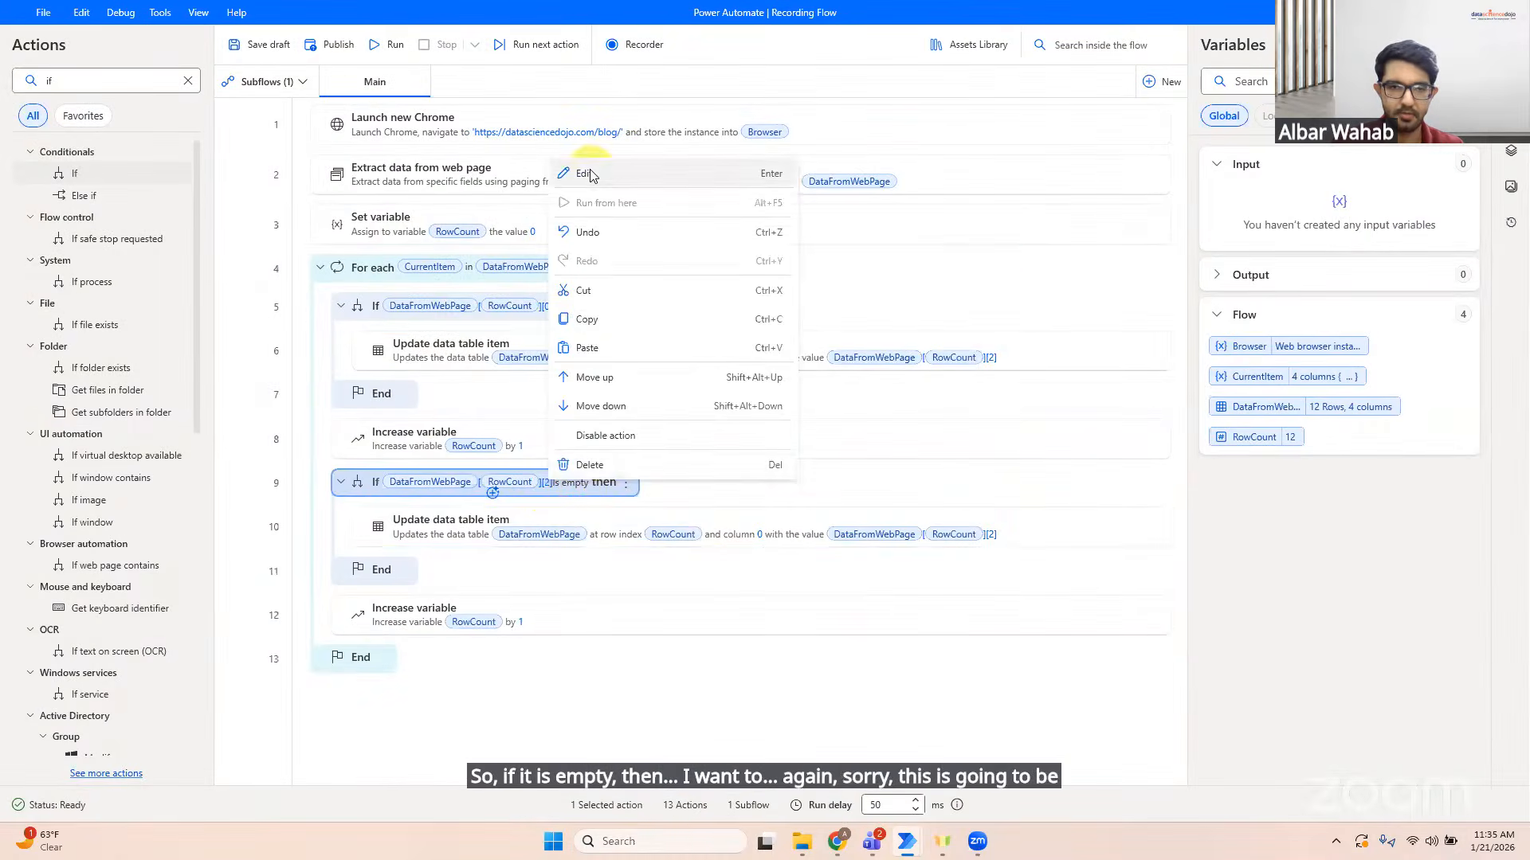
{"action": "left_click", "coordinate": [587, 173]}
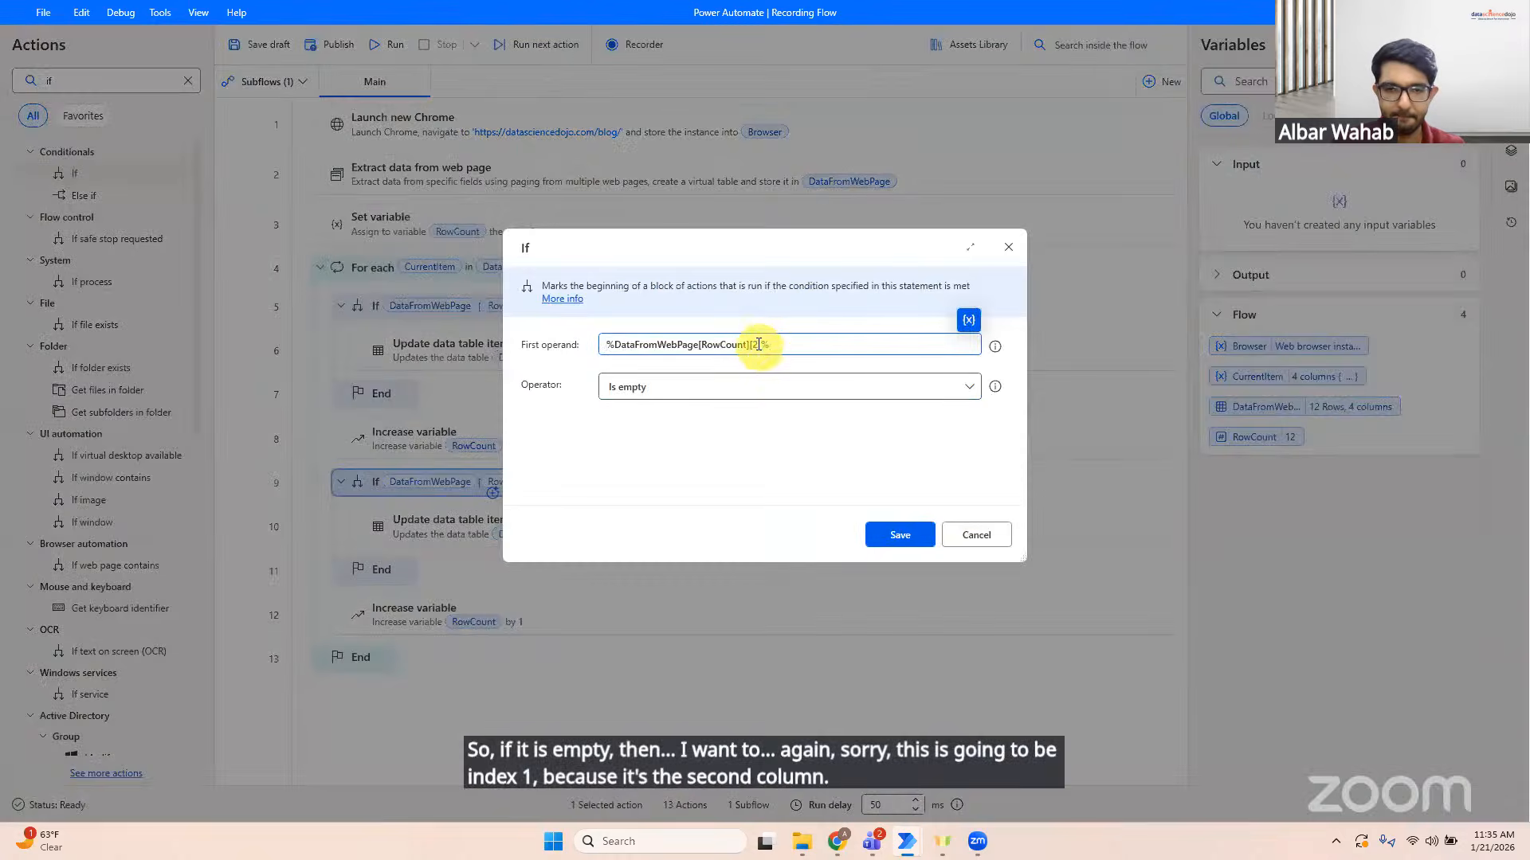
{"action": "double_click", "coordinate": [755, 344]}
{"action": "type", "text": "1"}
{"action": "left_click", "coordinate": [886, 532]}
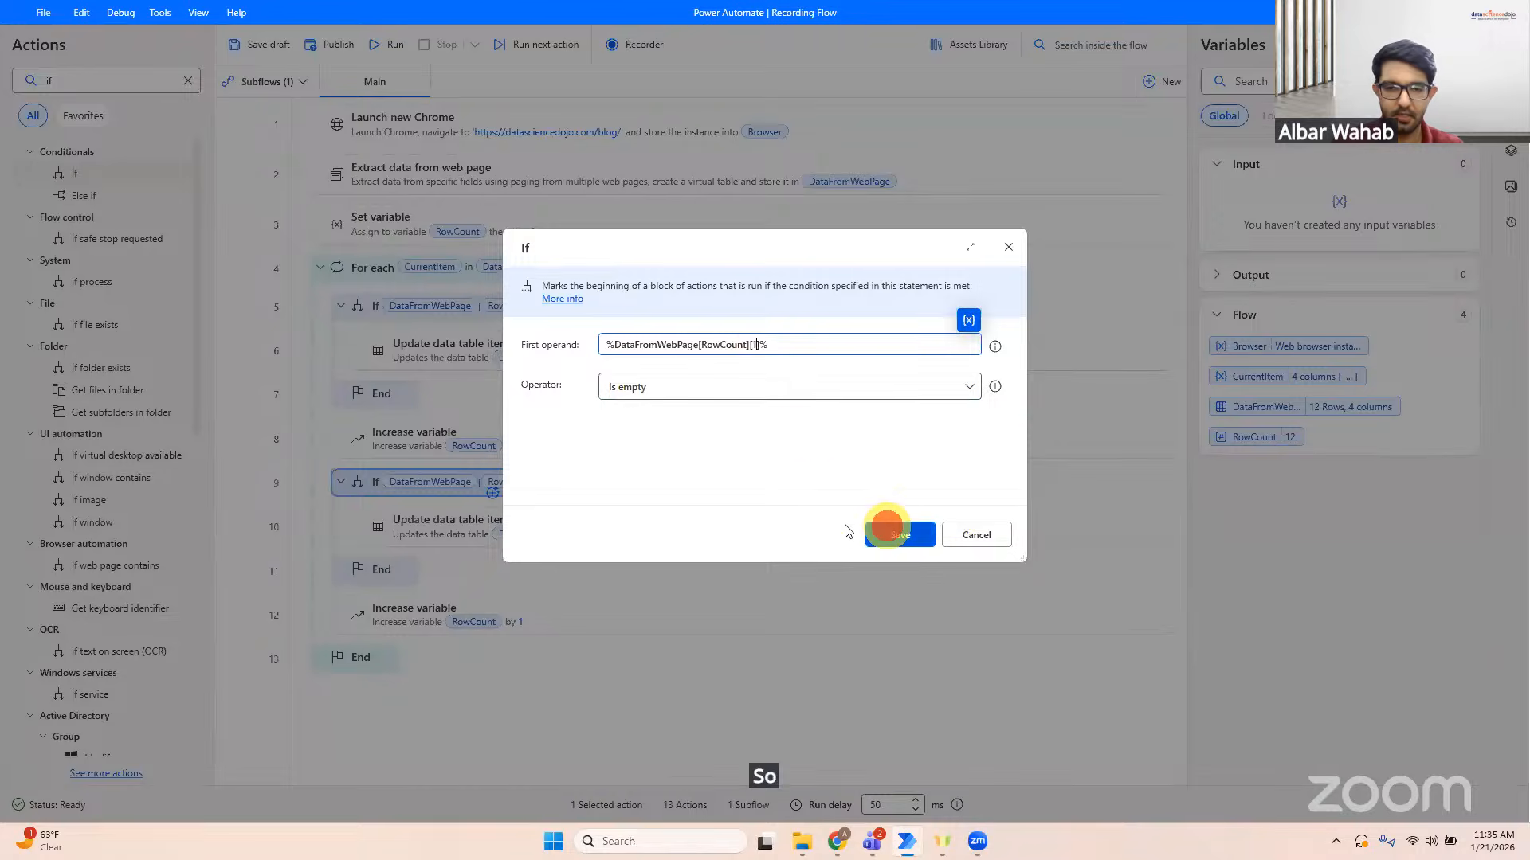
Step: Set the copied Update data table item action's column to 1 and its new value to %DataFromWebPage[RowCount][3]%, and save it
{"action": "left_click", "coordinate": [722, 531]}
{"action": "right_click", "coordinate": [722, 530]}
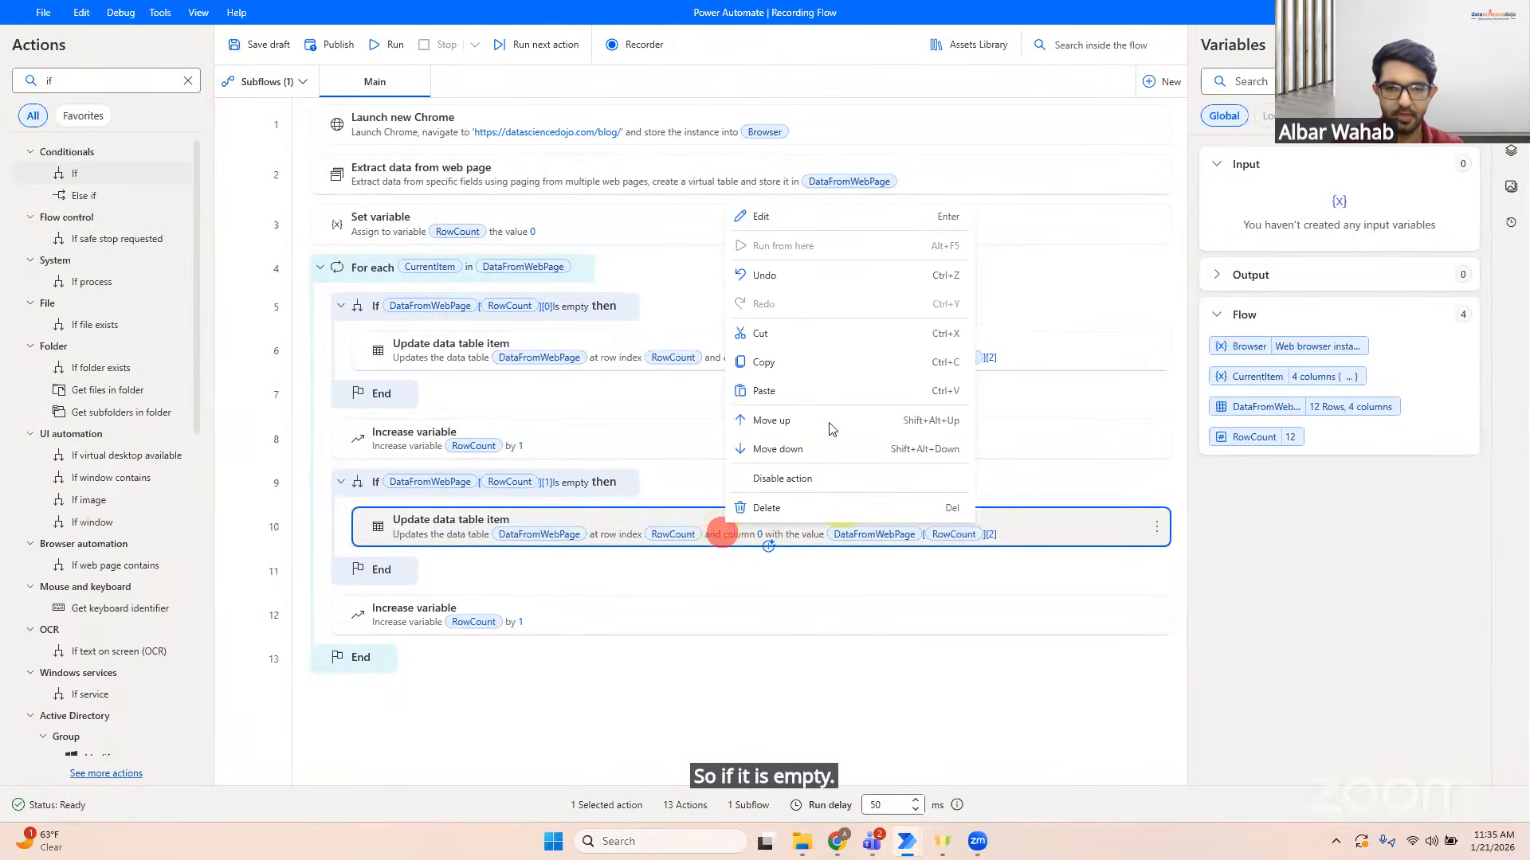
{"action": "left_click", "coordinate": [759, 221]}
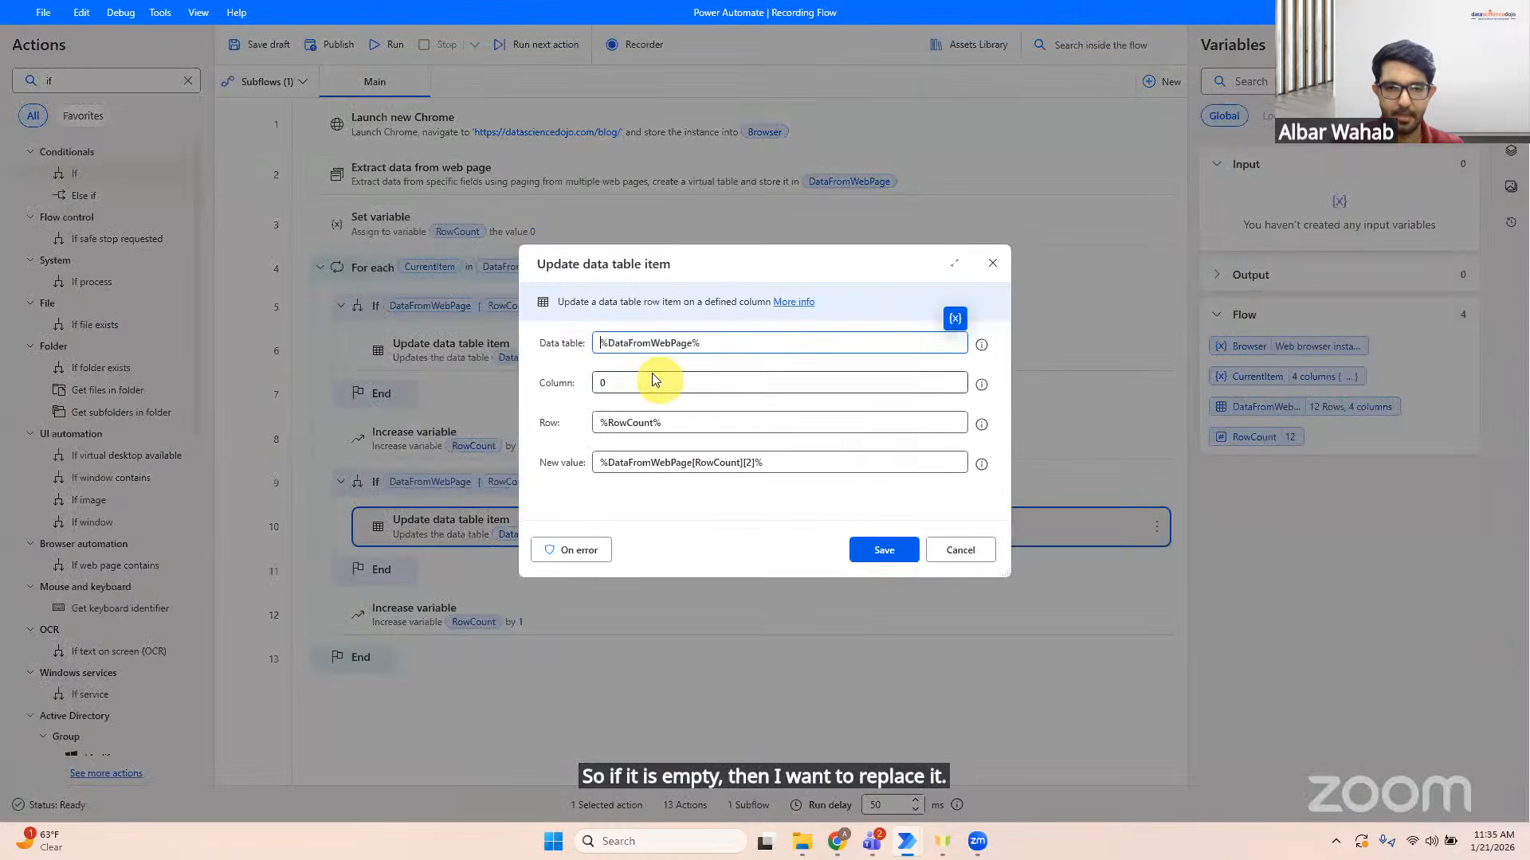
{"action": "double_click", "coordinate": [650, 382]}
{"action": "type", "text": "1"}
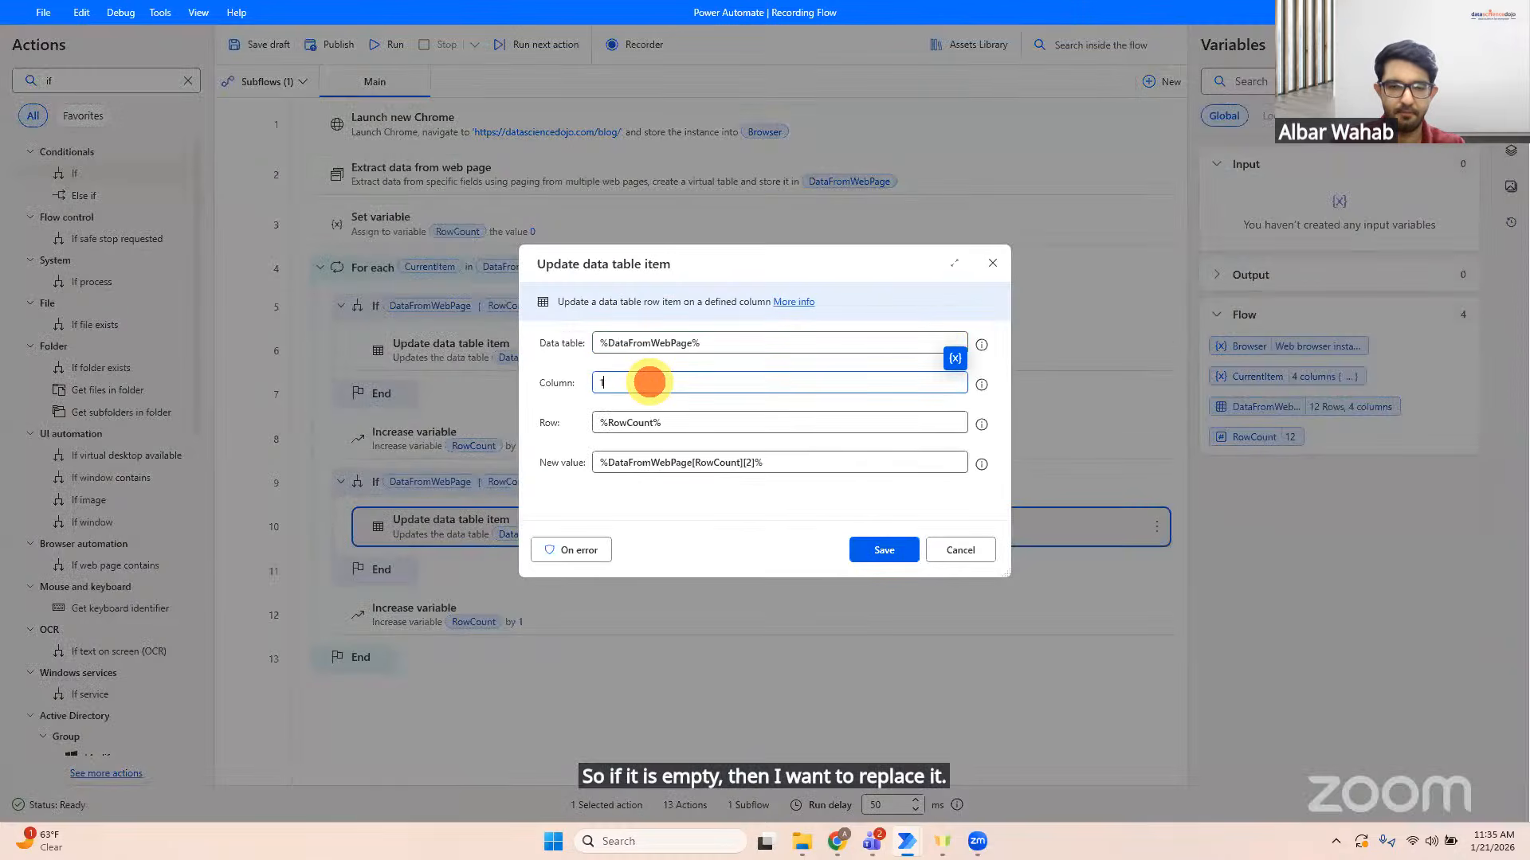
{"action": "left_click", "coordinate": [752, 462]}
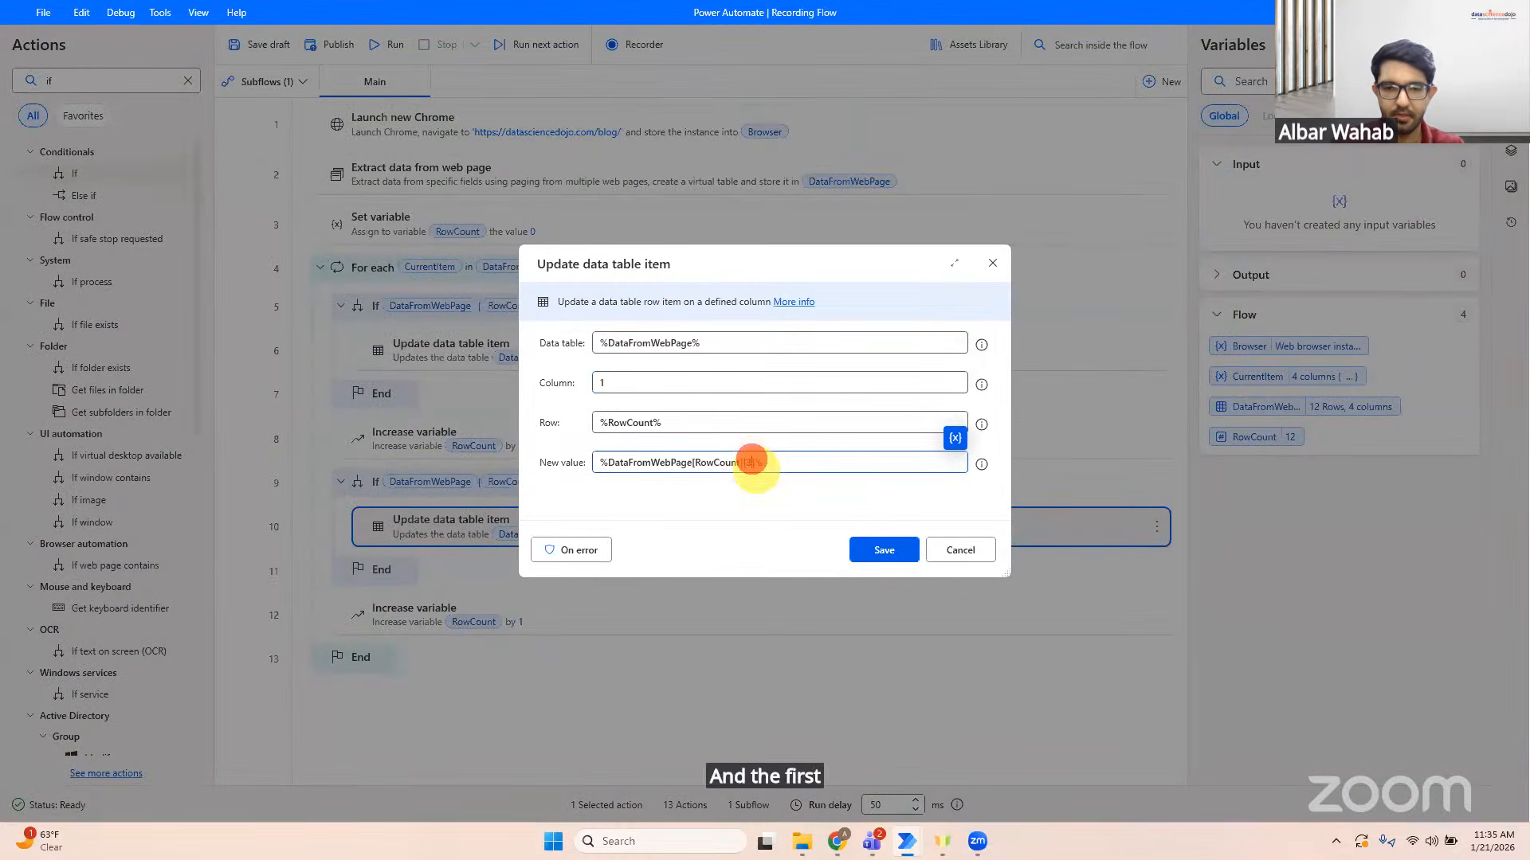
{"action": "left_click", "coordinate": [883, 549]}
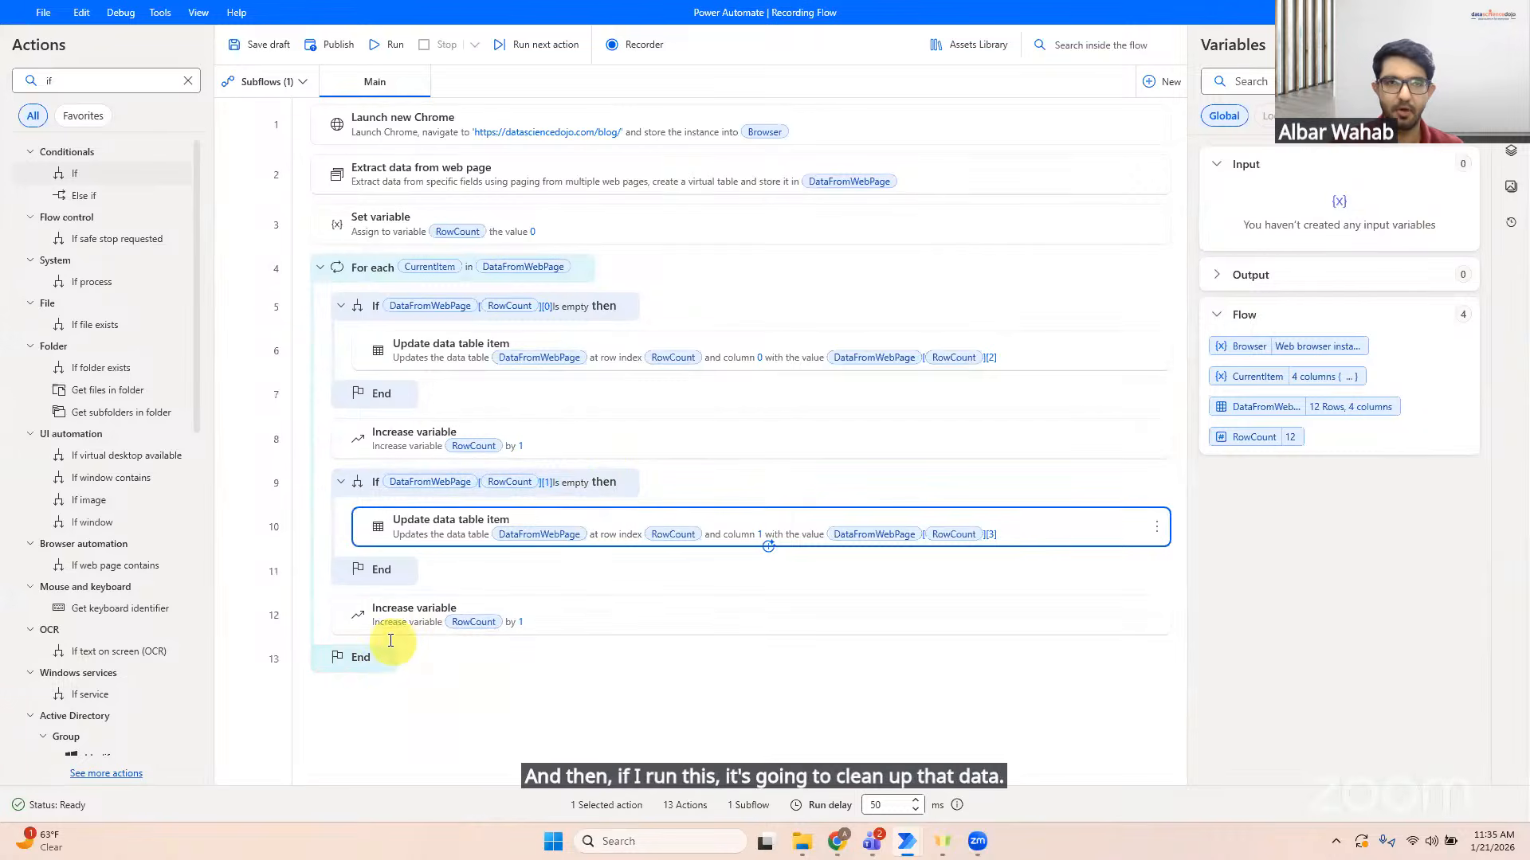
{"action": "left_click", "coordinate": [371, 678]}
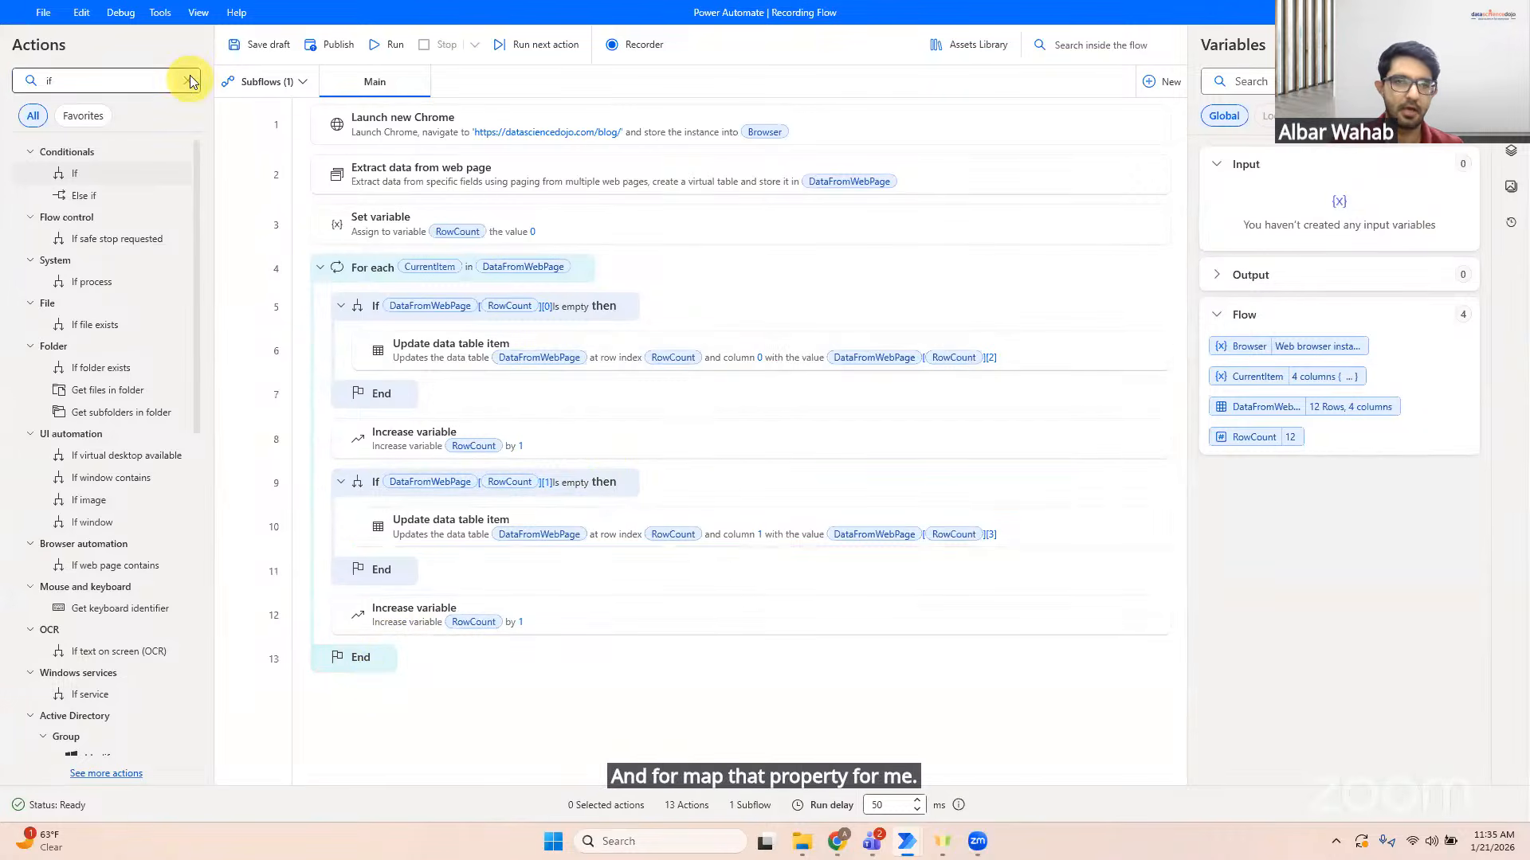
{"action": "left_click", "coordinate": [189, 80]}
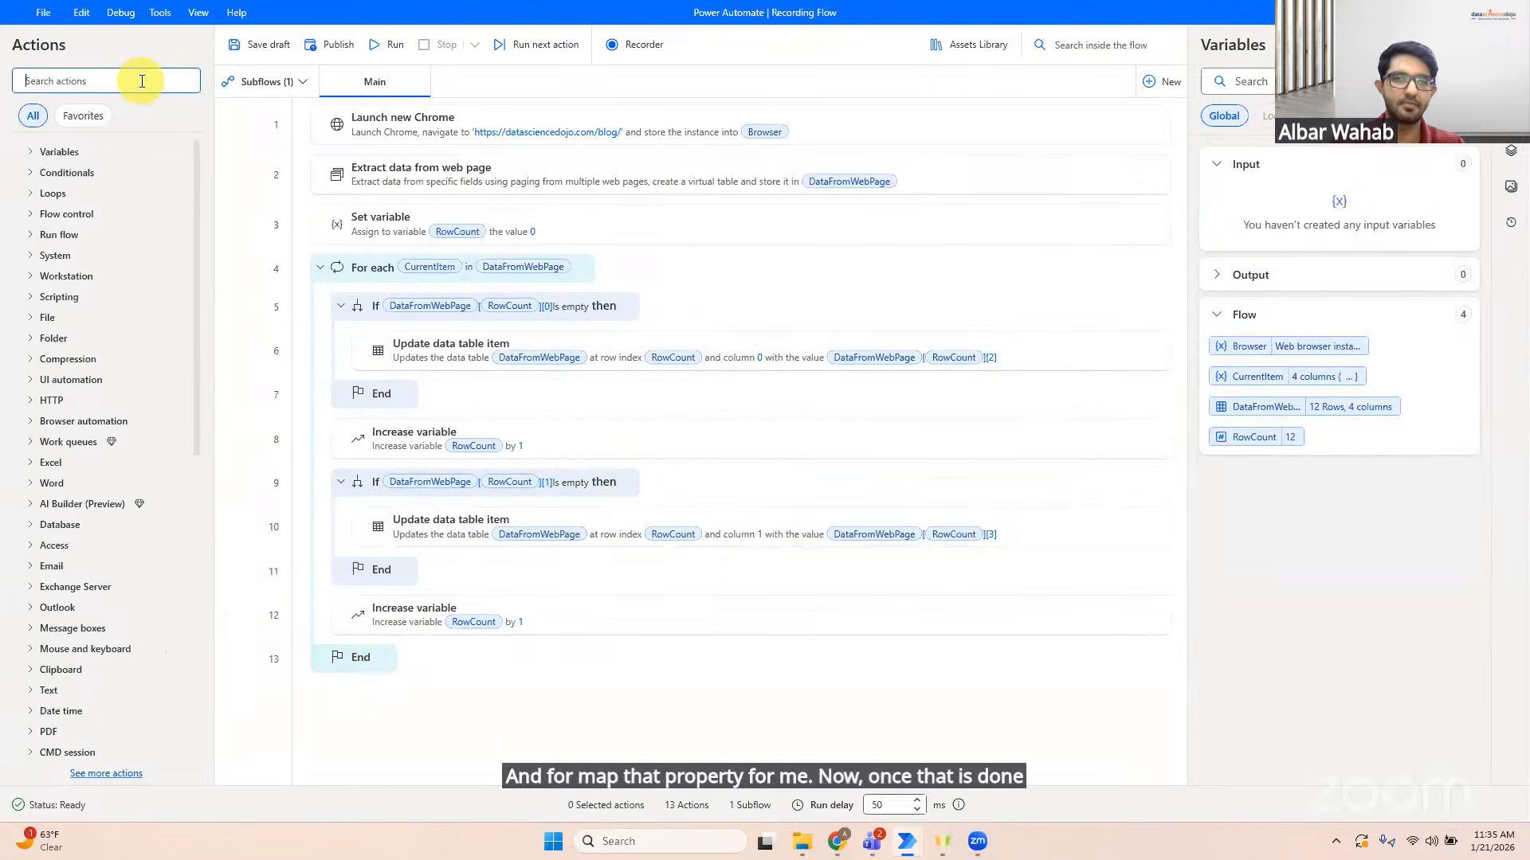
{"action": "type", "text": "r"}
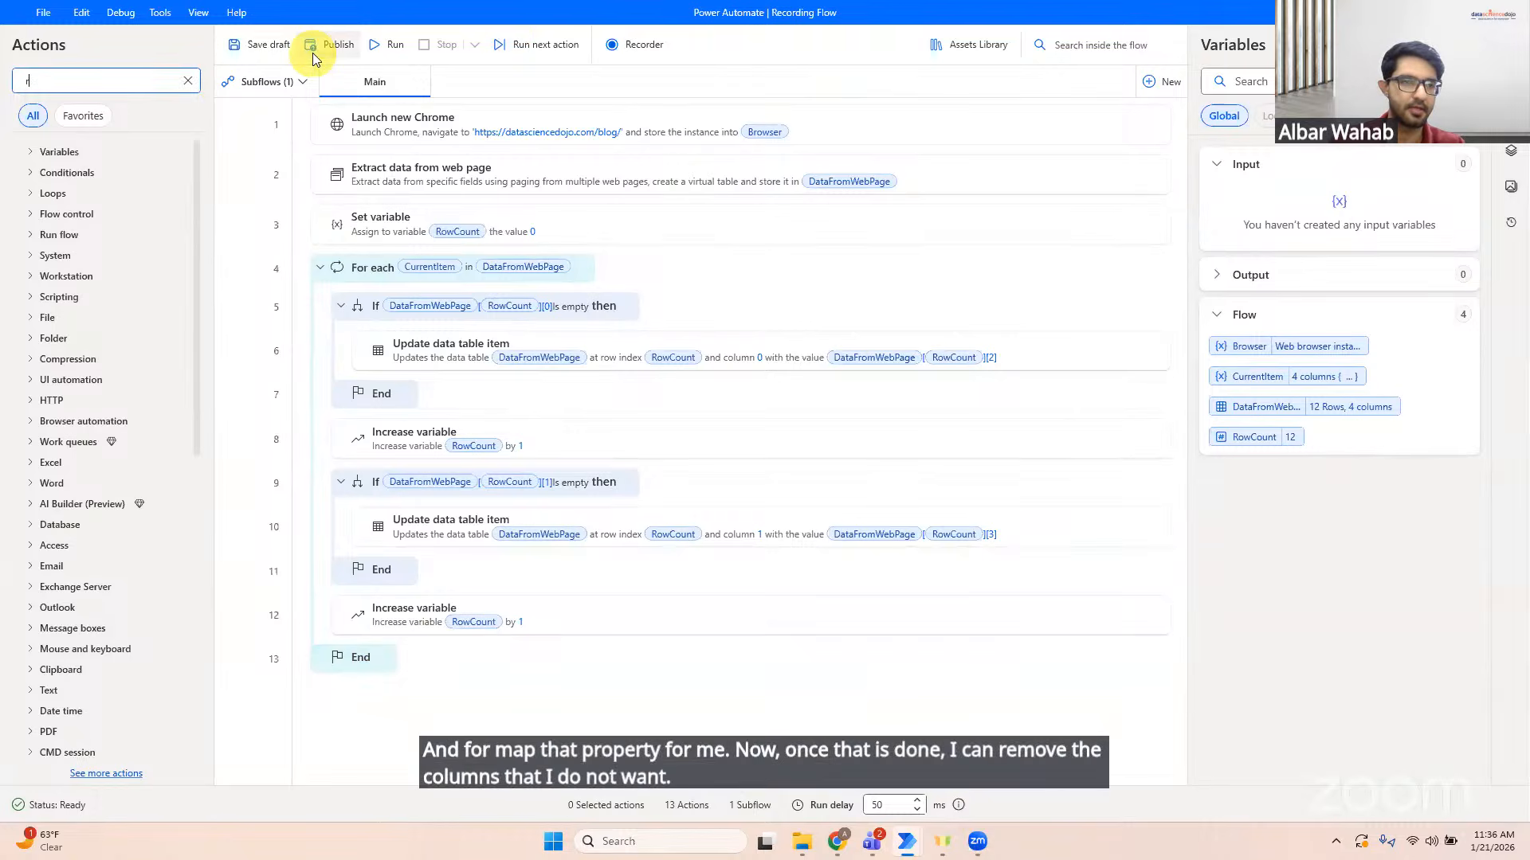
{"action": "type", "text": "emove"}
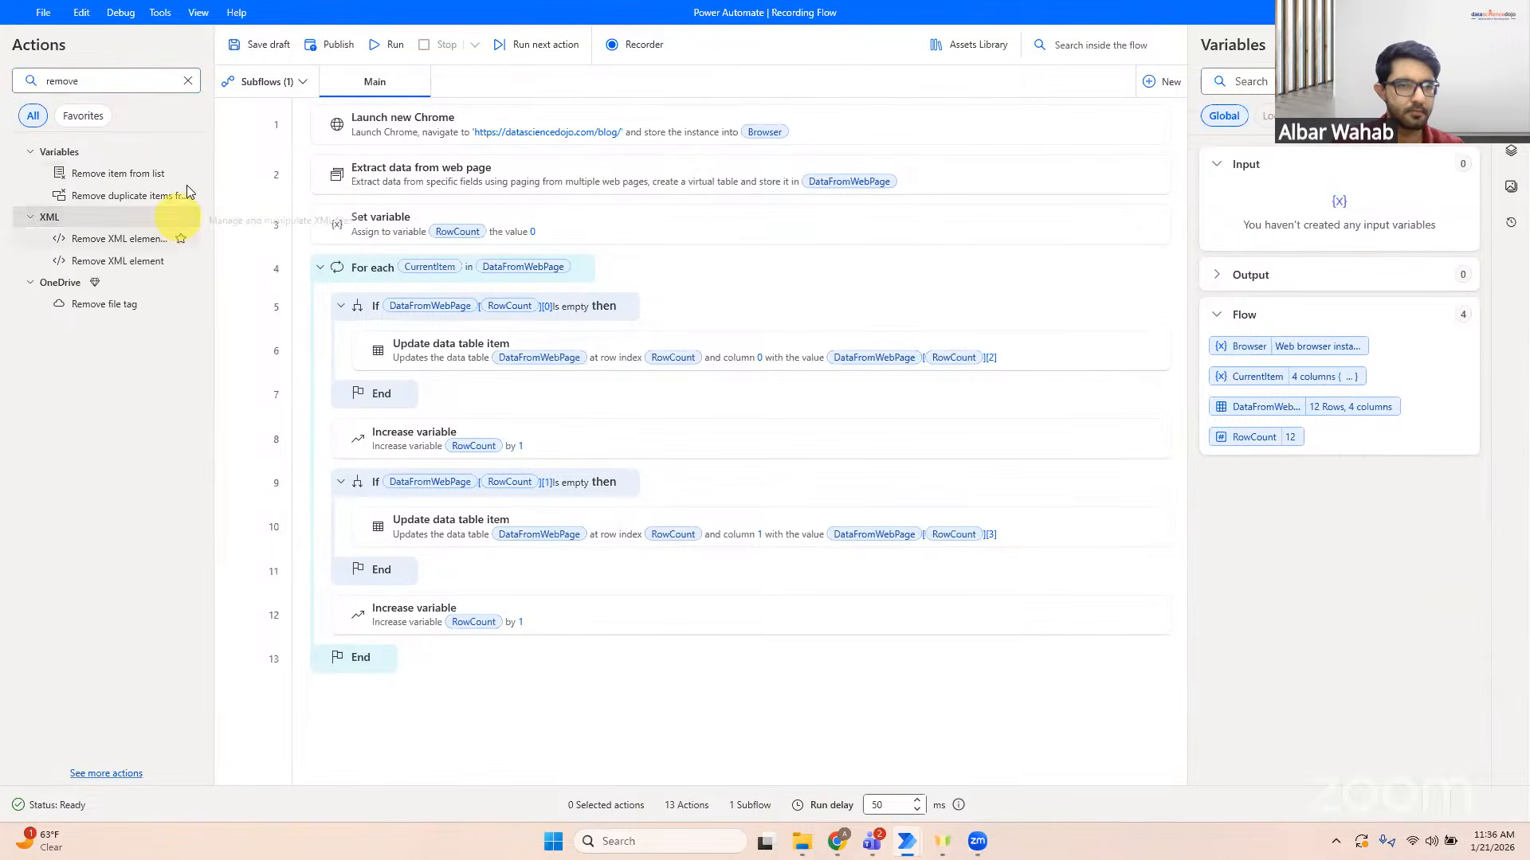
{"action": "left_click", "coordinate": [177, 78]}
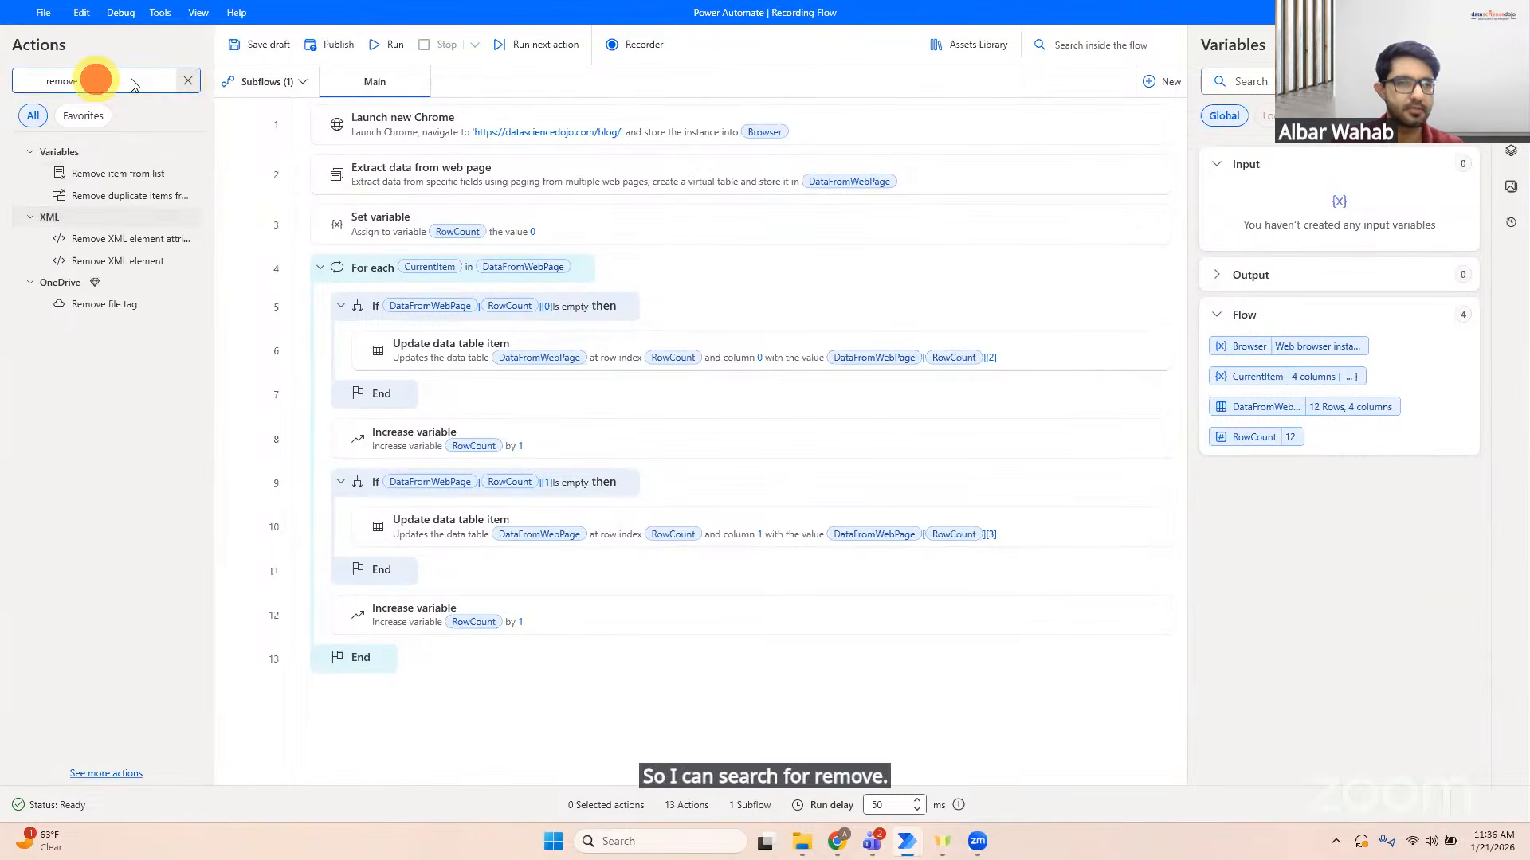
Step: Search the actions for "delete" and add a Delete column from data table action after the For each loop
{"action": "double_click", "coordinate": [96, 81]}
{"action": "key", "text": "BackSpace"}
{"action": "type", "text": "delete"}
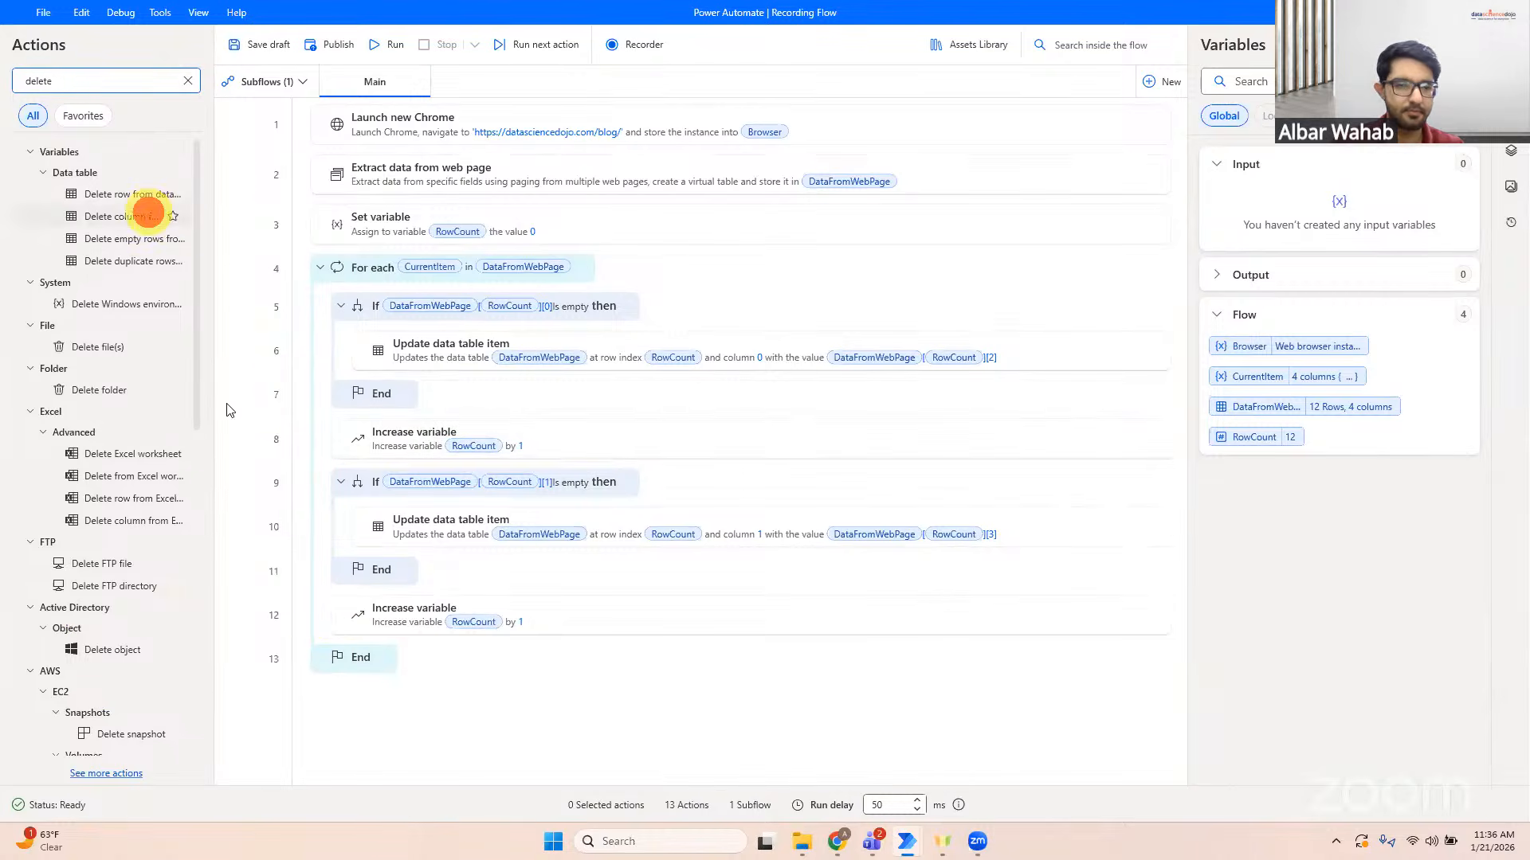
{"action": "left_click_drag", "start_coordinate": [104, 213], "coordinate": [502, 700]}
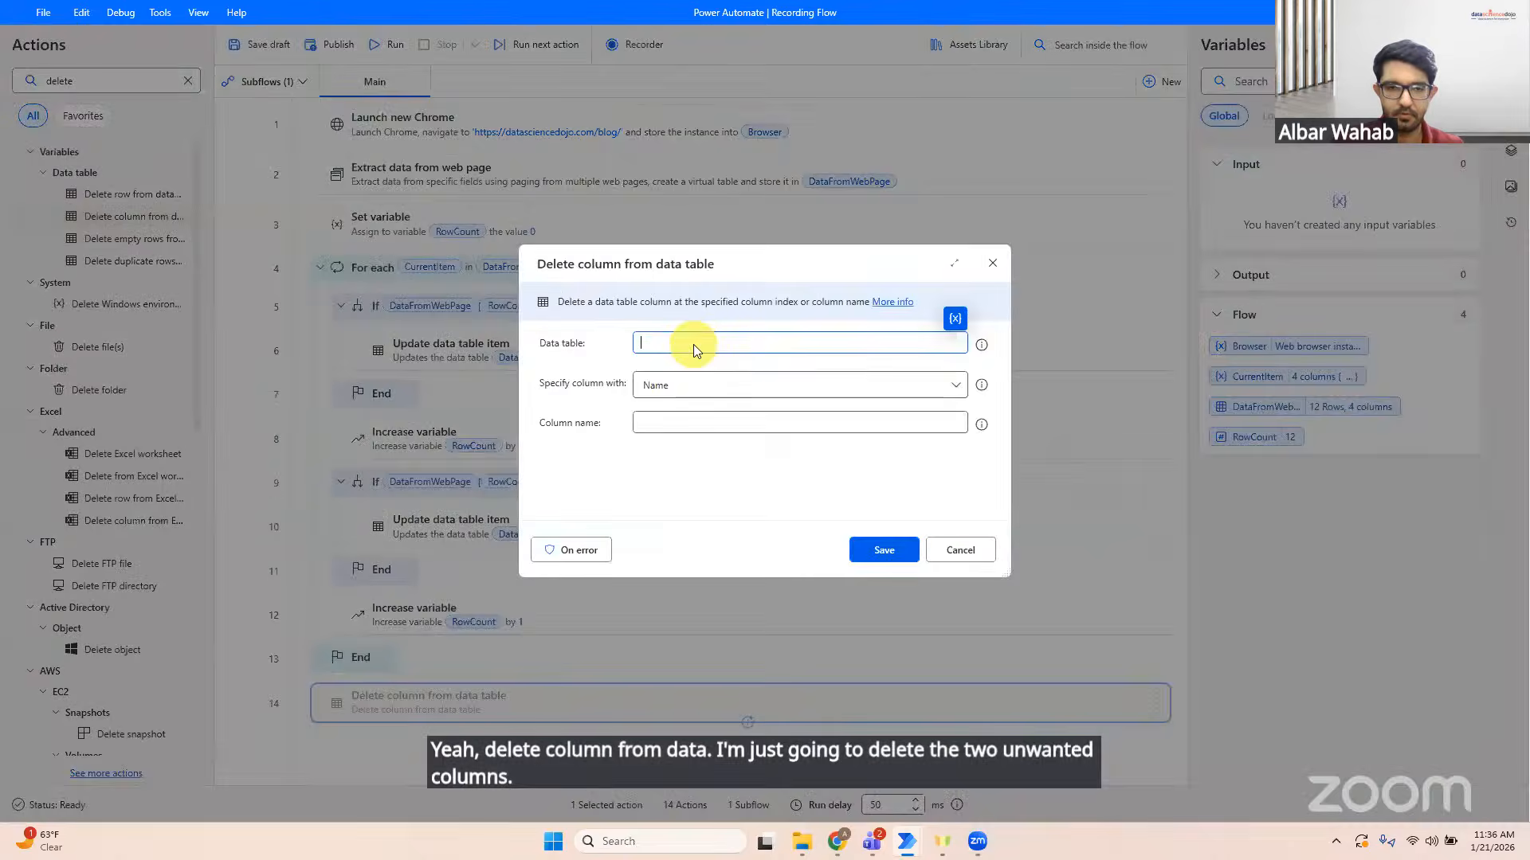
Step: Configure the action to delete the column with index 2 from %DataFromWebPage%, specifying the column by Index, and save it
{"action": "left_click", "coordinate": [956, 318]}
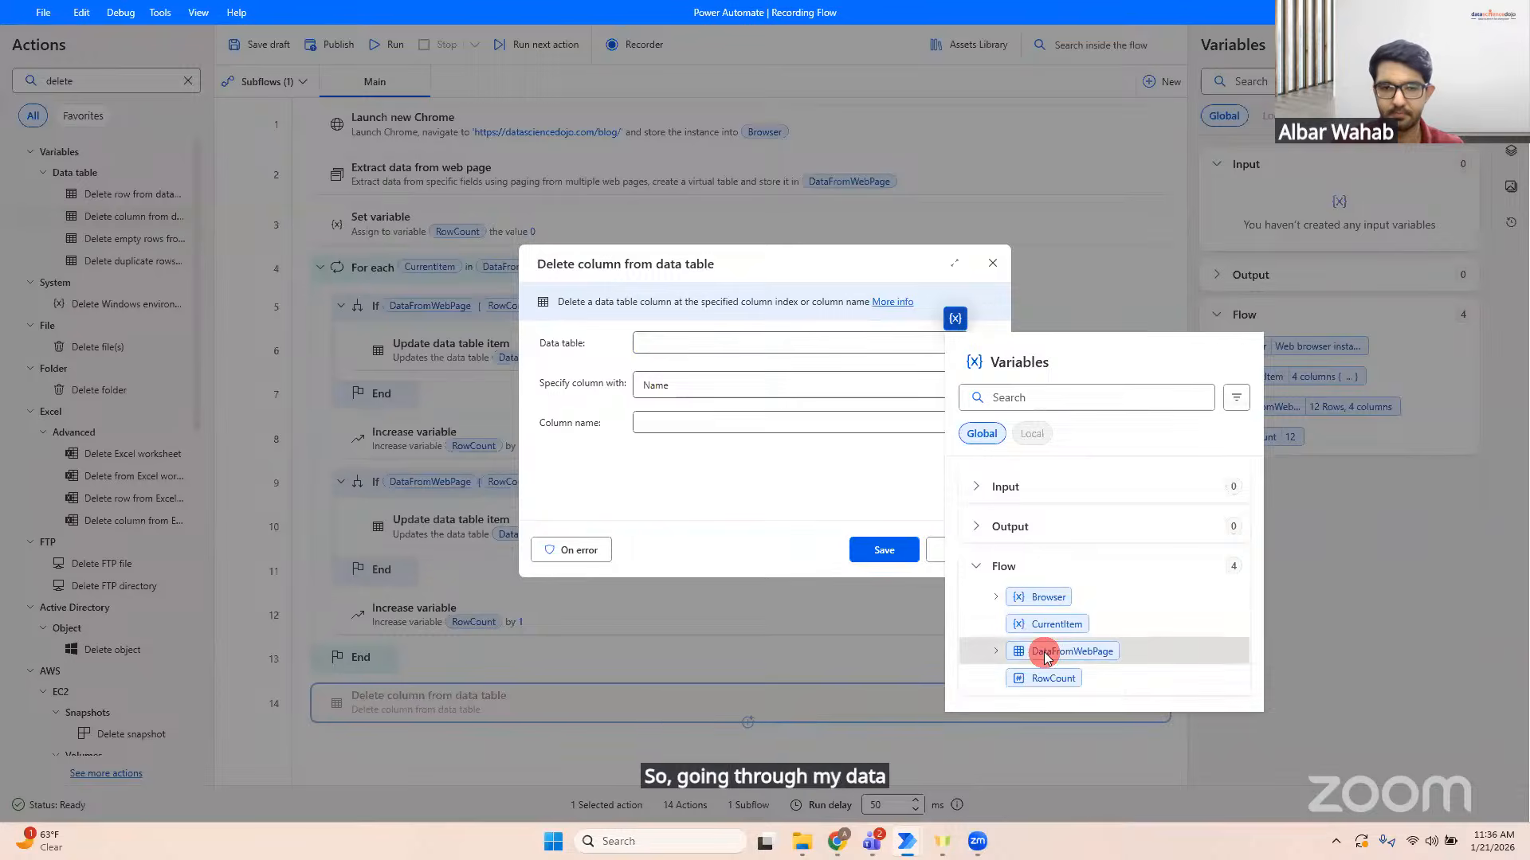
{"action": "left_click", "coordinate": [1044, 653]}
{"action": "left_click", "coordinate": [709, 423]}
{"action": "left_click", "coordinate": [701, 386]}
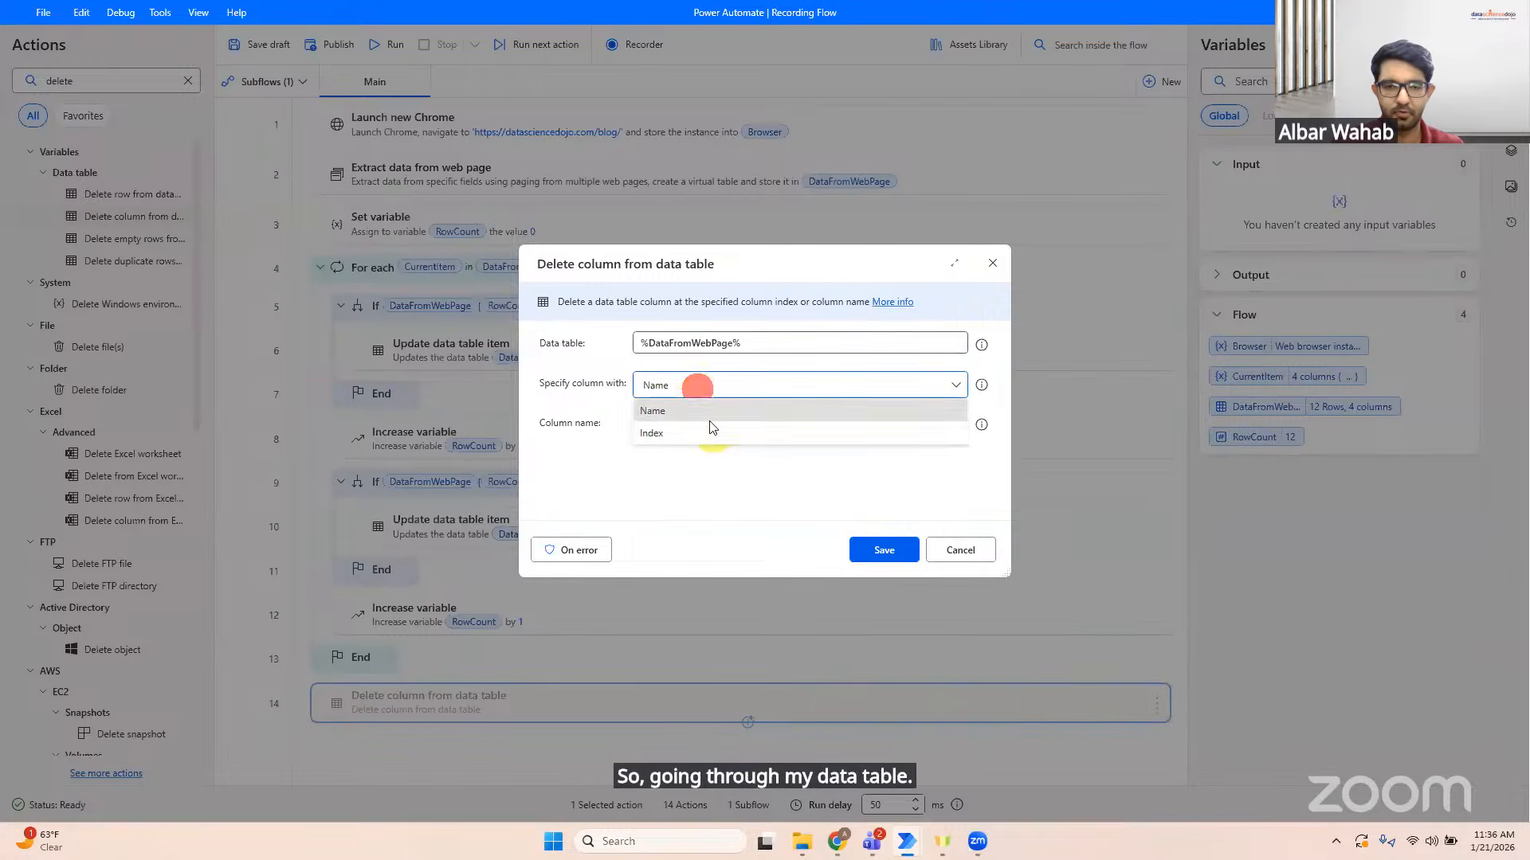
{"action": "left_click", "coordinate": [701, 430]}
{"action": "left_click", "coordinate": [690, 429]}
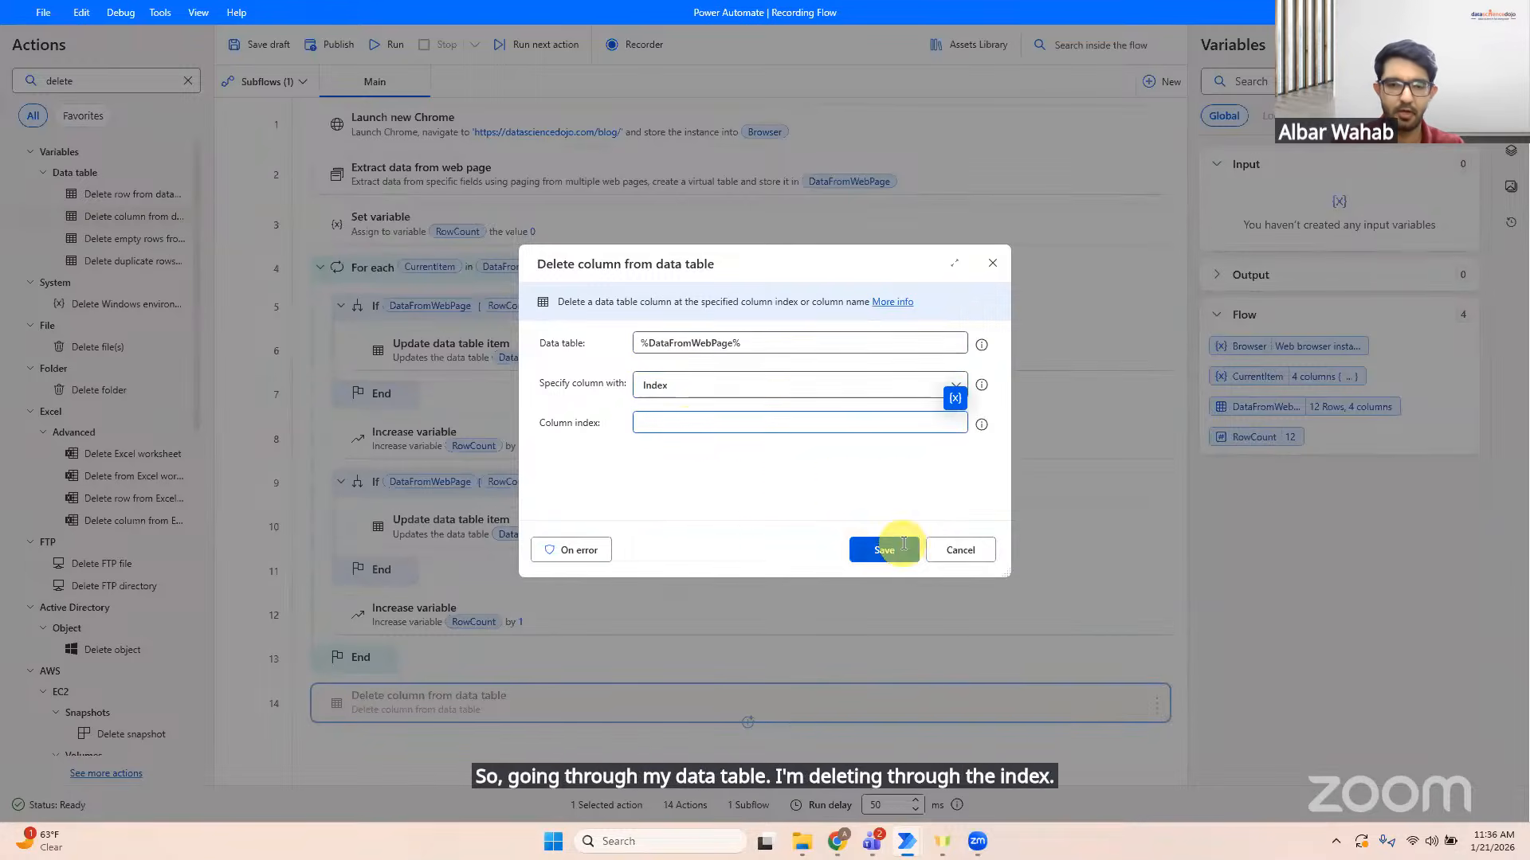
{"action": "left_click", "coordinate": [877, 551]}
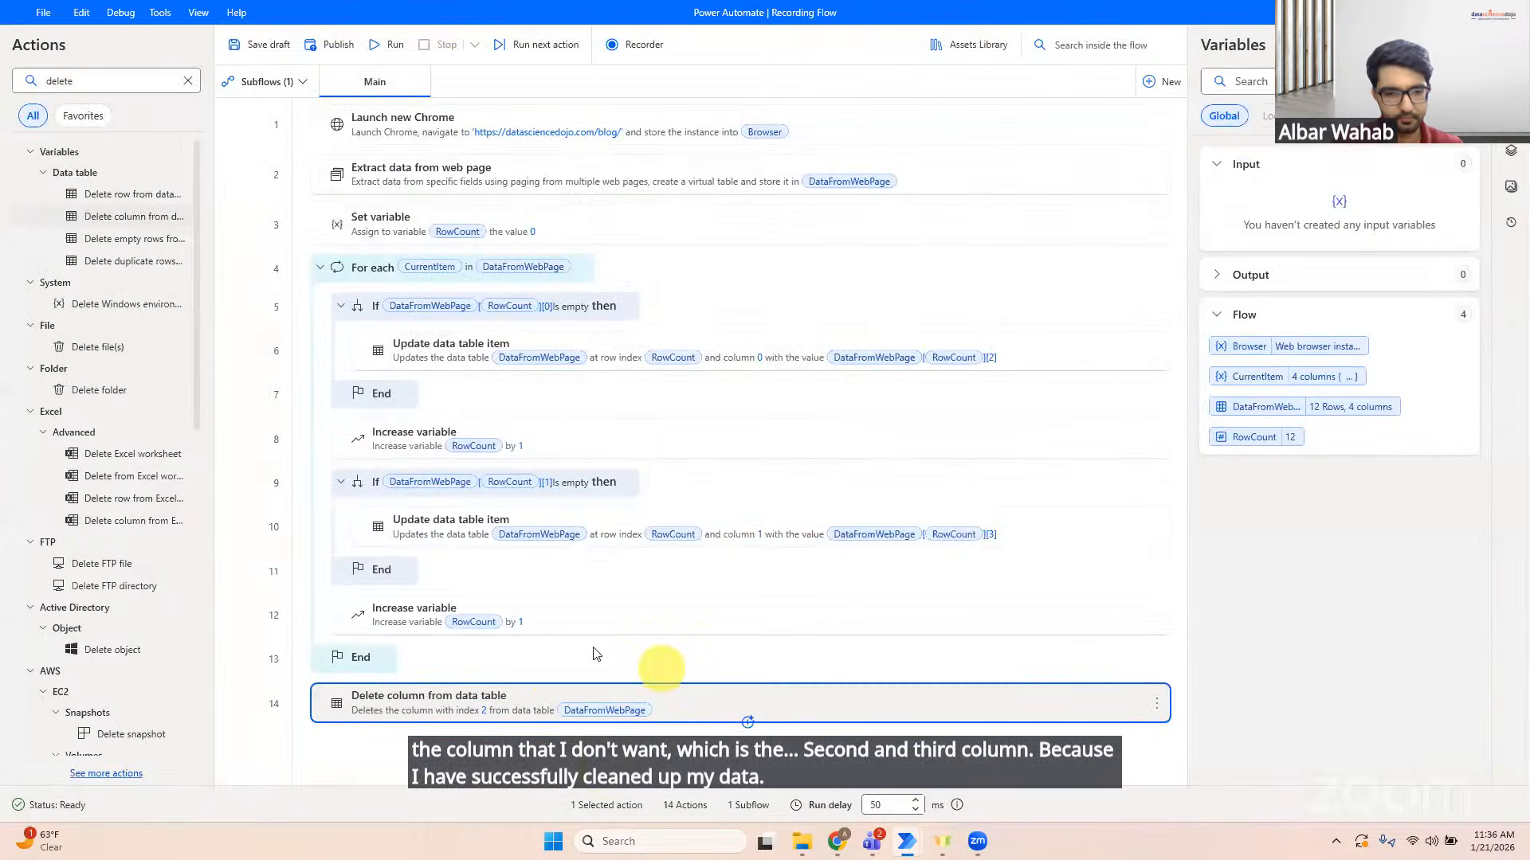
Step: Duplicate the Delete column from data table action and set the copy's column index to 3
{"action": "key", "text": "ctrl+v"}
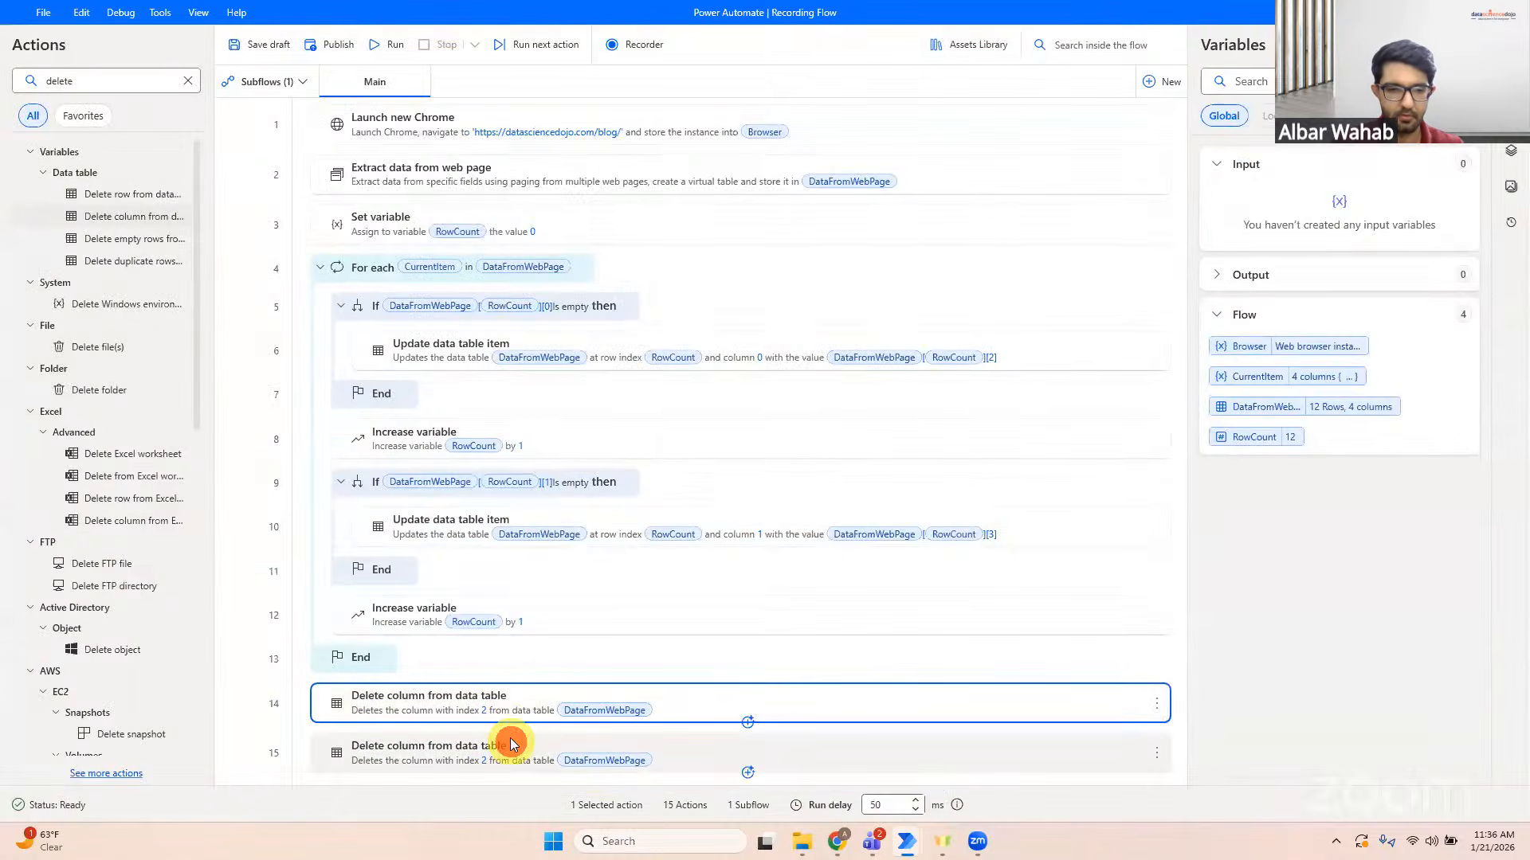
{"action": "right_click", "coordinate": [512, 742]}
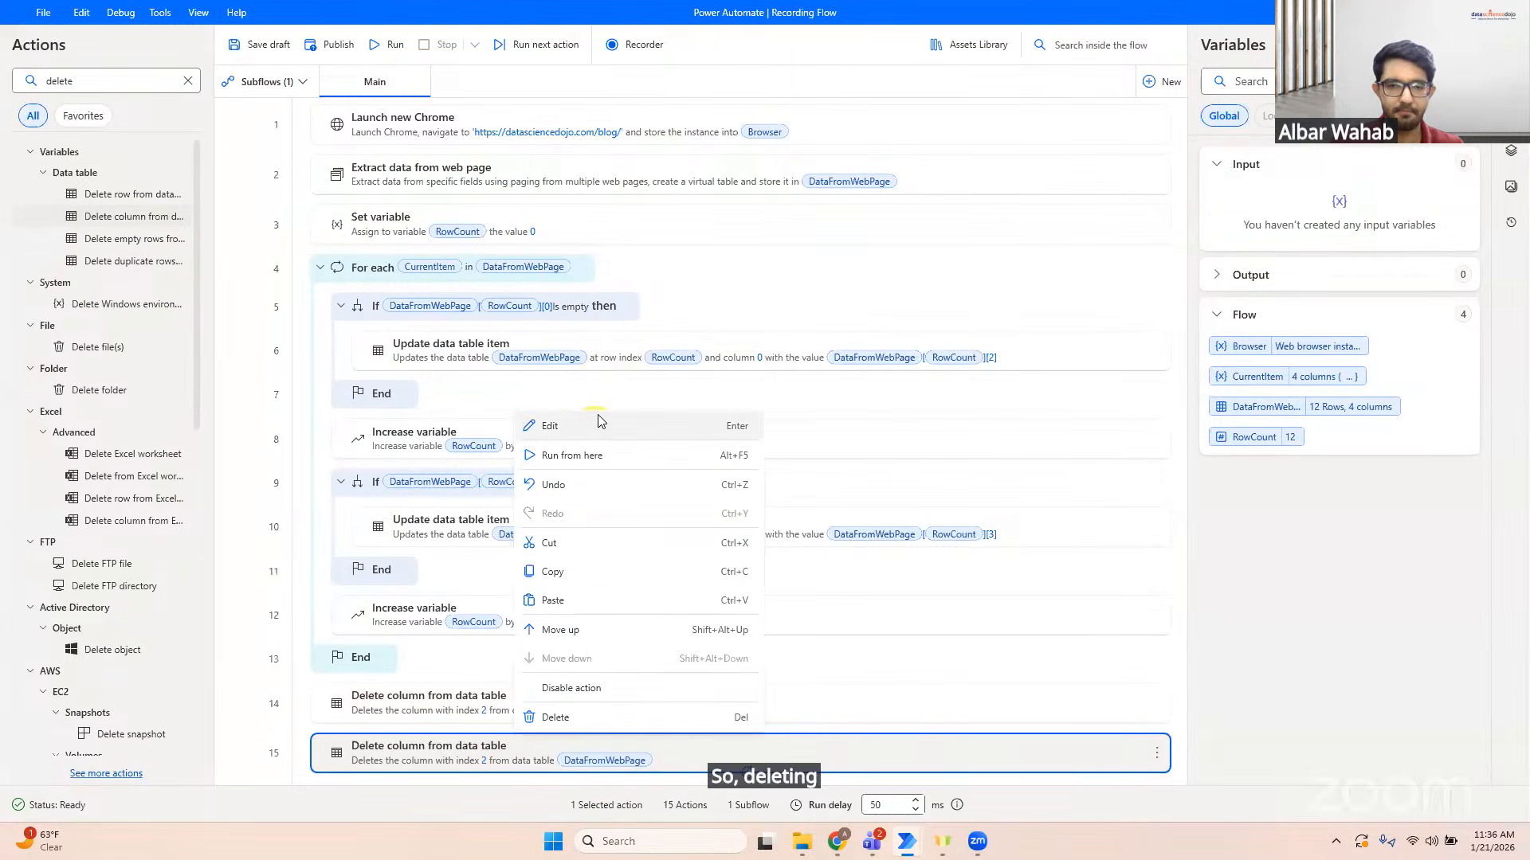
{"action": "left_click", "coordinate": [600, 422]}
{"action": "left_click", "coordinate": [687, 415]}
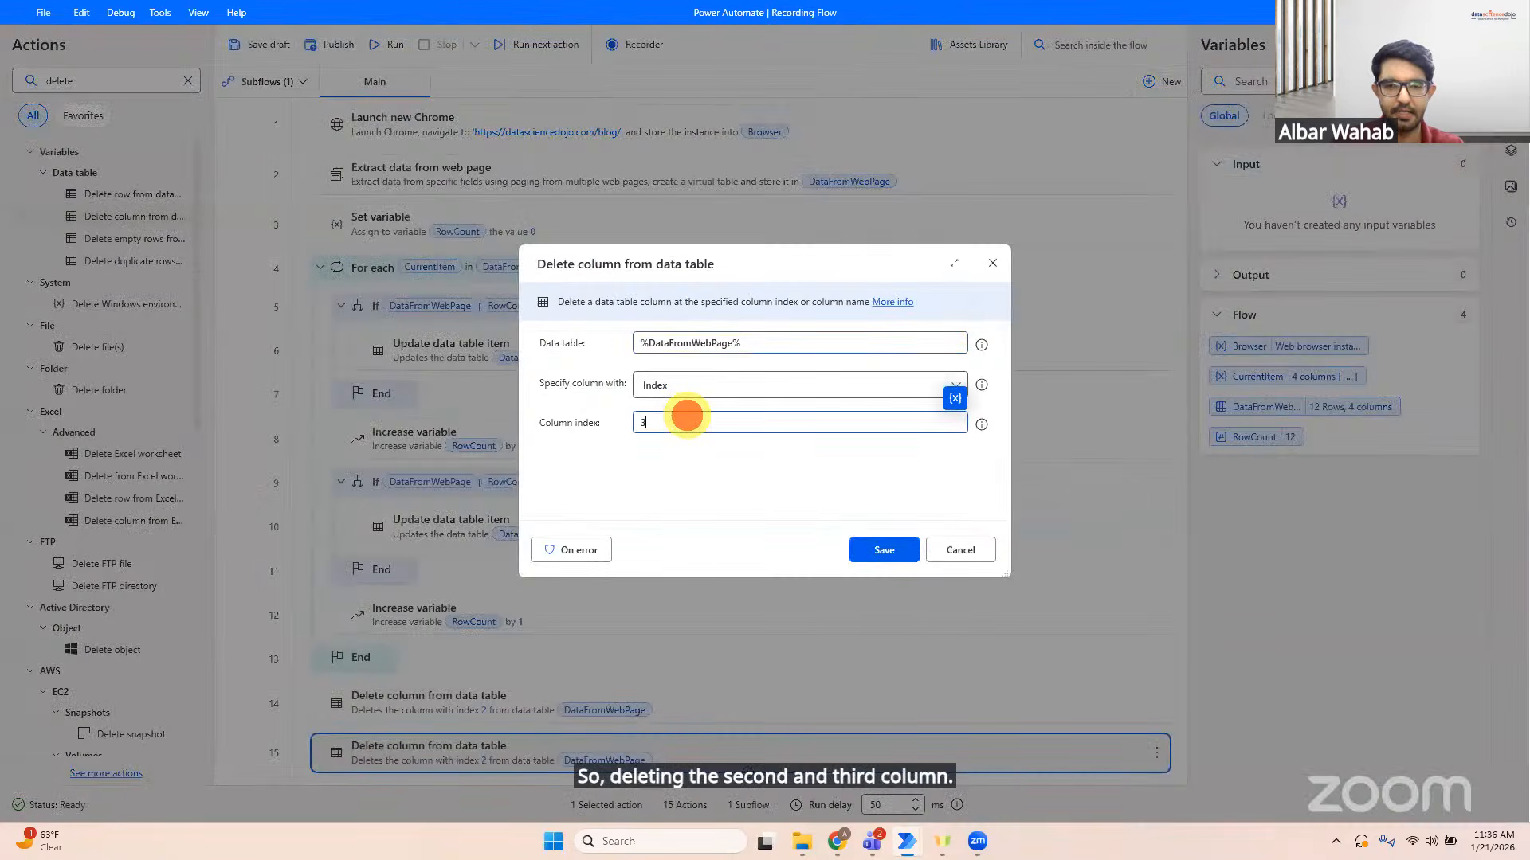
{"action": "type", "text": "3"}
{"action": "left_click", "coordinate": [884, 550]}
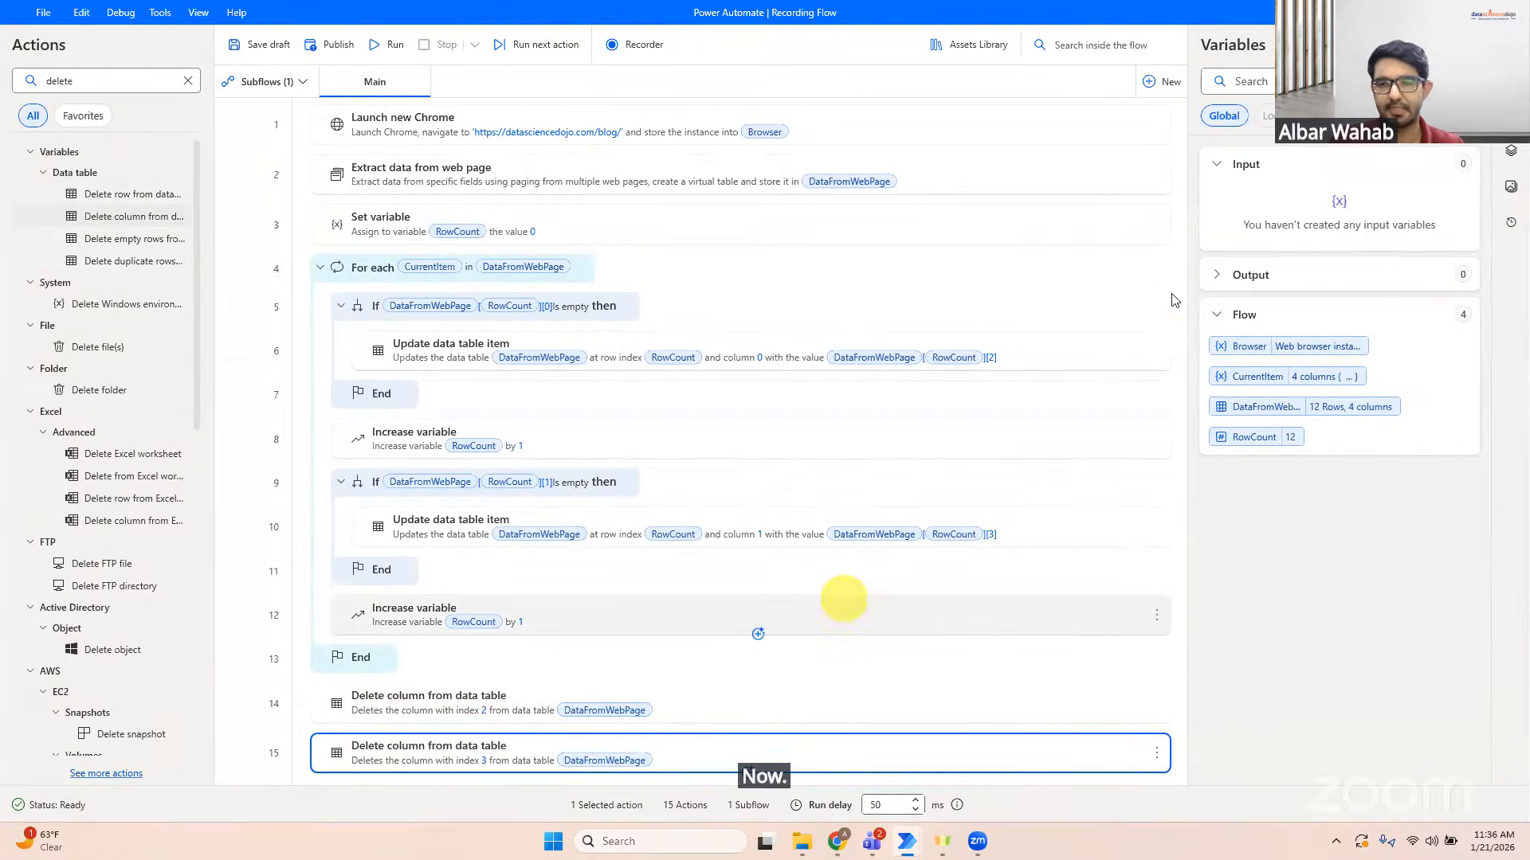
Step: Run the flow to test the column deletion and switch back to the Power Automate flow designer
{"action": "left_click", "coordinate": [386, 44]}
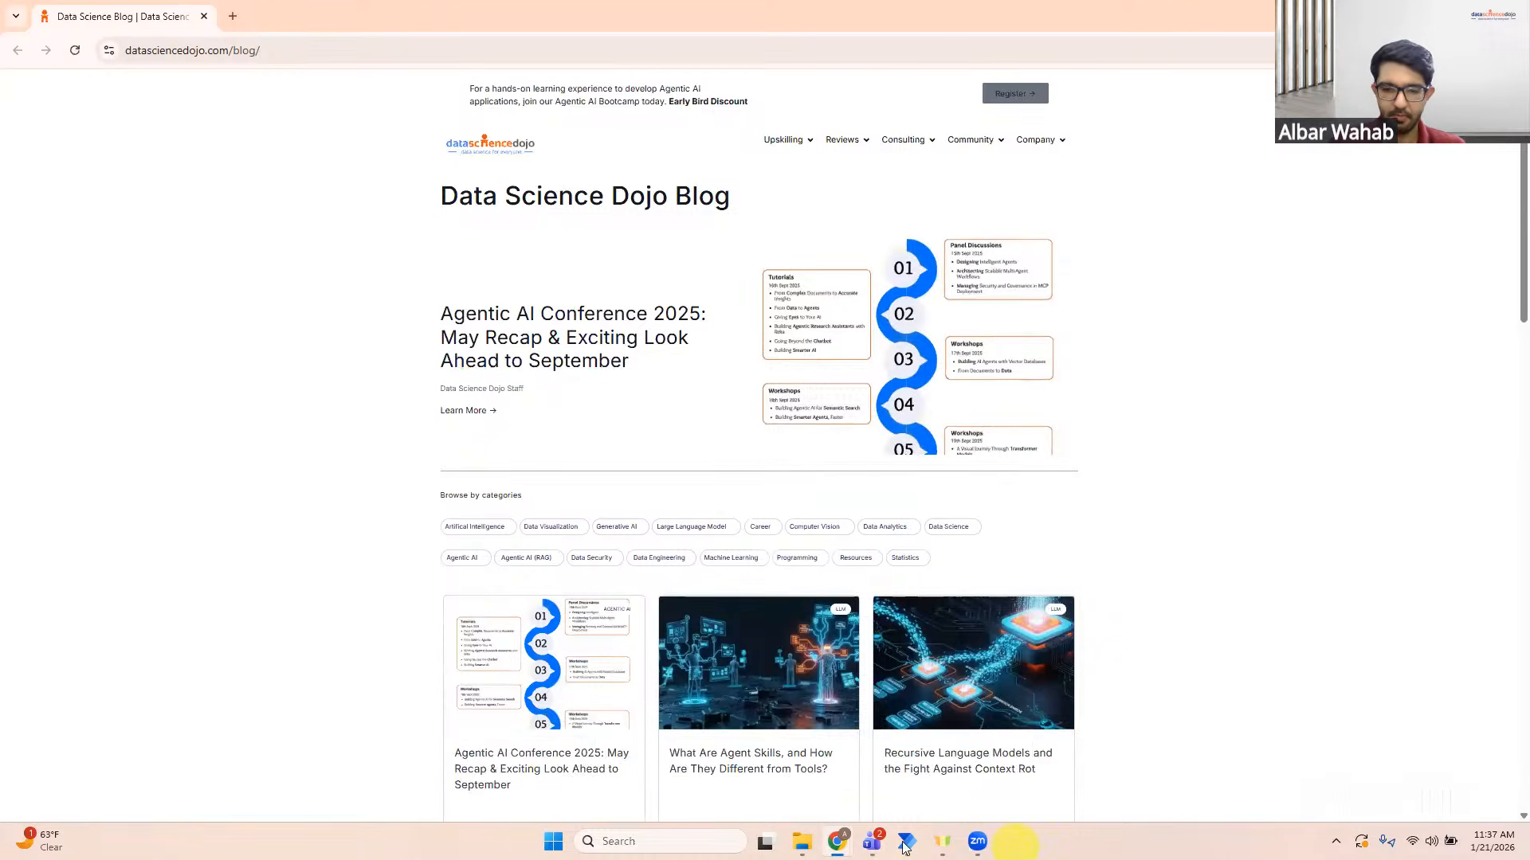
{"action": "mouse_move", "coordinate": [906, 846]}
{"action": "left_click", "coordinate": [1130, 752]}
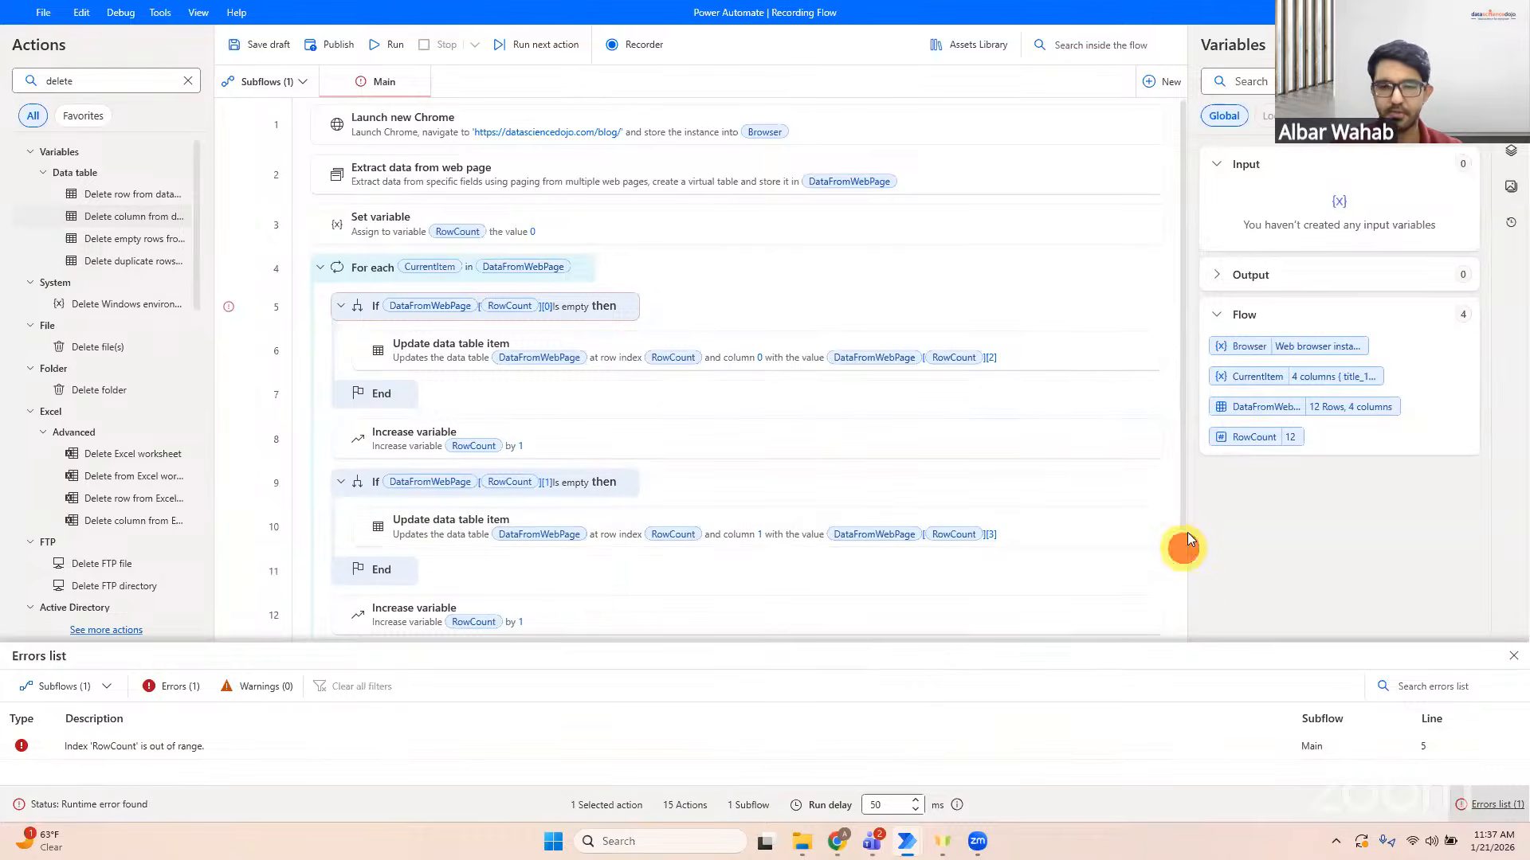
Step: Set the column index of the second Delete column from data table action to 2 and save it
{"action": "scroll", "coordinate": [1184, 552], "scroll_direction": "down", "scroll_amount": 2}
{"action": "left_click", "coordinate": [656, 607]}
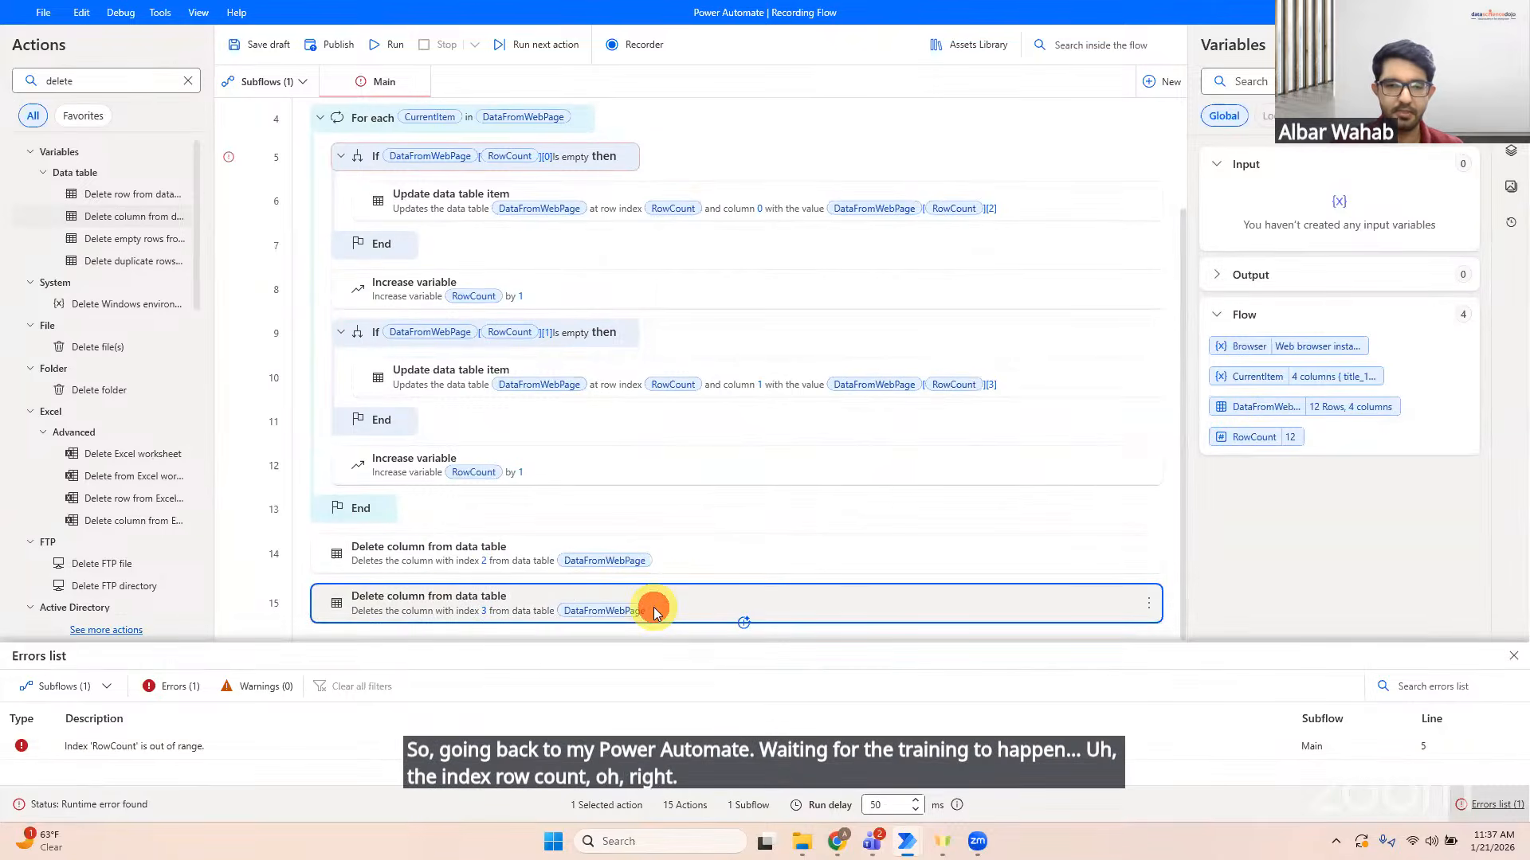
{"action": "right_click", "coordinate": [656, 607]}
{"action": "left_click", "coordinate": [711, 296]}
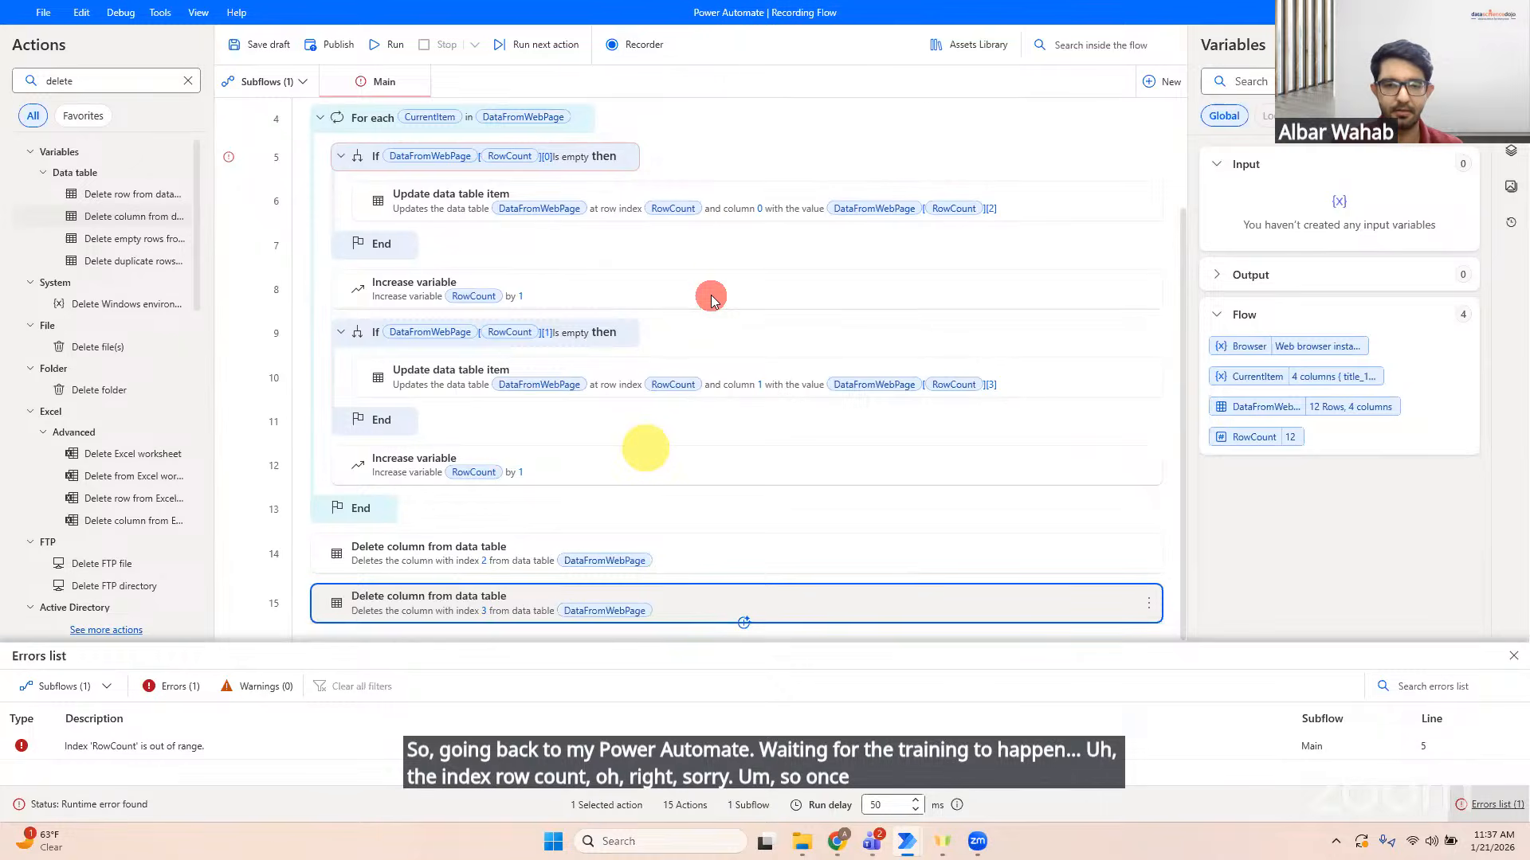
{"action": "left_click", "coordinate": [670, 417]}
{"action": "key", "text": "BackSpace"}
{"action": "type", "text": "2"}
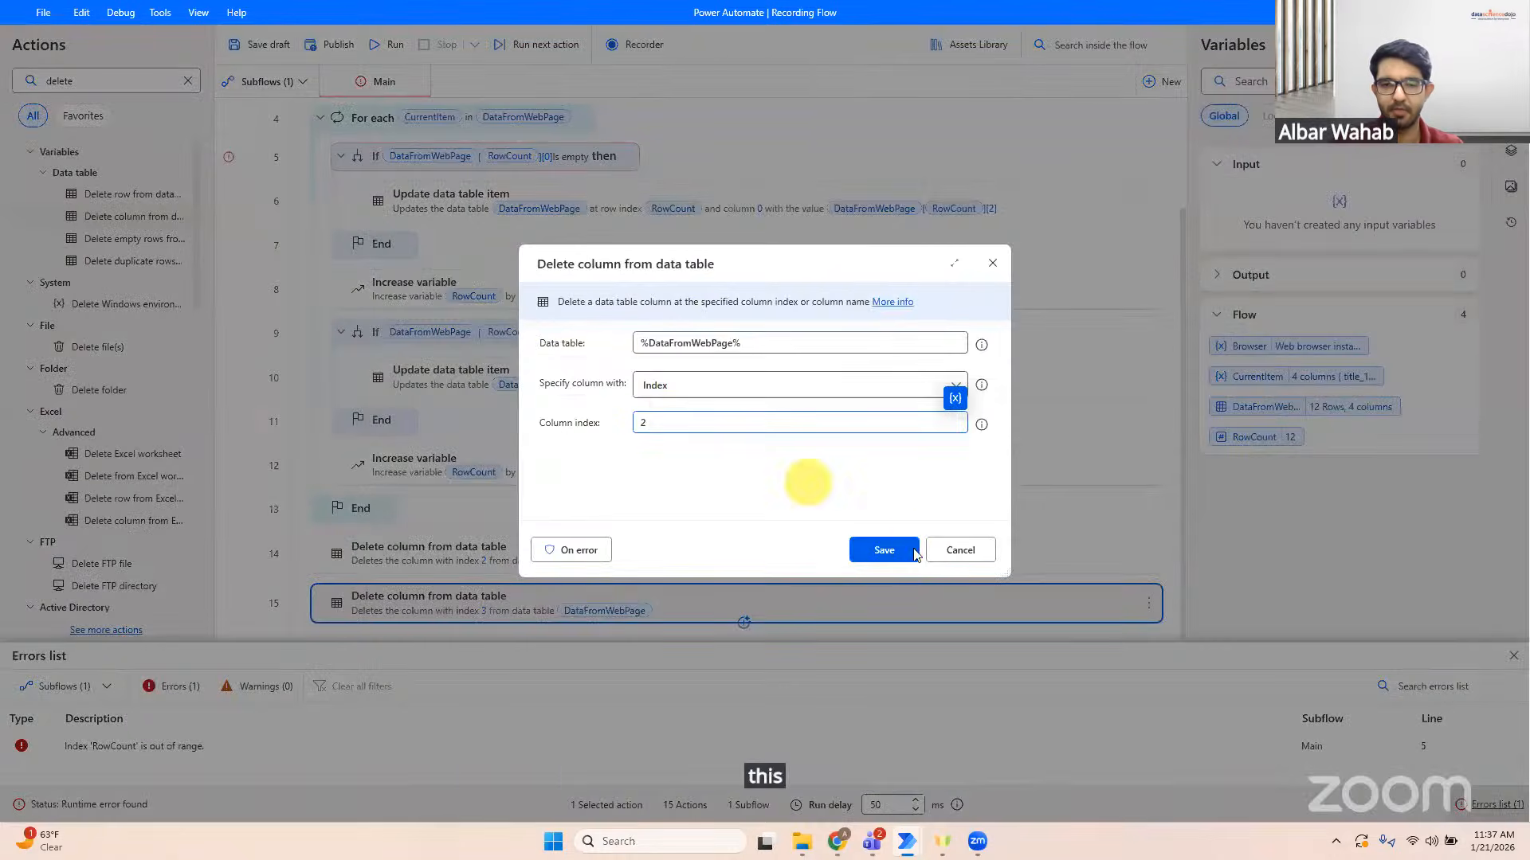
{"action": "left_click", "coordinate": [911, 552]}
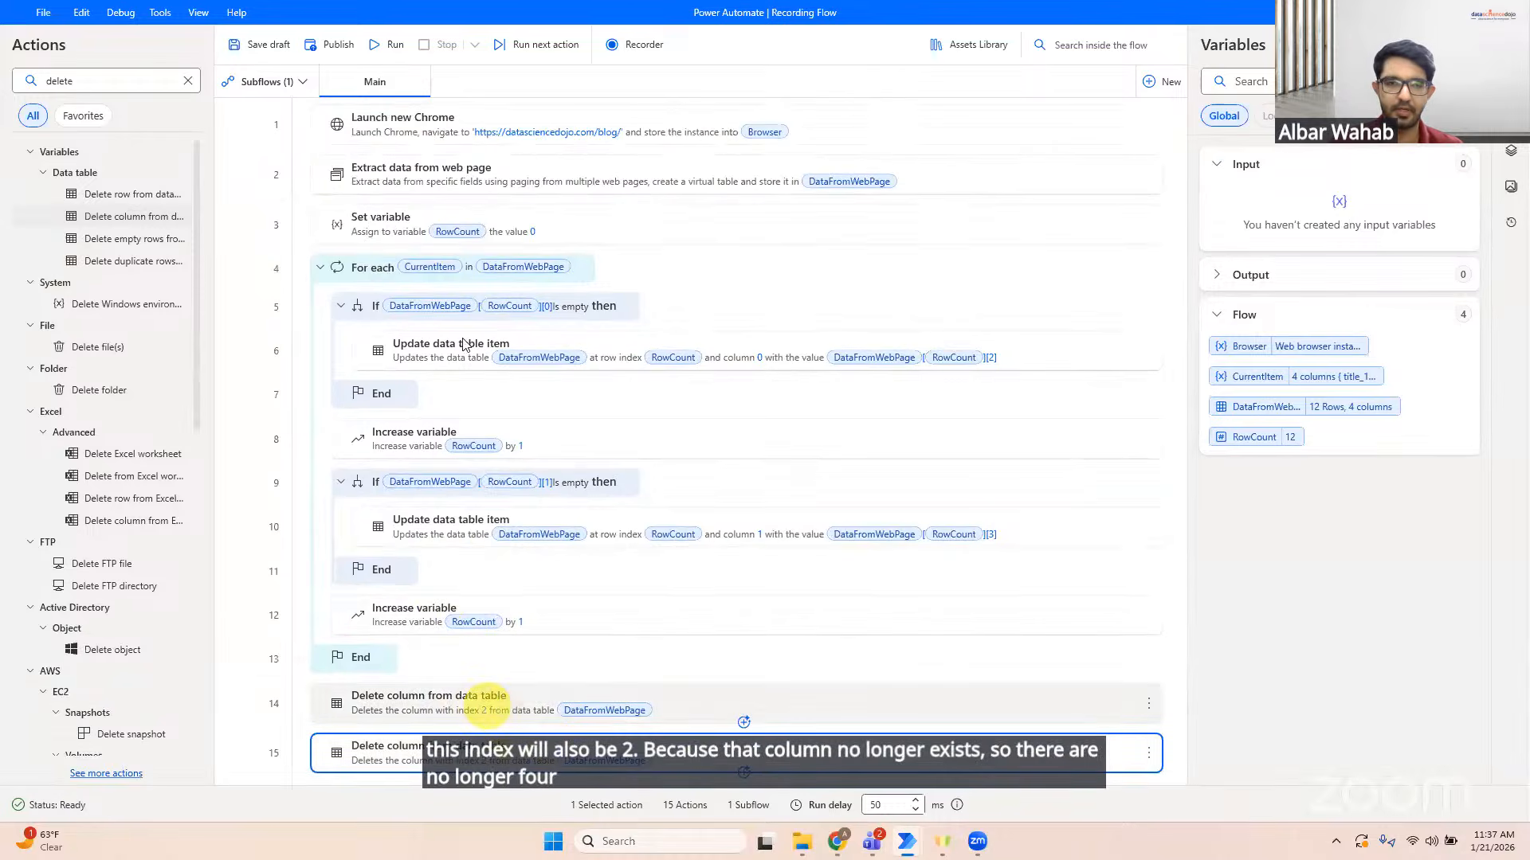
Step: Run the flow again and return from the browser to the Power Automate flow designer
{"action": "left_click", "coordinate": [385, 53]}
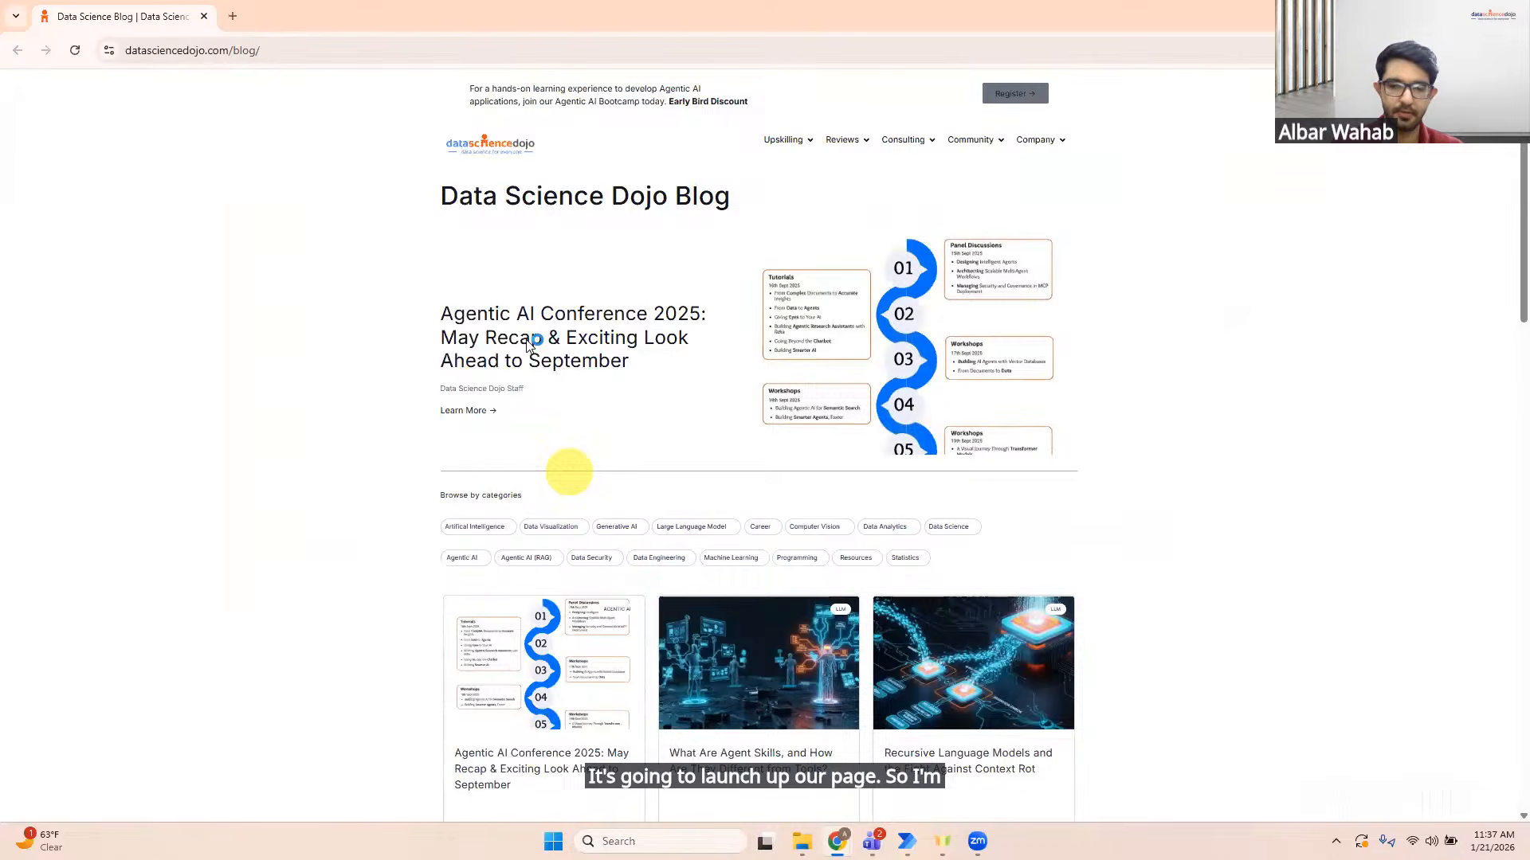
{"action": "mouse_move", "coordinate": [905, 833]}
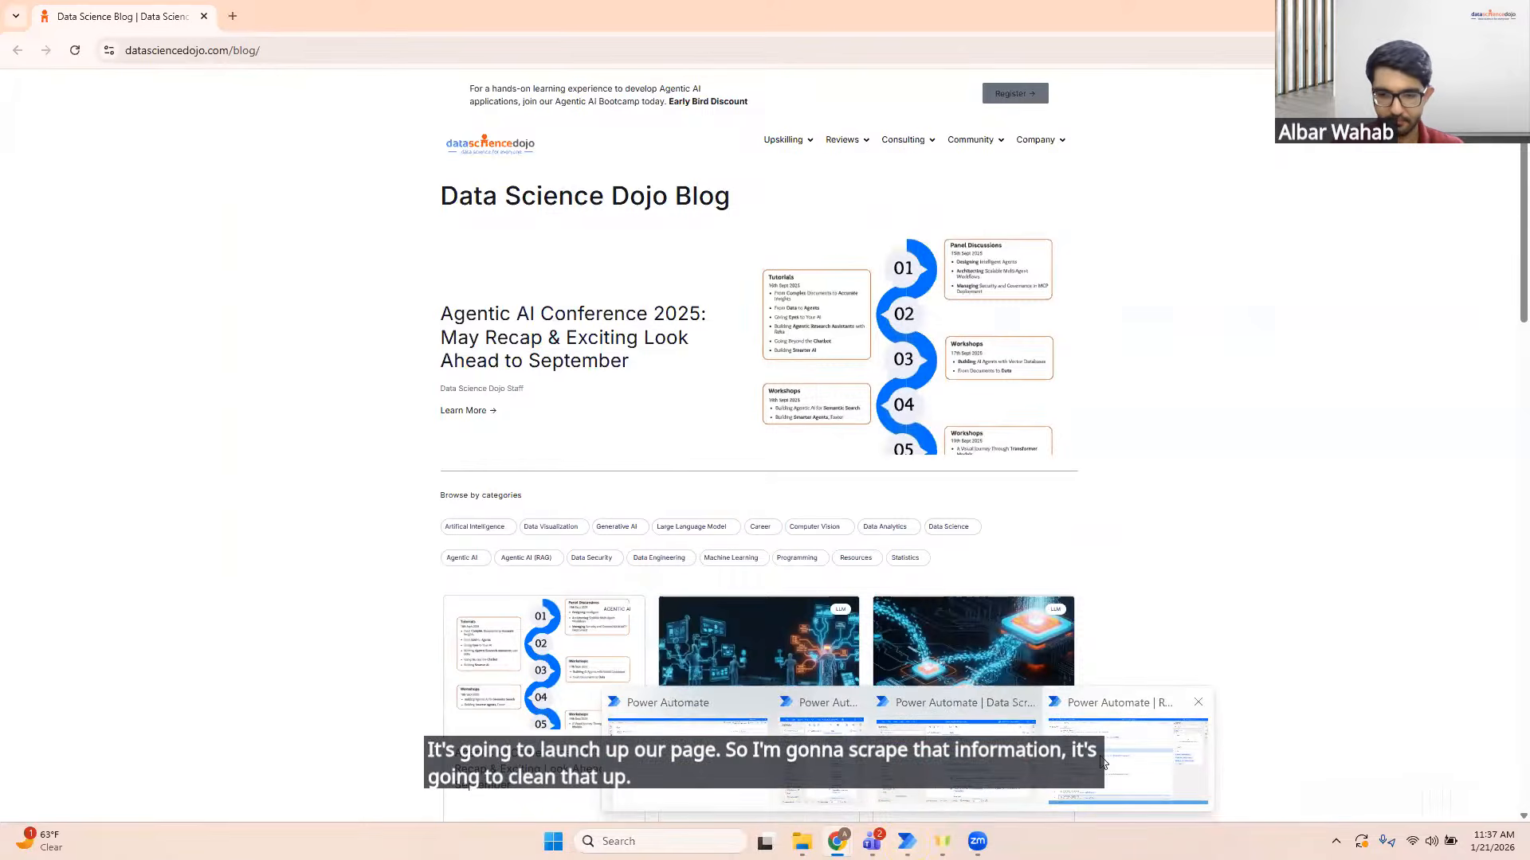
{"action": "left_click", "coordinate": [1102, 762]}
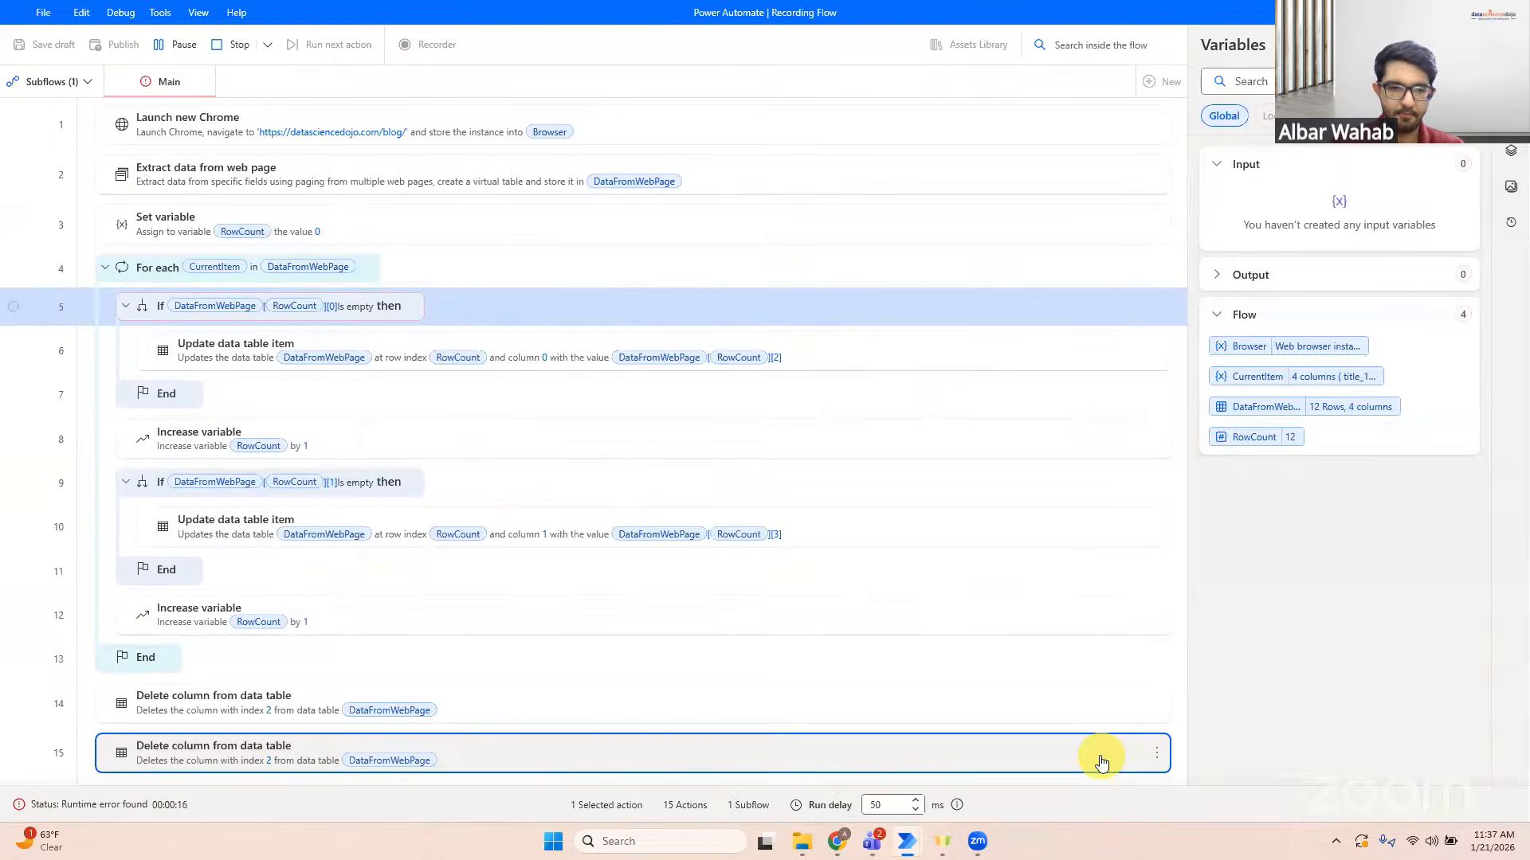
Step: Go from the listed runtime error to the action that causes it and review the loop's actions
{"action": "left_click", "coordinate": [1184, 588]}
{"action": "left_click_drag", "start_coordinate": [1184, 583], "coordinate": [1183, 616]}
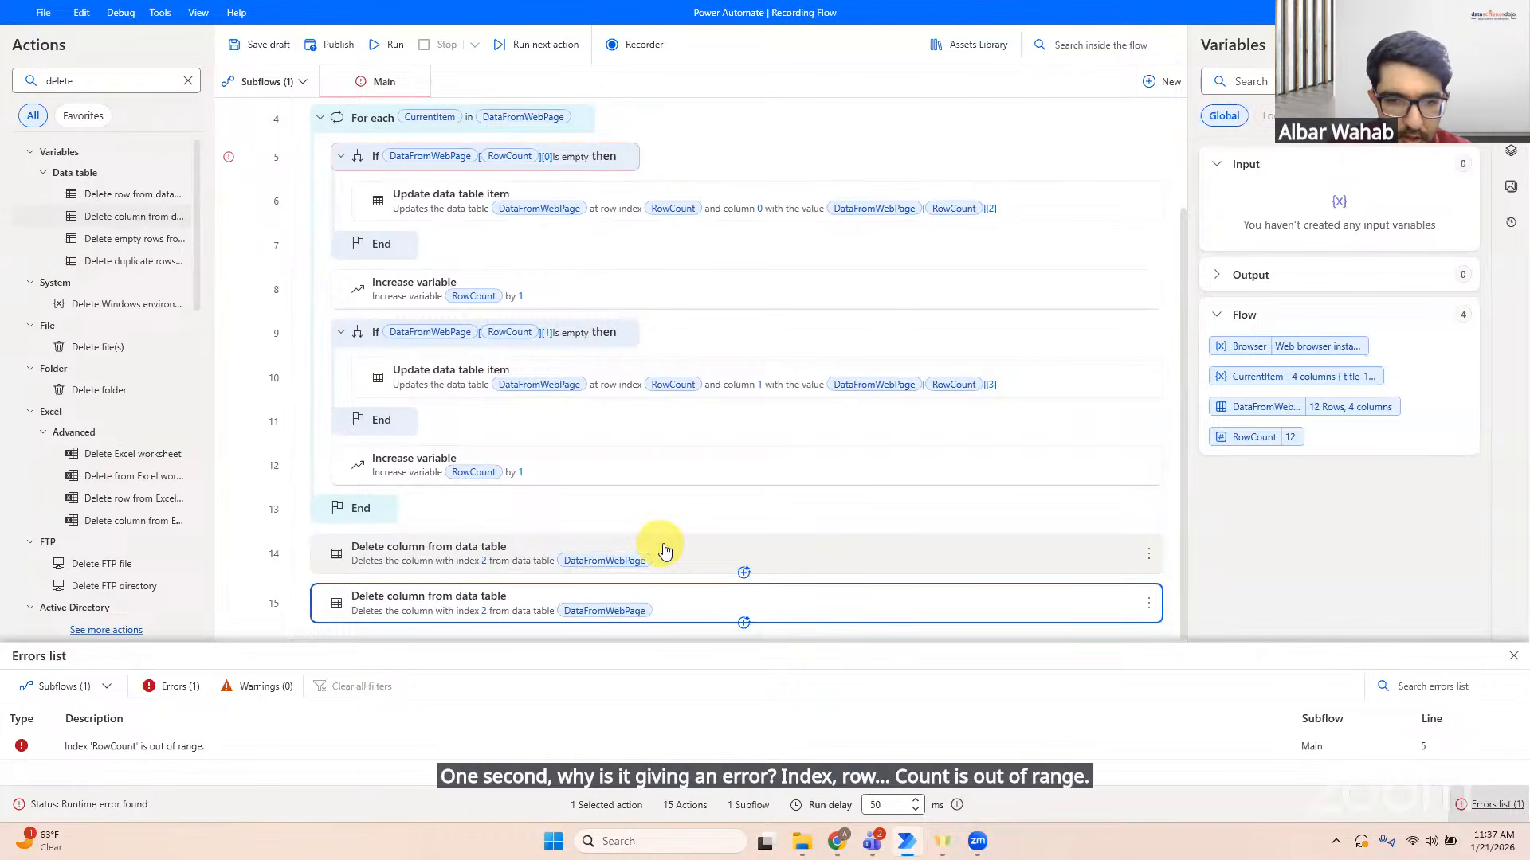
{"action": "left_click", "coordinate": [1268, 752]}
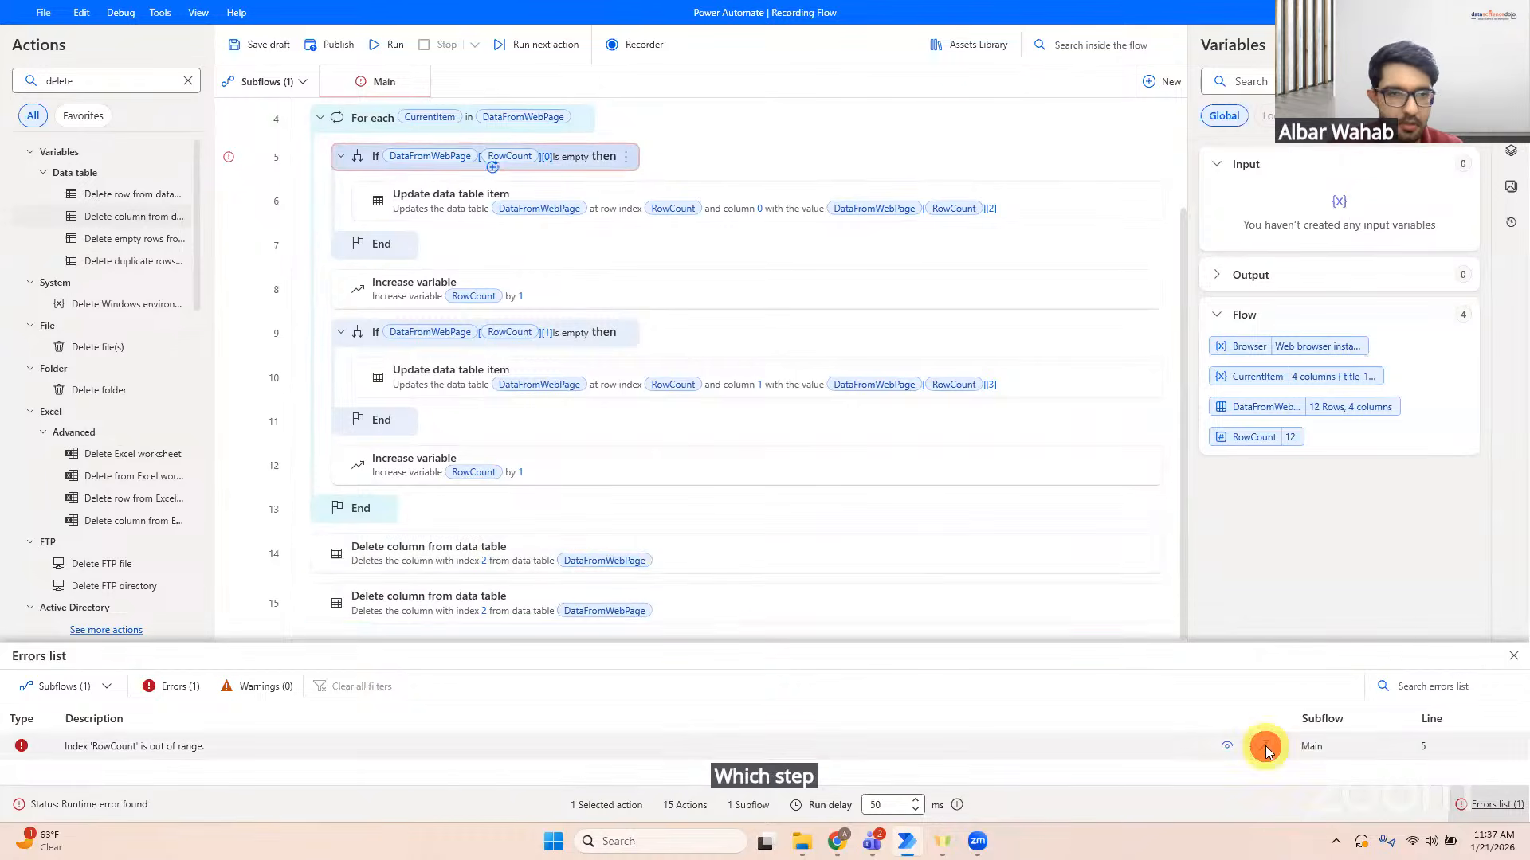
{"action": "right_click", "coordinate": [573, 167]}
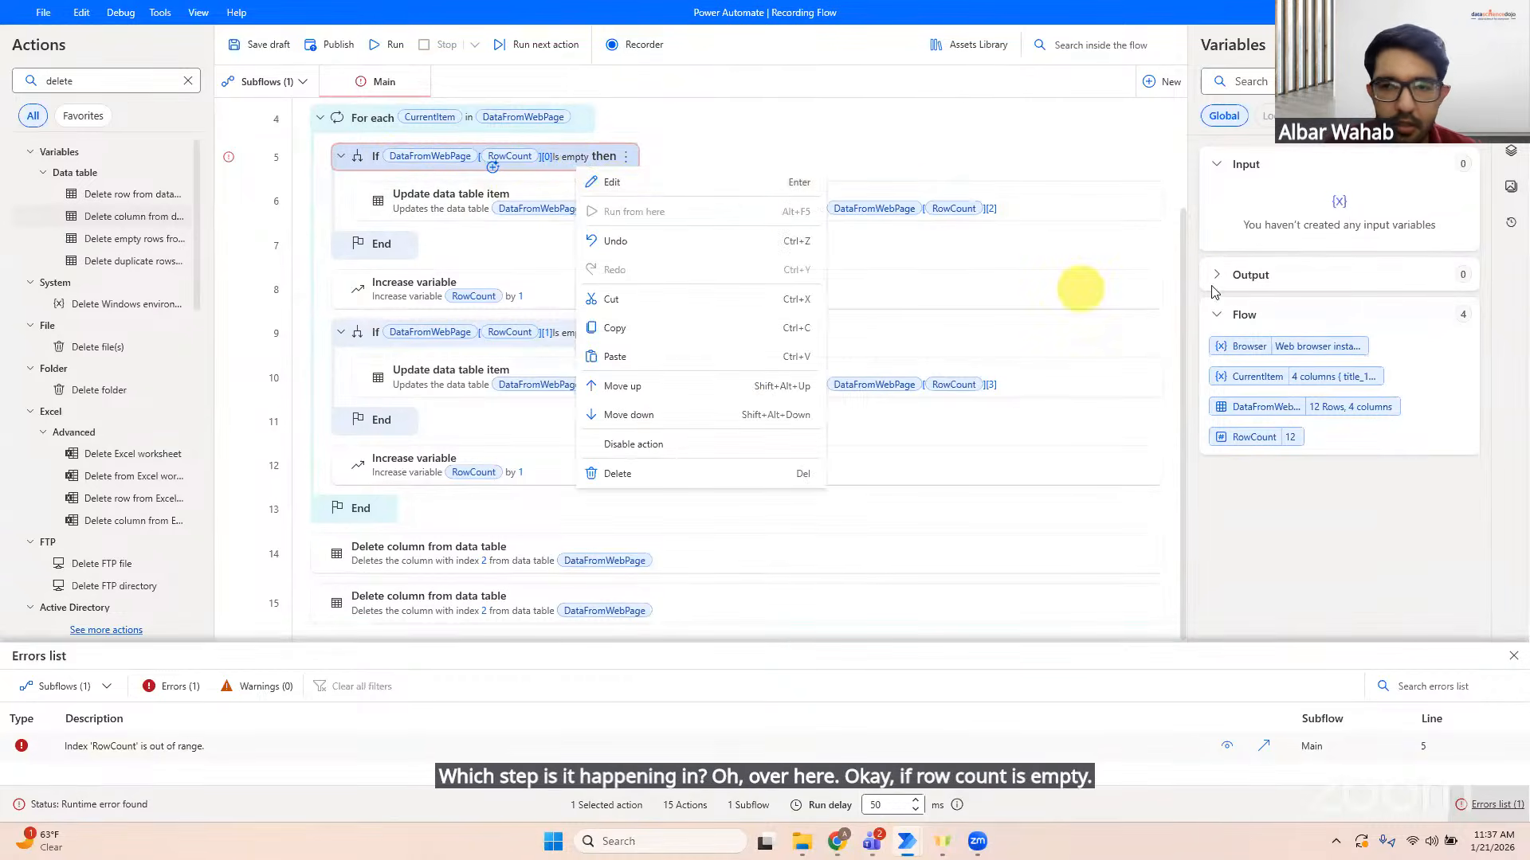
{"action": "left_click_drag", "start_coordinate": [1187, 288], "coordinate": [1180, 293]}
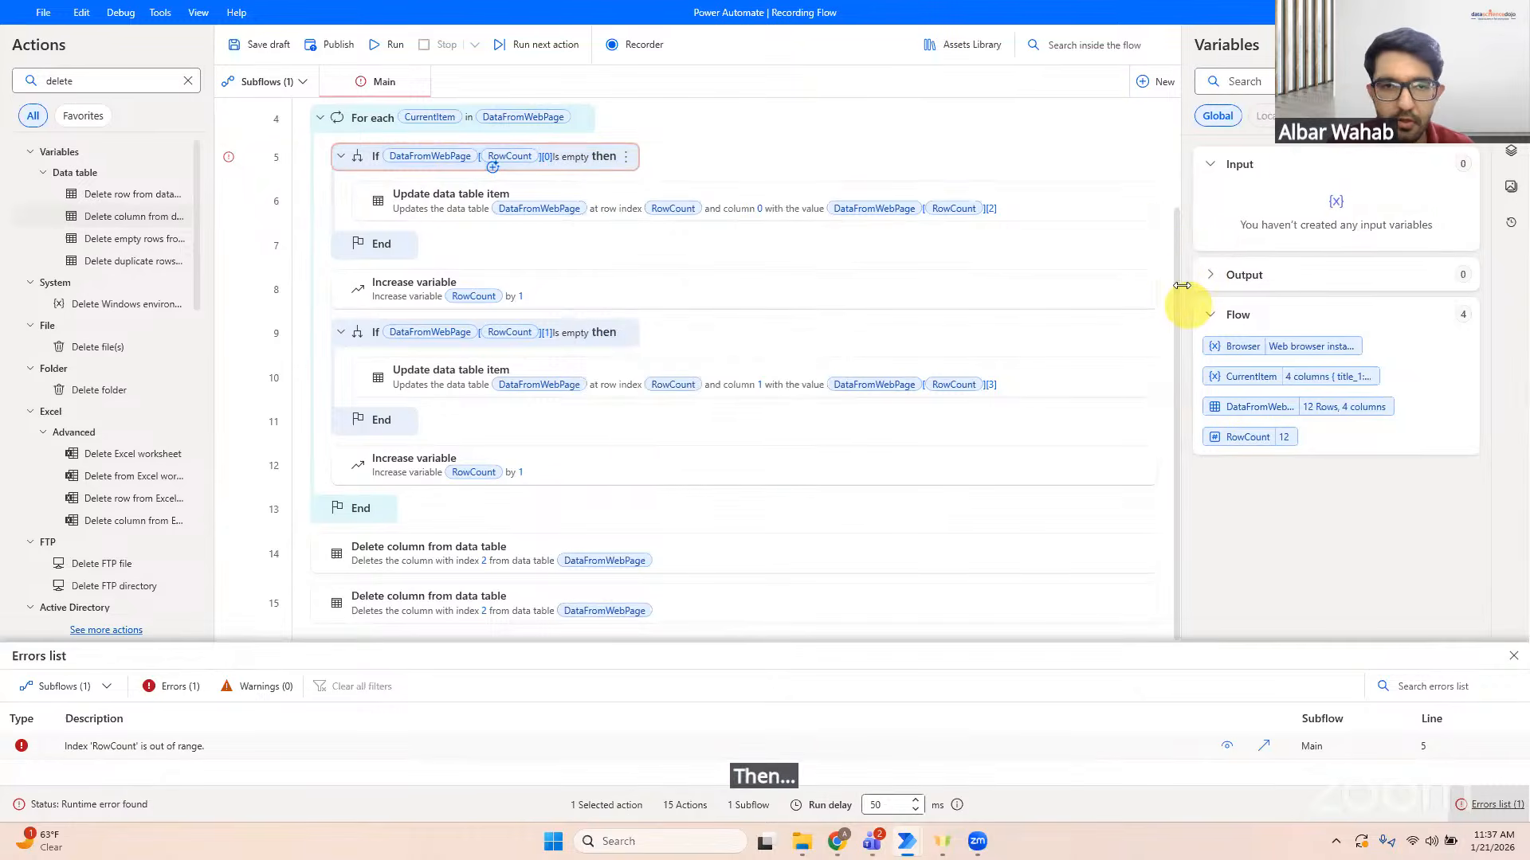
{"action": "scroll", "coordinate": [1171, 271], "scroll_direction": "up", "scroll_amount": 3}
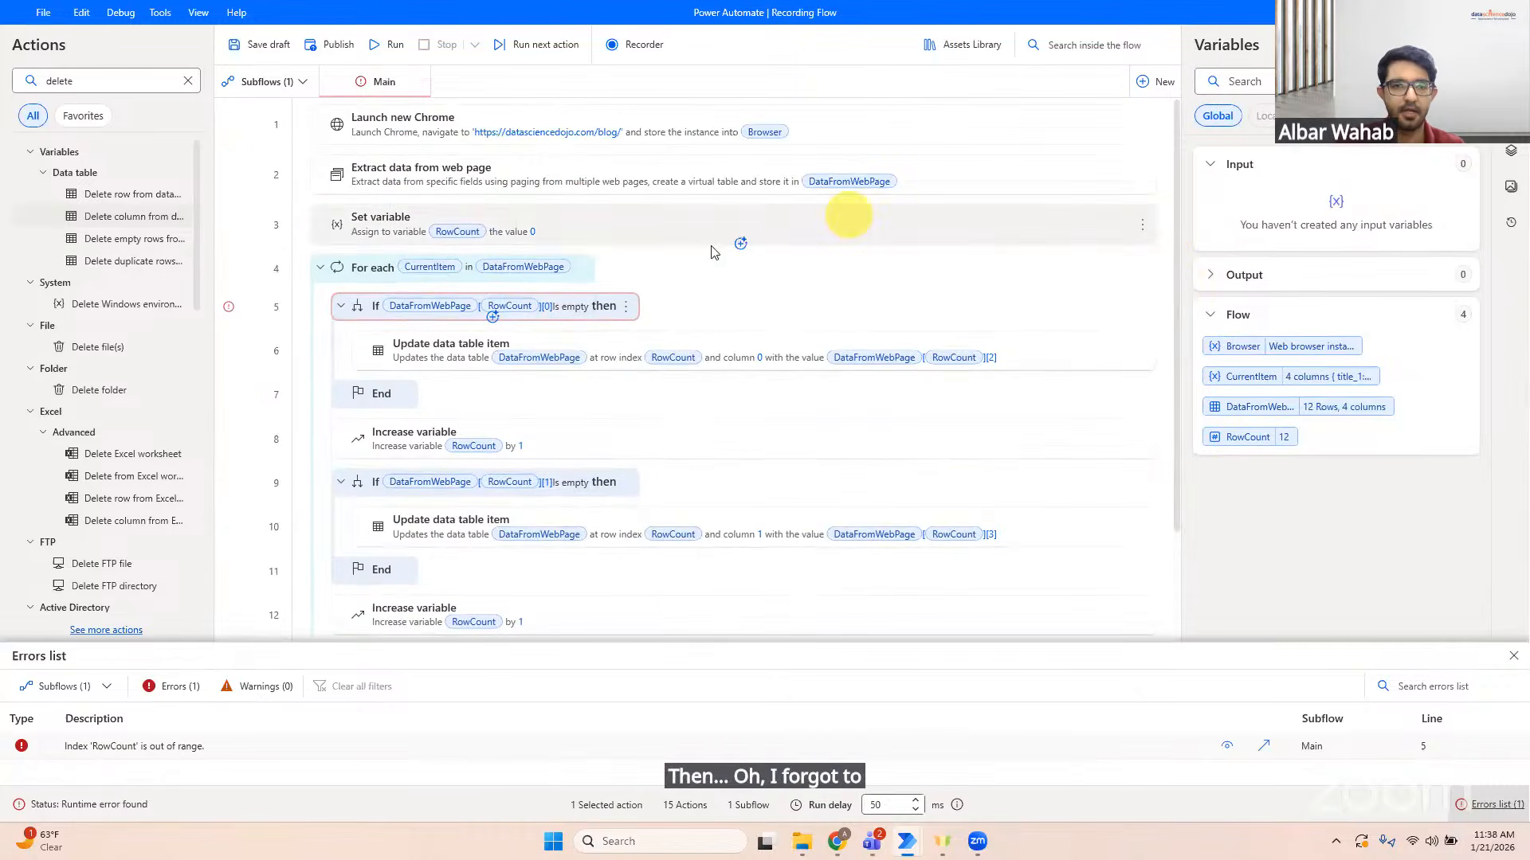
Step: Find the loop actions and try adding a Loop condition between the Set variable action and the For each loop
{"action": "double_click", "coordinate": [107, 83]}
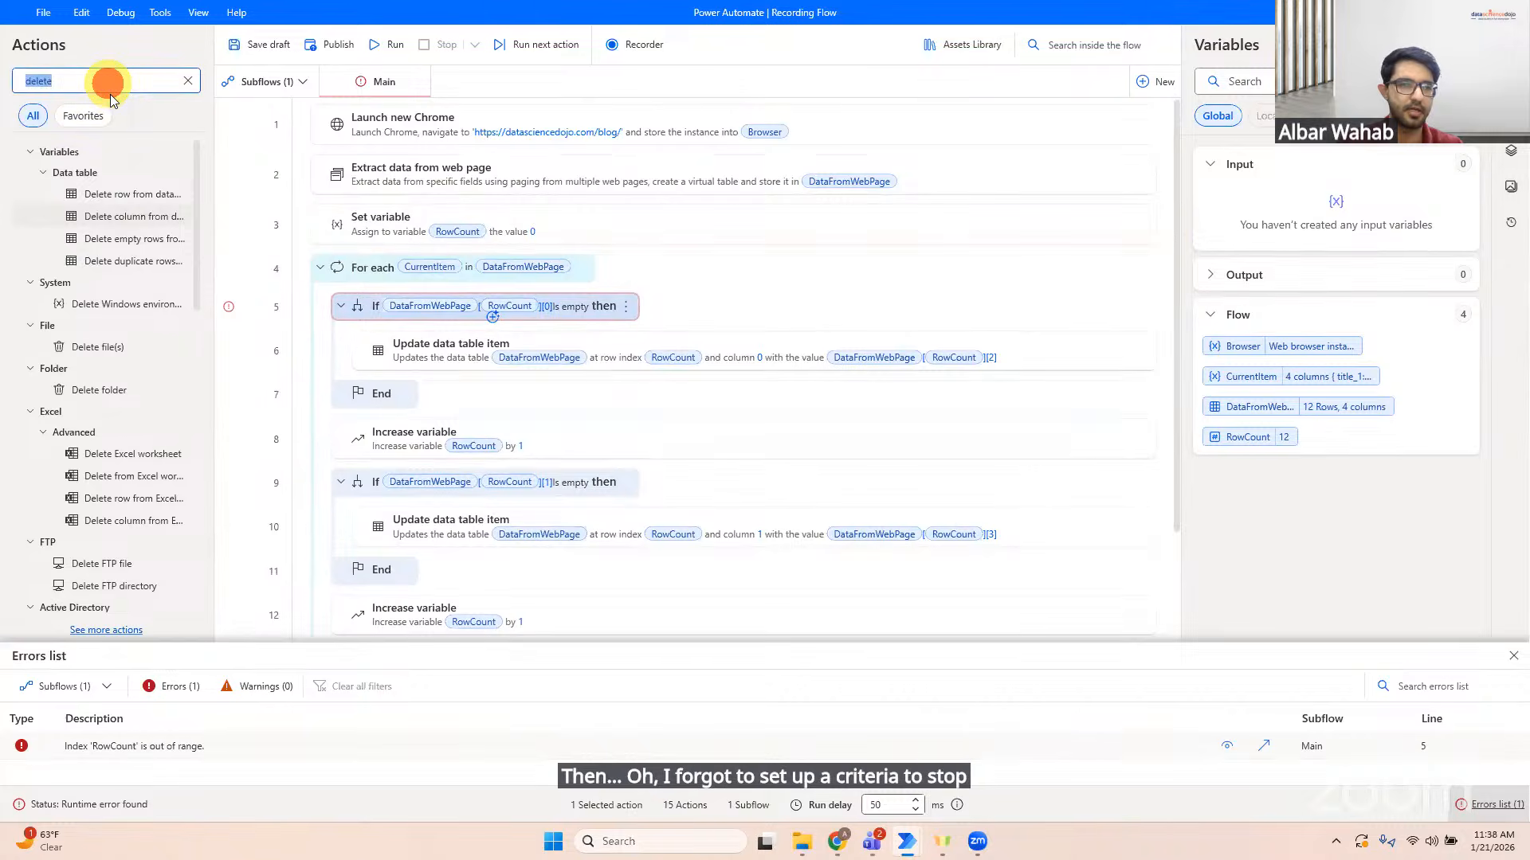
{"action": "key", "text": "BackSpace"}
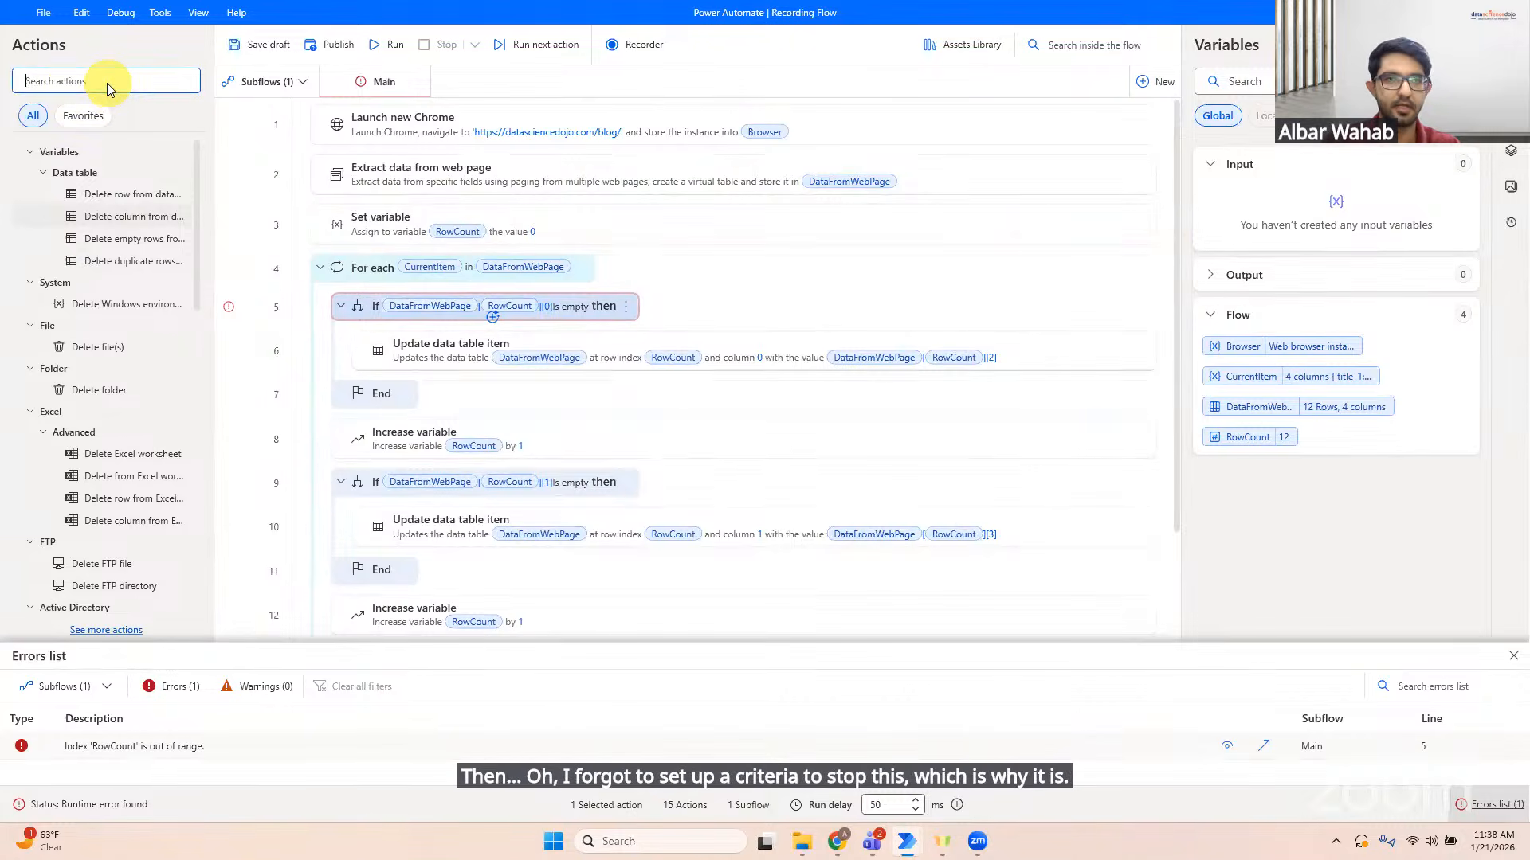
{"action": "type", "text": "for"}
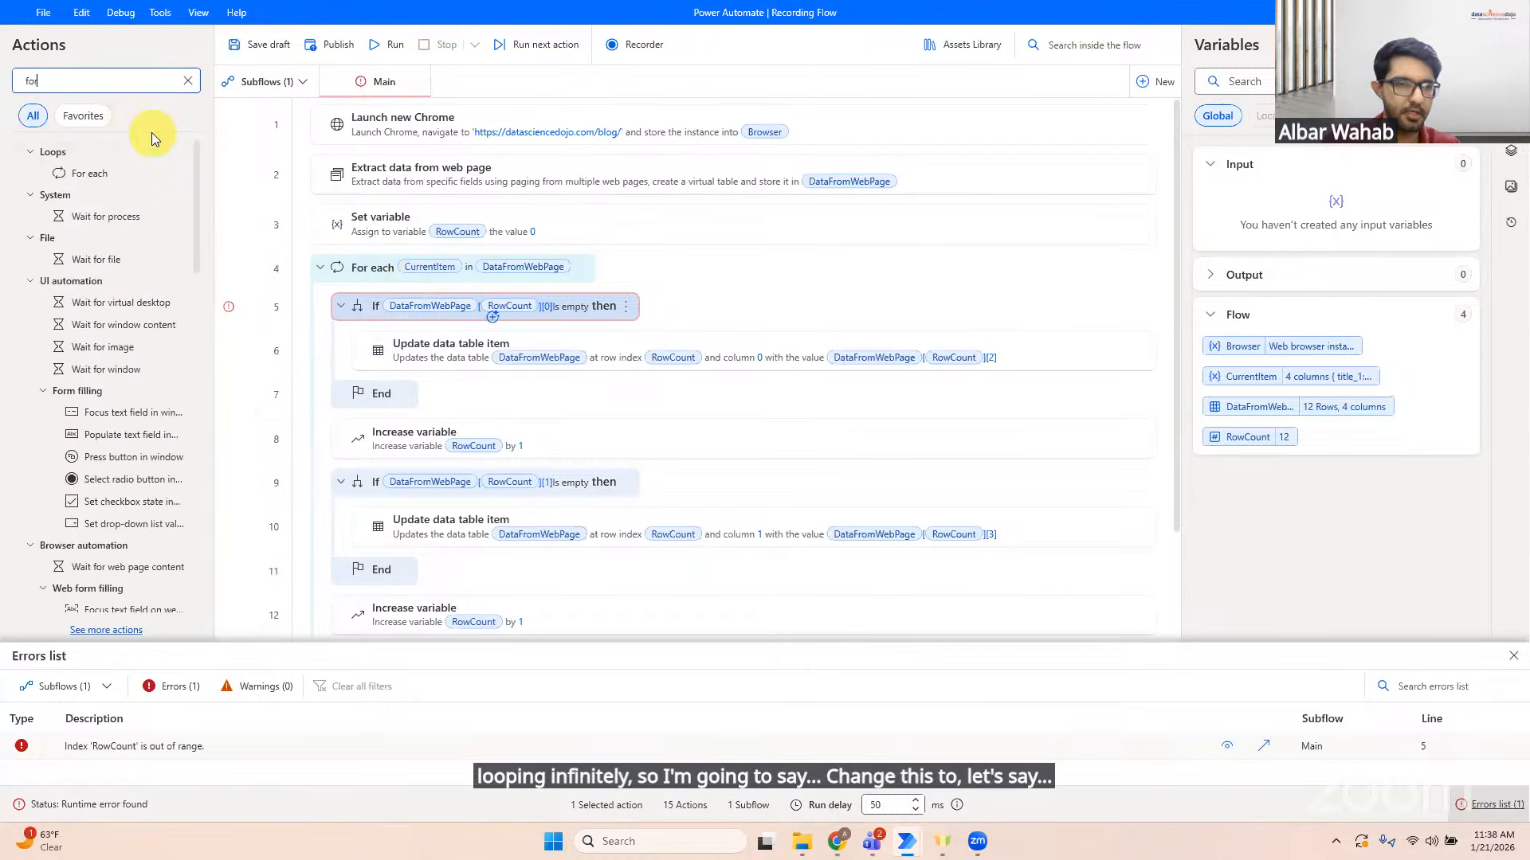
{"action": "key", "text": "BackSpace"}
{"action": "key", "text": "BackSpace"}
{"action": "key", "text": "BackSpace"}
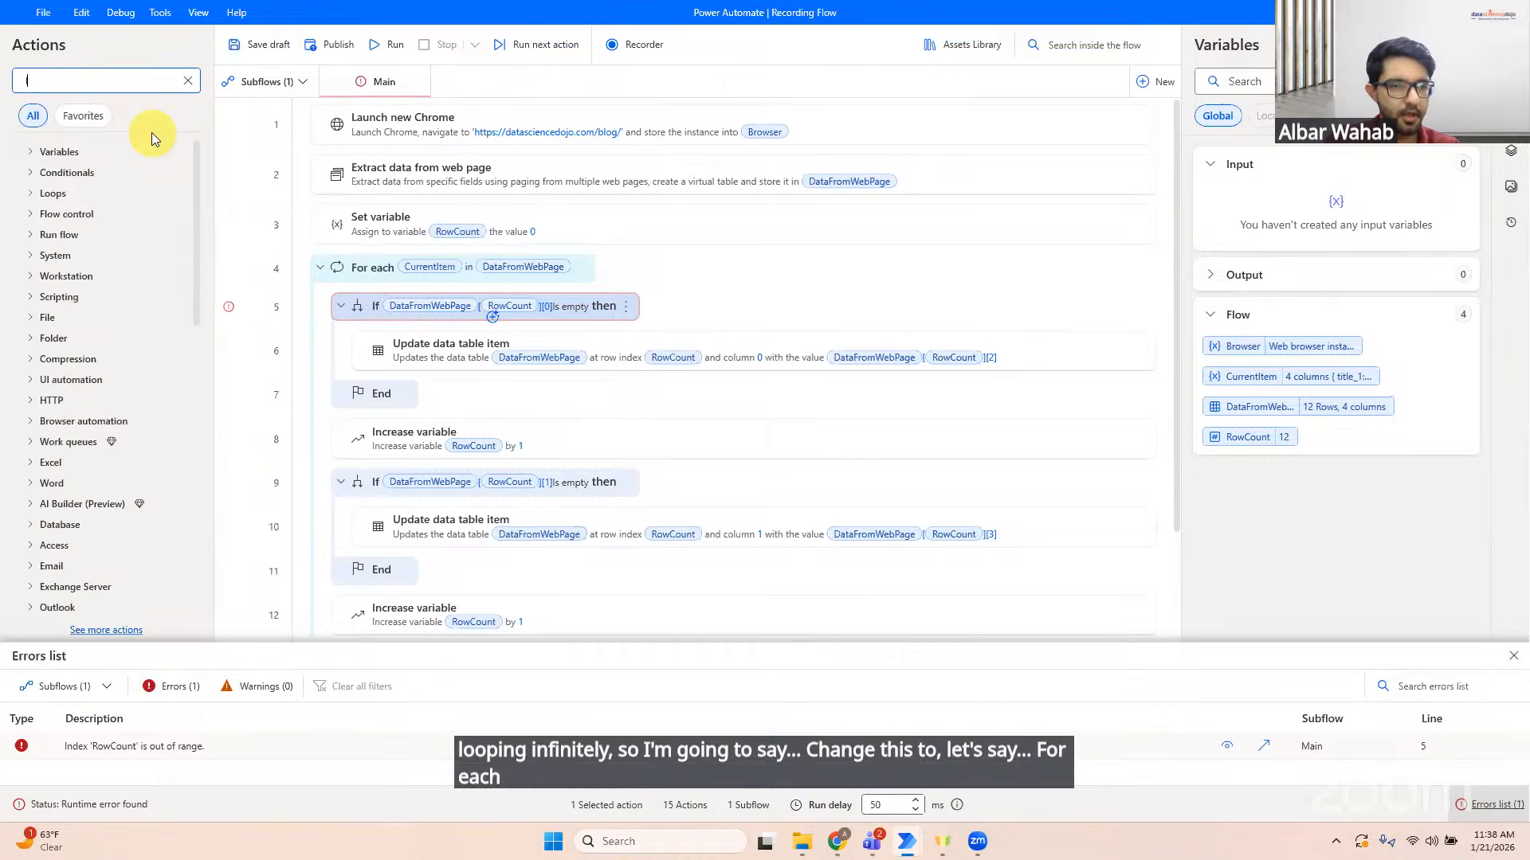
{"action": "type", "text": "loop"}
{"action": "left_click", "coordinate": [30, 152]}
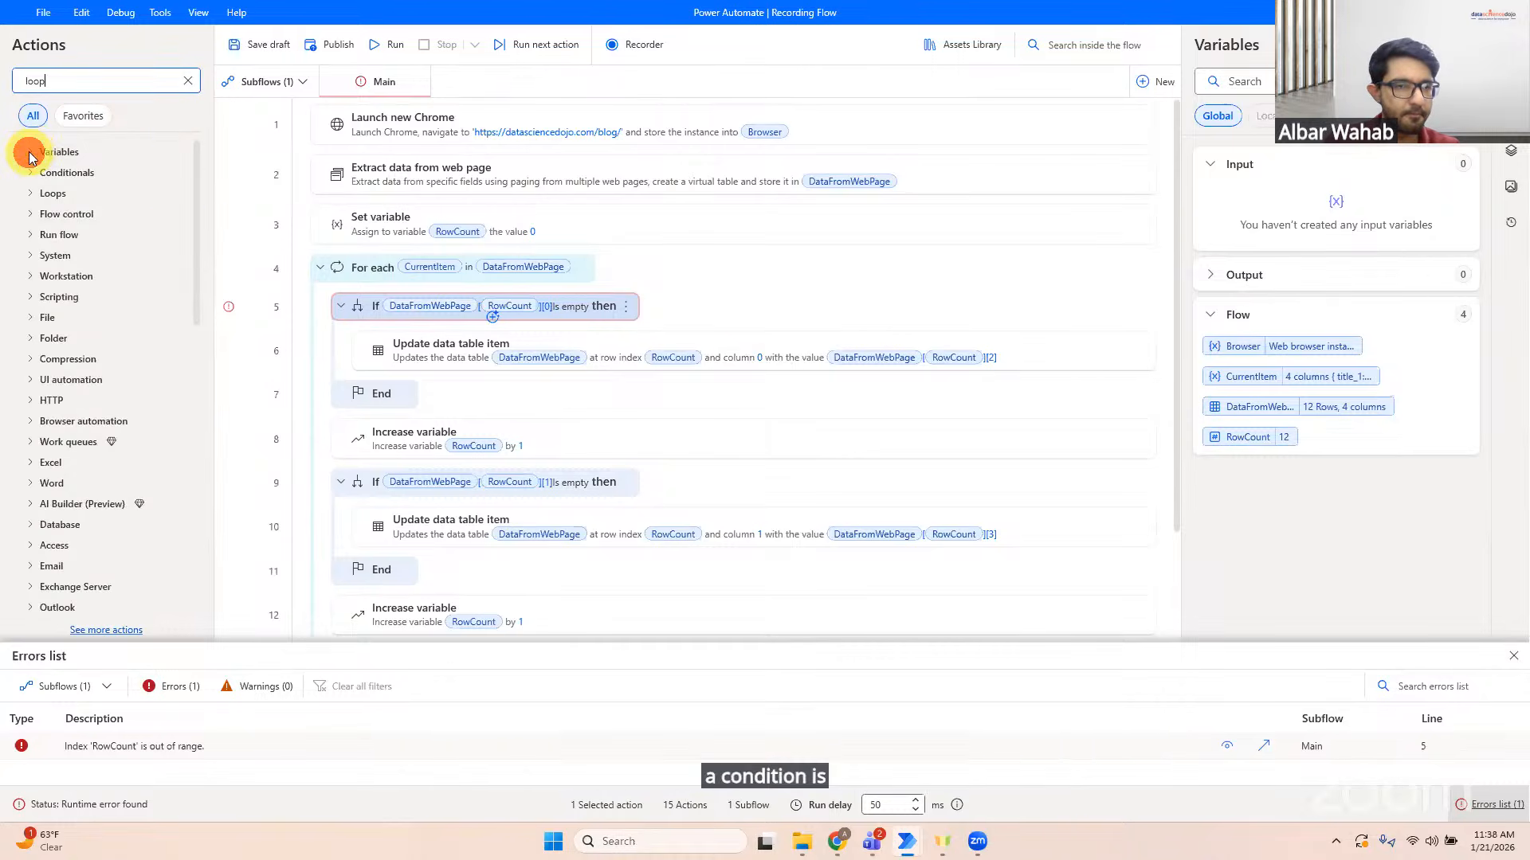
{"action": "left_click", "coordinate": [30, 152]}
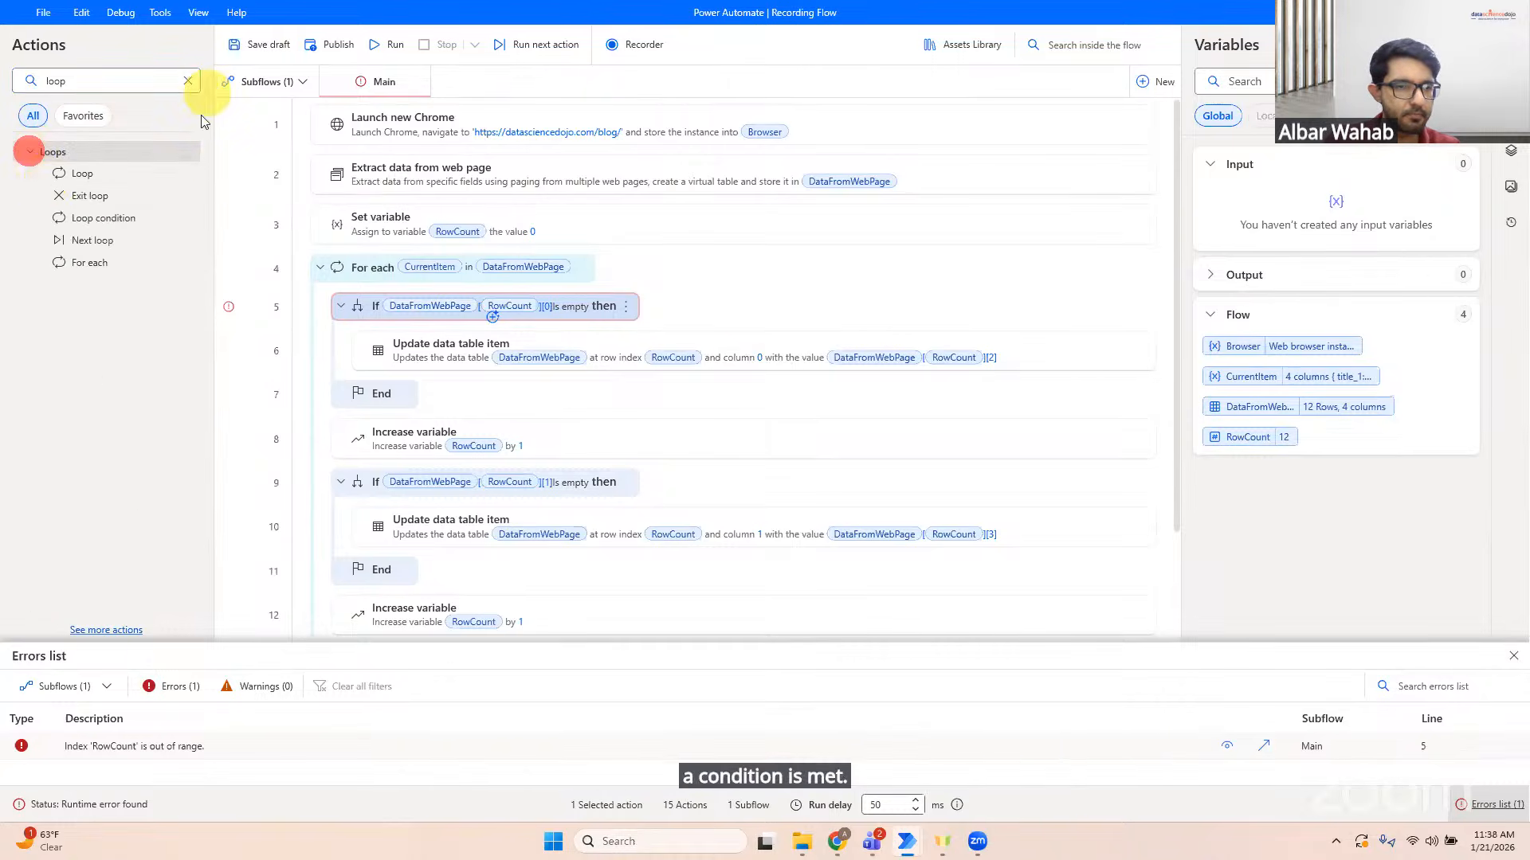
{"action": "left_click_drag", "start_coordinate": [113, 214], "coordinate": [463, 261]}
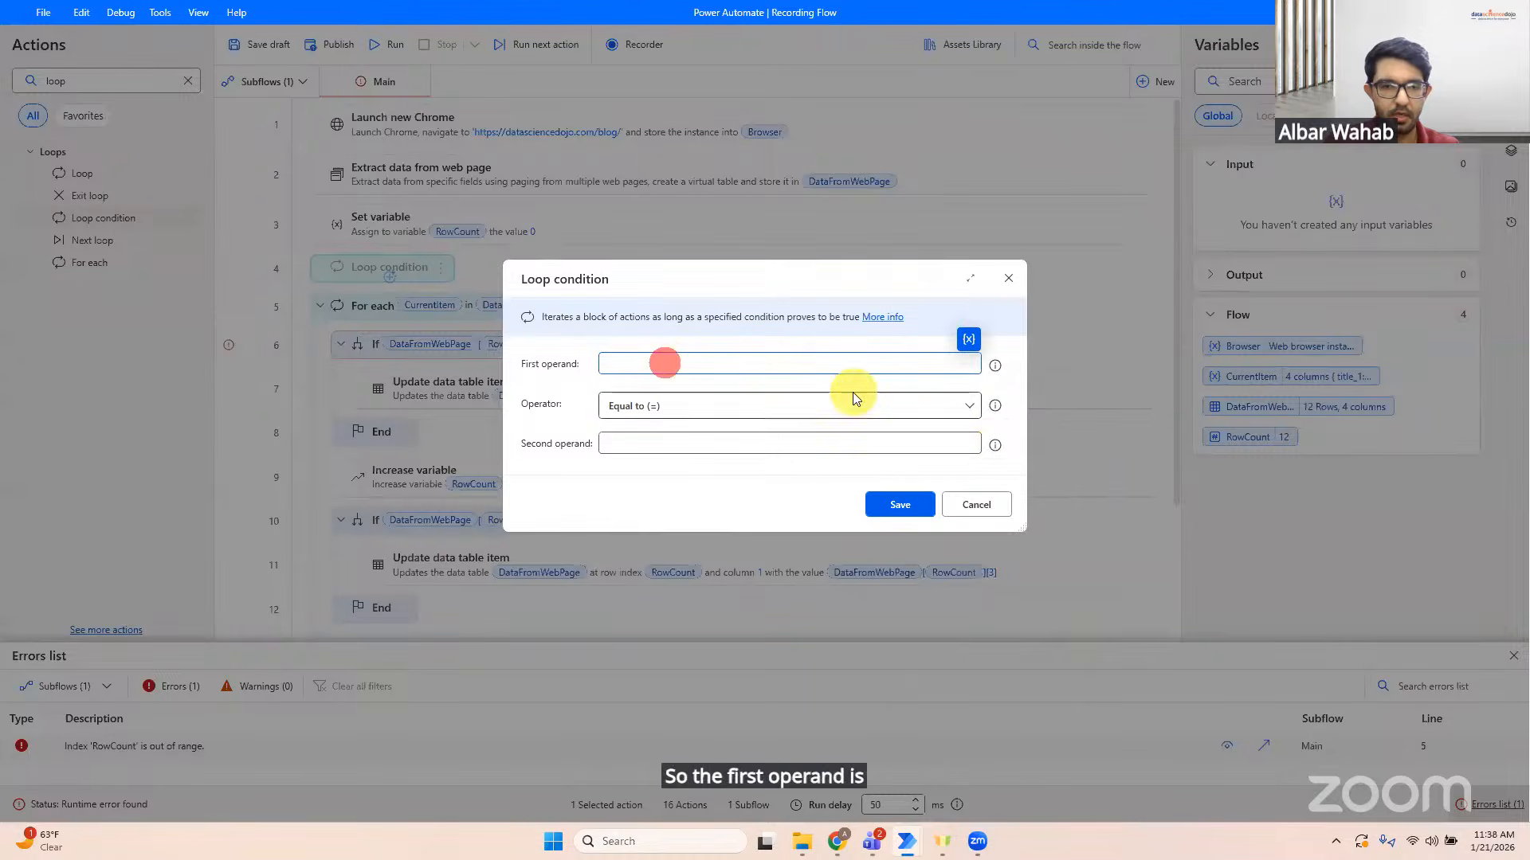
Step: Set the loop condition to RowCount less than (<) 12 and save it
{"action": "left_click_drag", "start_coordinate": [779, 274], "coordinate": [1016, 248]}
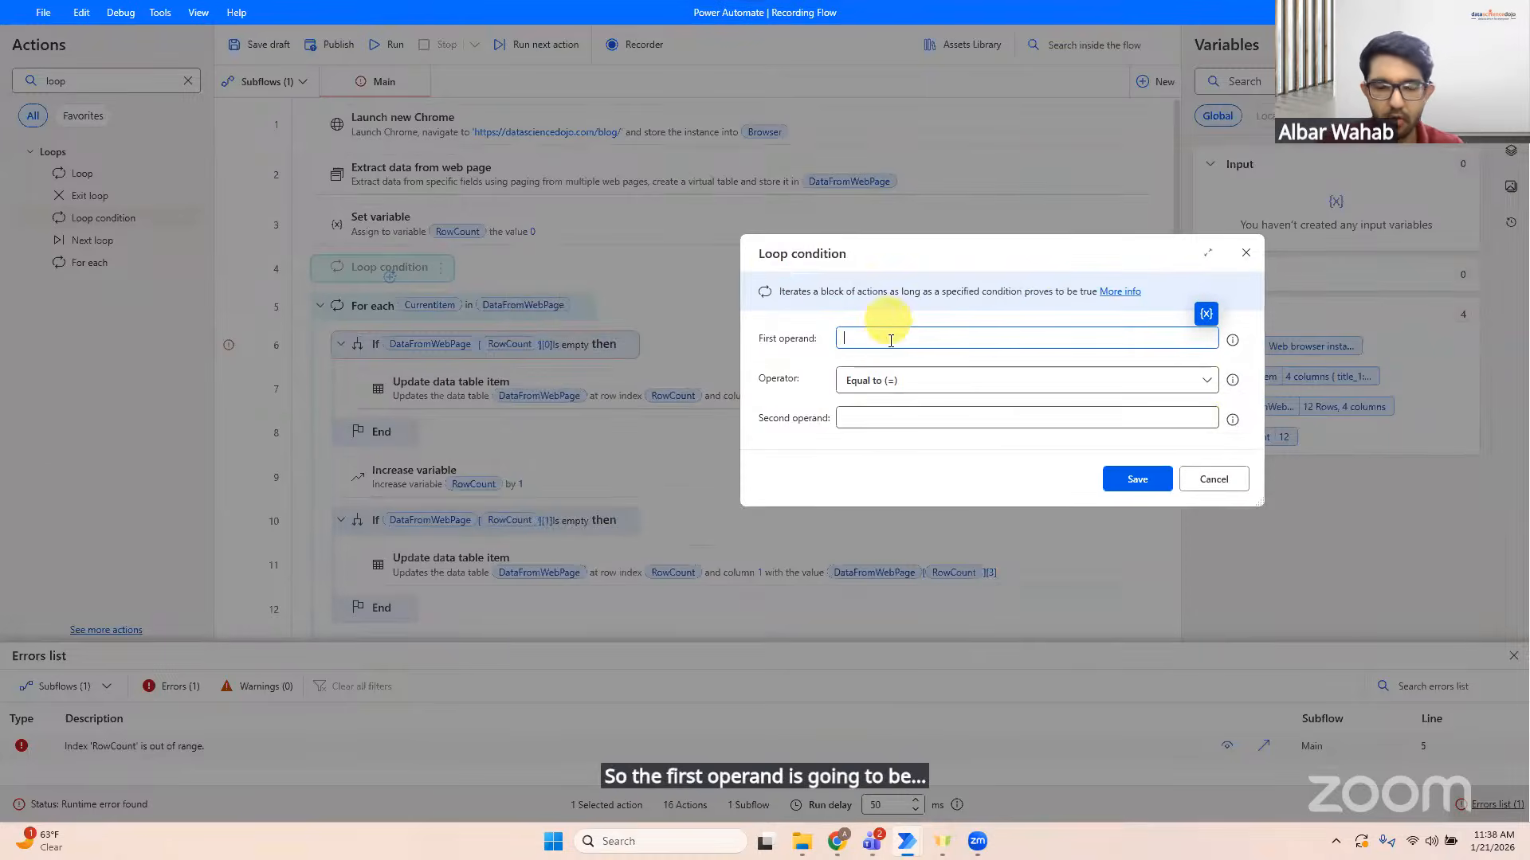
{"action": "left_click", "coordinate": [1207, 316]}
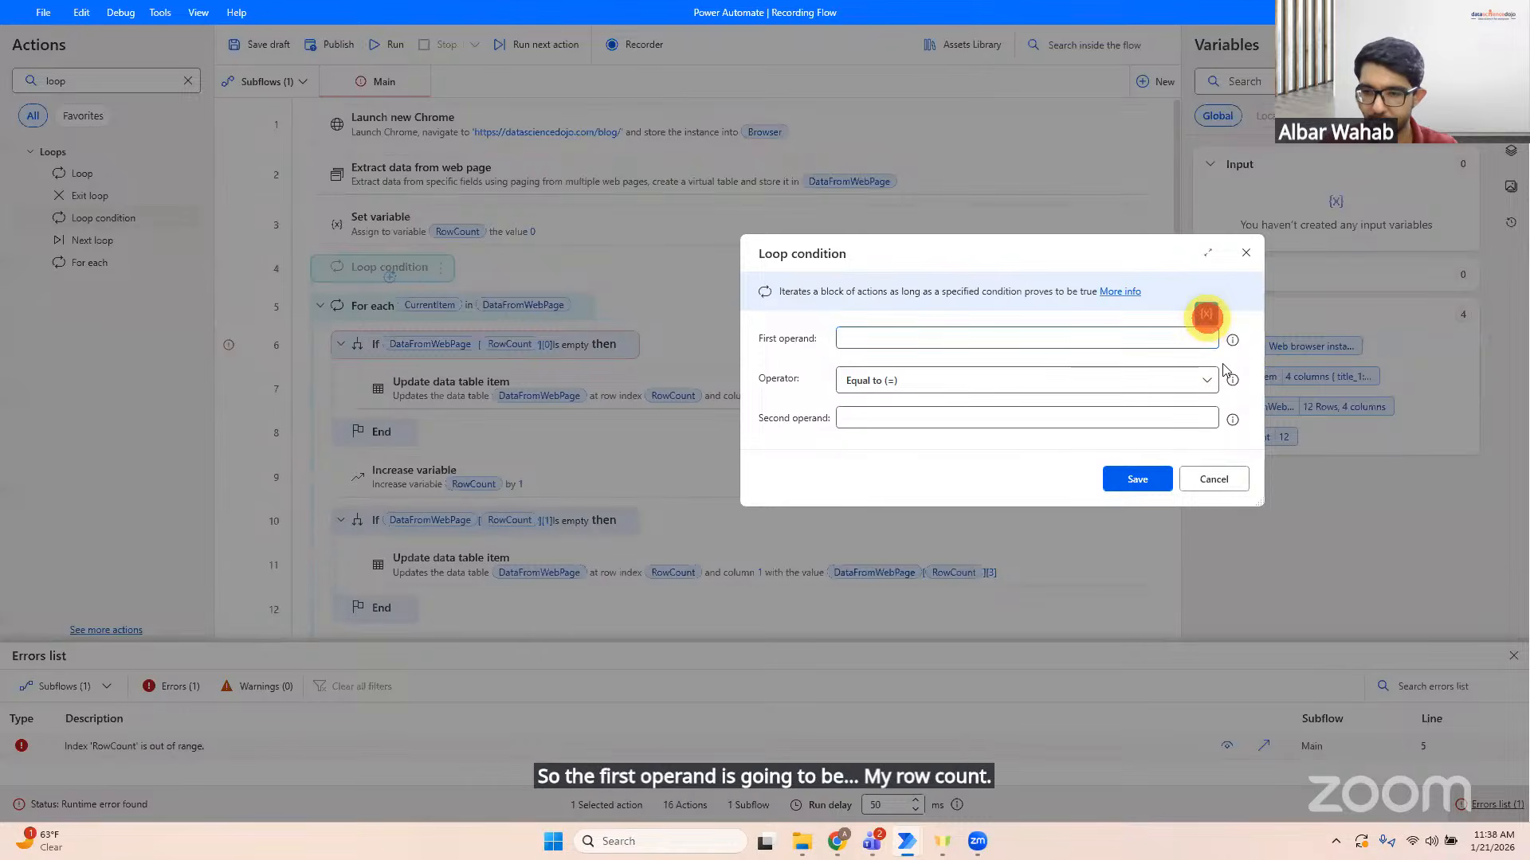
{"action": "left_click", "coordinate": [1313, 674]}
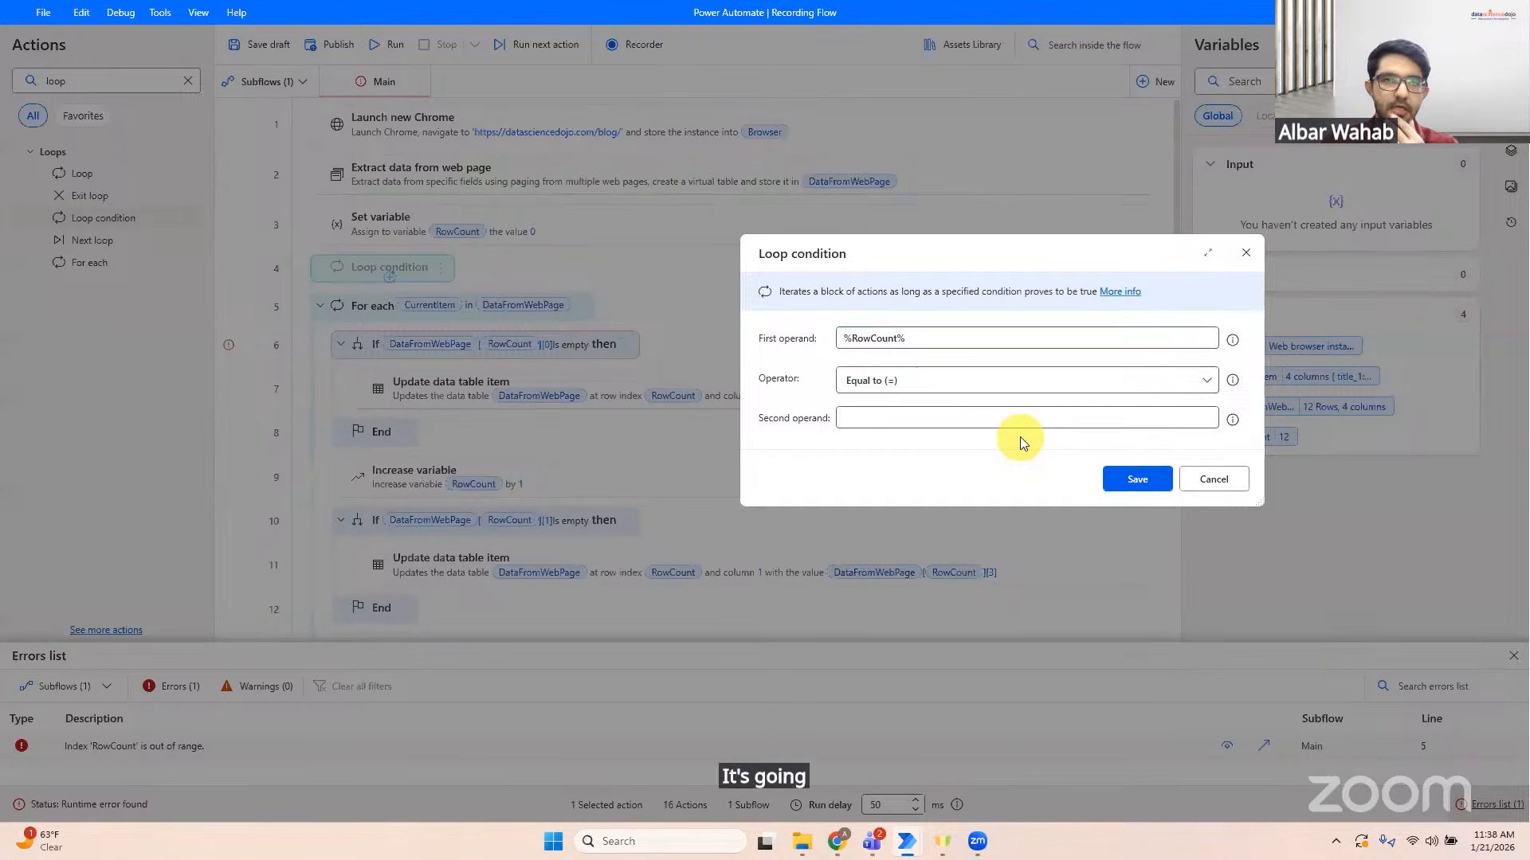
{"action": "left_click", "coordinate": [981, 421]}
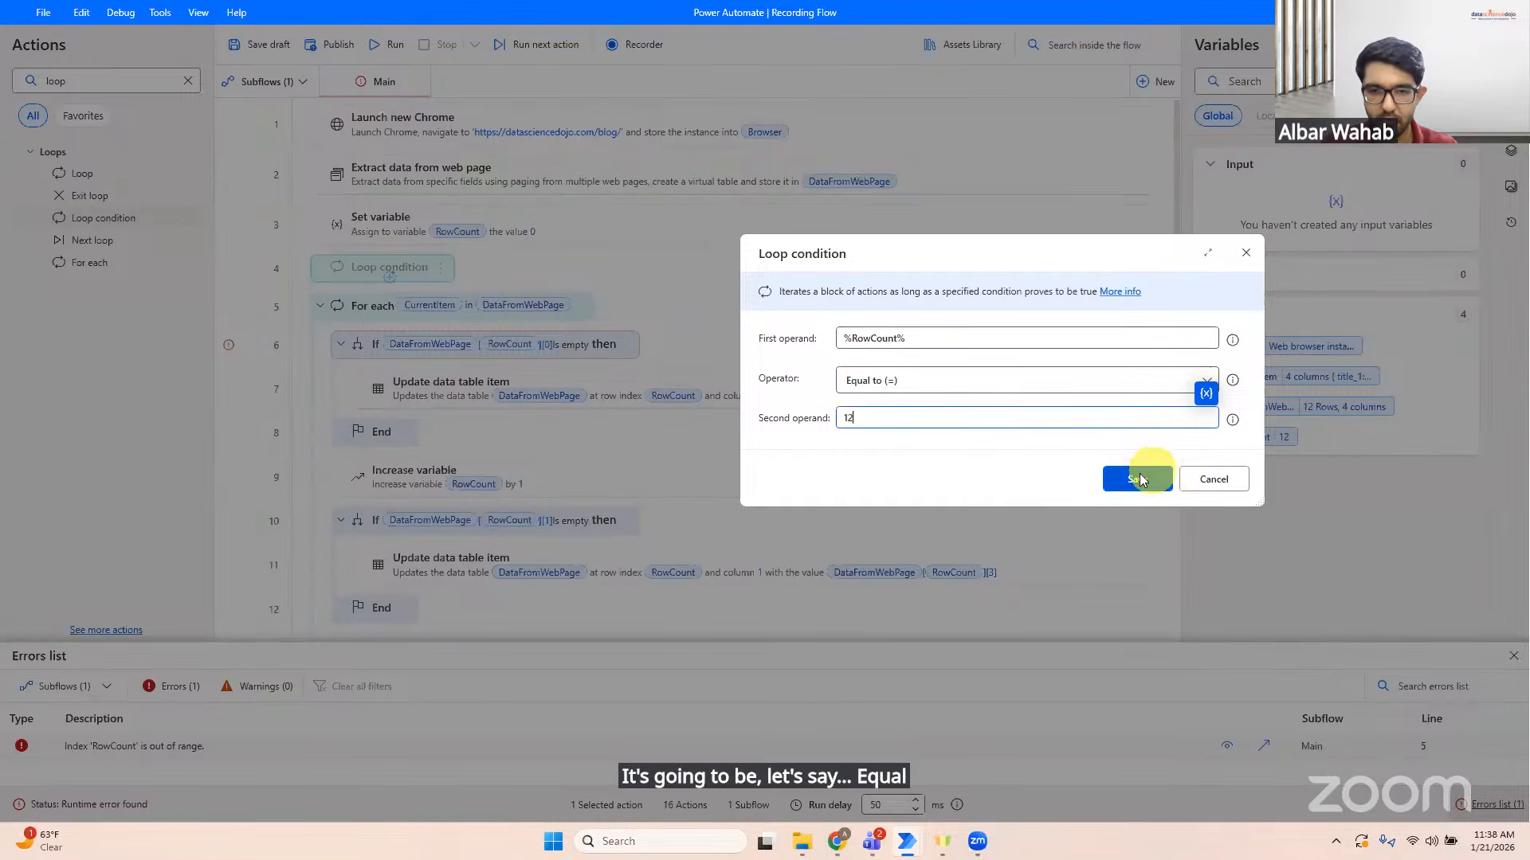
{"action": "left_click", "coordinate": [961, 383]}
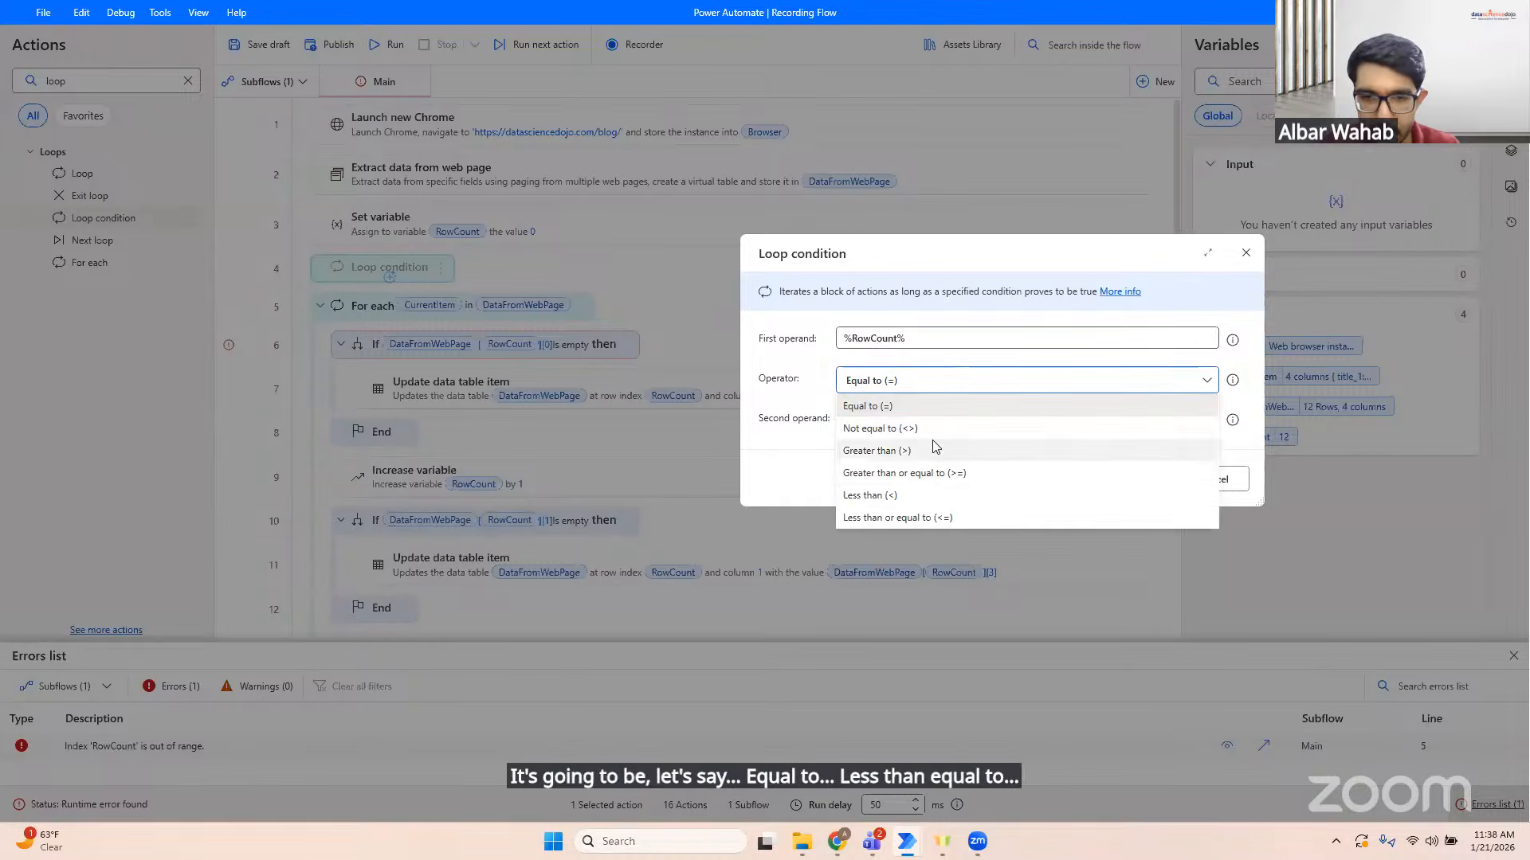
{"action": "left_click", "coordinate": [937, 494]}
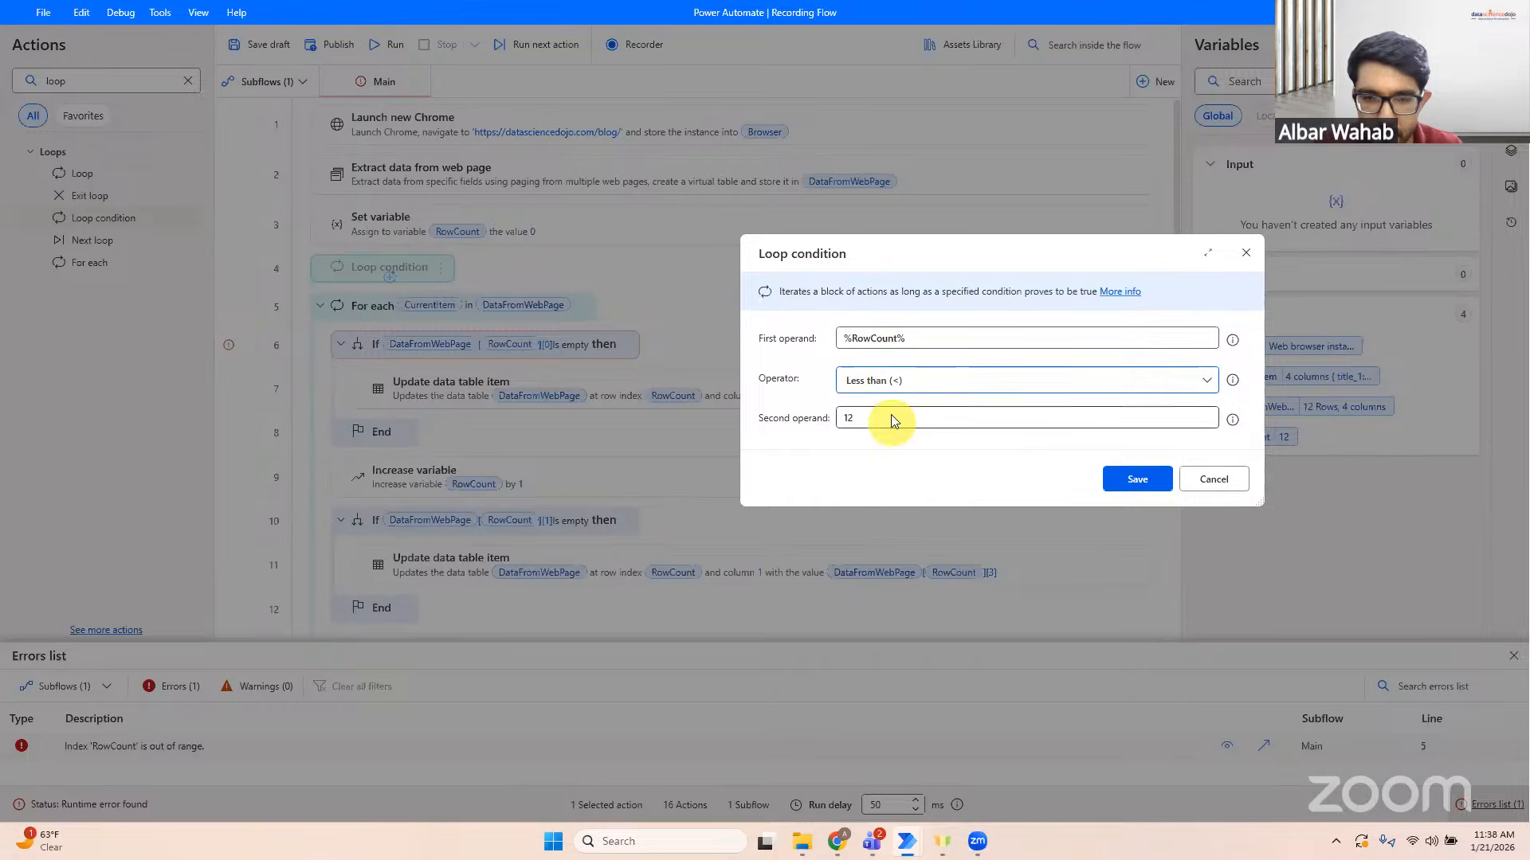
{"action": "left_click", "coordinate": [1144, 481]}
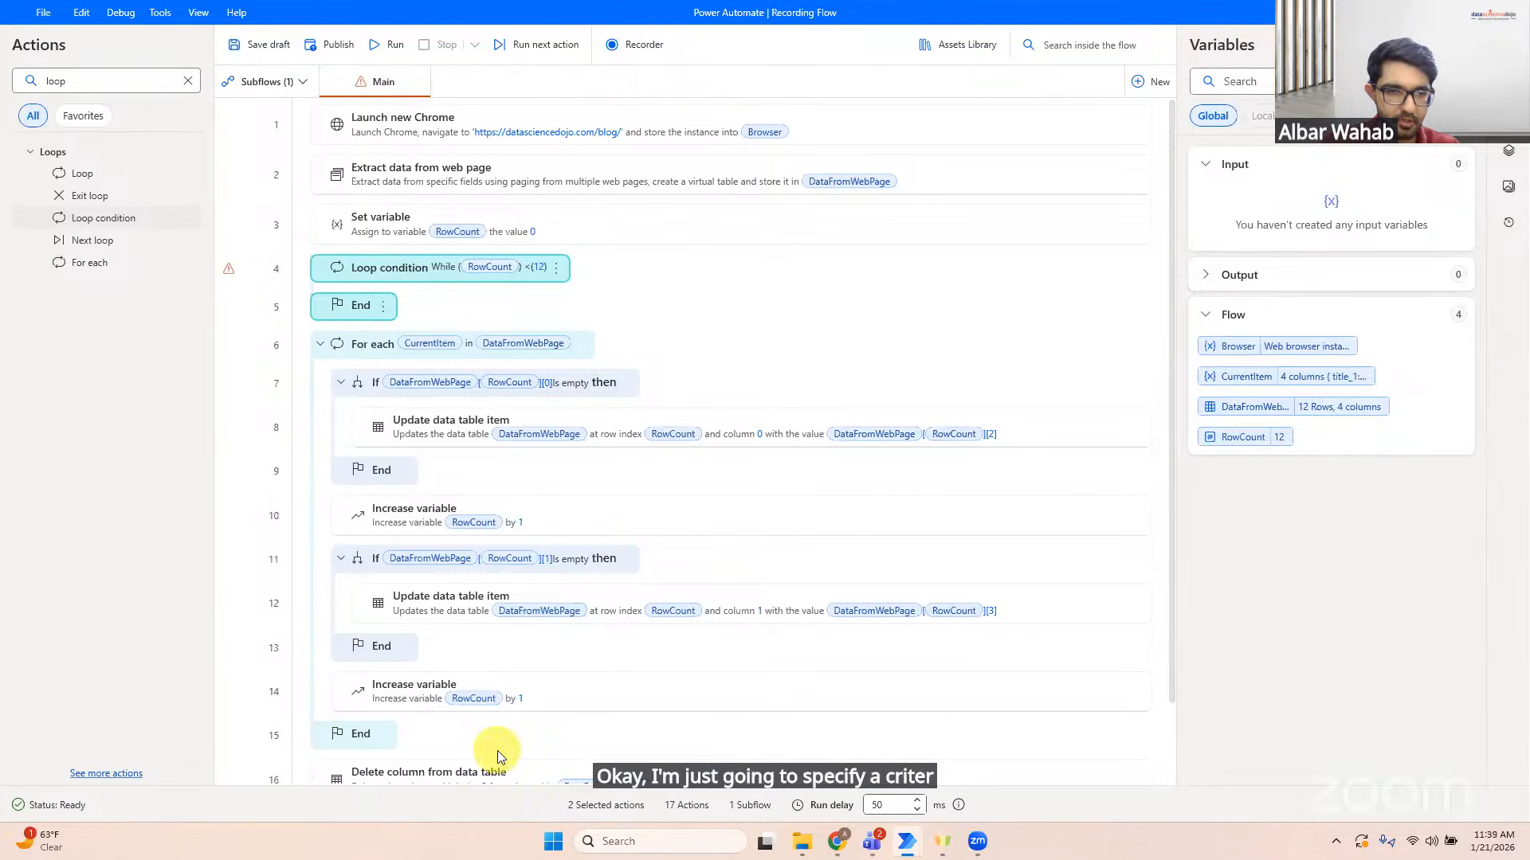
Step: Delete the Loop condition block placed before the For each loop
{"action": "right_click", "coordinate": [355, 261]}
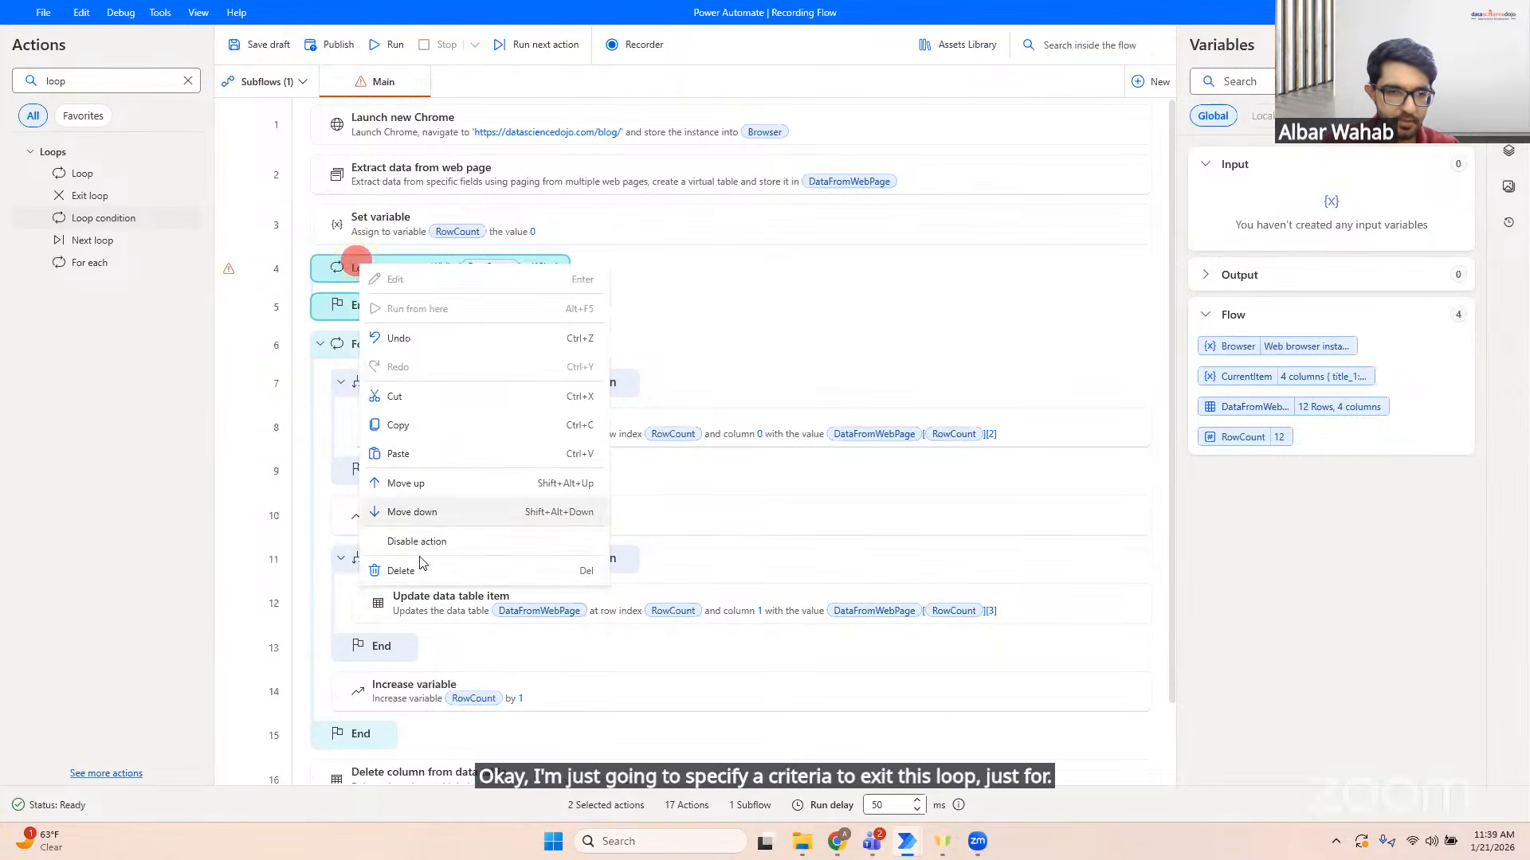
{"action": "left_click", "coordinate": [420, 566]}
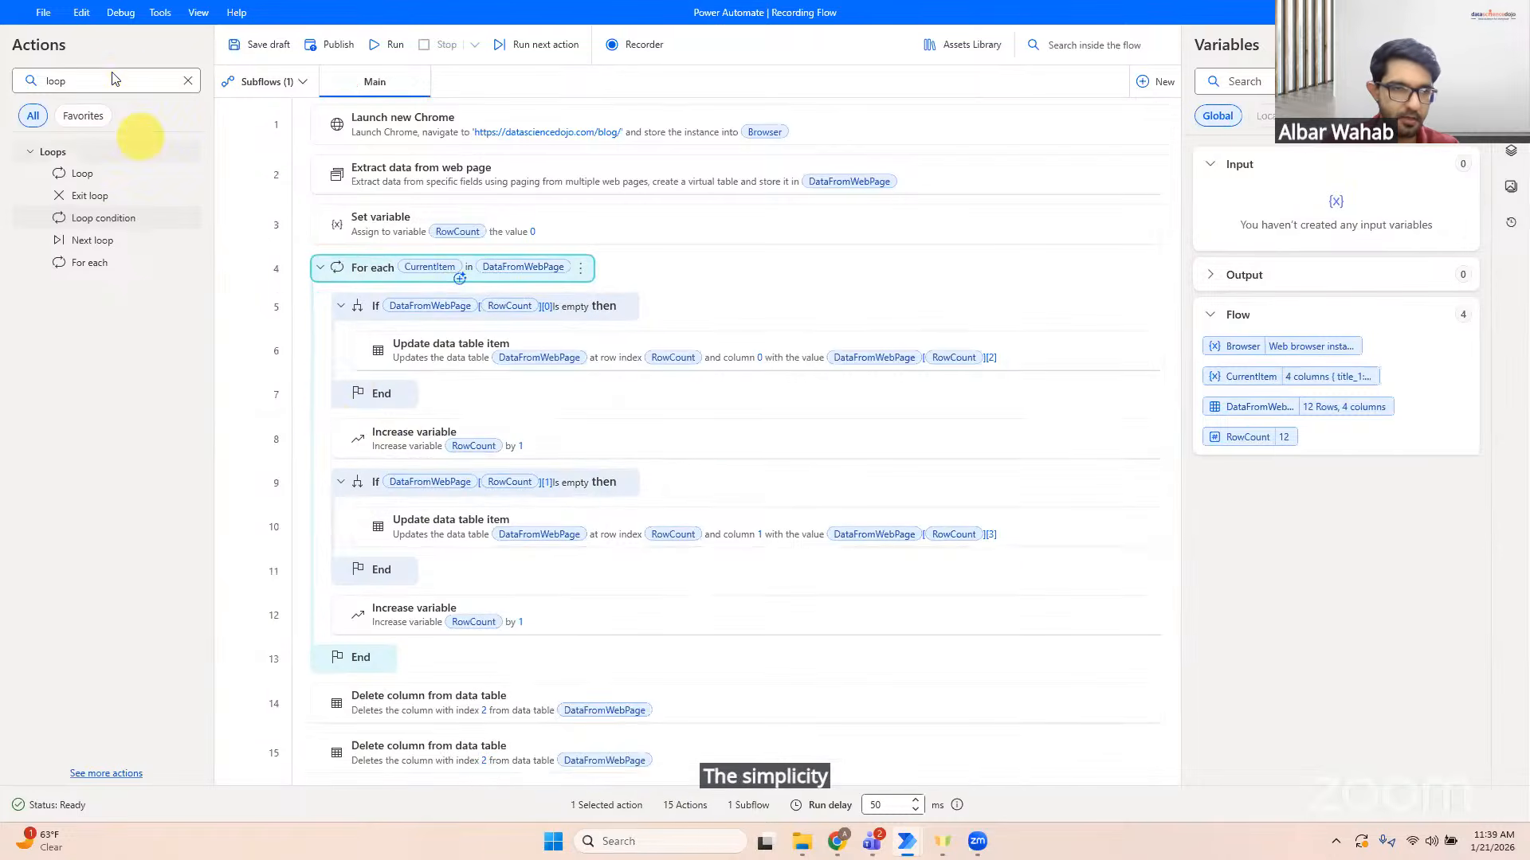
Step: Add an If action at the end of the For each loop, after the second Increase variable action
{"action": "double_click", "coordinate": [111, 76]}
{"action": "type", "text": "if"}
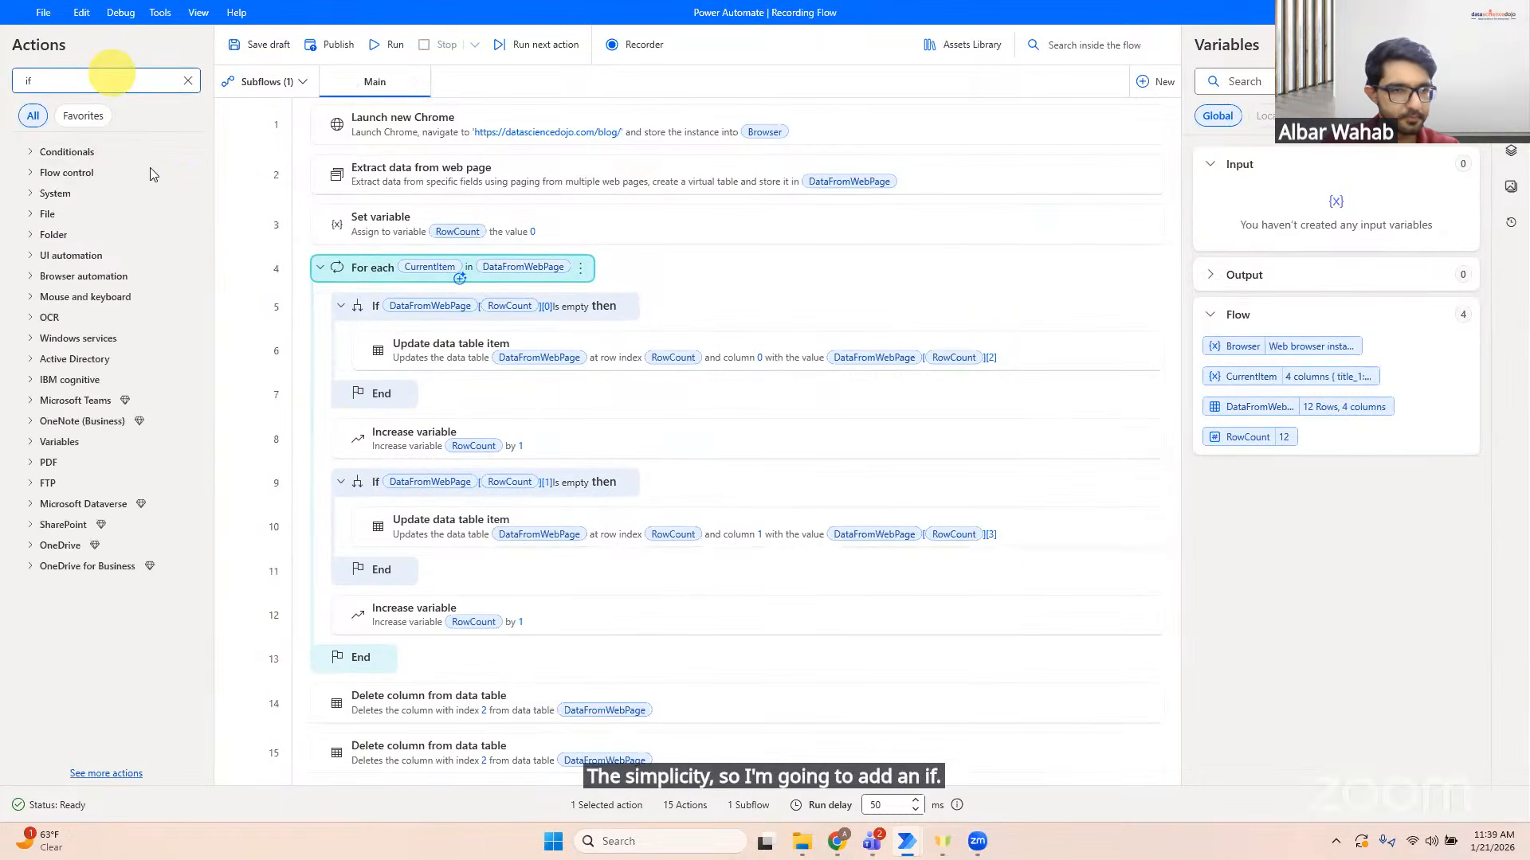
{"action": "left_click", "coordinate": [29, 151]}
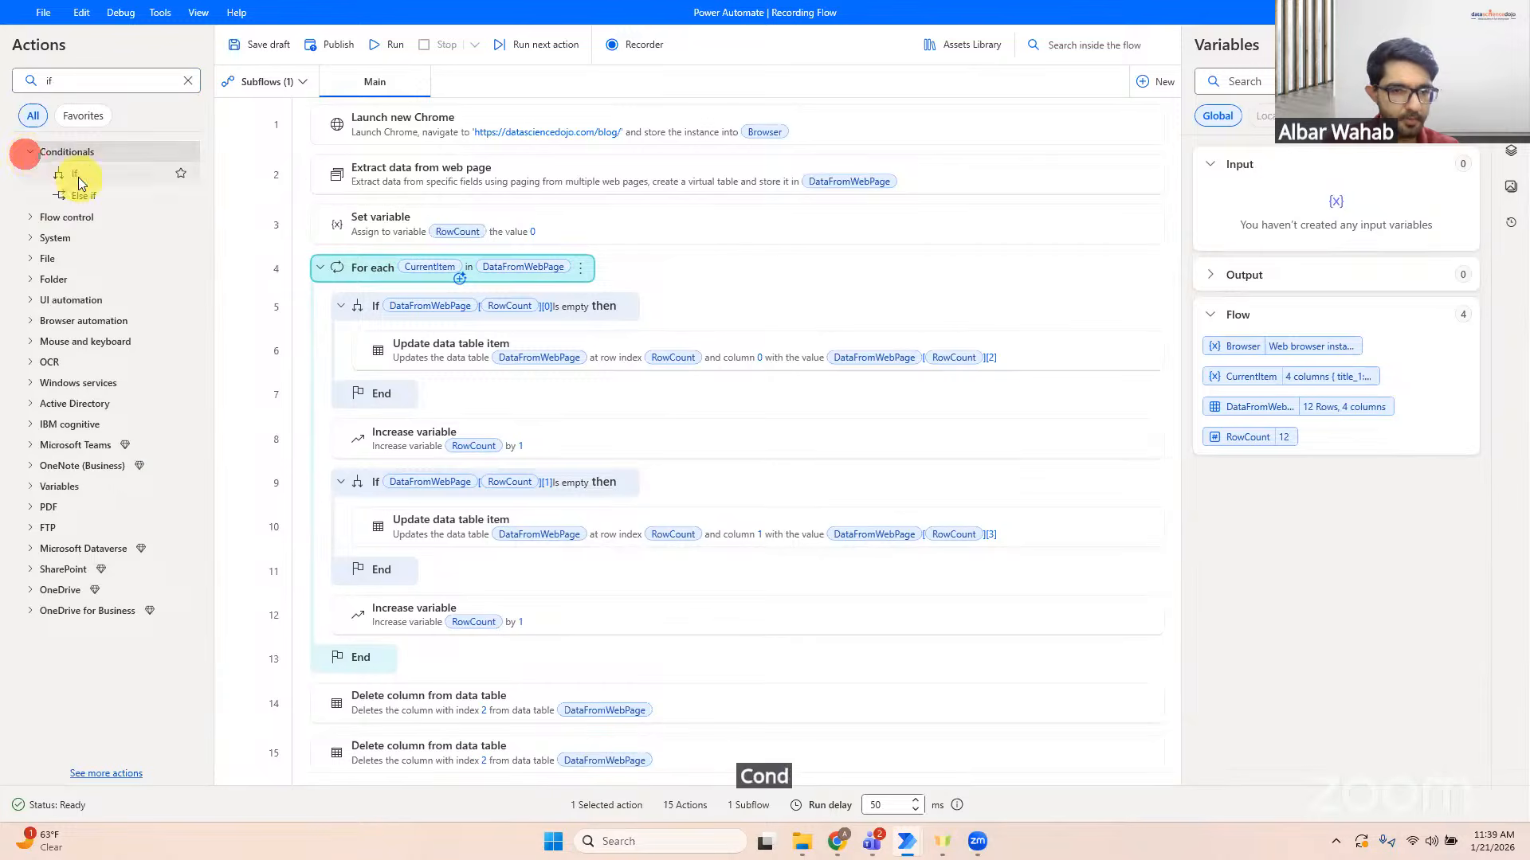
{"action": "left_click_drag", "start_coordinate": [76, 174], "coordinate": [458, 636]}
{"action": "left_click_drag", "start_coordinate": [75, 174], "coordinate": [710, 652]}
Step: Set the new If condition to RowCount greater than or equal to (>=) 12 and save it
{"action": "left_click", "coordinate": [969, 326]}
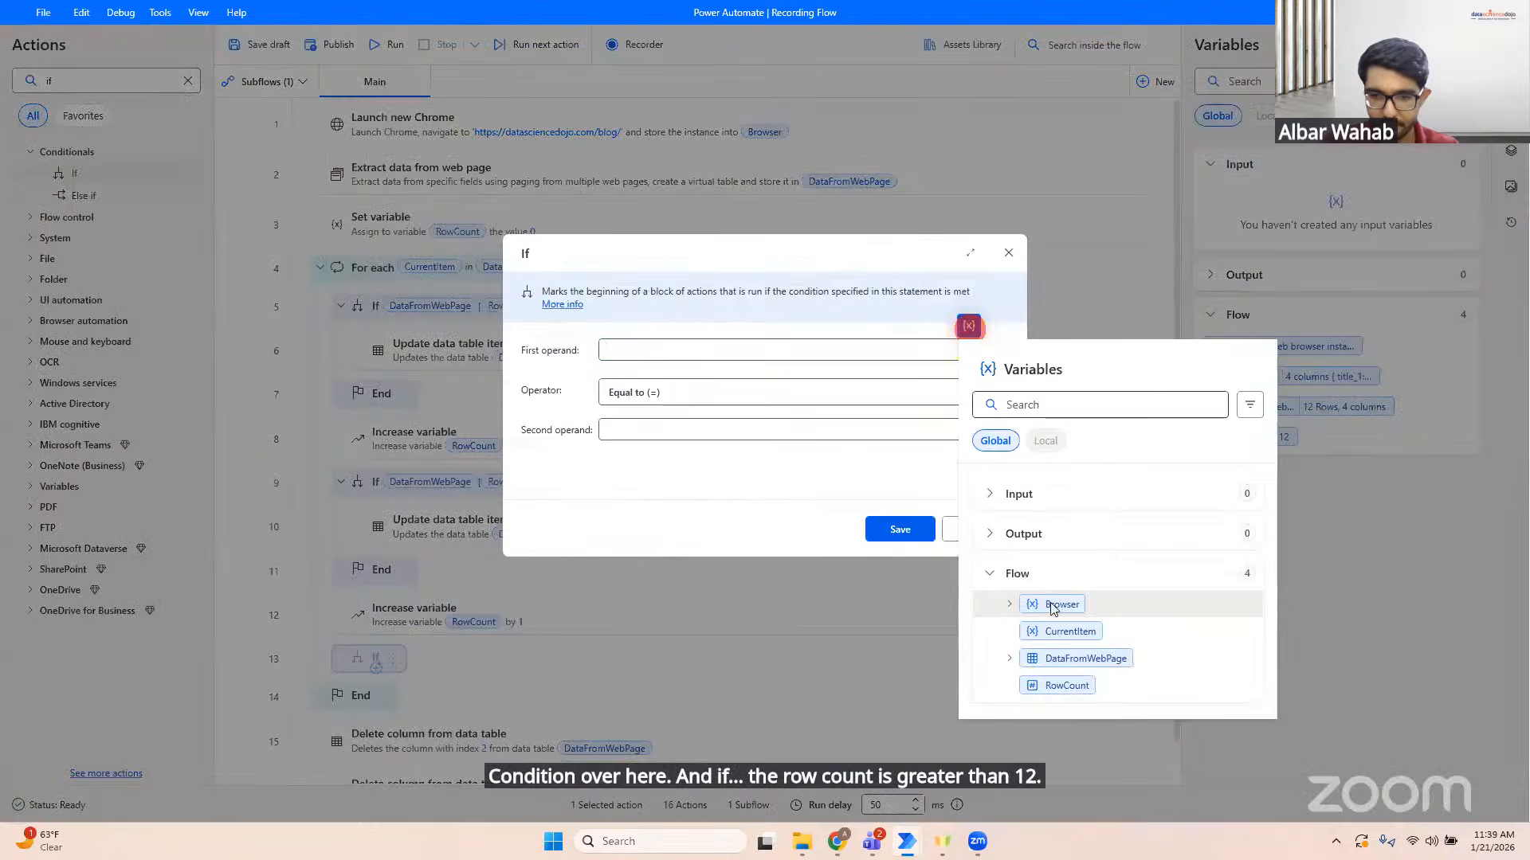
{"action": "left_click", "coordinate": [1061, 685]}
{"action": "left_click", "coordinate": [650, 389]}
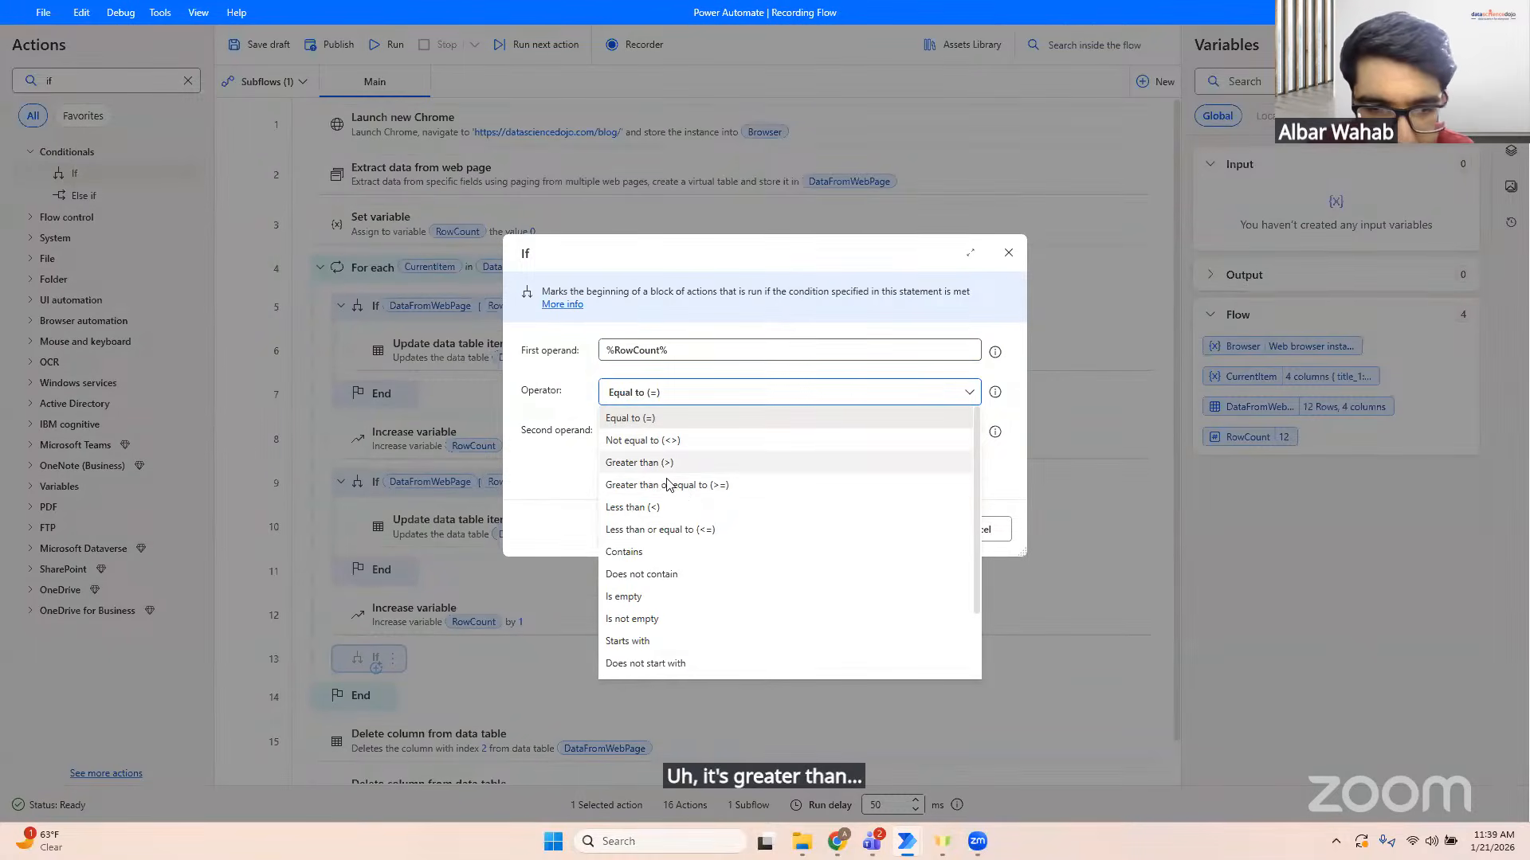
{"action": "left_click", "coordinate": [668, 484]}
{"action": "left_click", "coordinate": [632, 428]}
{"action": "type", "text": "12"}
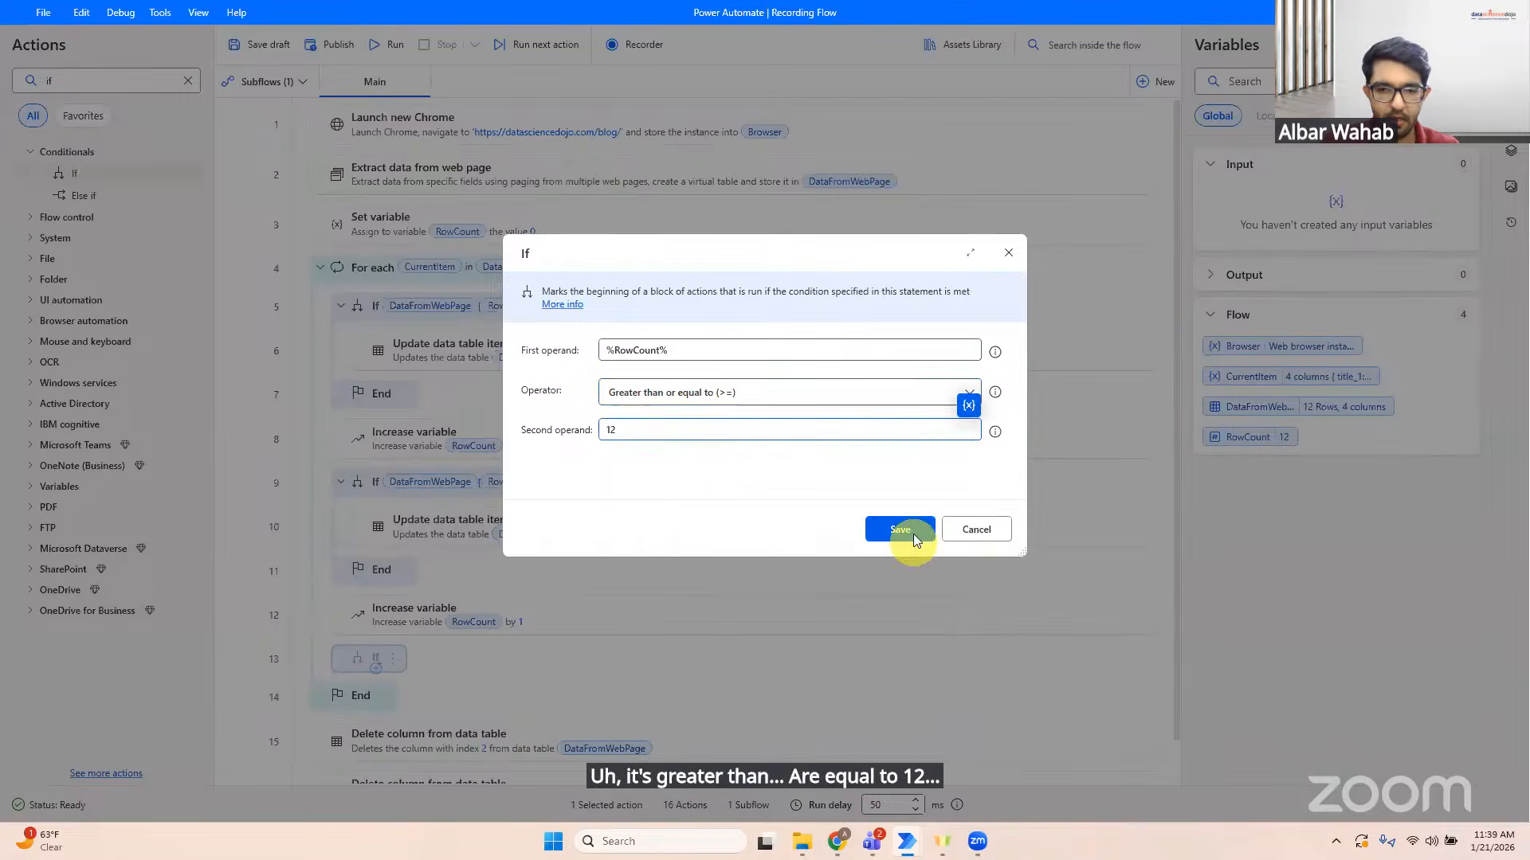
{"action": "left_click", "coordinate": [913, 532]}
Step: Add an Exit loop action inside the If block that checks RowCount >= 12
{"action": "double_click", "coordinate": [95, 75]}
{"action": "type", "text": "exit"}
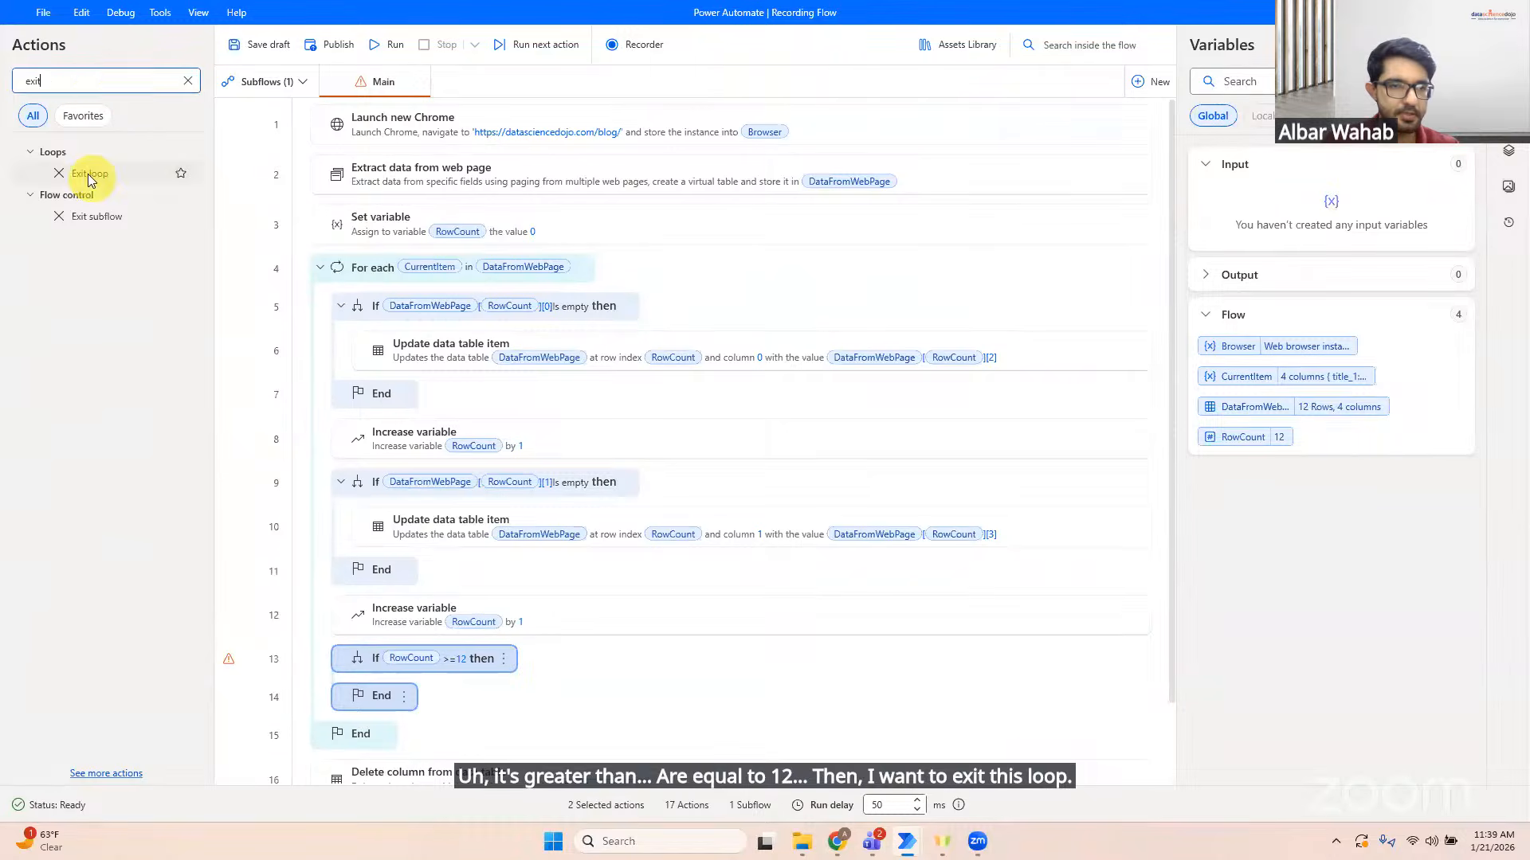
{"action": "left_click_drag", "start_coordinate": [88, 174], "coordinate": [437, 669]}
Step: Run the flow to test the loop exit and switch back to the Power Automate Recording Flow designer
{"action": "left_click", "coordinate": [389, 45]}
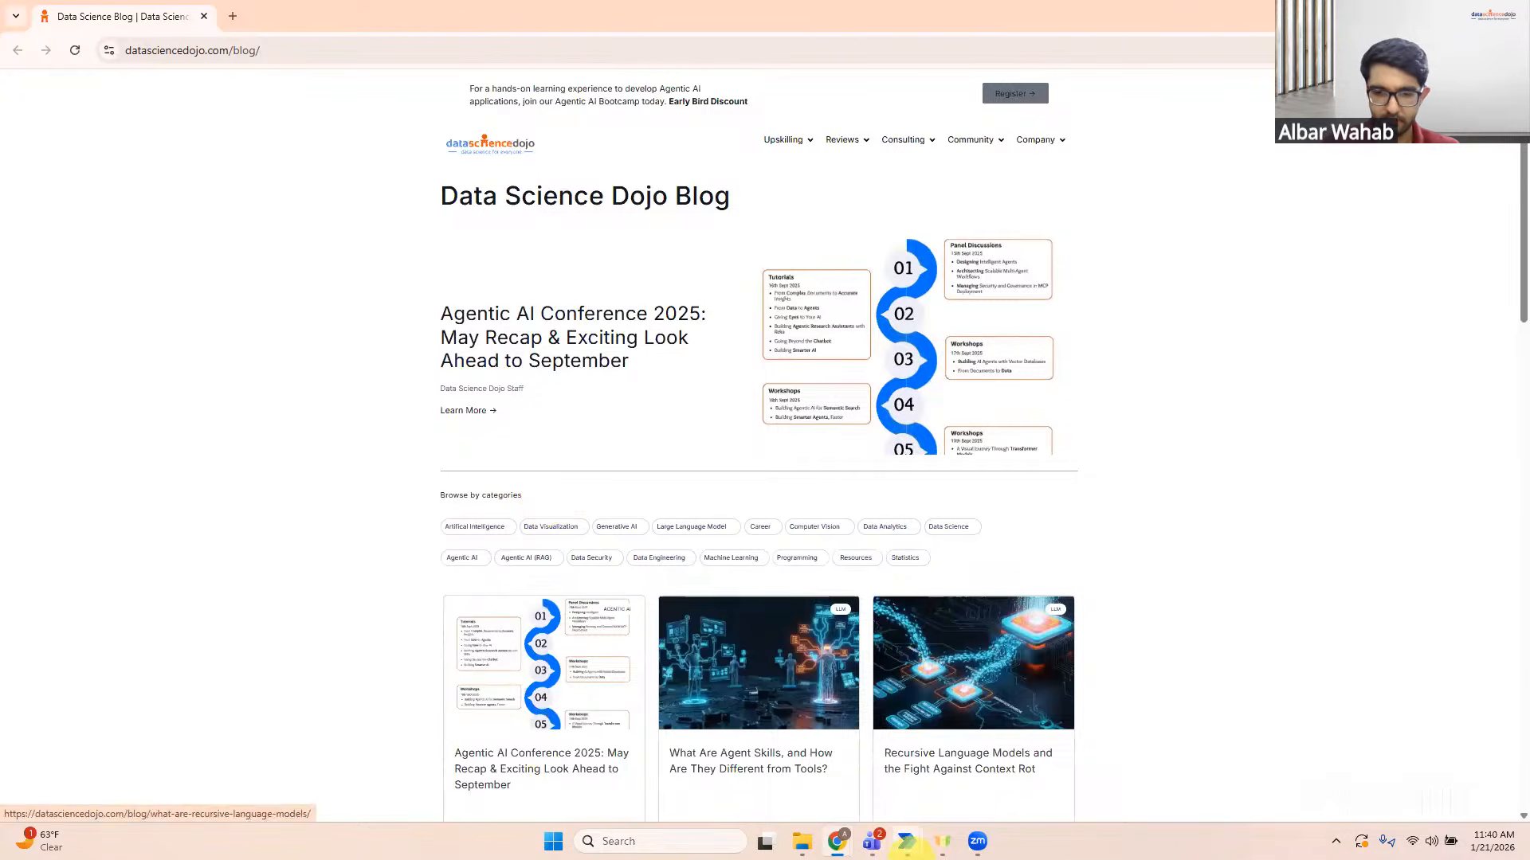
{"action": "mouse_move", "coordinate": [907, 843]}
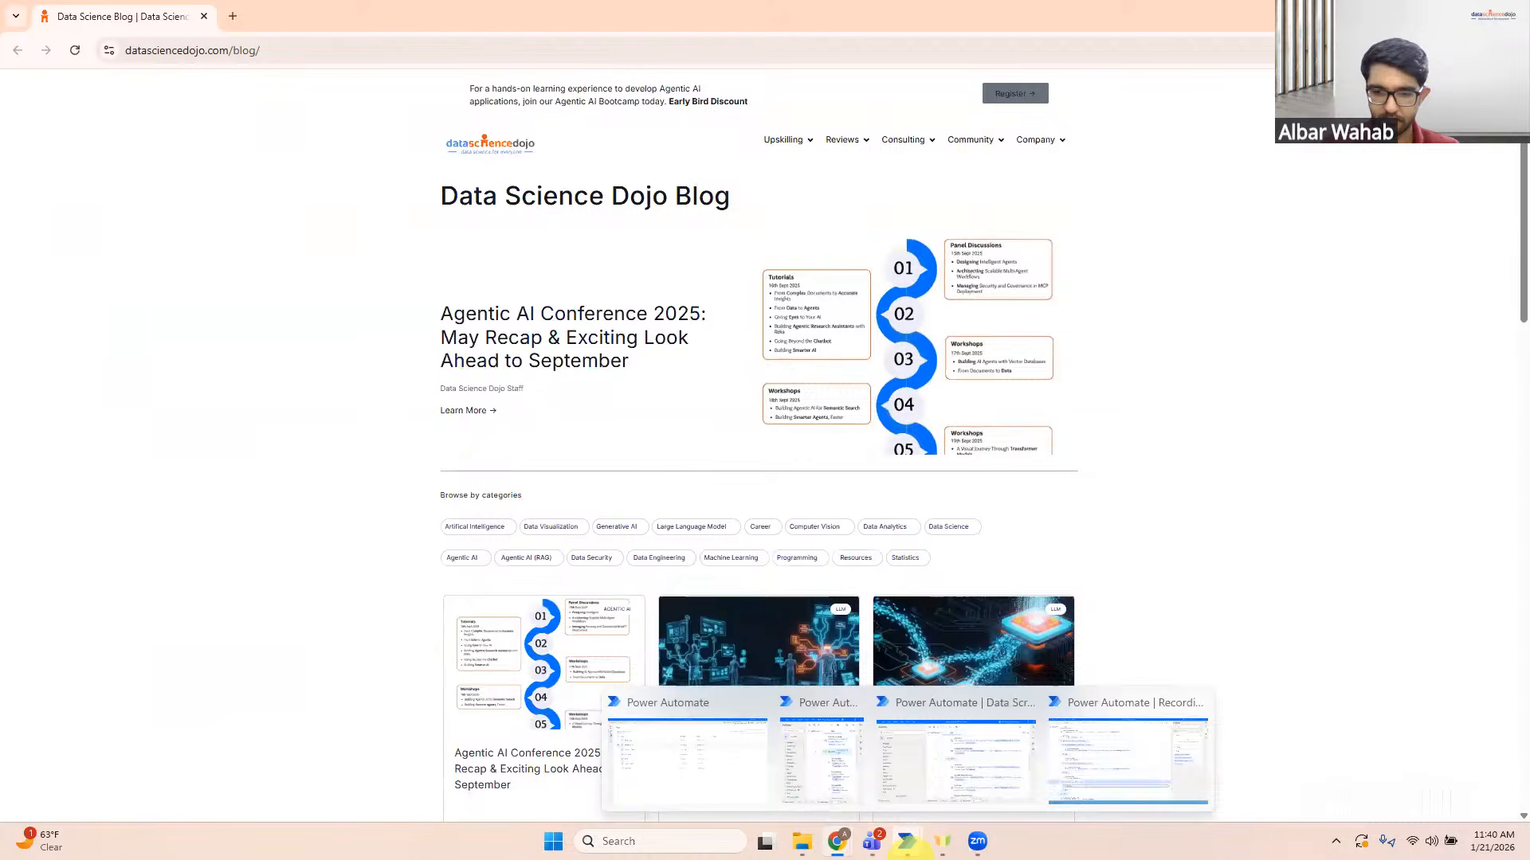
{"action": "left_click", "coordinate": [1116, 753]}
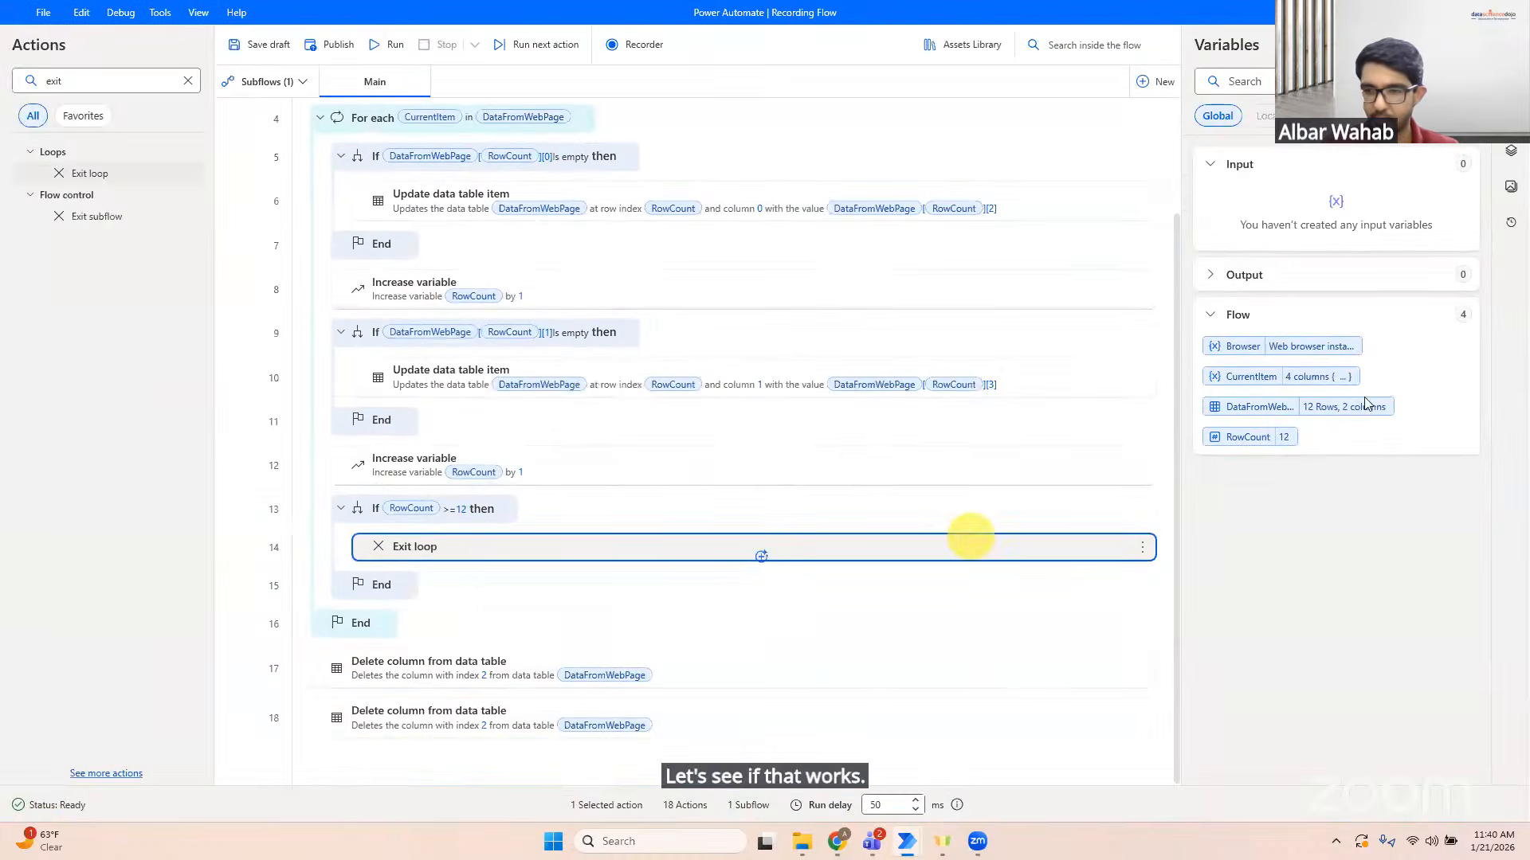
Step: Examine the title and URL rows of the DataFromWebPage variable down to the last row, and close the viewer
{"action": "double_click", "coordinate": [1257, 406]}
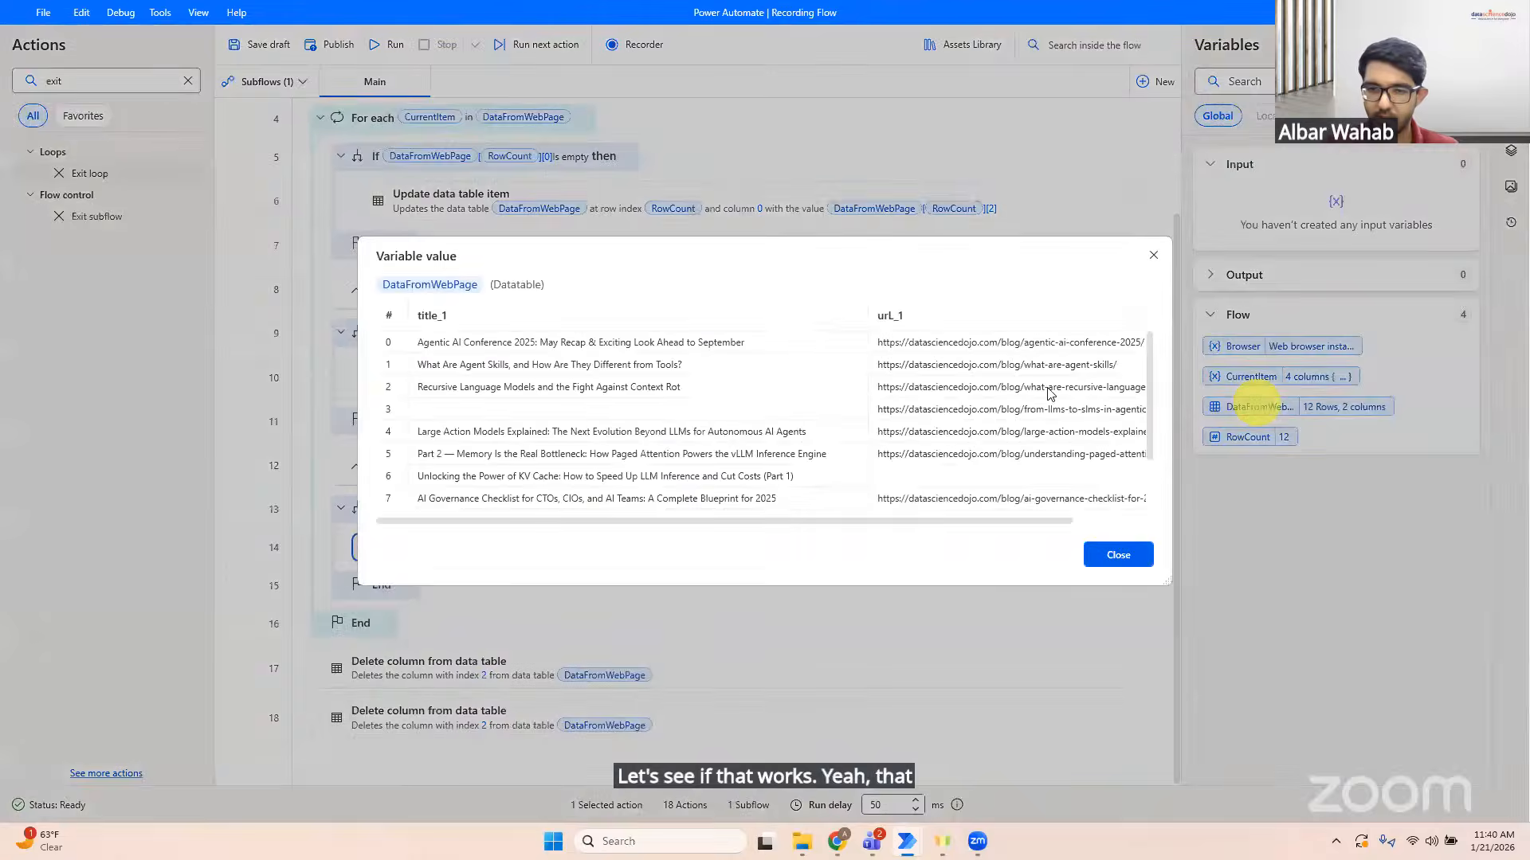
{"action": "left_click", "coordinate": [1028, 522]}
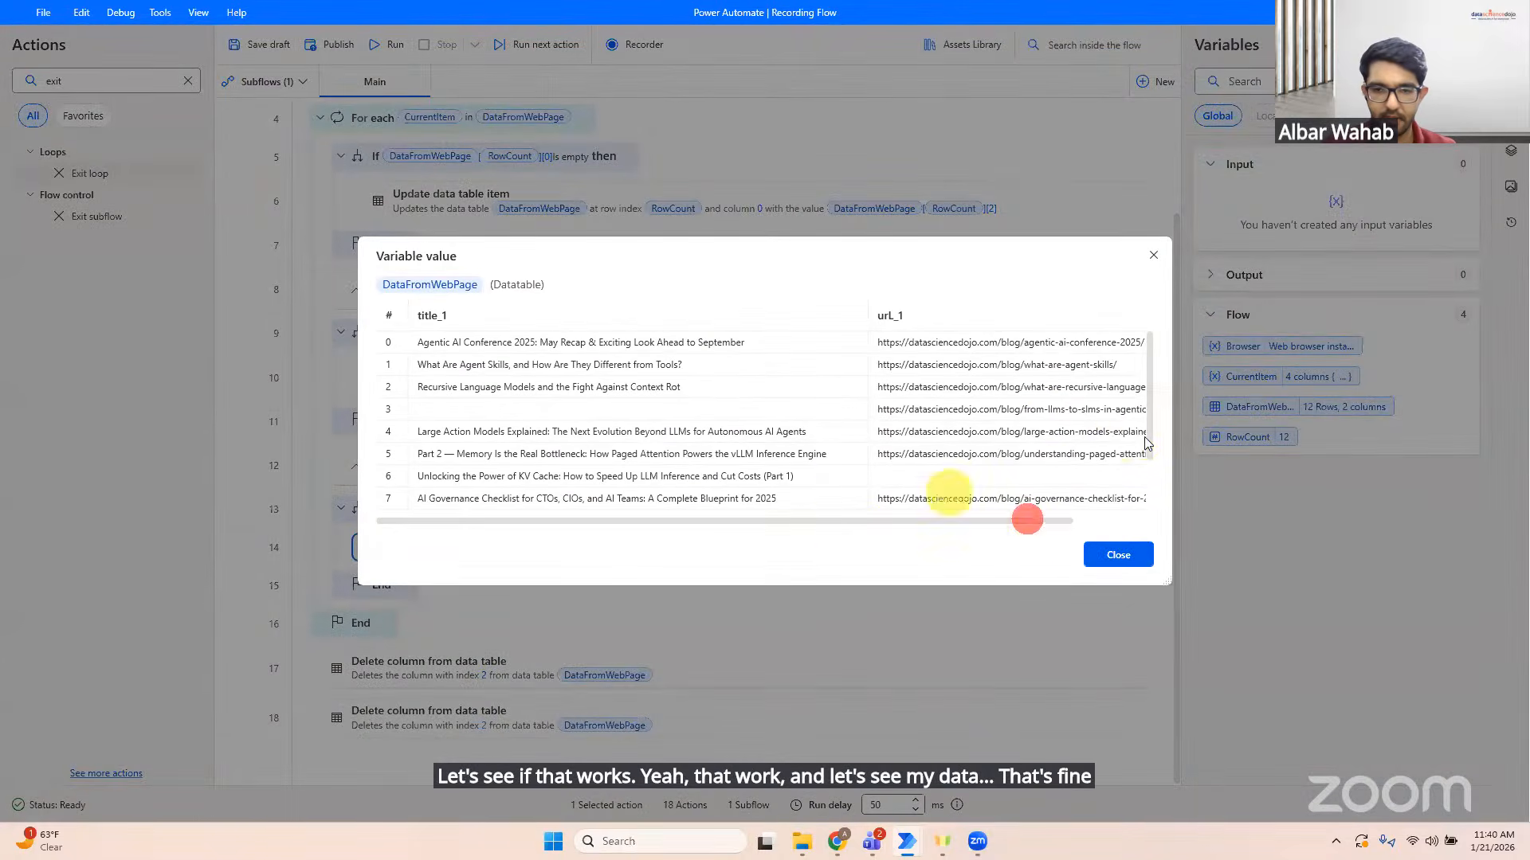
{"action": "left_click_drag", "start_coordinate": [1148, 436], "coordinate": [1148, 506]}
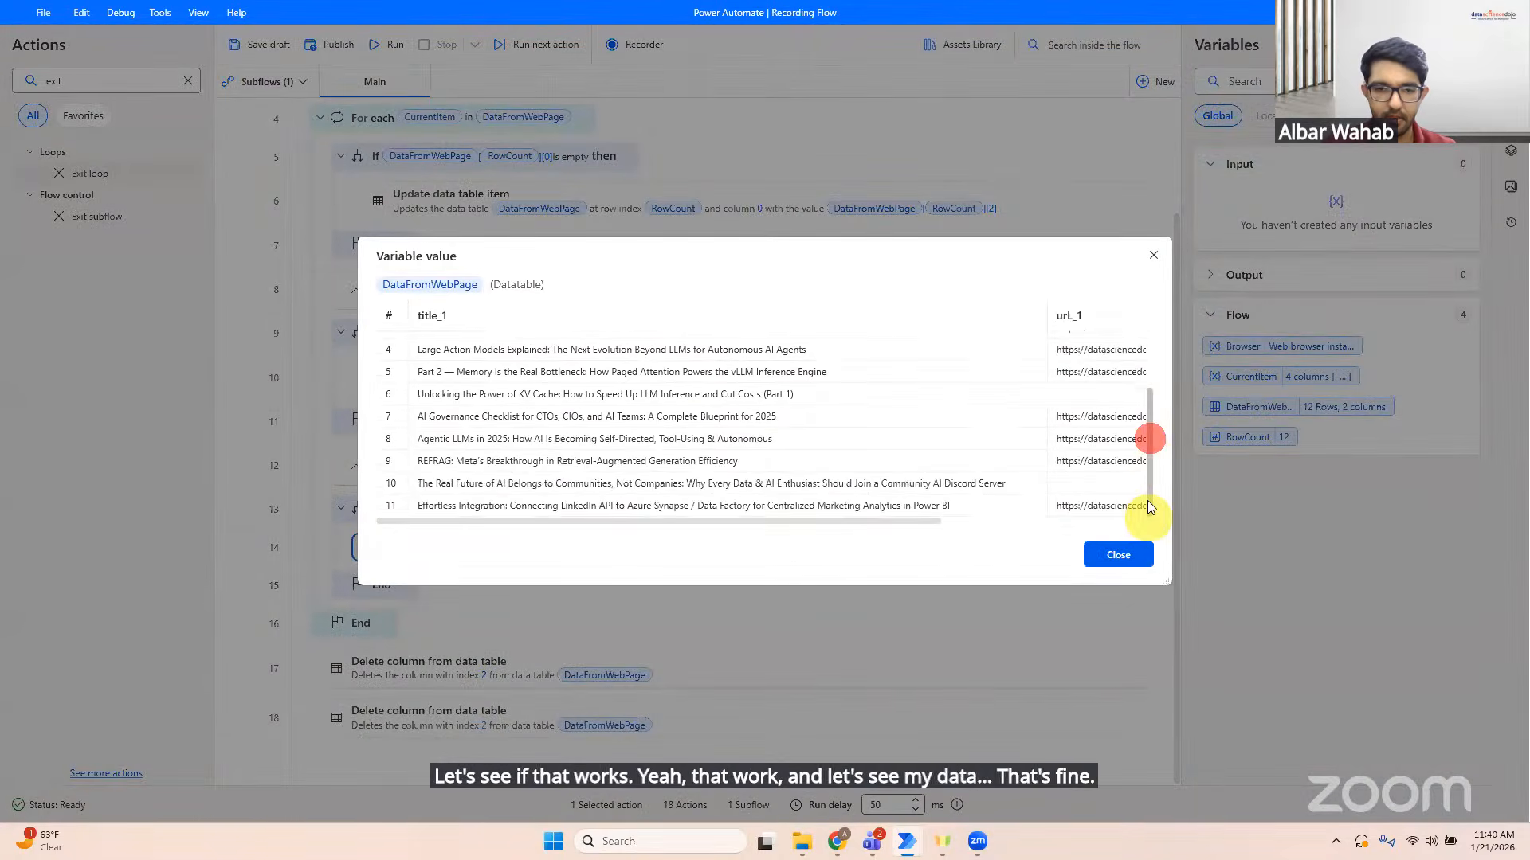
{"action": "left_click", "coordinate": [1153, 255]}
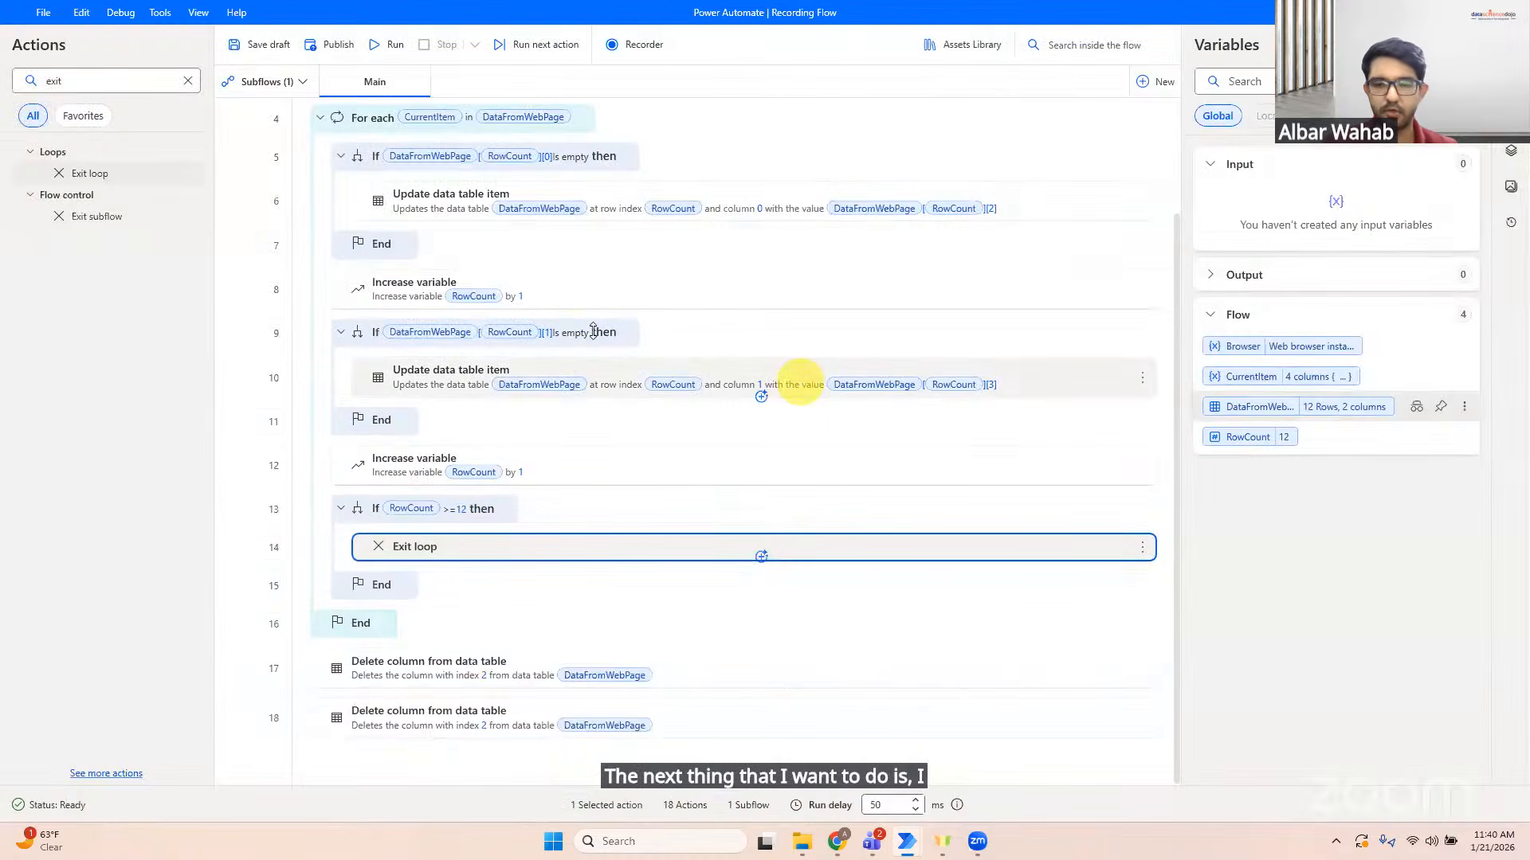
Step: Find the Excel actions and add a Launch Excel action with a blank document at the end of the flow
{"action": "left_click", "coordinate": [187, 81]}
{"action": "left_click", "coordinate": [95, 79]}
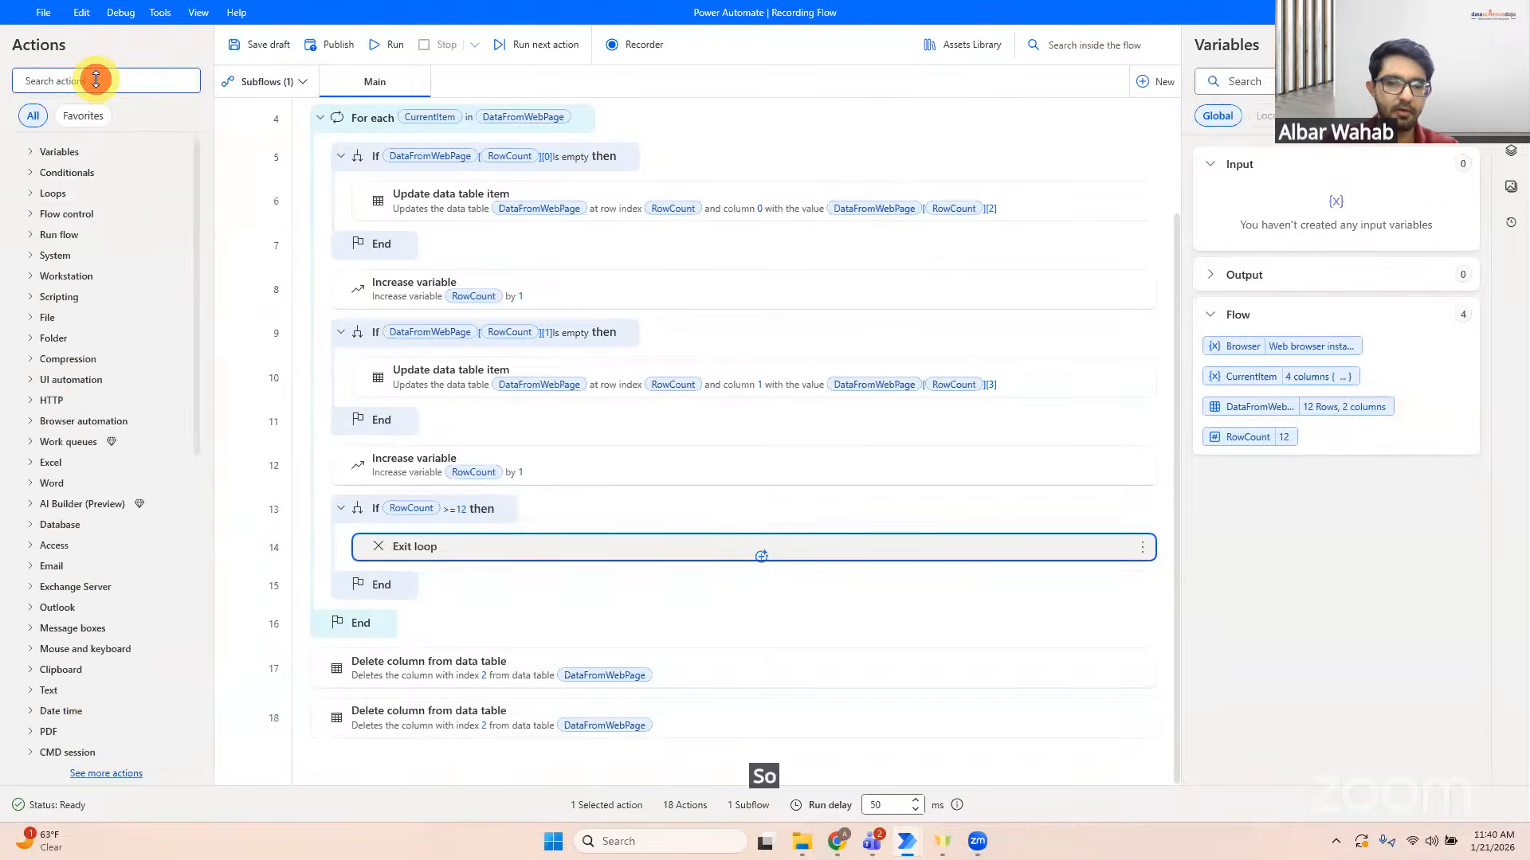
{"action": "type", "text": "ex"}
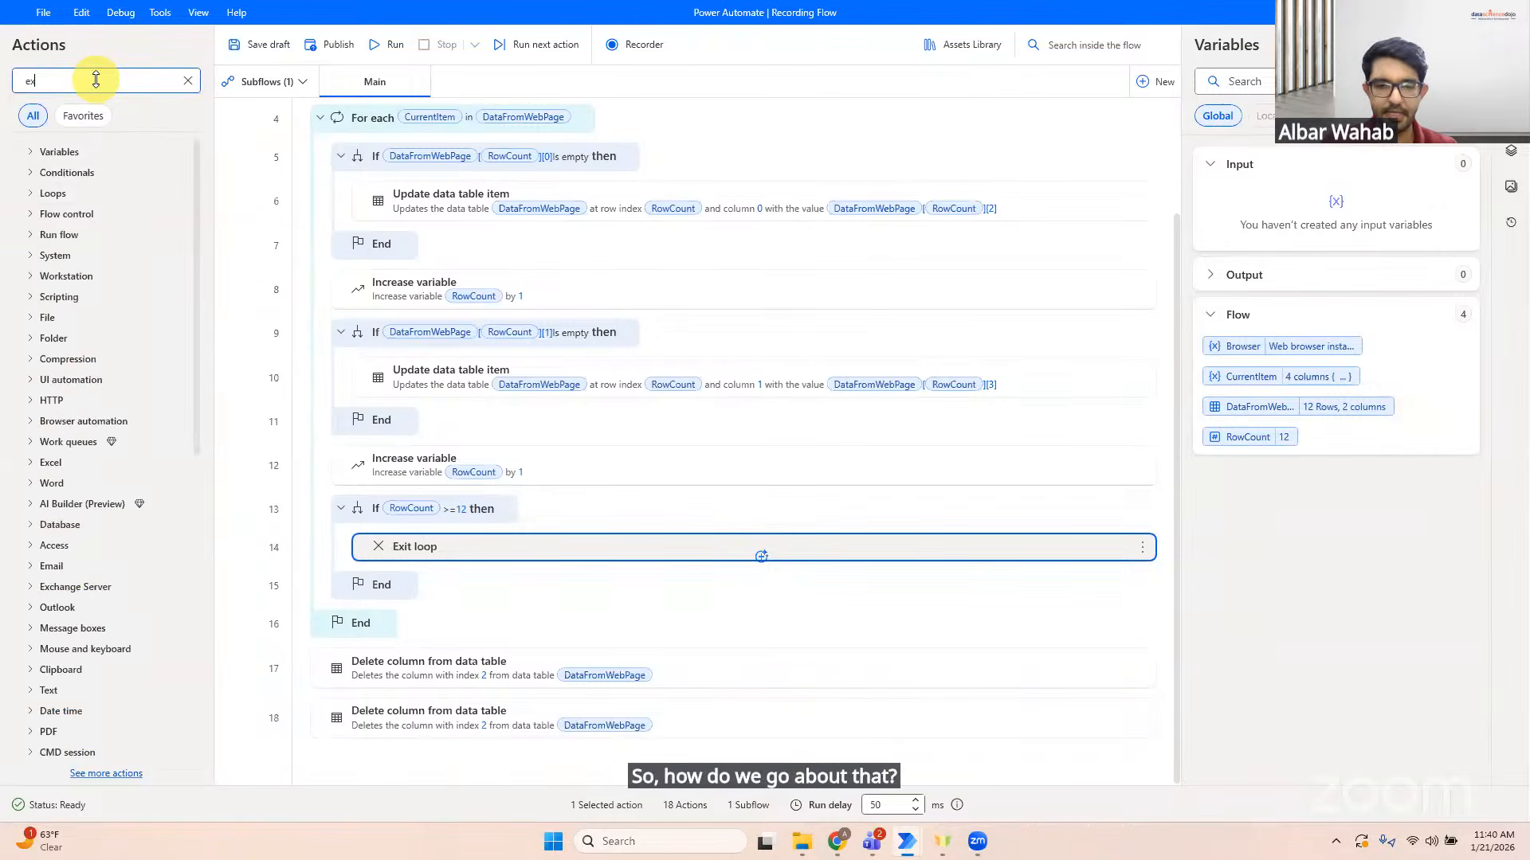
{"action": "type", "text": "cel"}
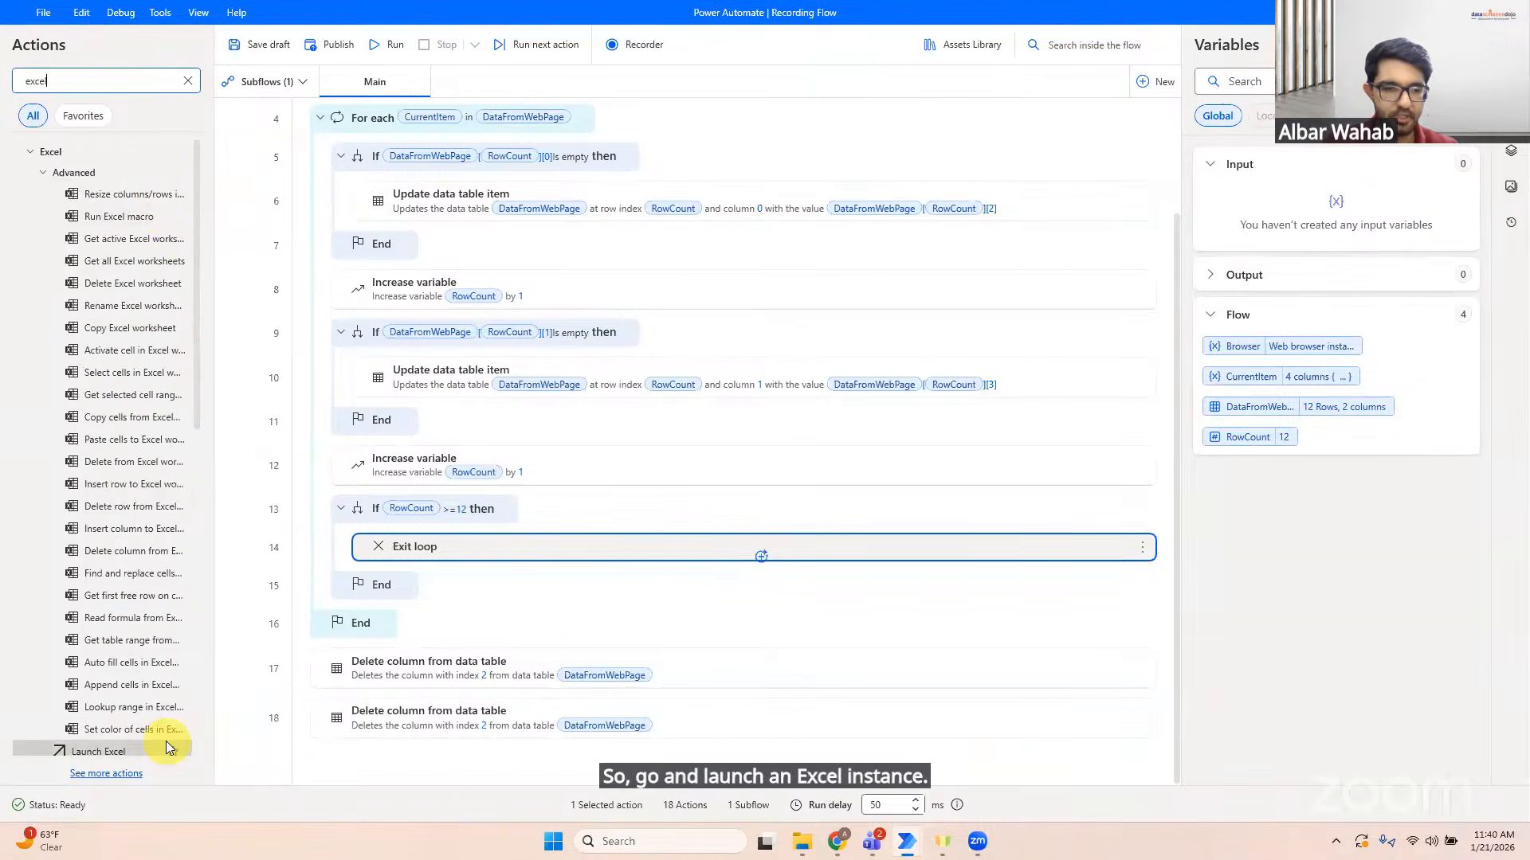
{"action": "double_click", "coordinate": [118, 747]}
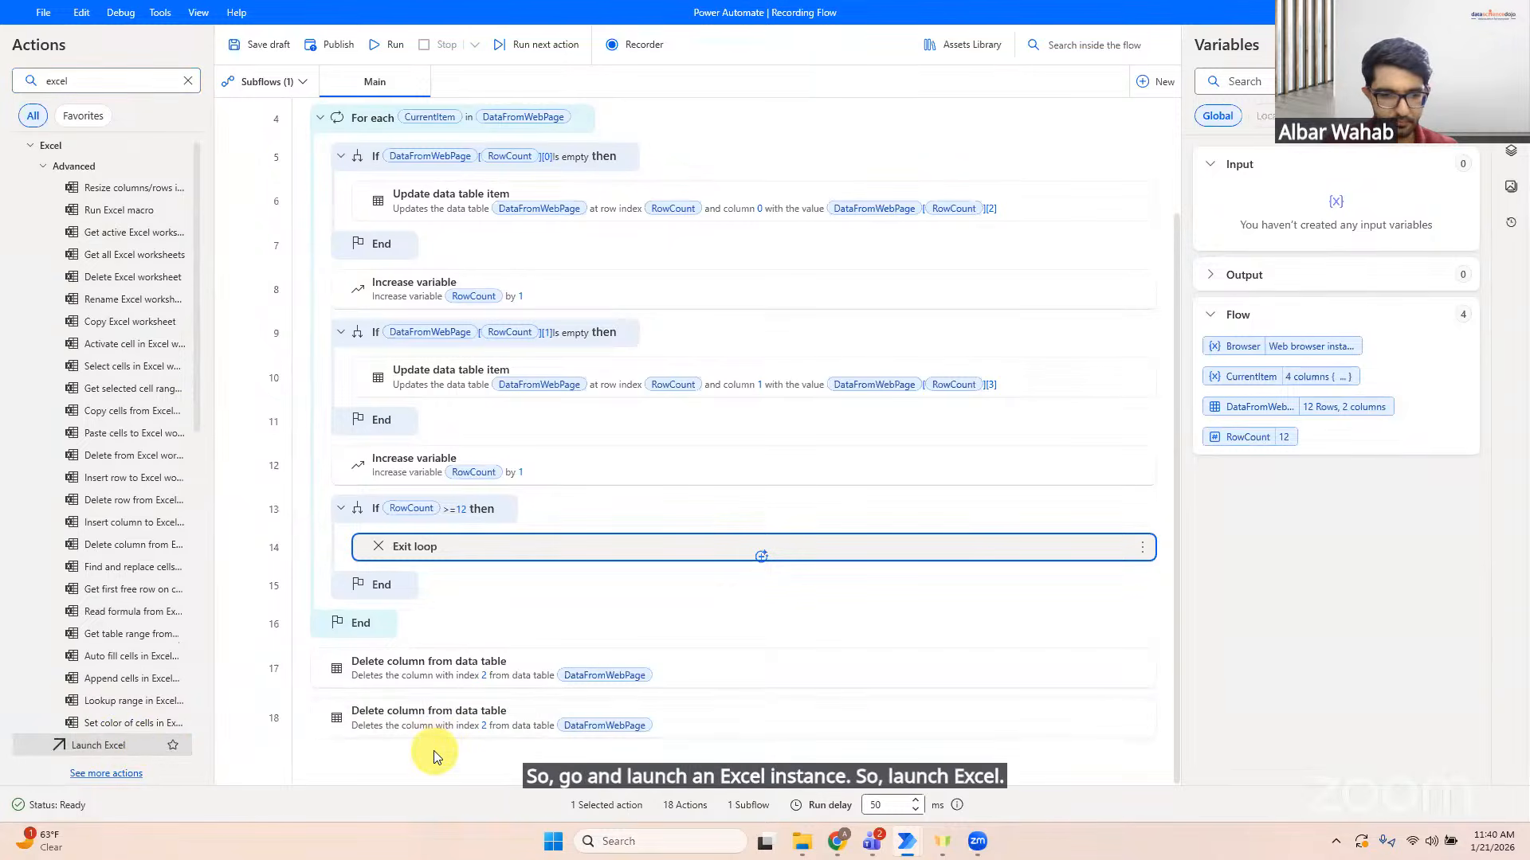
{"action": "left_click_drag", "start_coordinate": [90, 752], "coordinate": [699, 780]}
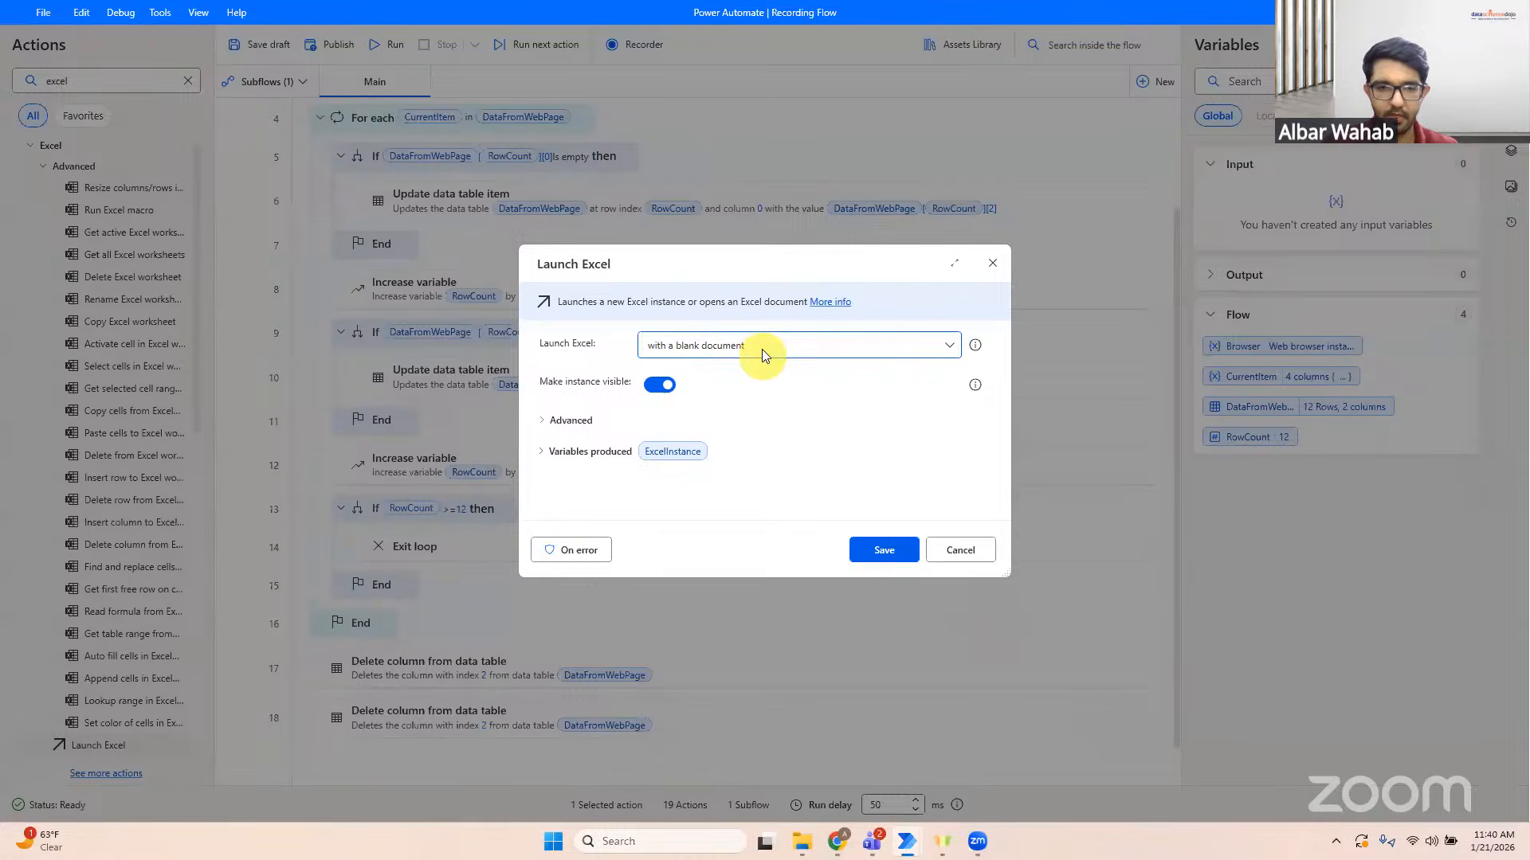
{"action": "left_click", "coordinate": [888, 551]}
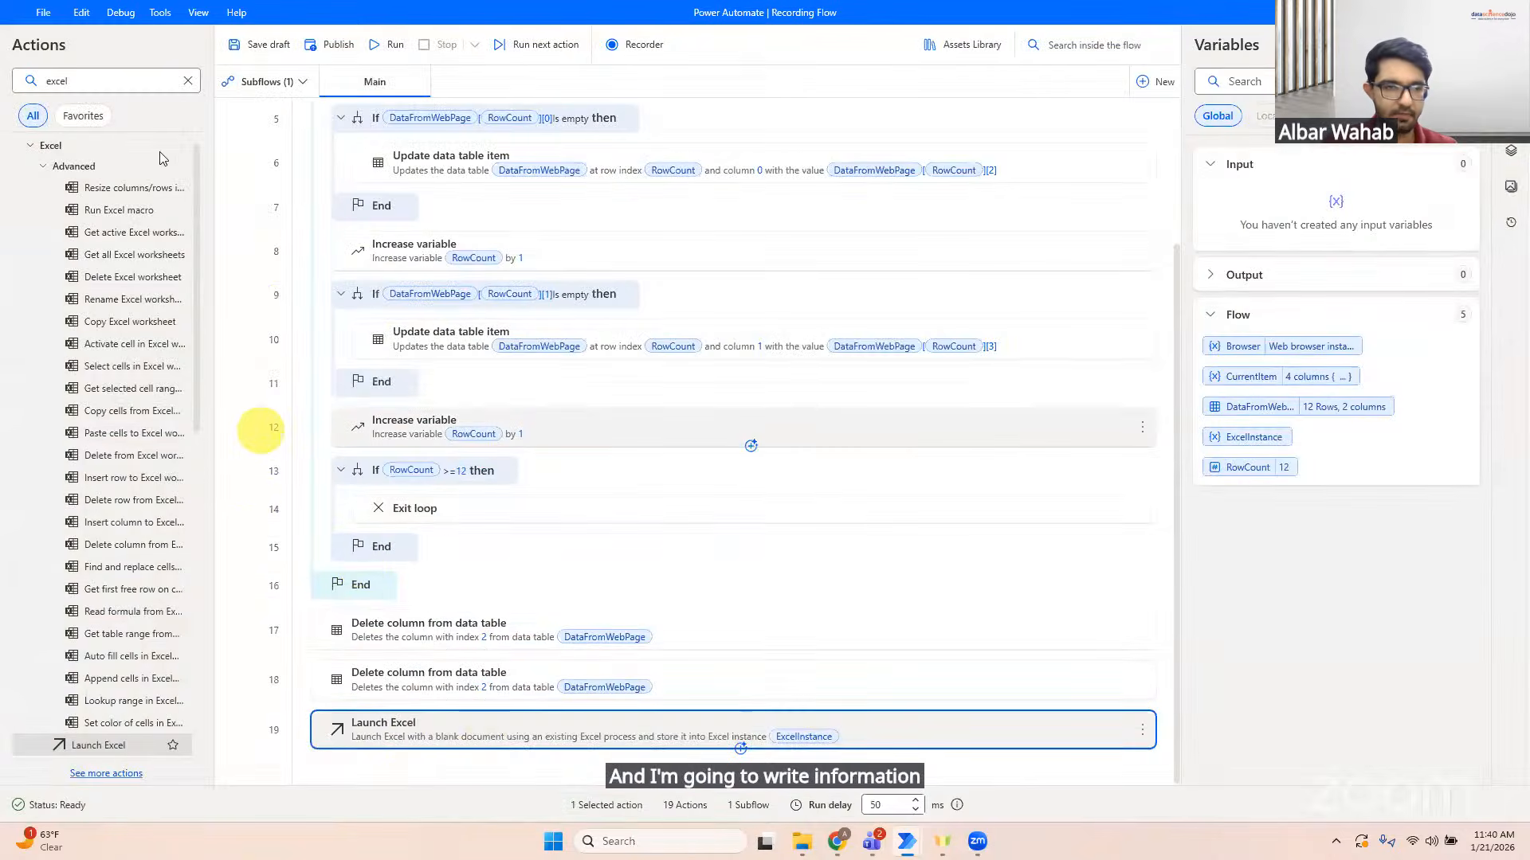
Step: Add a Write to Excel worksheet action after Launch Excel, with DataFromWebPage as the value to write
{"action": "double_click", "coordinate": [132, 75]}
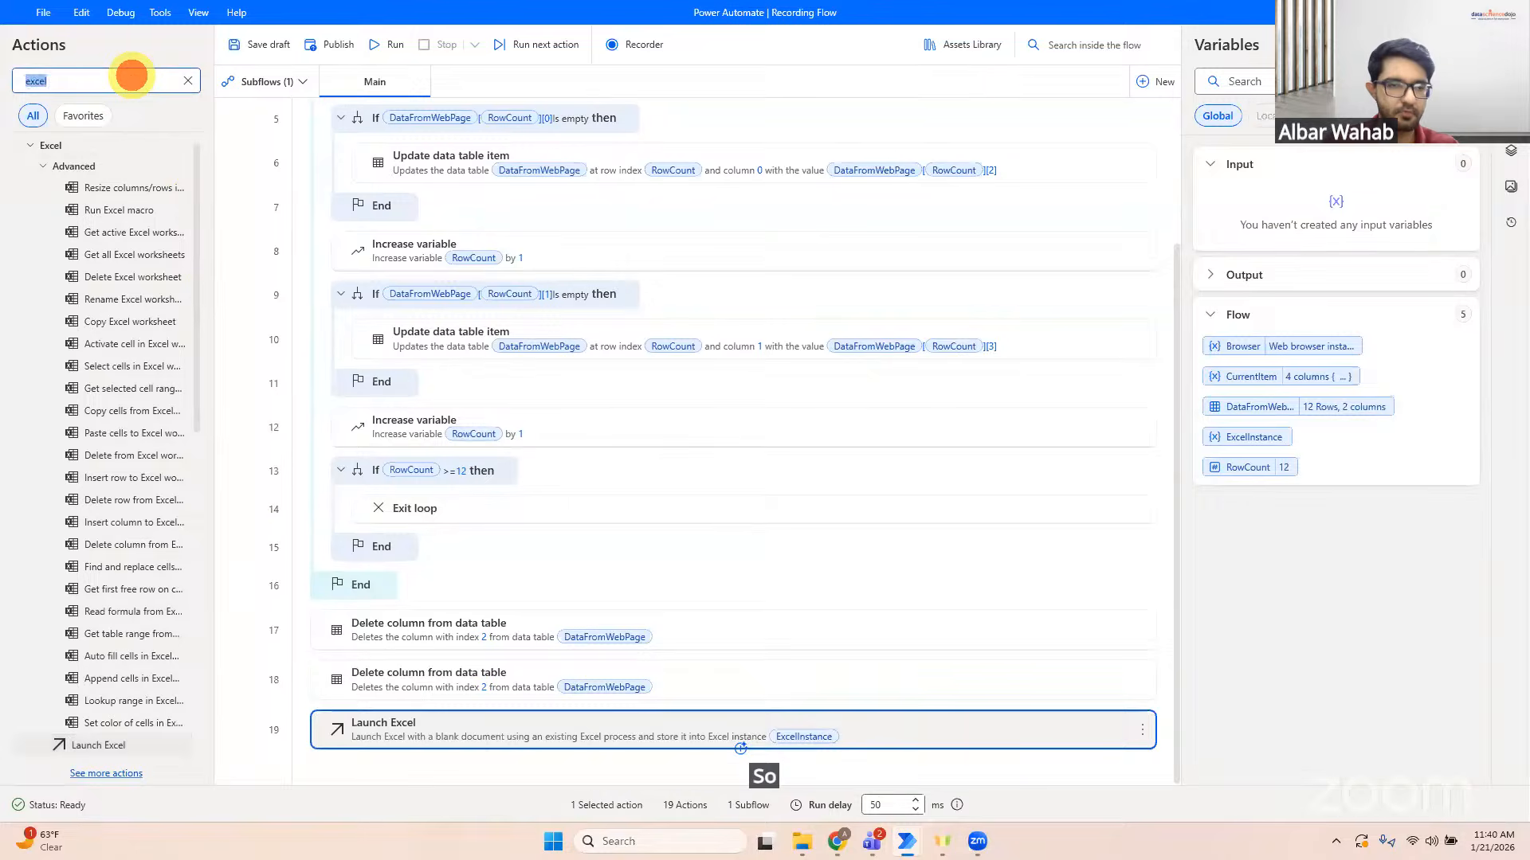
{"action": "type", "text": "write"}
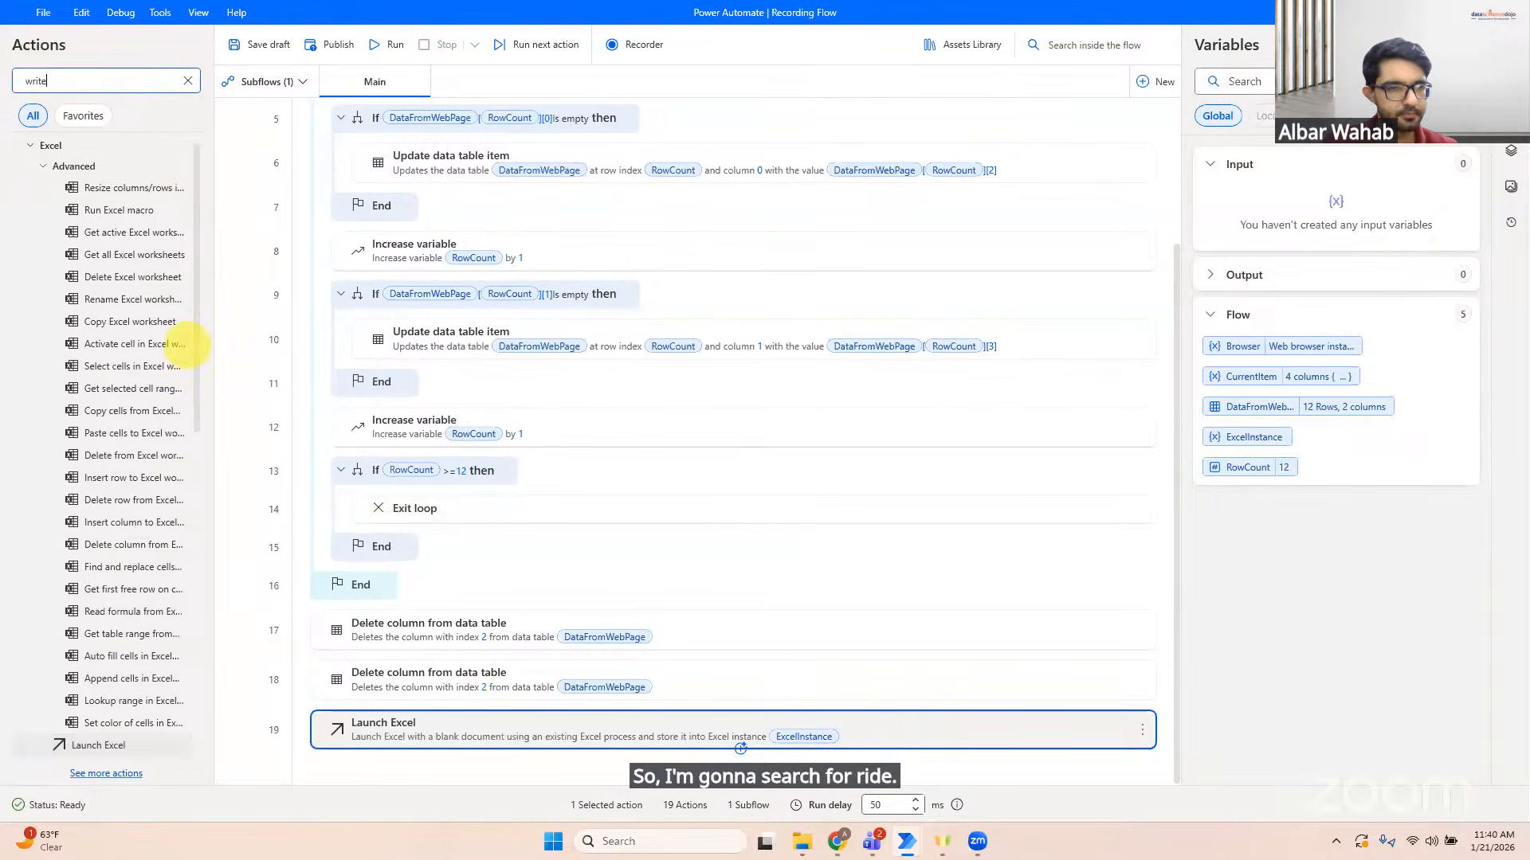
{"action": "left_click_drag", "start_coordinate": [102, 238], "coordinate": [450, 758]}
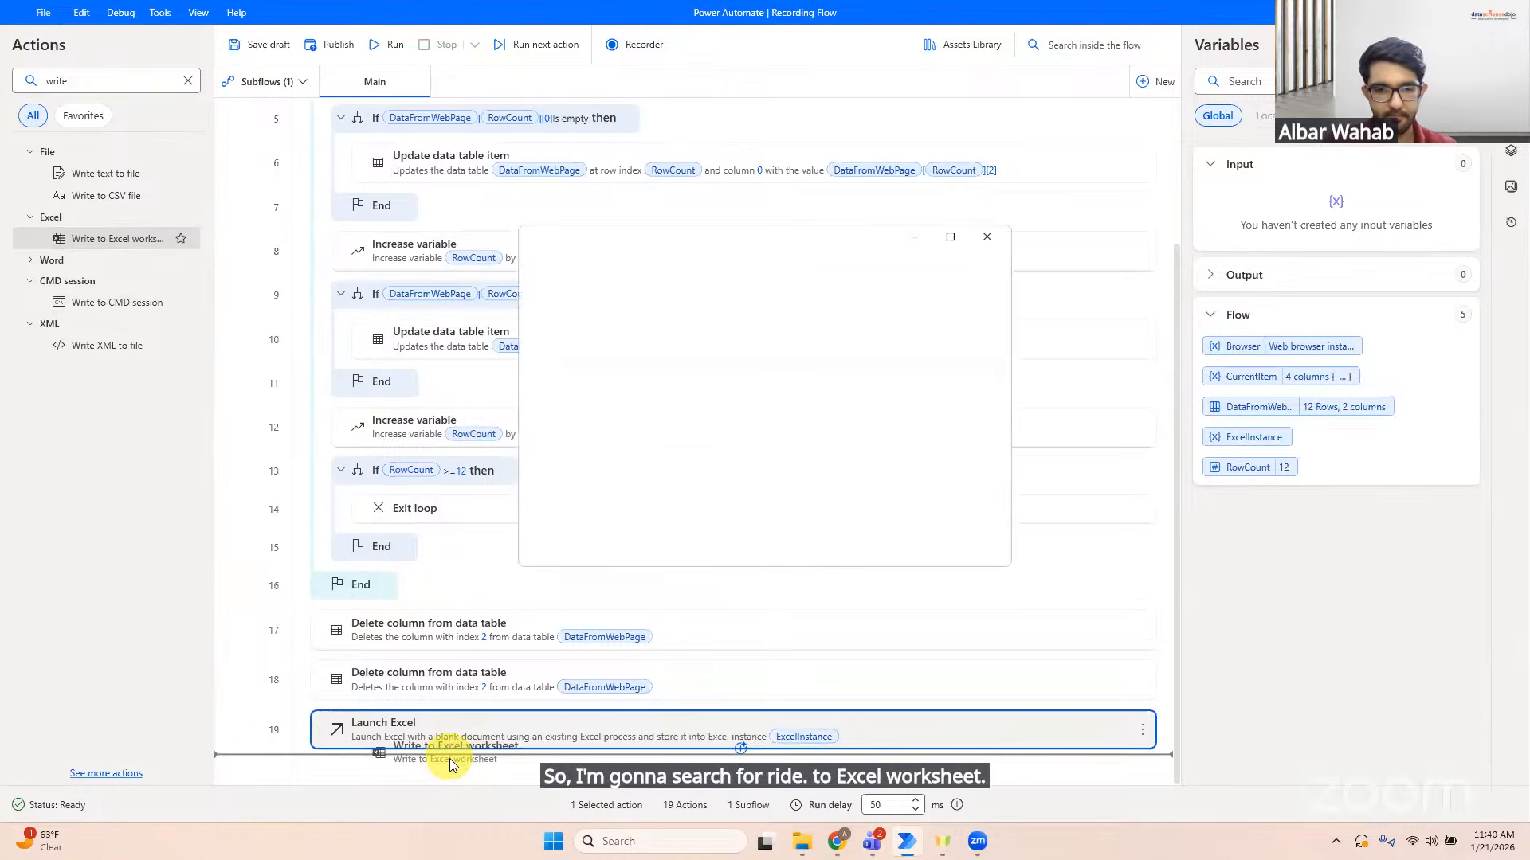
{"action": "left_click", "coordinate": [672, 360]}
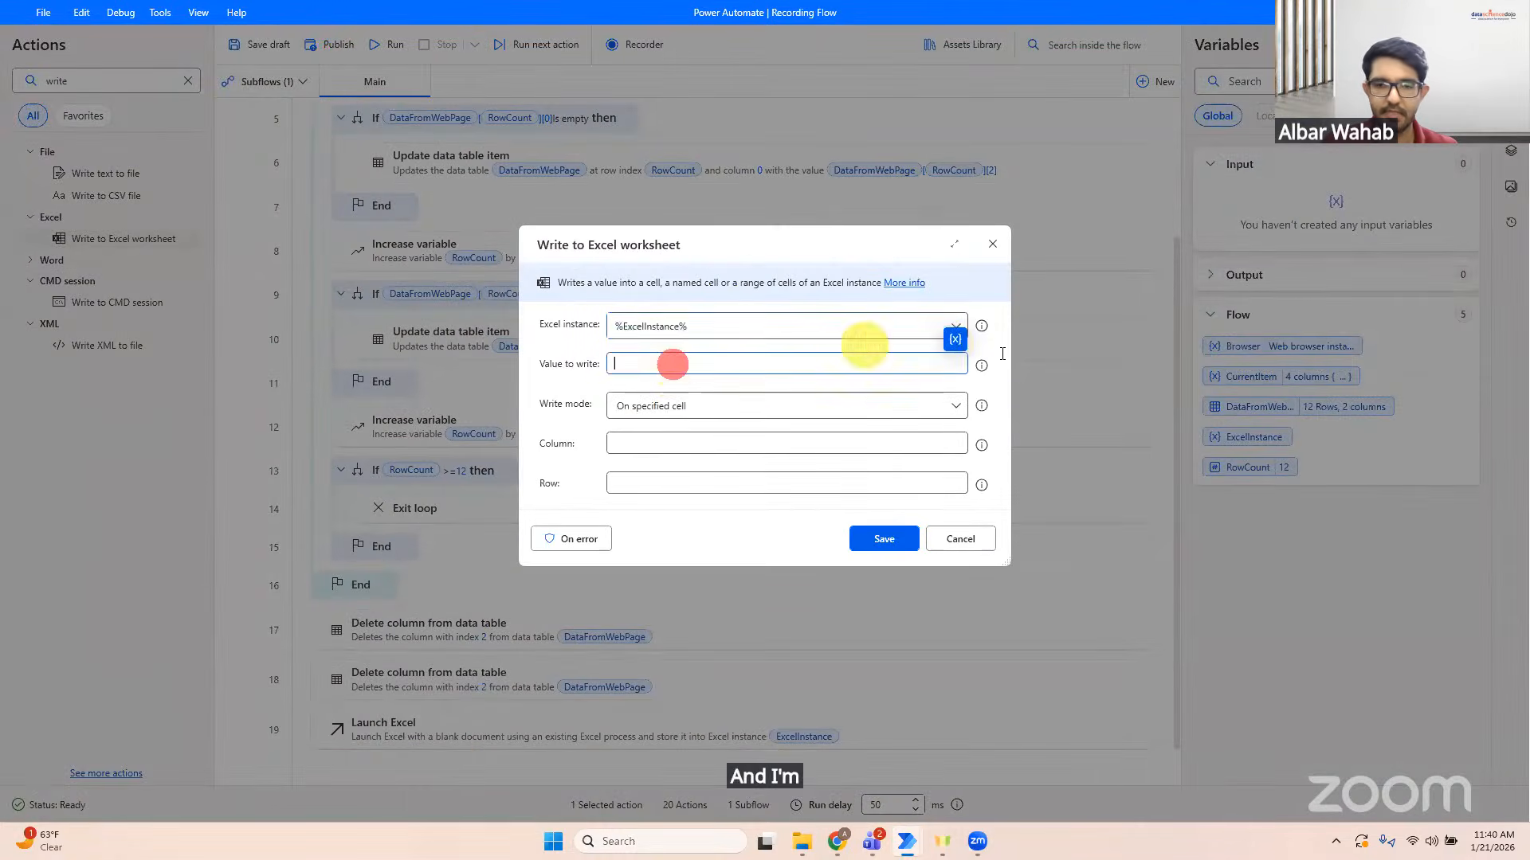
{"action": "left_click", "coordinate": [955, 341]}
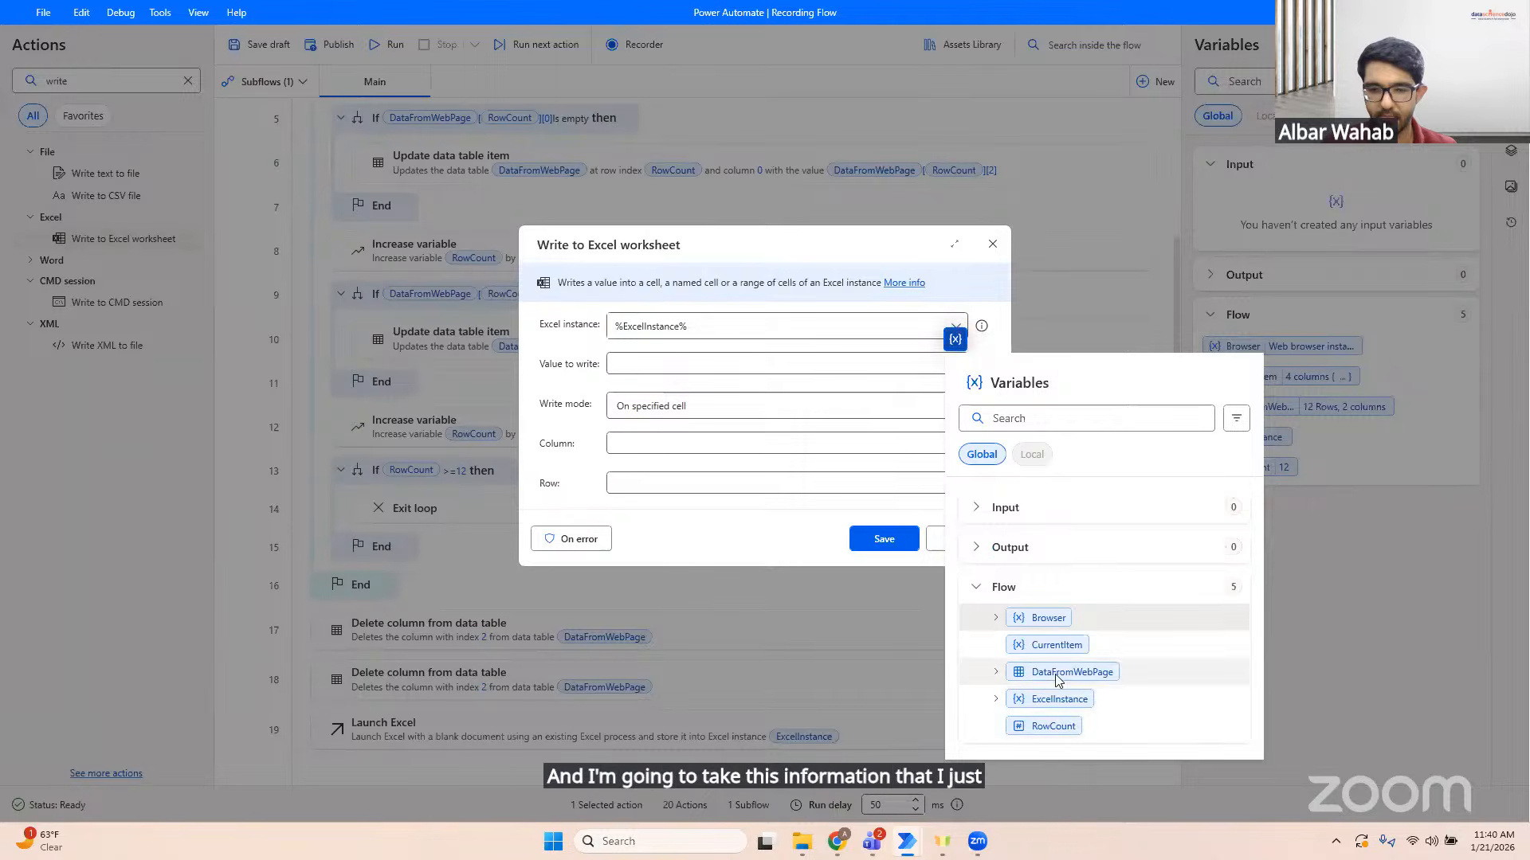
{"action": "left_click", "coordinate": [1055, 674]}
Step: Set the write mode to the specified cell in column A, row 1, and save the Write to Excel worksheet action
{"action": "left_click", "coordinate": [750, 403]}
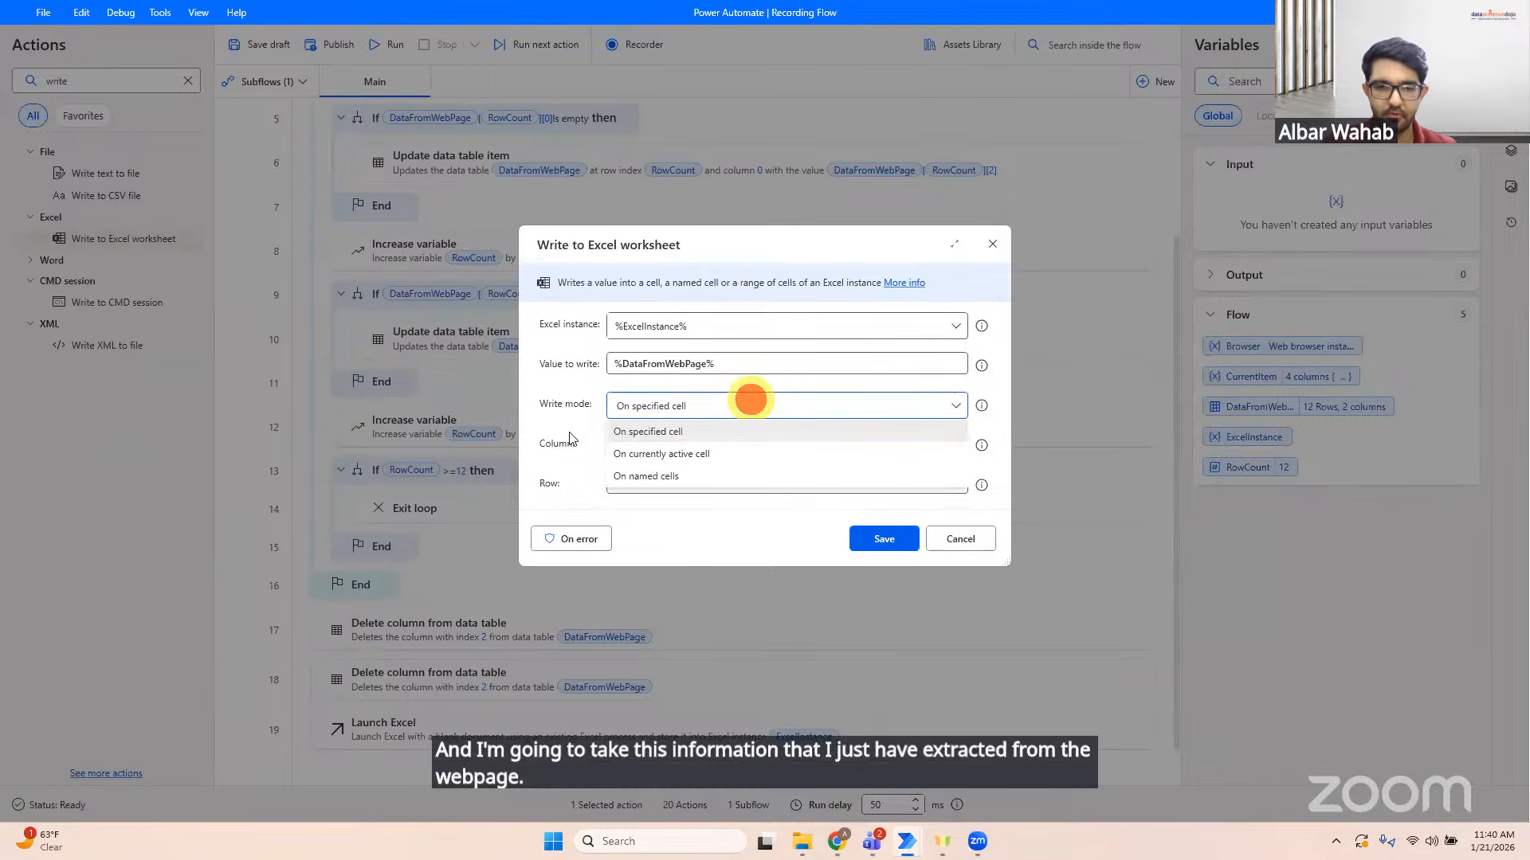
{"action": "left_click", "coordinate": [569, 438]}
{"action": "left_click", "coordinate": [643, 440]}
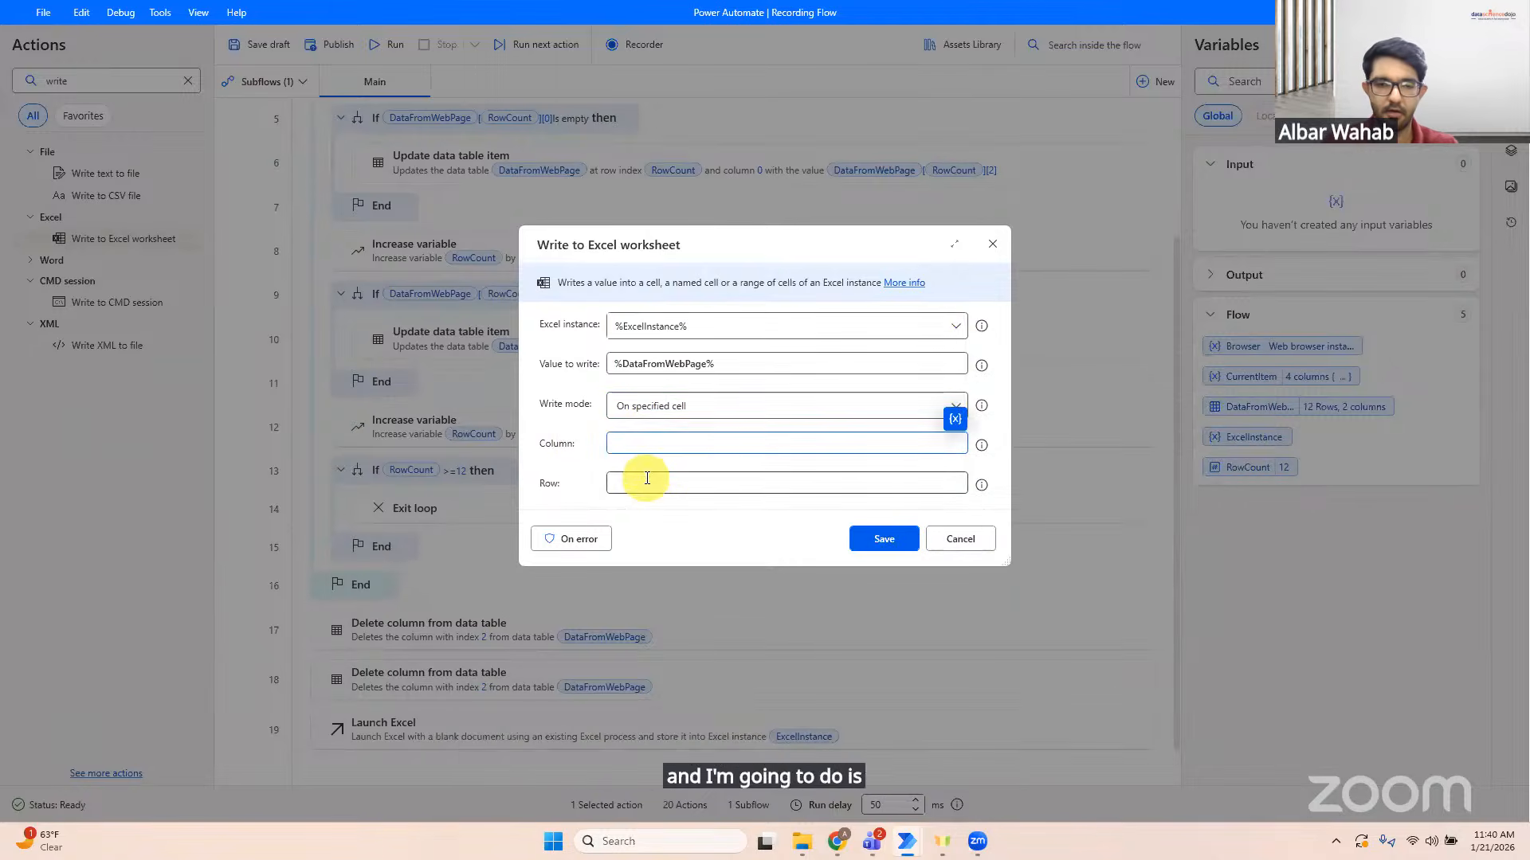
{"action": "type", "text": "A"}
{"action": "left_click", "coordinate": [647, 478]}
{"action": "type", "text": "1"}
{"action": "left_click", "coordinate": [887, 539]}
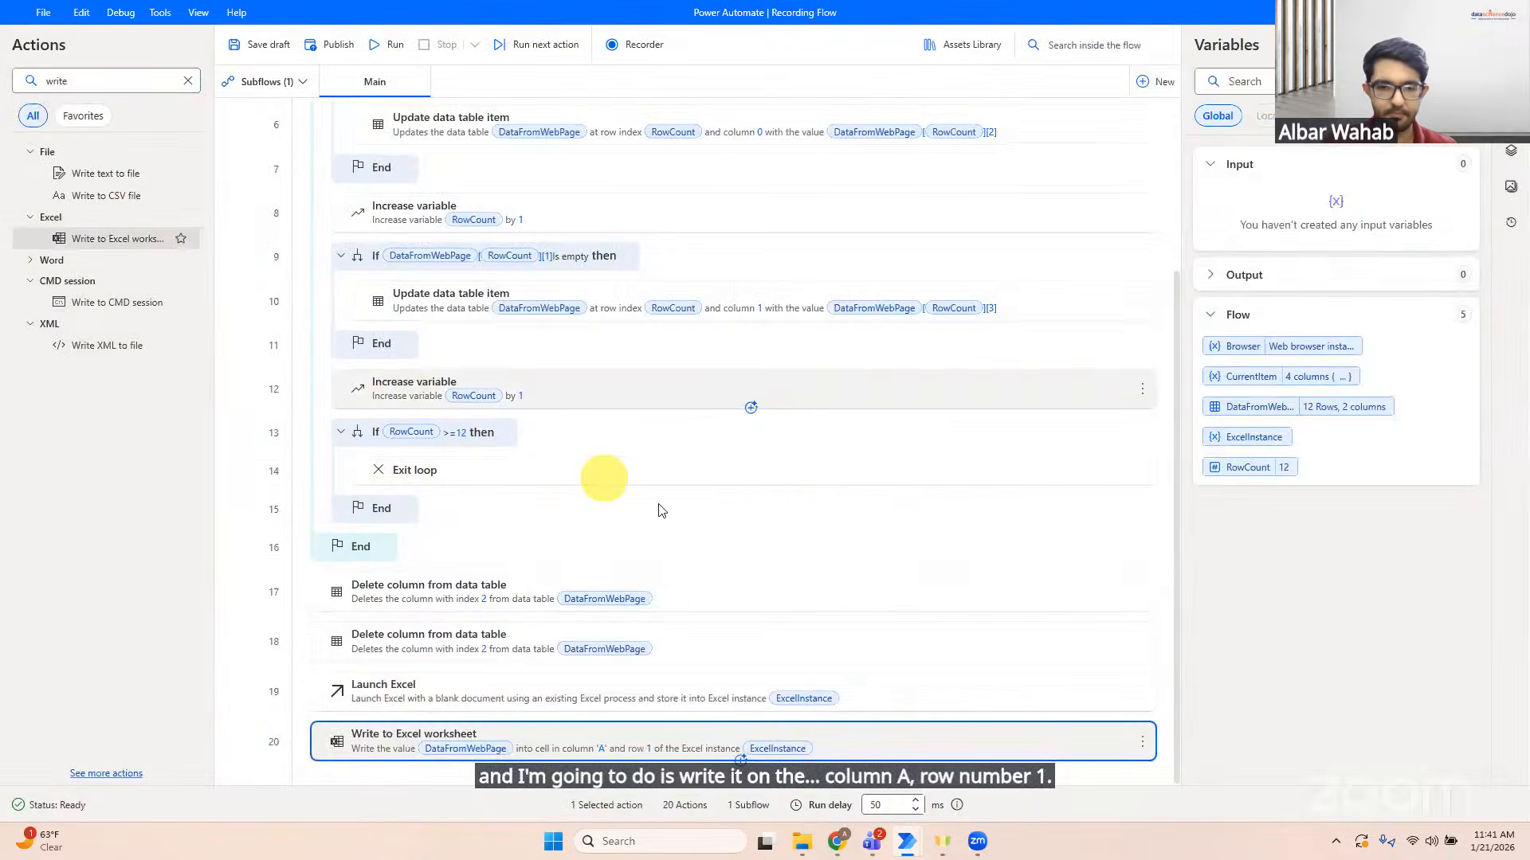
Step: Review the Write to Excel worksheet settings, run the Recording Flow, and bring up the Excel workbook it creates
{"action": "right_click", "coordinate": [1023, 749]}
{"action": "left_click", "coordinate": [1085, 432]}
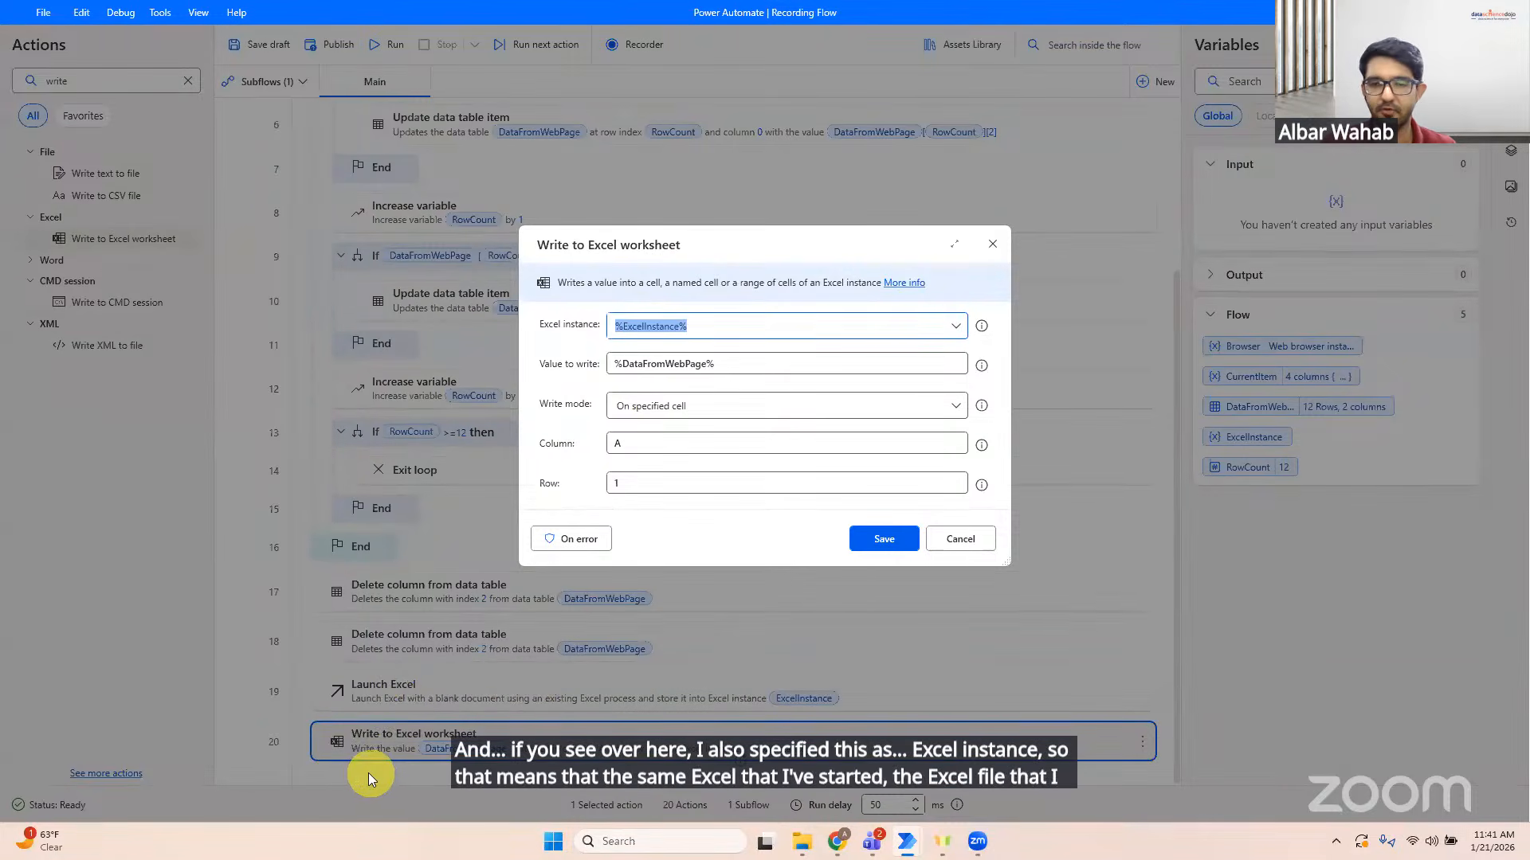
{"action": "left_click", "coordinate": [393, 45]}
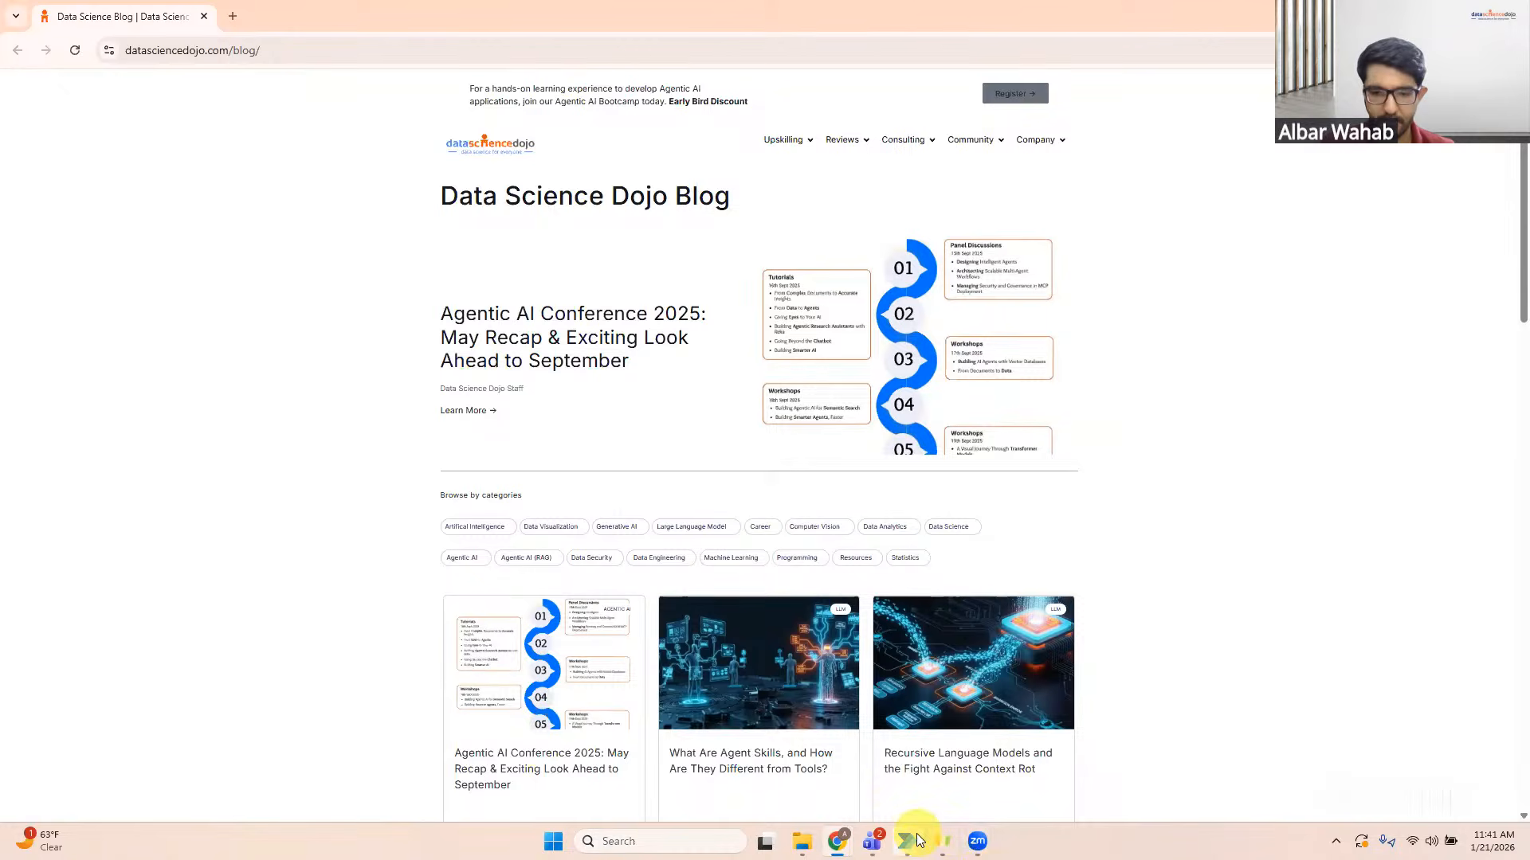
{"action": "mouse_move", "coordinate": [917, 841]}
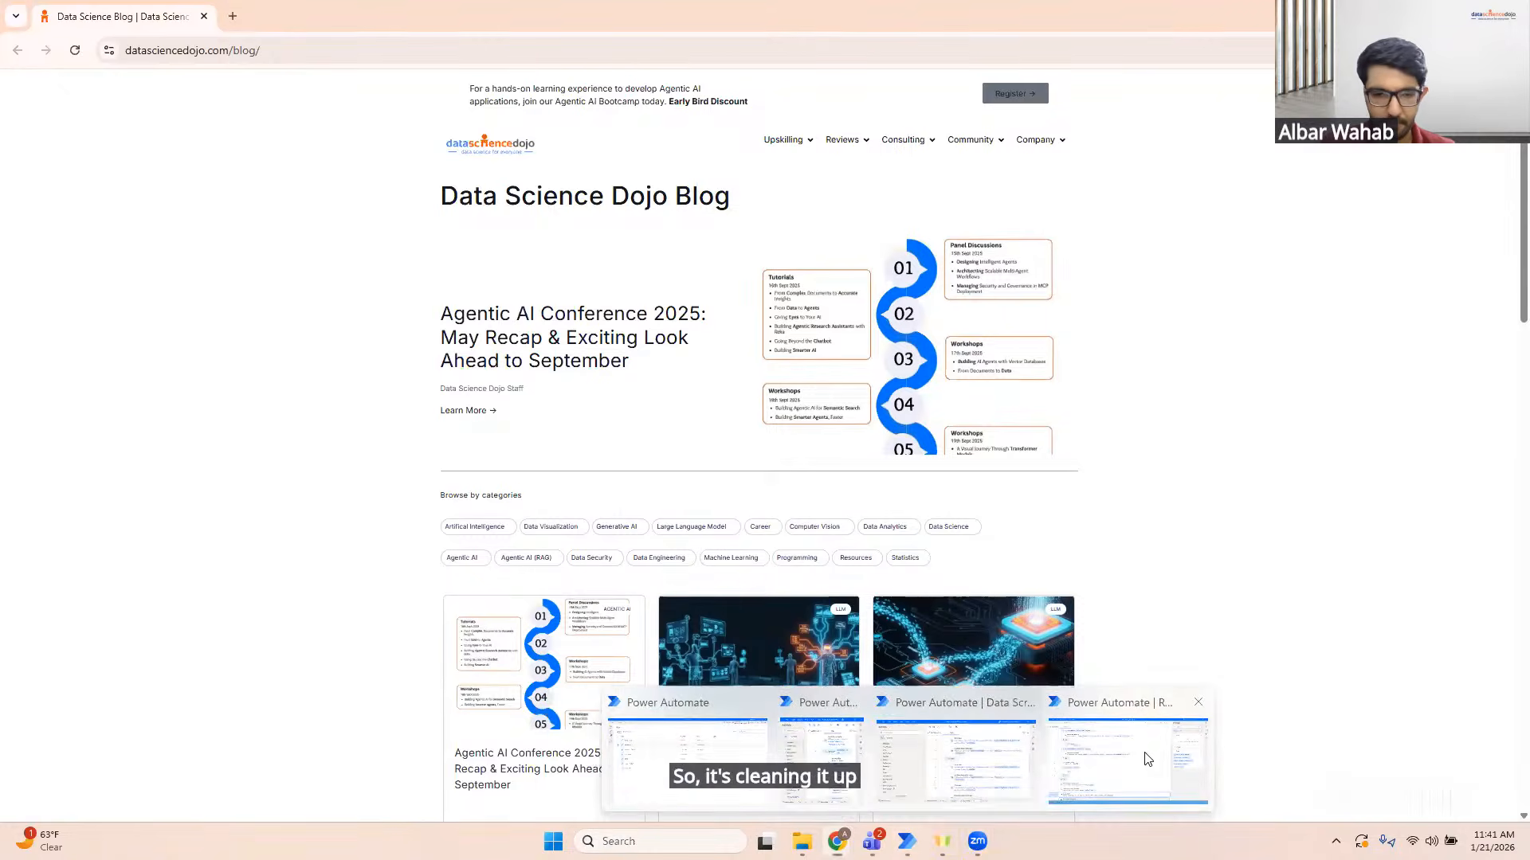
{"action": "left_click", "coordinate": [1148, 758]}
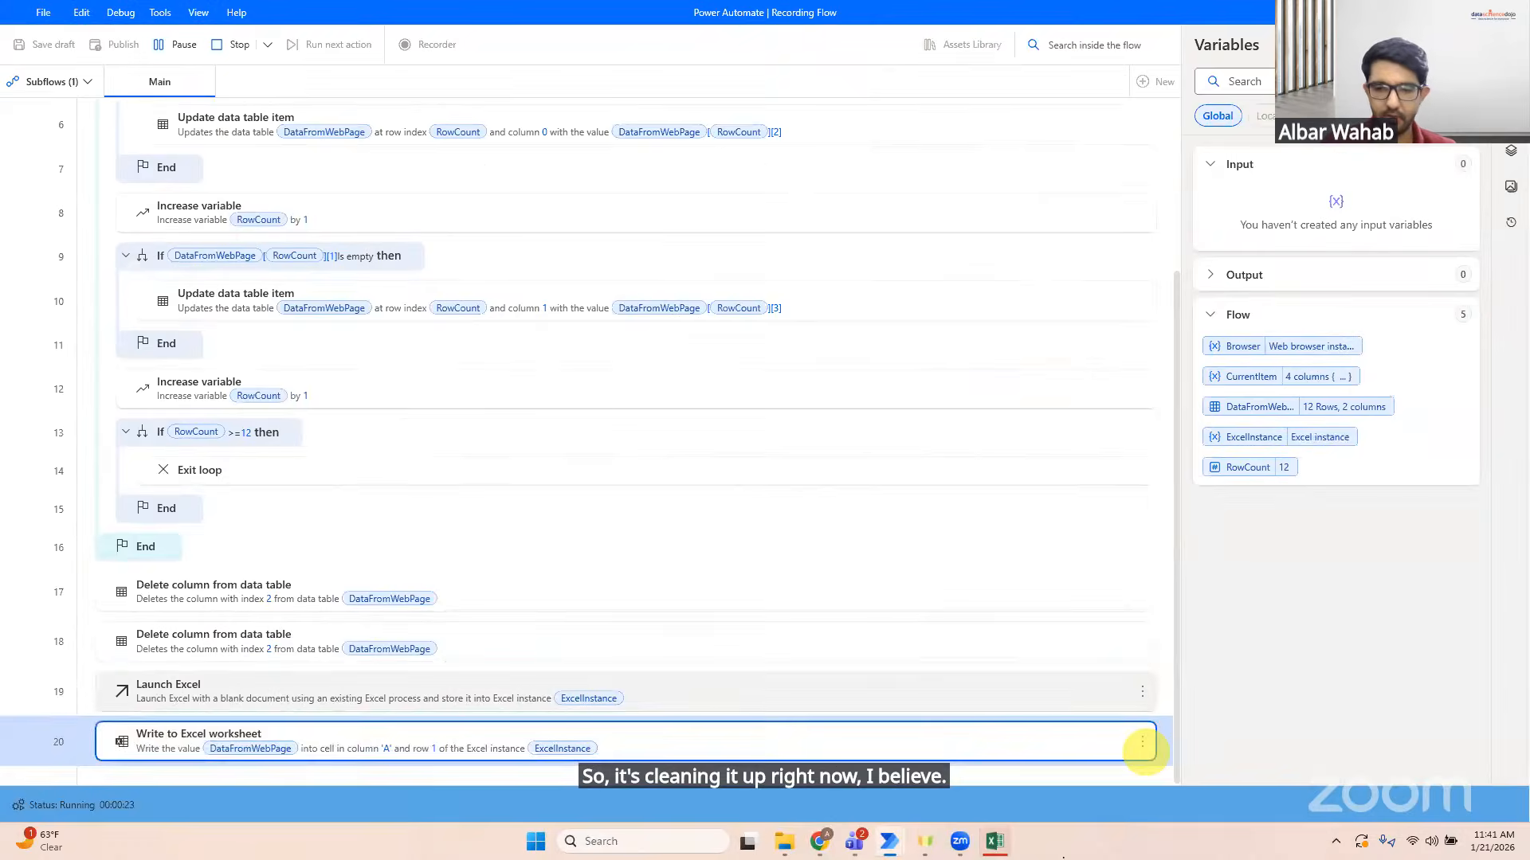
{"action": "left_click", "coordinate": [997, 843]}
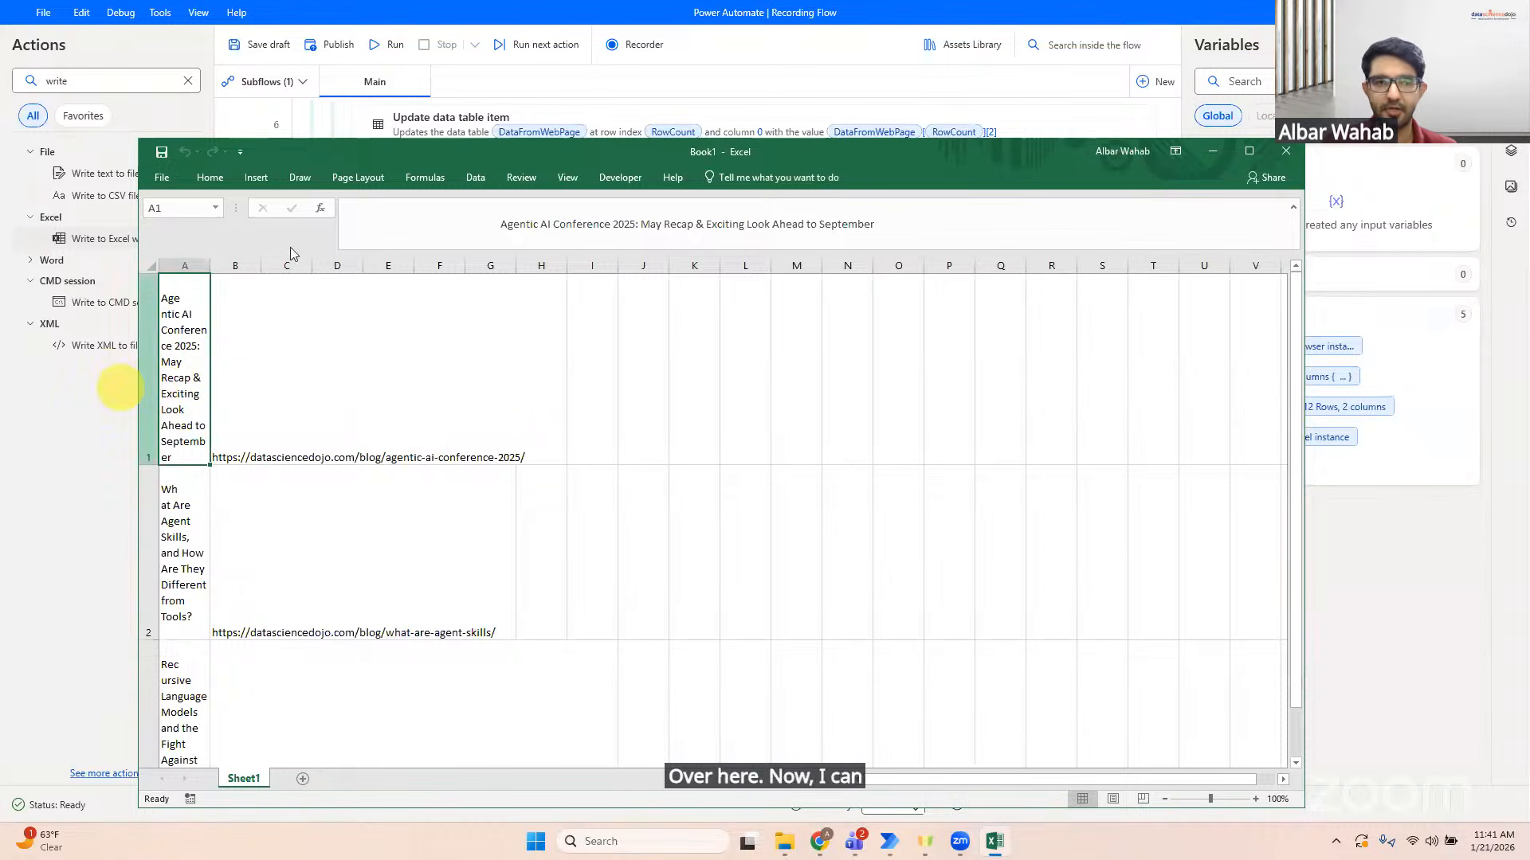
Step: Return to the flow designer, search the actions for trim, and clear the search
{"action": "left_click", "coordinate": [141, 79]}
{"action": "type", "text": "trim"}
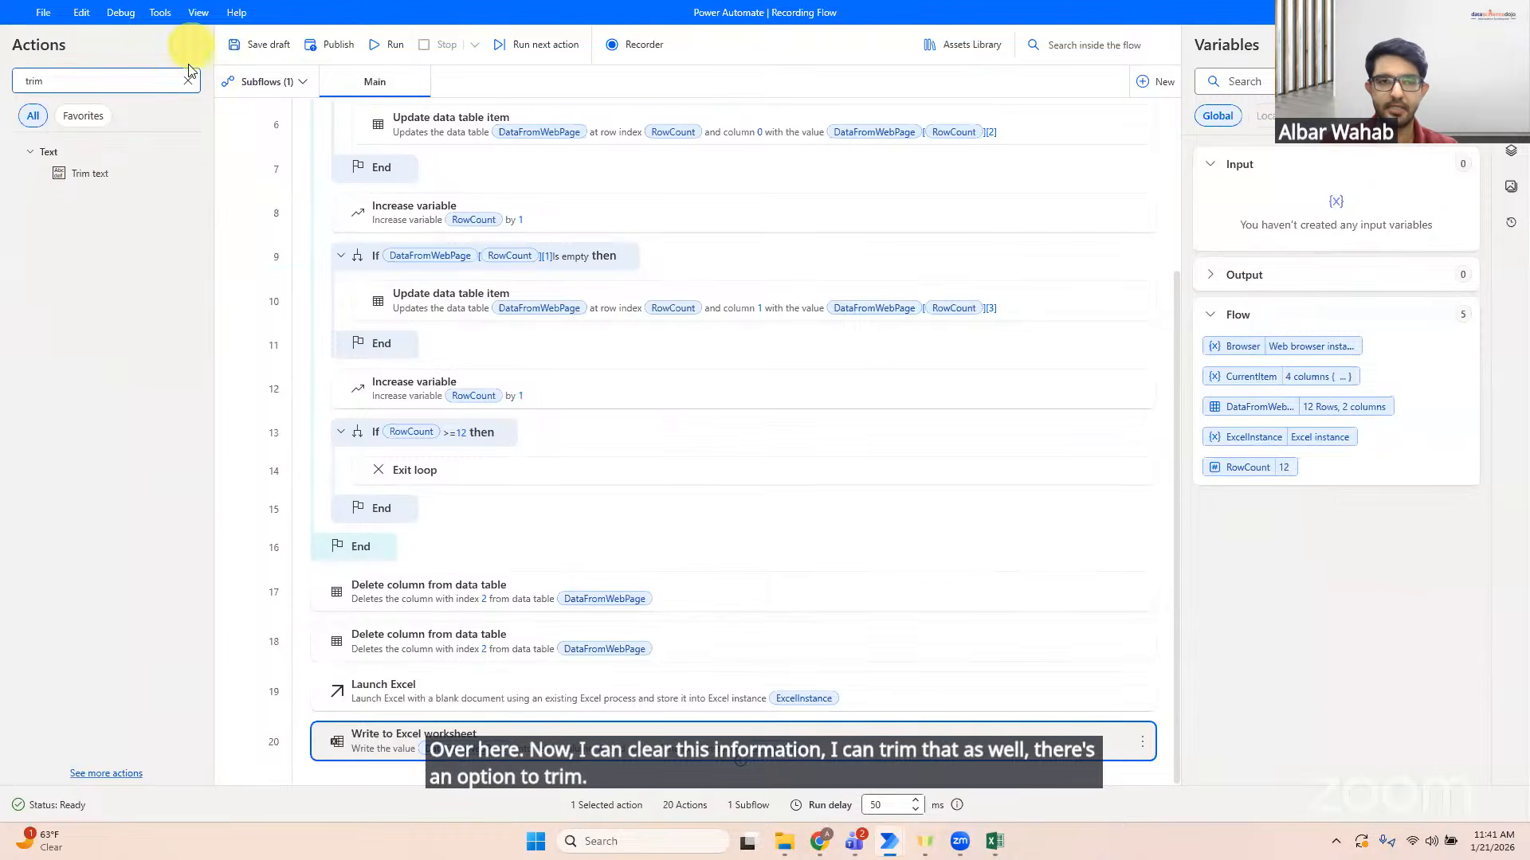
{"action": "key", "text": "BackSpace"}
{"action": "key", "text": "BackSpace"}
{"action": "key", "text": "BackSpace"}
{"action": "key", "text": "BackSpace"}
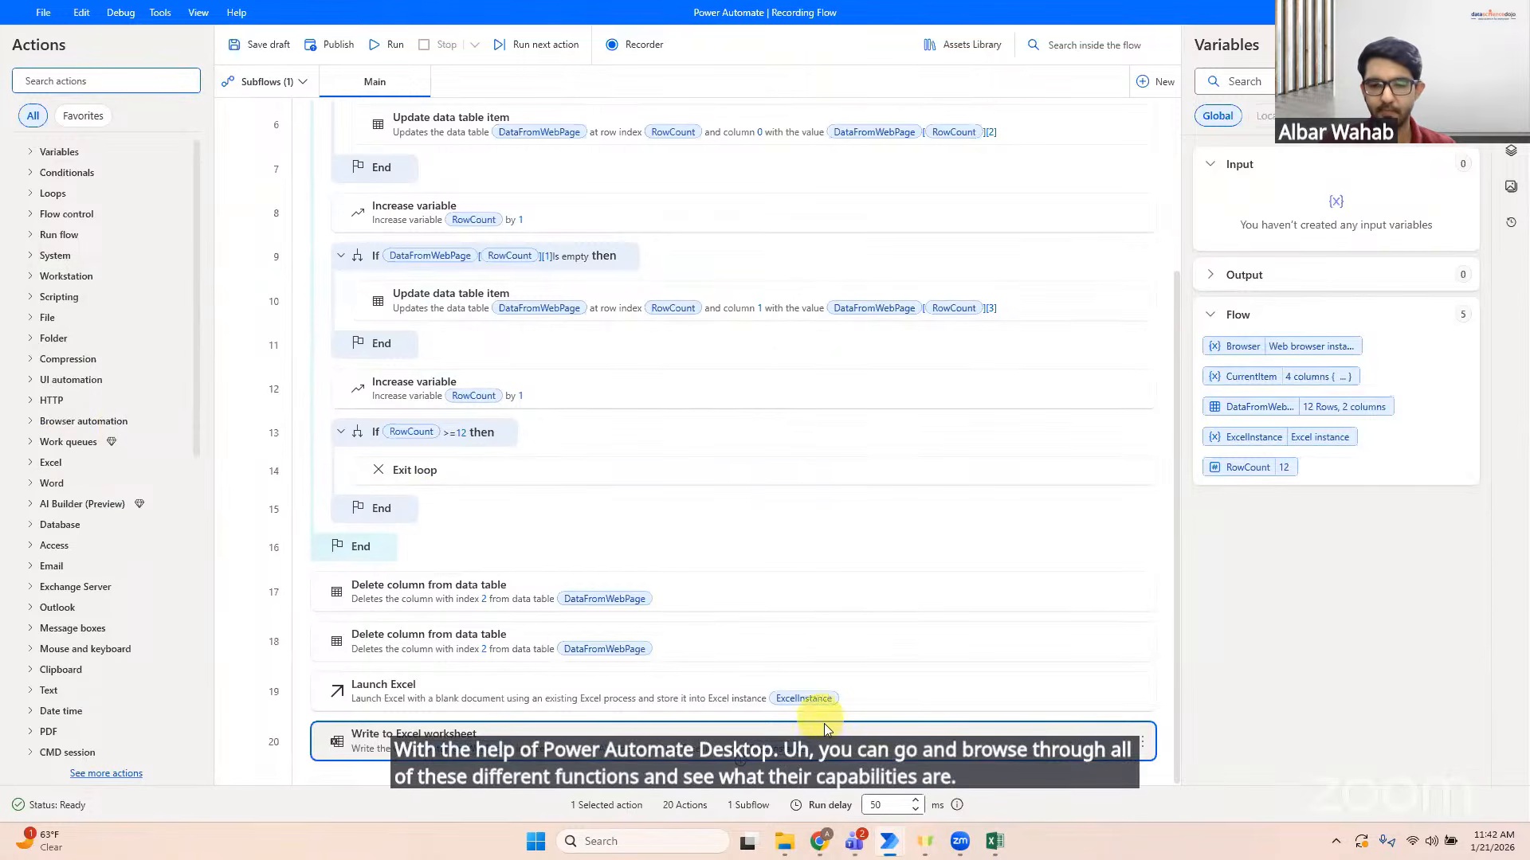
Step: Switch to Chrome and open the Automating Workflows presentation tab
{"action": "mouse_move", "coordinate": [891, 843]}
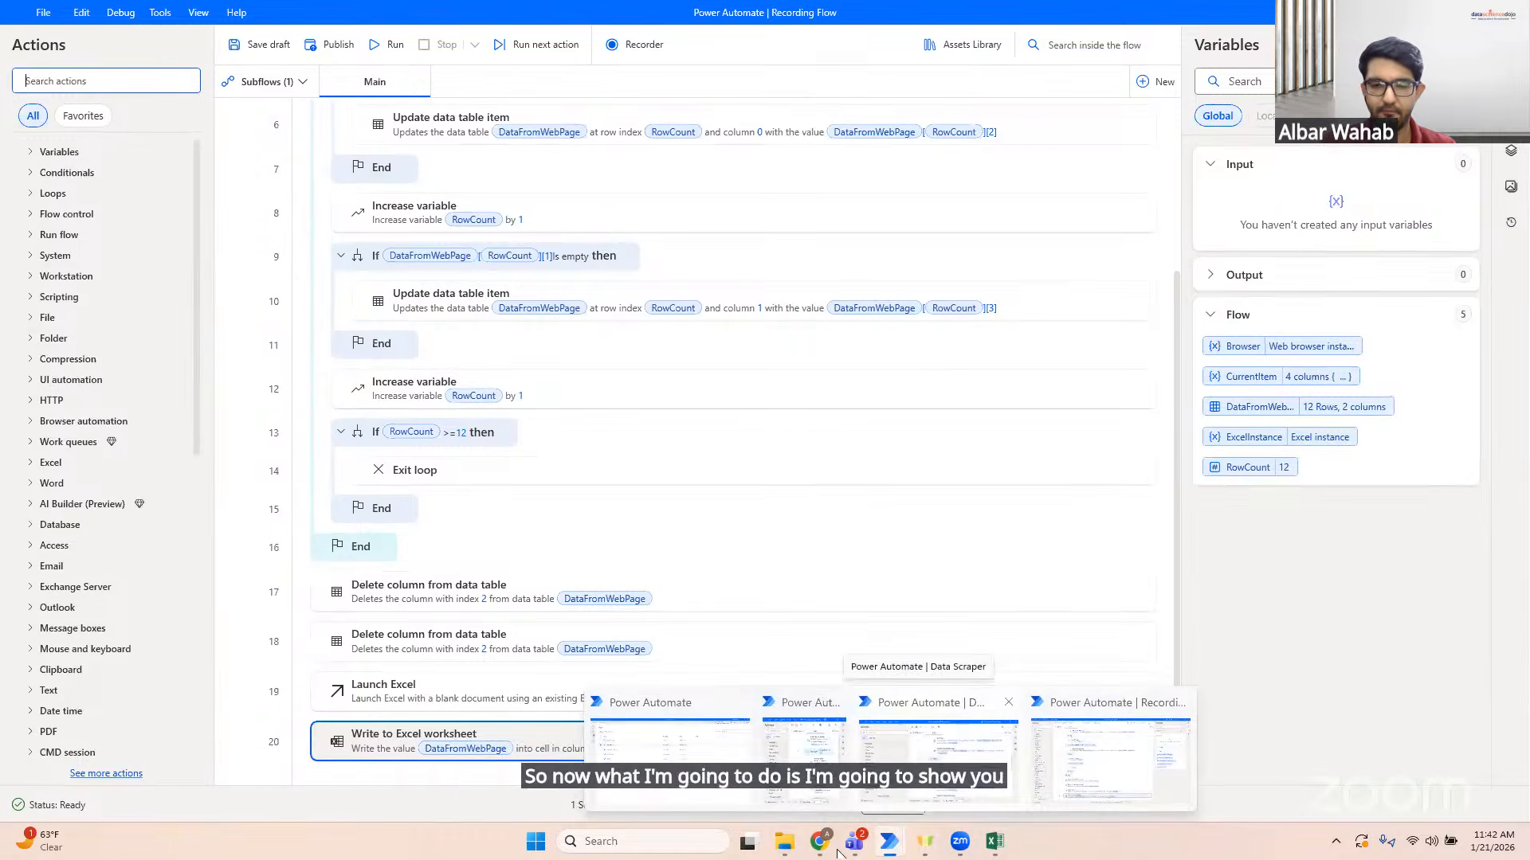
{"action": "mouse_move", "coordinate": [829, 853]}
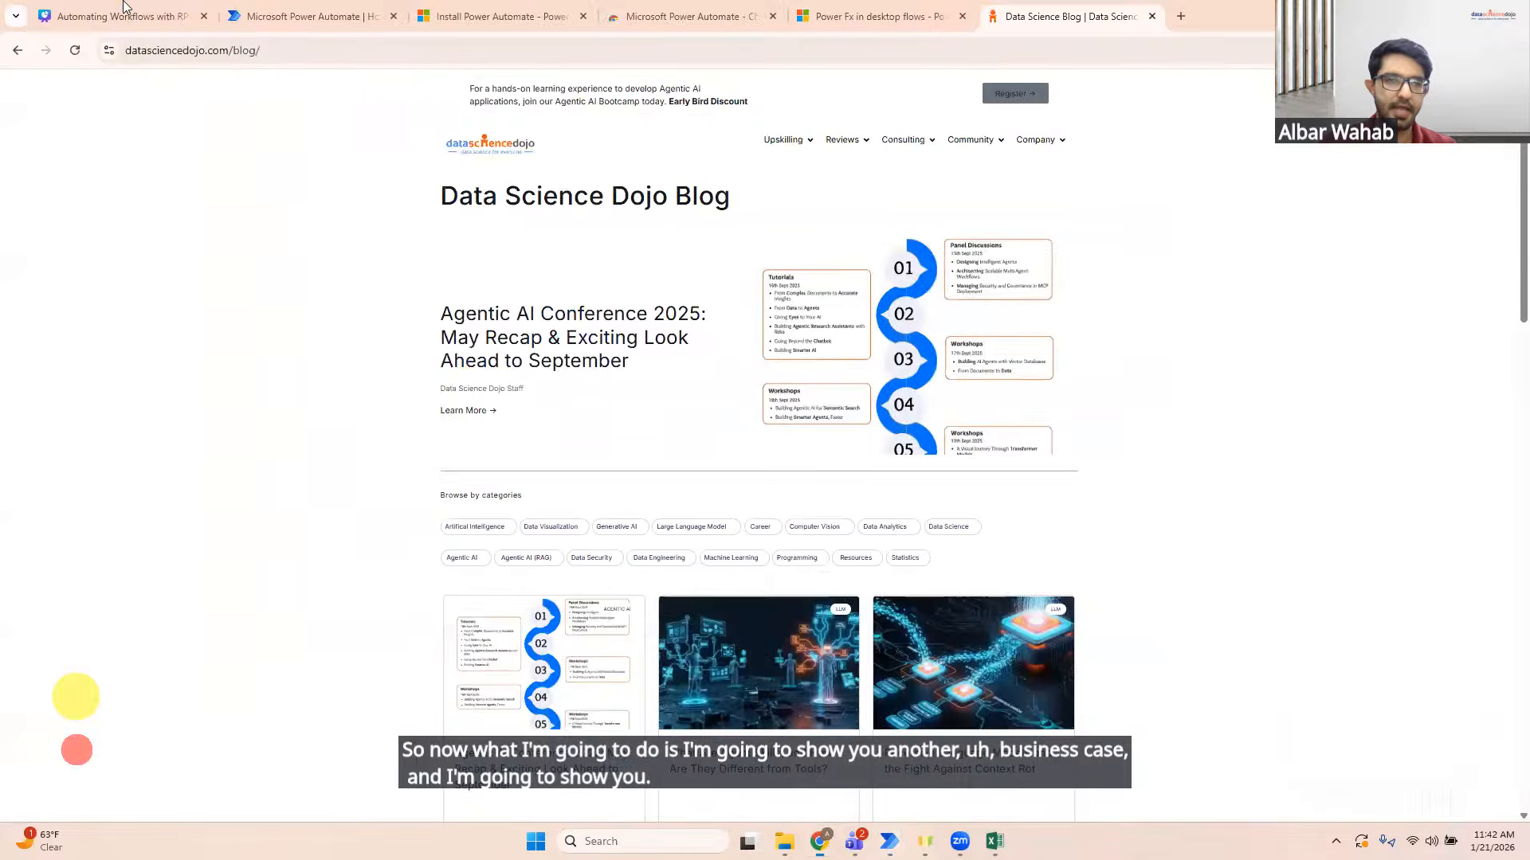
{"action": "left_click", "coordinate": [81, 761]}
{"action": "left_click", "coordinate": [108, 8]}
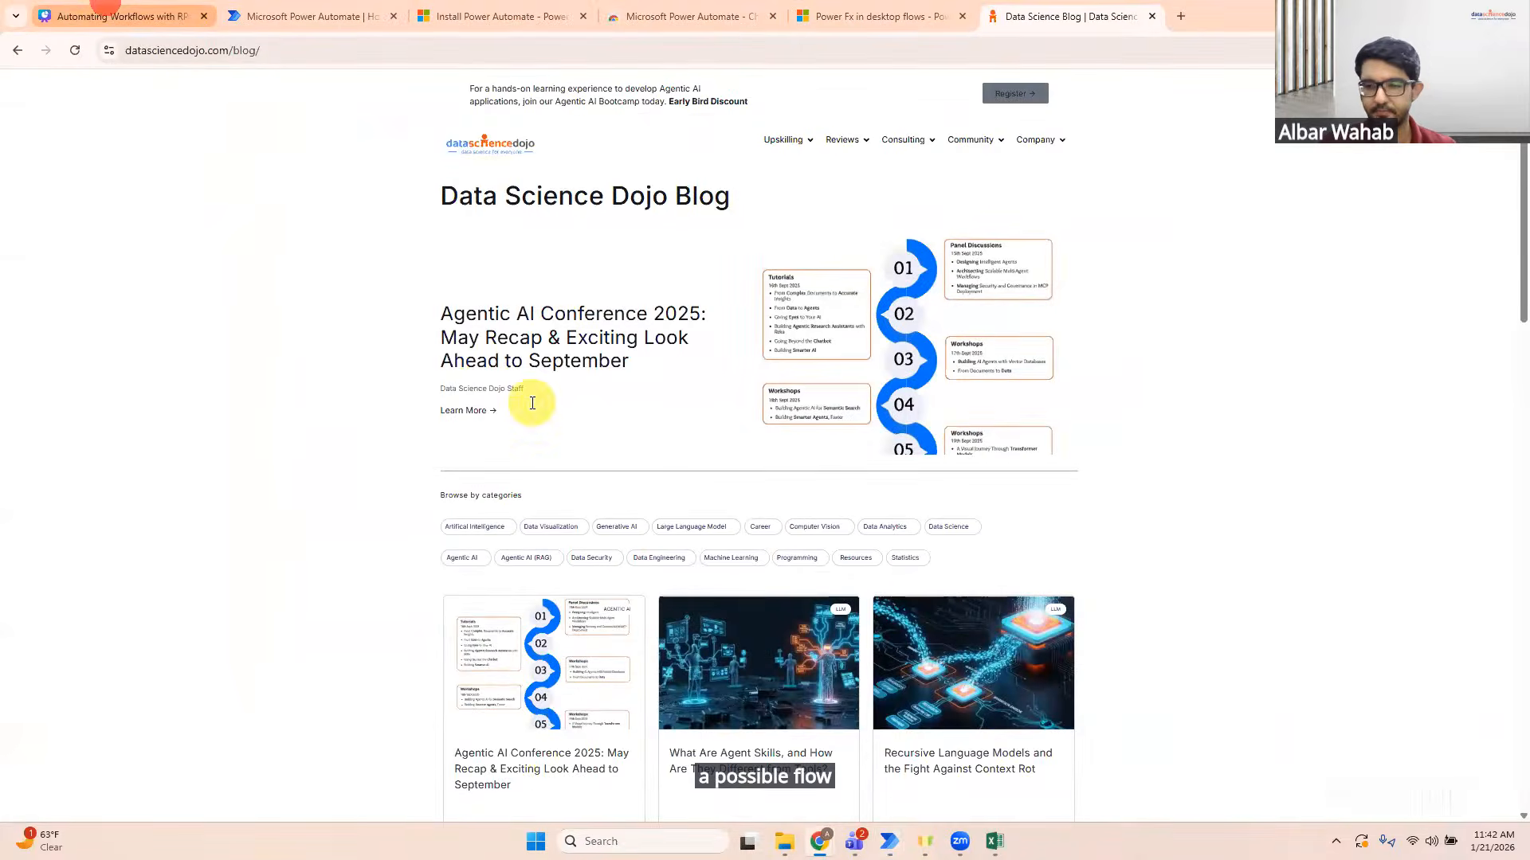
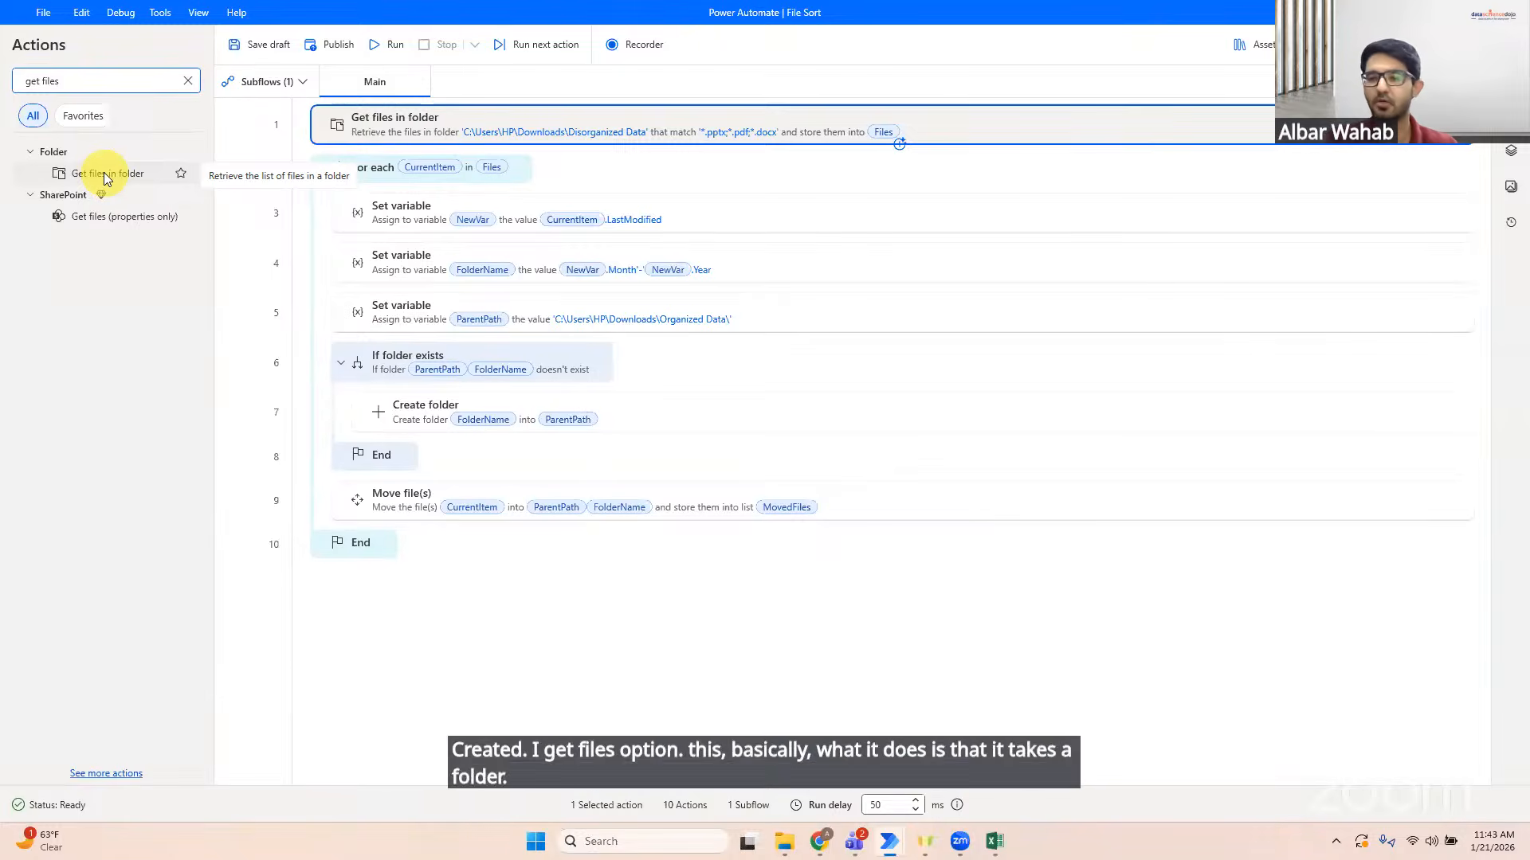
Step: Switch to File Explorer and examine the files in the Disorganized Data folder
{"action": "mouse_move", "coordinate": [798, 858]}
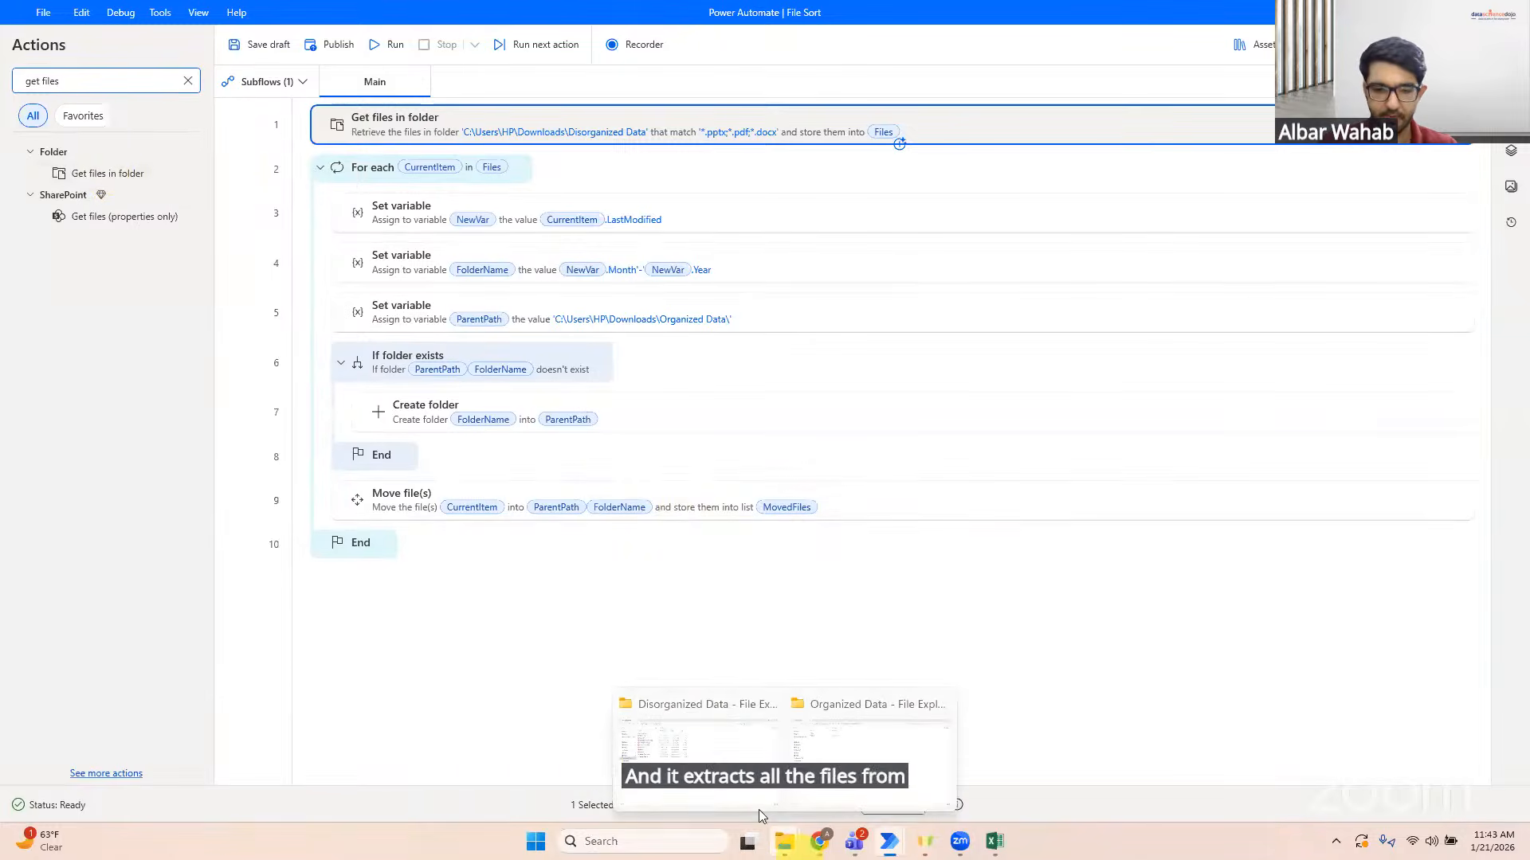
{"action": "left_click", "coordinate": [706, 757]}
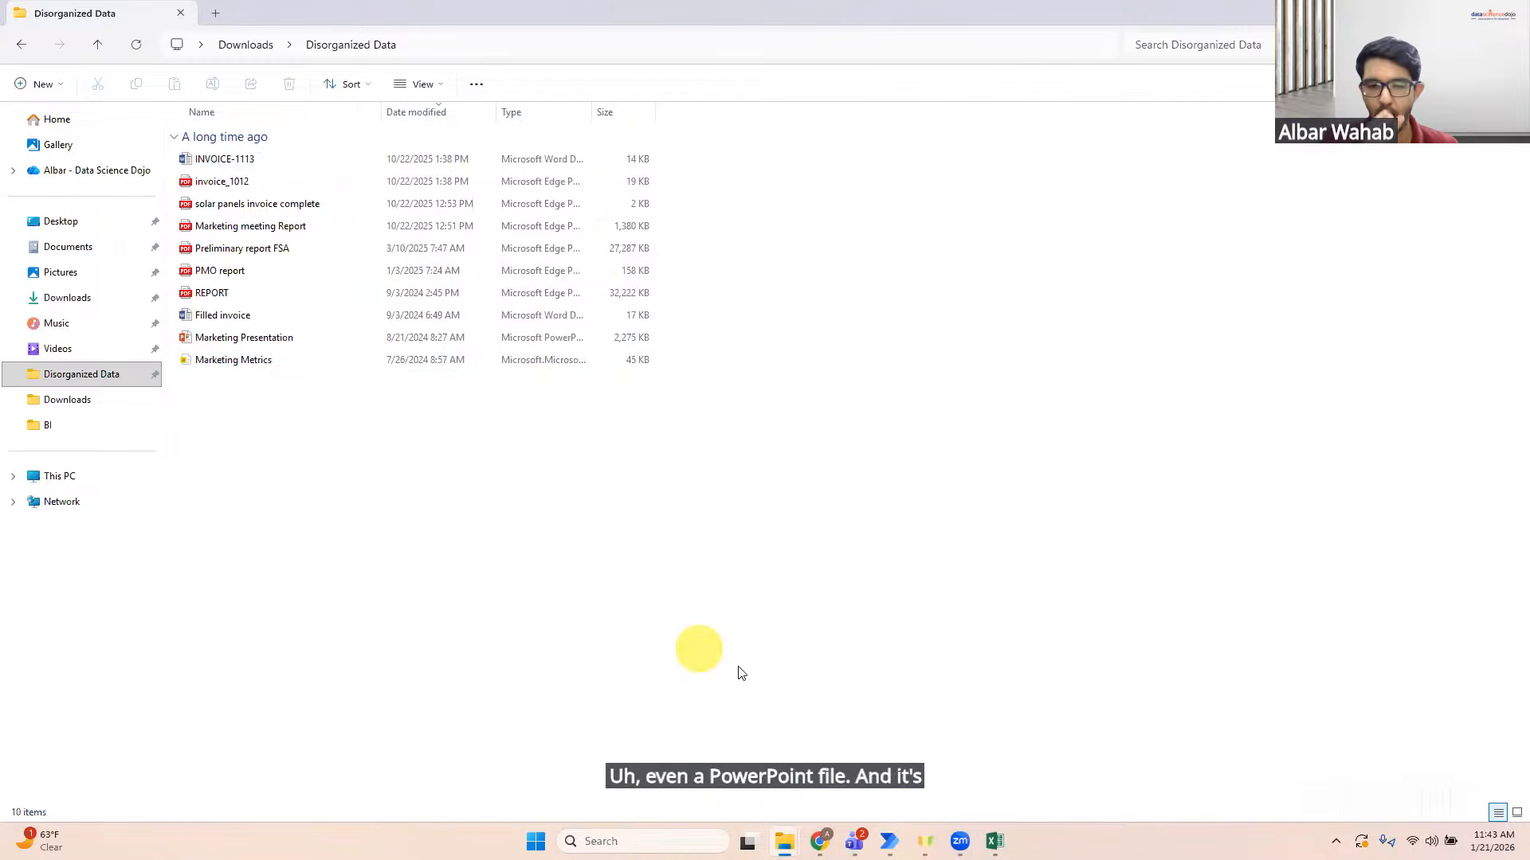
{"action": "left_click", "coordinate": [497, 603]}
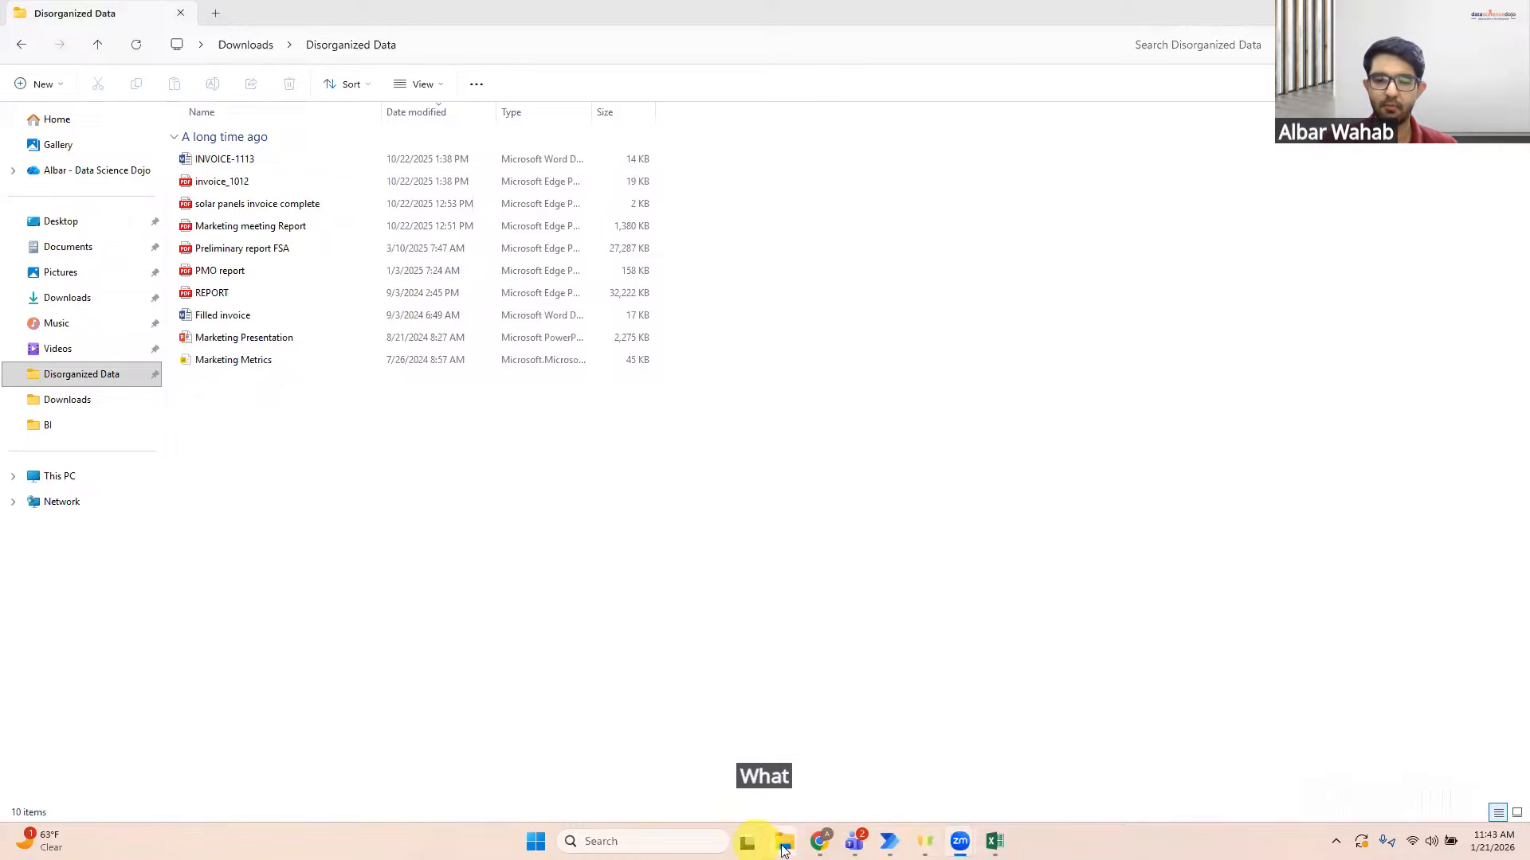
Step: Inspect the 8-2024 subfolder of the Organized Data folder and return to Organized Data
{"action": "mouse_move", "coordinate": [784, 838]}
{"action": "left_click", "coordinate": [911, 753]}
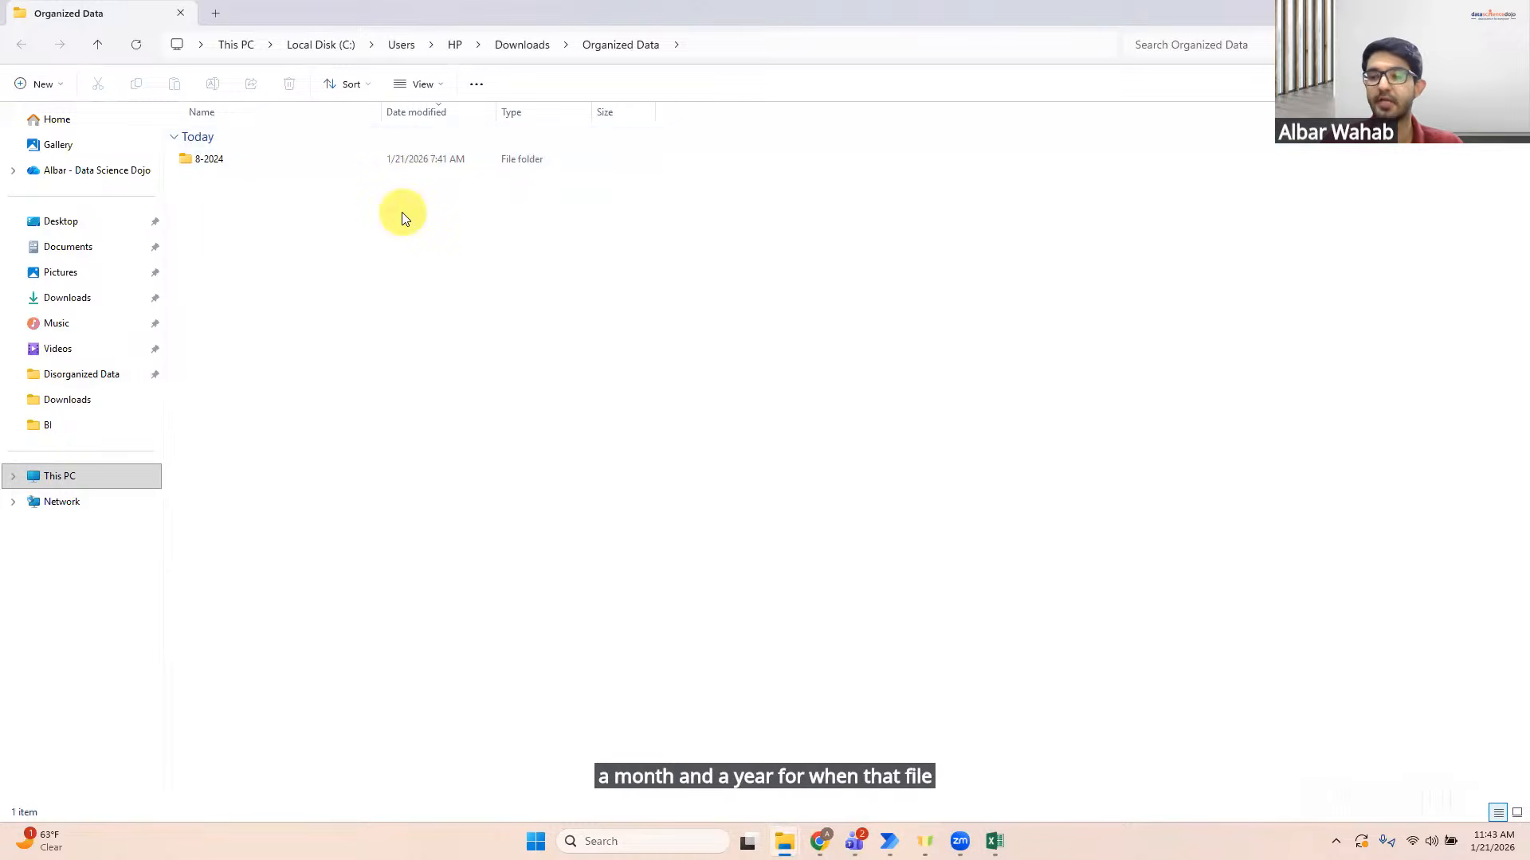
{"action": "double_click", "coordinate": [331, 164]}
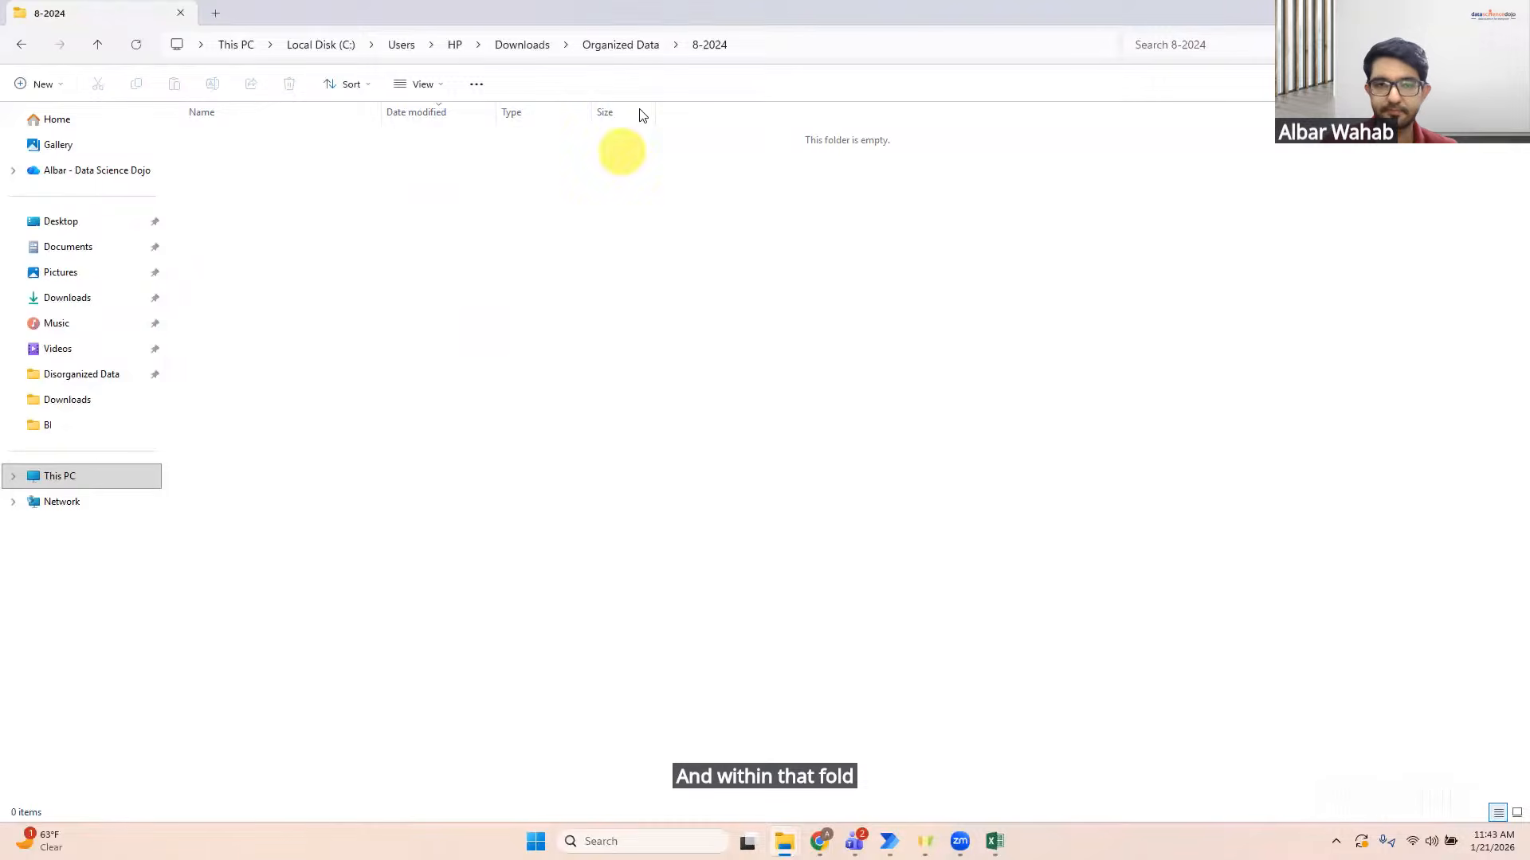
{"action": "left_click", "coordinate": [610, 46]}
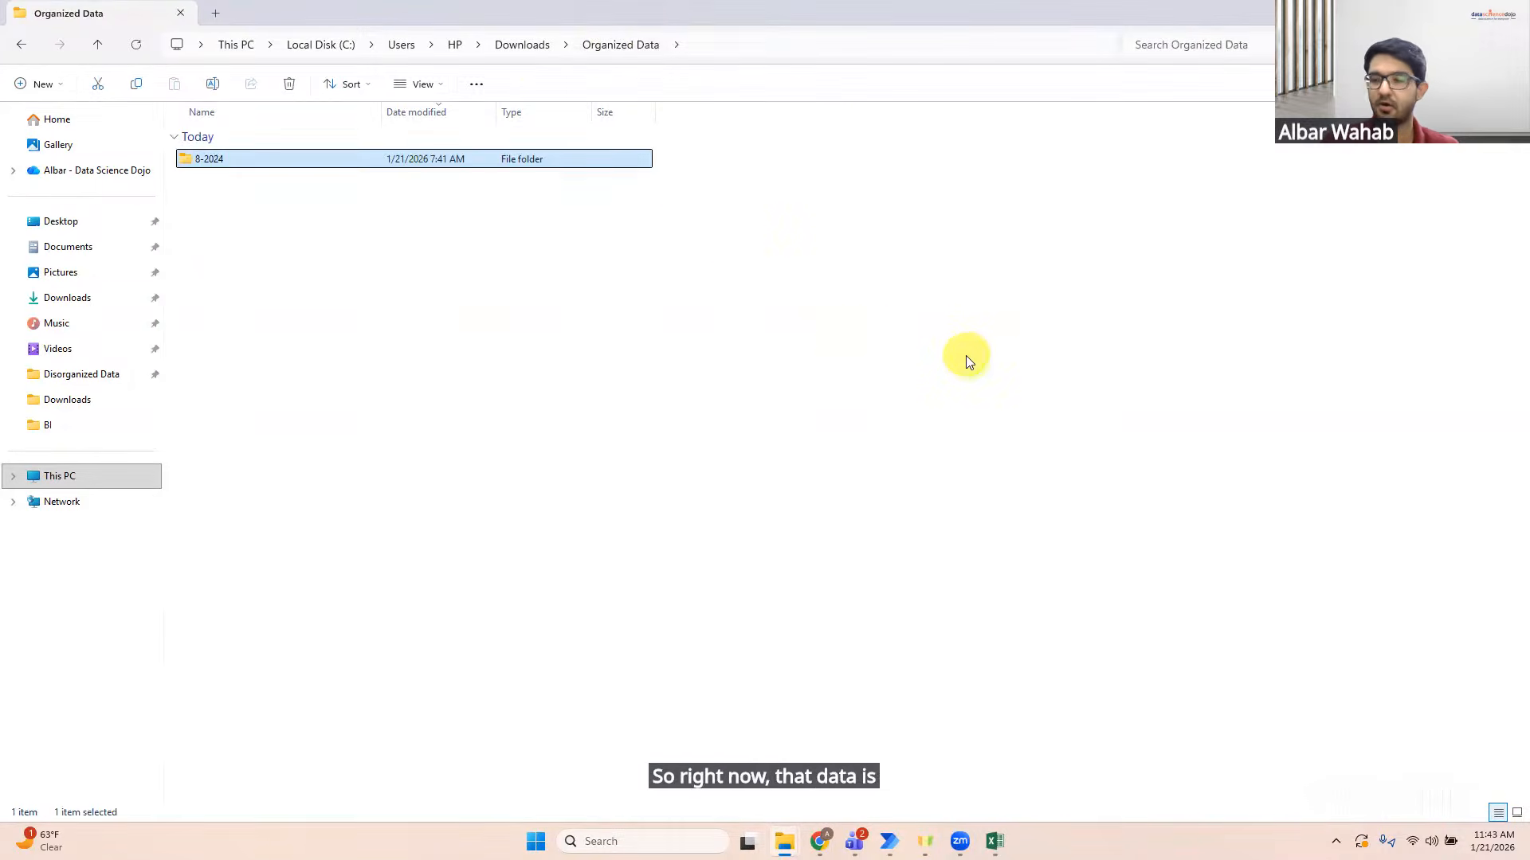
Step: Switch to the File Sort flow in the Power Automate designer
{"action": "mouse_move", "coordinate": [967, 851]}
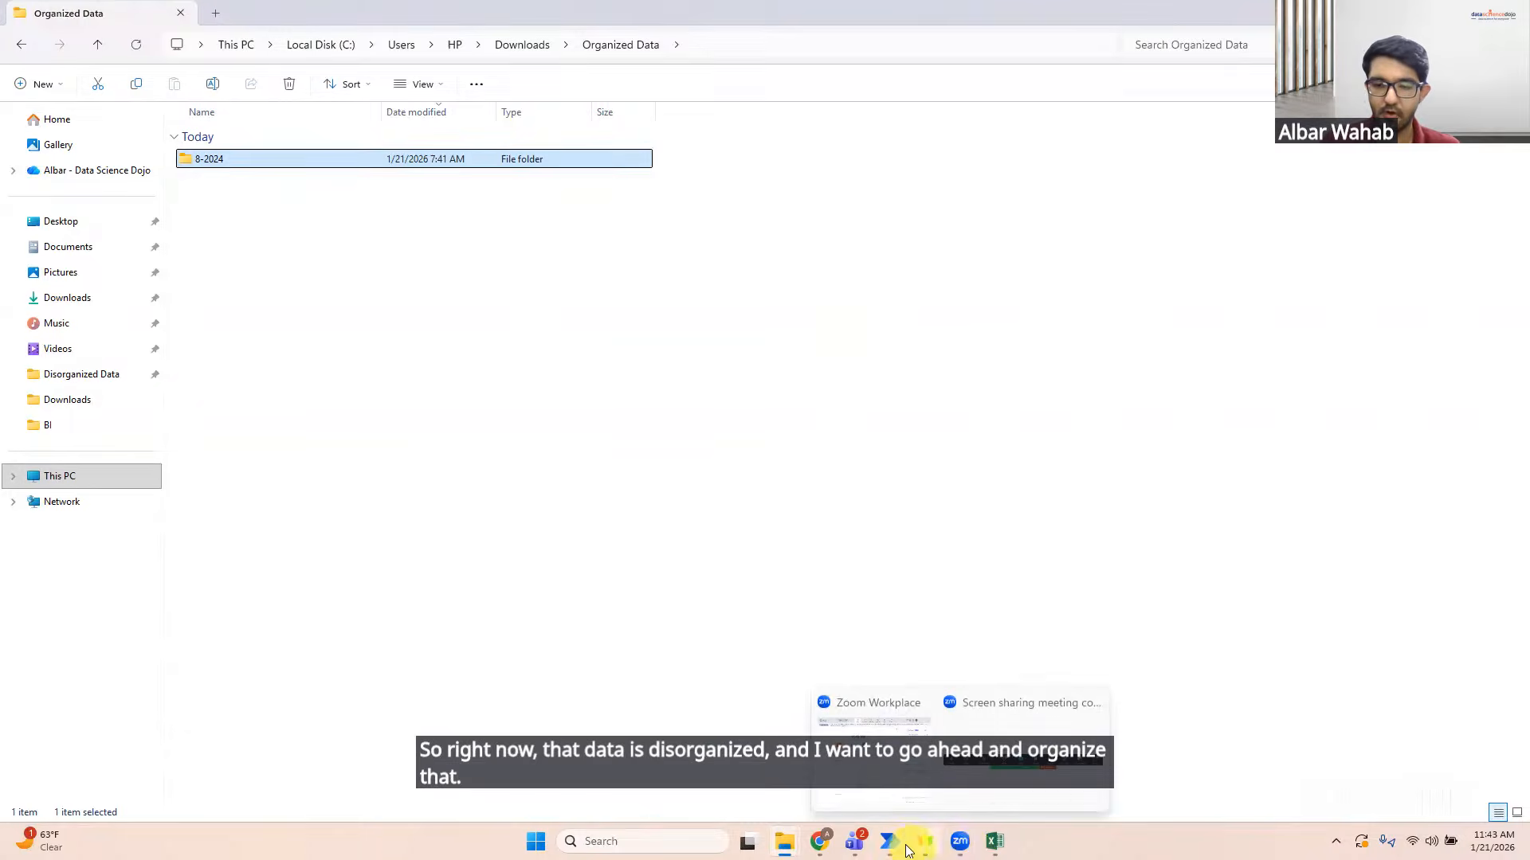
{"action": "mouse_move", "coordinate": [890, 849]}
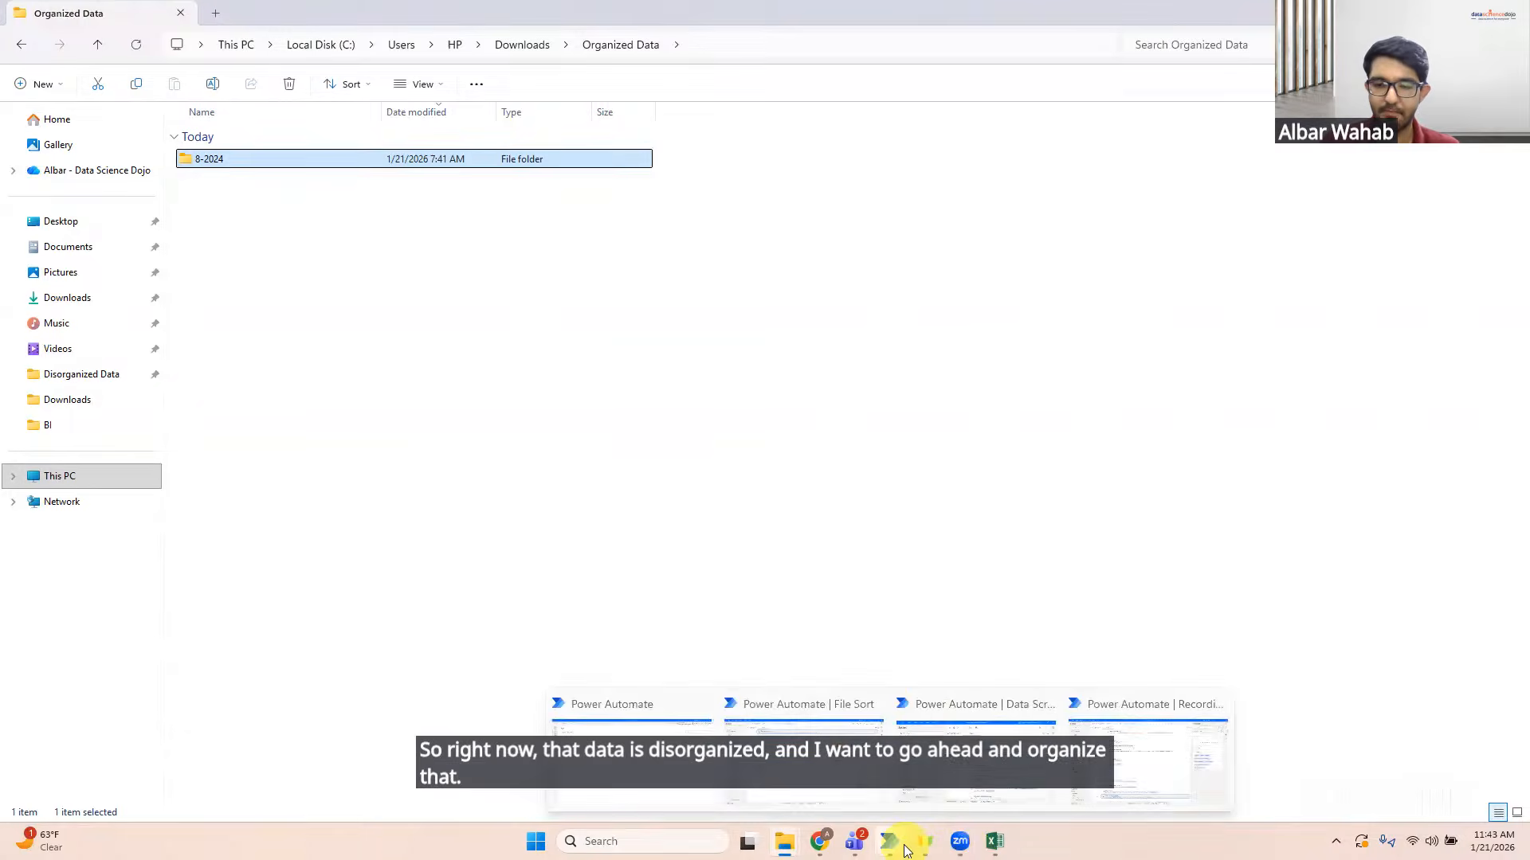
{"action": "left_click", "coordinate": [1170, 767]}
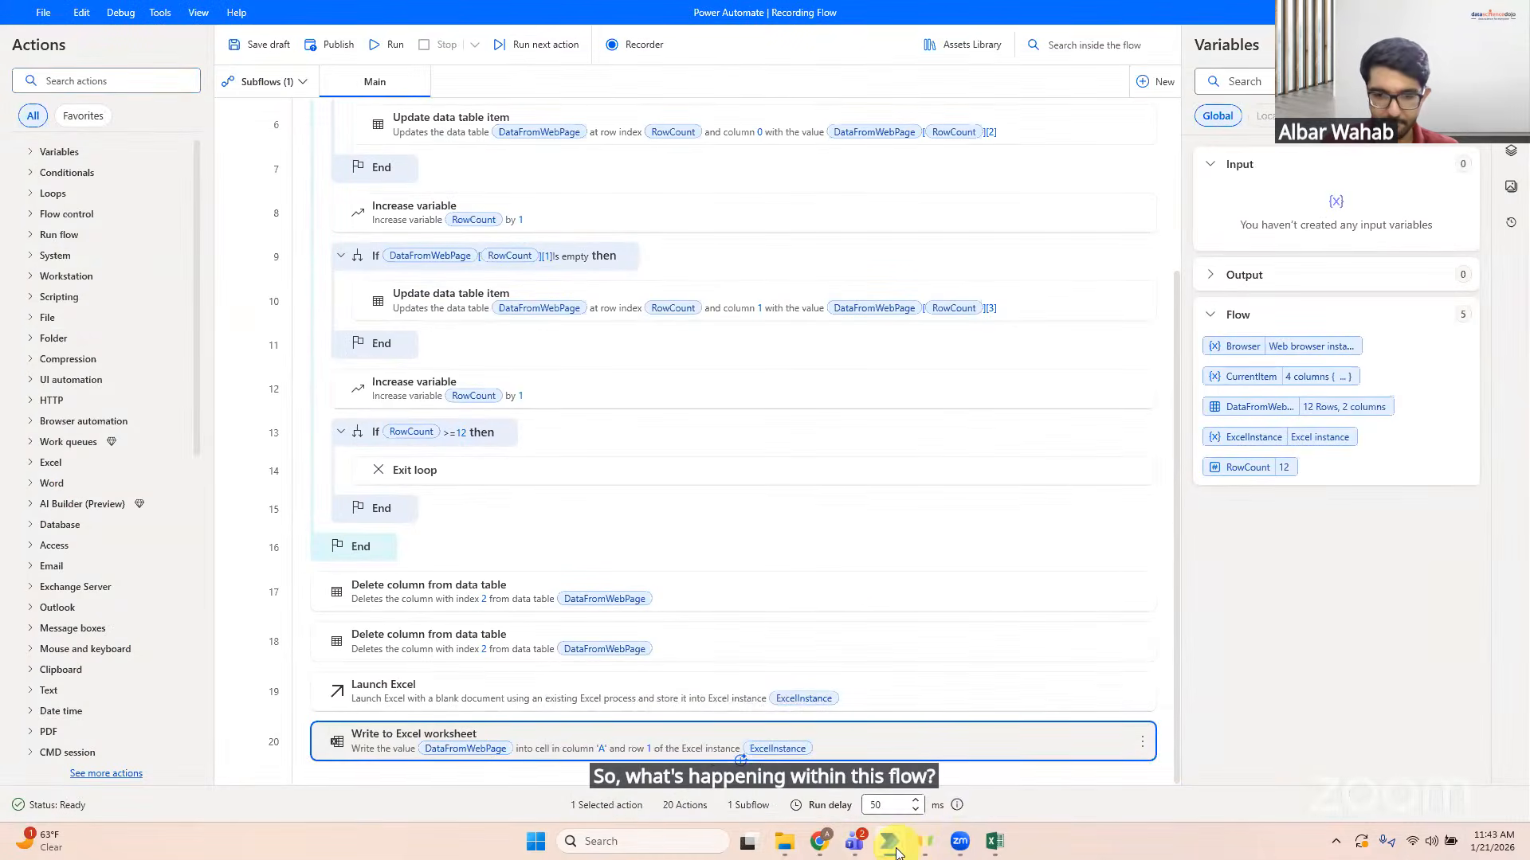
{"action": "mouse_move", "coordinate": [896, 851]}
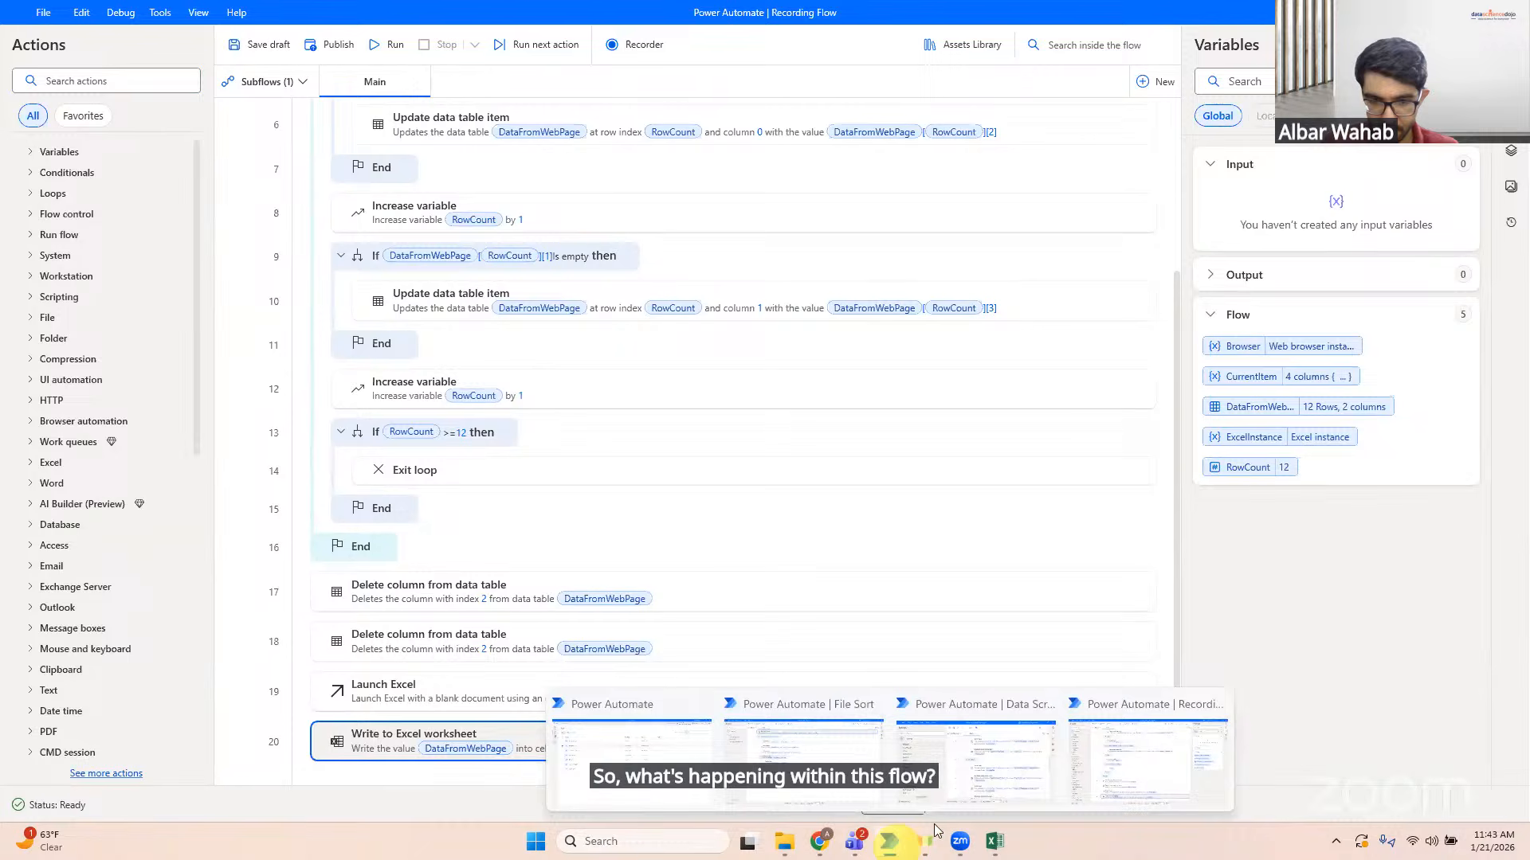
{"action": "left_click", "coordinate": [815, 772]}
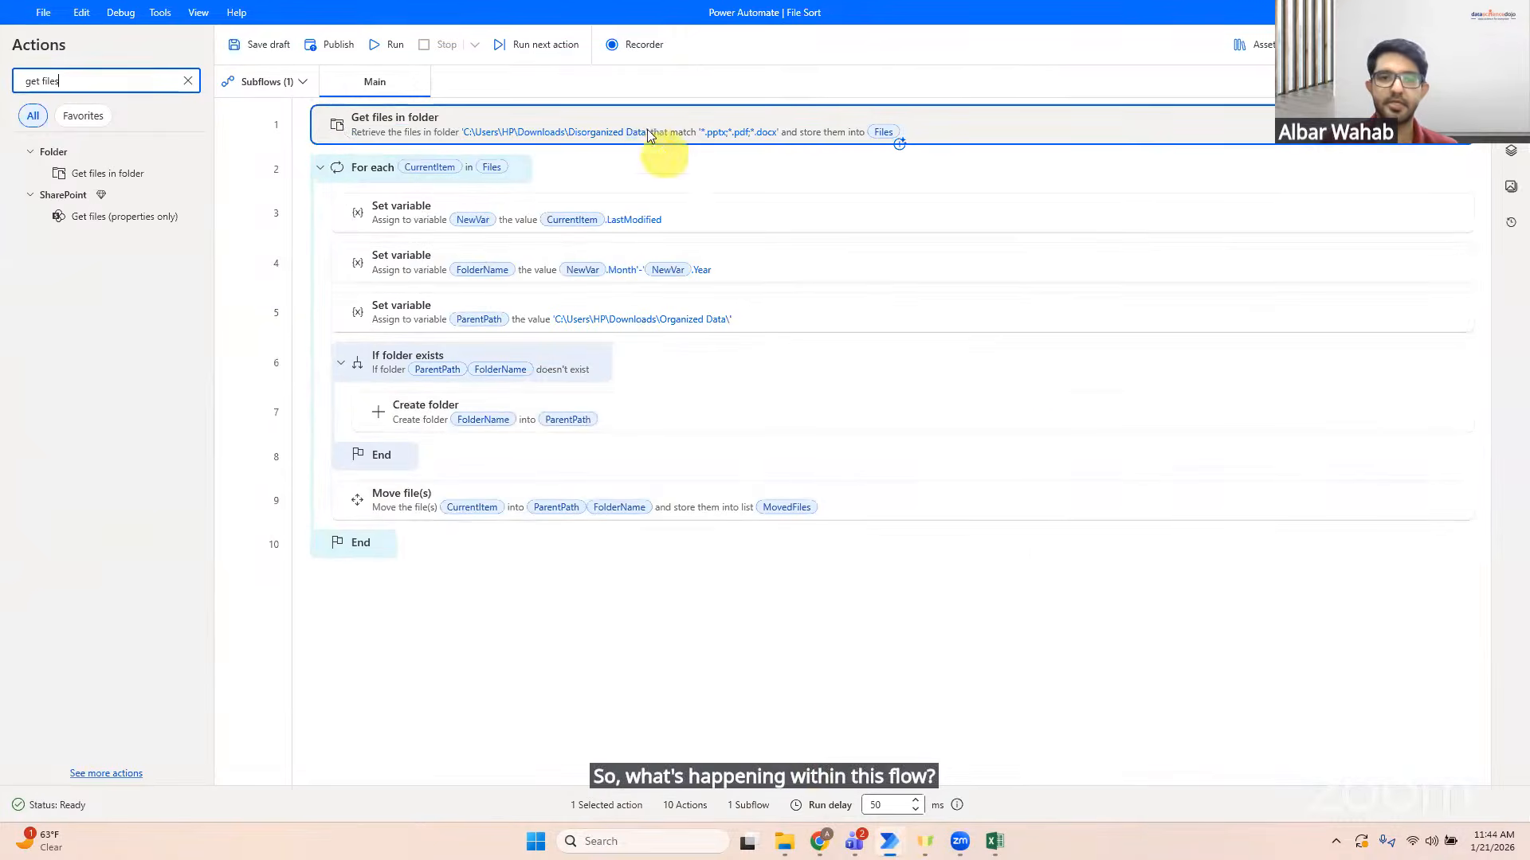
Step: Open the Get files in folder action and examine its Disorganized Data folder path and its file filter
{"action": "right_click", "coordinate": [420, 115]}
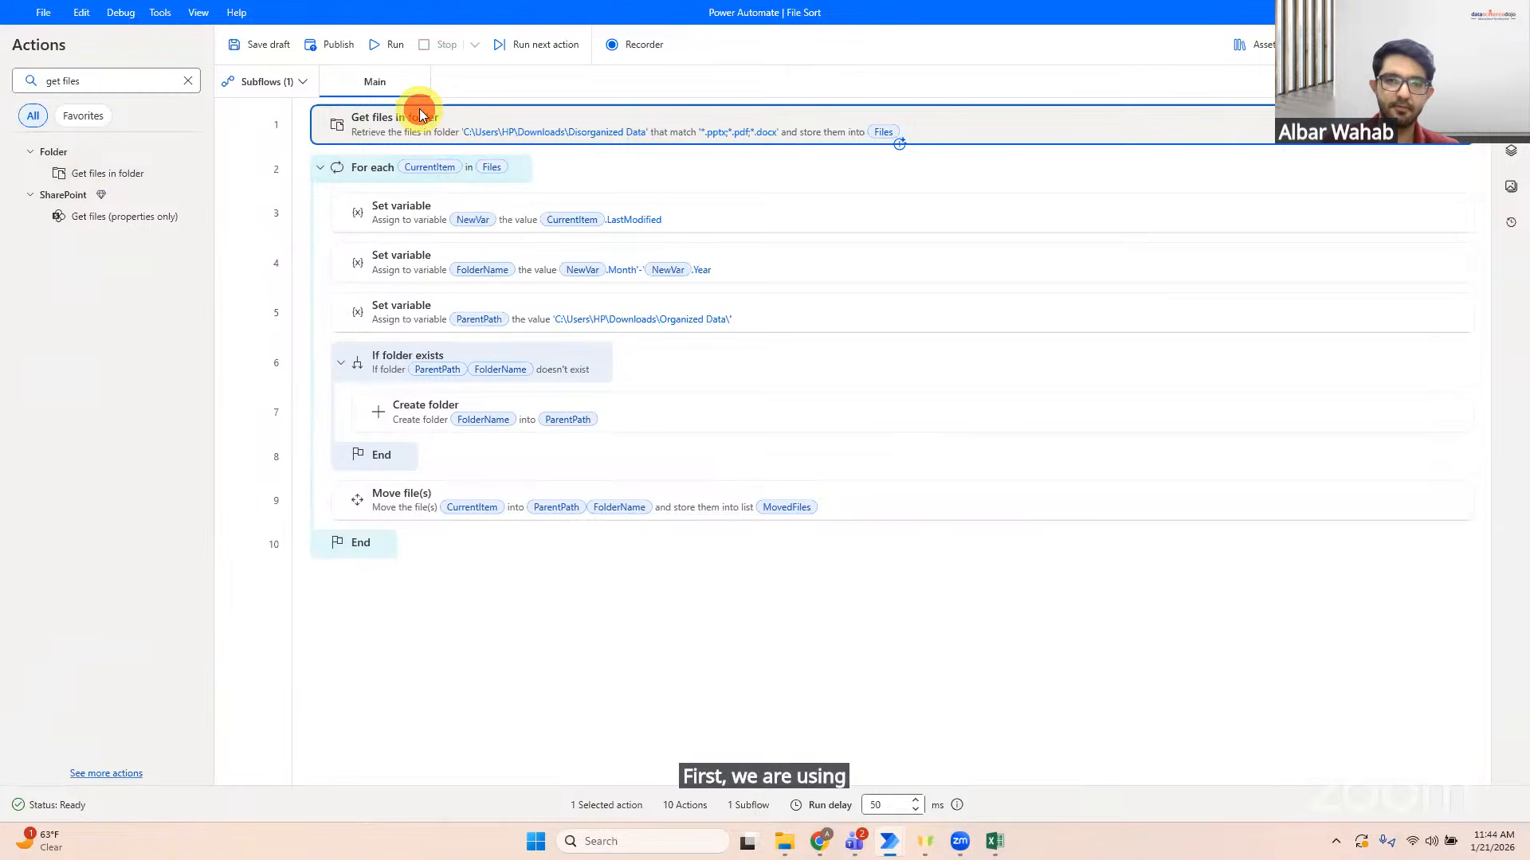
{"action": "left_click", "coordinate": [458, 130]}
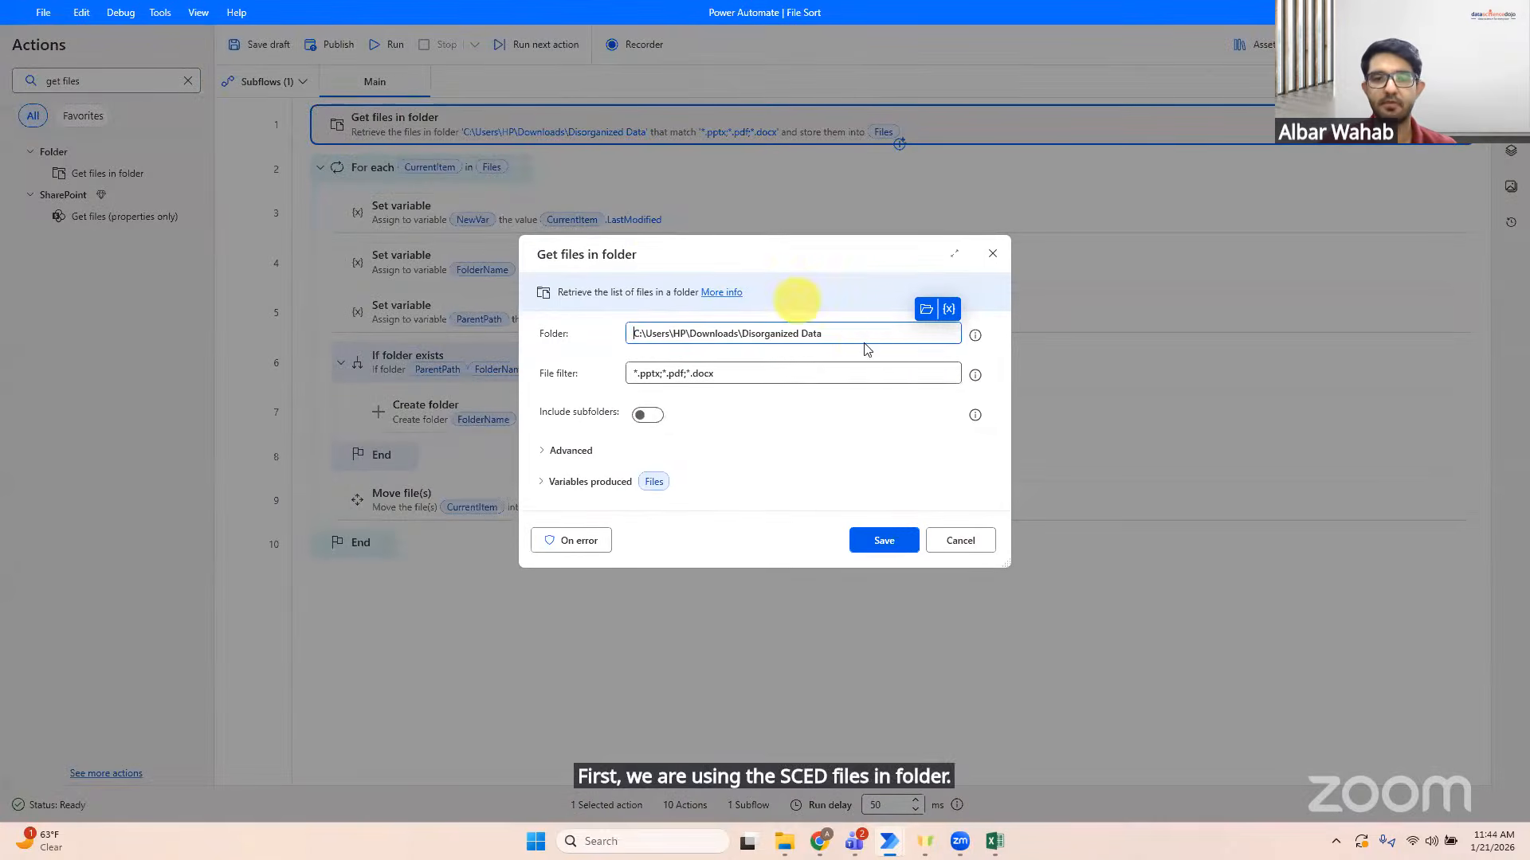
{"action": "left_click", "coordinate": [863, 342]}
{"action": "left_click_drag", "start_coordinate": [853, 333], "coordinate": [608, 333]}
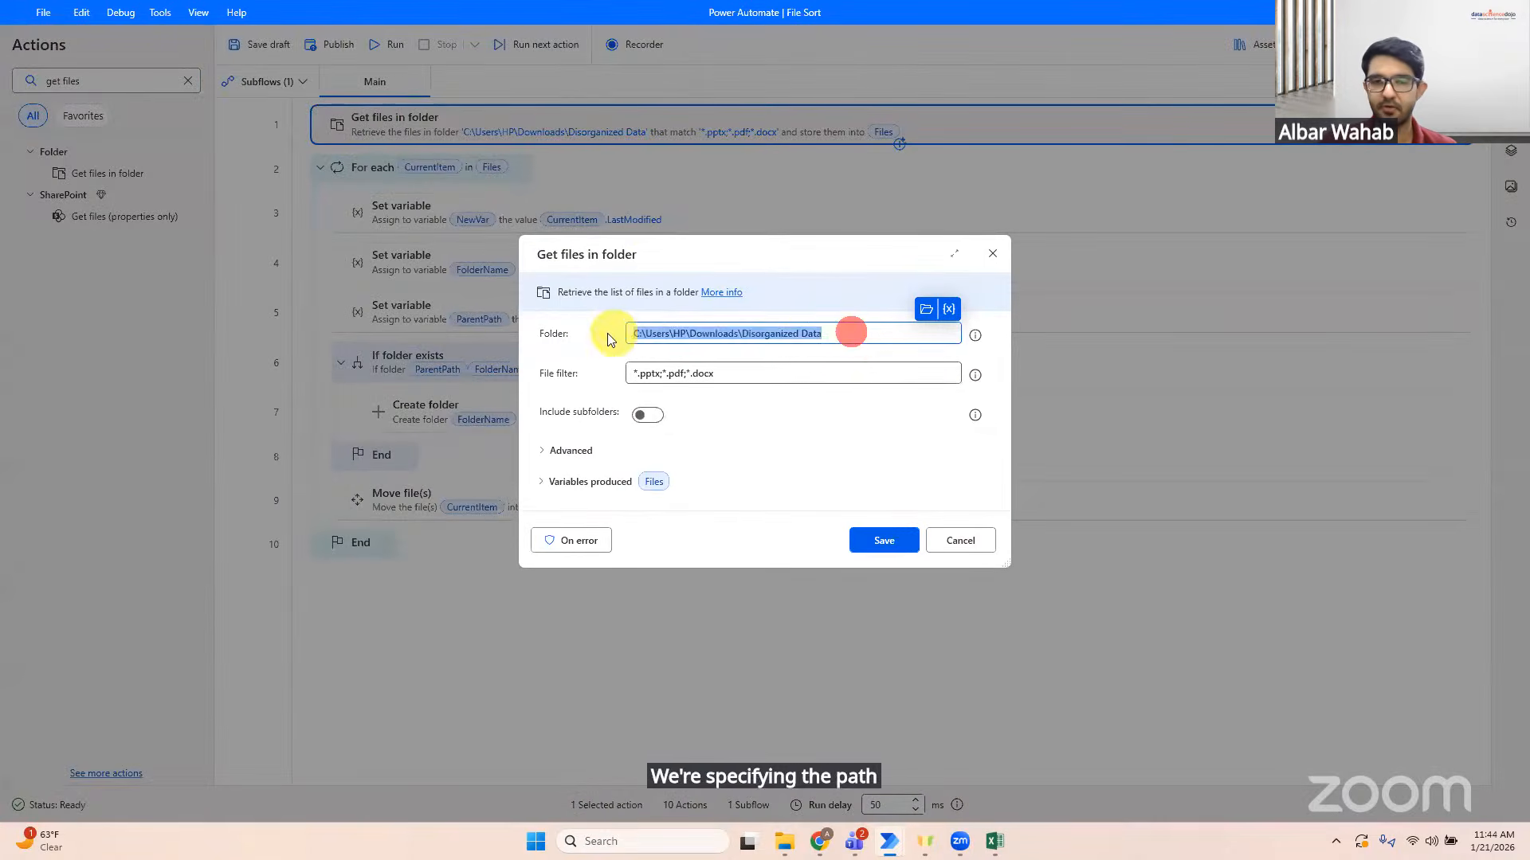
{"action": "left_click_drag", "start_coordinate": [749, 375], "coordinate": [594, 372]}
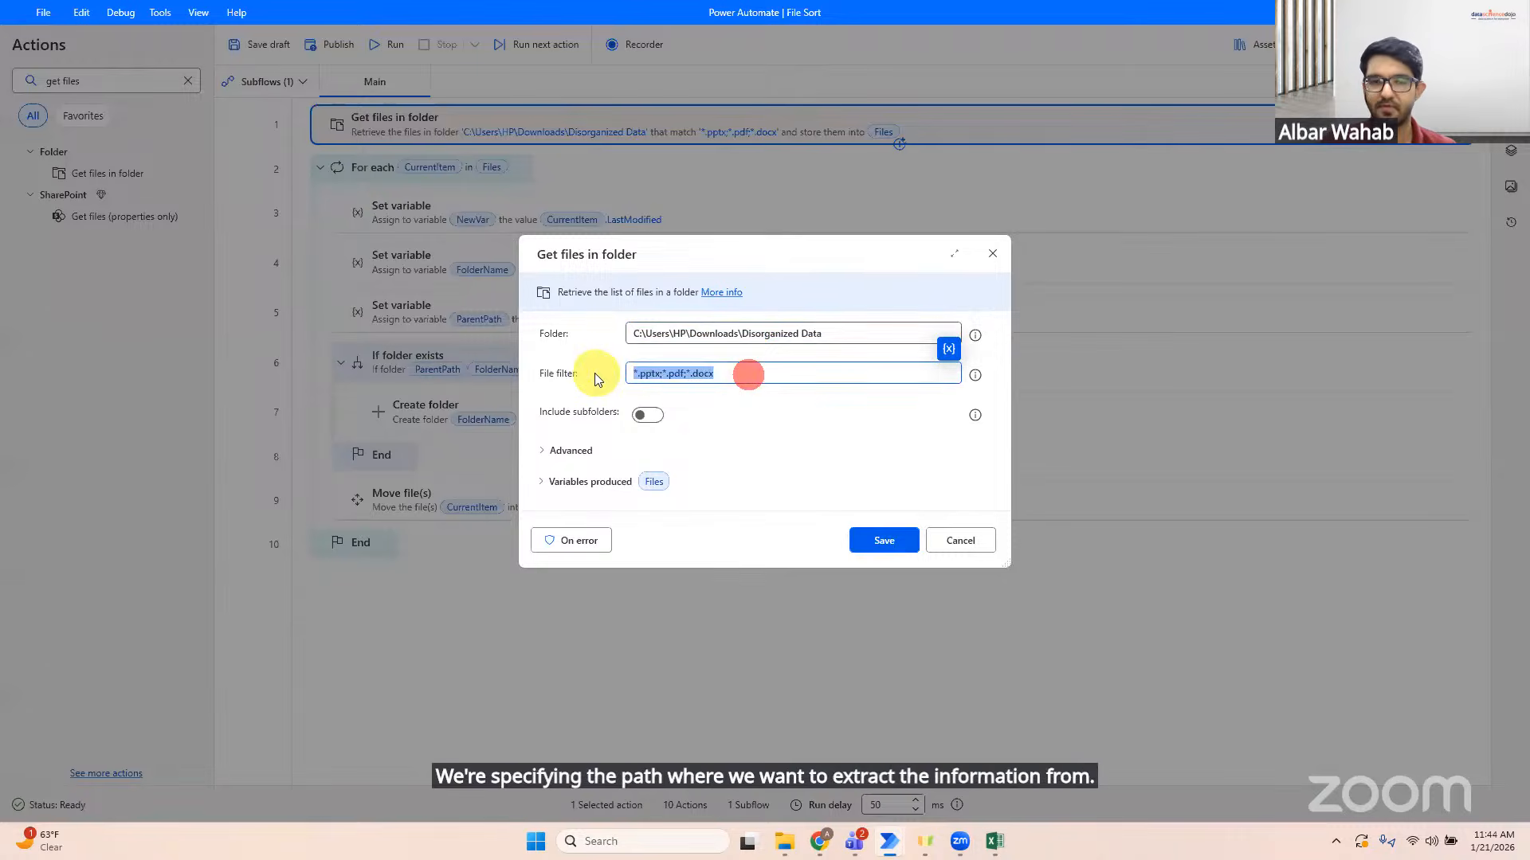
{"action": "left_click", "coordinate": [803, 434]}
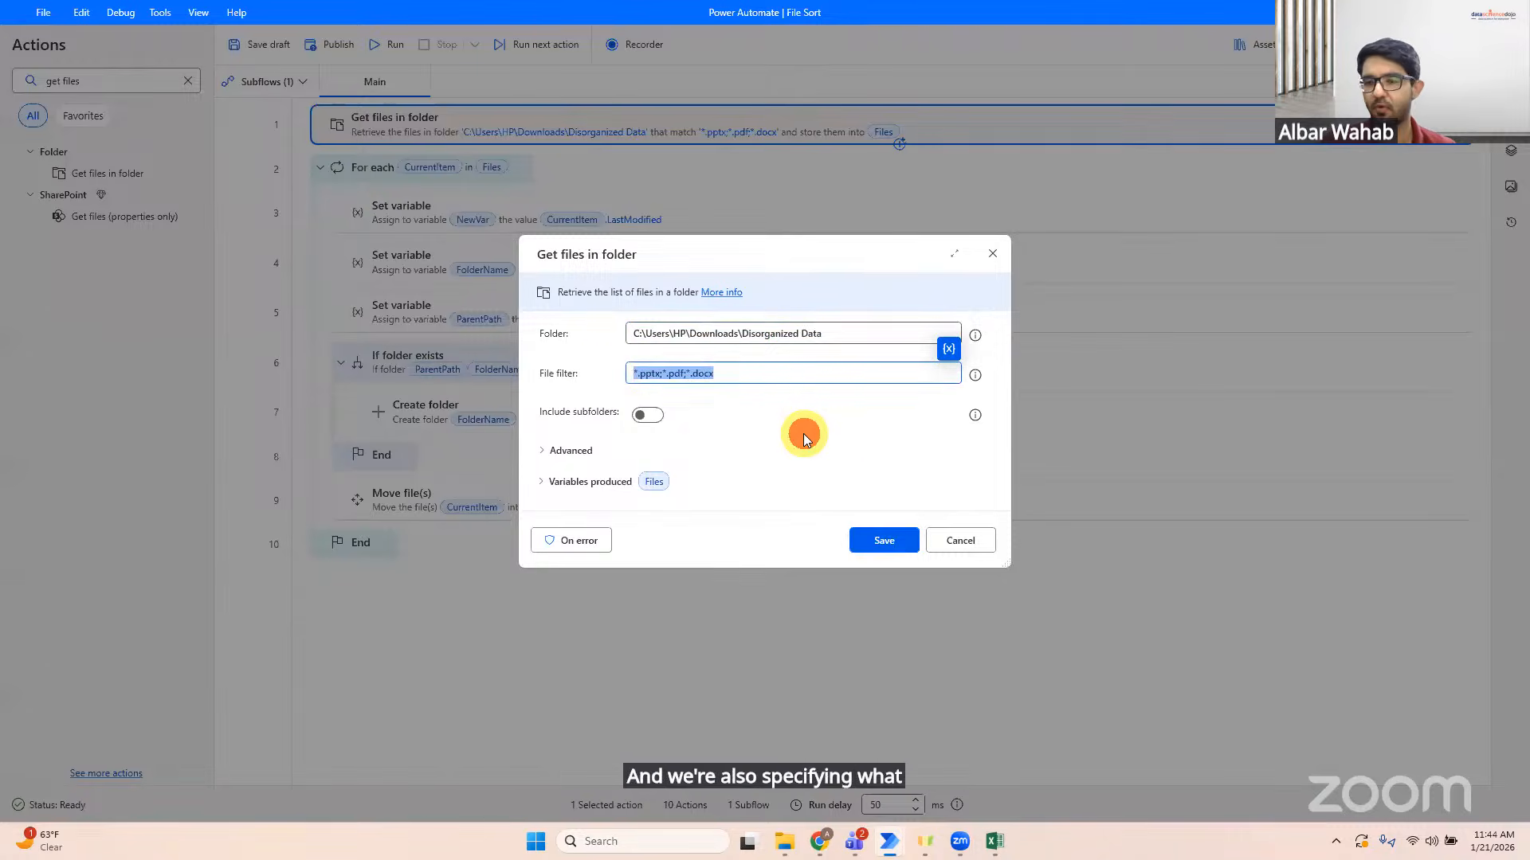
Step: Examine the pptx, pdf and docx file types in the file filter, then close the Get files in folder action without saving
{"action": "left_click", "coordinate": [717, 406]}
{"action": "left_click", "coordinate": [682, 375]}
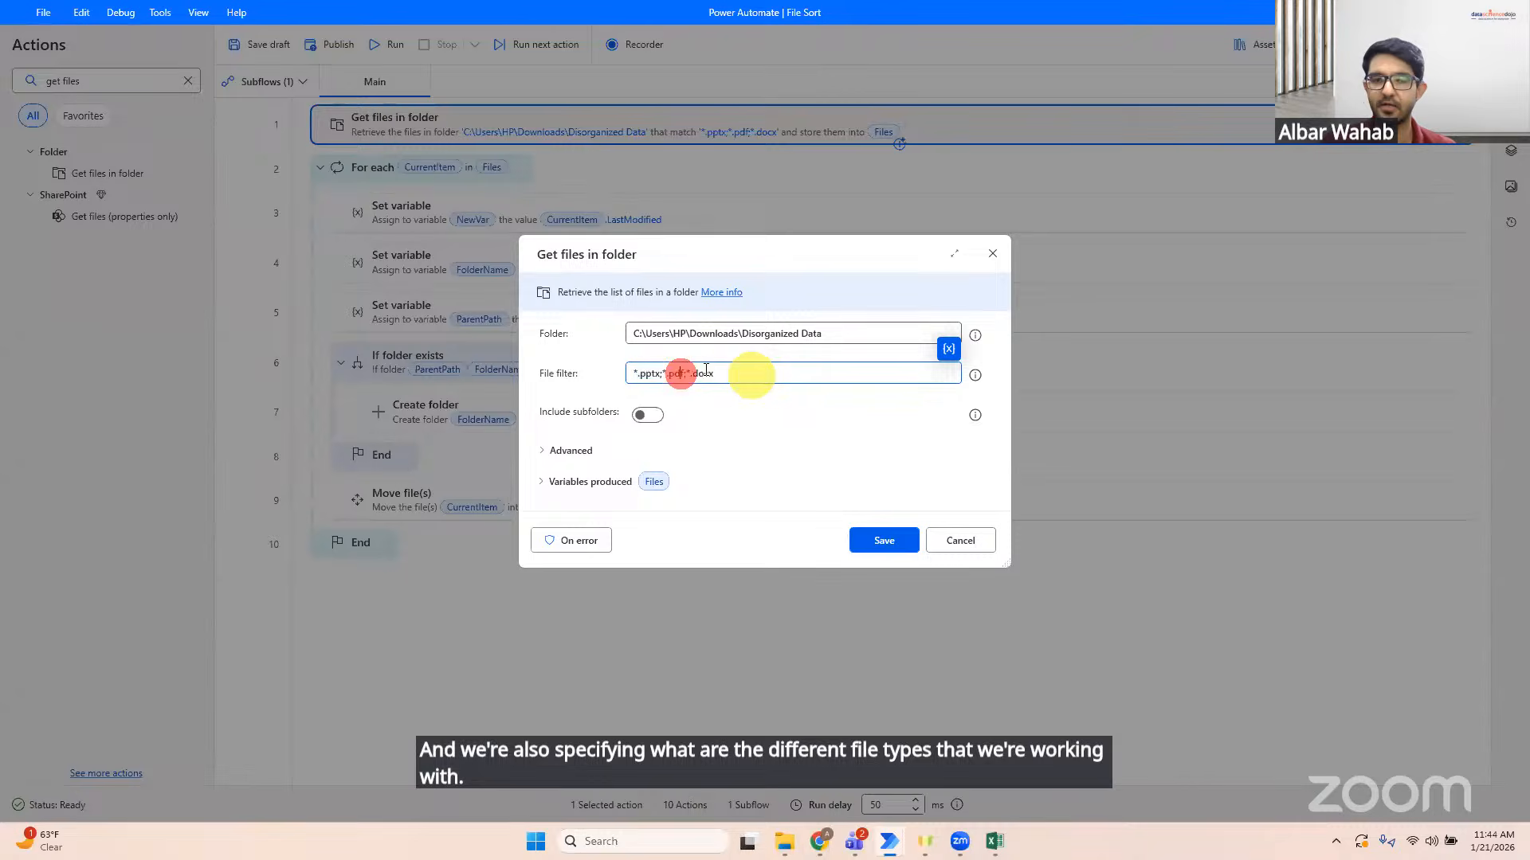
{"action": "left_click_drag", "start_coordinate": [722, 370], "coordinate": [649, 378]}
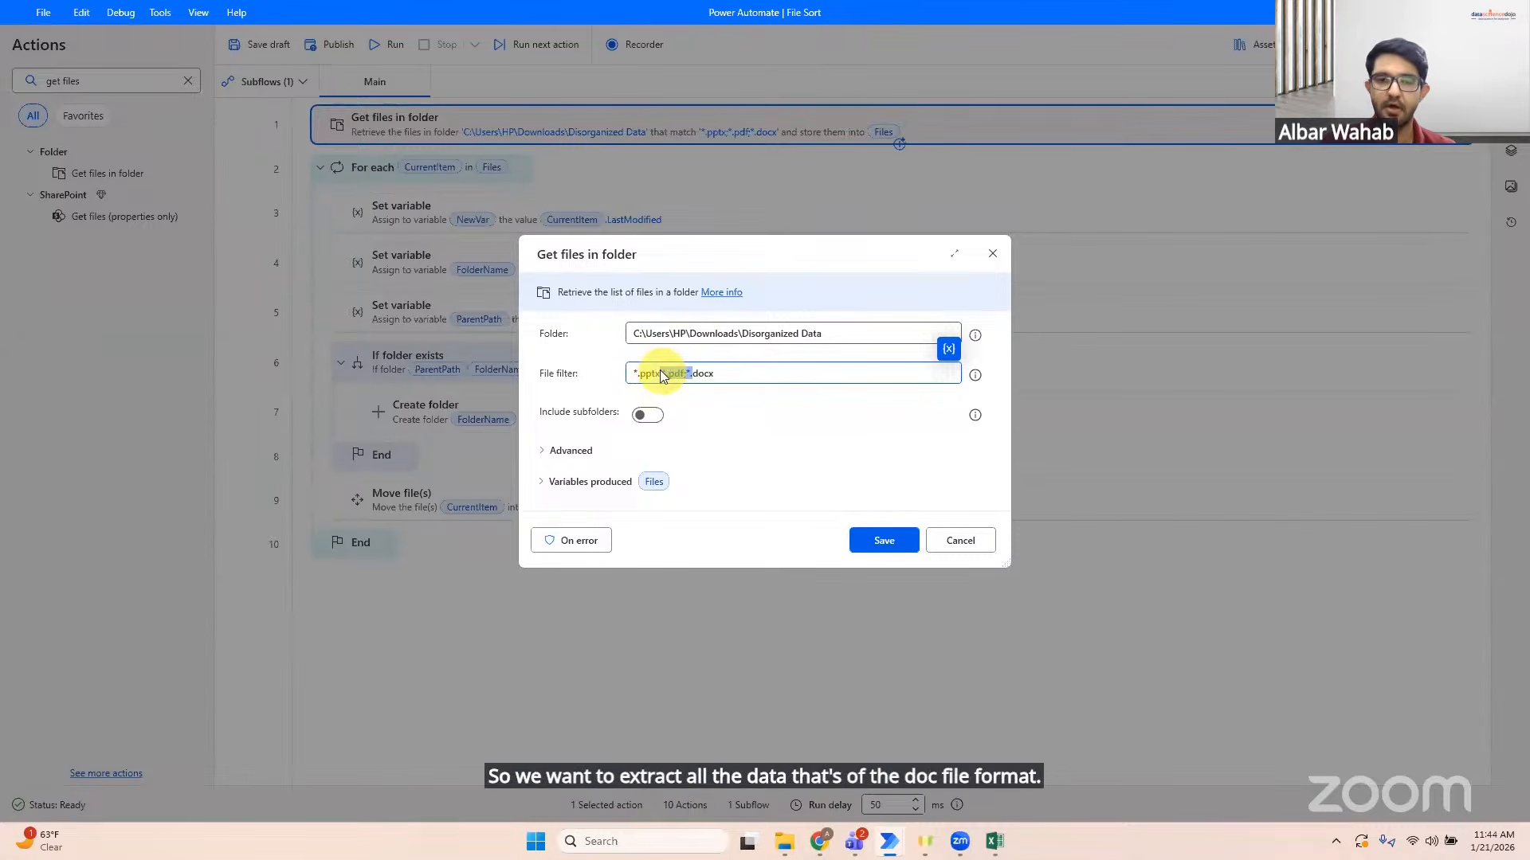
{"action": "left_click", "coordinate": [655, 371]}
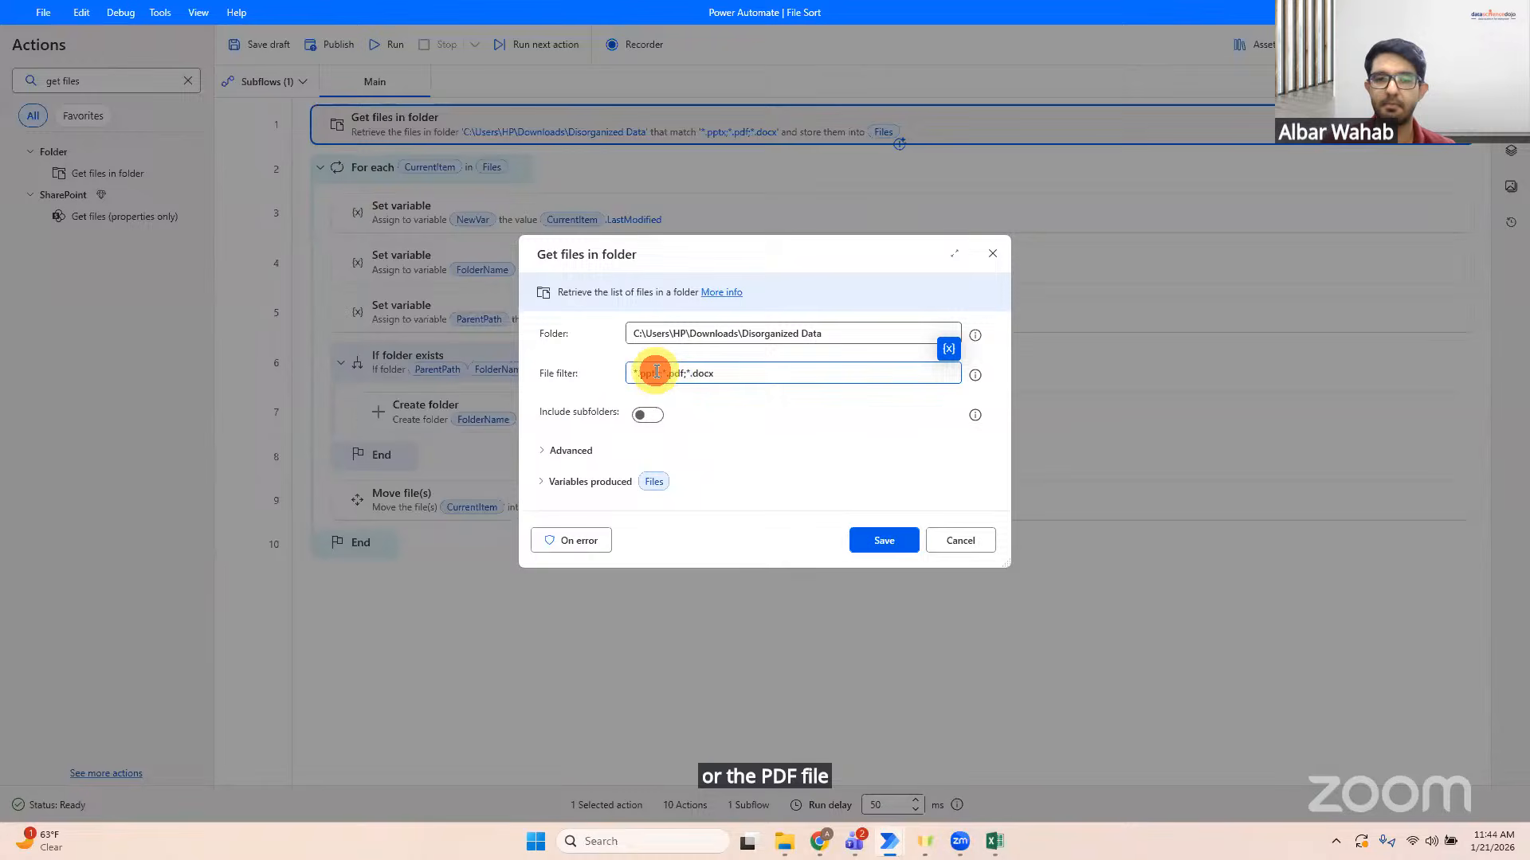
{"action": "left_click", "coordinate": [975, 542]}
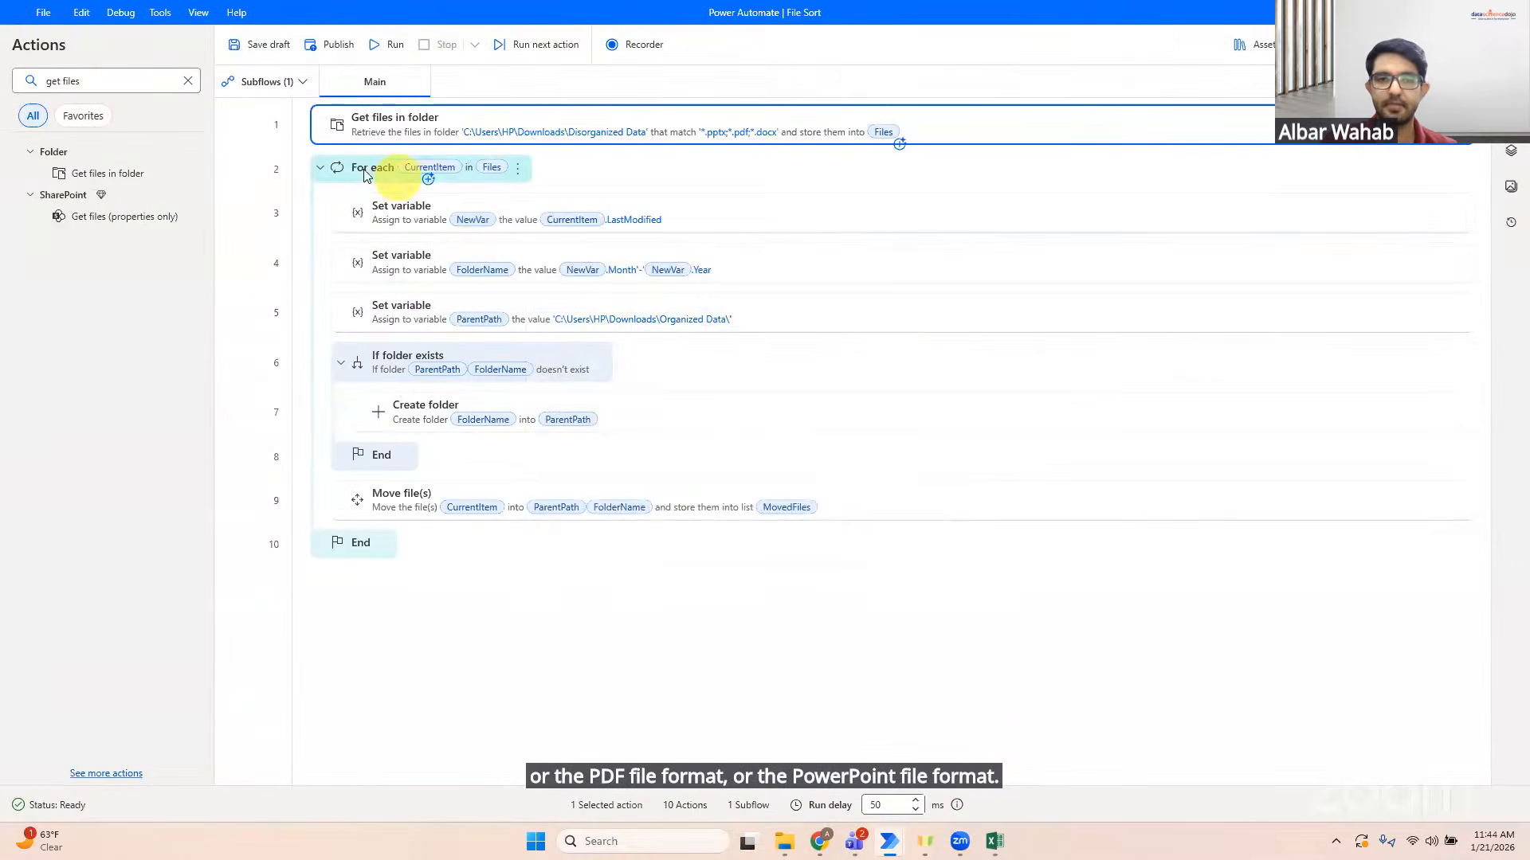
Step: Review the For each loop and open its NewVar Set variable action to examine the CurrentItem.LastModified value
{"action": "left_click", "coordinate": [360, 165]}
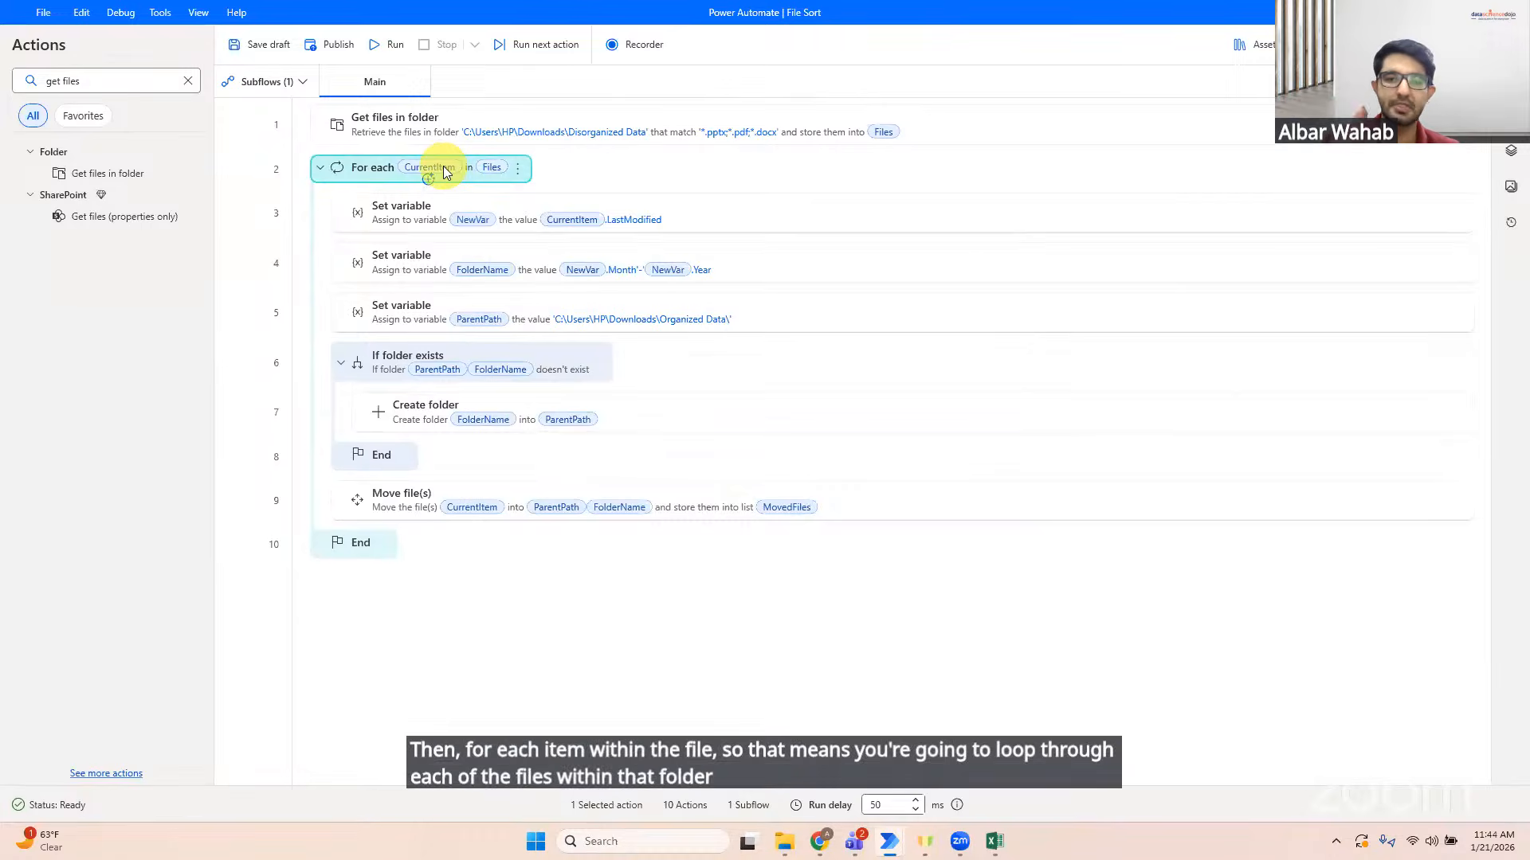
{"action": "right_click", "coordinate": [529, 214]}
{"action": "left_click", "coordinate": [553, 225]}
{"action": "double_click", "coordinate": [553, 226]}
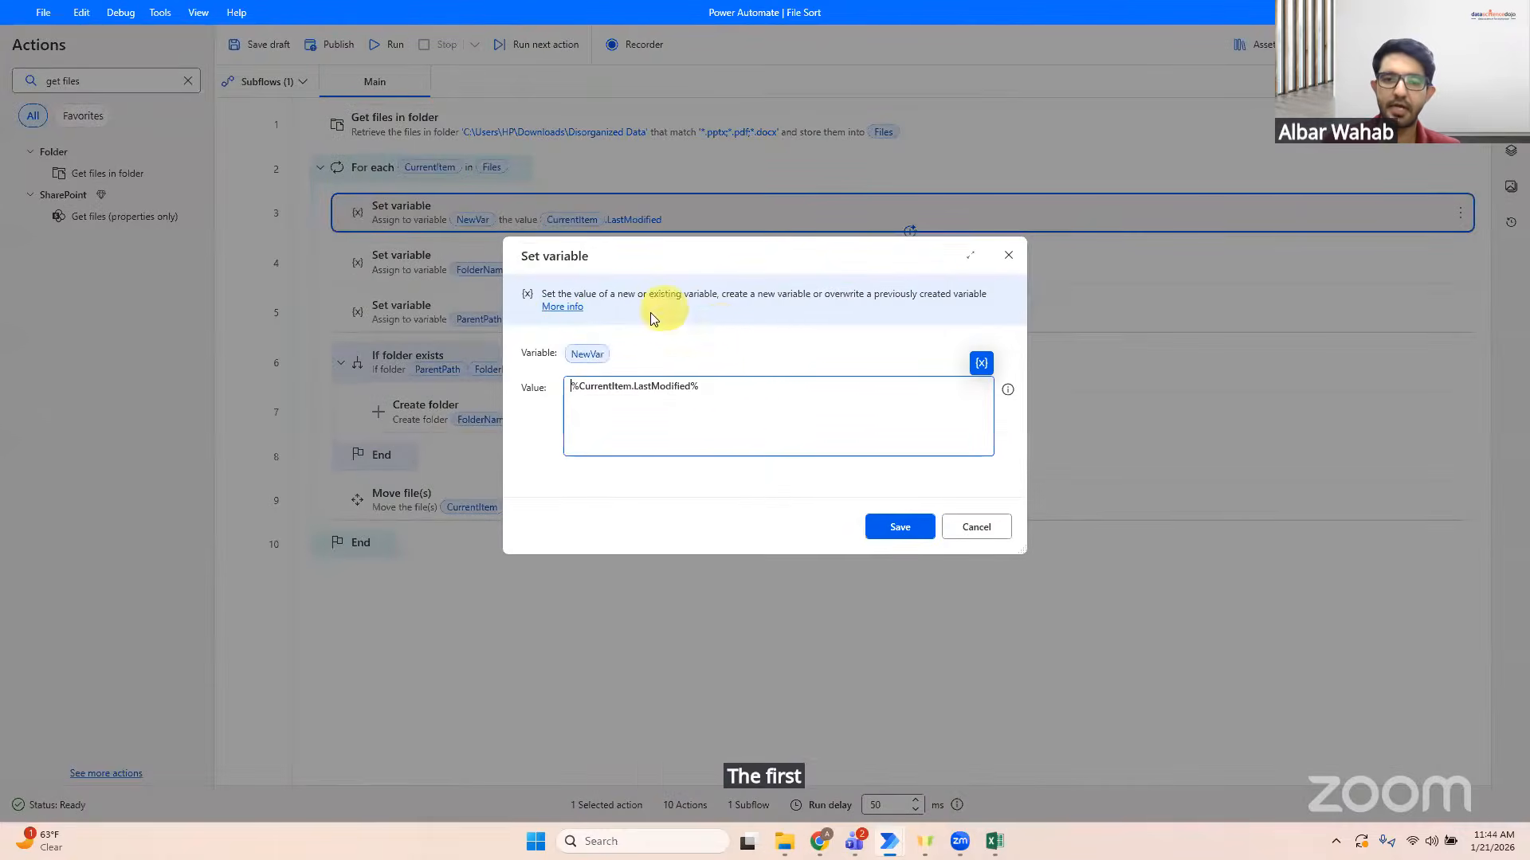
{"action": "left_click_drag", "start_coordinate": [736, 408], "coordinate": [605, 394]}
{"action": "double_click", "coordinate": [626, 389]}
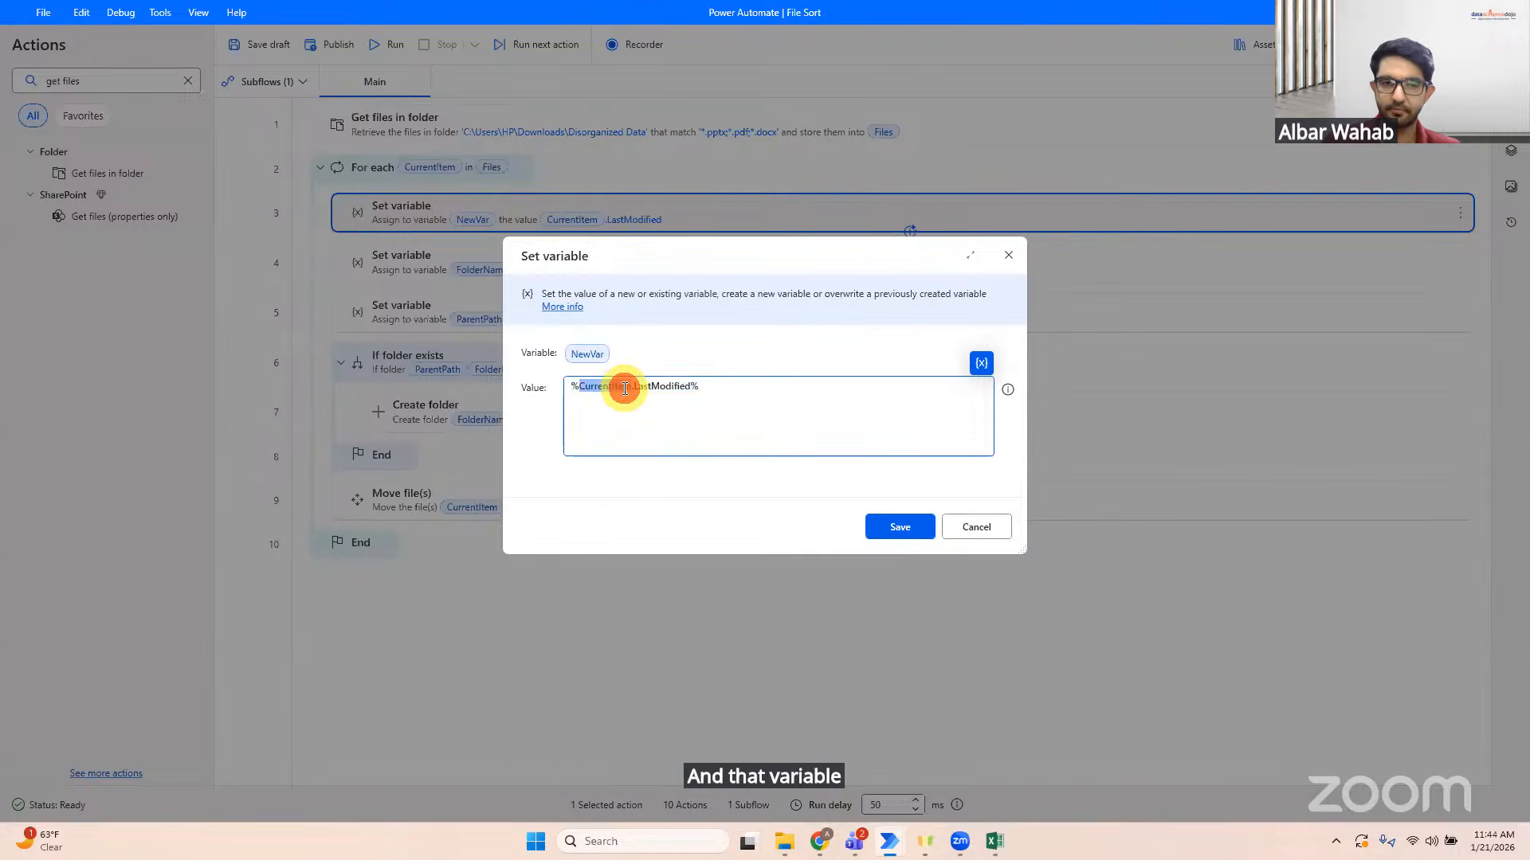
{"action": "left_click", "coordinate": [625, 388]}
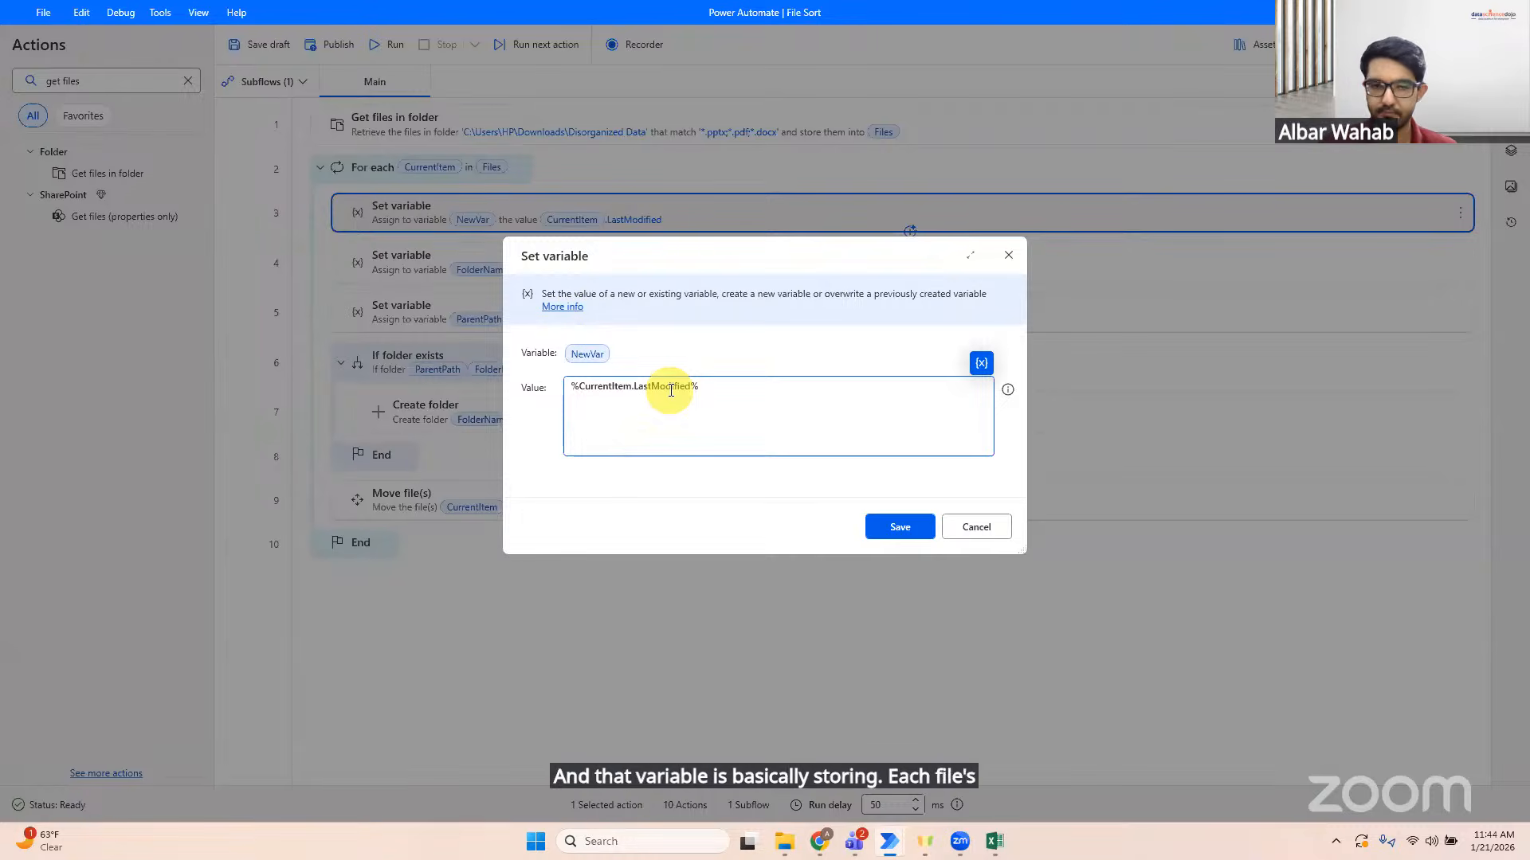
{"action": "double_click", "coordinate": [601, 389]}
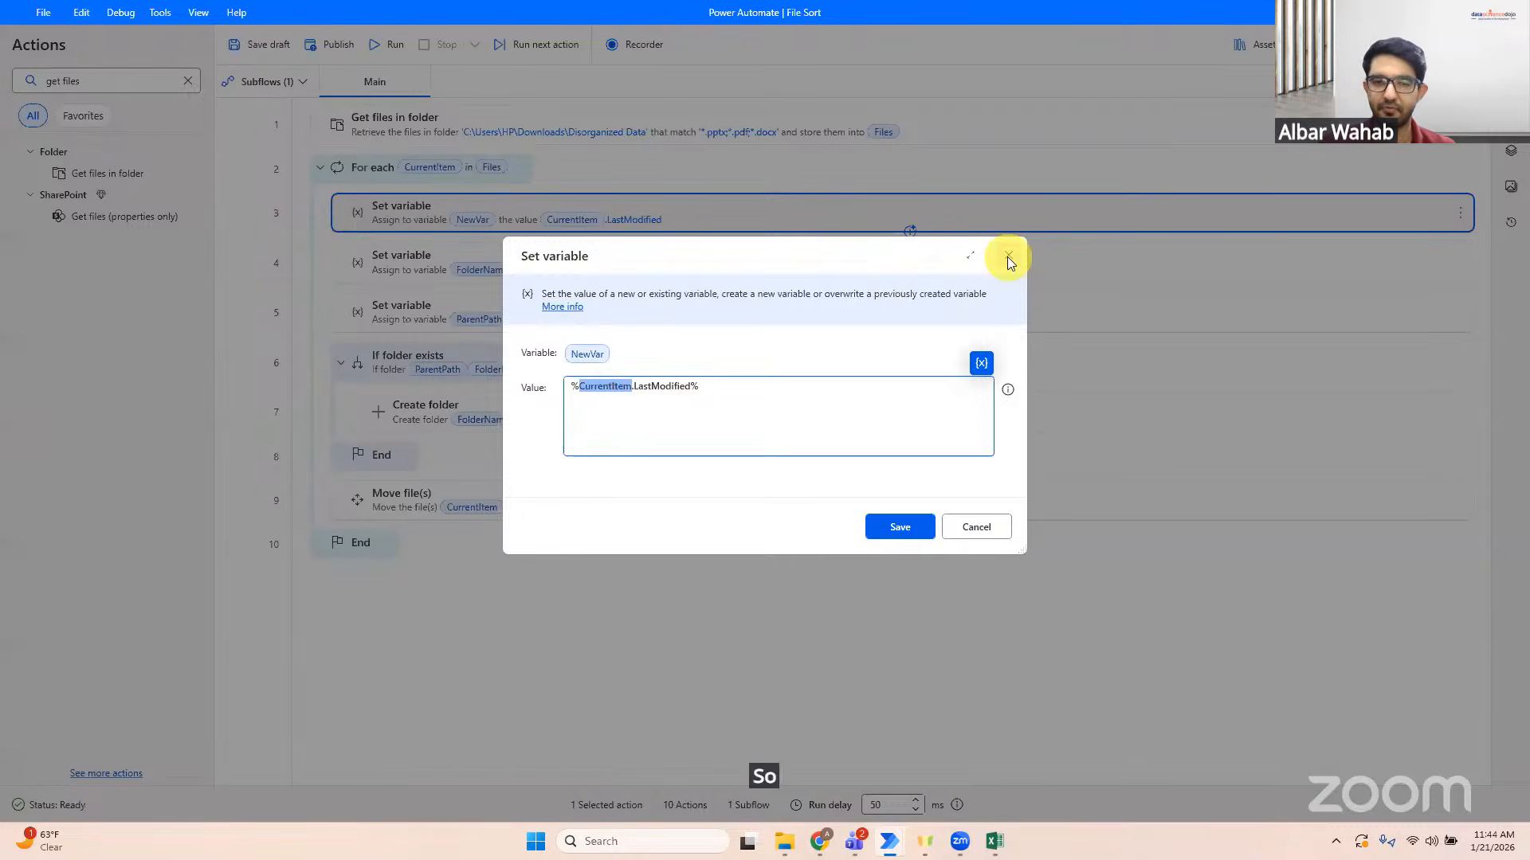
{"action": "double_click", "coordinate": [677, 391]}
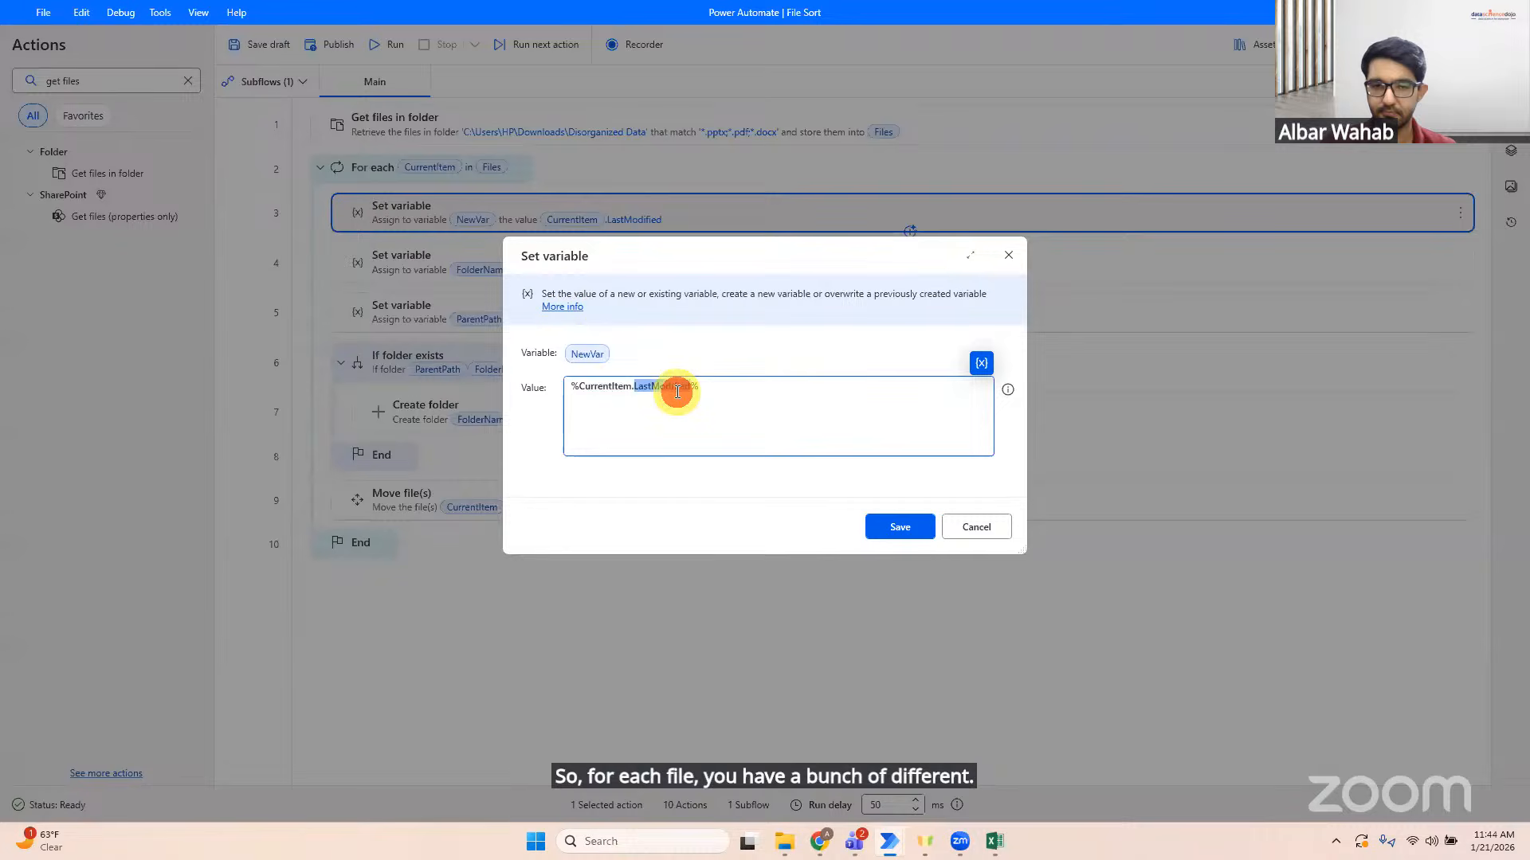
{"action": "triple_click", "coordinate": [758, 399]}
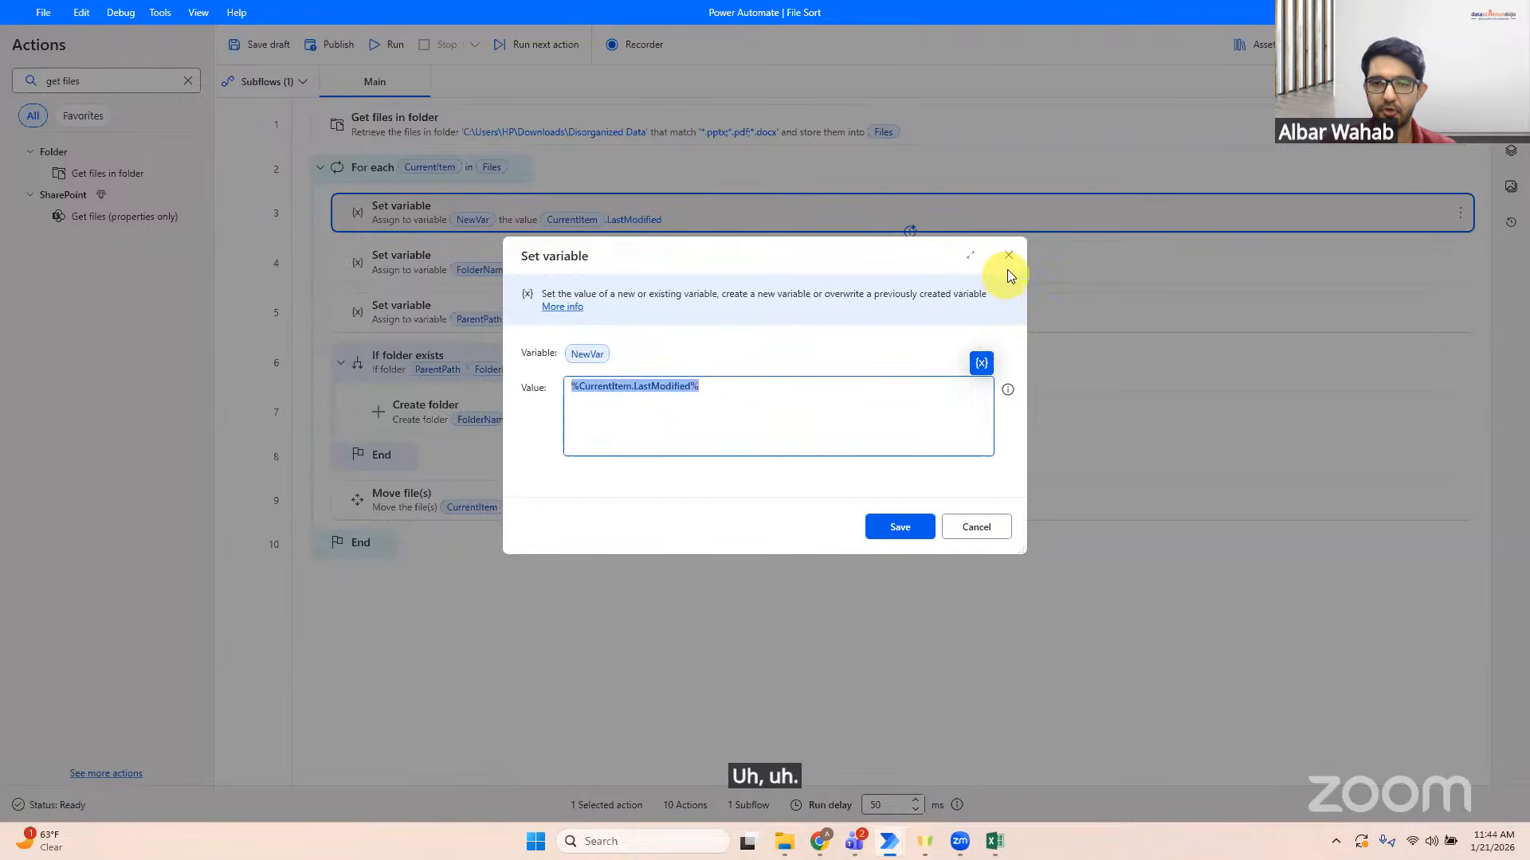
Step: Browse the available flow variables and examine the properties of Files and CurrentItem
{"action": "left_click", "coordinate": [981, 363]}
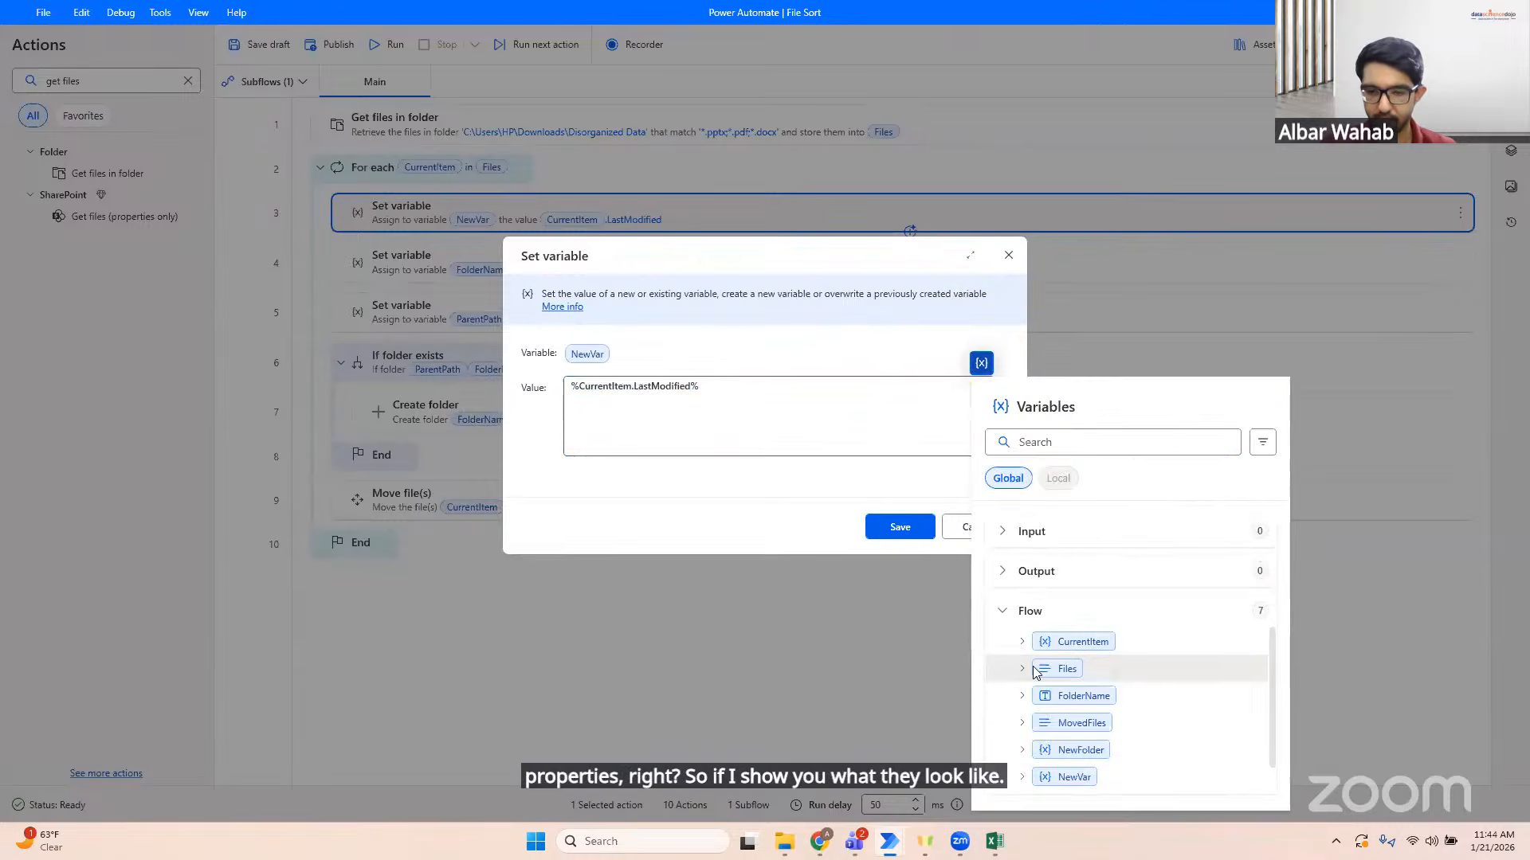
{"action": "left_click", "coordinate": [1018, 670]}
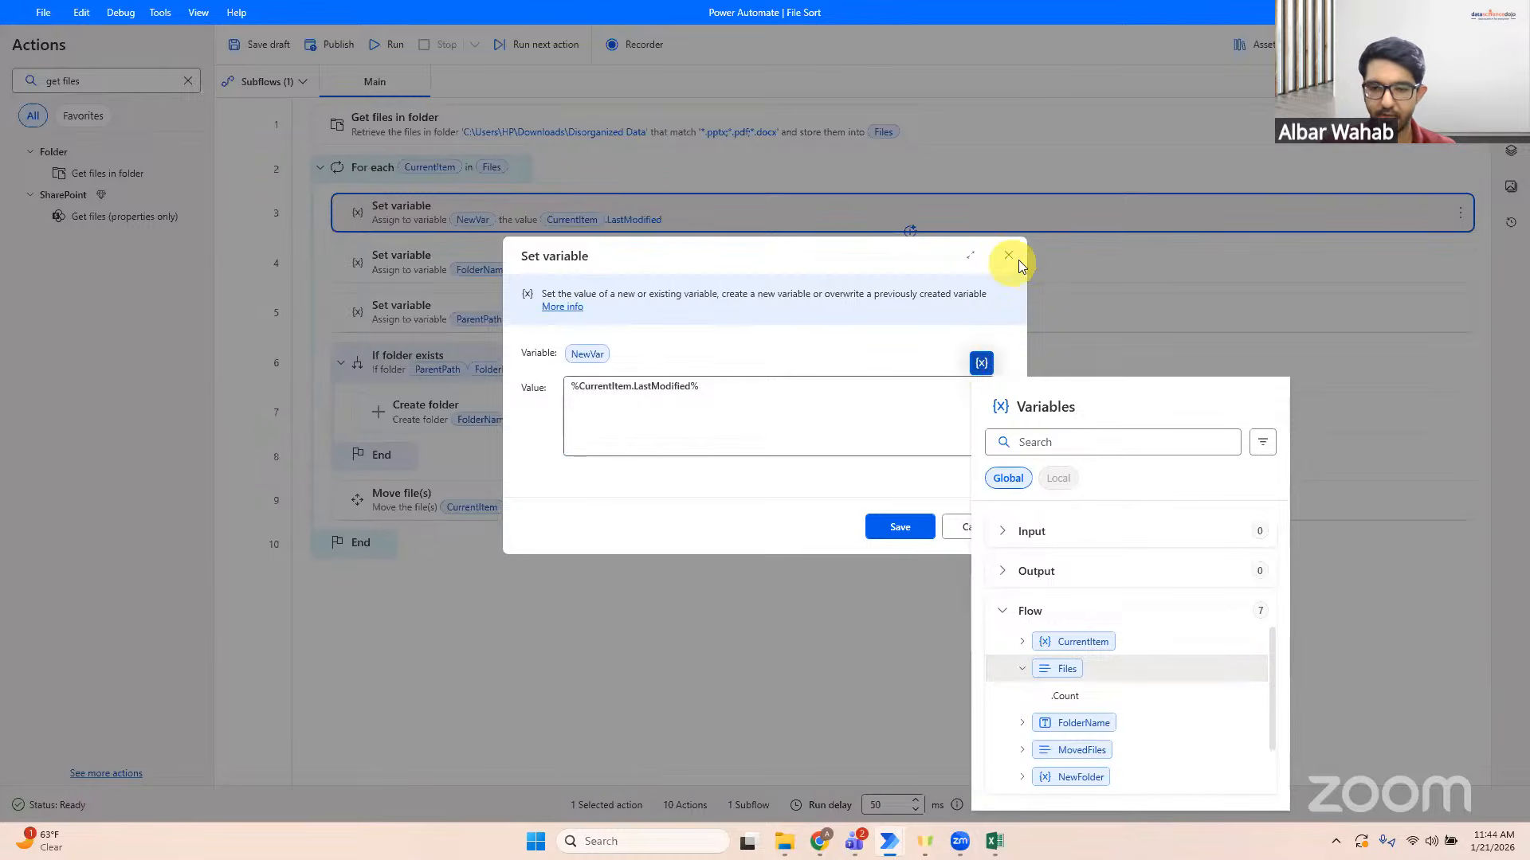
{"action": "left_click", "coordinate": [1022, 642]}
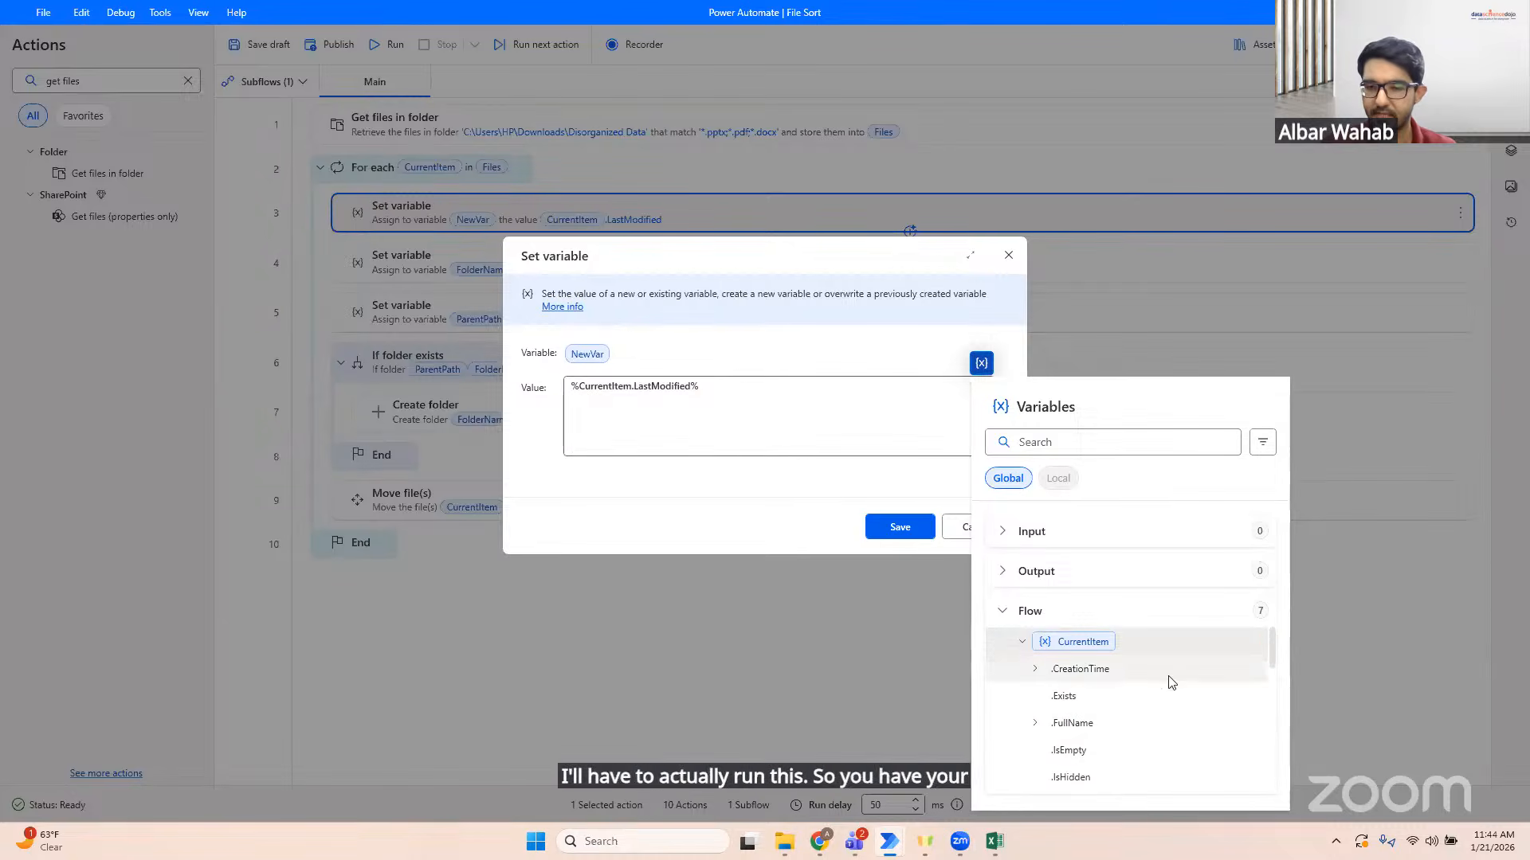
{"action": "left_click_drag", "start_coordinate": [1272, 651], "coordinate": [1274, 694]}
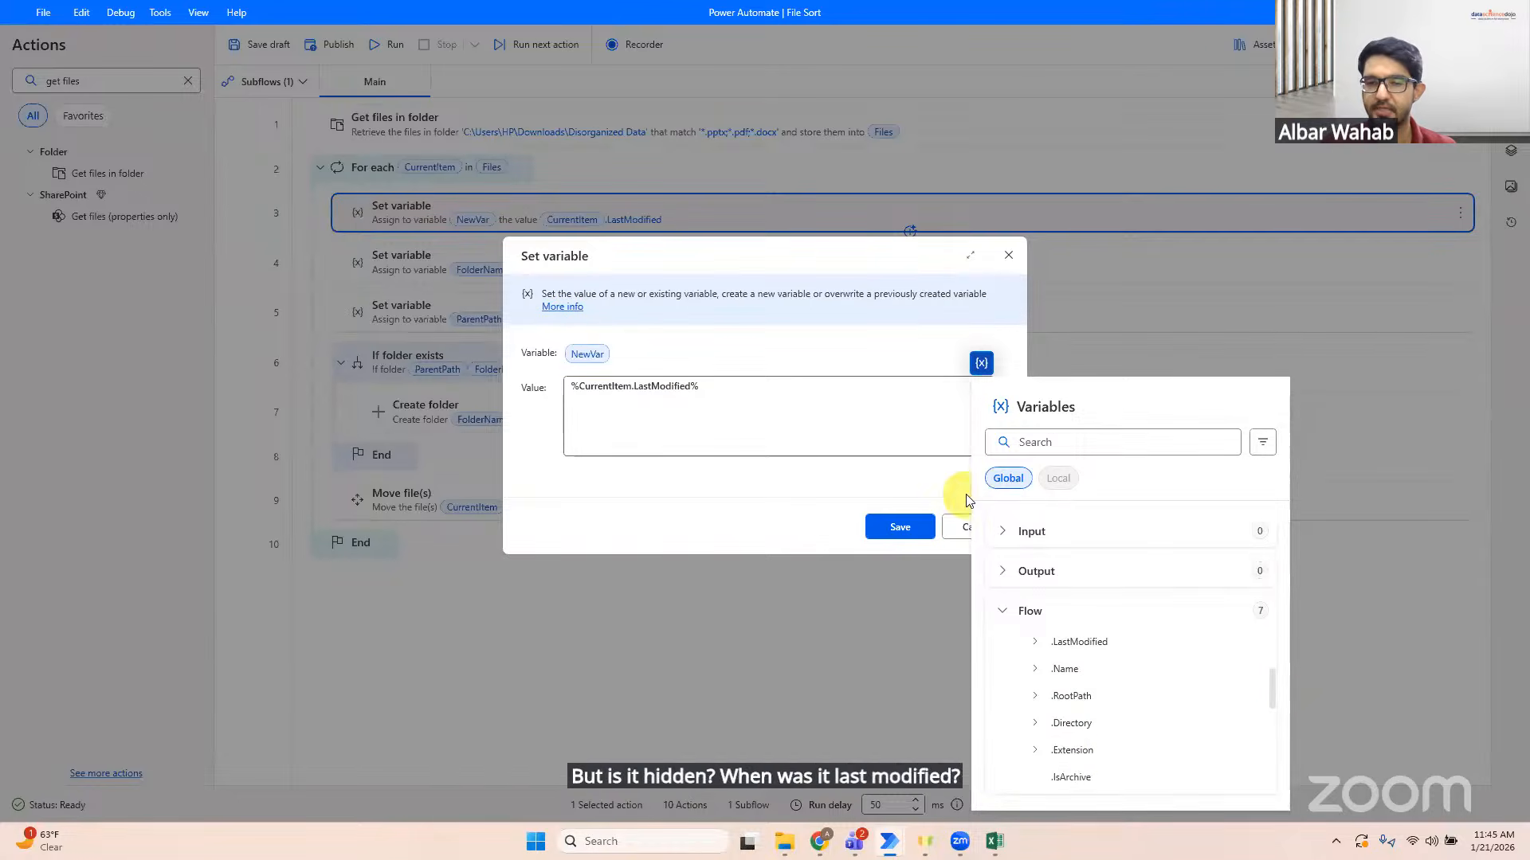
{"action": "left_click", "coordinate": [811, 354]}
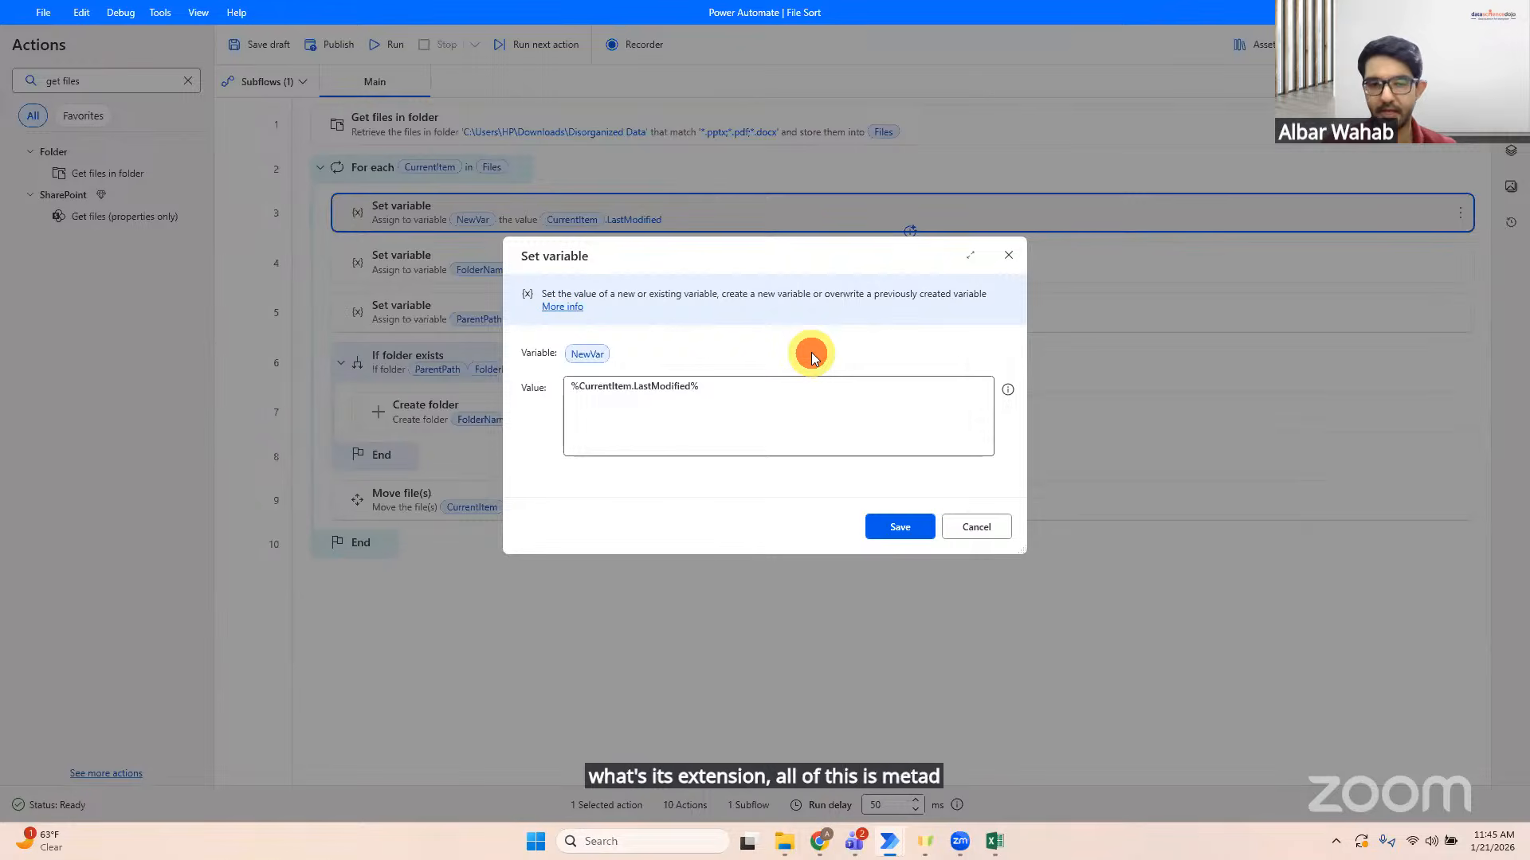
Step: Review the LastModified property in the NewVar value and close the action without saving
{"action": "left_click", "coordinate": [670, 388]}
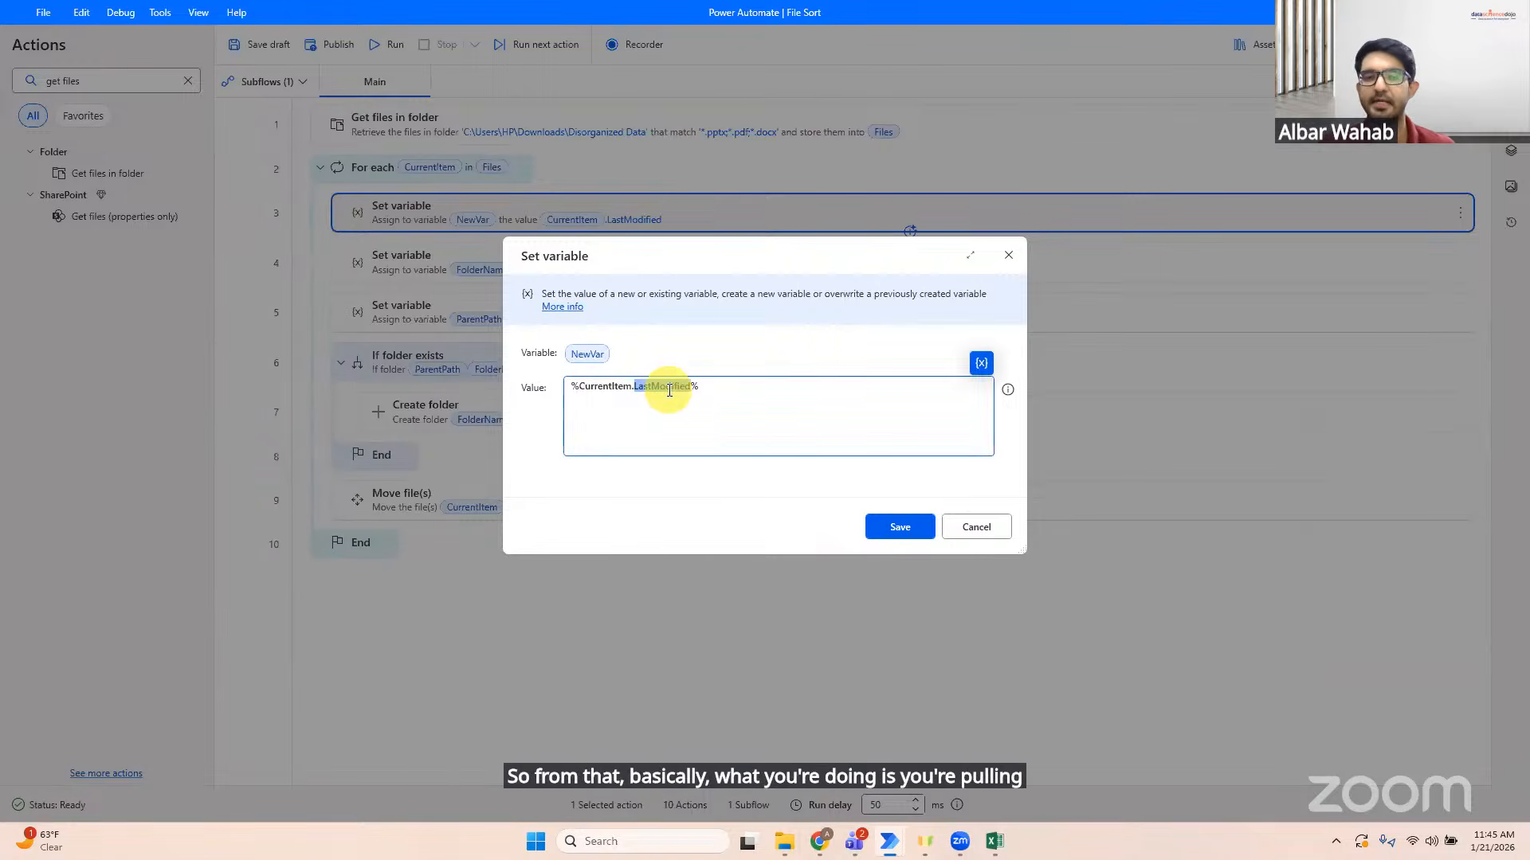
{"action": "left_click", "coordinate": [670, 389]}
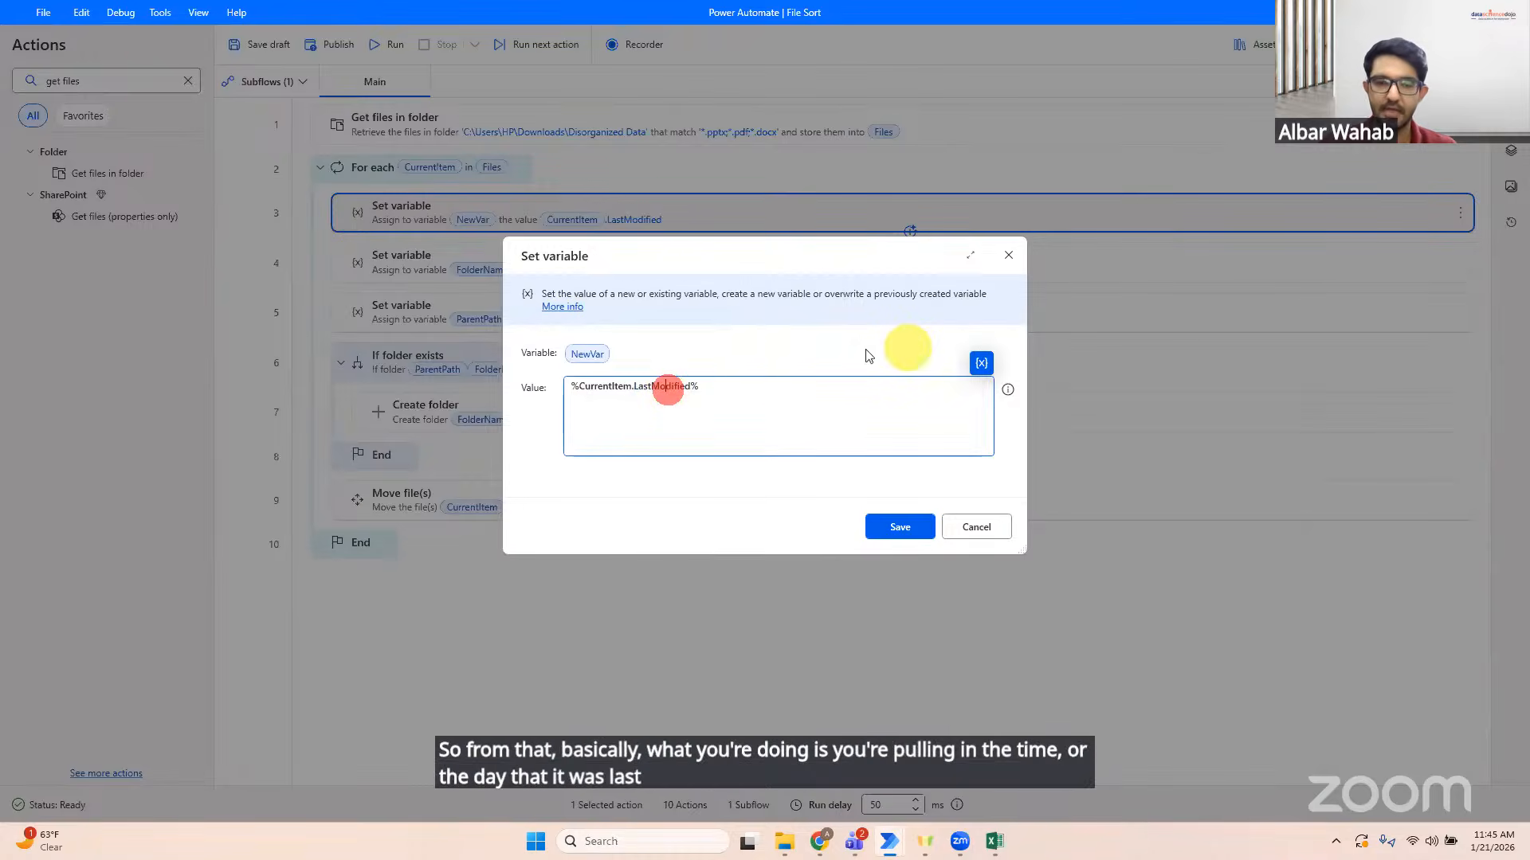
{"action": "left_click", "coordinate": [1007, 254]}
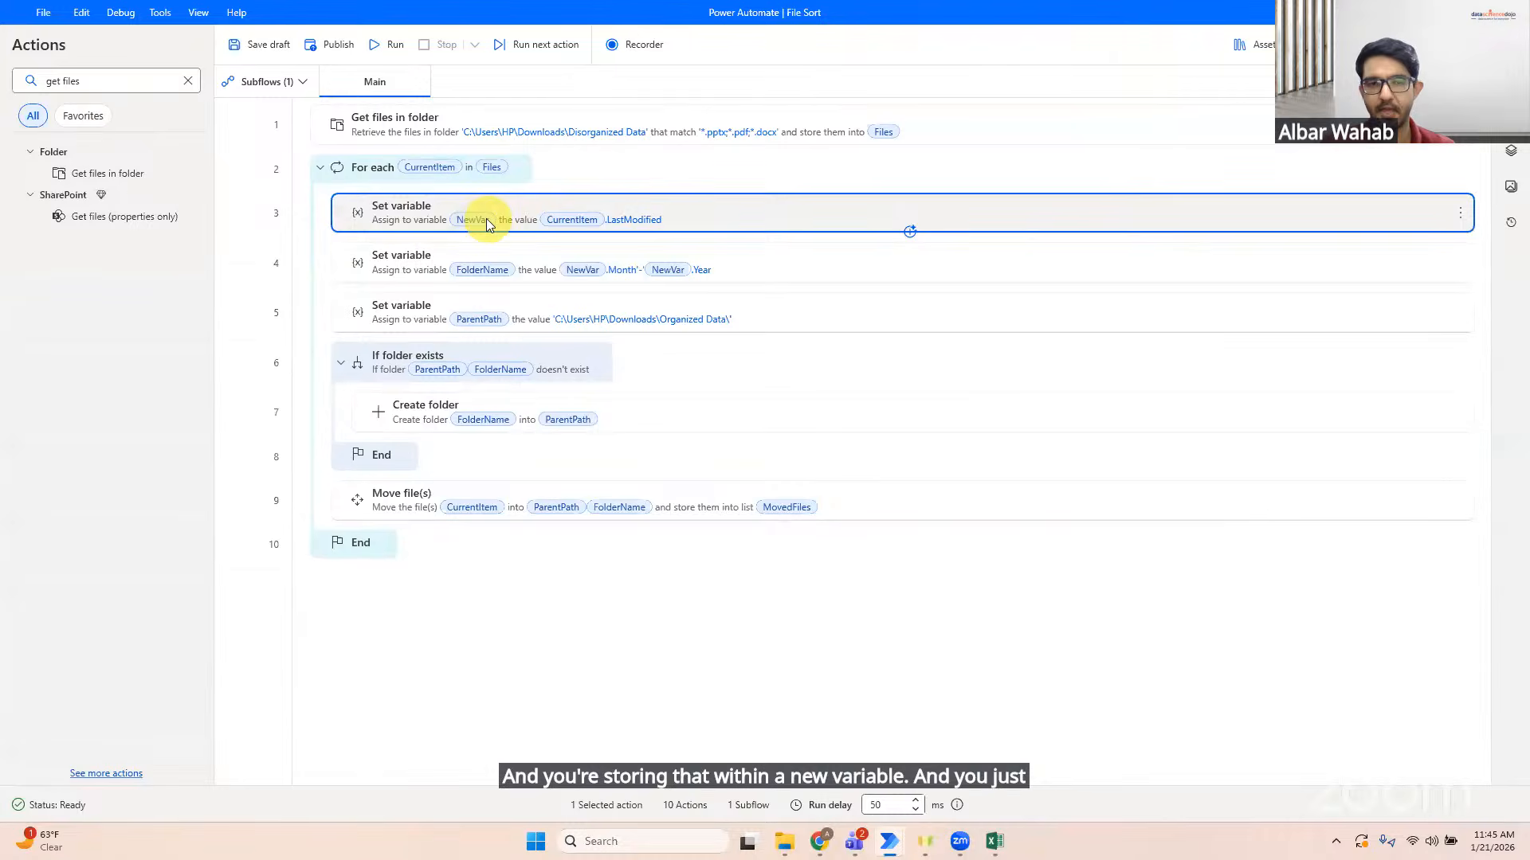
Step: Open the FolderName Set variable action and examine its NewVar.Month and NewVar.Year expression
{"action": "right_click", "coordinate": [548, 259]}
{"action": "left_click", "coordinate": [586, 281]}
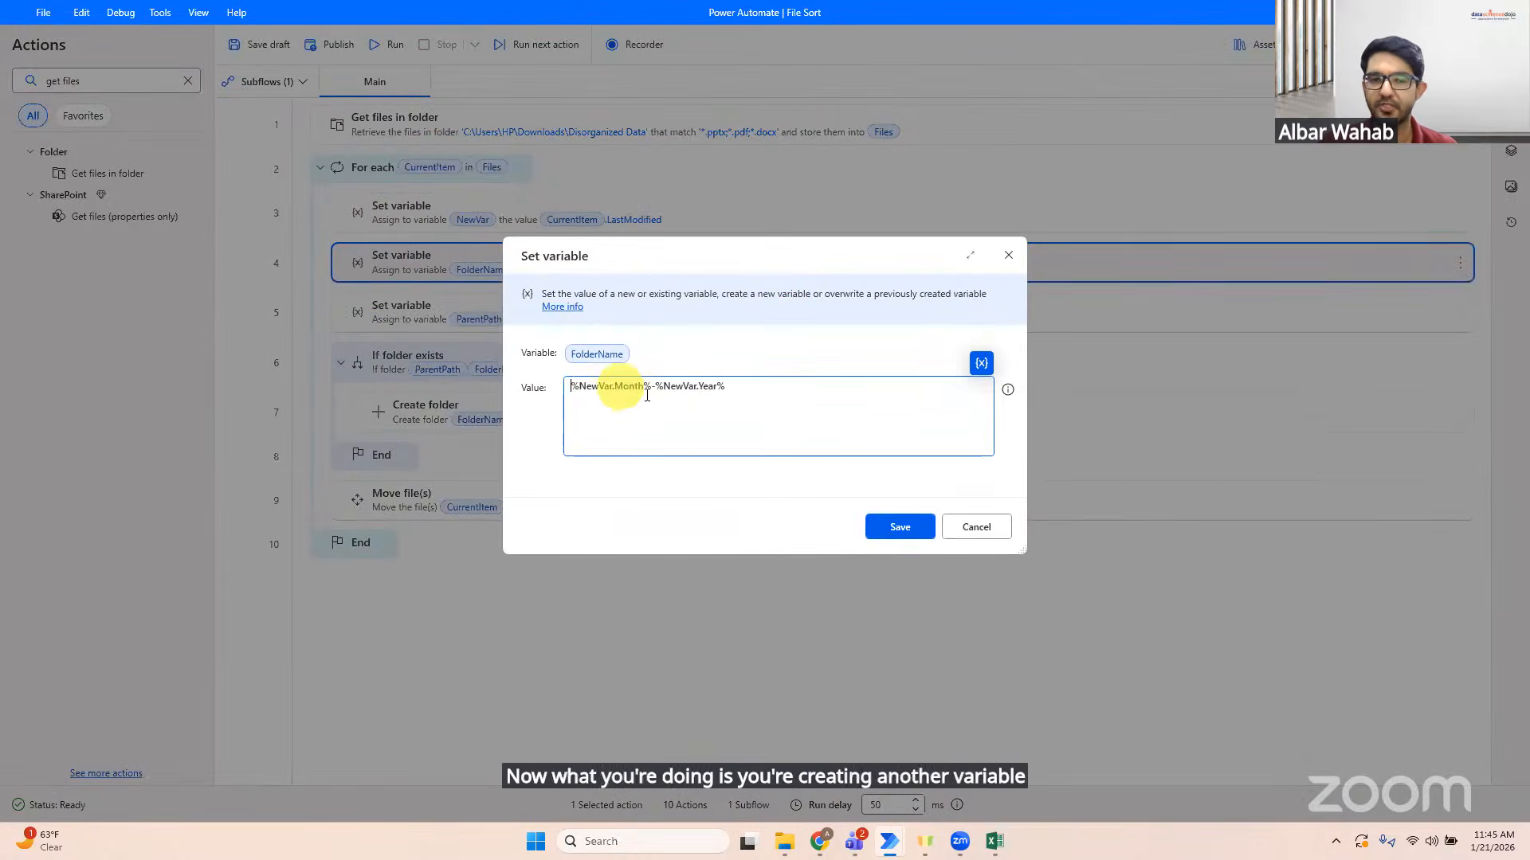
{"action": "left_click", "coordinate": [645, 388]}
{"action": "left_click_drag", "start_coordinate": [645, 387], "coordinate": [564, 396]}
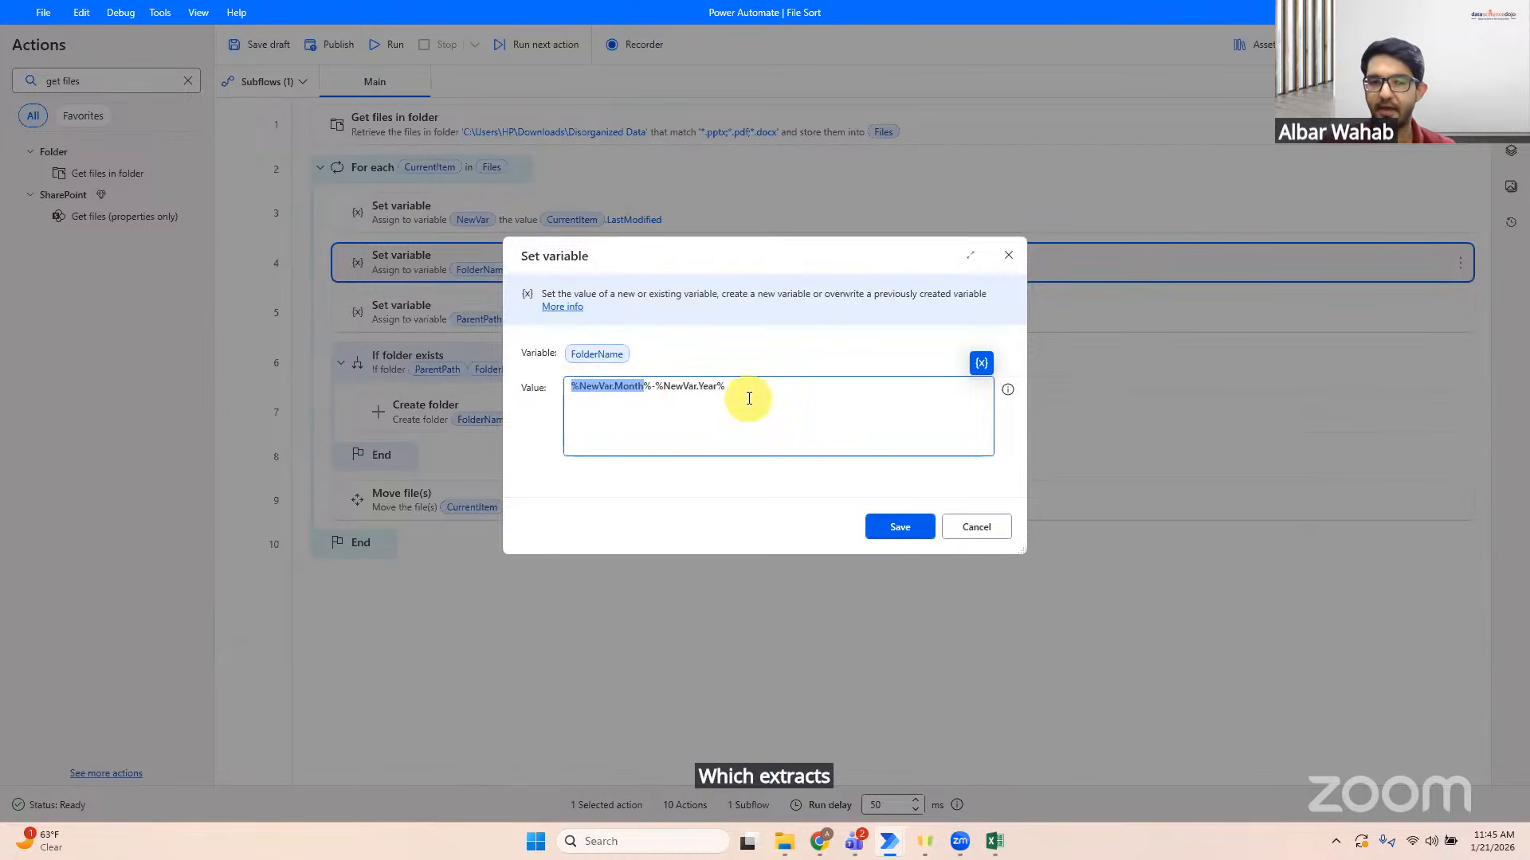
{"action": "left_click", "coordinate": [778, 395]}
{"action": "left_click_drag", "start_coordinate": [777, 395], "coordinate": [499, 421]}
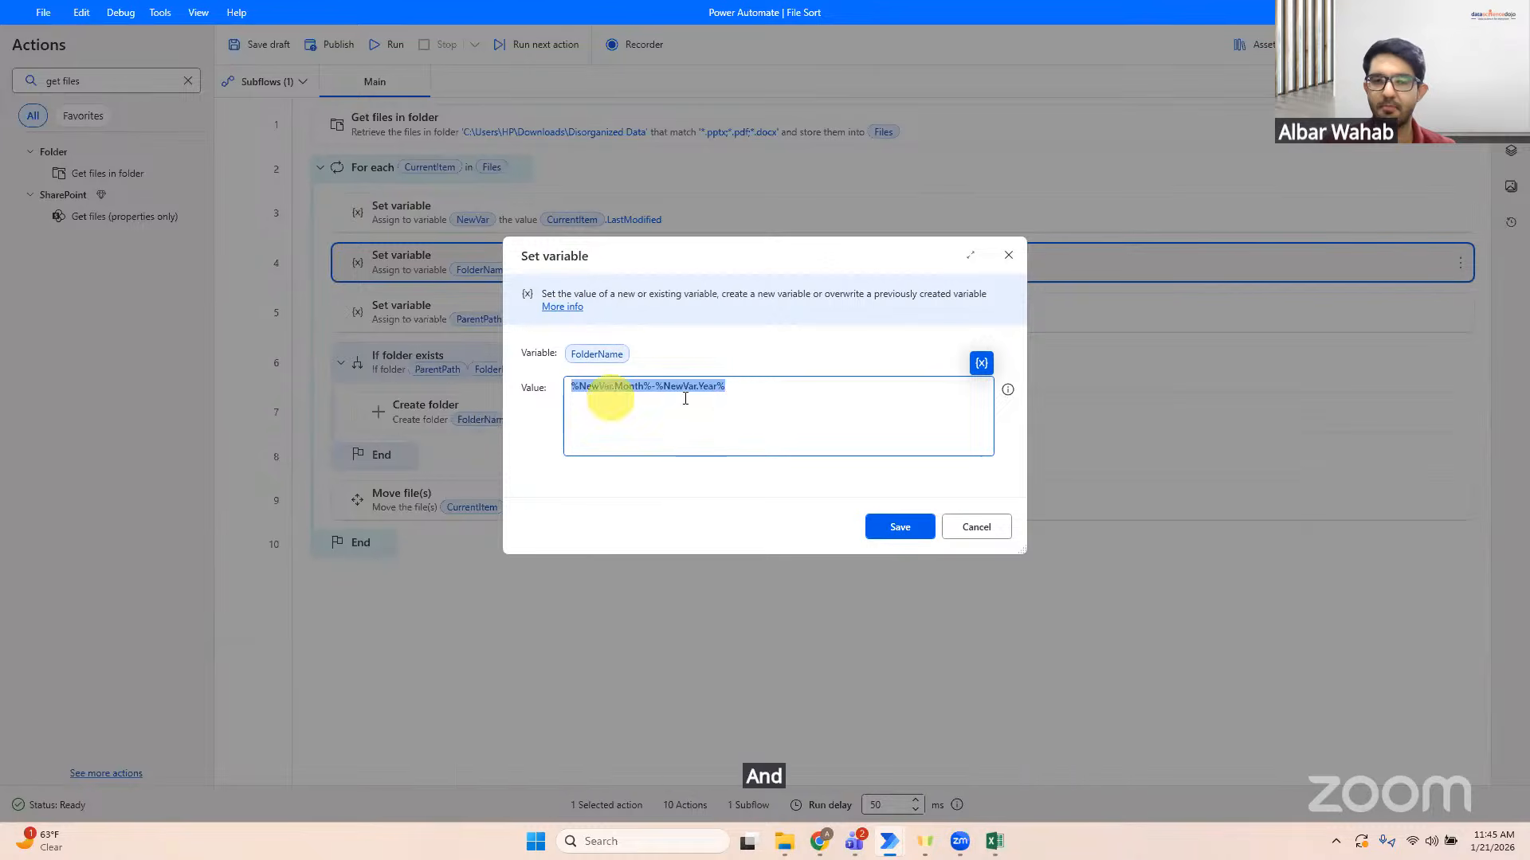
{"action": "left_click", "coordinate": [734, 399]}
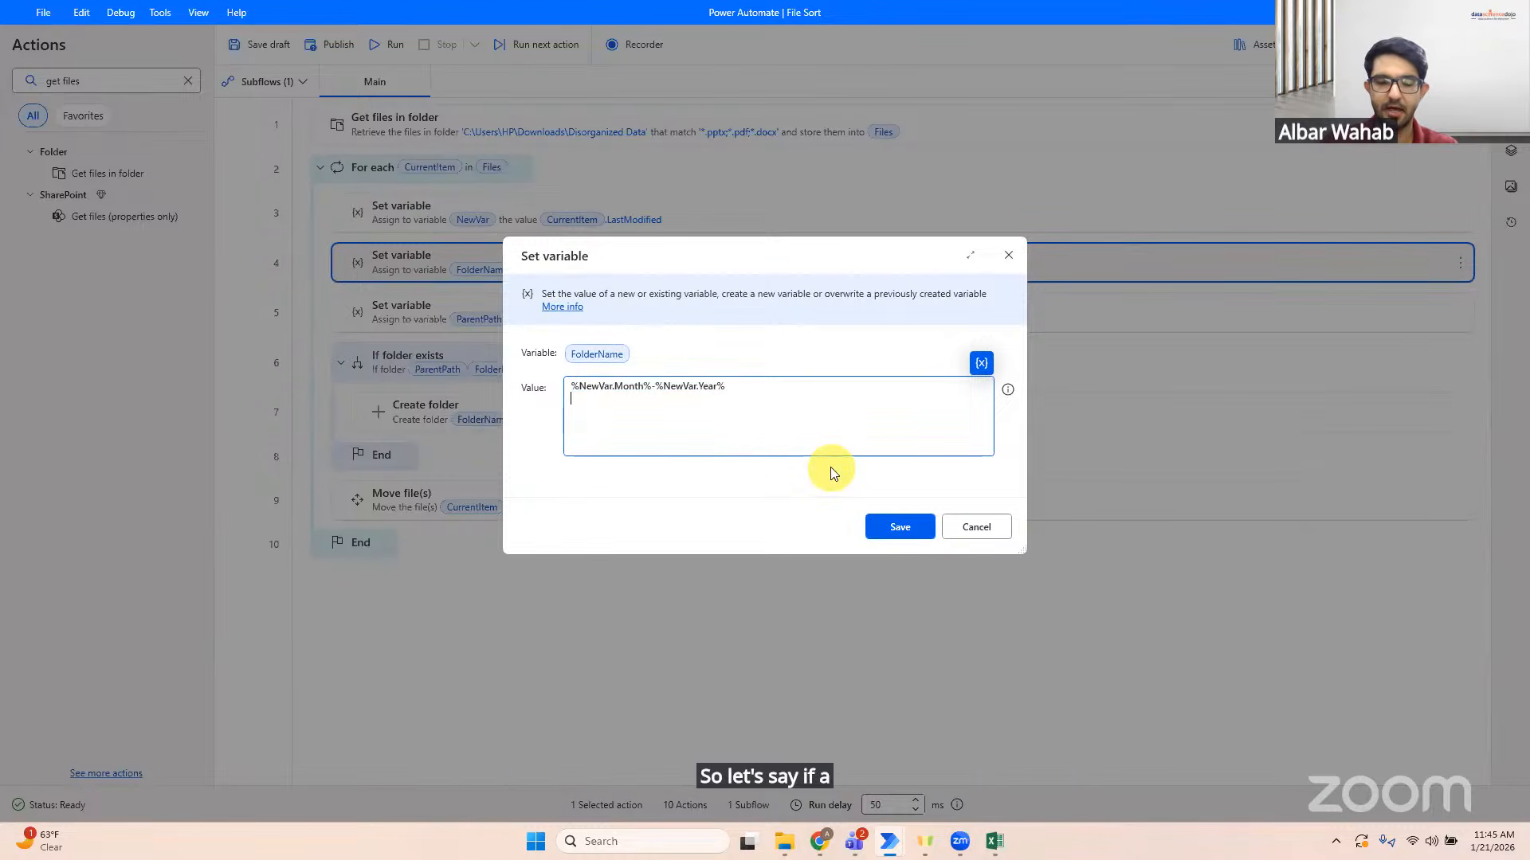
Step: Illustrate the FolderName value with the sample lines 11/12/2025 and 11-2025, then remove them and cancel the action's changes
{"action": "key", "text": "Return"}
{"action": "type", "text": "11/12/2025"}
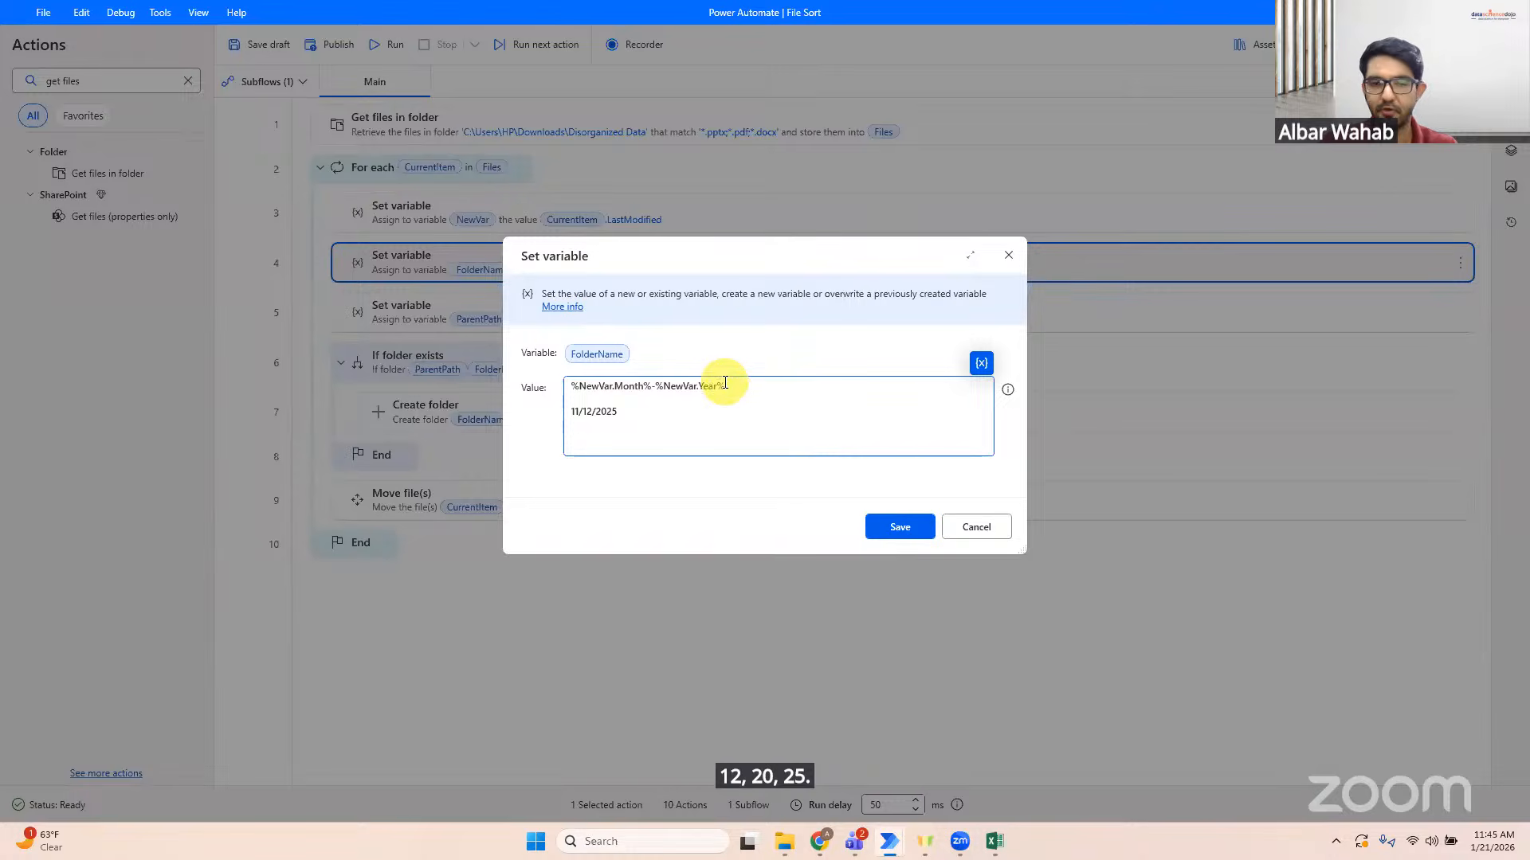
{"action": "key", "text": "Return"}
{"action": "key", "text": "Return"}
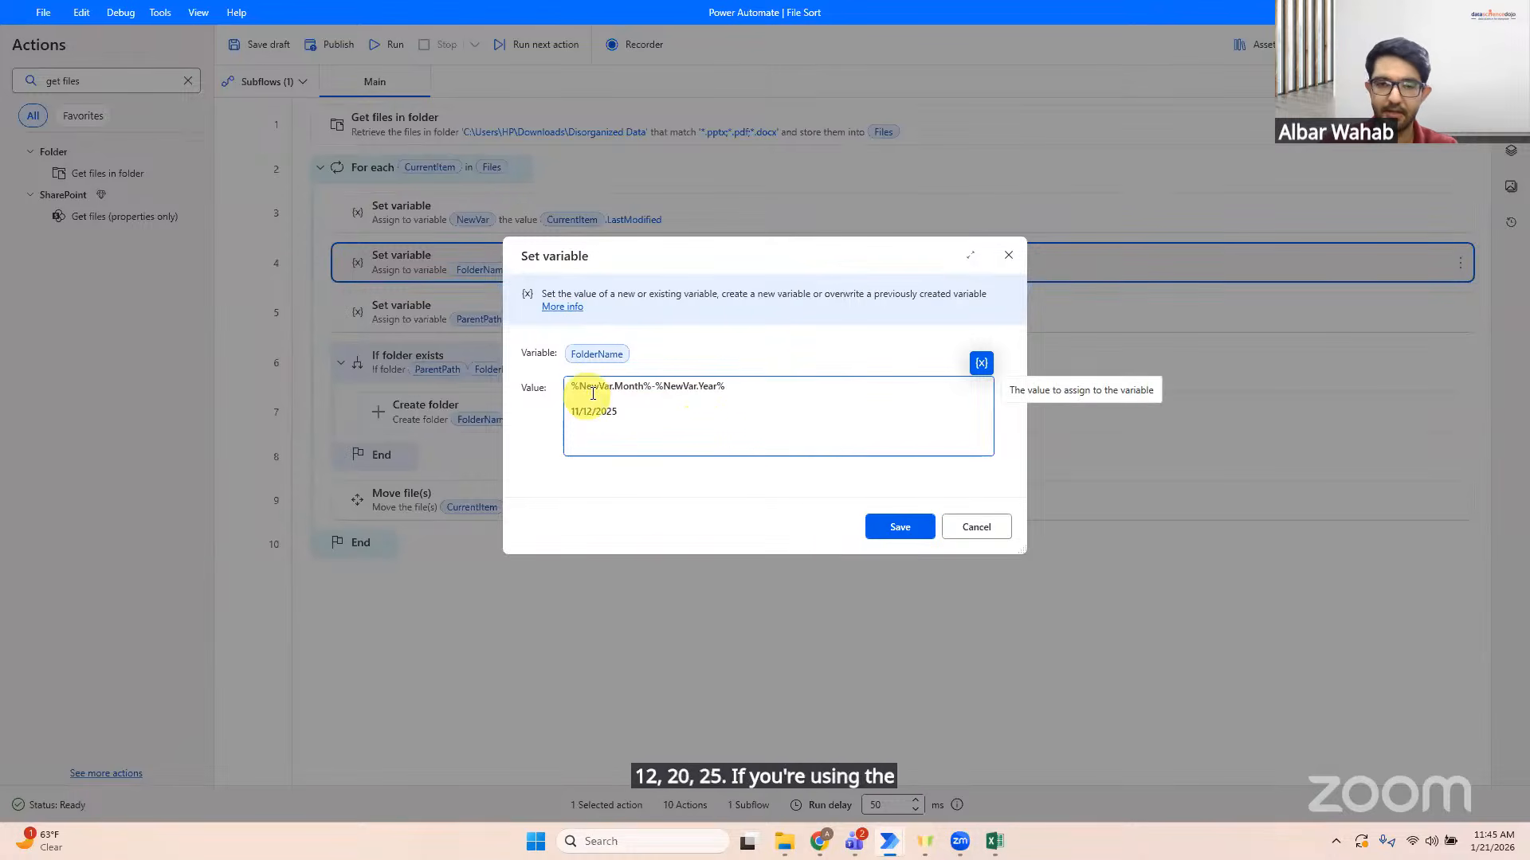
{"action": "type", "text": "12"}
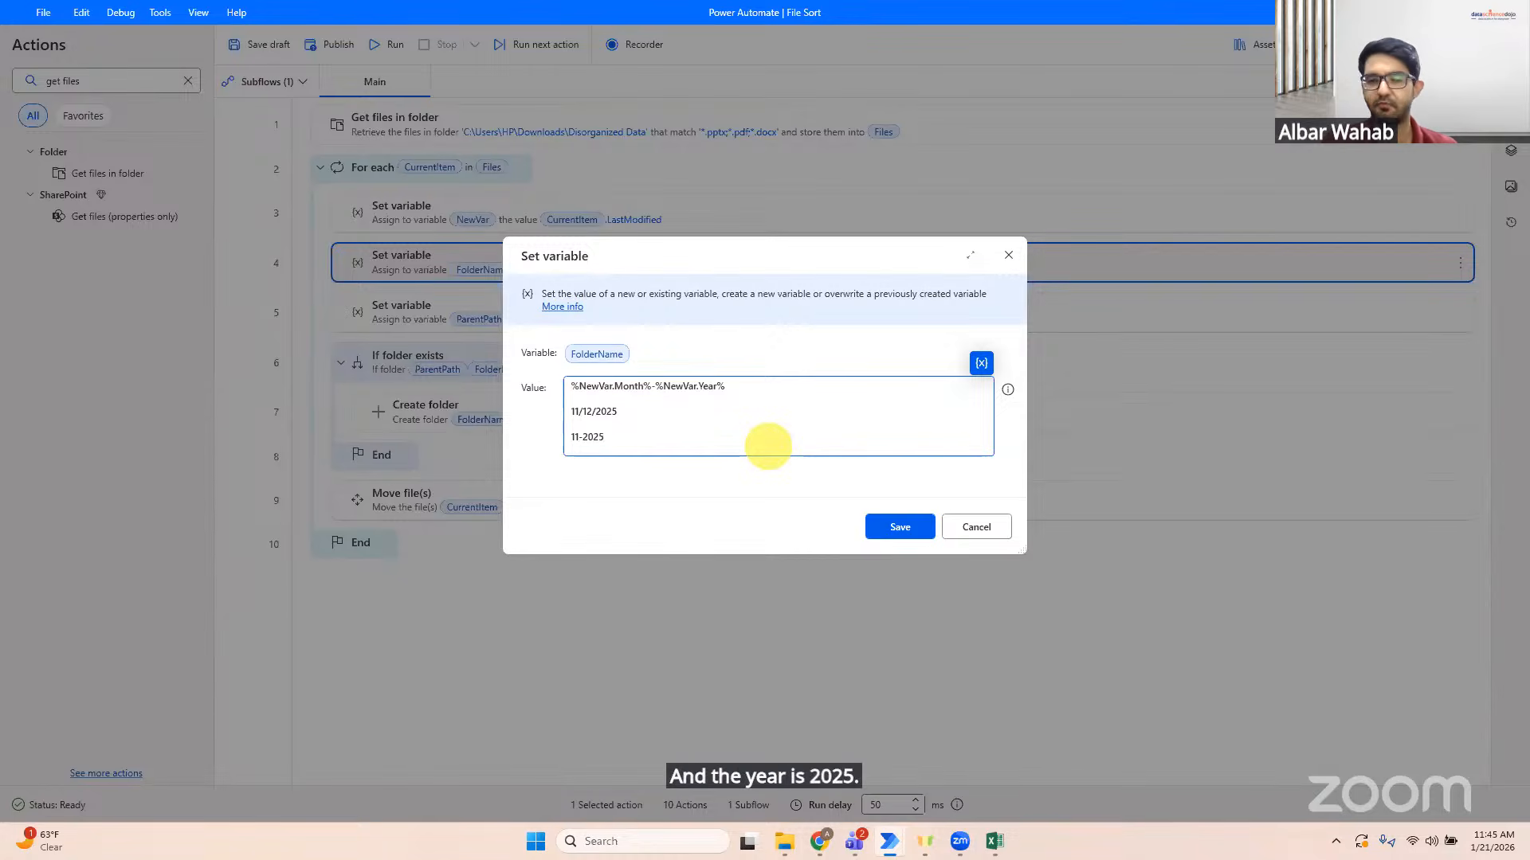
{"action": "left_click_drag", "start_coordinate": [767, 445], "coordinate": [505, 393]}
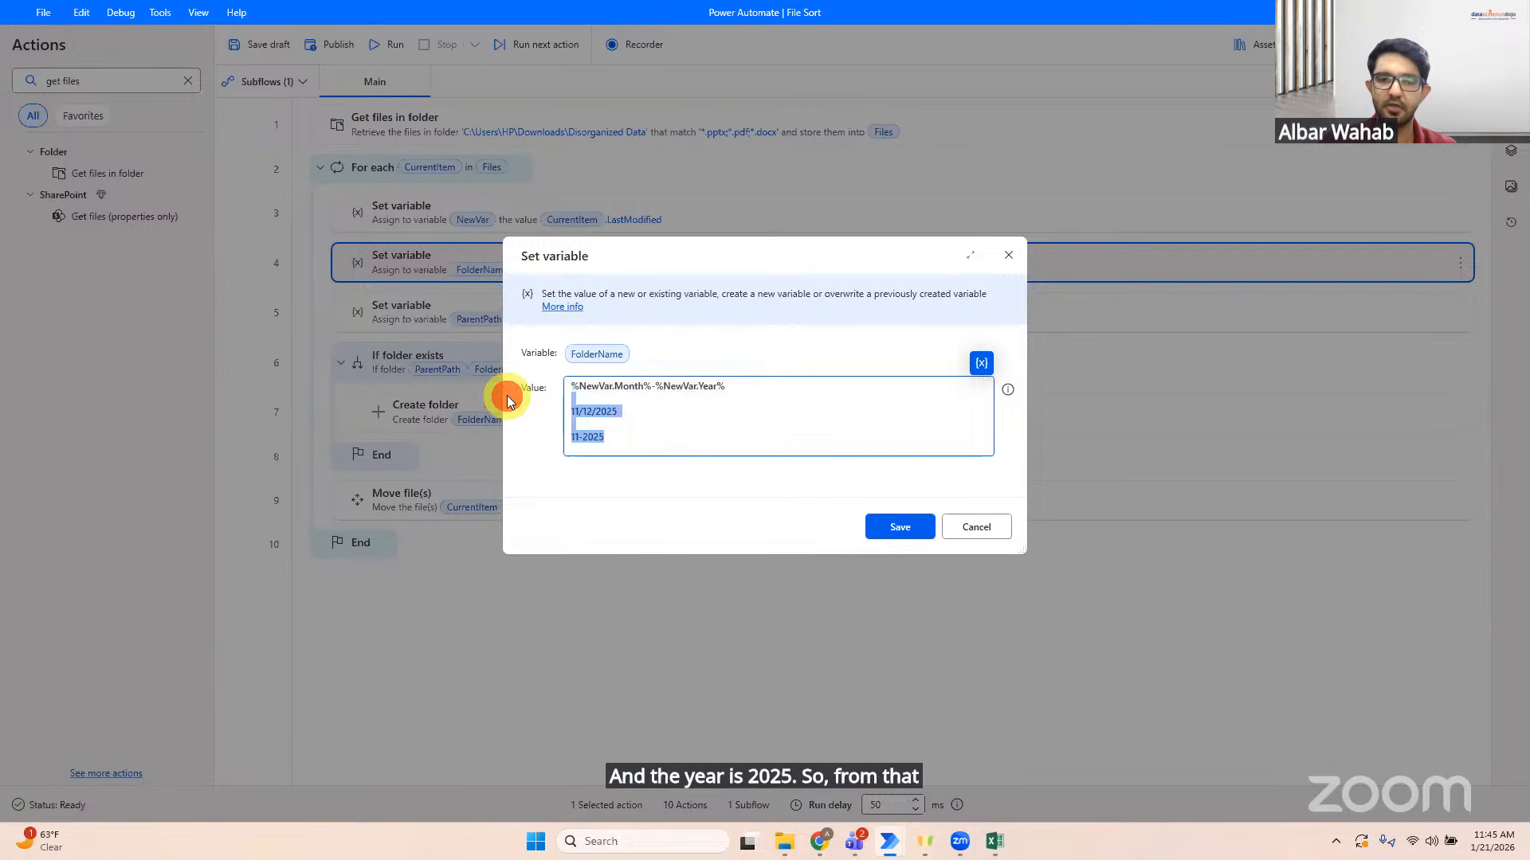
{"action": "key", "text": "BackSpace"}
{"action": "triple_click", "coordinate": [764, 408]}
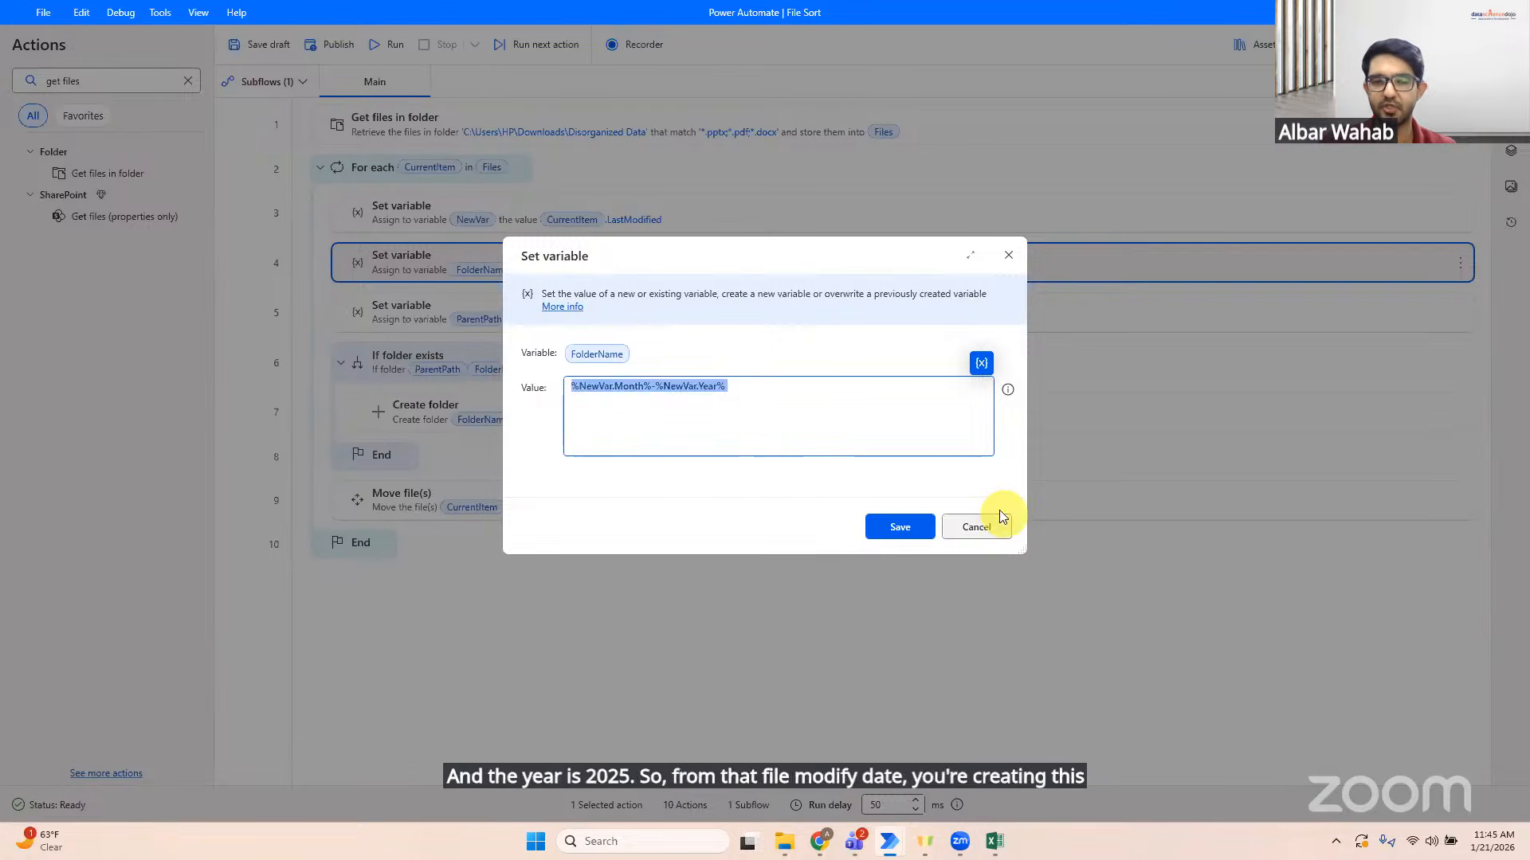
{"action": "left_click", "coordinate": [986, 531]}
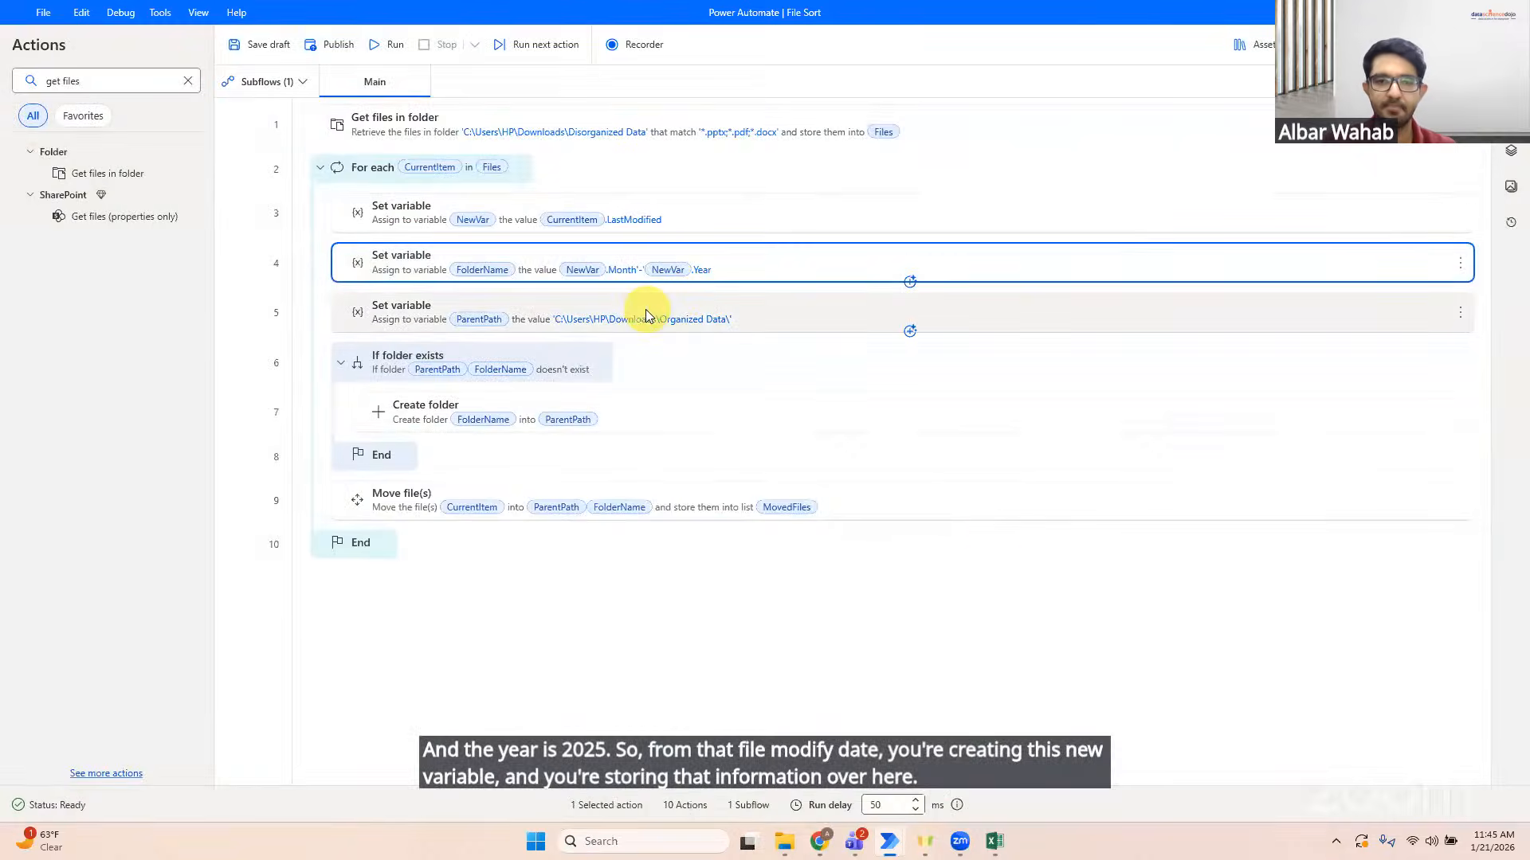
Step: Open the ParentPath Set variable action, examine its Organized Data folder path, and close it without saving
{"action": "right_click", "coordinate": [645, 309]}
{"action": "left_click", "coordinate": [705, 333]}
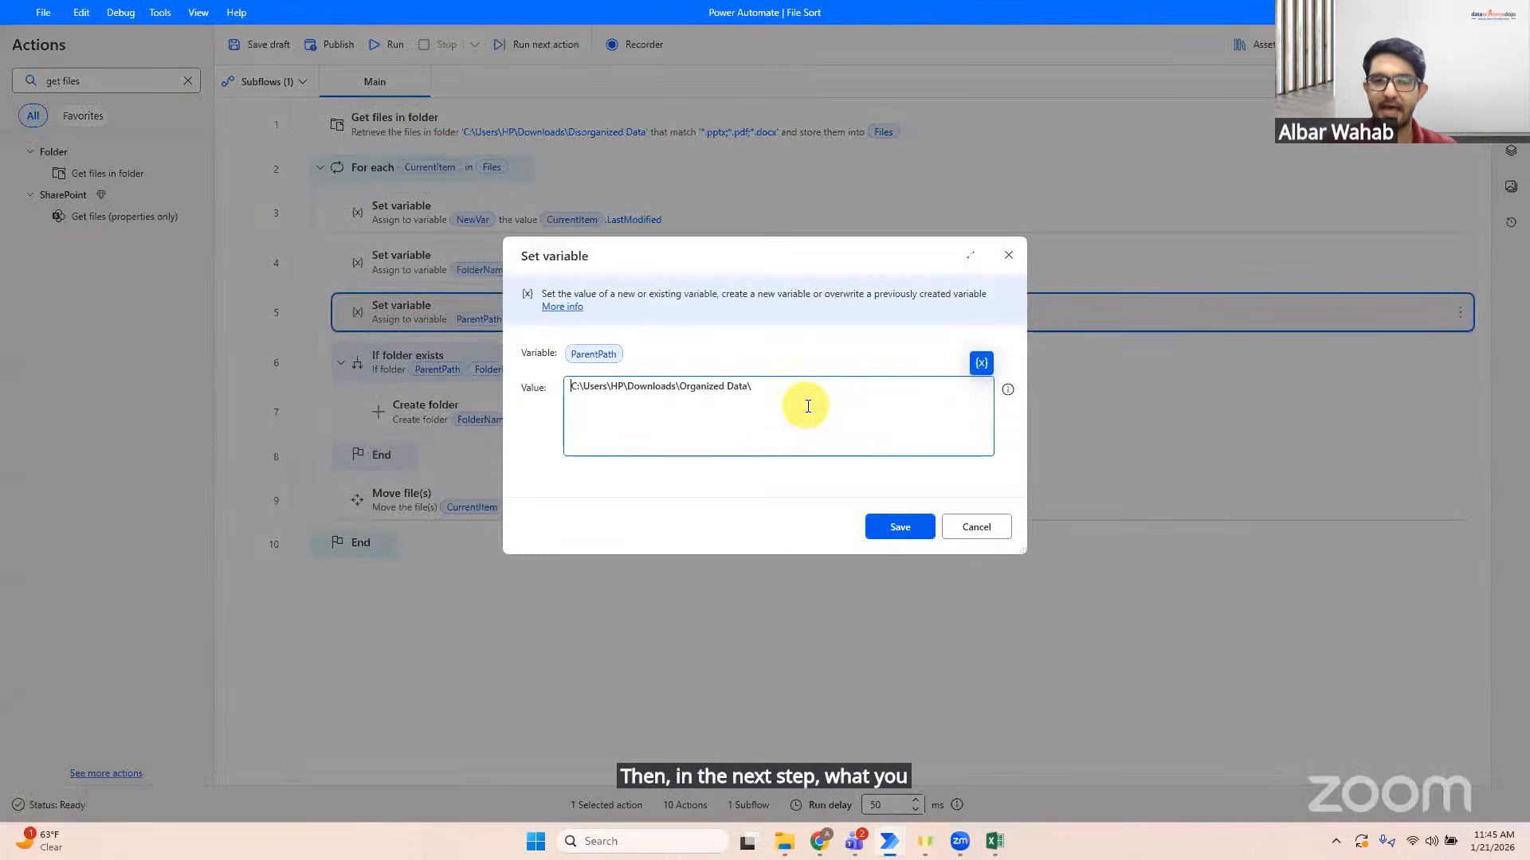
{"action": "triple_click", "coordinate": [807, 407]}
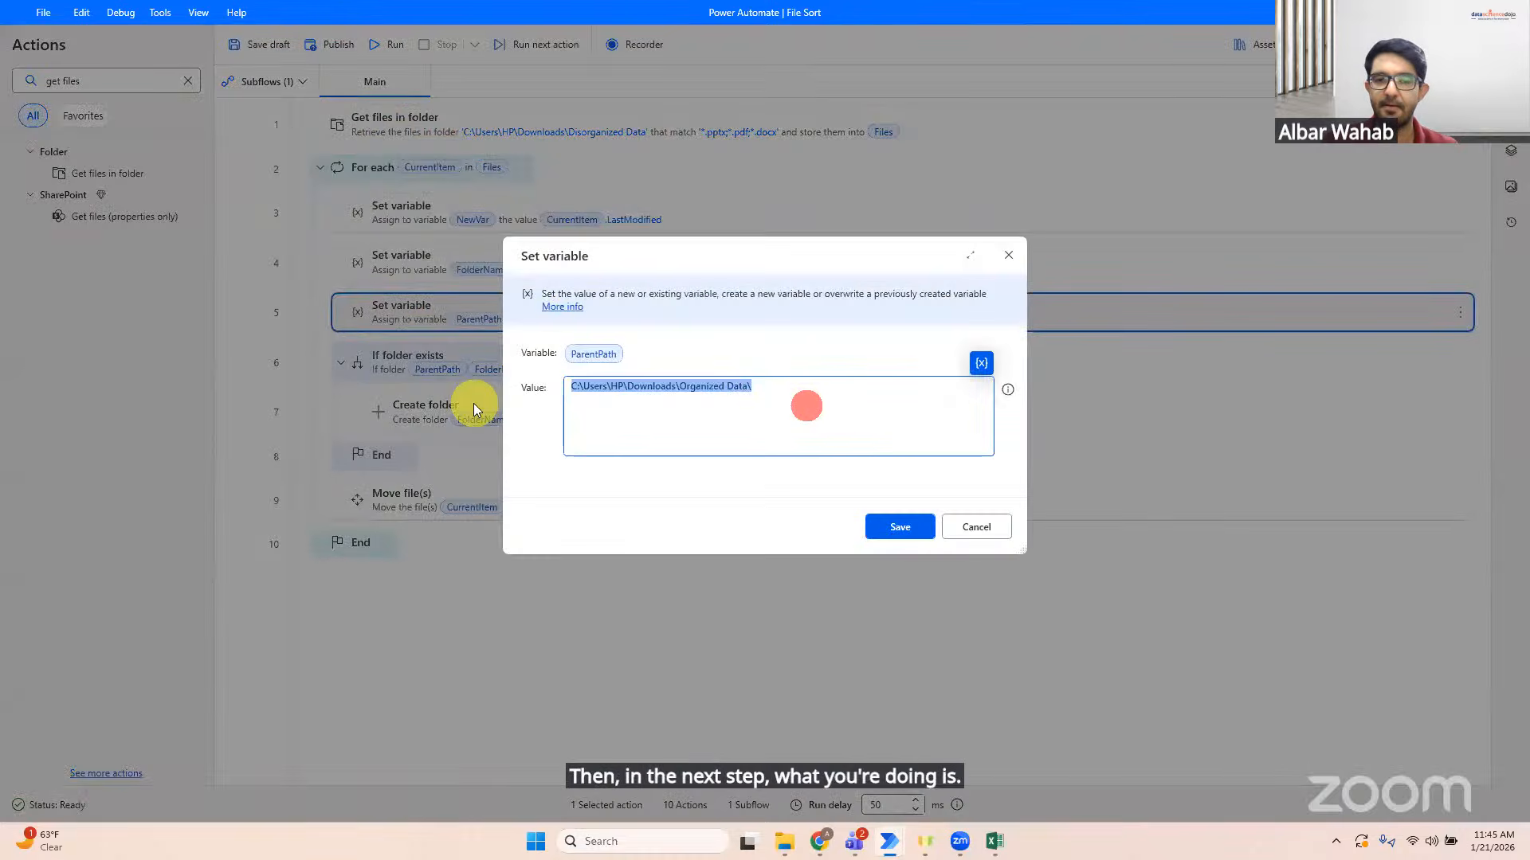
{"action": "double_click", "coordinate": [690, 431]}
{"action": "left_click", "coordinate": [587, 396]}
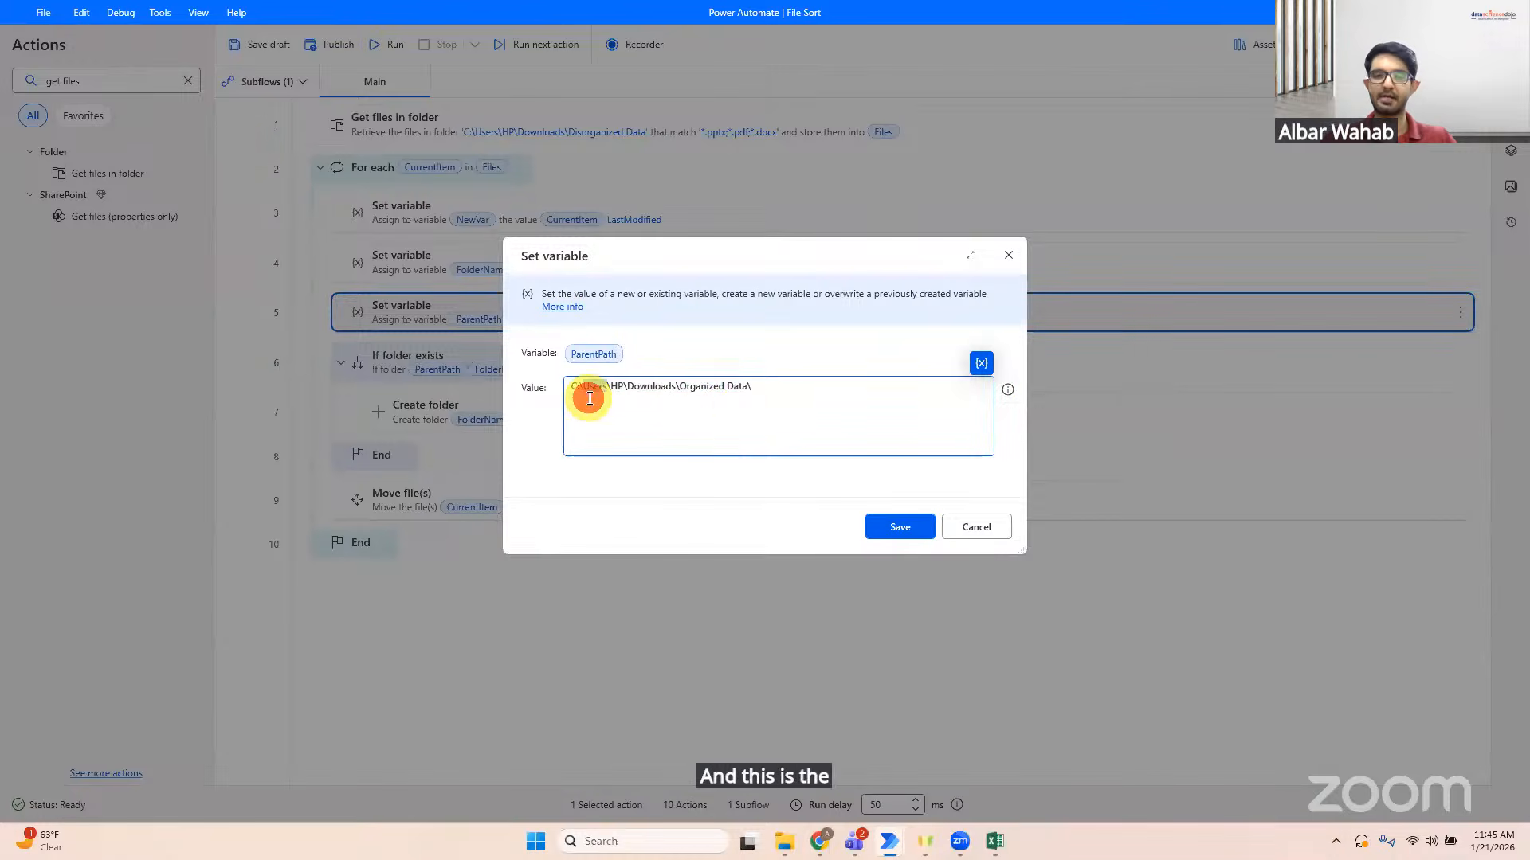
{"action": "left_click", "coordinate": [741, 408]}
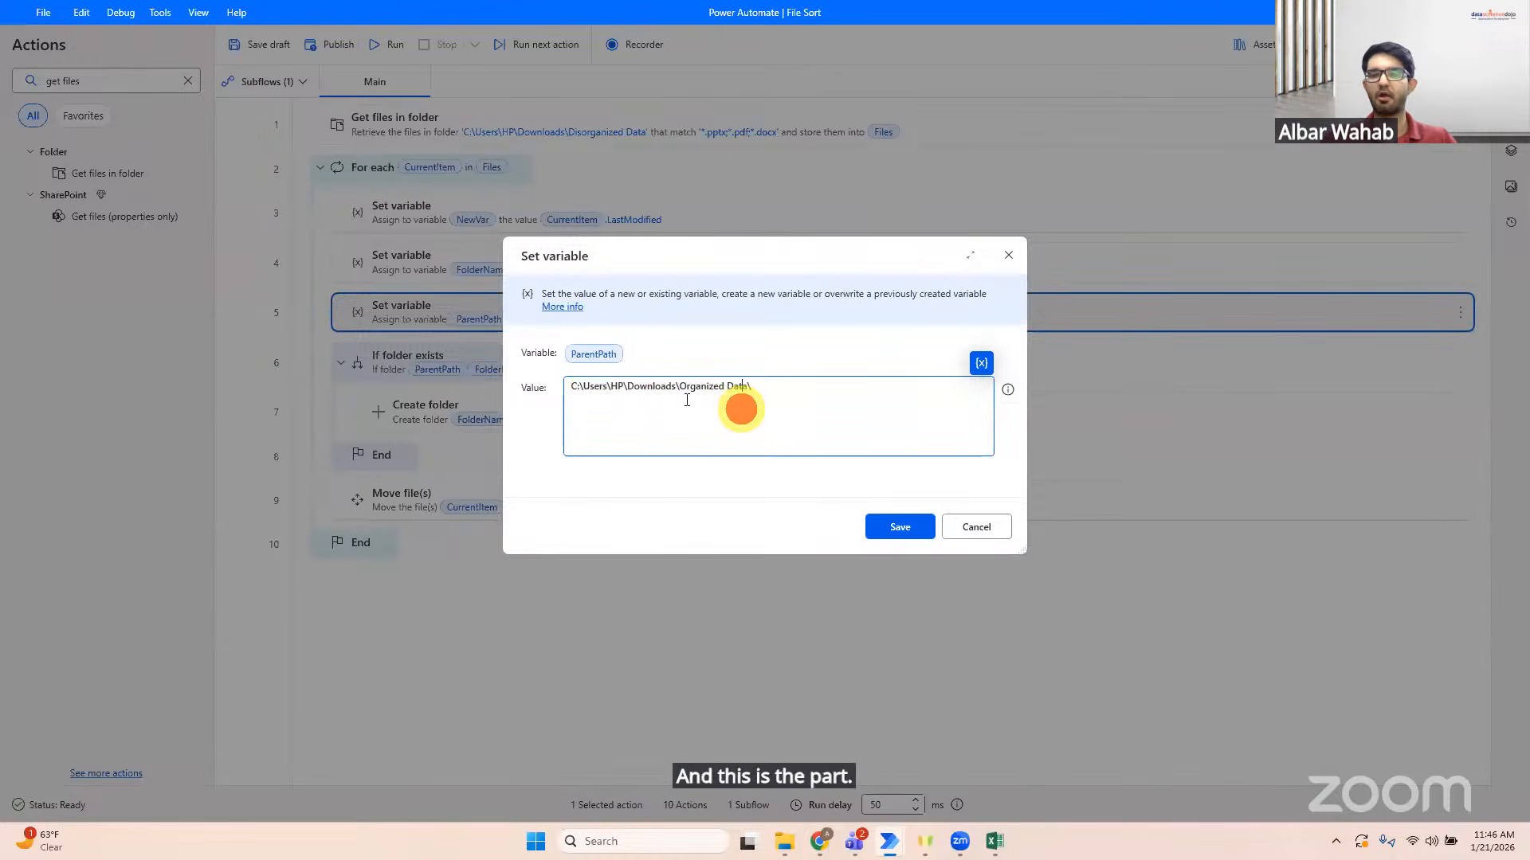
{"action": "left_click", "coordinate": [1008, 255]}
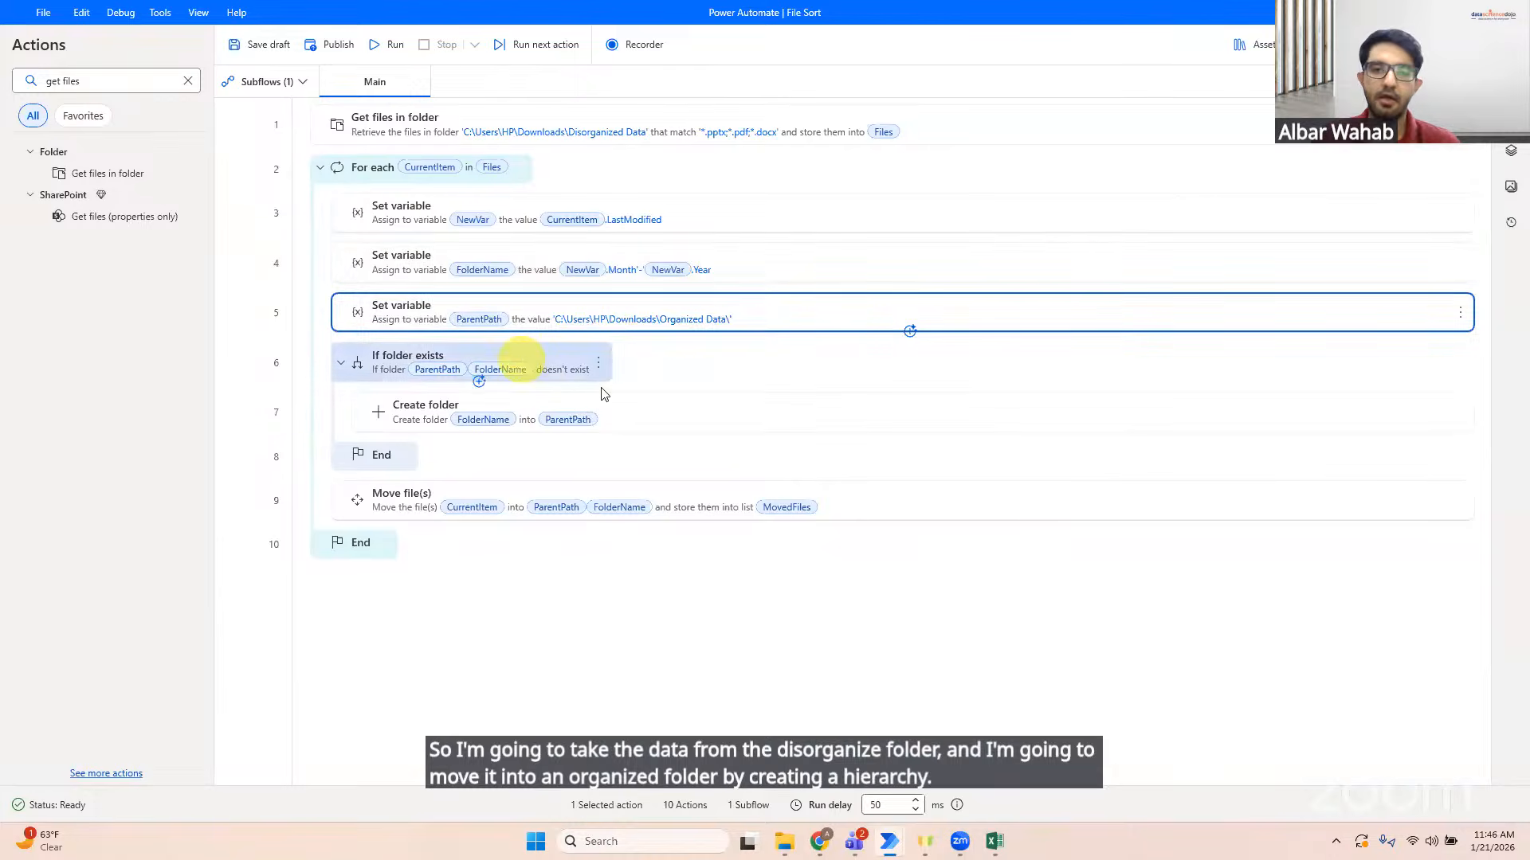
Step: Open the If folder exists action, examine its Doesn't exist condition and %ParentPath%%FolderName% folder path, and close it without saving
{"action": "left_click", "coordinate": [522, 367]}
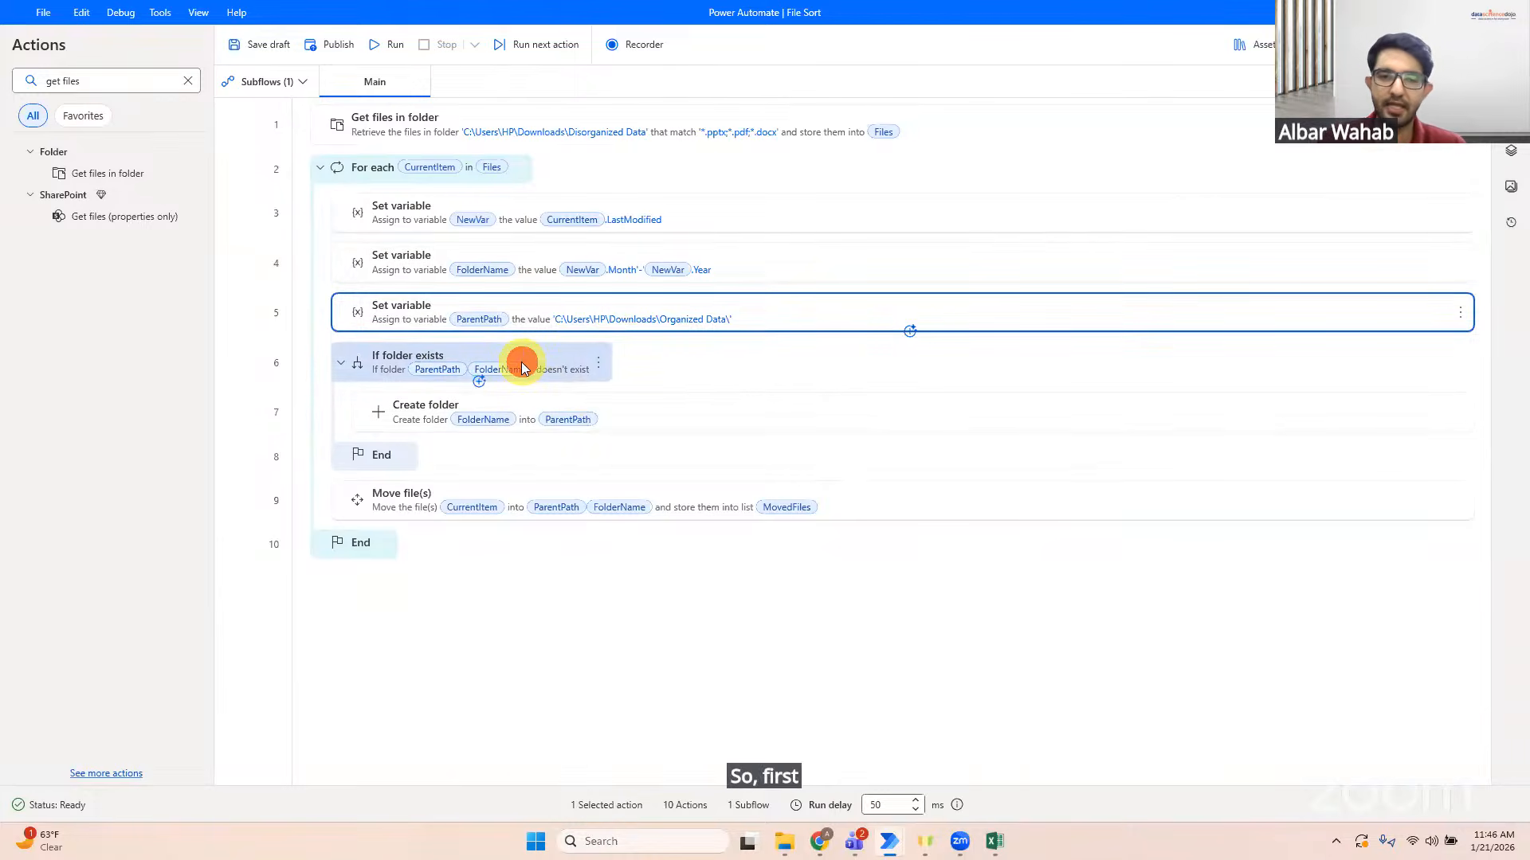
{"action": "left_click", "coordinate": [888, 716]}
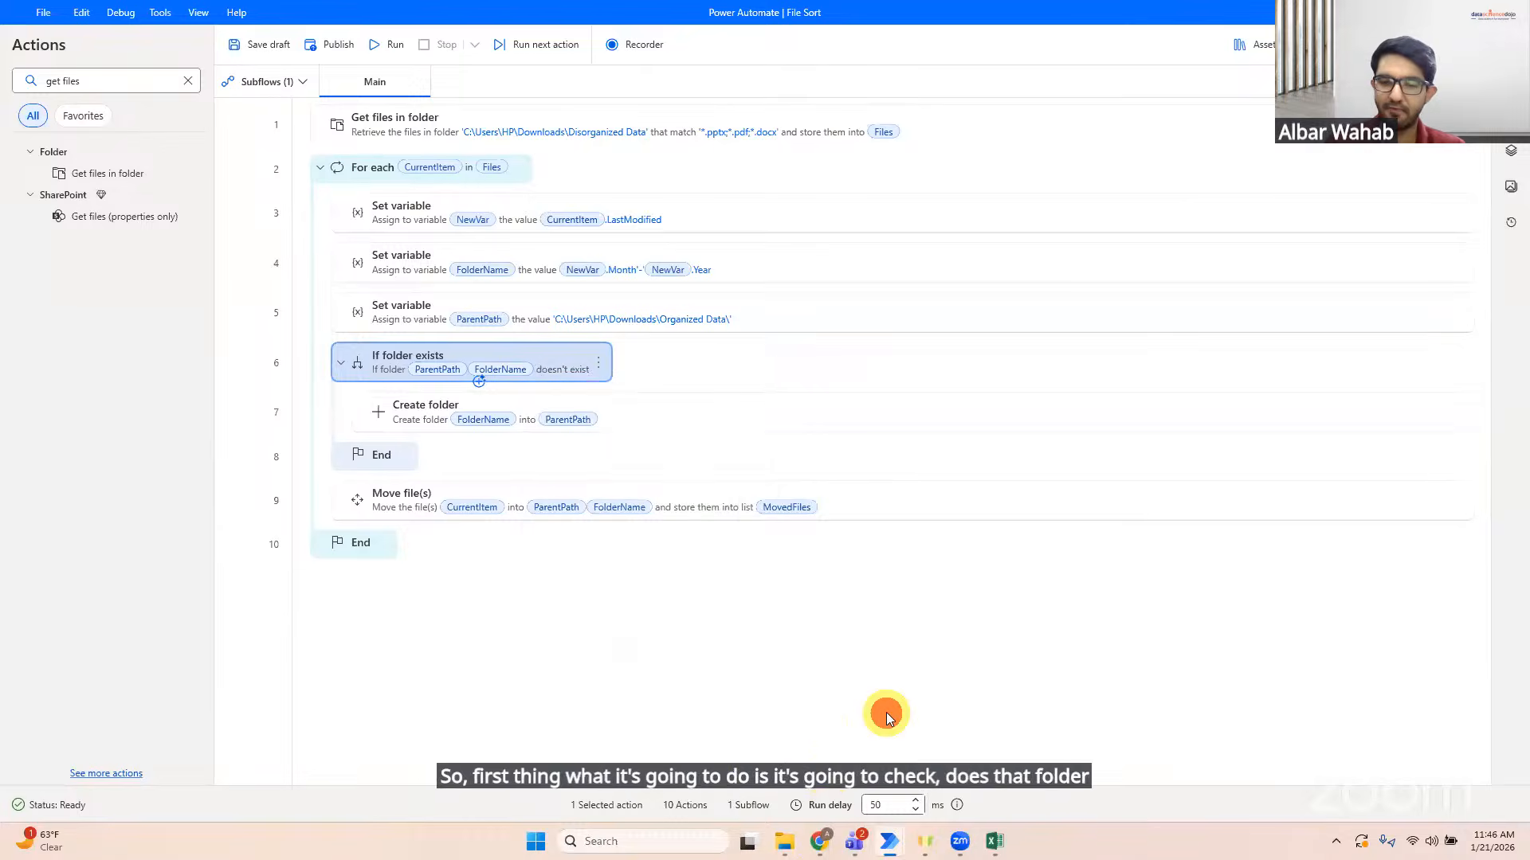
{"action": "left_click", "coordinate": [886, 712]}
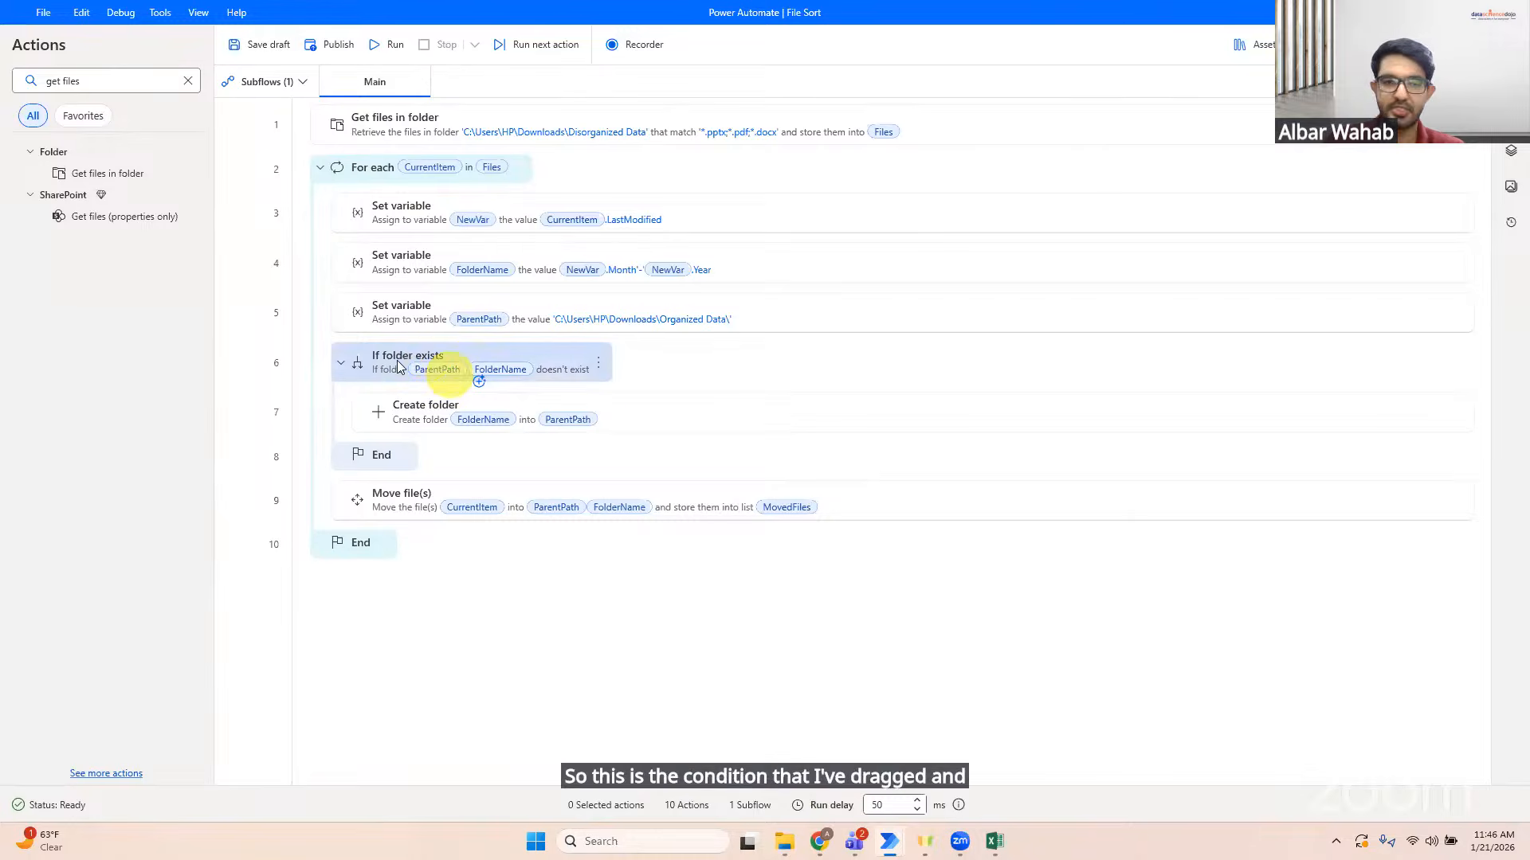
{"action": "right_click", "coordinate": [448, 356]}
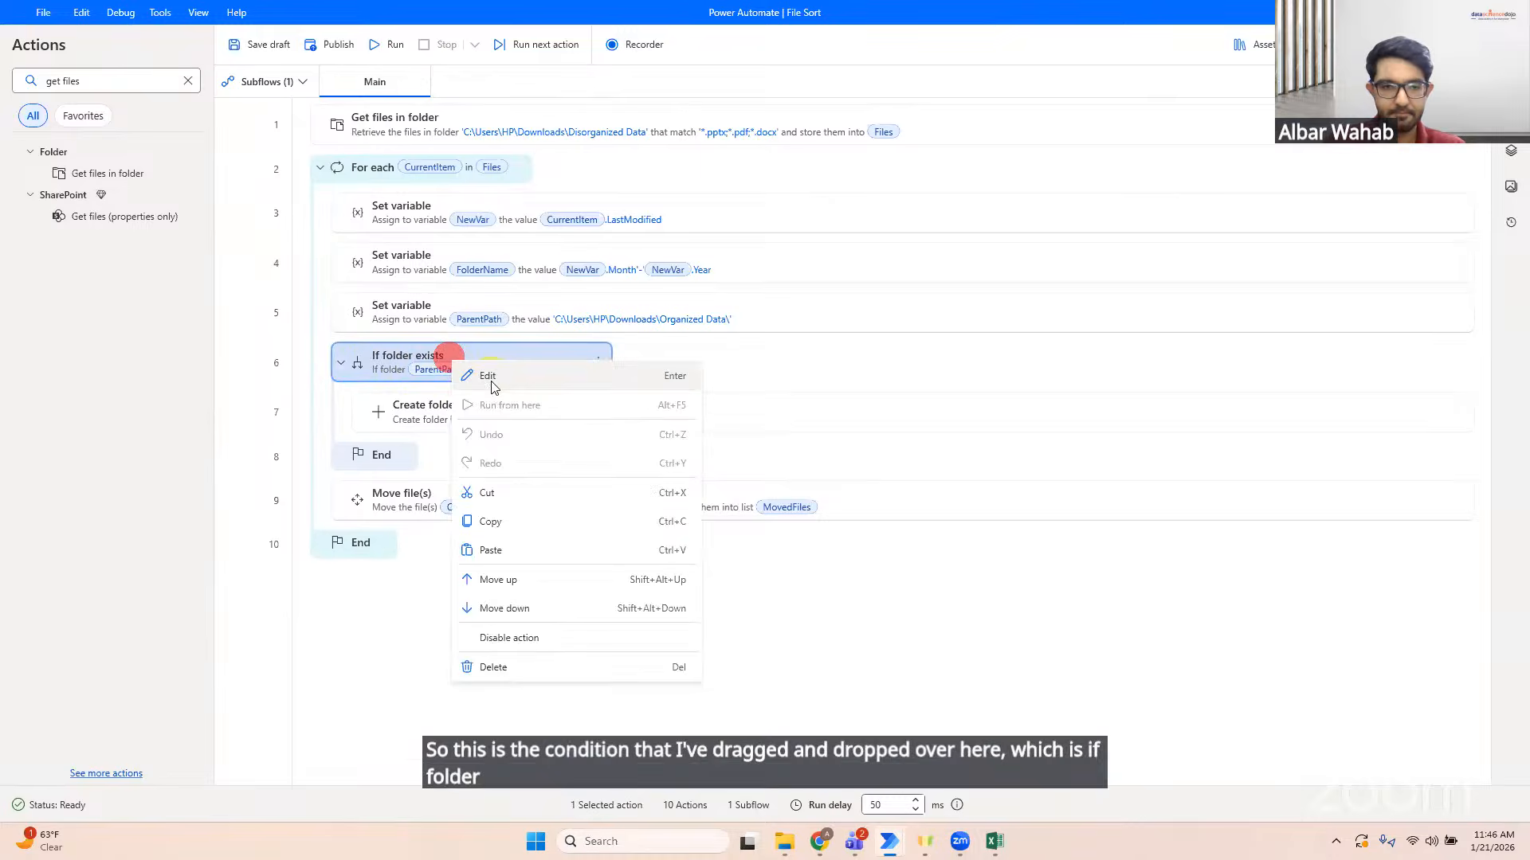
{"action": "left_click", "coordinate": [492, 382]}
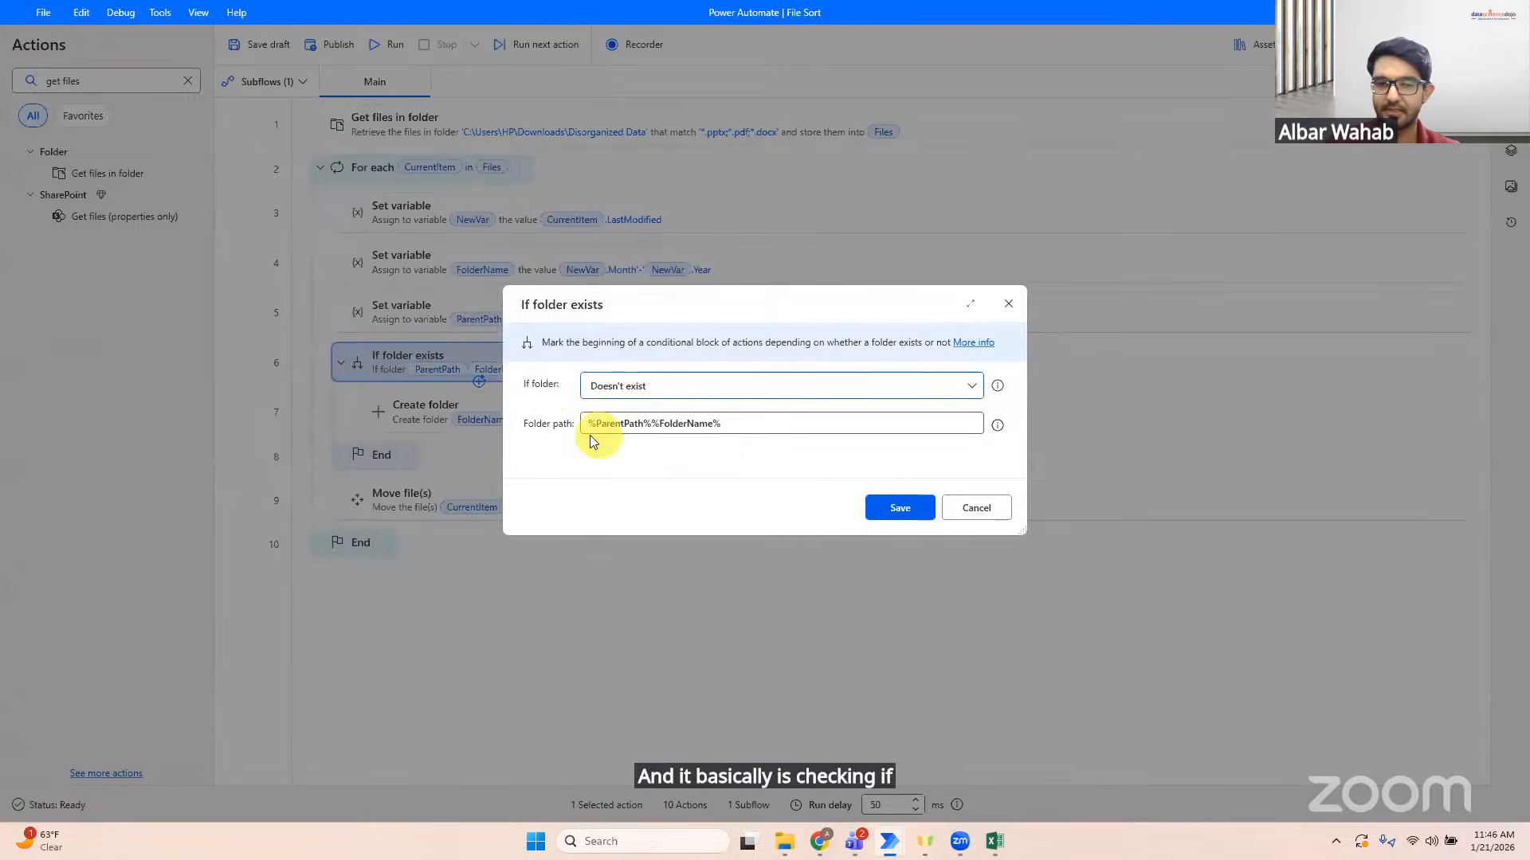
{"action": "left_click_drag", "start_coordinate": [591, 421], "coordinate": [793, 427]}
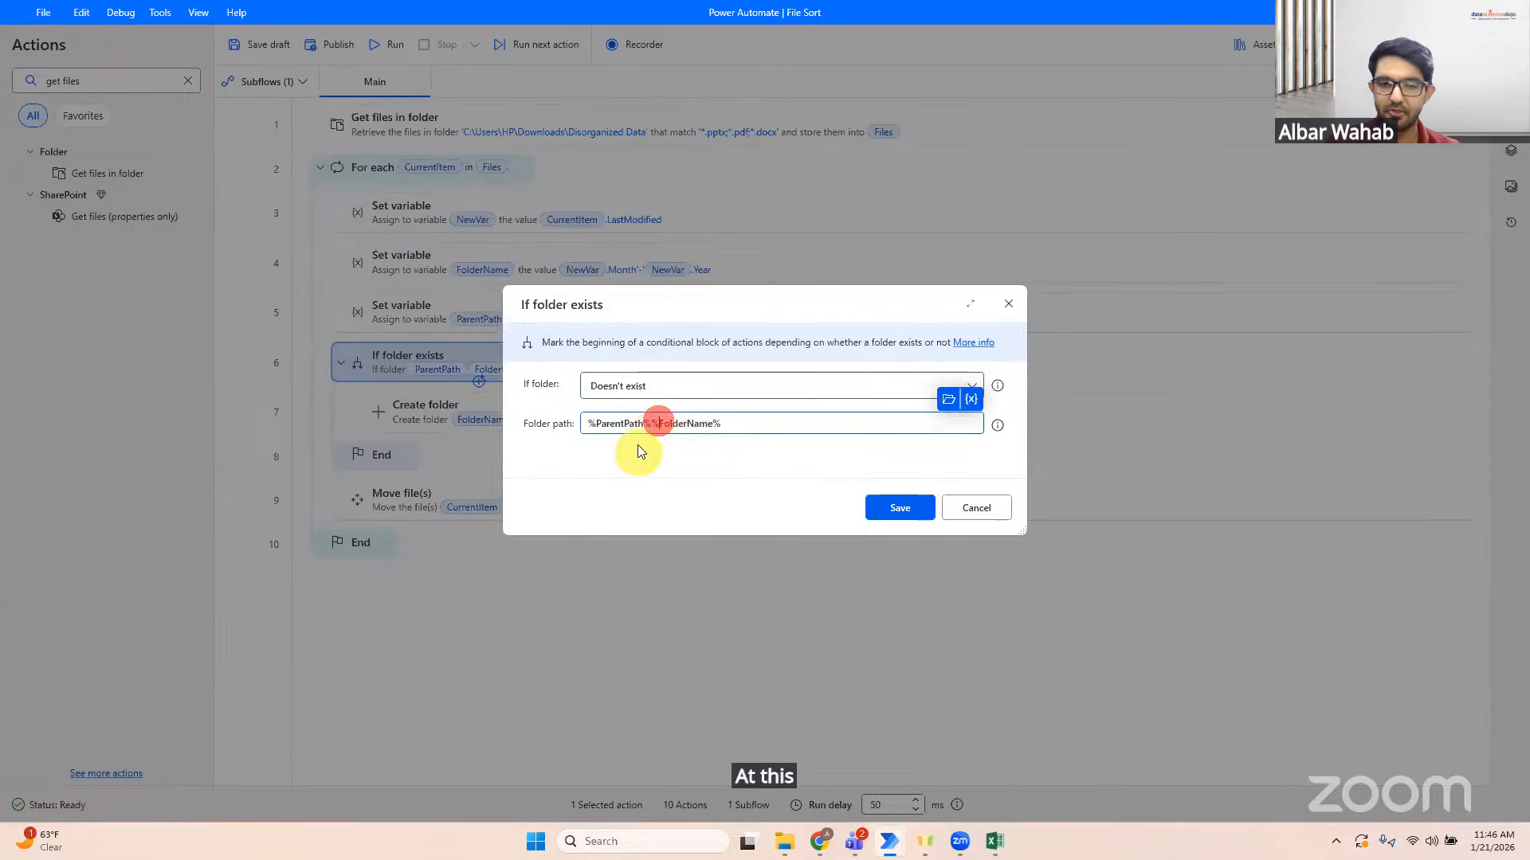
{"action": "left_click_drag", "start_coordinate": [648, 423], "coordinate": [553, 426]}
{"action": "left_click_drag", "start_coordinate": [651, 423], "coordinate": [754, 423]}
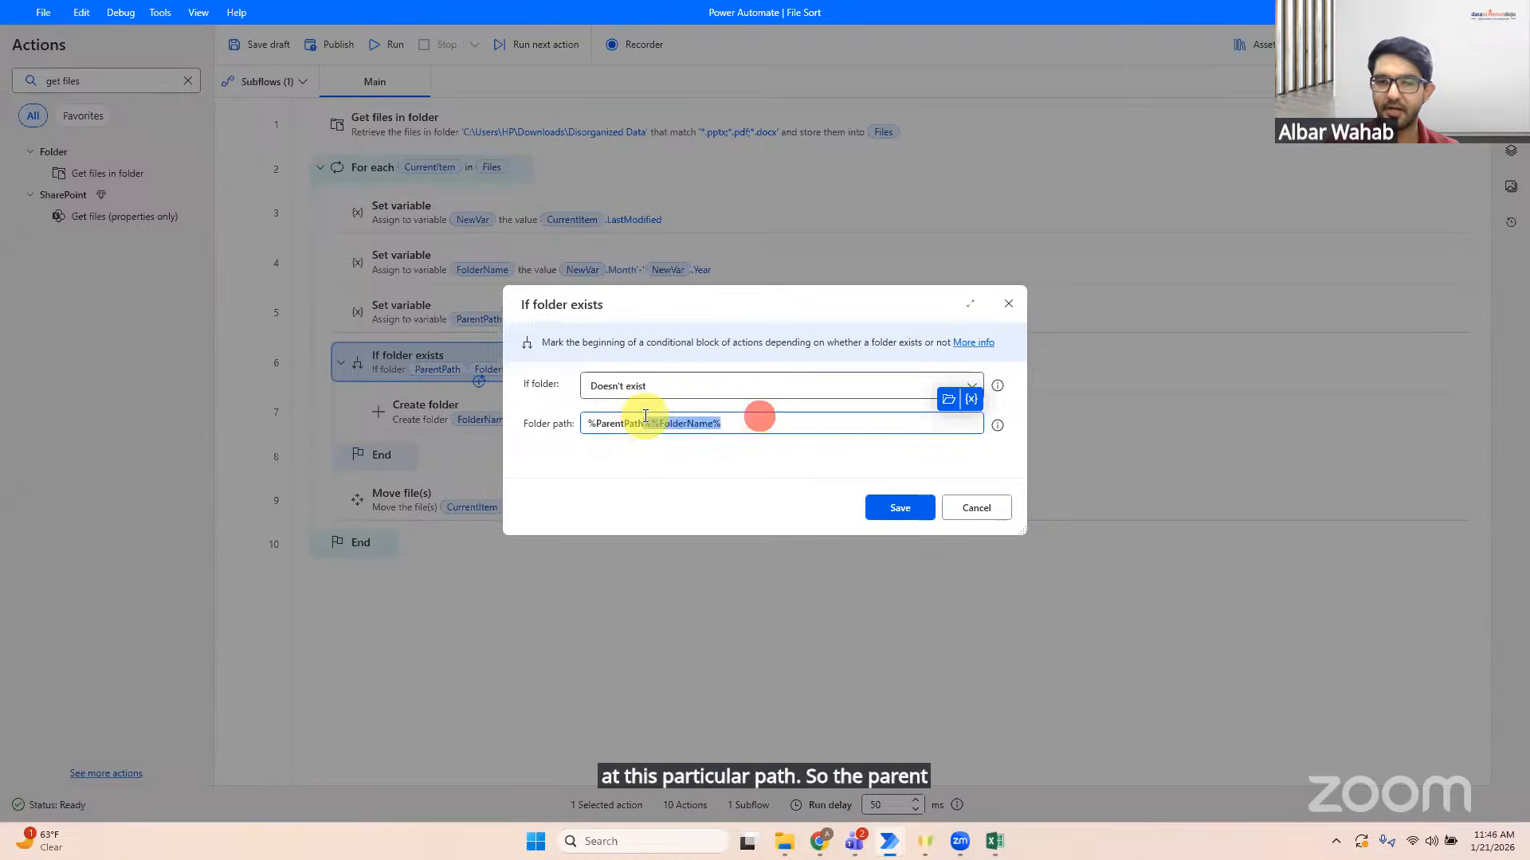
{"action": "left_click", "coordinate": [1016, 302]}
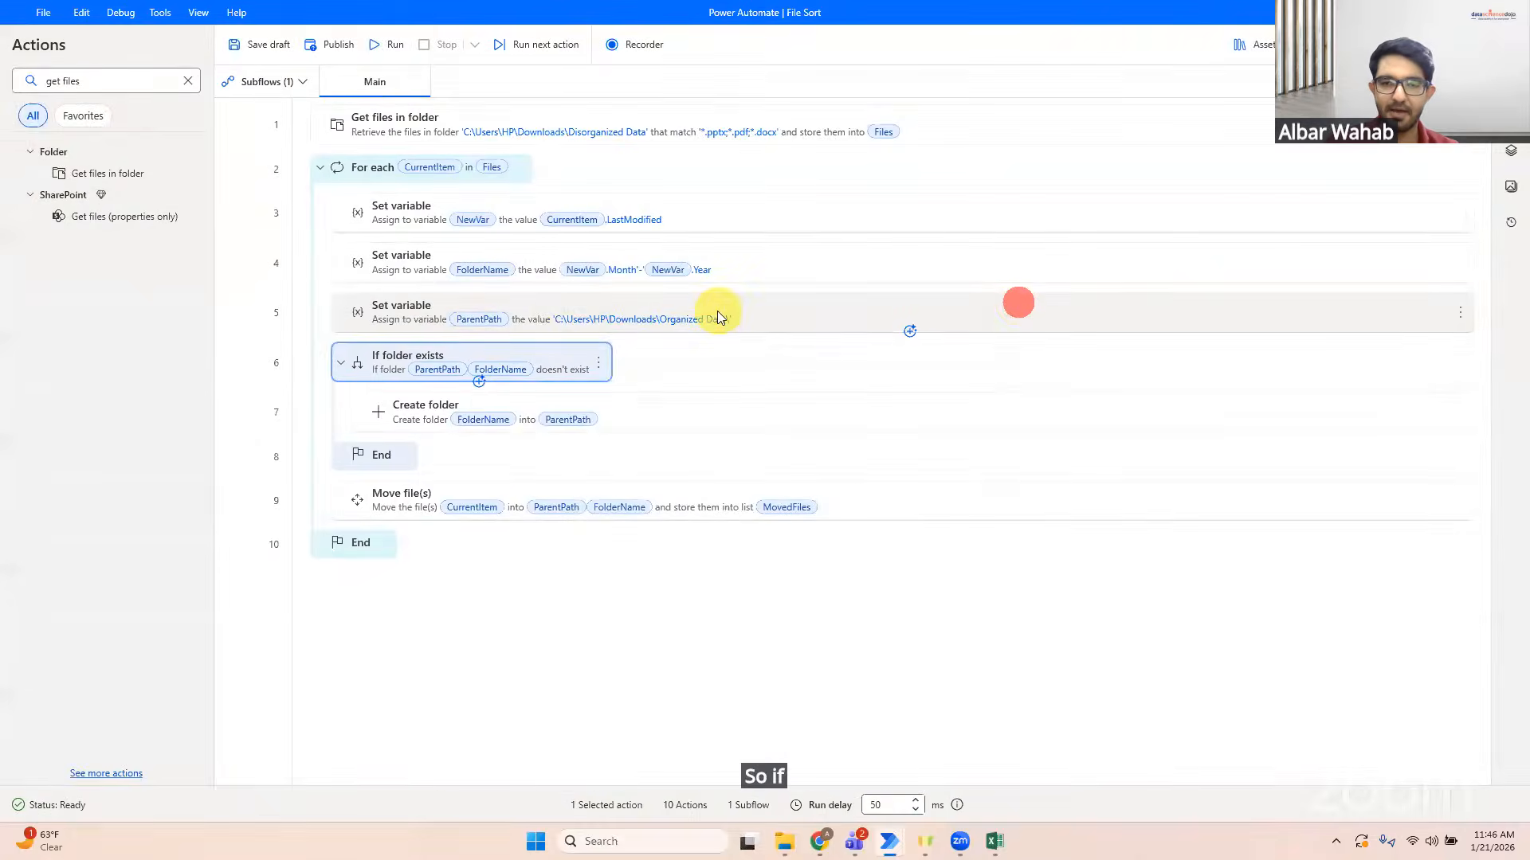
Step: Copy the Organized Data folder path from the ParentPath Set variable action and close the action without saving
{"action": "right_click", "coordinate": [717, 311]}
{"action": "left_click", "coordinate": [762, 334]}
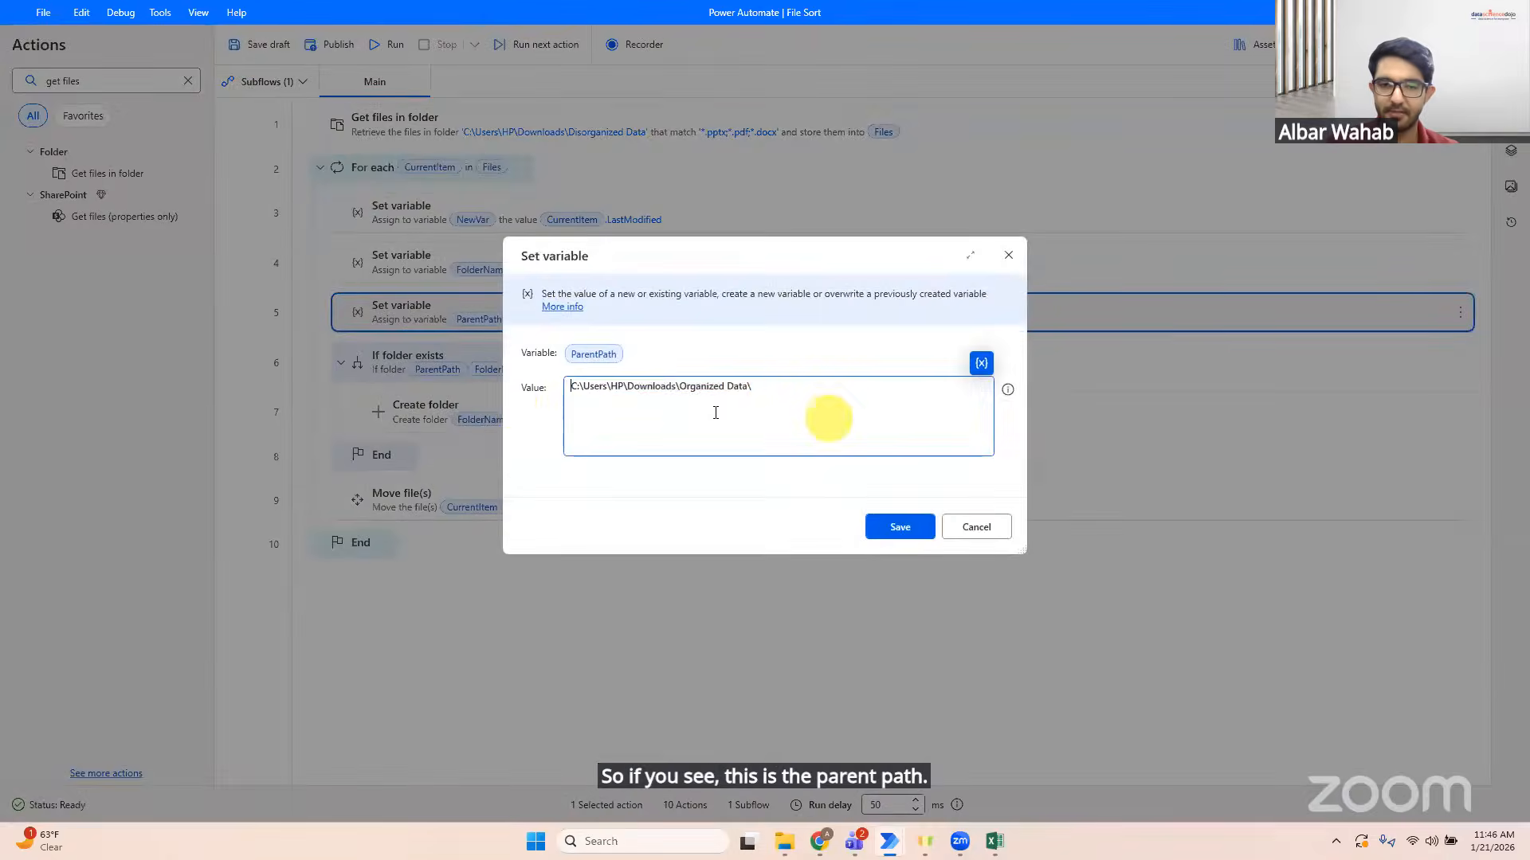
{"action": "left_click_drag", "start_coordinate": [826, 412], "coordinate": [514, 411]}
{"action": "key", "text": "ctrl+c"}
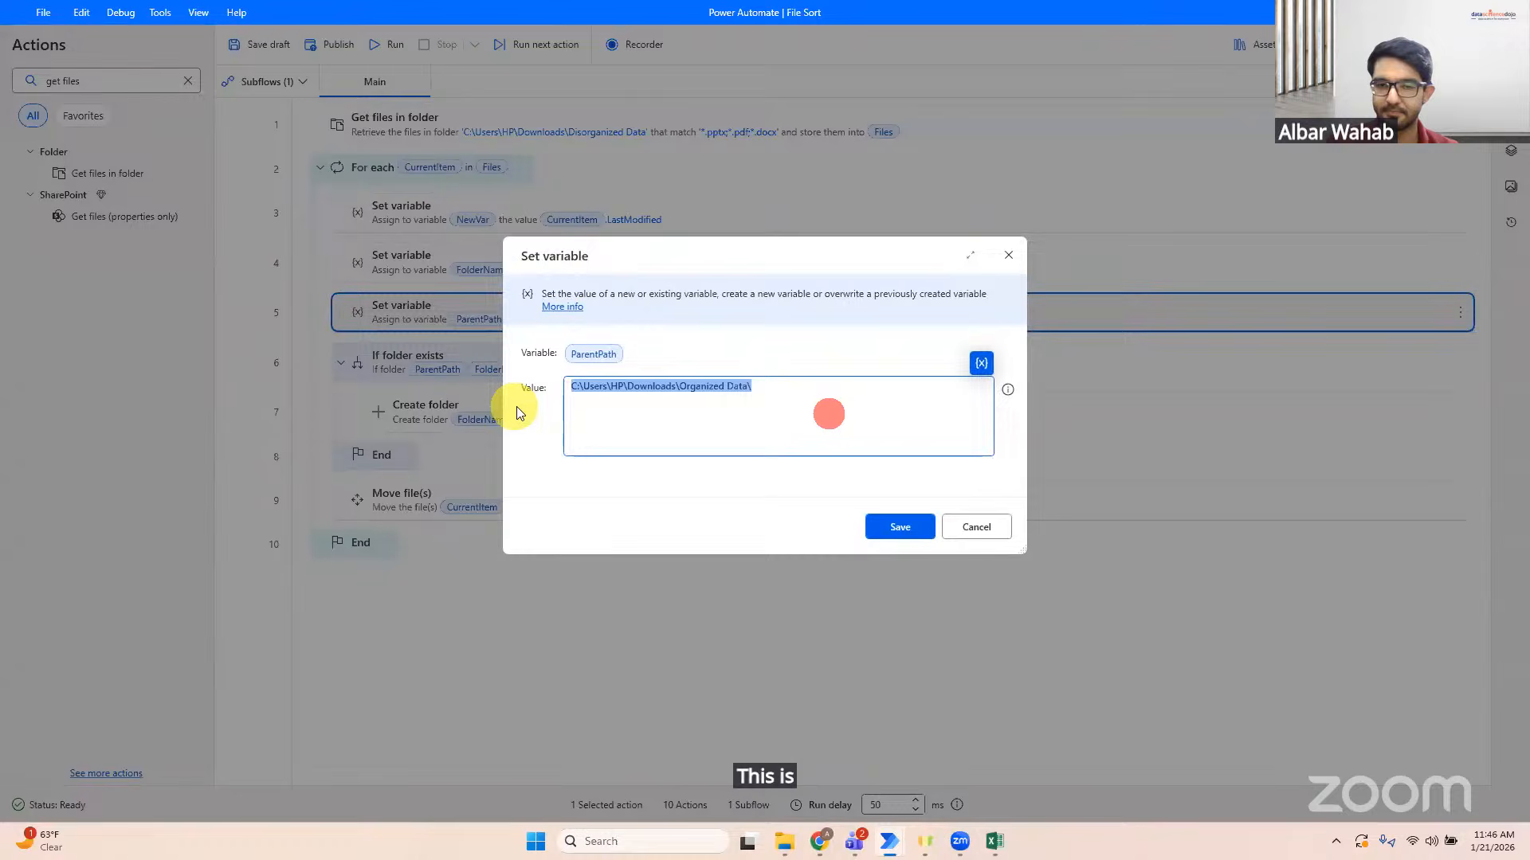
{"action": "left_click", "coordinate": [1018, 256]}
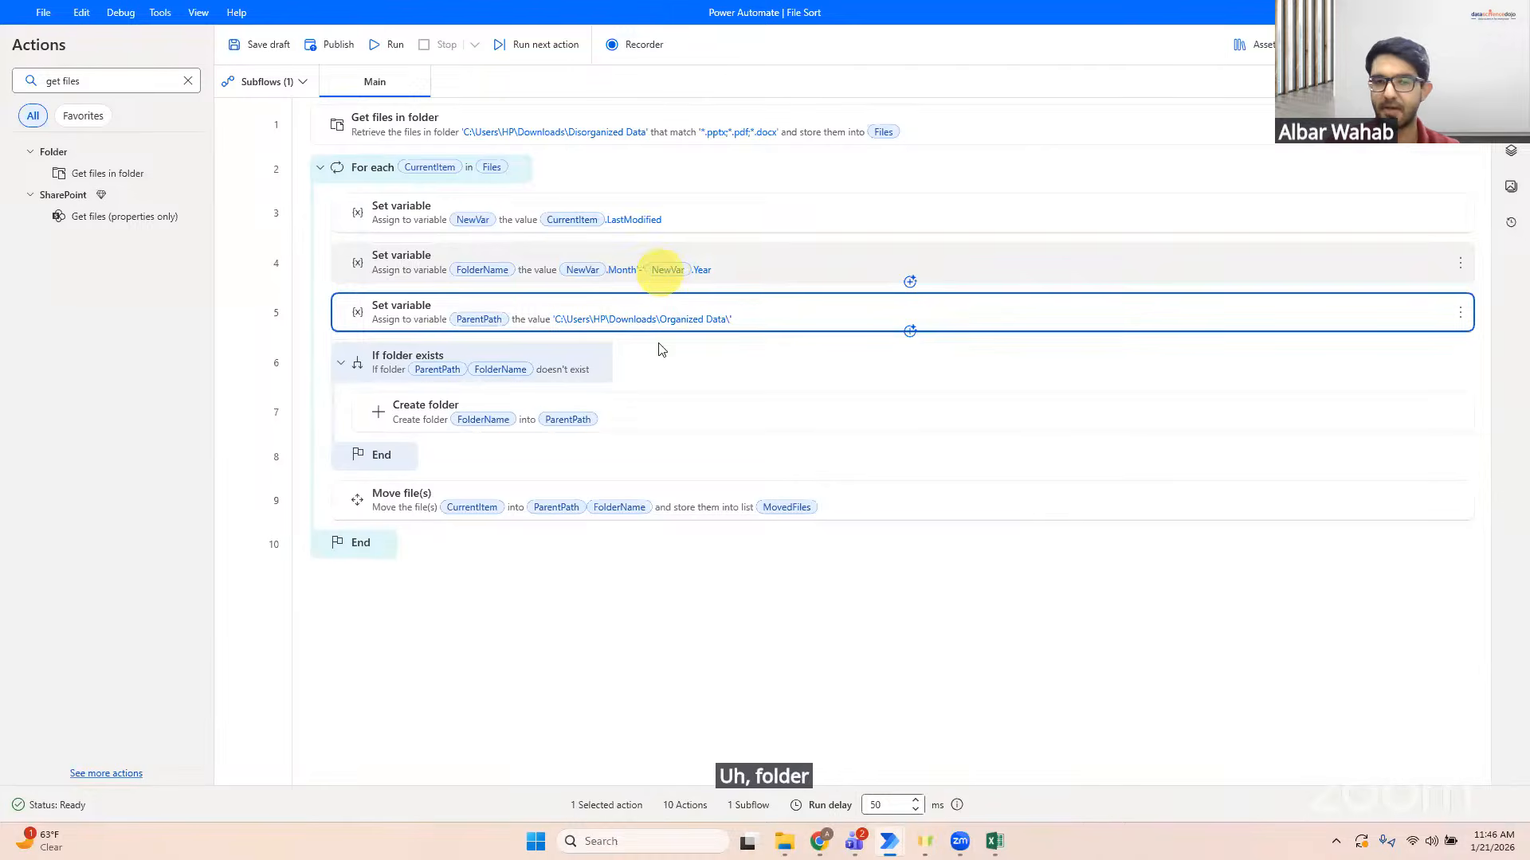
Step: Illustrate the If folder exists path with the sample C:\Users\HP\Downloads\Organized Data\08-2025 and cancel the change
{"action": "right_click", "coordinate": [588, 406]}
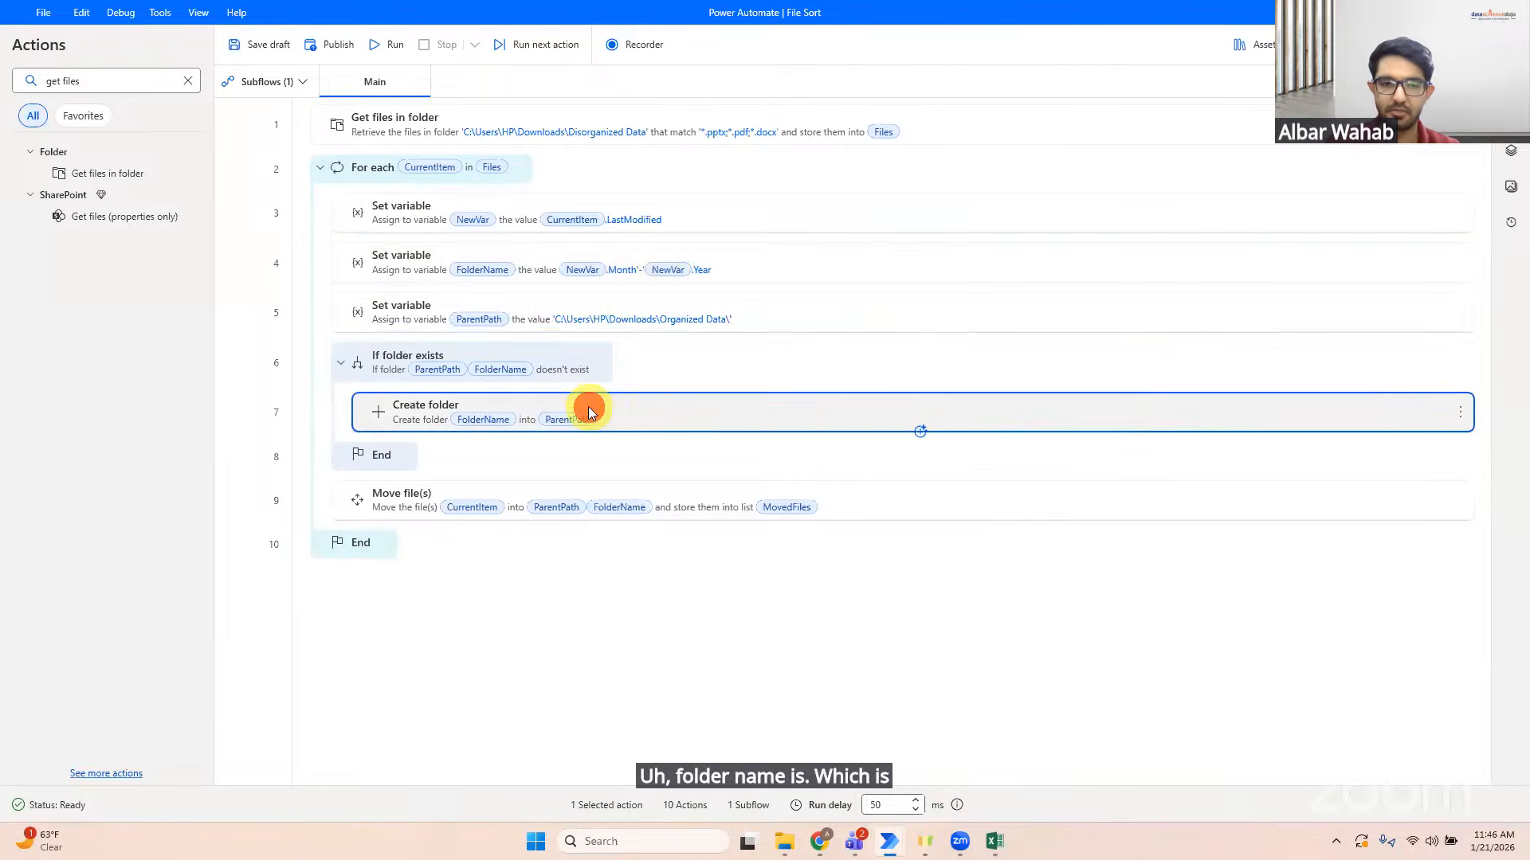
{"action": "right_click", "coordinate": [548, 363]}
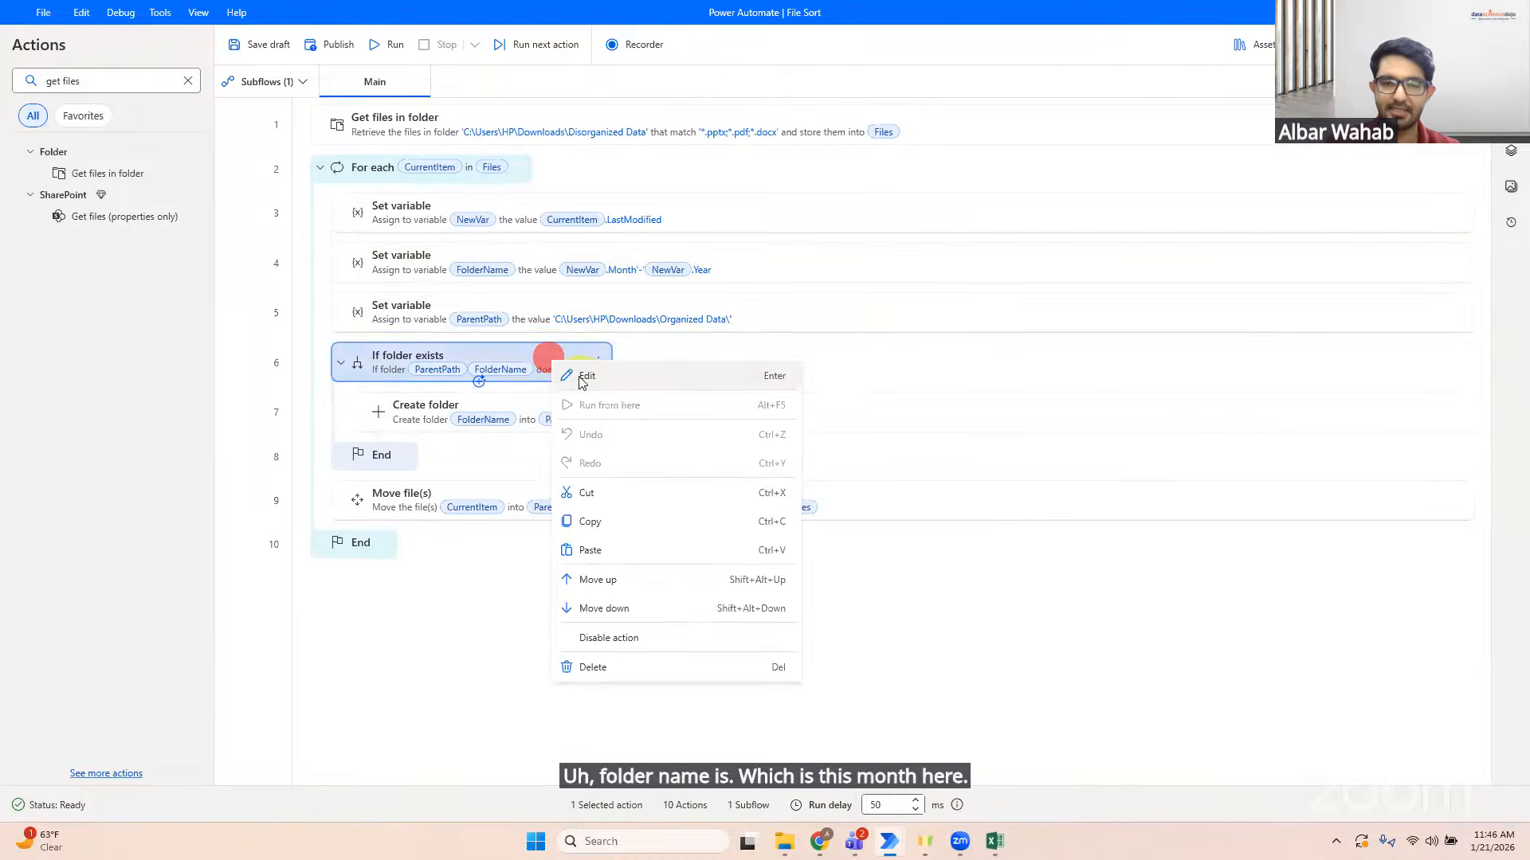
{"action": "left_click", "coordinate": [713, 375]}
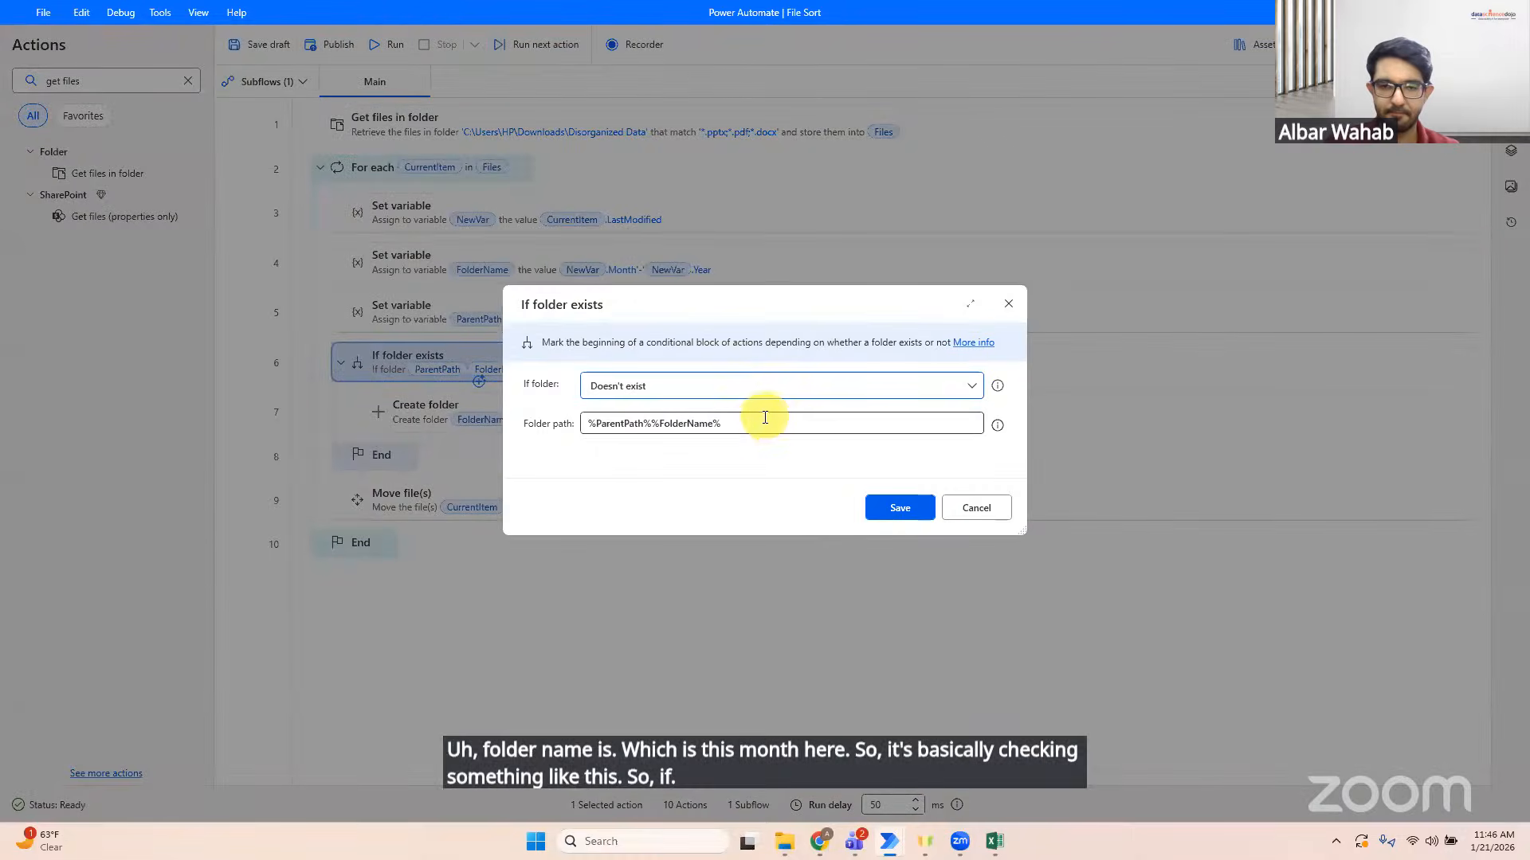
{"action": "triple_click", "coordinate": [763, 417]}
{"action": "key", "text": "ctrl+v"}
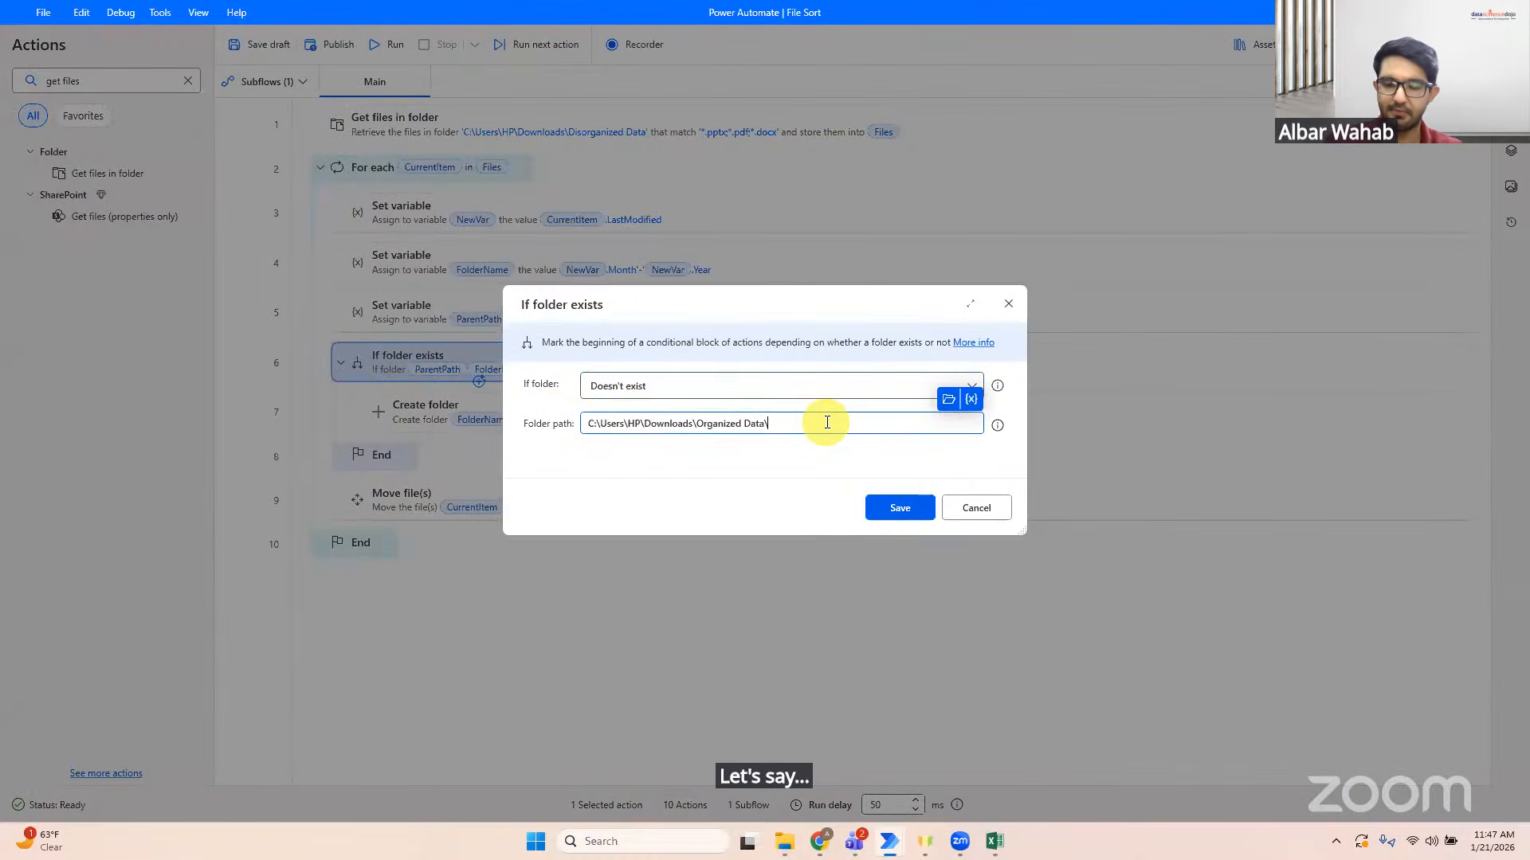
{"action": "type", "text": "08-20"}
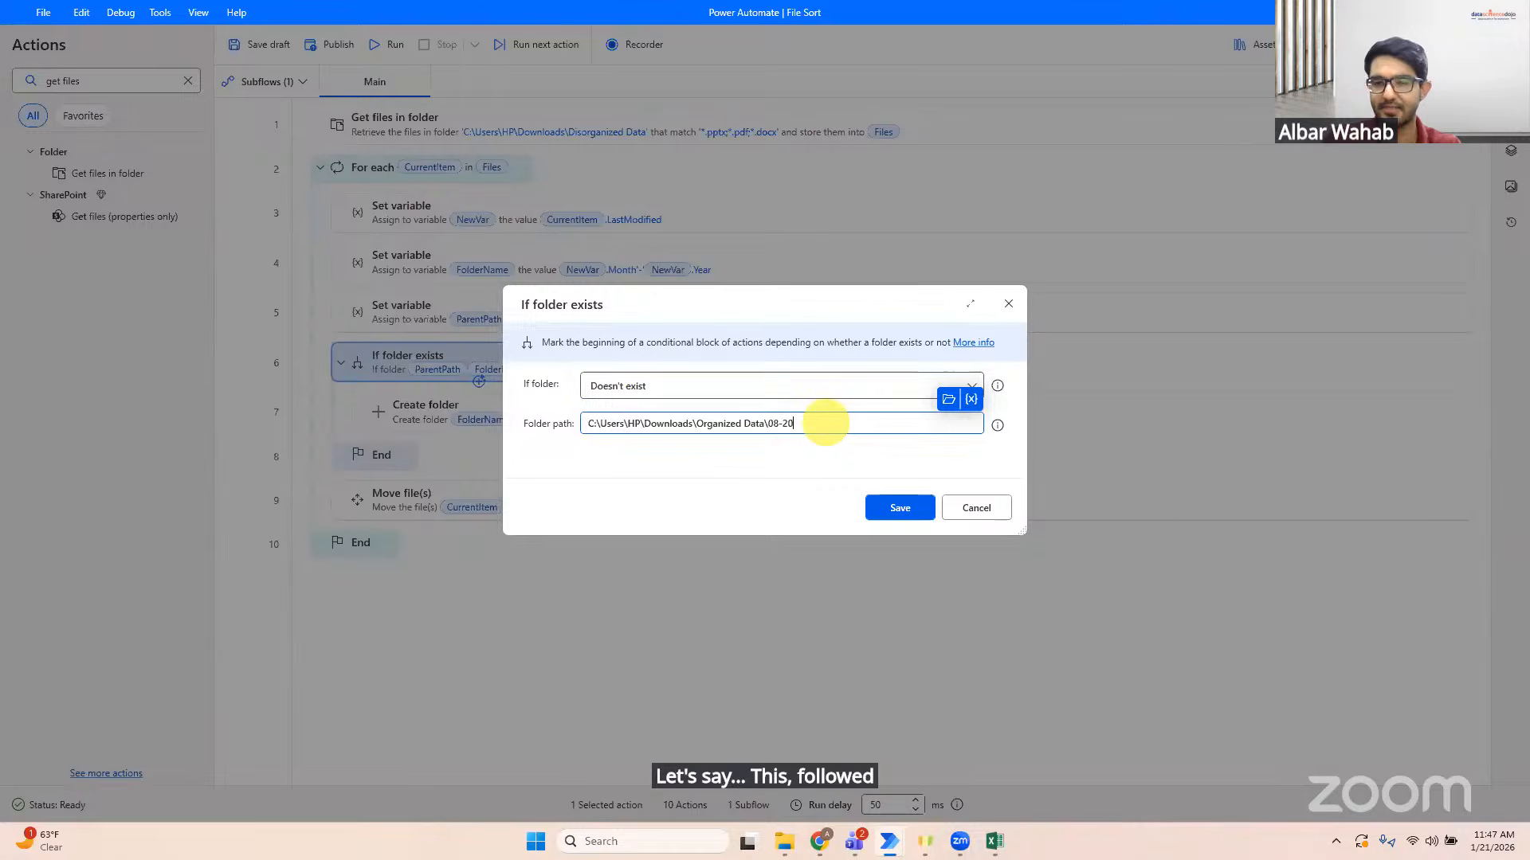
{"action": "type", "text": "25"}
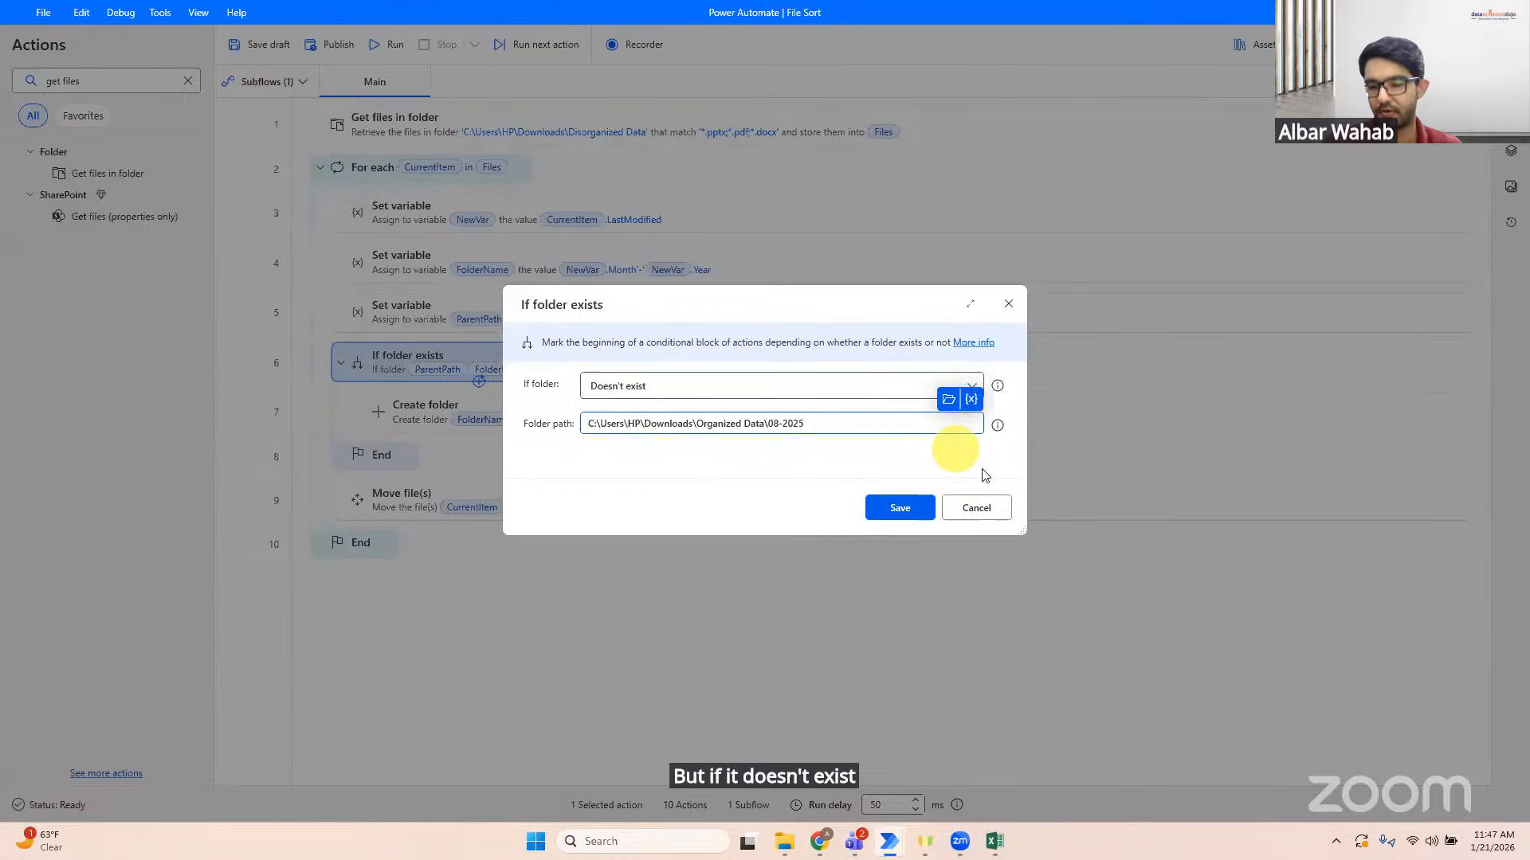
{"action": "left_click", "coordinate": [973, 508]}
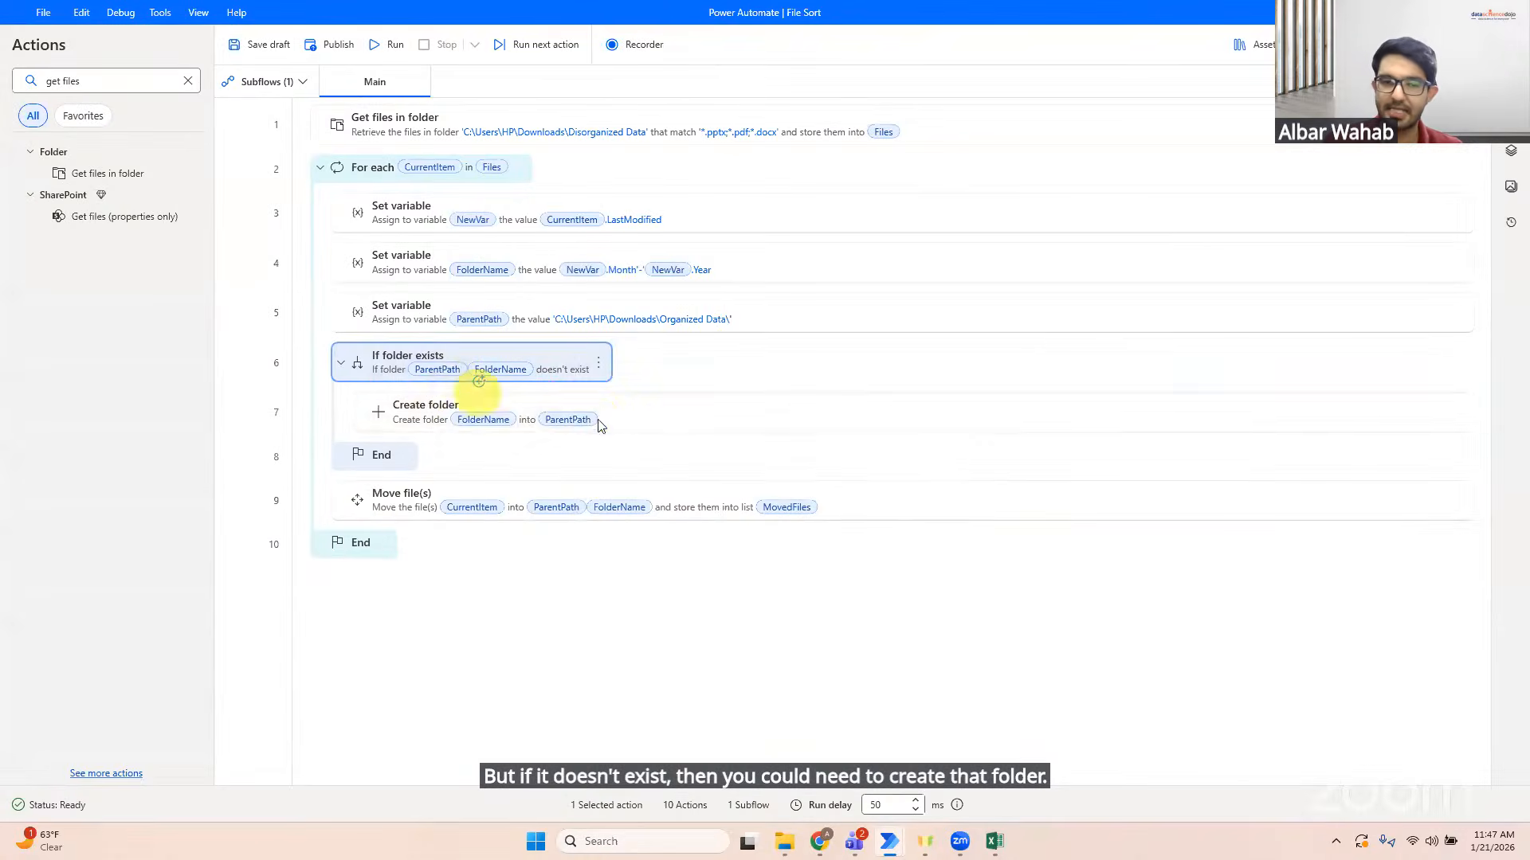
Step: Open the Create folder action, examine its %ParentPath% location and %FolderName% folder name, and close it without saving
{"action": "left_click", "coordinate": [596, 419]}
{"action": "right_click", "coordinate": [596, 419]}
{"action": "left_click", "coordinate": [629, 433]}
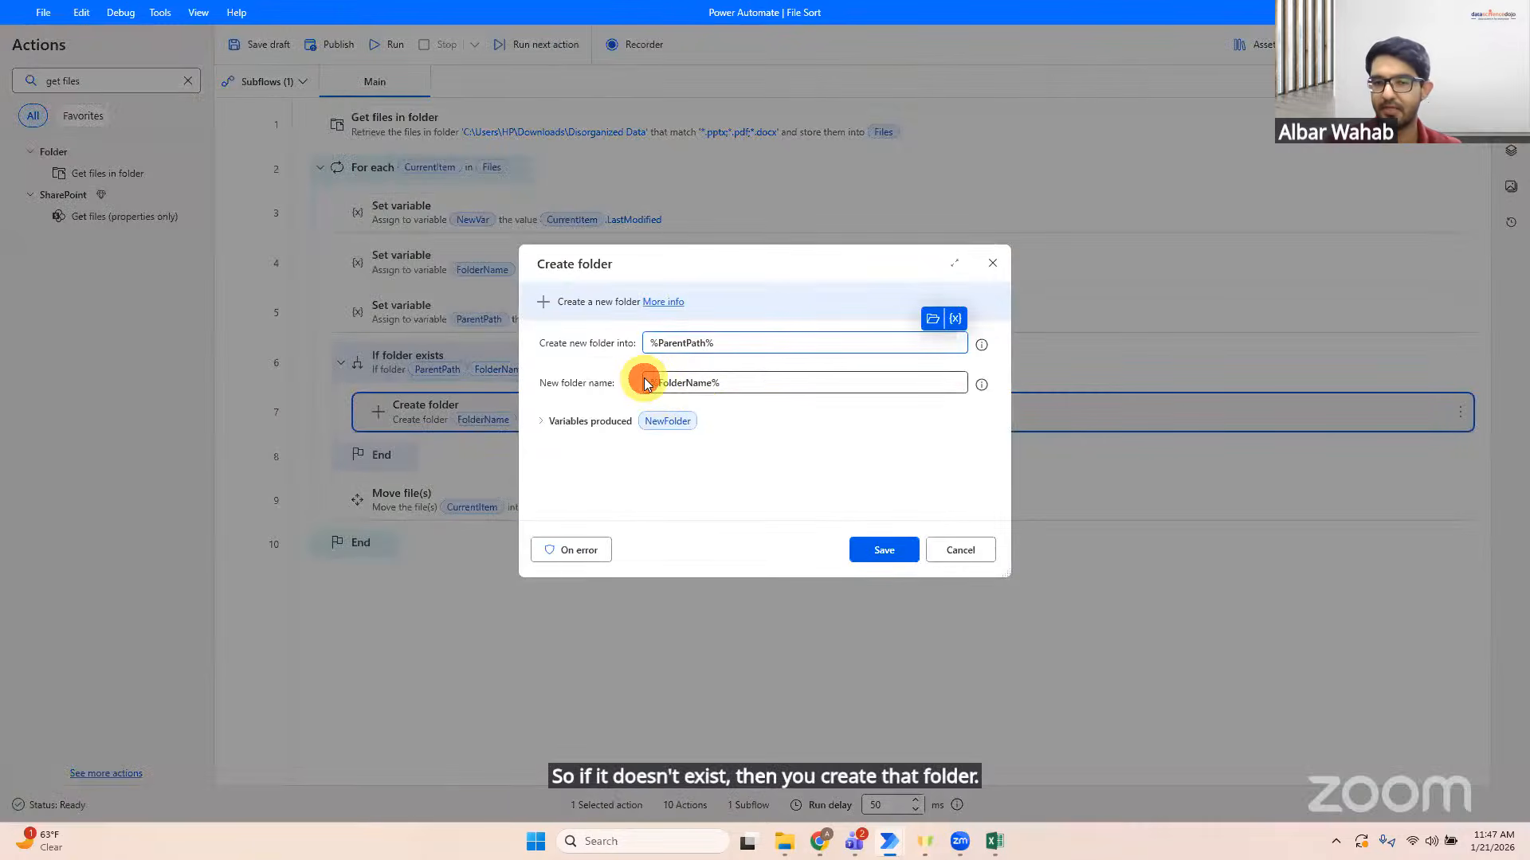
{"action": "left_click_drag", "start_coordinate": [717, 344], "coordinate": [633, 365]}
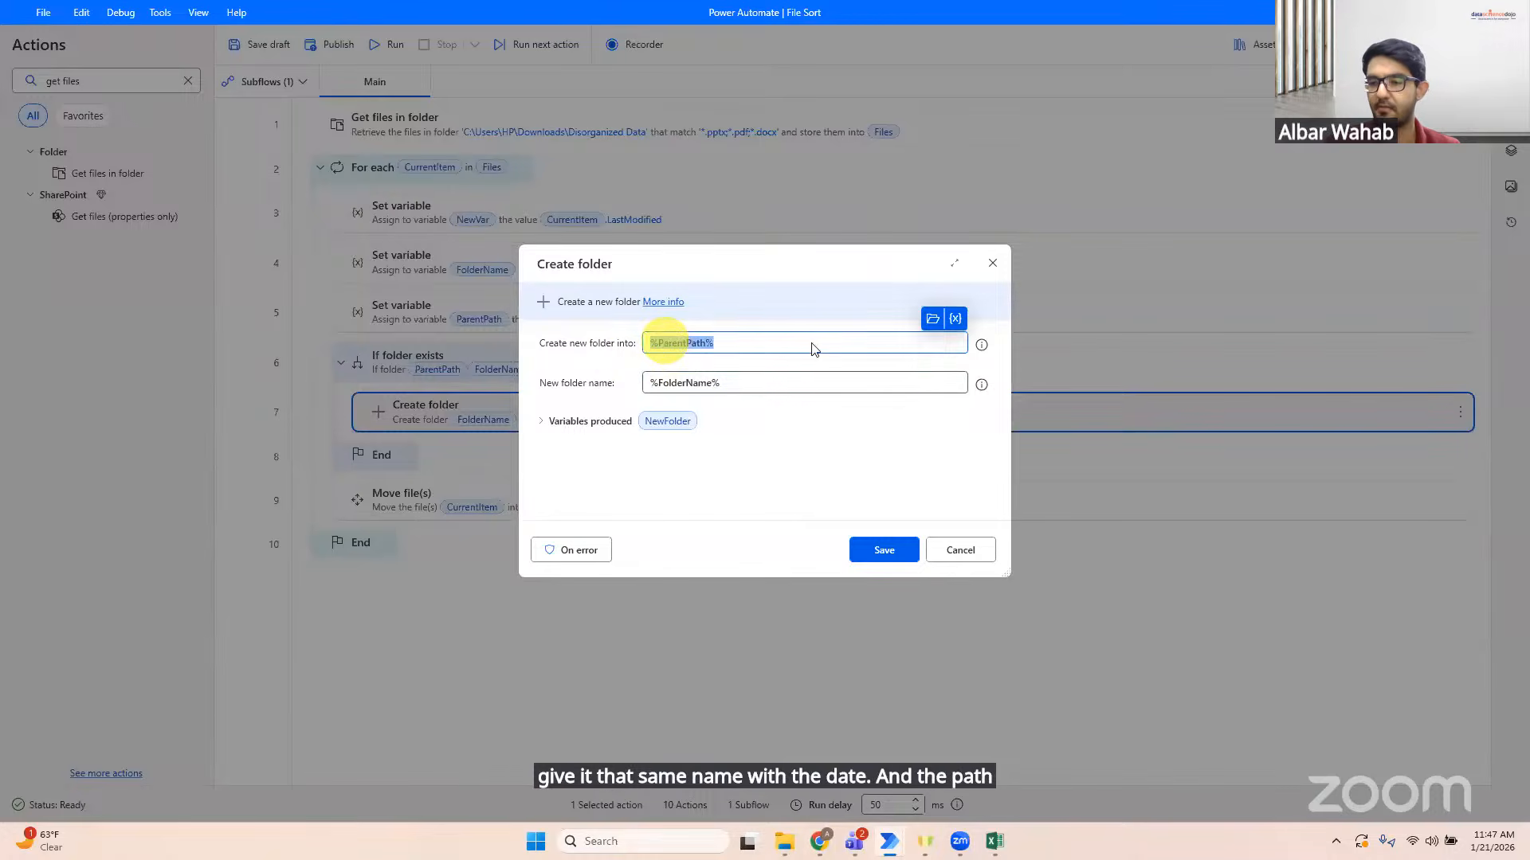
{"action": "left_click", "coordinate": [993, 263]}
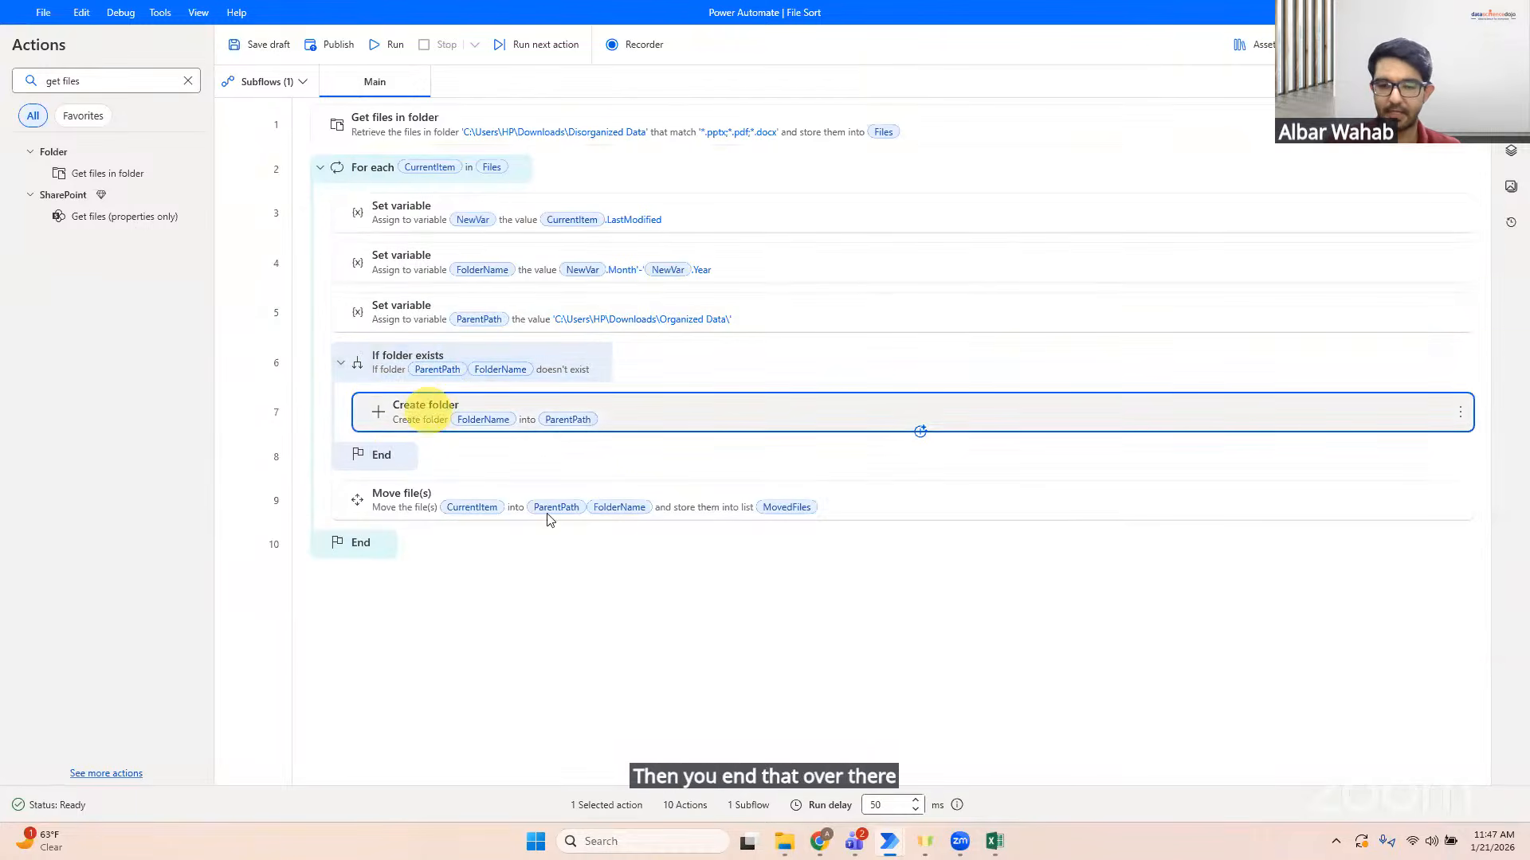
Step: Switch to the Organized Data folder in File Explorer, check which month-year folders exist, and return to Power Automate
{"action": "mouse_move", "coordinate": [781, 834]}
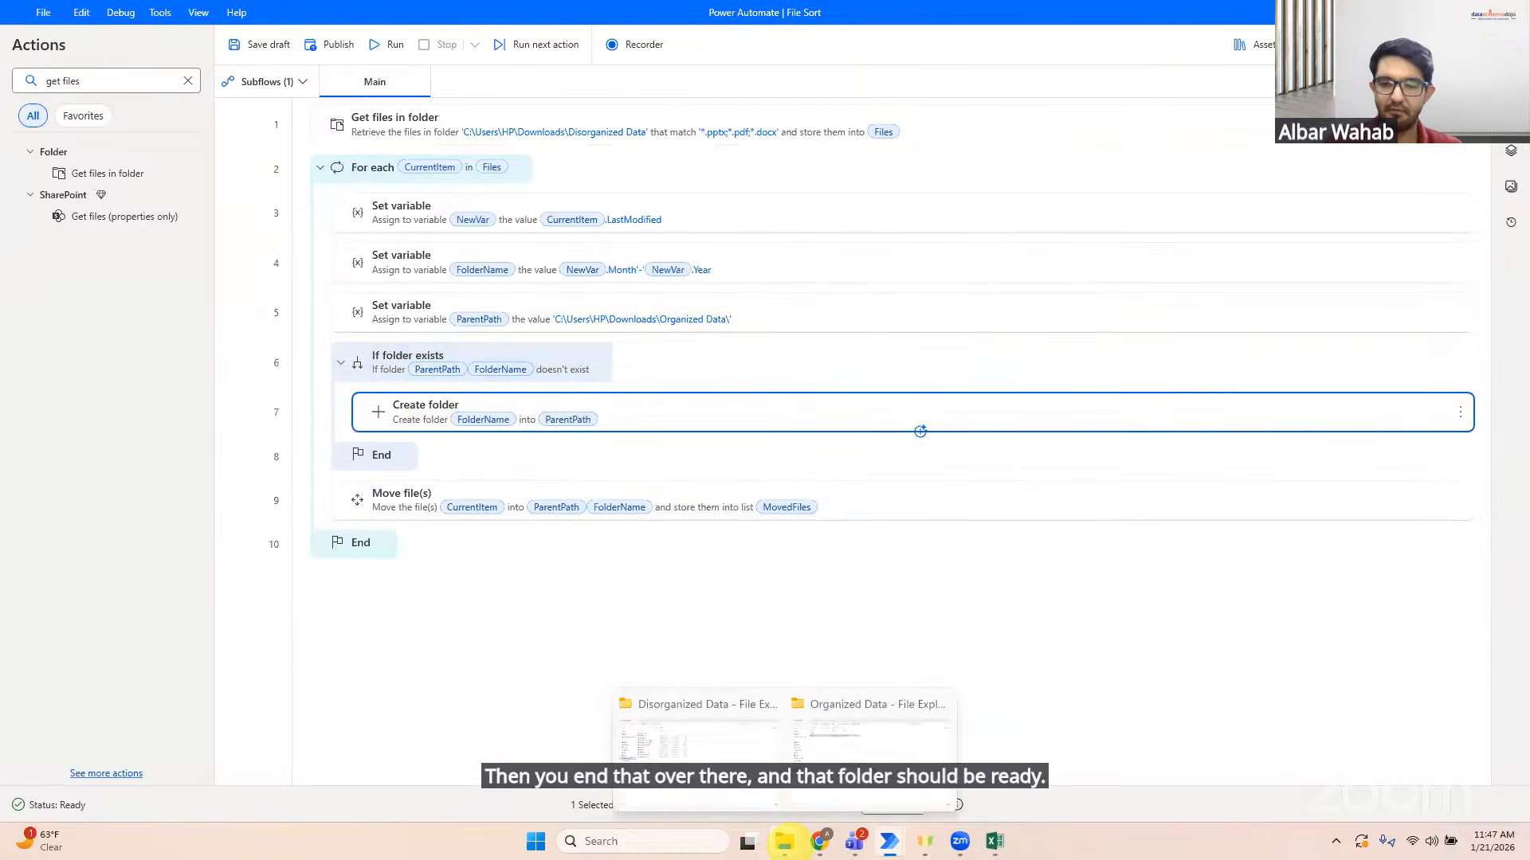
{"action": "left_click", "coordinate": [872, 768]}
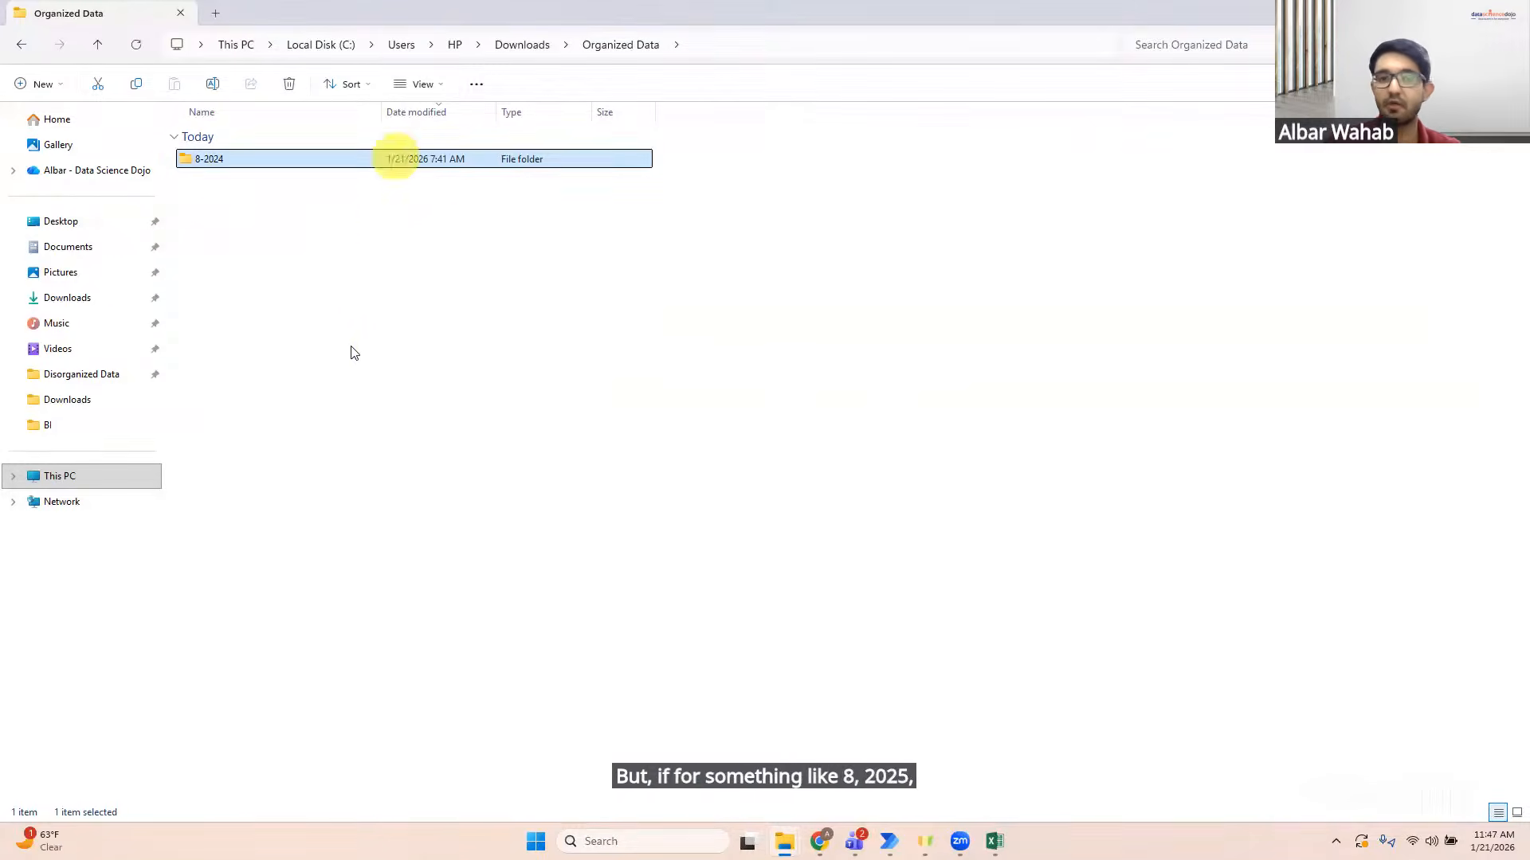
{"action": "left_click", "coordinate": [1439, 12]}
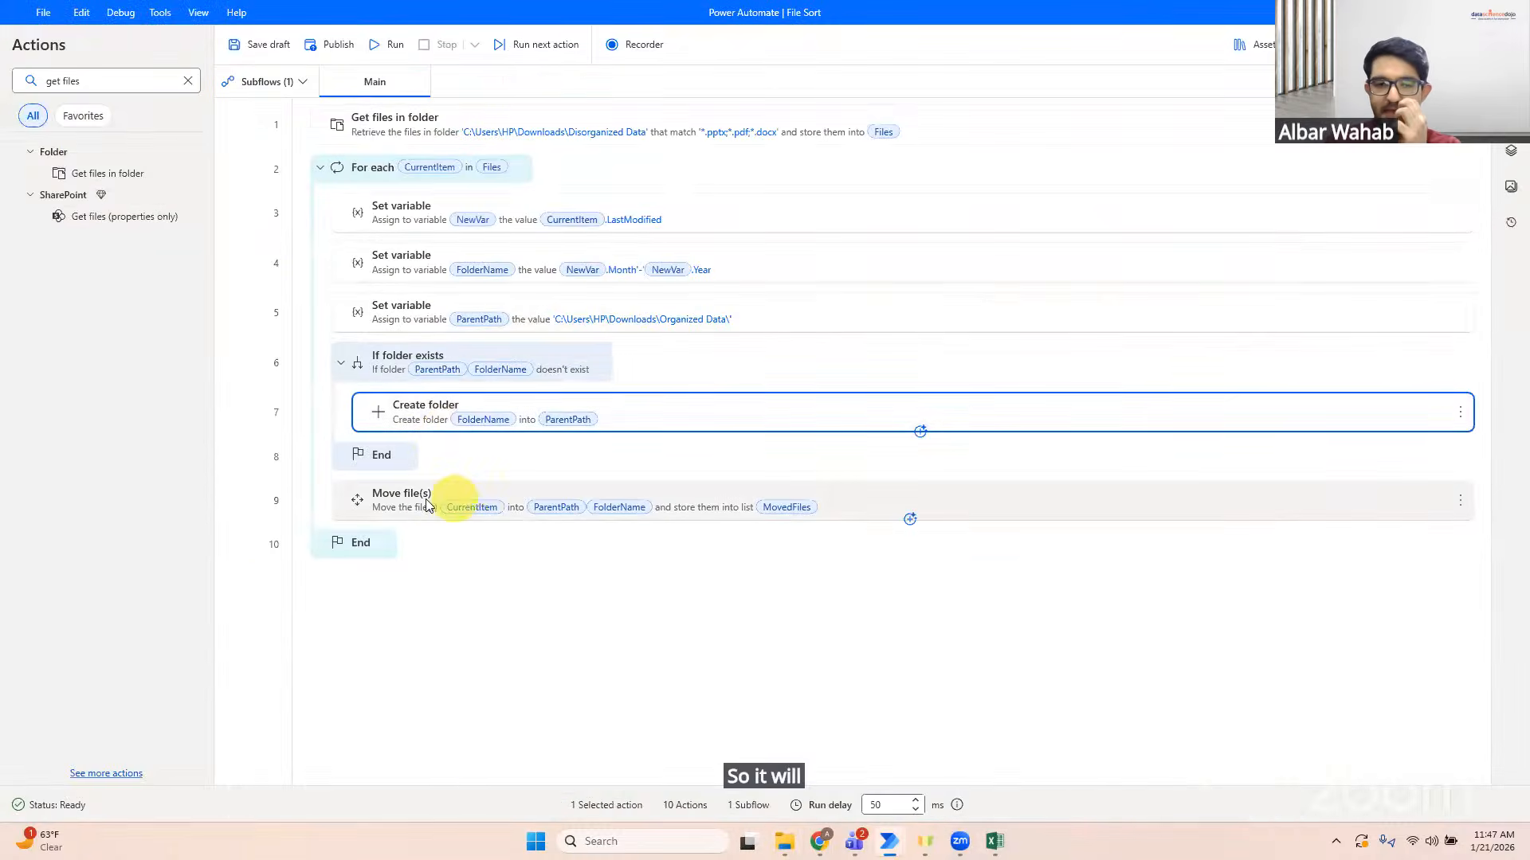
Step: Open the Move file(s) action, examine its destination folder and the options for existing files, and cancel without changes
{"action": "right_click", "coordinate": [428, 501]}
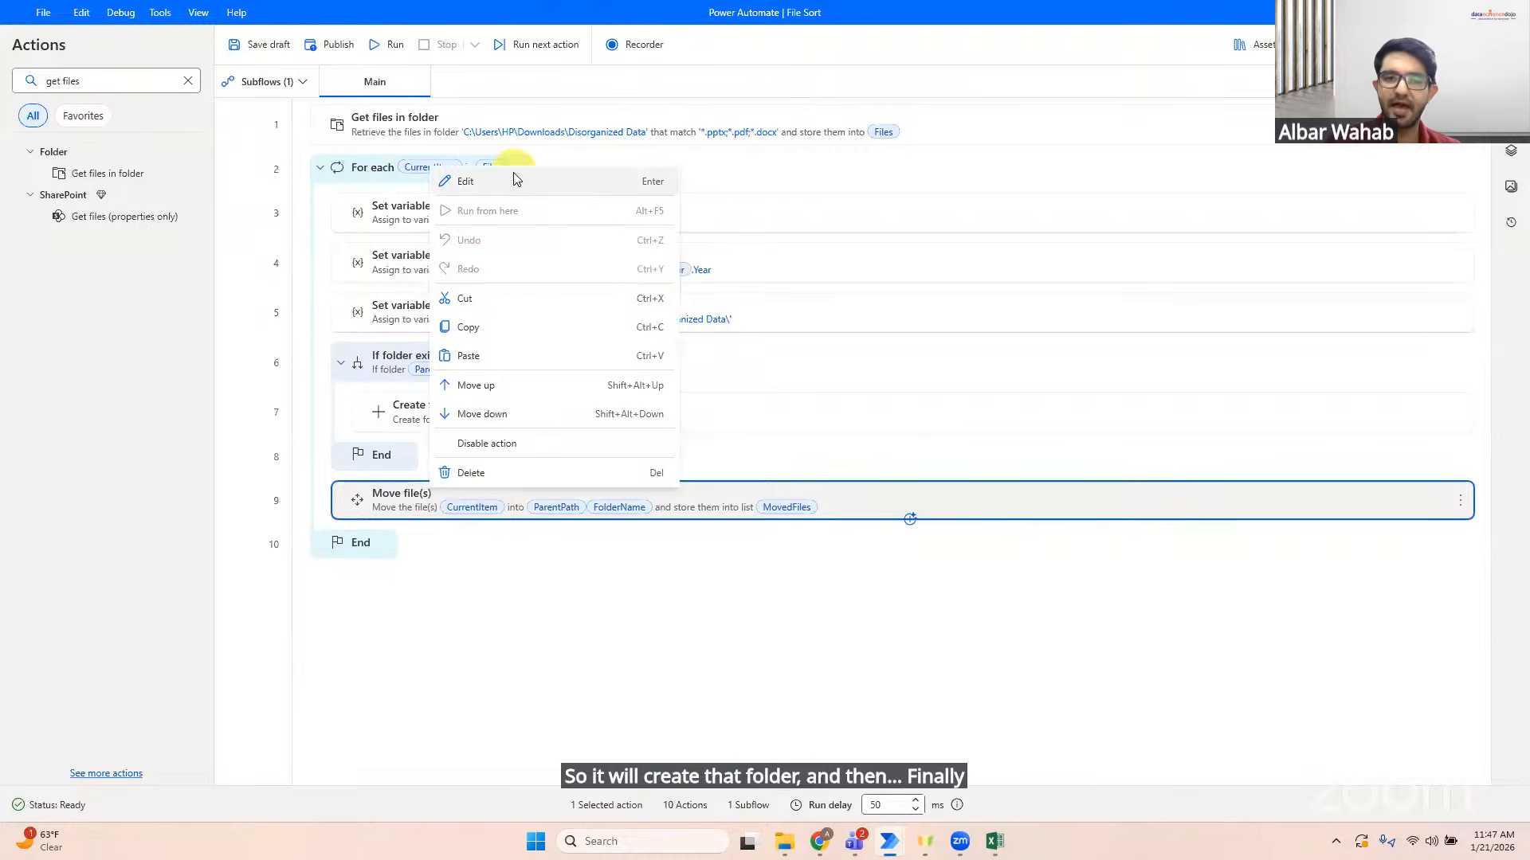
{"action": "left_click", "coordinate": [514, 179]}
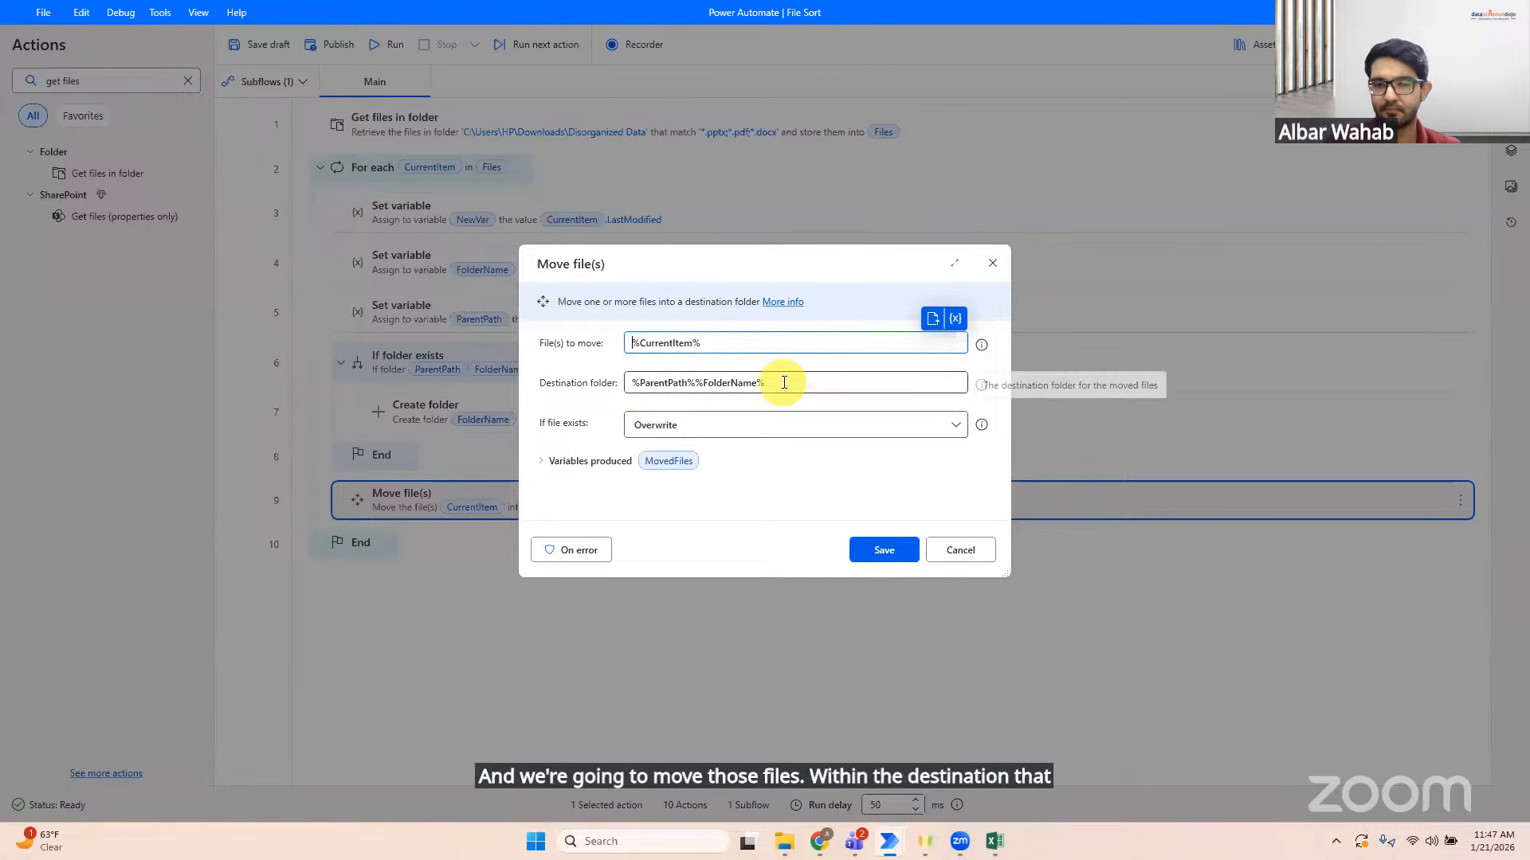
{"action": "left_click", "coordinate": [733, 425]}
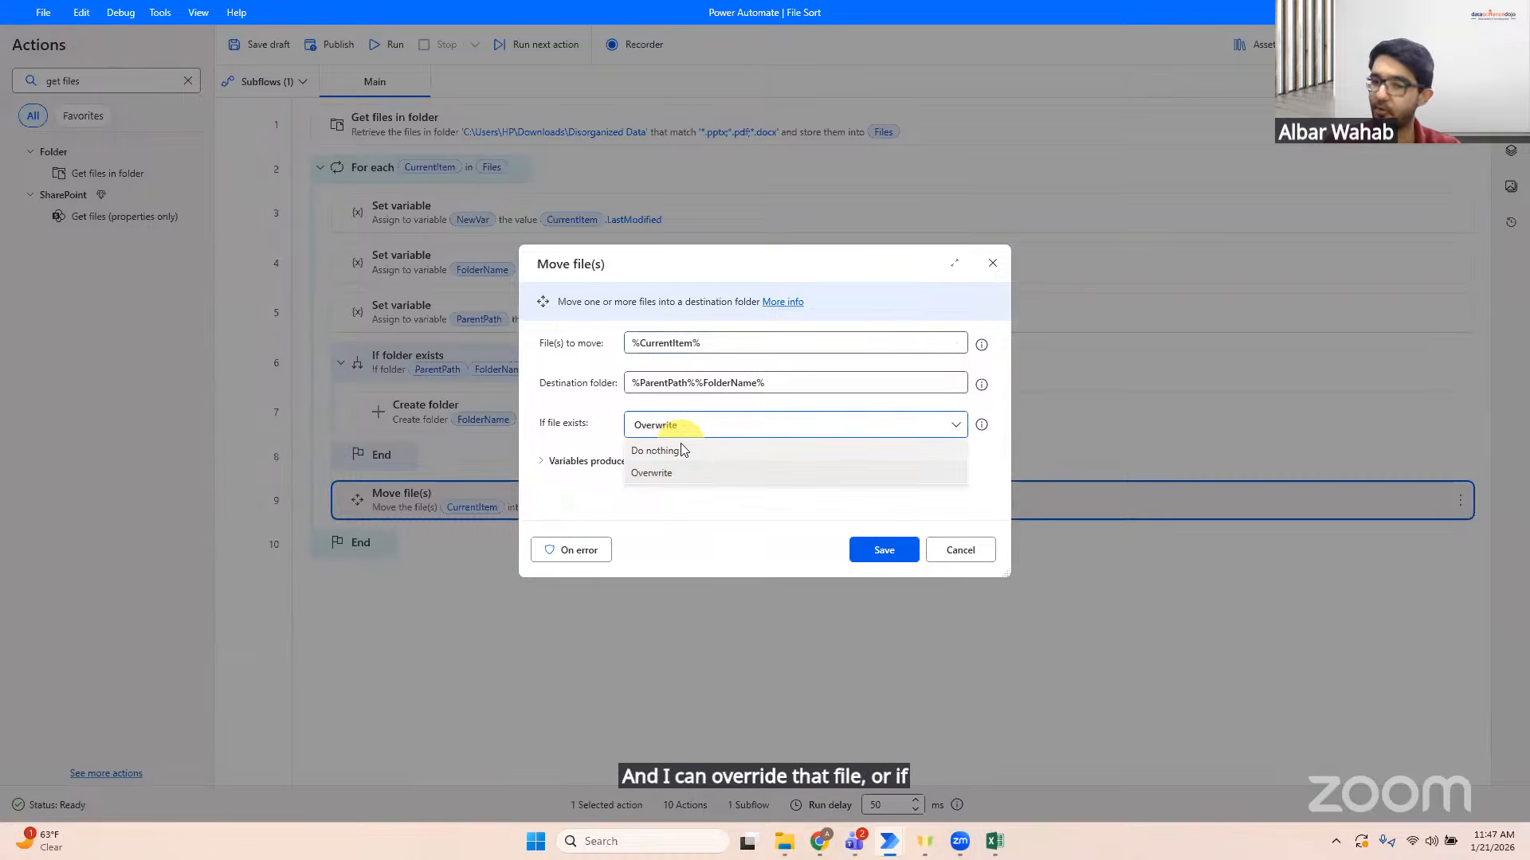
{"action": "left_click", "coordinate": [960, 550]}
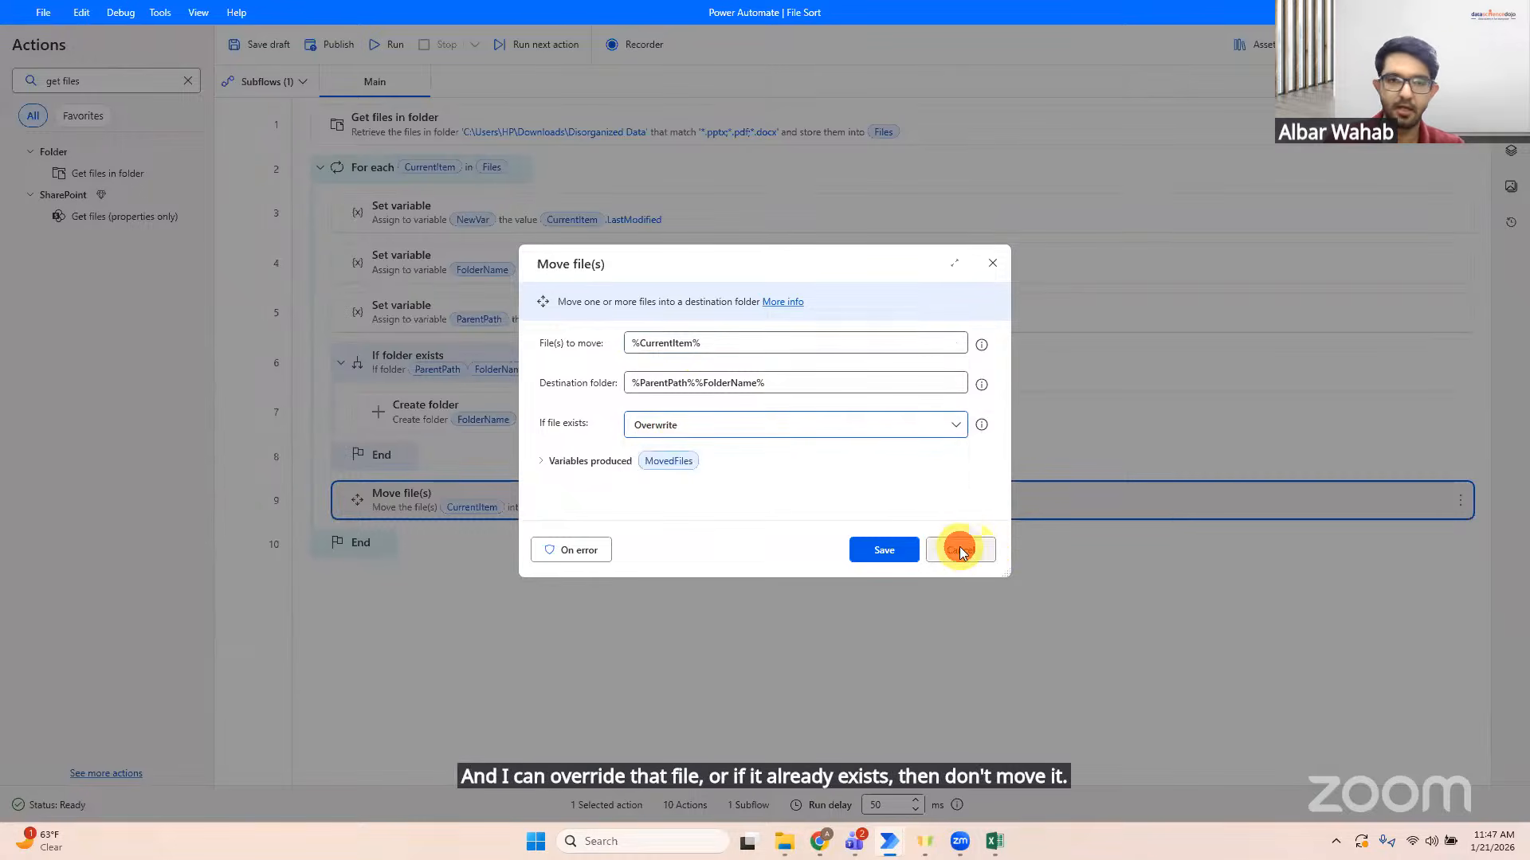
{"action": "left_click", "coordinate": [992, 263]}
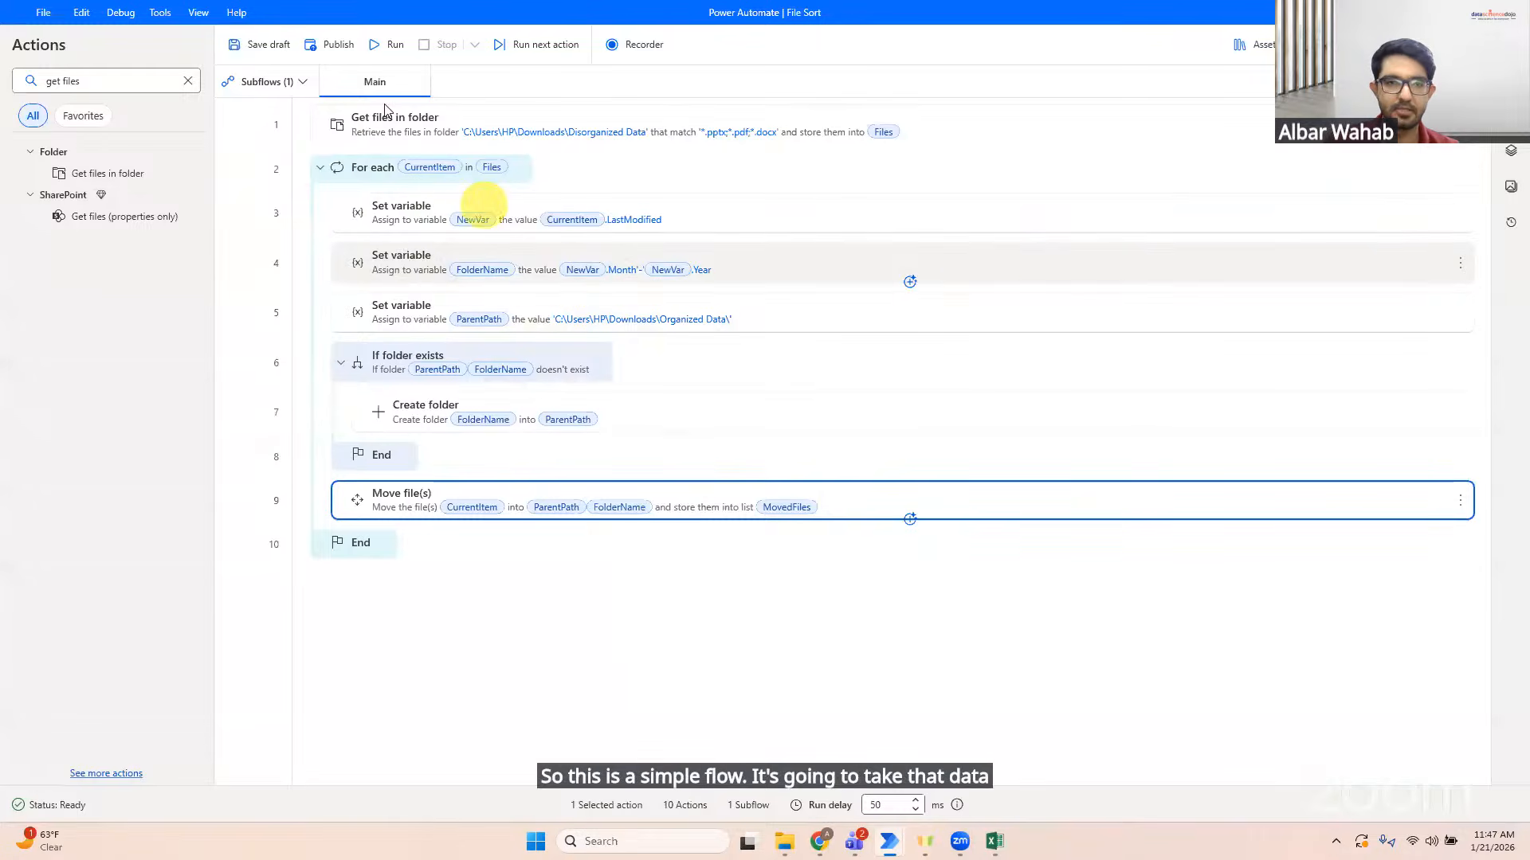
Step: Run the File Sort flow, check the Disorganized Data folder in File Explorer for remaining files, and return to Power Automate
{"action": "left_click", "coordinate": [389, 45]}
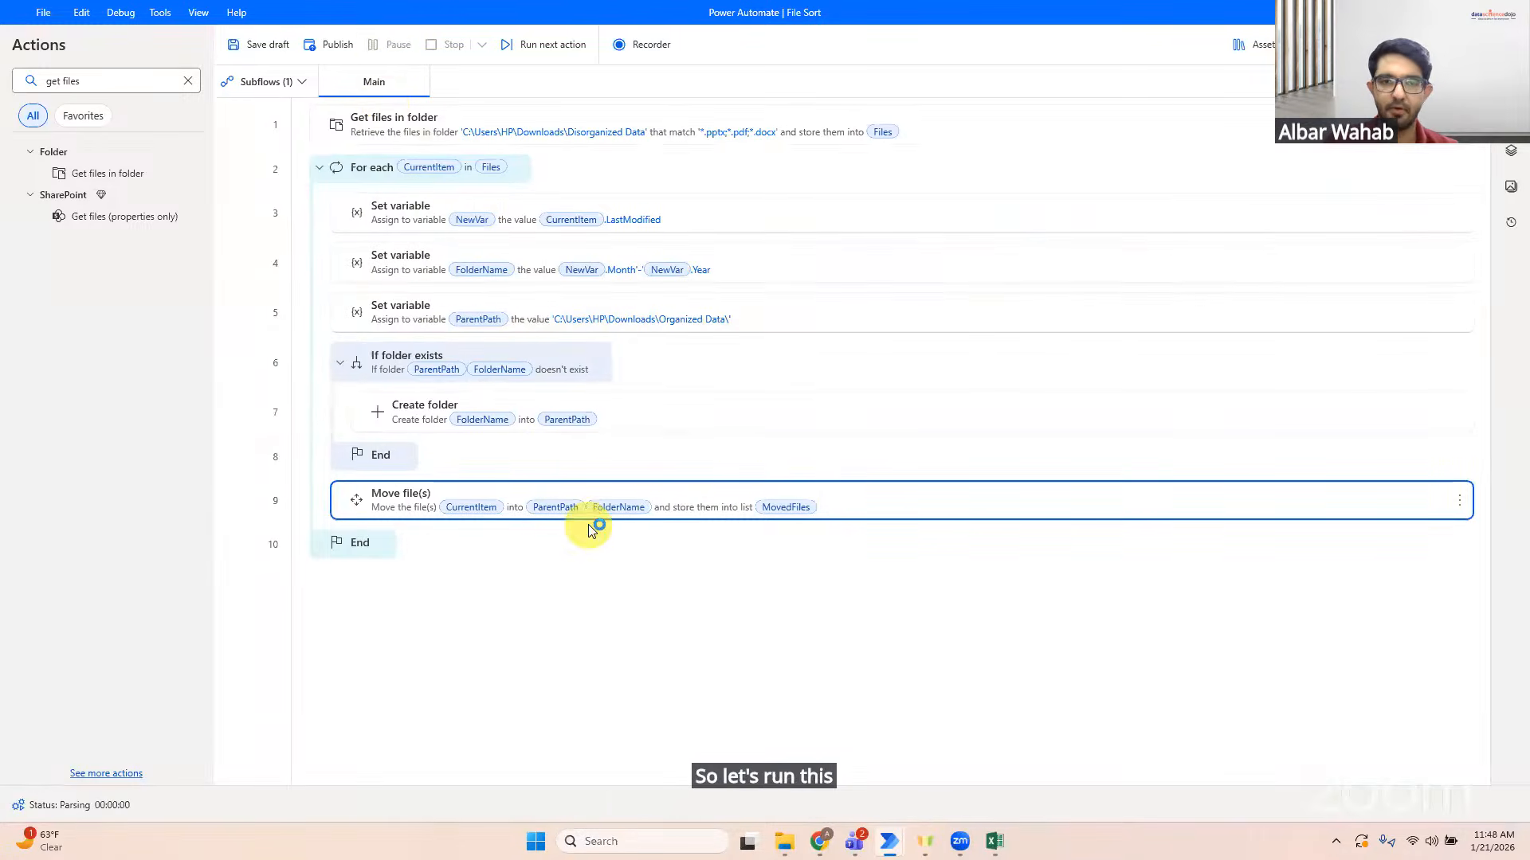
{"action": "mouse_move", "coordinate": [785, 842]}
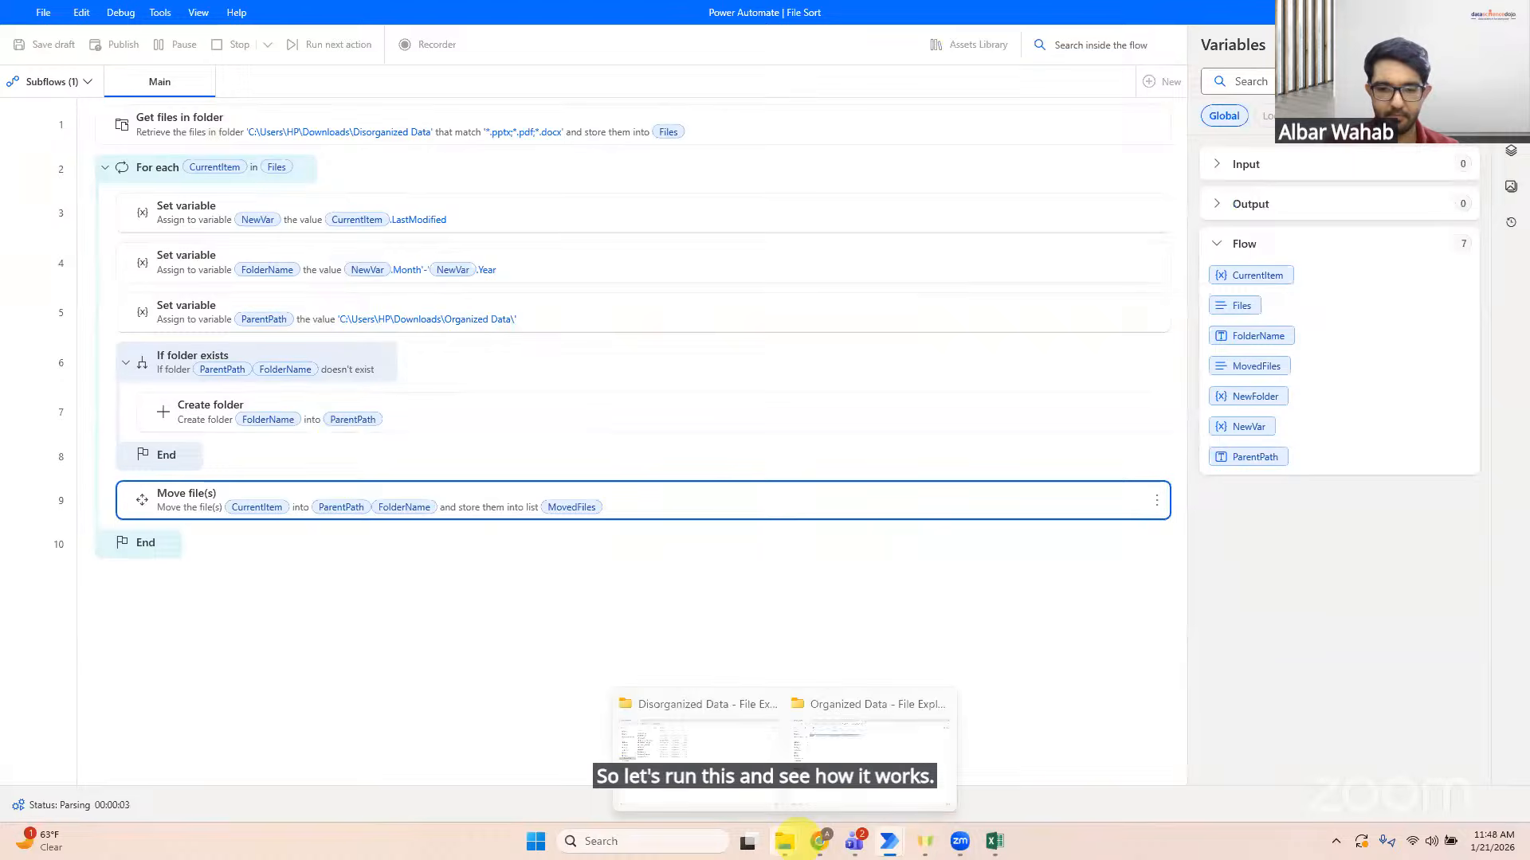
{"action": "left_click", "coordinate": [674, 749]}
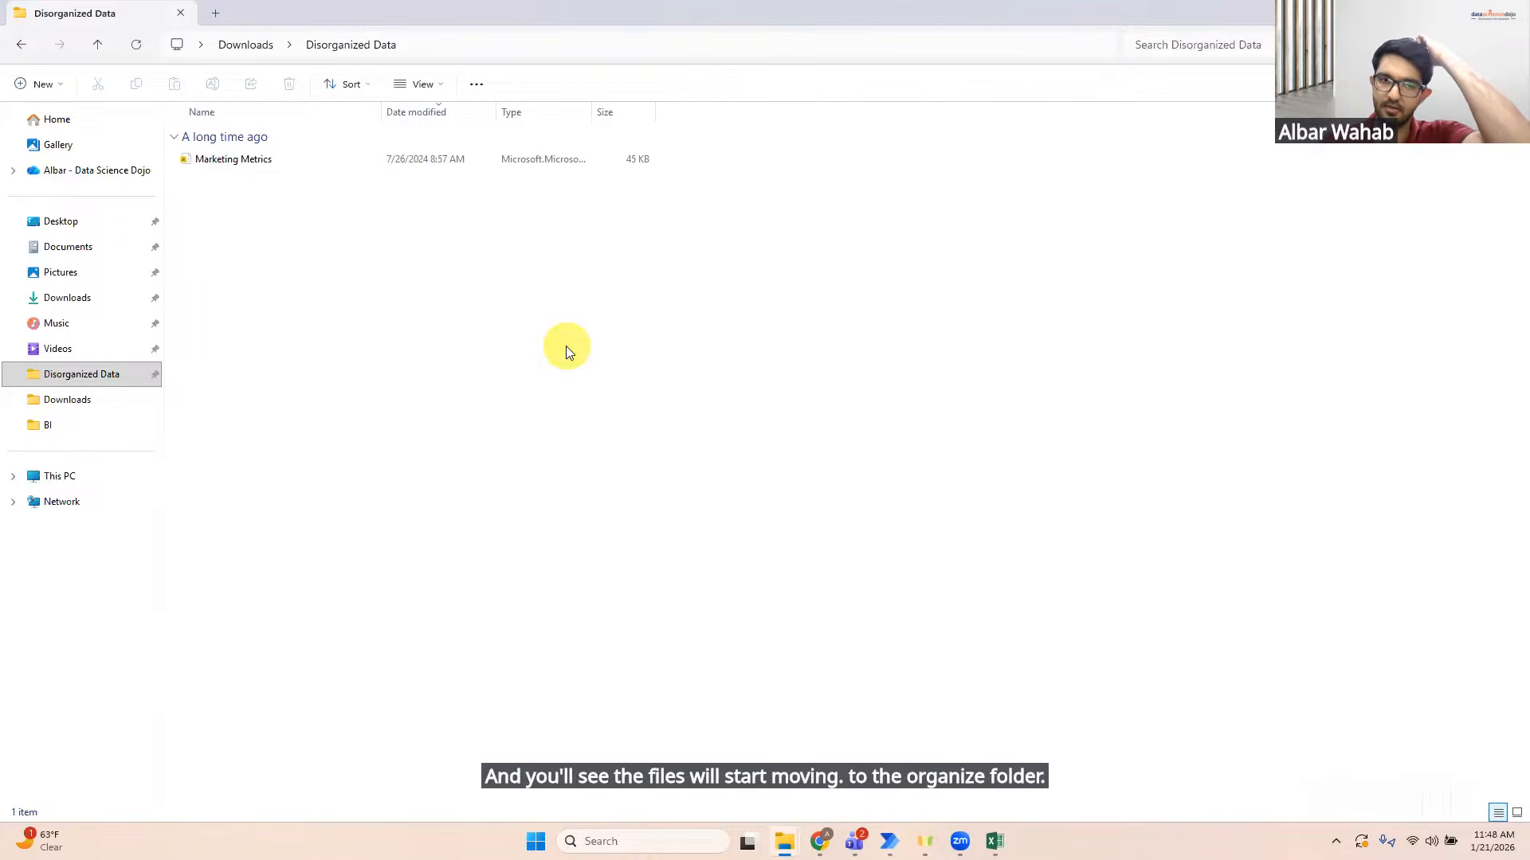
{"action": "left_click", "coordinate": [306, 160]}
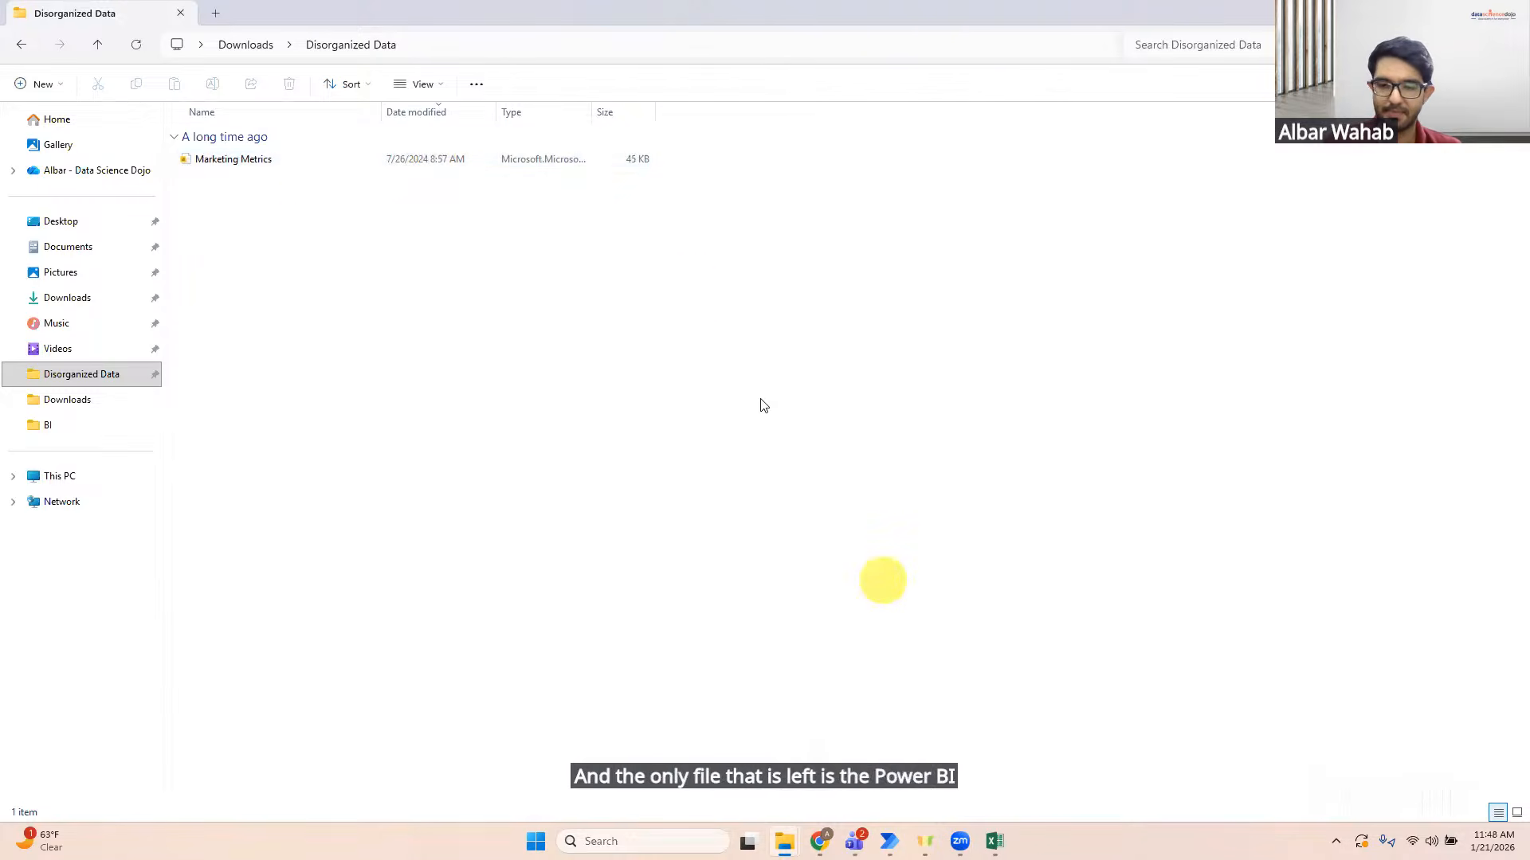
{"action": "mouse_move", "coordinate": [889, 841]}
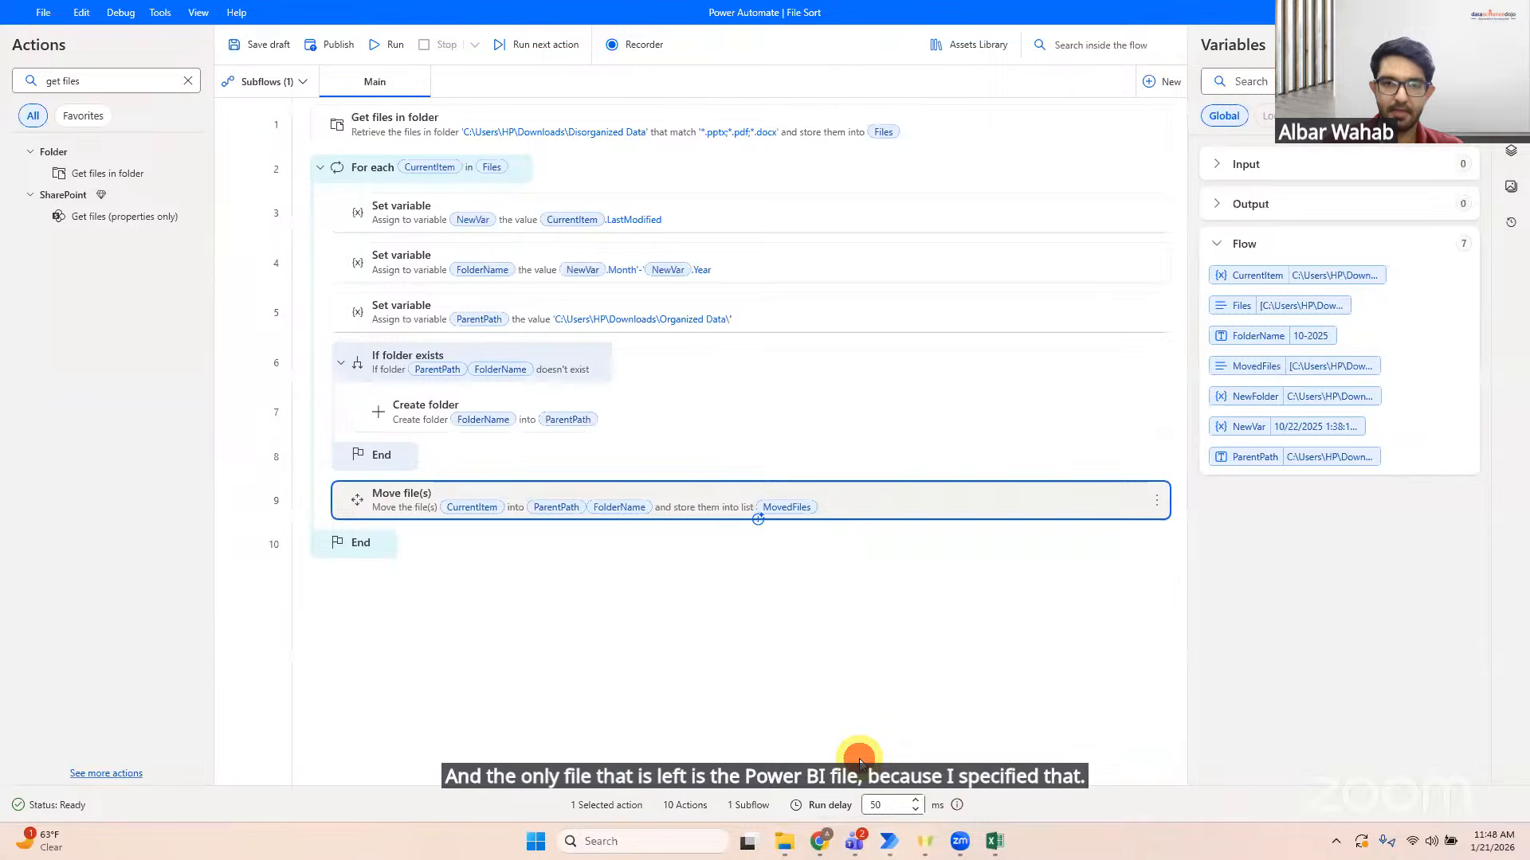
{"action": "left_click", "coordinate": [870, 763]}
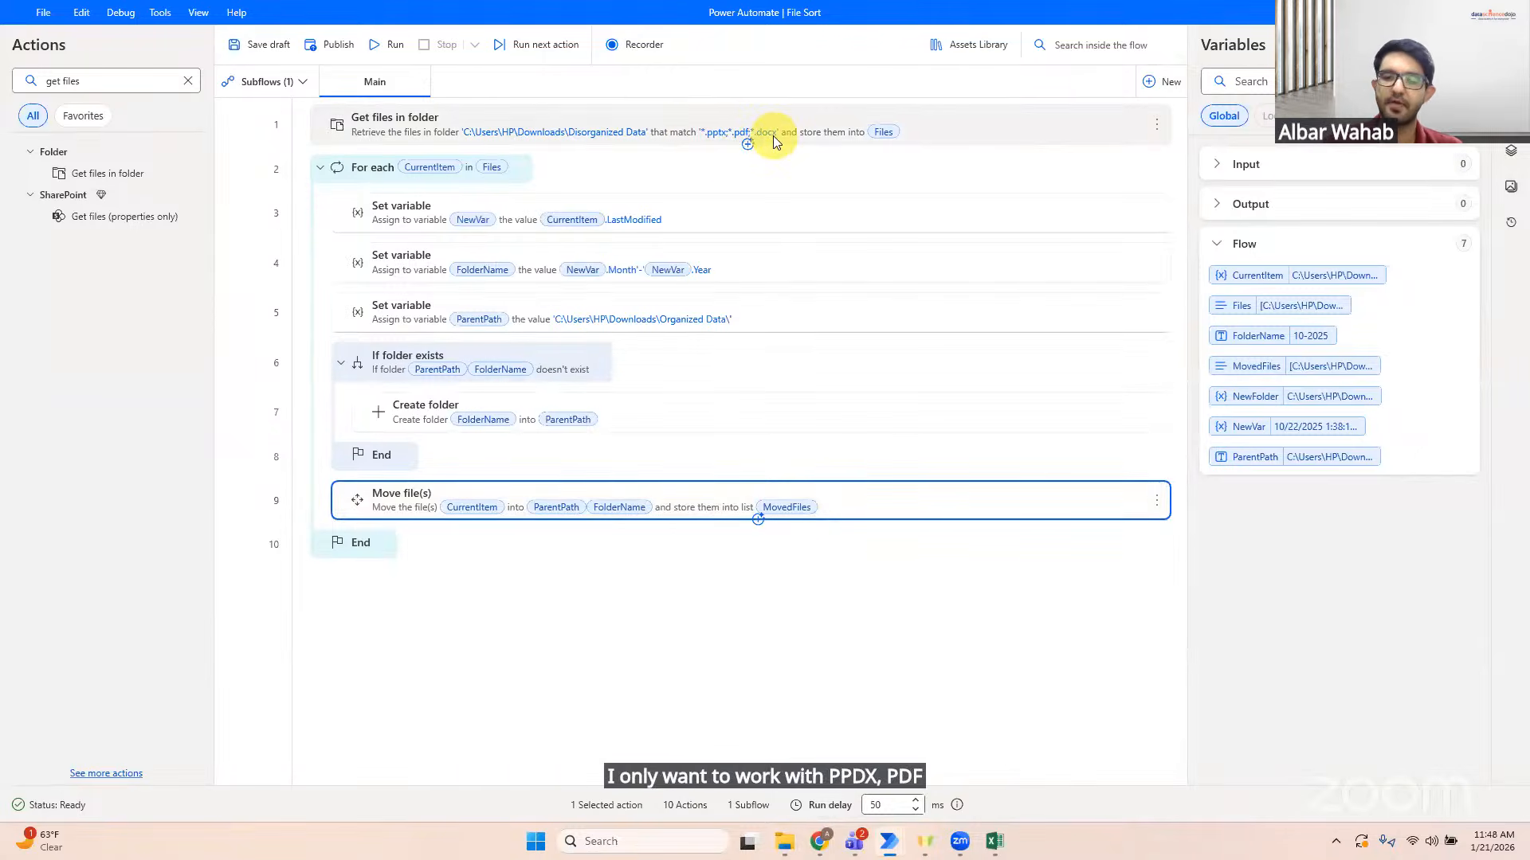
Step: Check the files inside the 1-2025, 9-2024 and 8-2024 folders of Organized Data in File Explorer, and return to the File Sort flow in Power Automate
{"action": "mouse_move", "coordinate": [783, 841]}
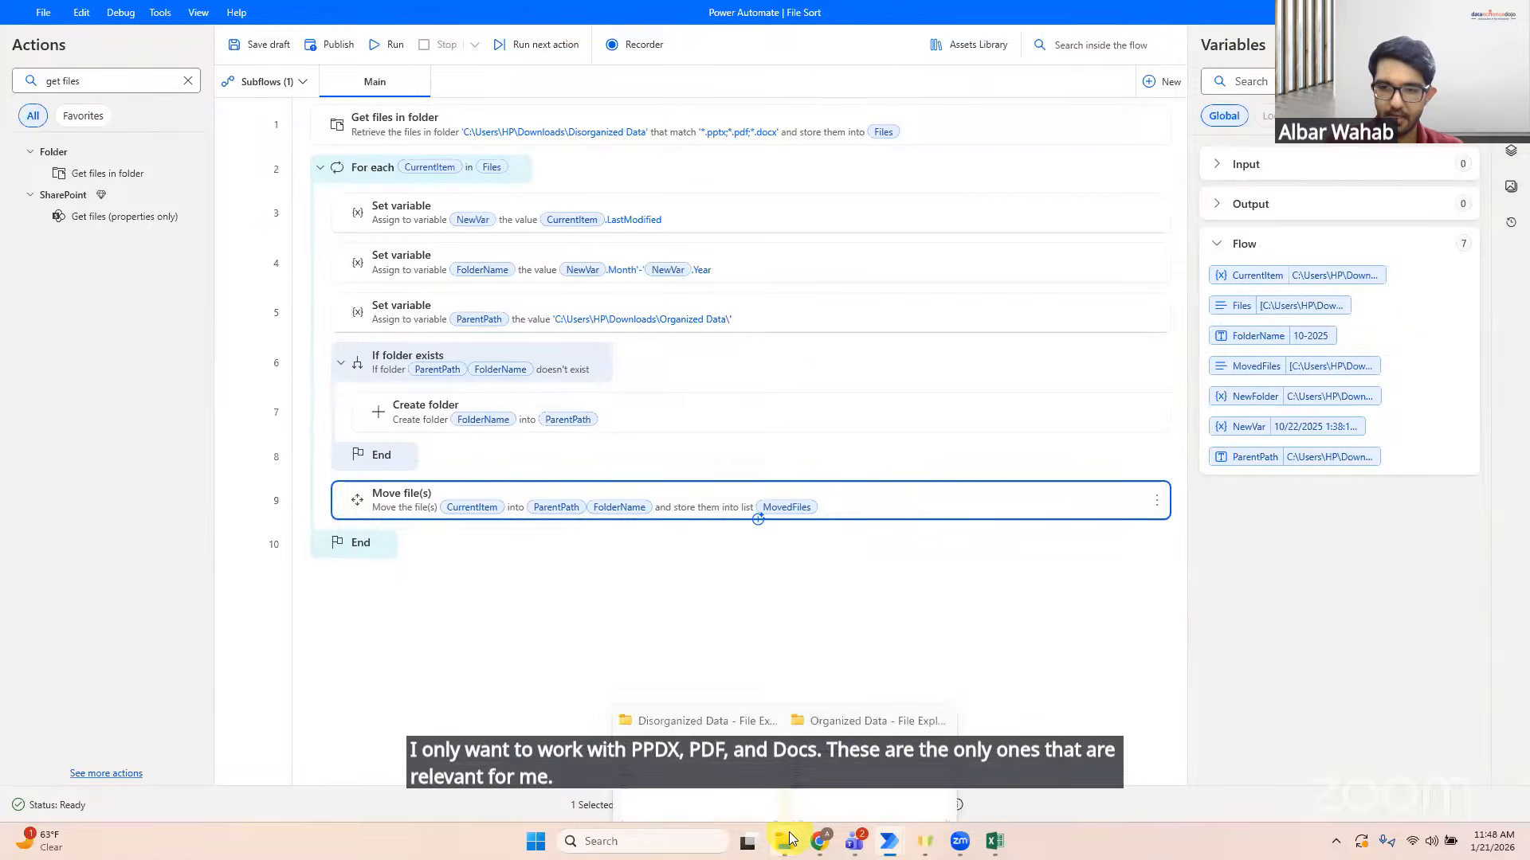
{"action": "left_click", "coordinate": [853, 768]}
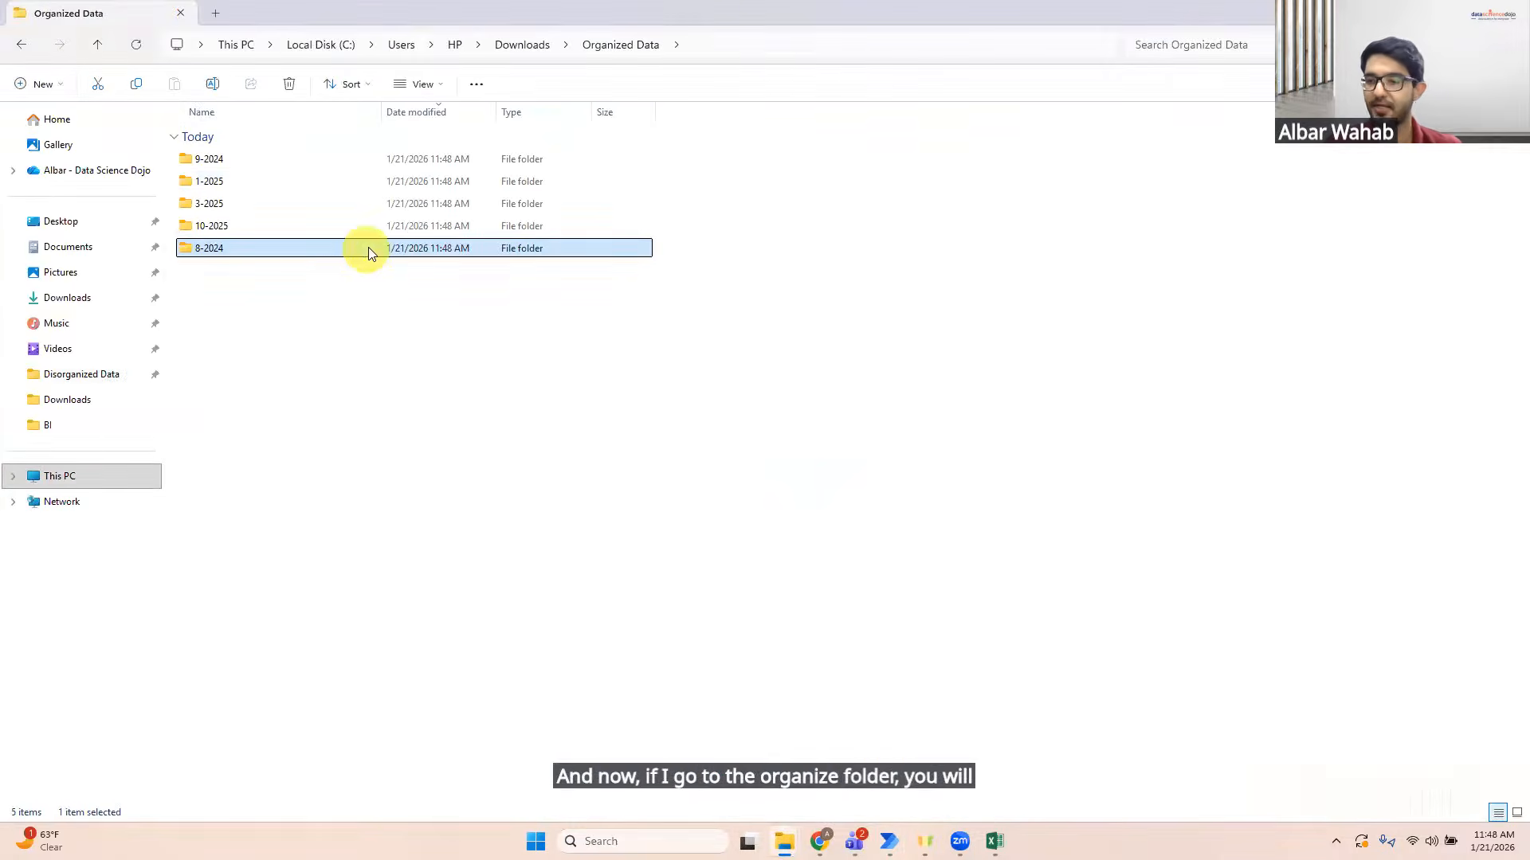
{"action": "double_click", "coordinate": [398, 184]}
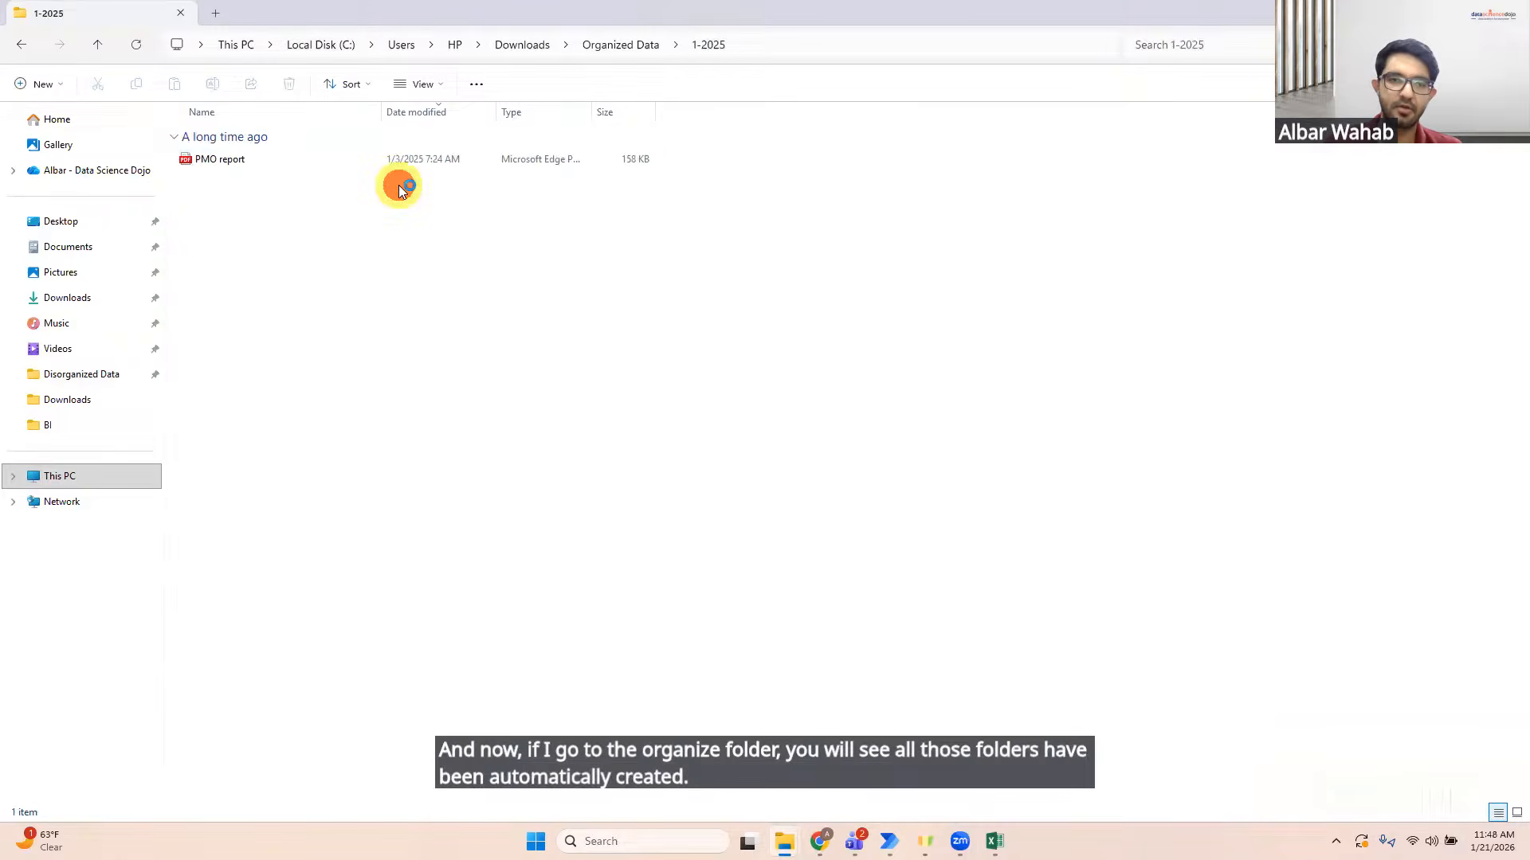
{"action": "left_click", "coordinate": [642, 41]}
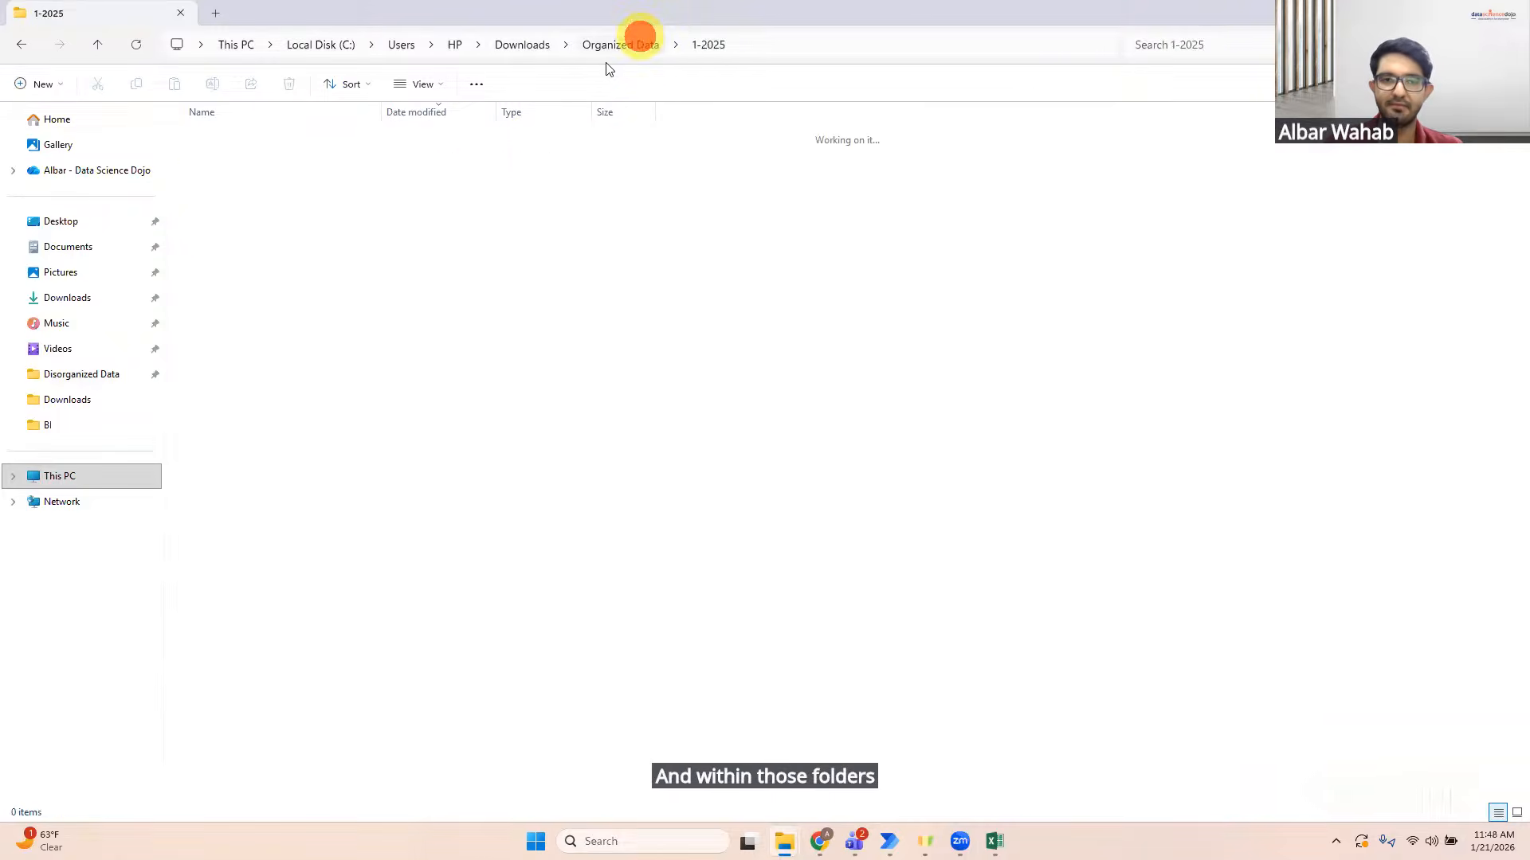
{"action": "left_click", "coordinate": [420, 181]}
{"action": "double_click", "coordinate": [417, 181]}
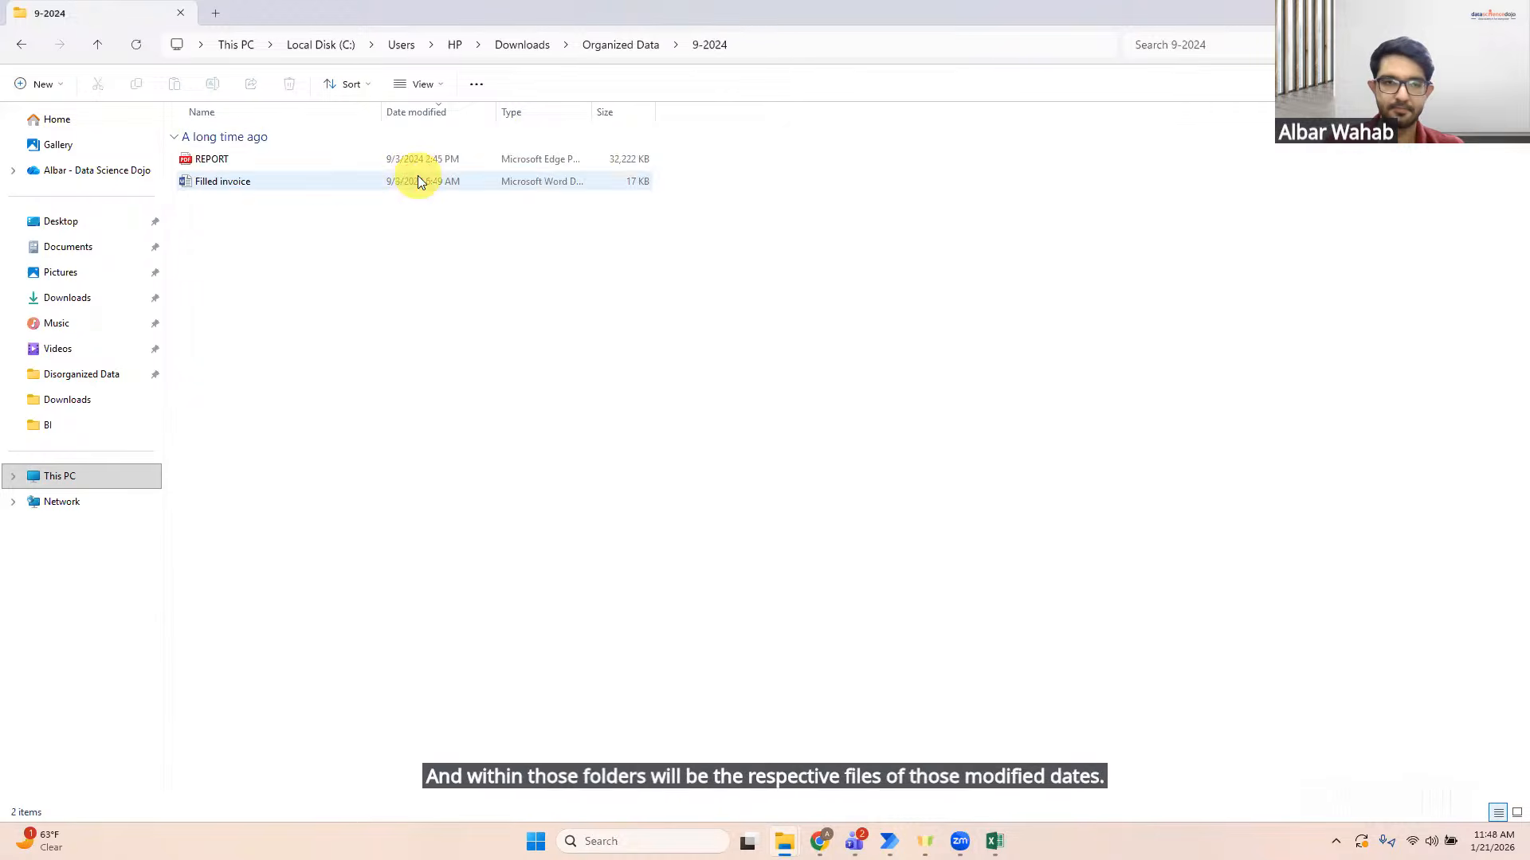
{"action": "left_click", "coordinate": [618, 48]}
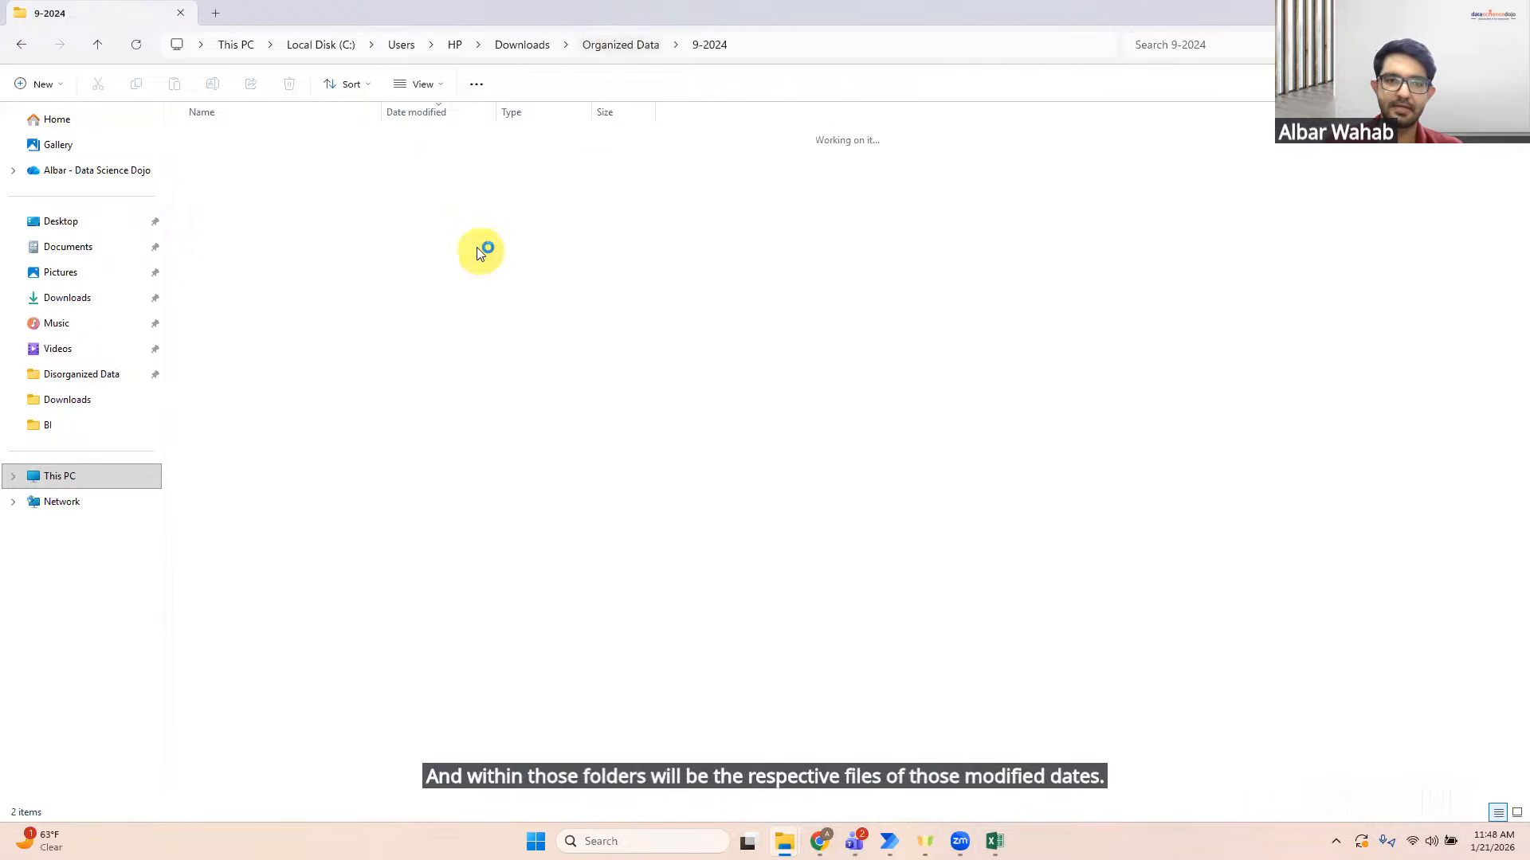
{"action": "left_click", "coordinate": [452, 248]}
{"action": "double_click", "coordinate": [451, 248]}
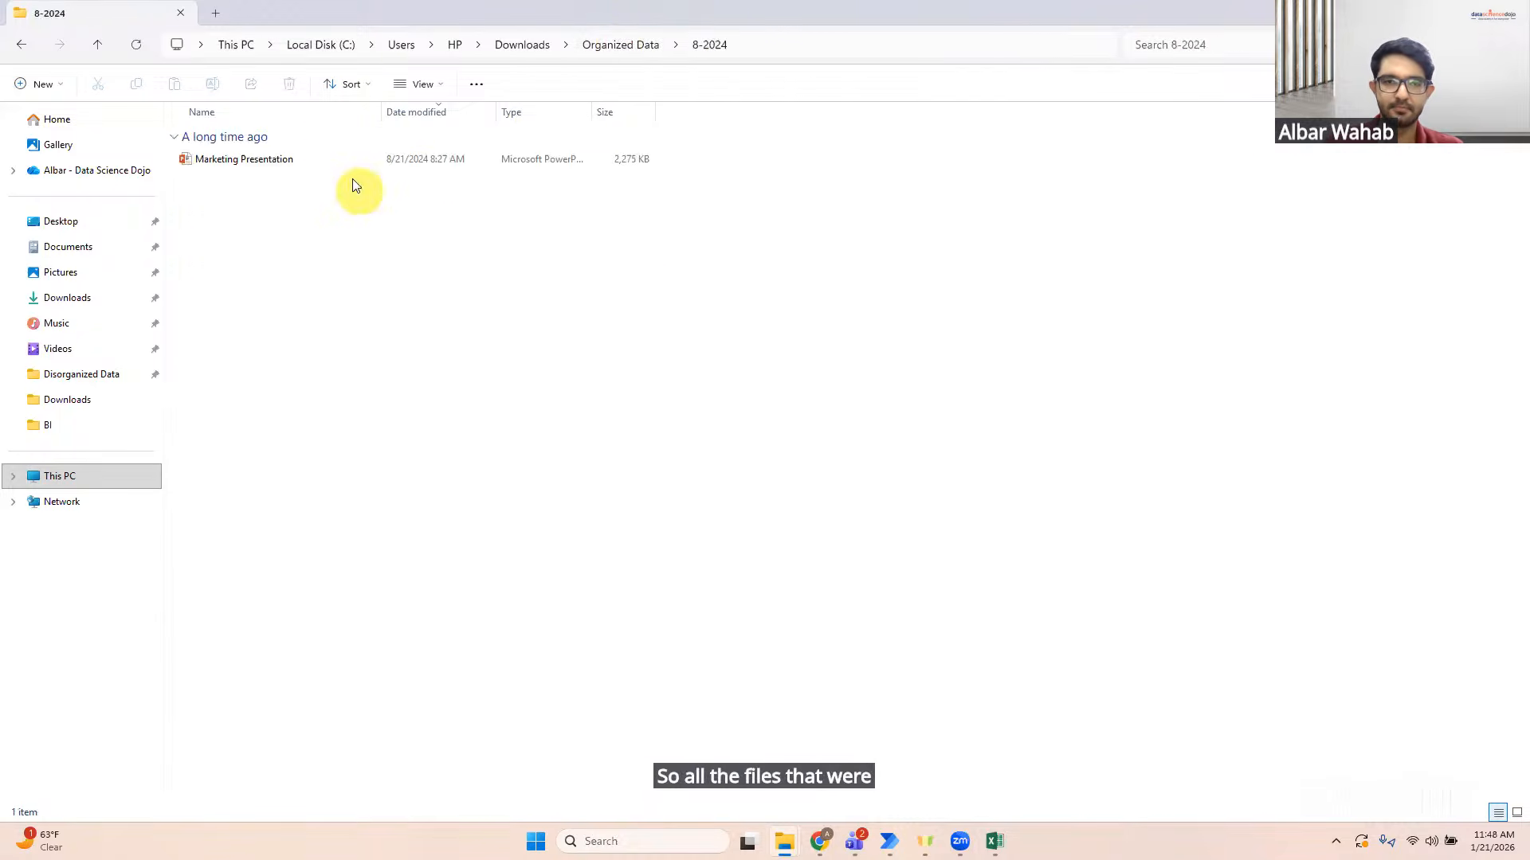
{"action": "left_click", "coordinate": [634, 46]}
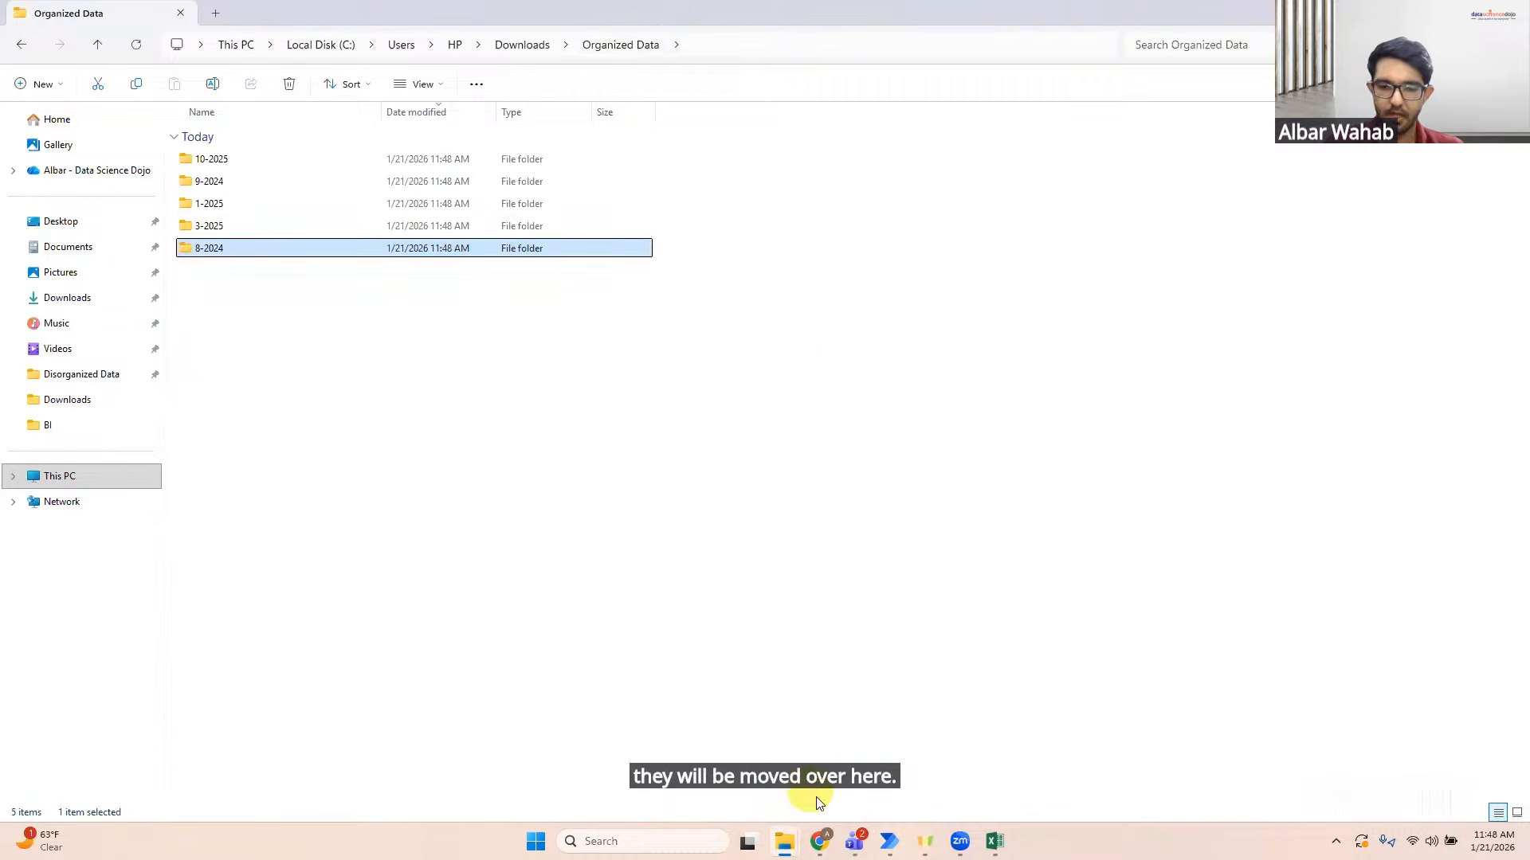
{"action": "mouse_move", "coordinate": [884, 845]}
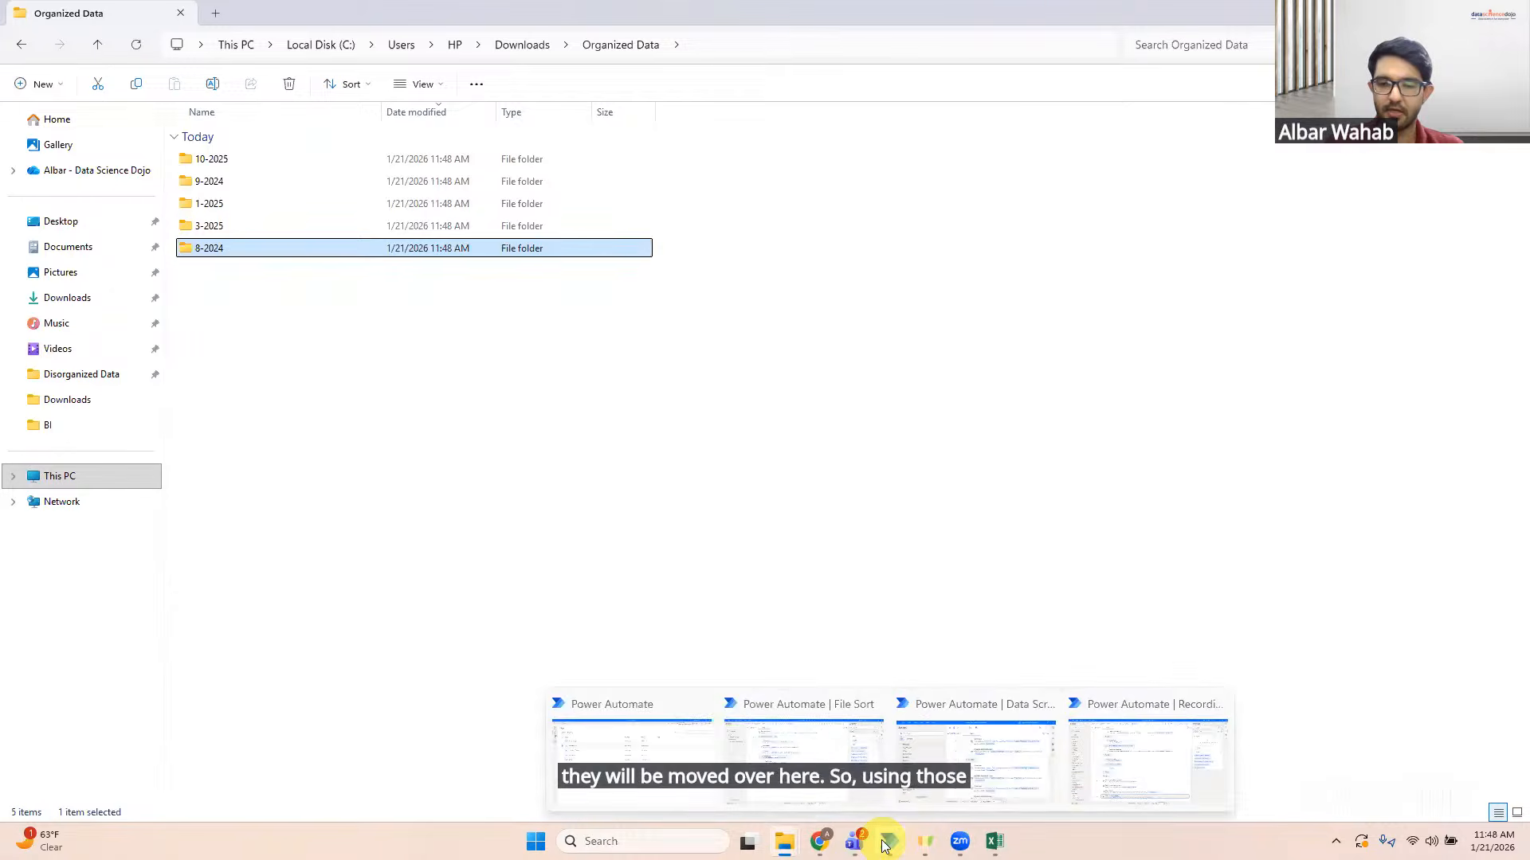
{"action": "left_click", "coordinate": [825, 740]}
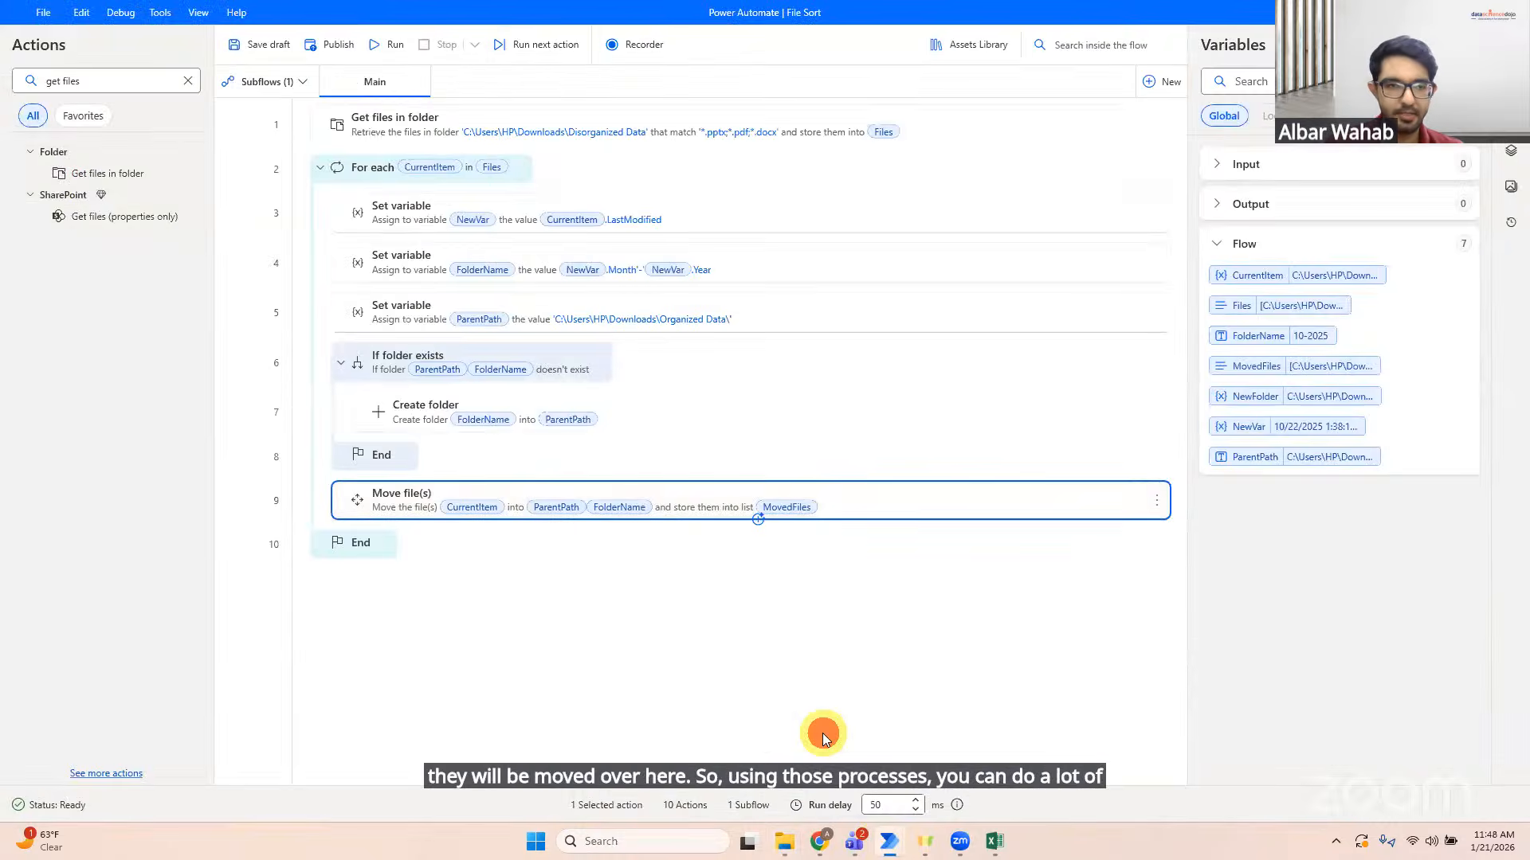
Step: Clear the action search and browse the available action groups, including Compression, UI automation with Form filling, and Mouse and keyboard
{"action": "left_click", "coordinate": [187, 82]}
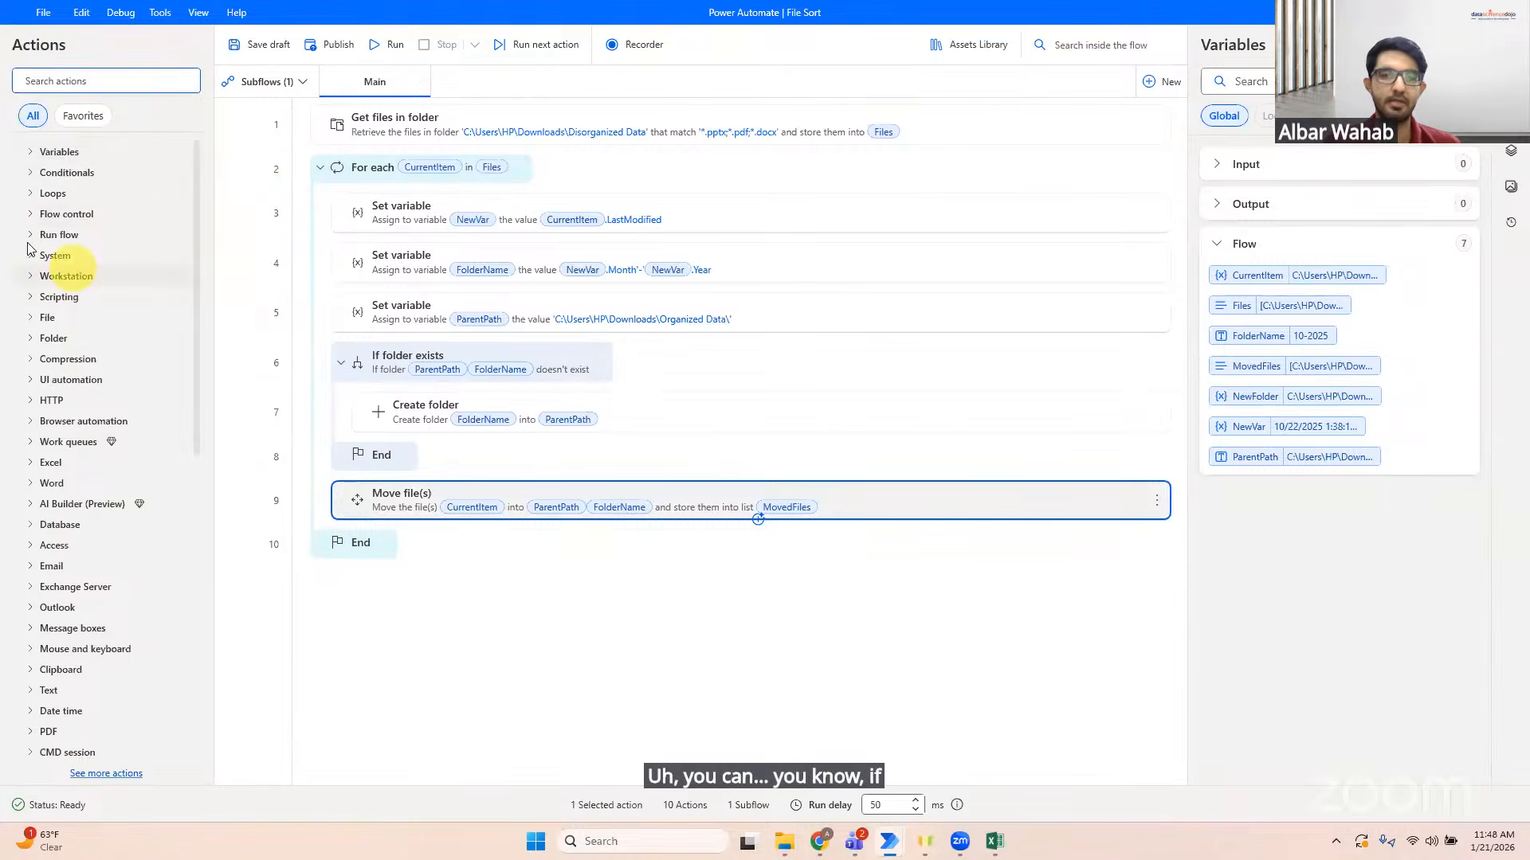
{"action": "left_click", "coordinate": [29, 360]}
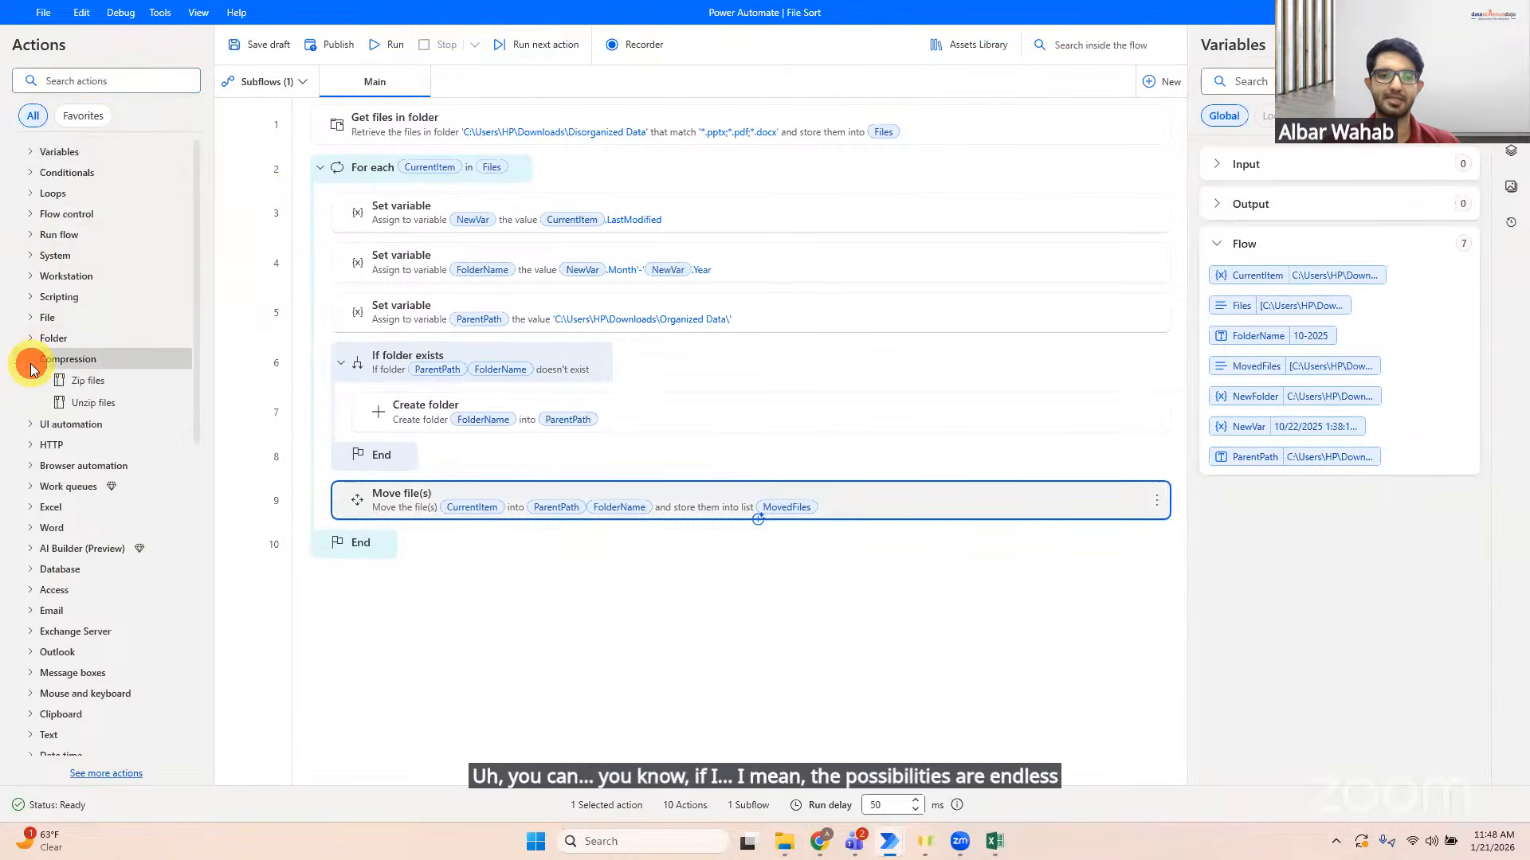
{"action": "left_click", "coordinate": [29, 423]}
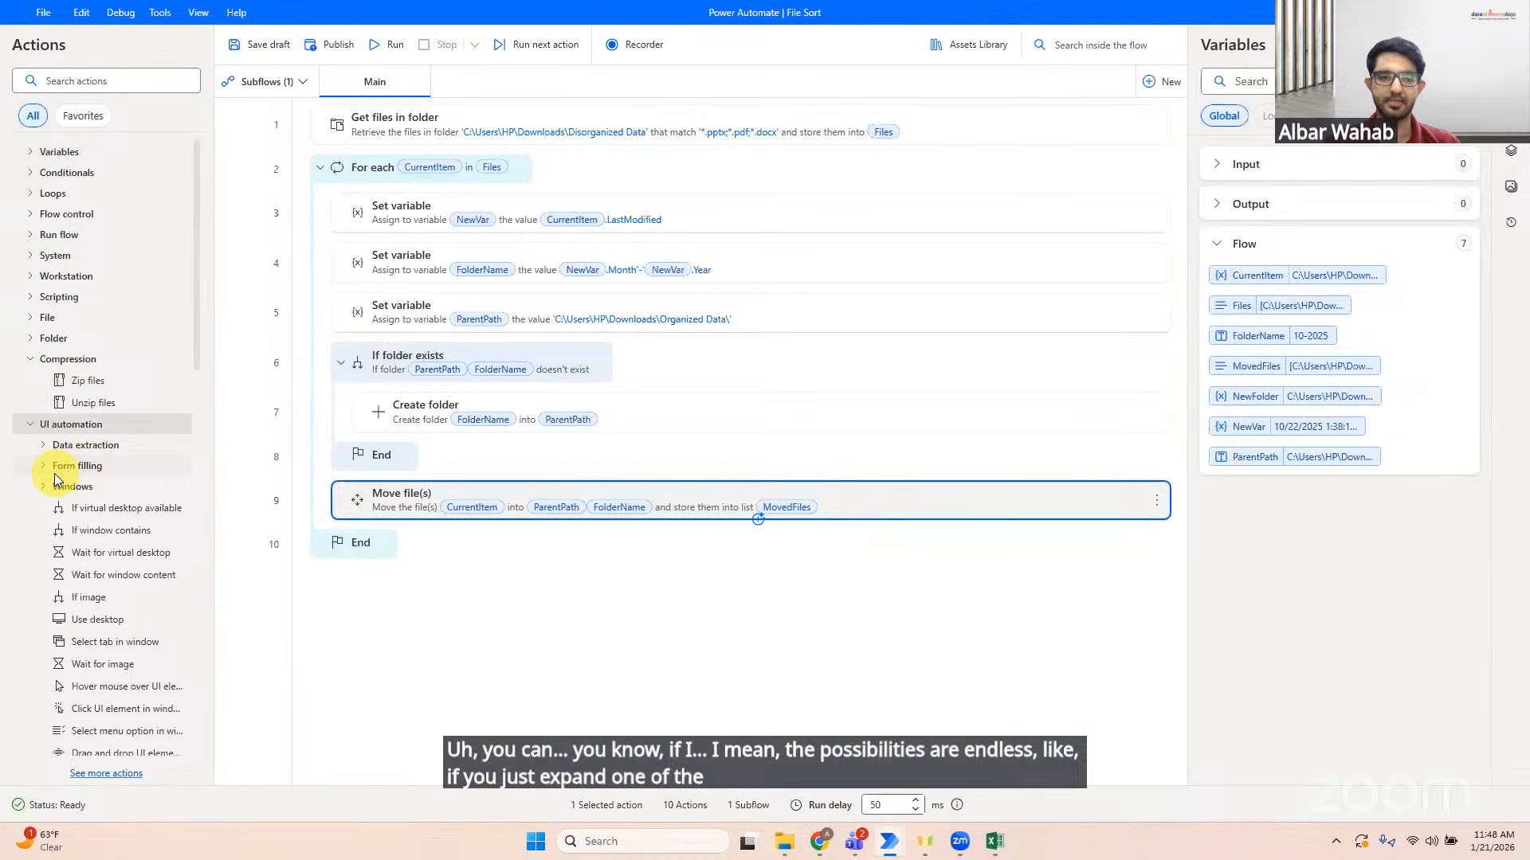
{"action": "left_click", "coordinate": [46, 465]}
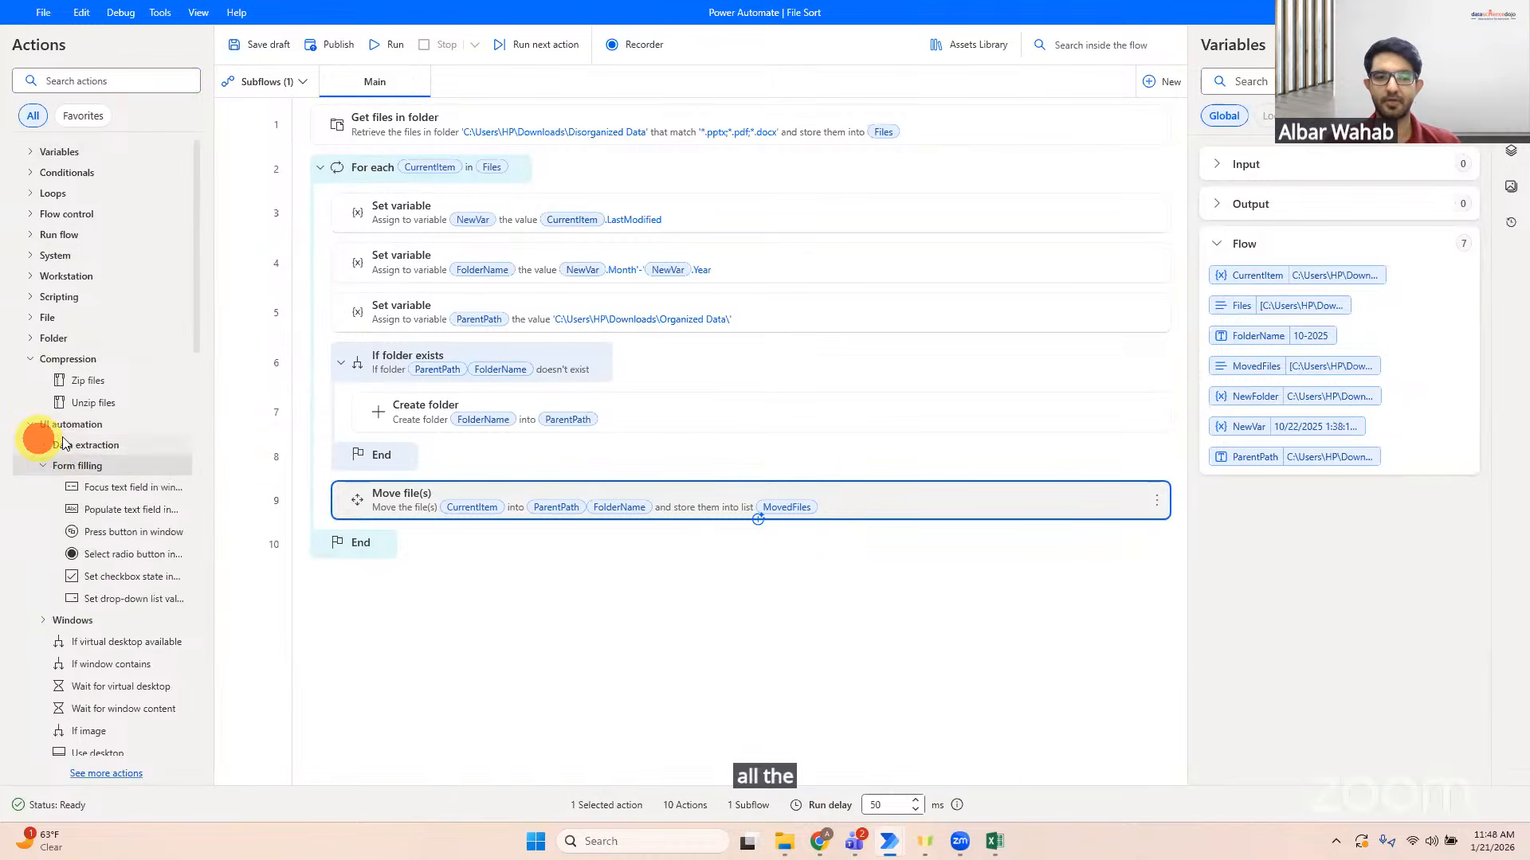
{"action": "left_click", "coordinate": [38, 439]}
{"action": "left_click_drag", "start_coordinate": [196, 286], "coordinate": [191, 587]}
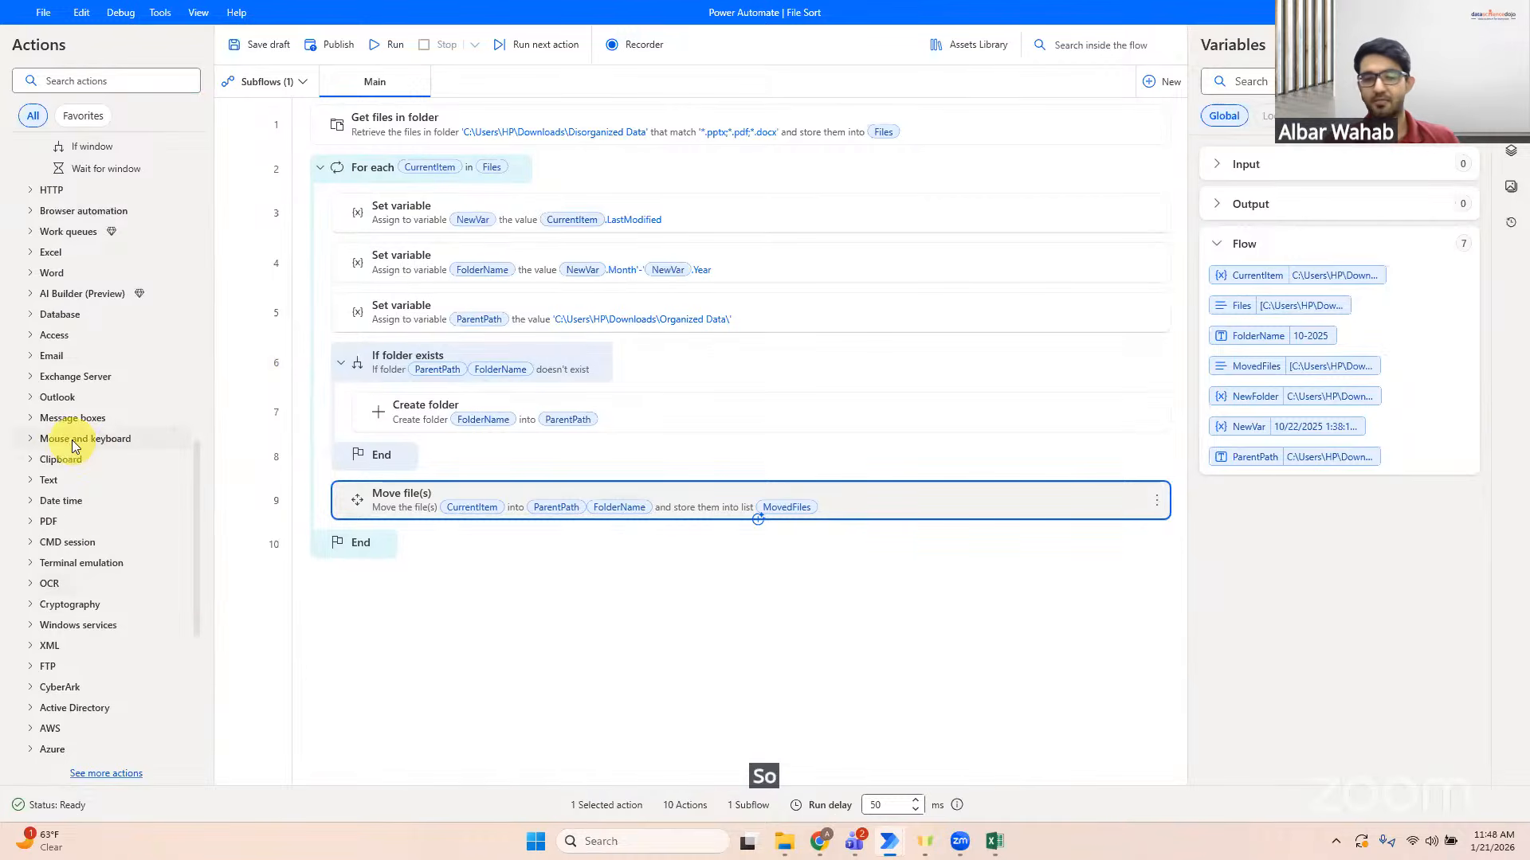
{"action": "left_click", "coordinate": [34, 438]}
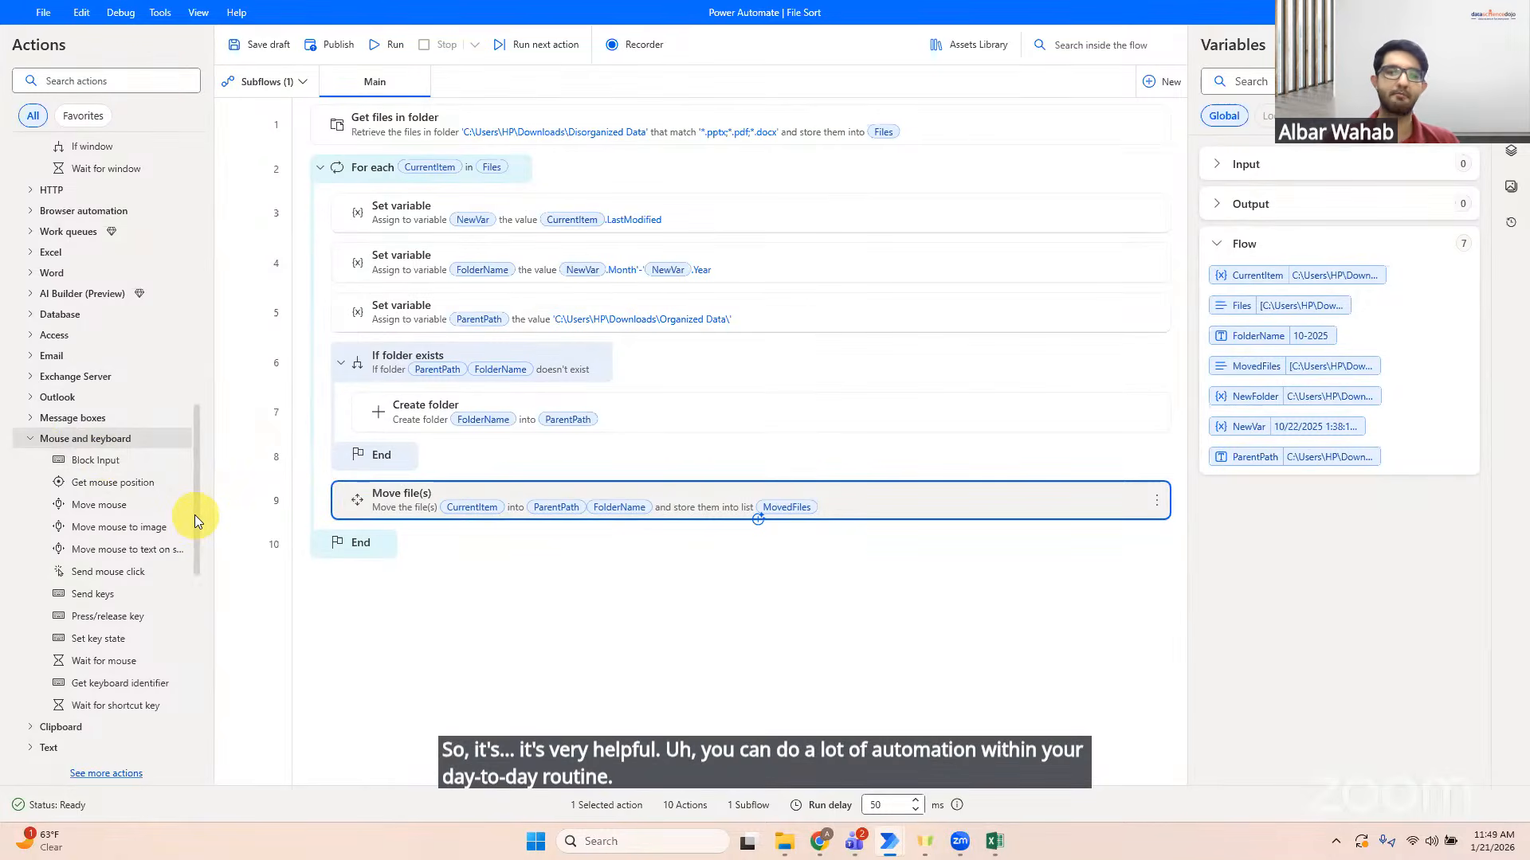
{"action": "left_click", "coordinate": [30, 252]}
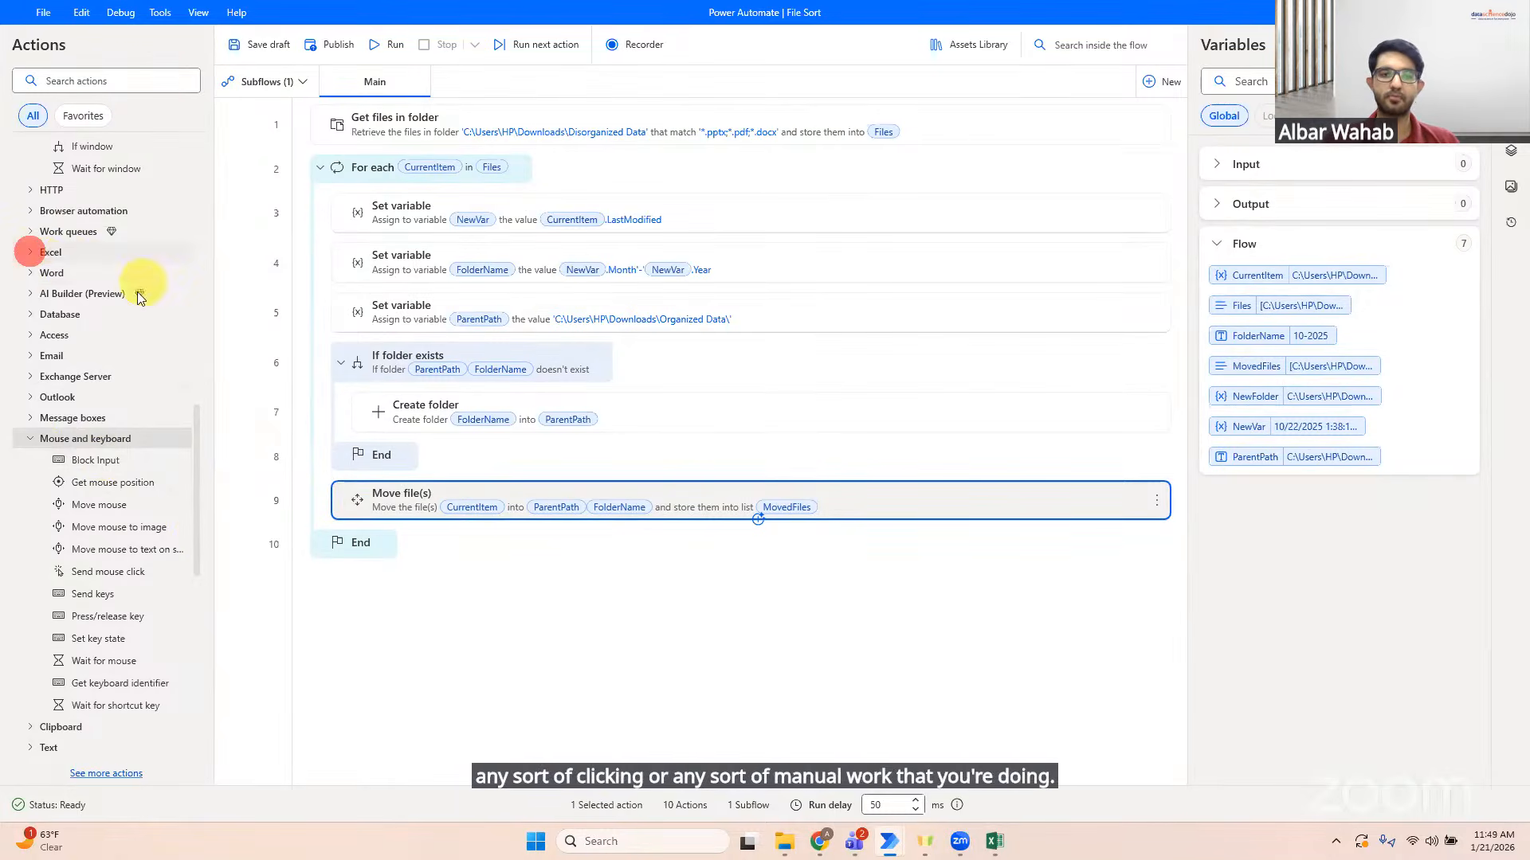
{"action": "left_click_drag", "start_coordinate": [194, 460], "coordinate": [187, 546]}
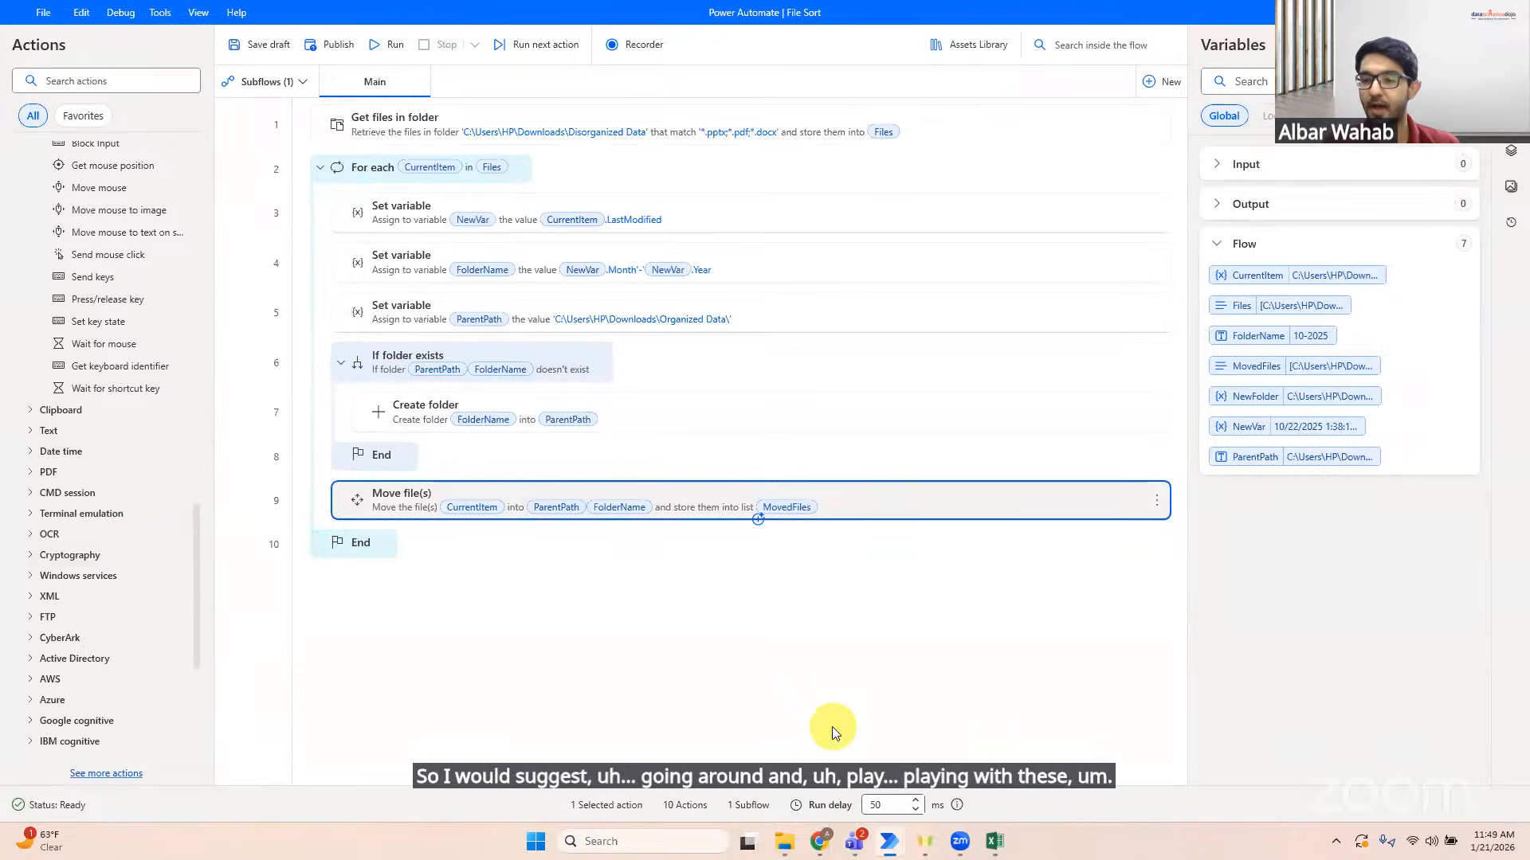
Step: Switch to the Canva presentation in Chrome and present it full screen, advancing from Problem Scenario to the Common Challenges slide
{"action": "mouse_move", "coordinate": [819, 843]}
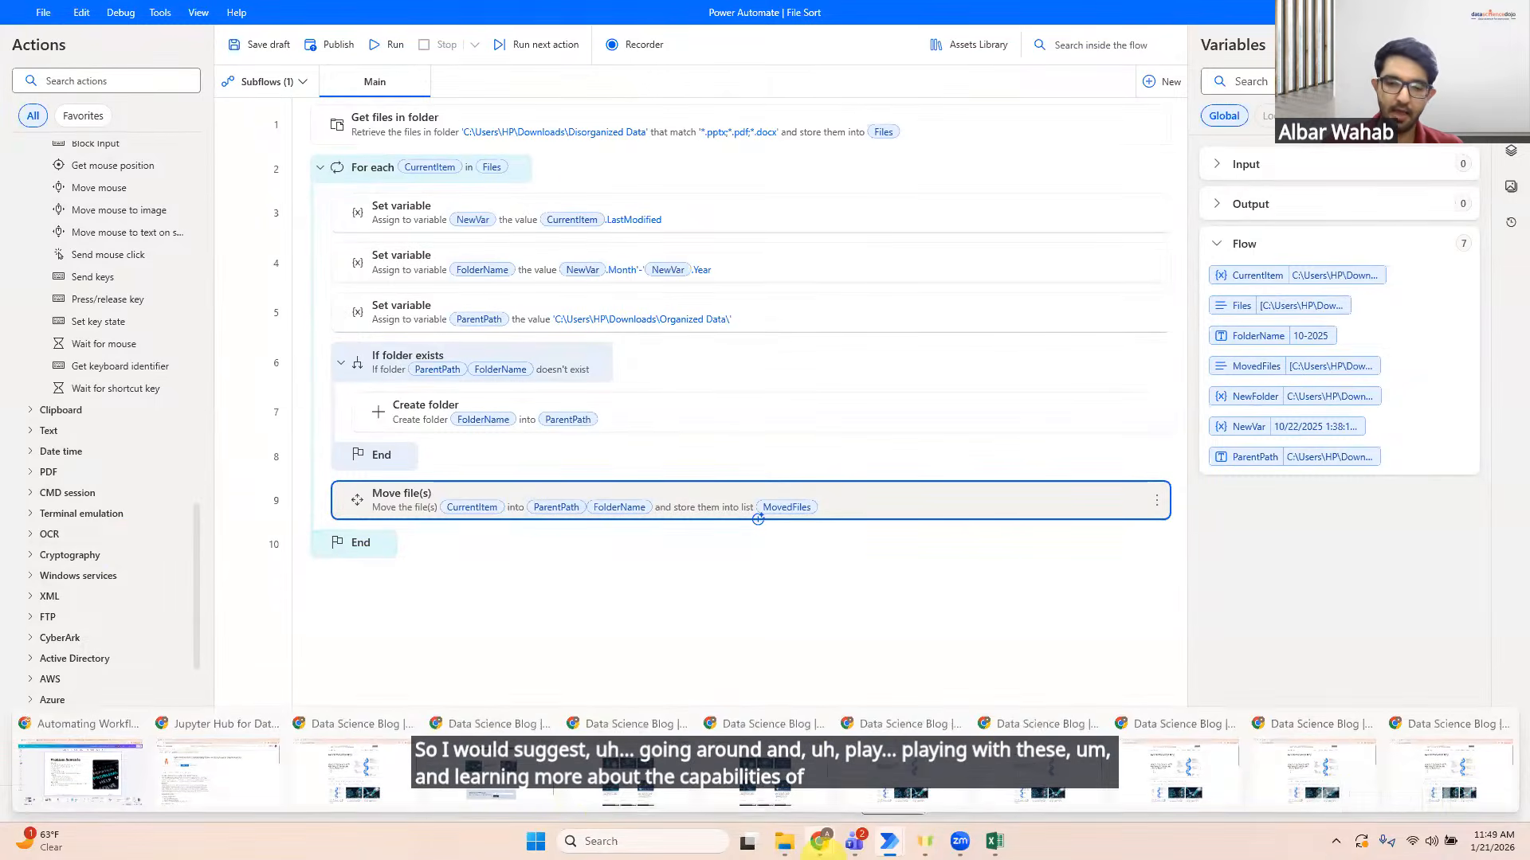
{"action": "left_click", "coordinate": [79, 742]}
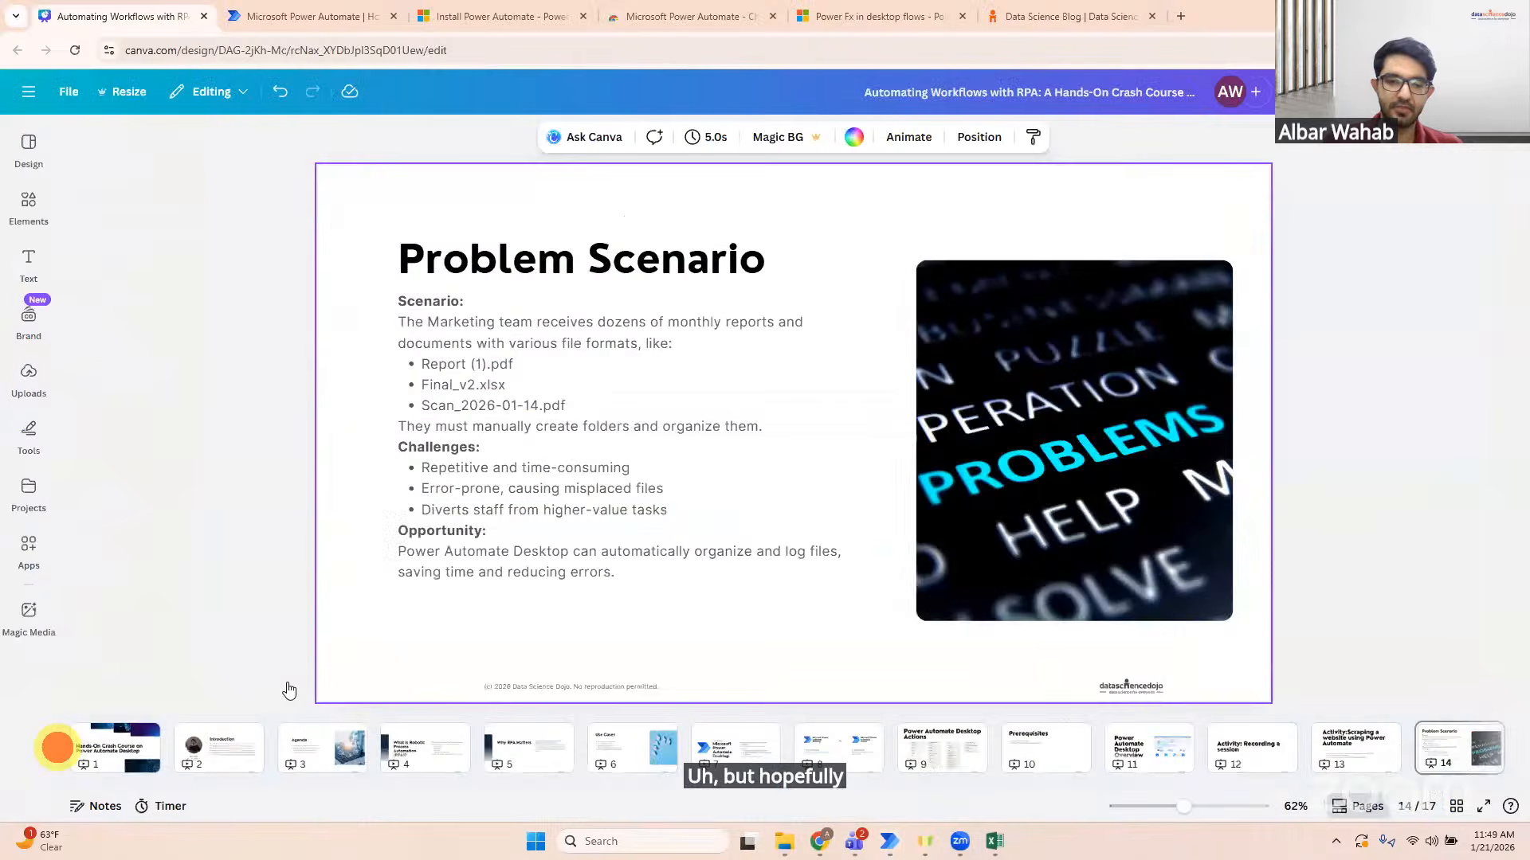
{"action": "left_click", "coordinate": [1482, 806]}
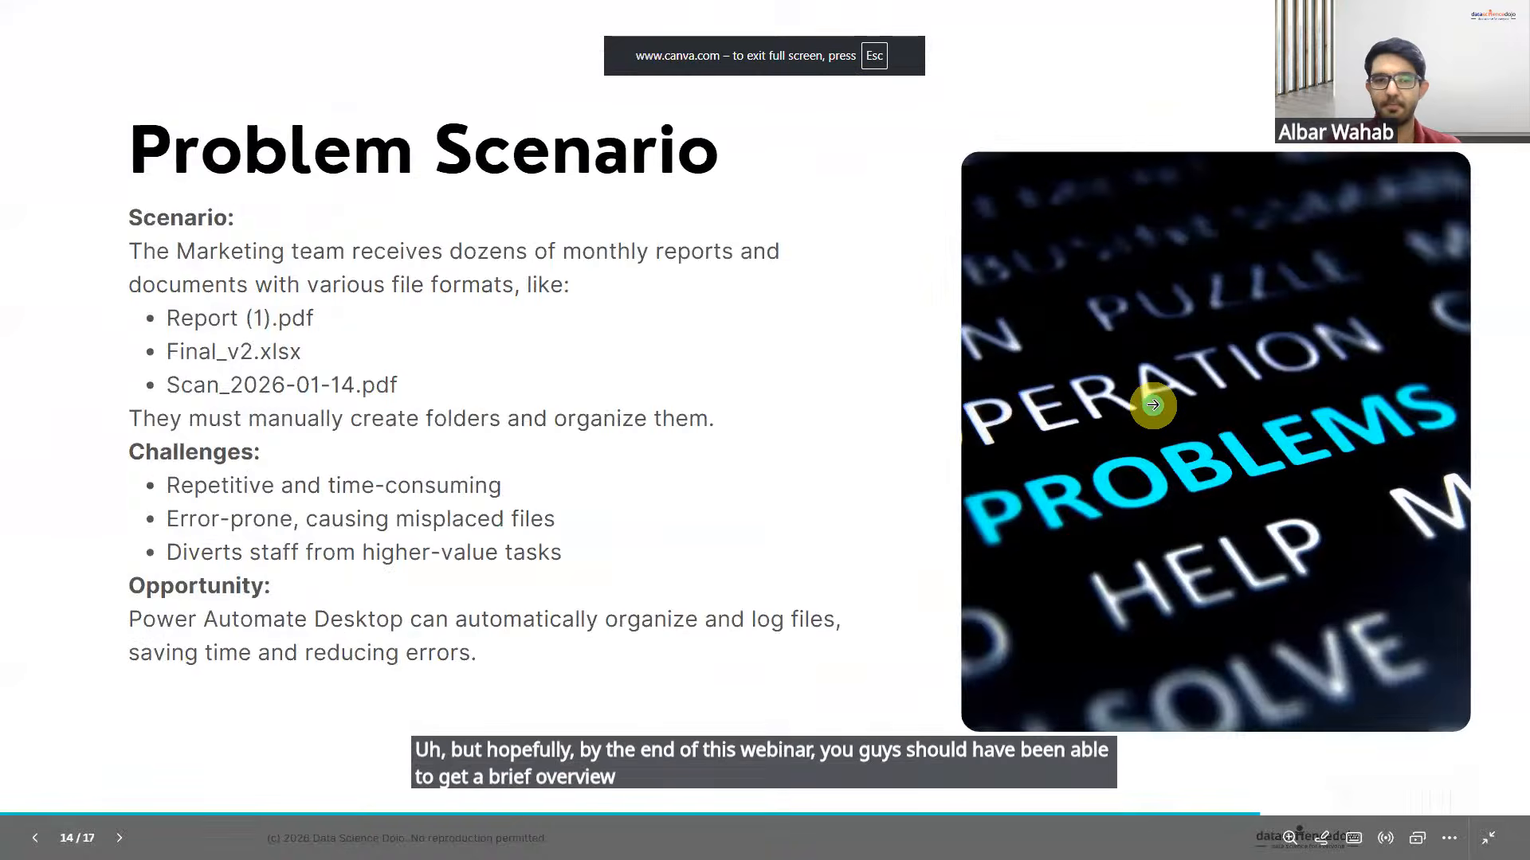
{"action": "left_click", "coordinate": [1153, 405]}
{"action": "left_click", "coordinate": [1152, 405]}
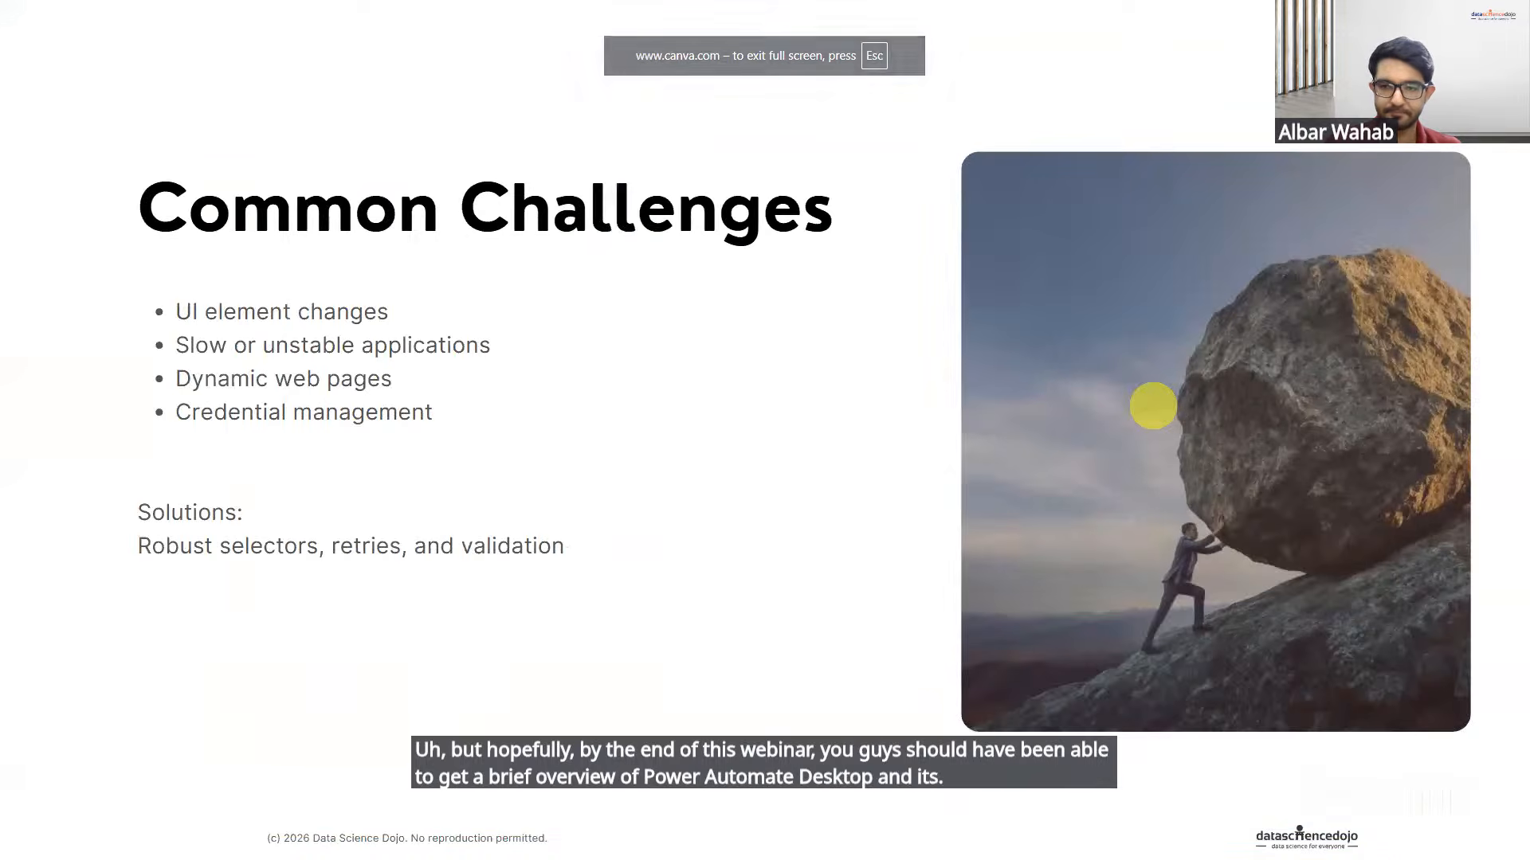
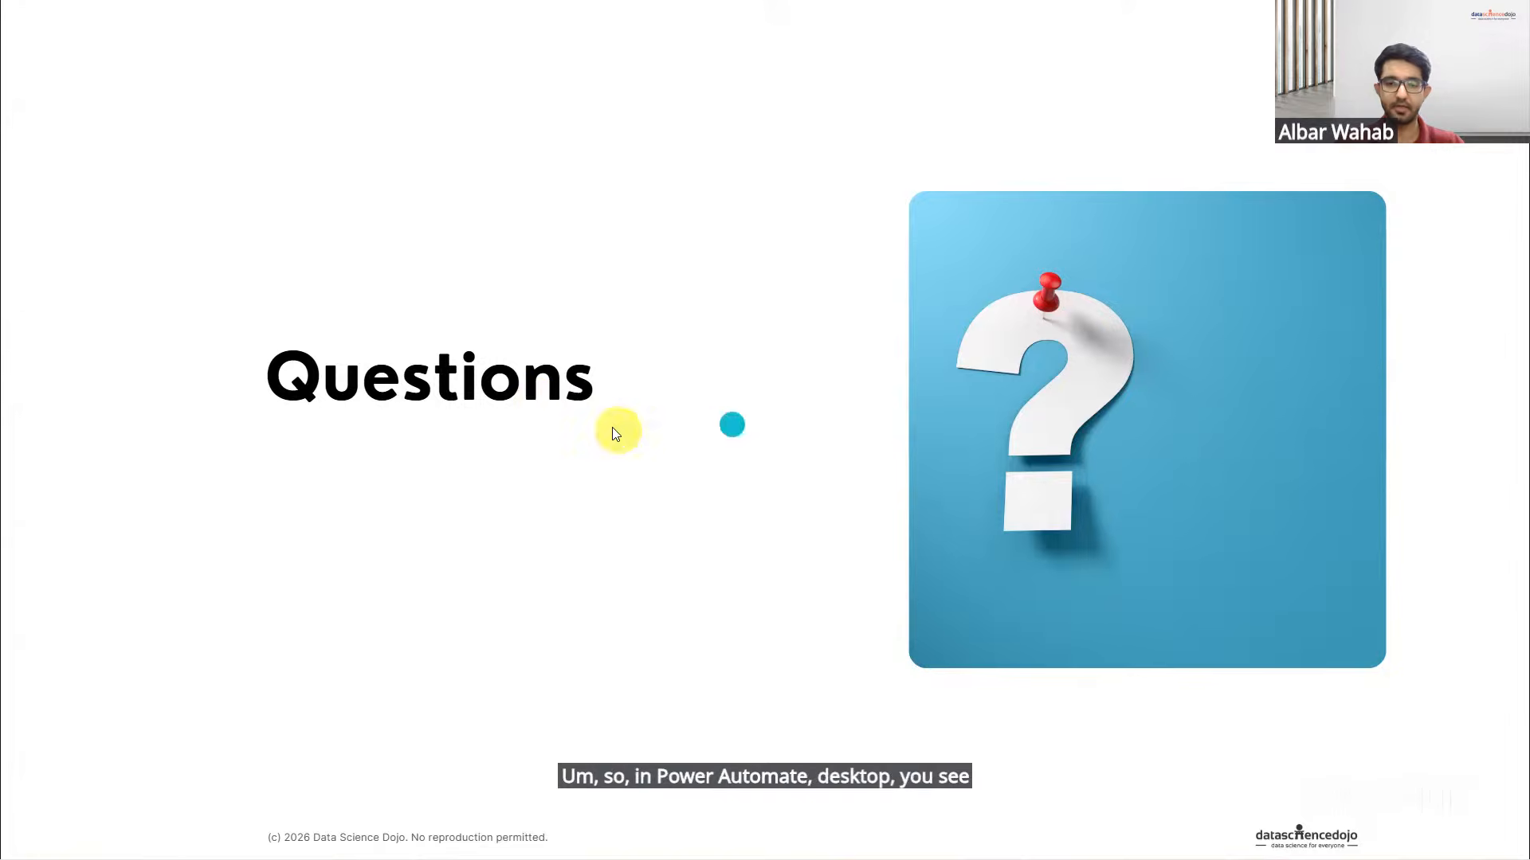
Step: Exit the full-screen presentation at the Questions slide and switch back to the File Sort flow in Power Automate
{"action": "key", "text": "Escape"}
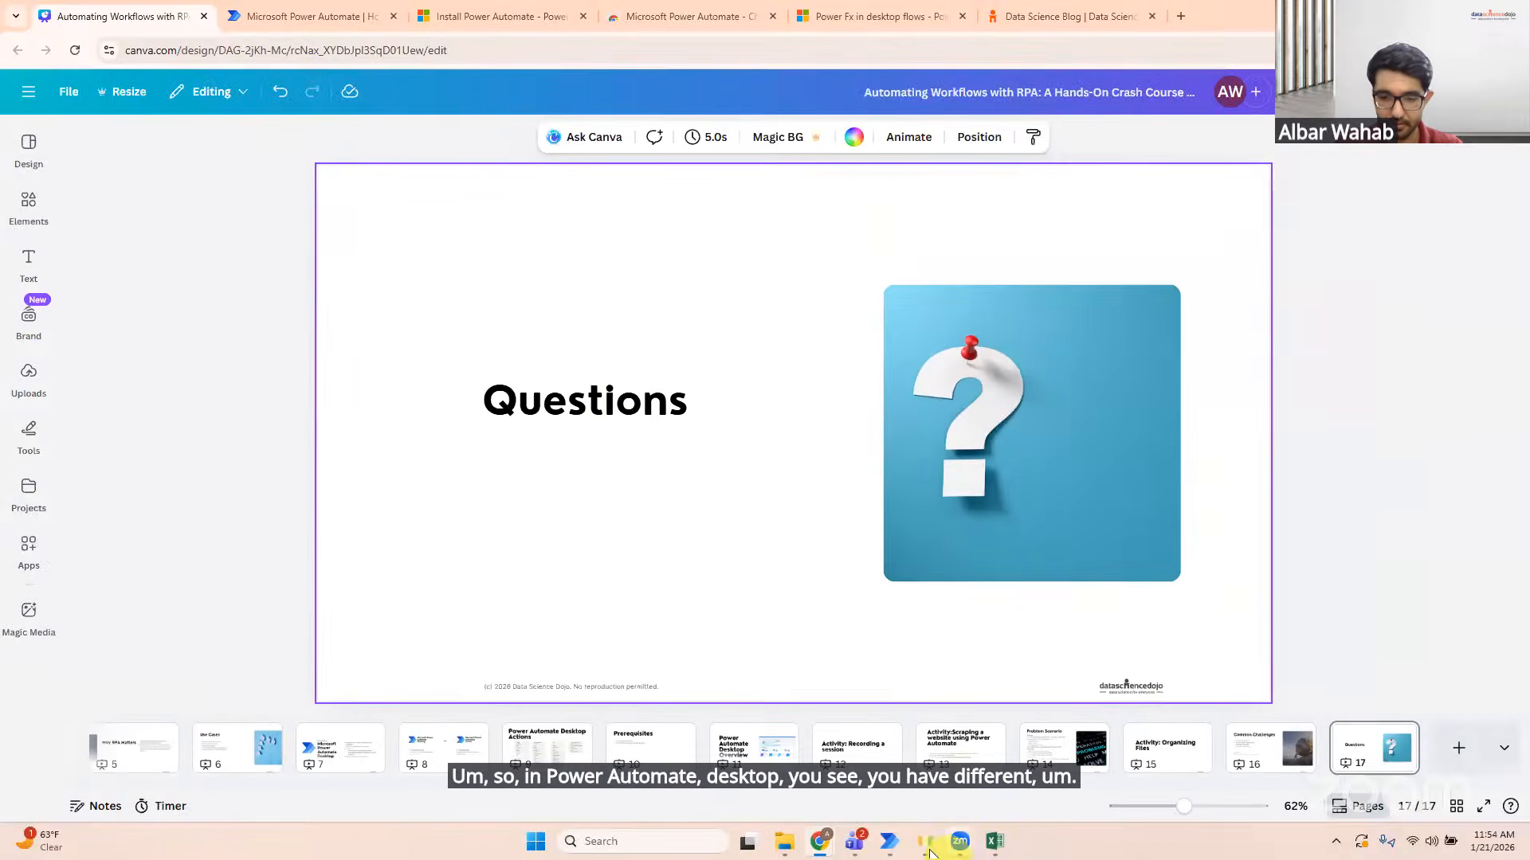
{"action": "mouse_move", "coordinate": [888, 844]}
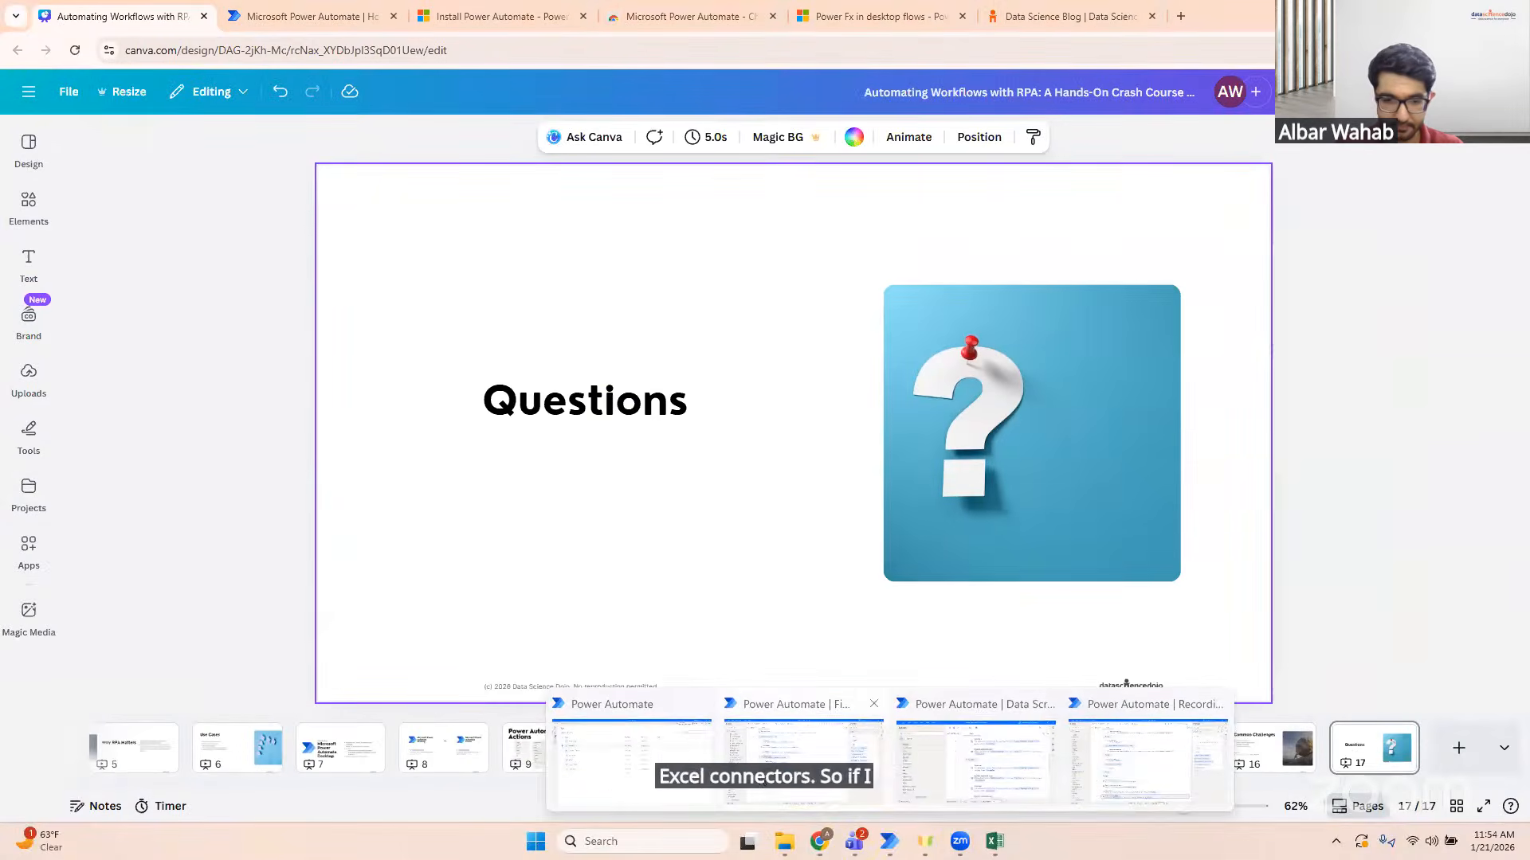
{"action": "left_click", "coordinate": [651, 767]}
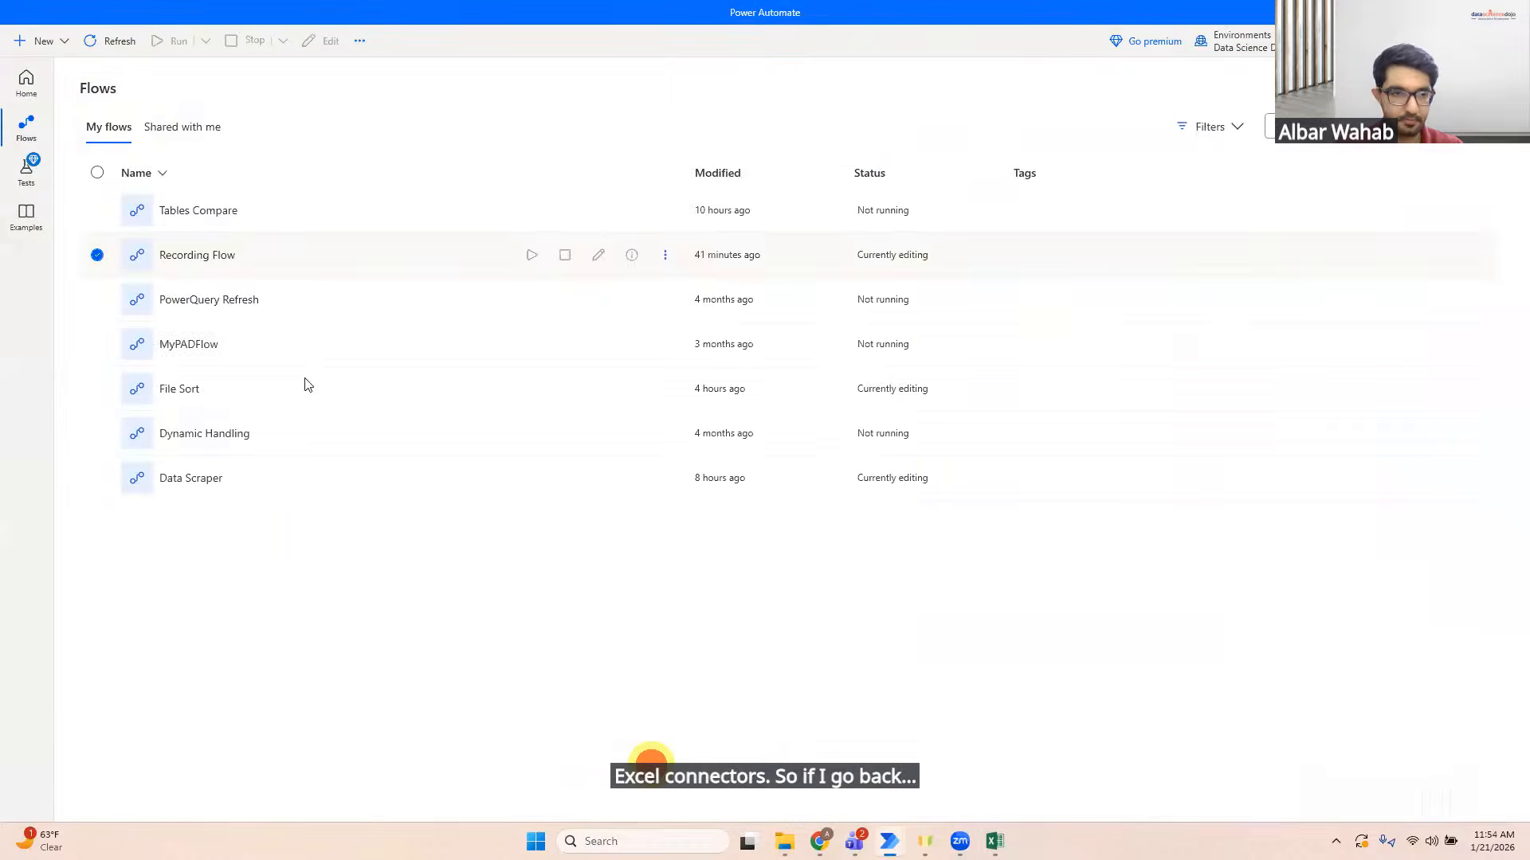
{"action": "left_click", "coordinate": [890, 842]}
{"action": "left_click", "coordinate": [823, 762]}
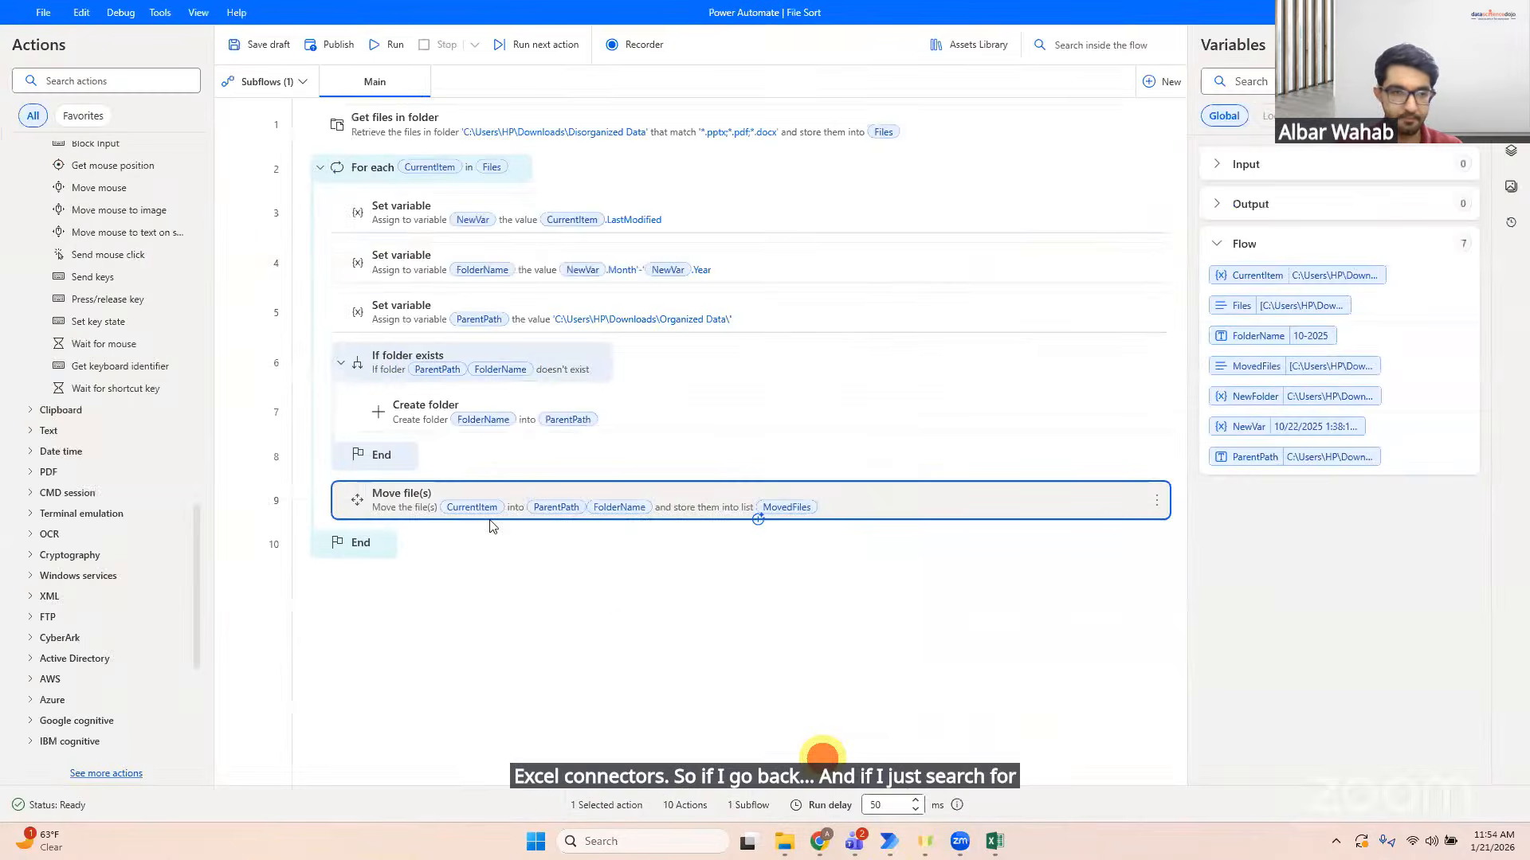
Step: Search the actions for "excel" and look through the Excel and Excel Online (Business) actions
{"action": "left_click", "coordinate": [106, 83]}
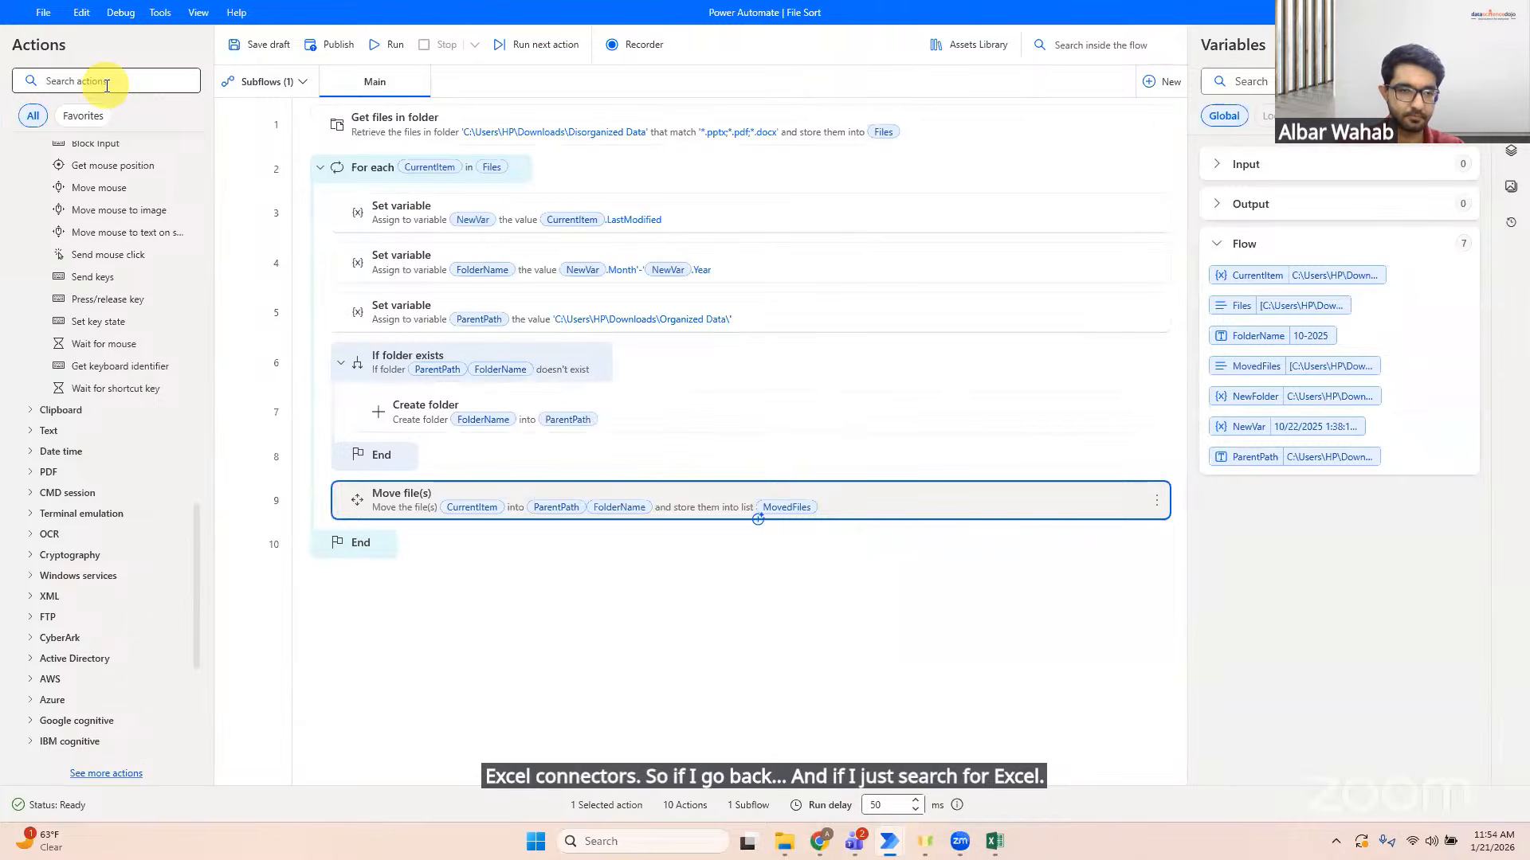
{"action": "type", "text": "e"}
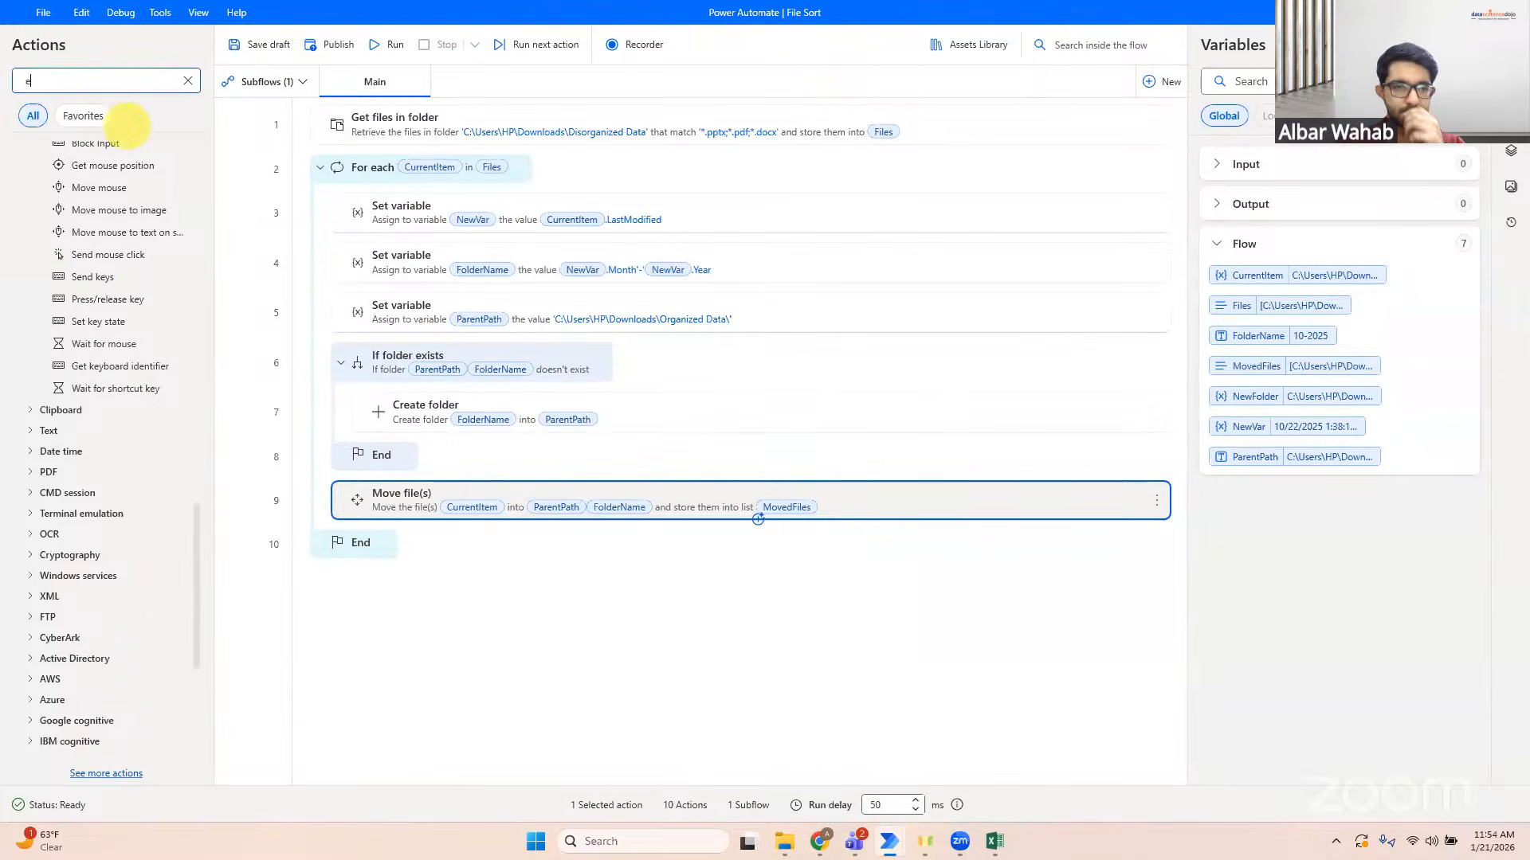
{"action": "type", "text": "xcel"}
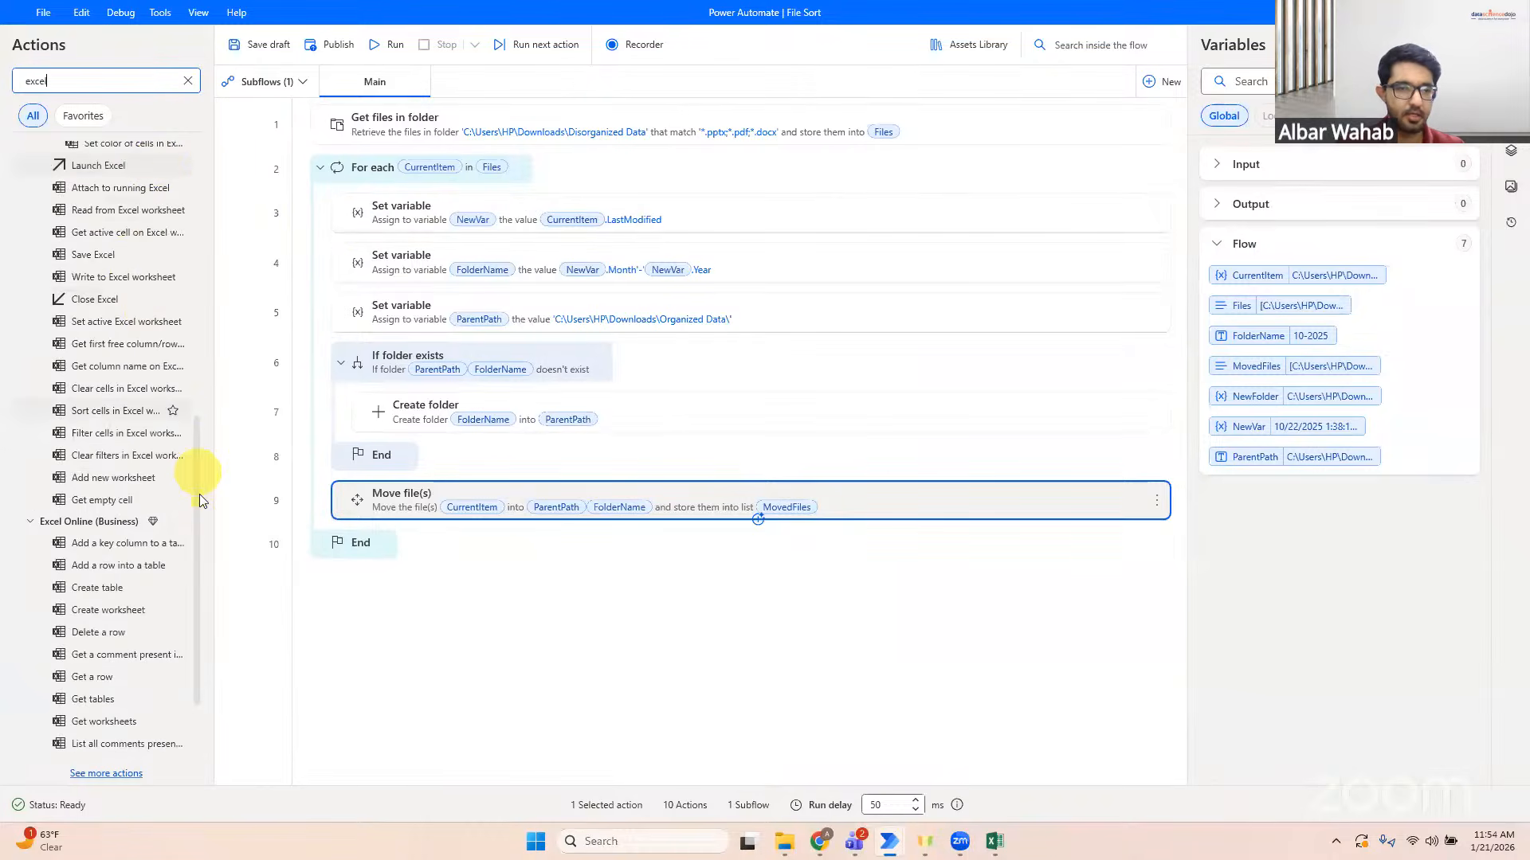
{"action": "left_click_drag", "start_coordinate": [198, 487], "coordinate": [179, 338]}
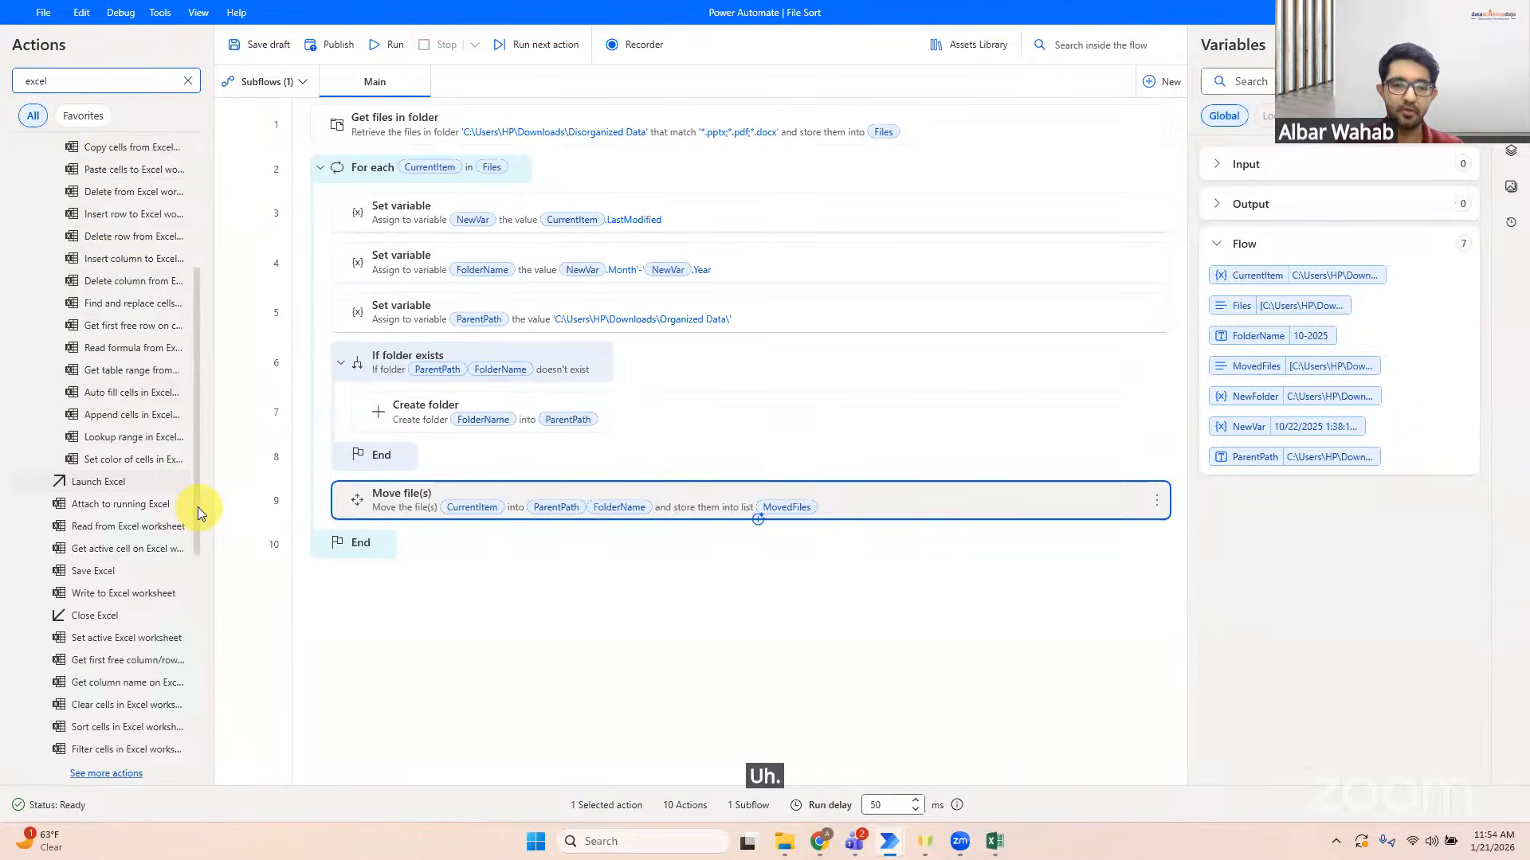
{"action": "left_click_drag", "start_coordinate": [197, 506], "coordinate": [193, 542]}
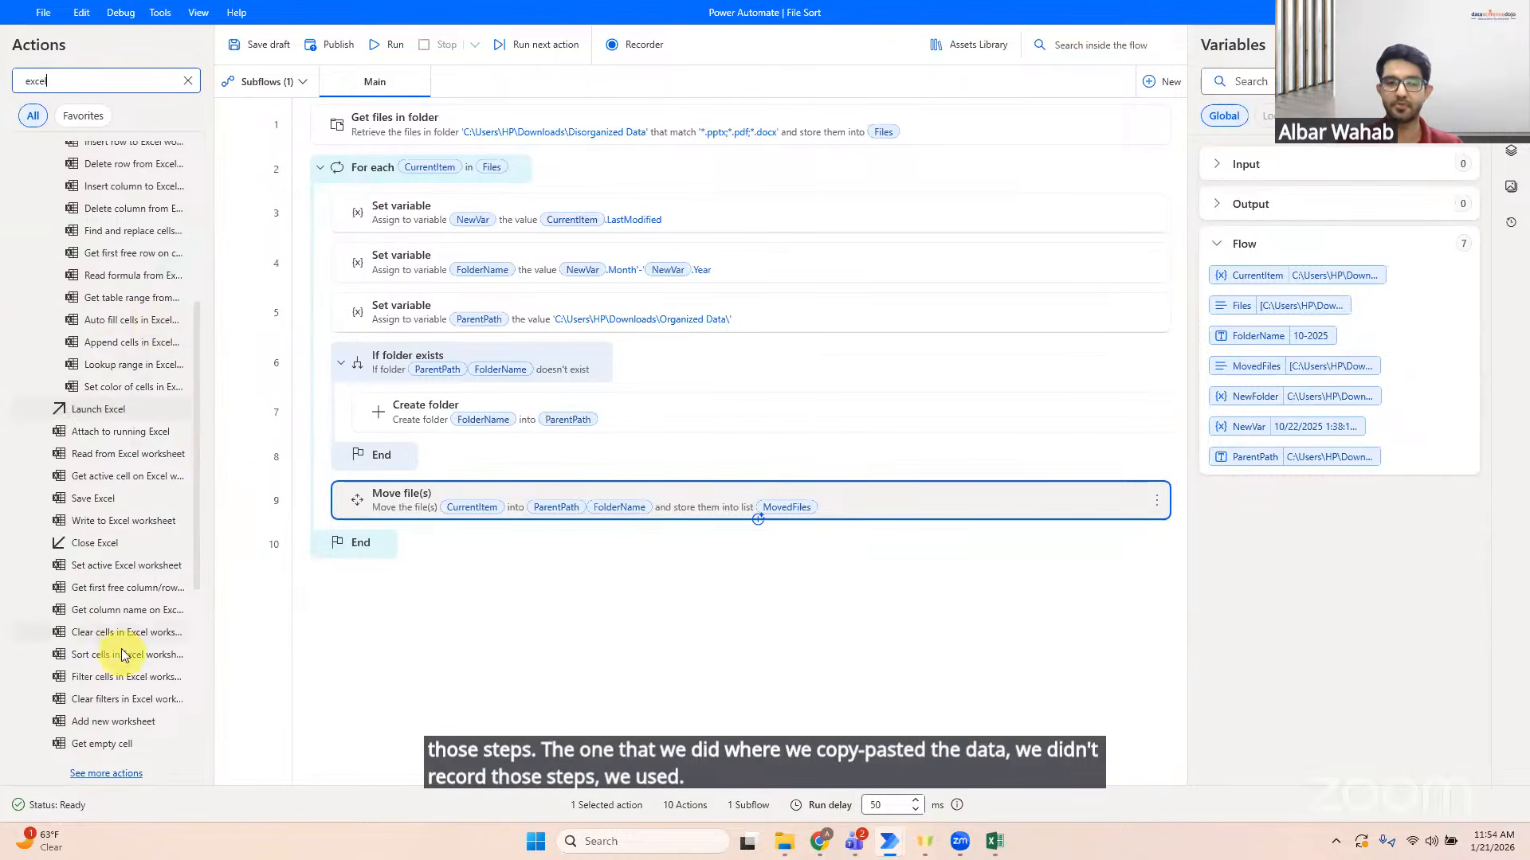
{"action": "left_click_drag", "start_coordinate": [196, 458], "coordinate": [191, 566]}
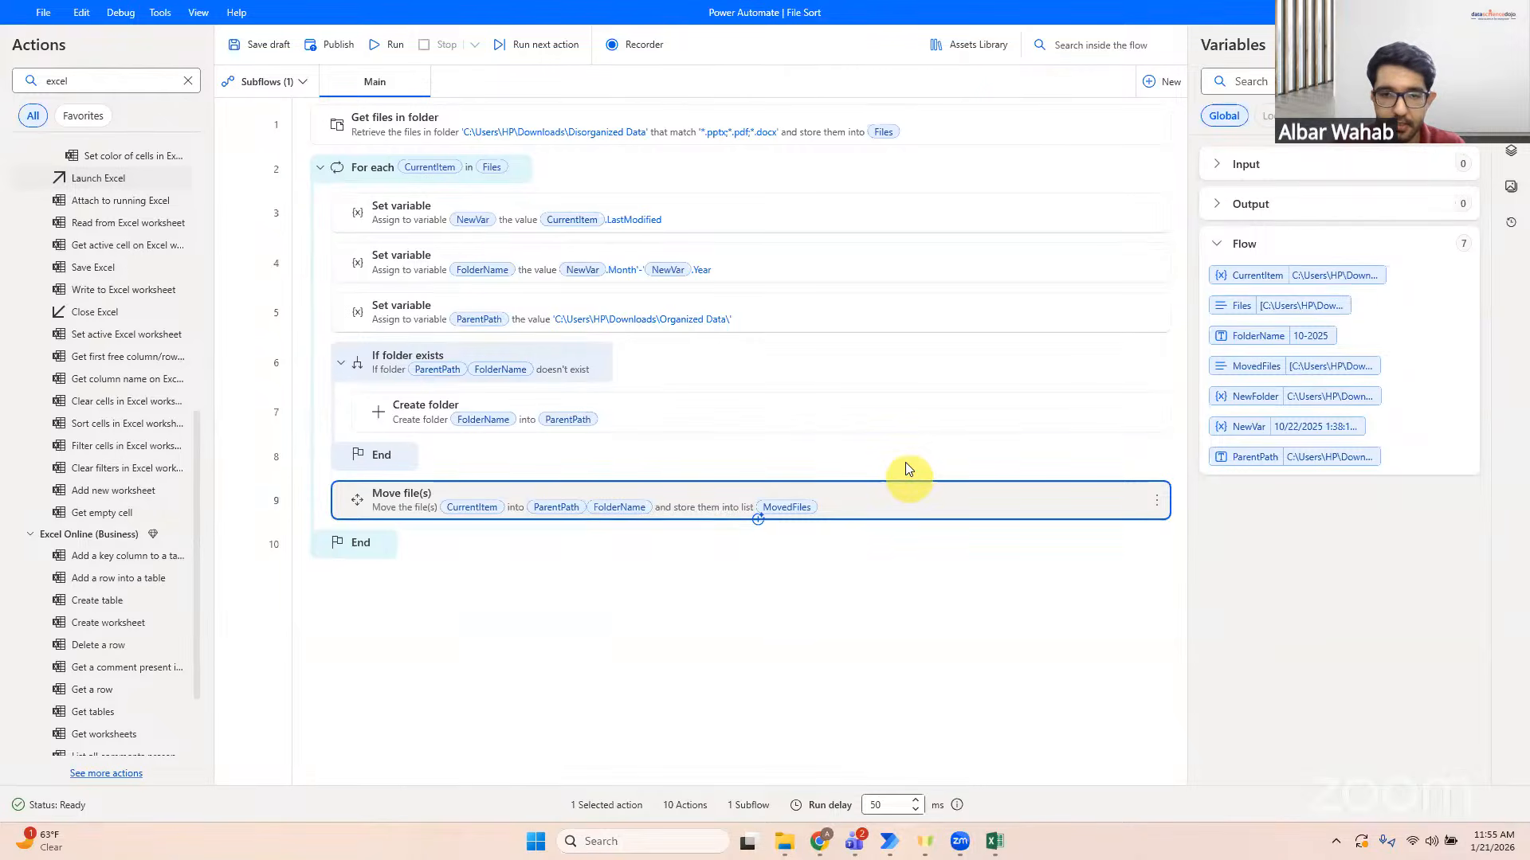
Step: Search the actions for "outlook" and look through the Outlook and Office 365 Outlook actions
{"action": "double_click", "coordinate": [128, 86]}
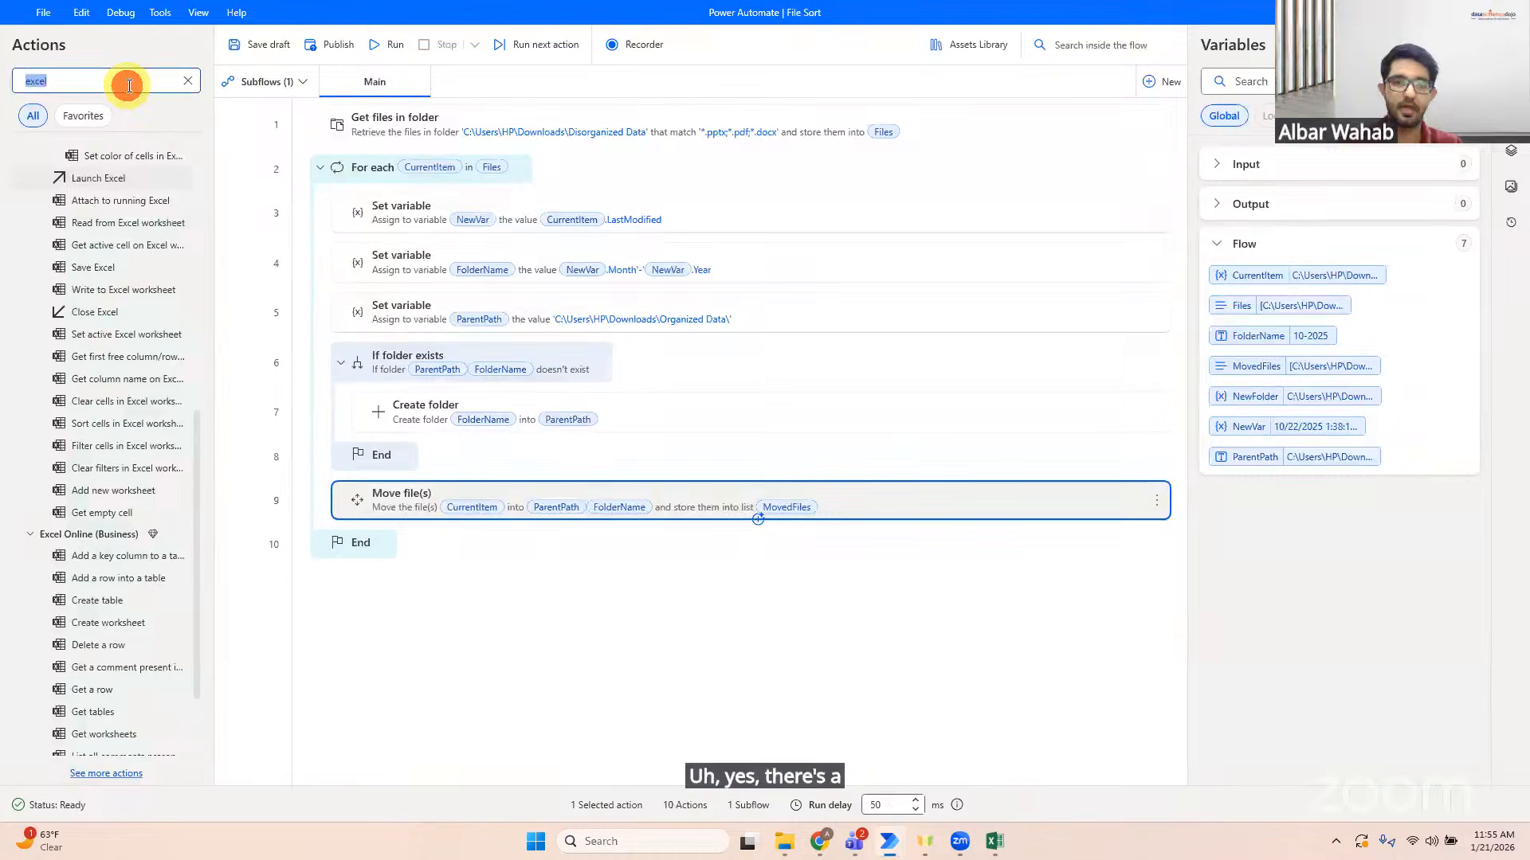
{"action": "type", "text": "outloo"}
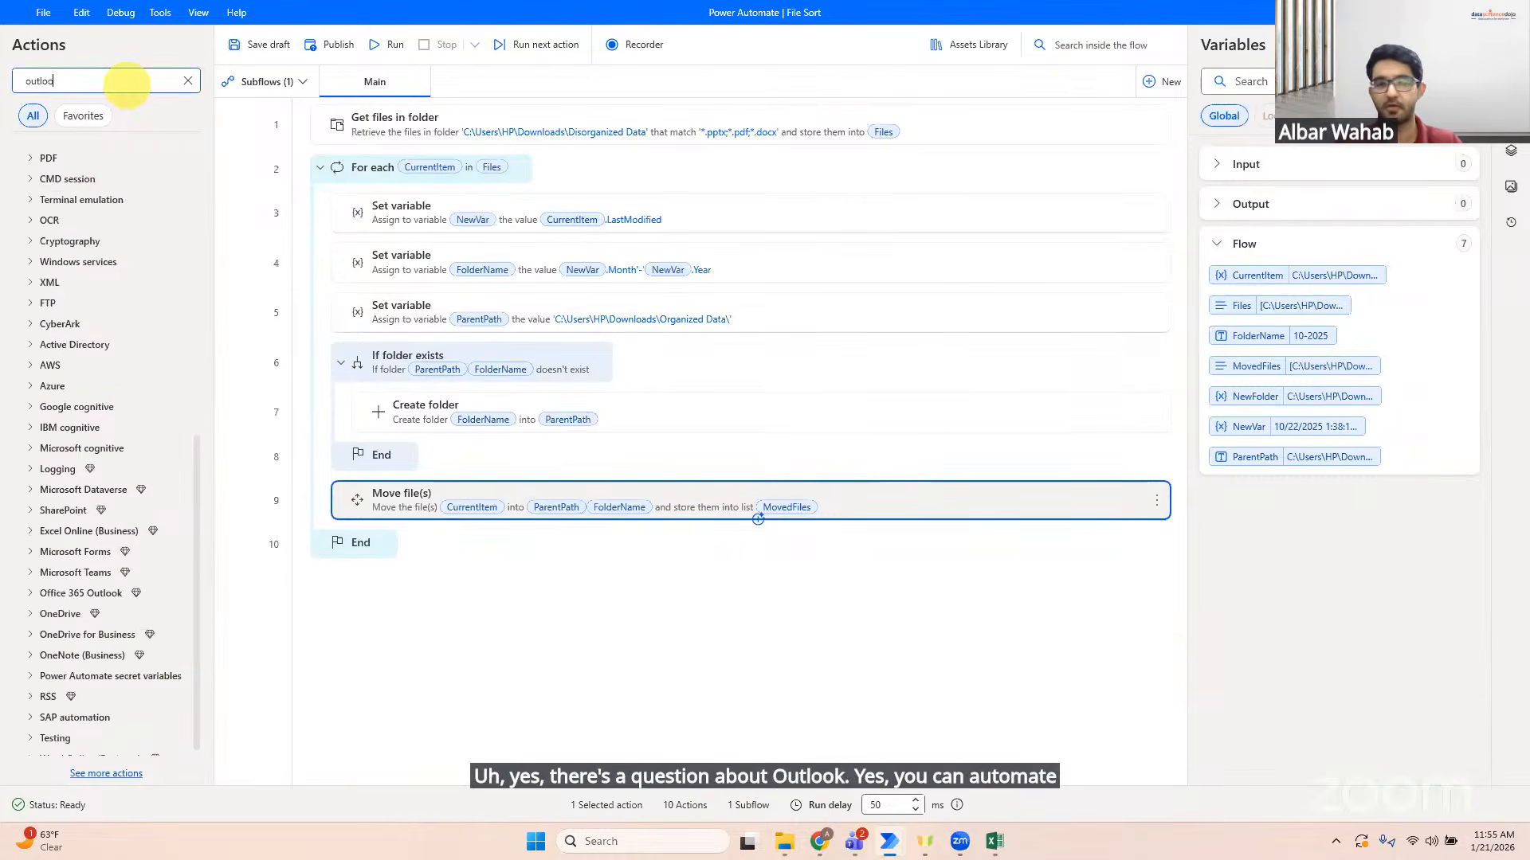
{"action": "type", "text": "k"}
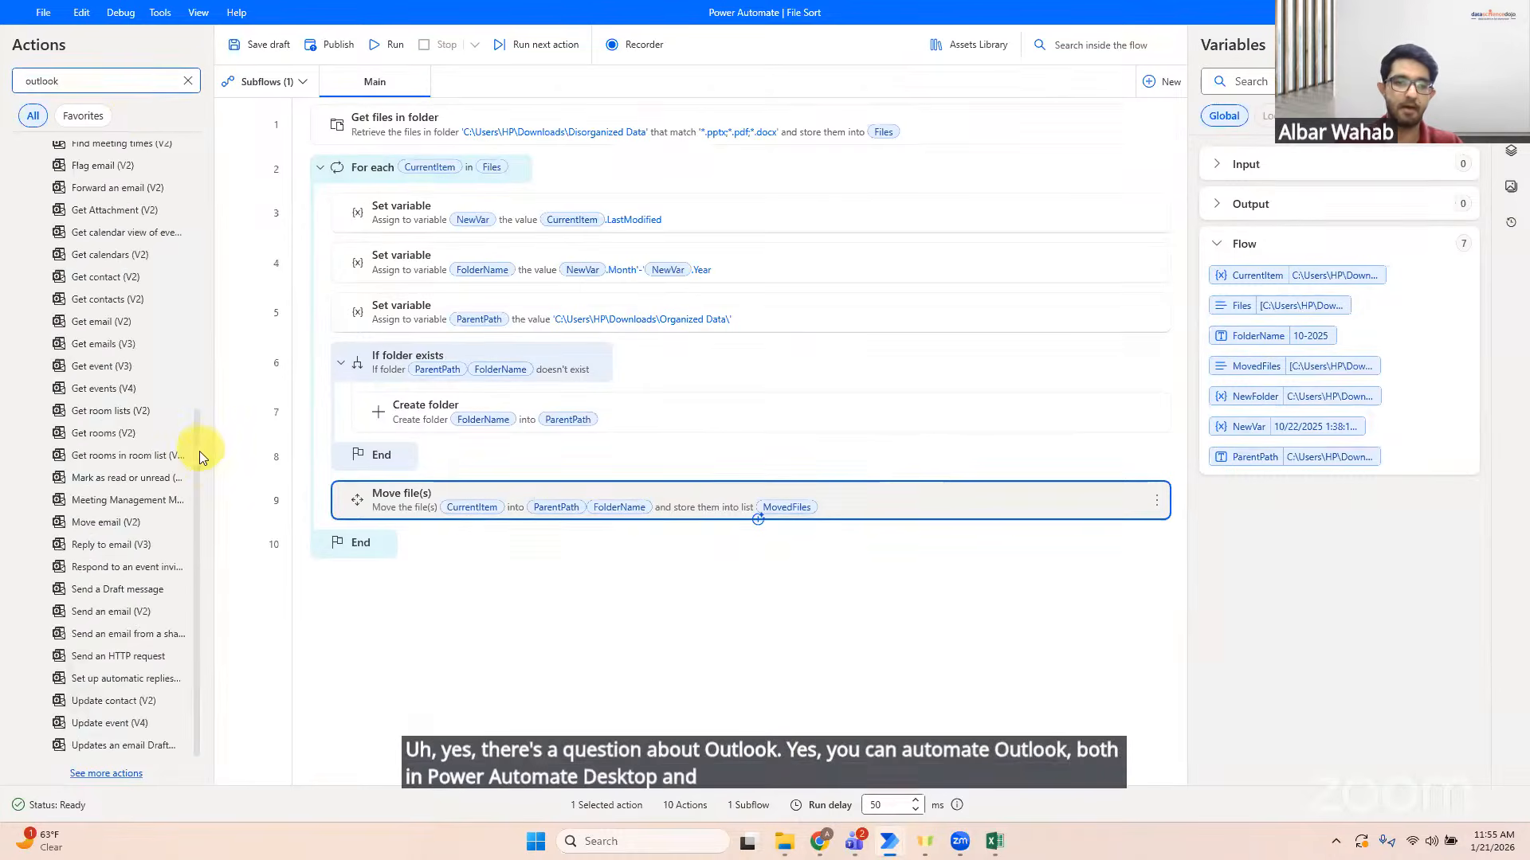
{"action": "left_click", "coordinate": [193, 451]}
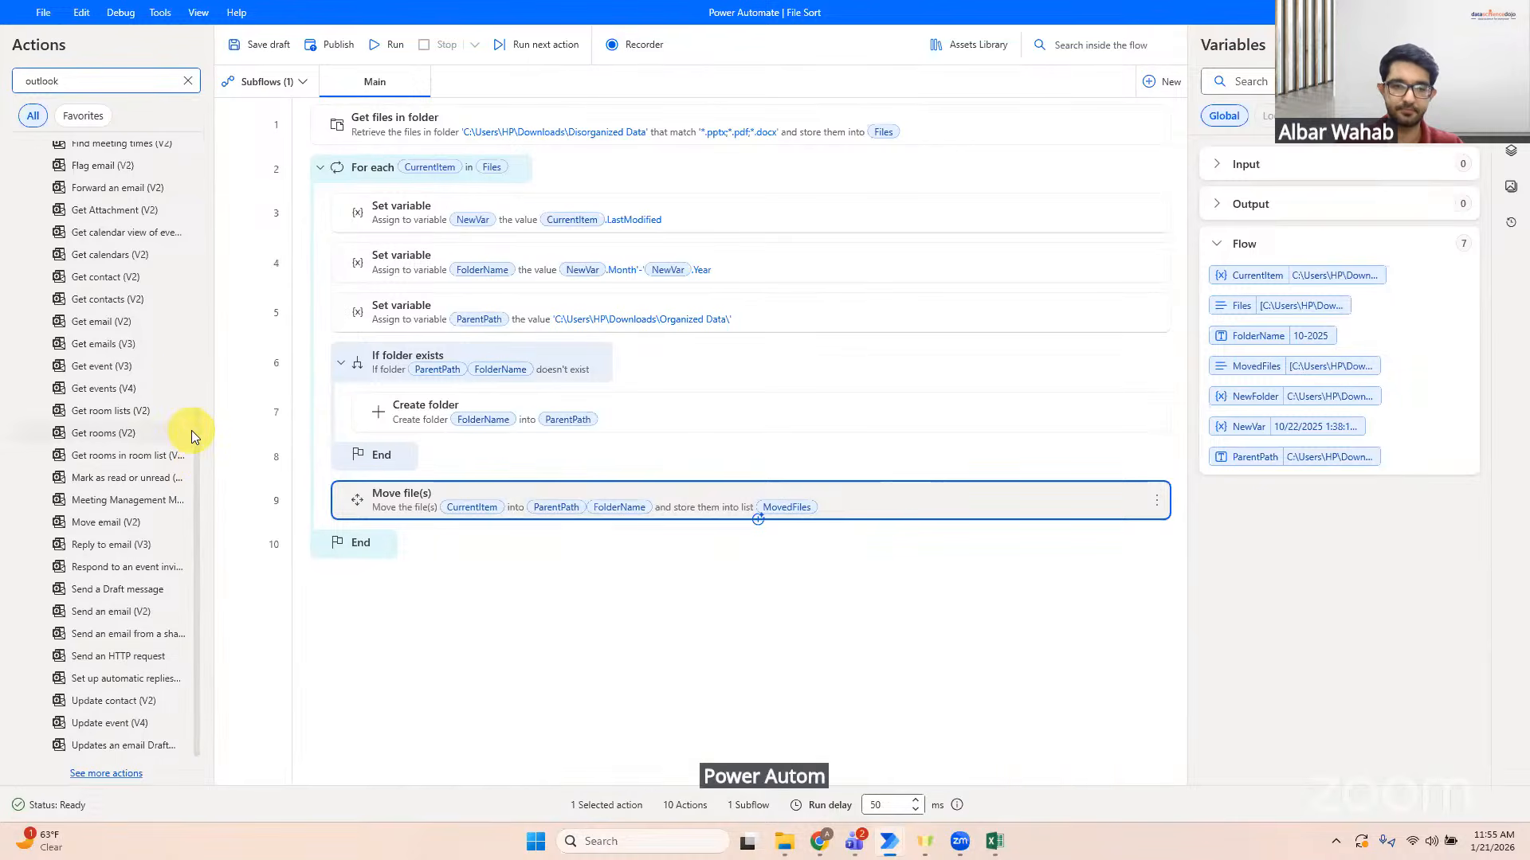
{"action": "left_click_drag", "start_coordinate": [194, 438], "coordinate": [195, 105]}
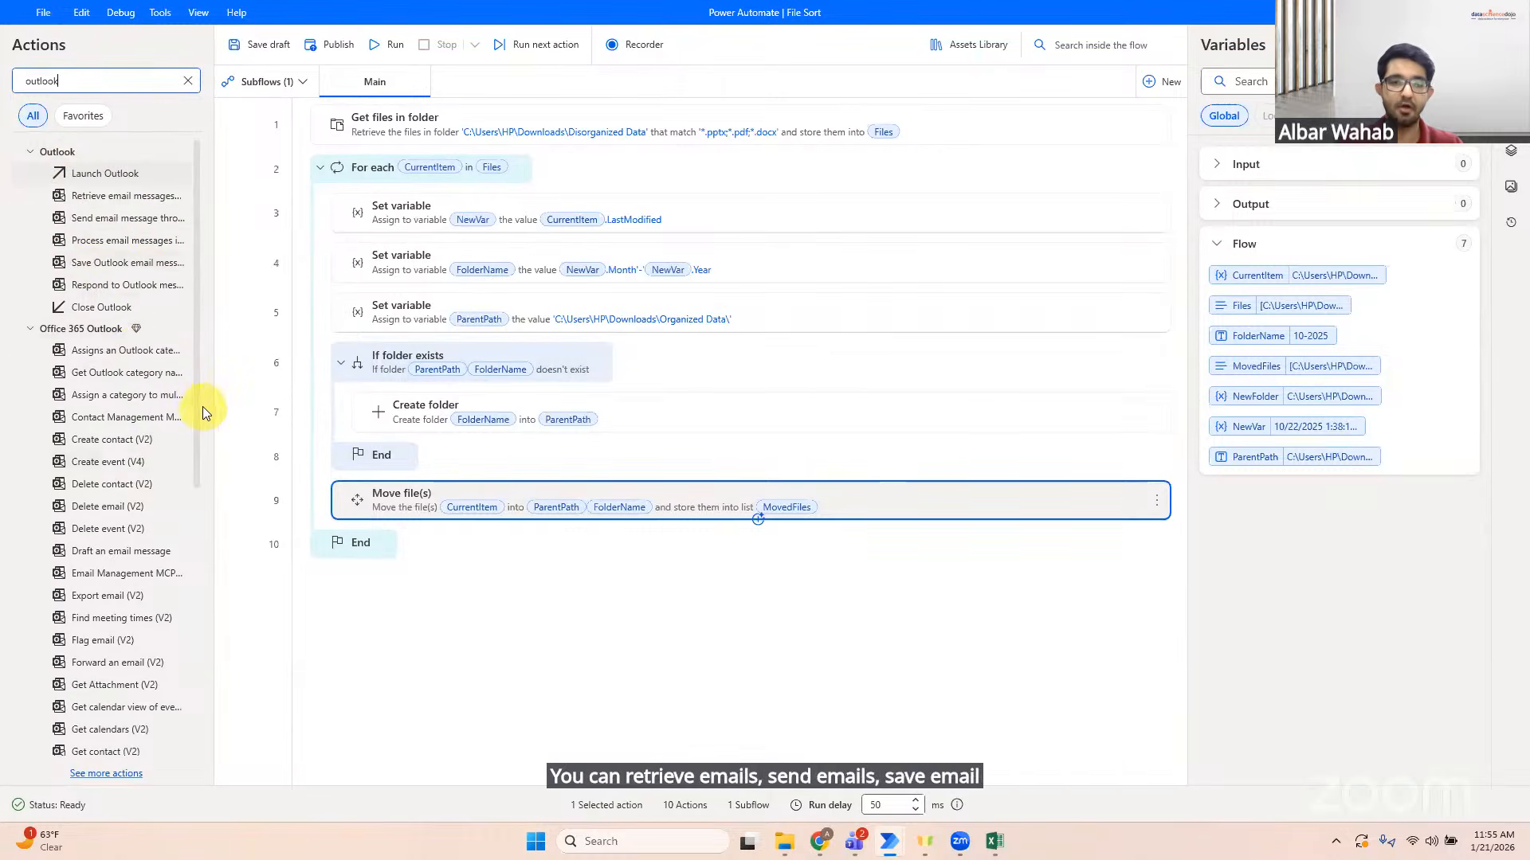
{"action": "left_click_drag", "start_coordinate": [196, 404], "coordinate": [195, 478]}
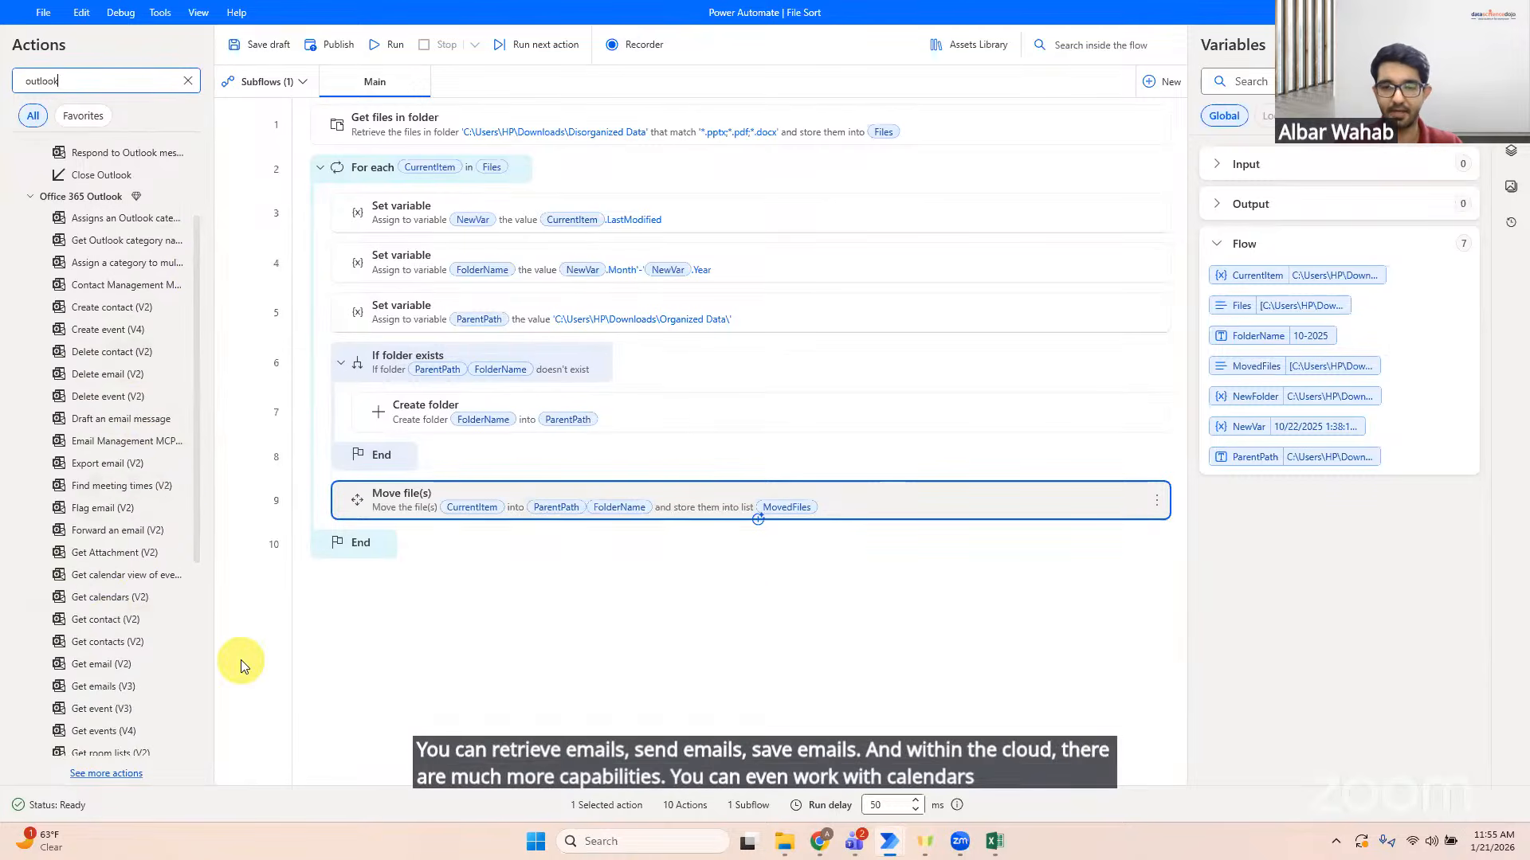
{"action": "left_click", "coordinate": [920, 461]}
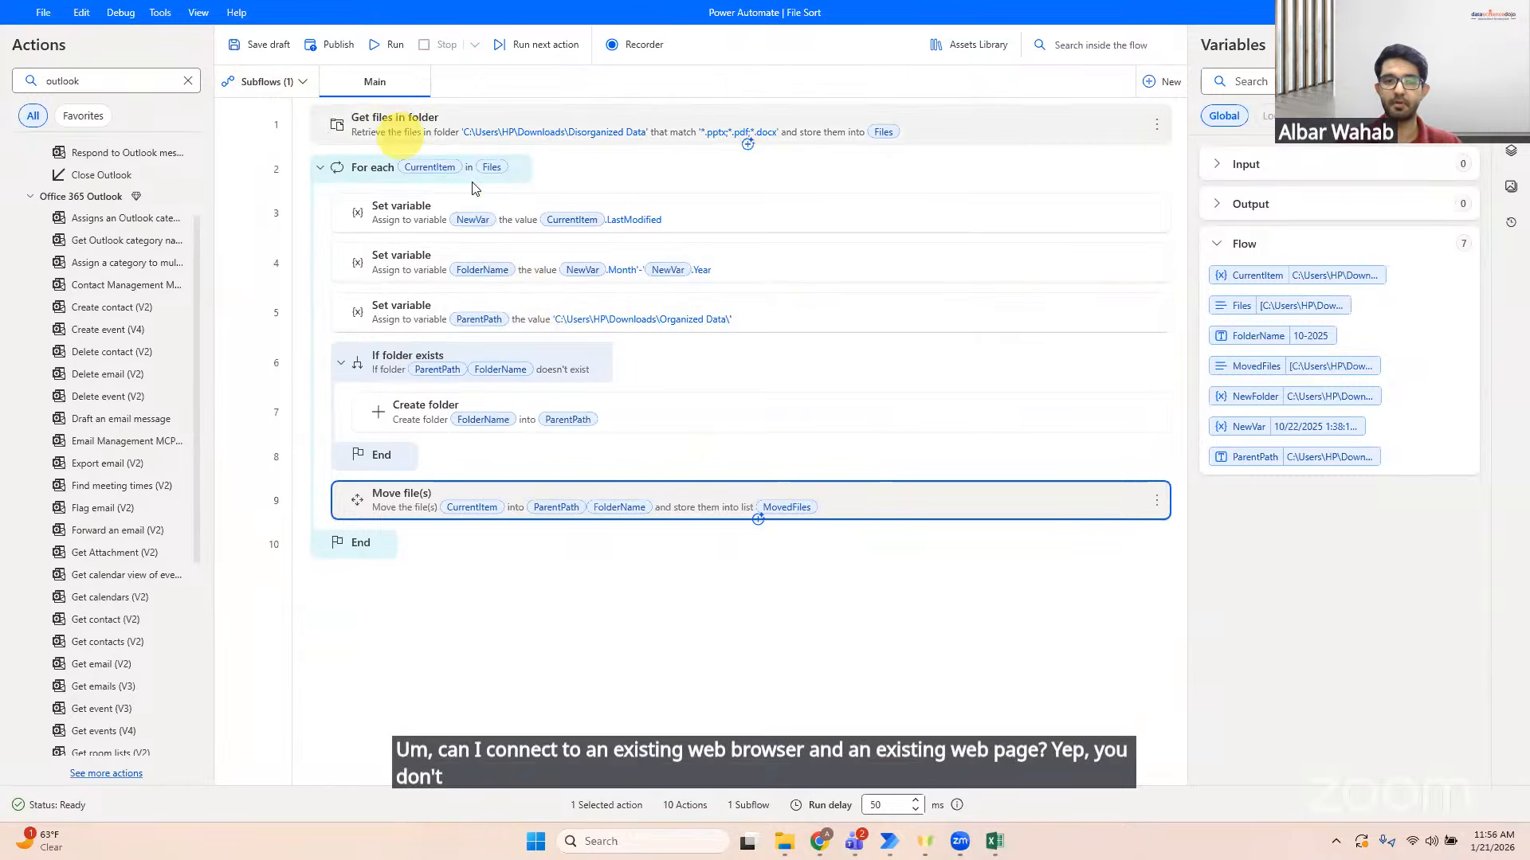
Step: Delete all actions from the File Sort flow's Main subflow, including the leftover End statement
{"action": "right_click", "coordinate": [374, 542]}
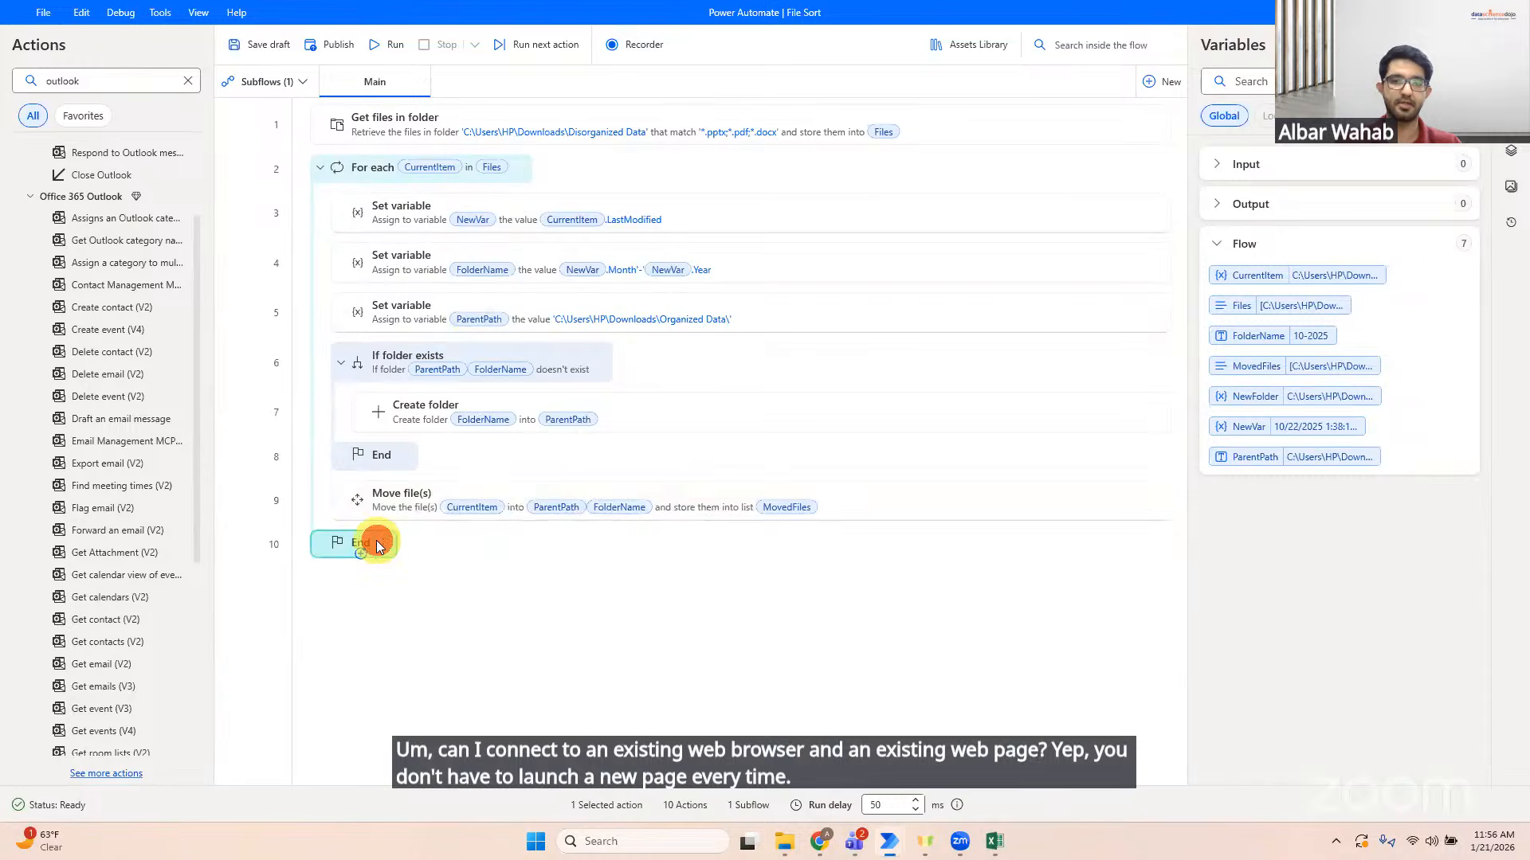
{"action": "left_click", "coordinate": [376, 125], "text": "shift"}
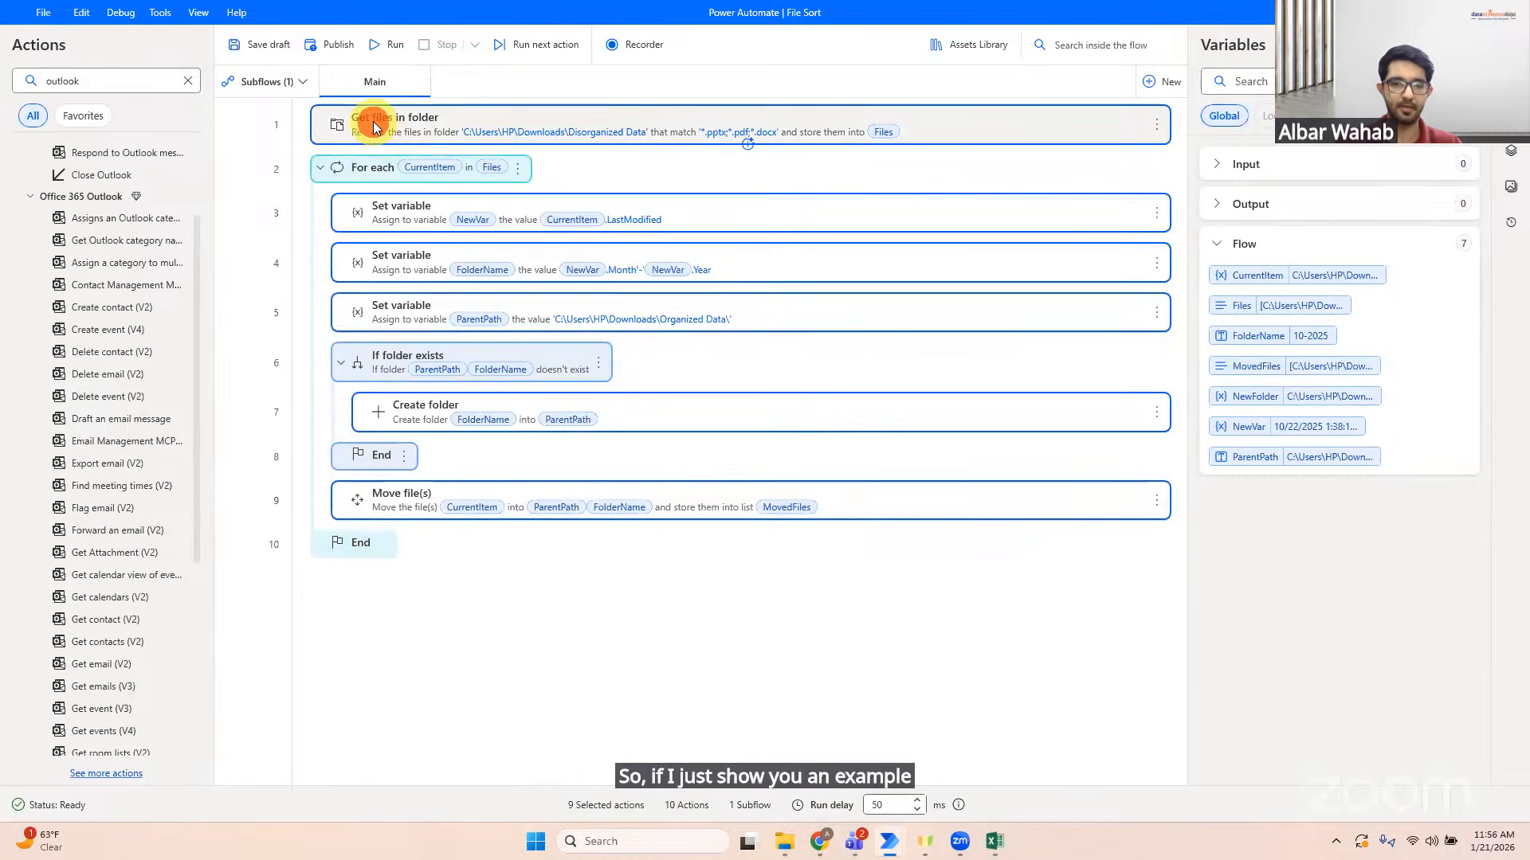
{"action": "right_click", "coordinate": [375, 126]}
{"action": "left_click", "coordinate": [442, 432]}
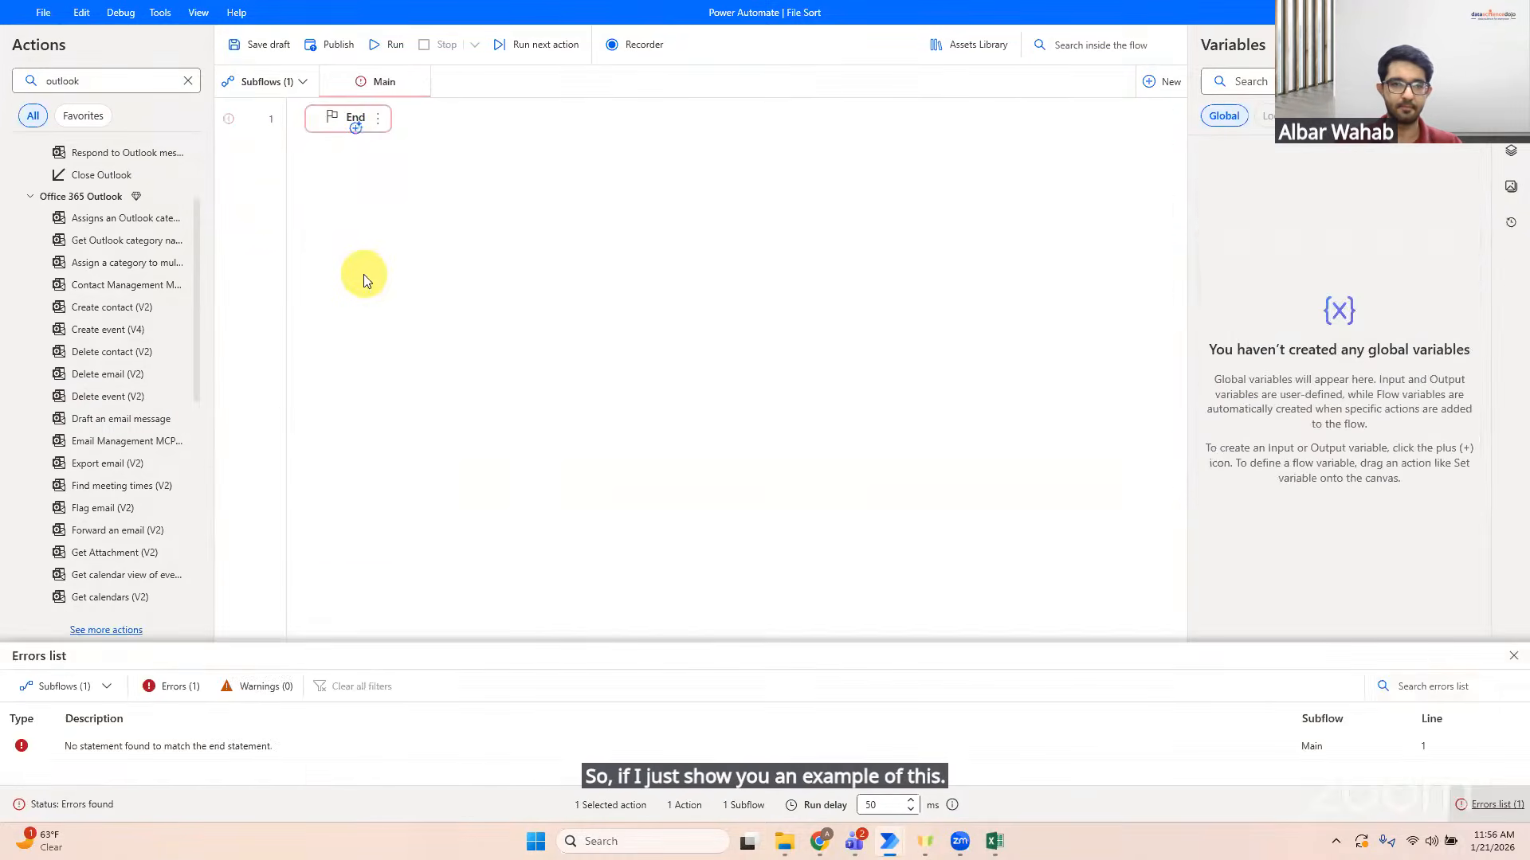
{"action": "right_click", "coordinate": [332, 113]}
{"action": "left_click", "coordinate": [403, 423]}
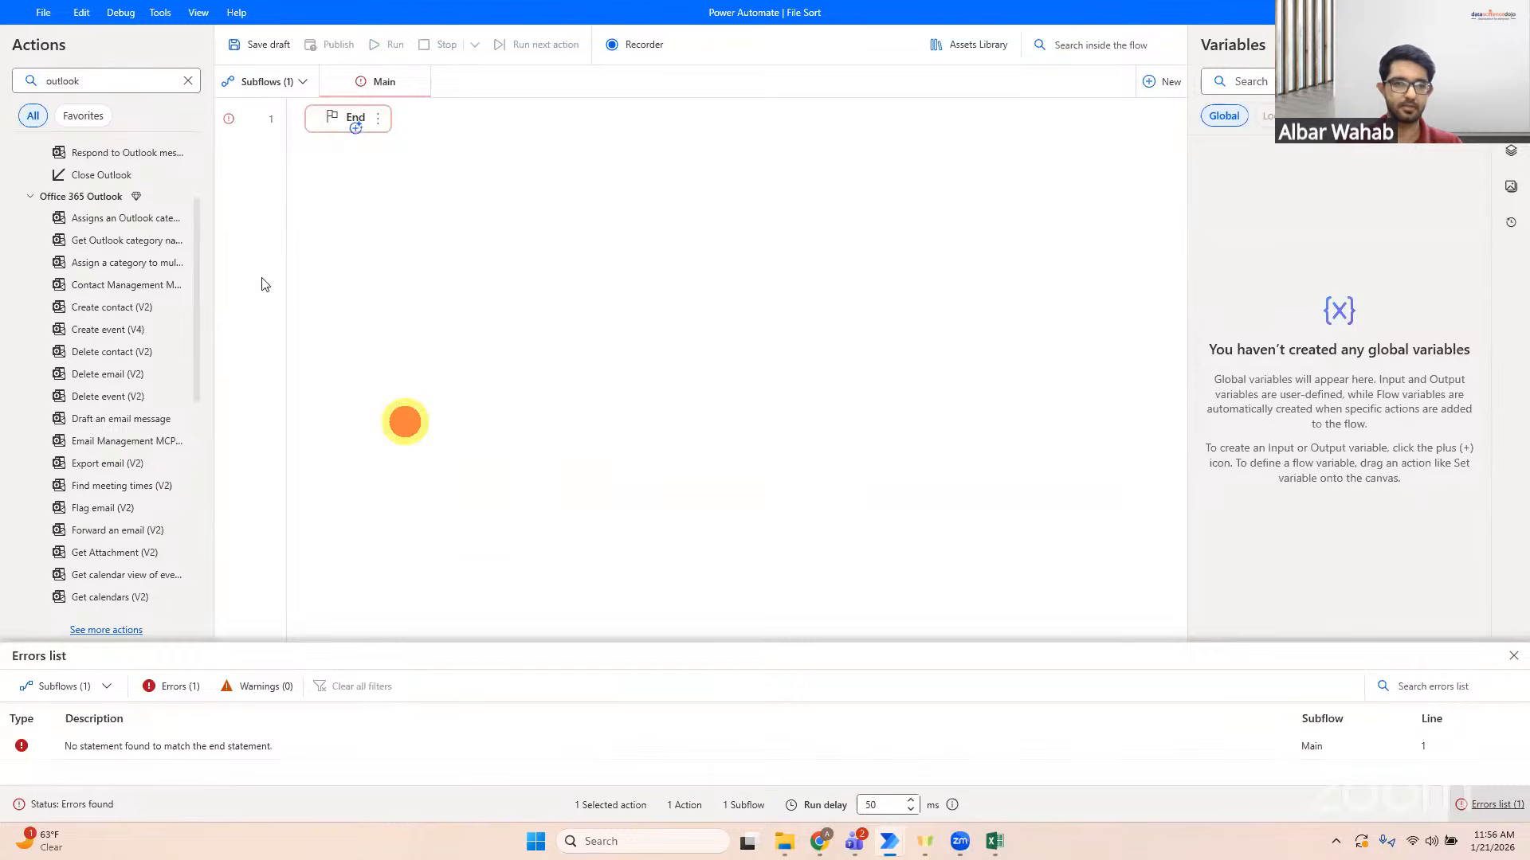
Step: Search the actions for "chrome", add Launch new Chrome to the flow and set its launch mode to Attach to running instance
{"action": "double_click", "coordinate": [105, 71]}
{"action": "type", "text": "chrome"}
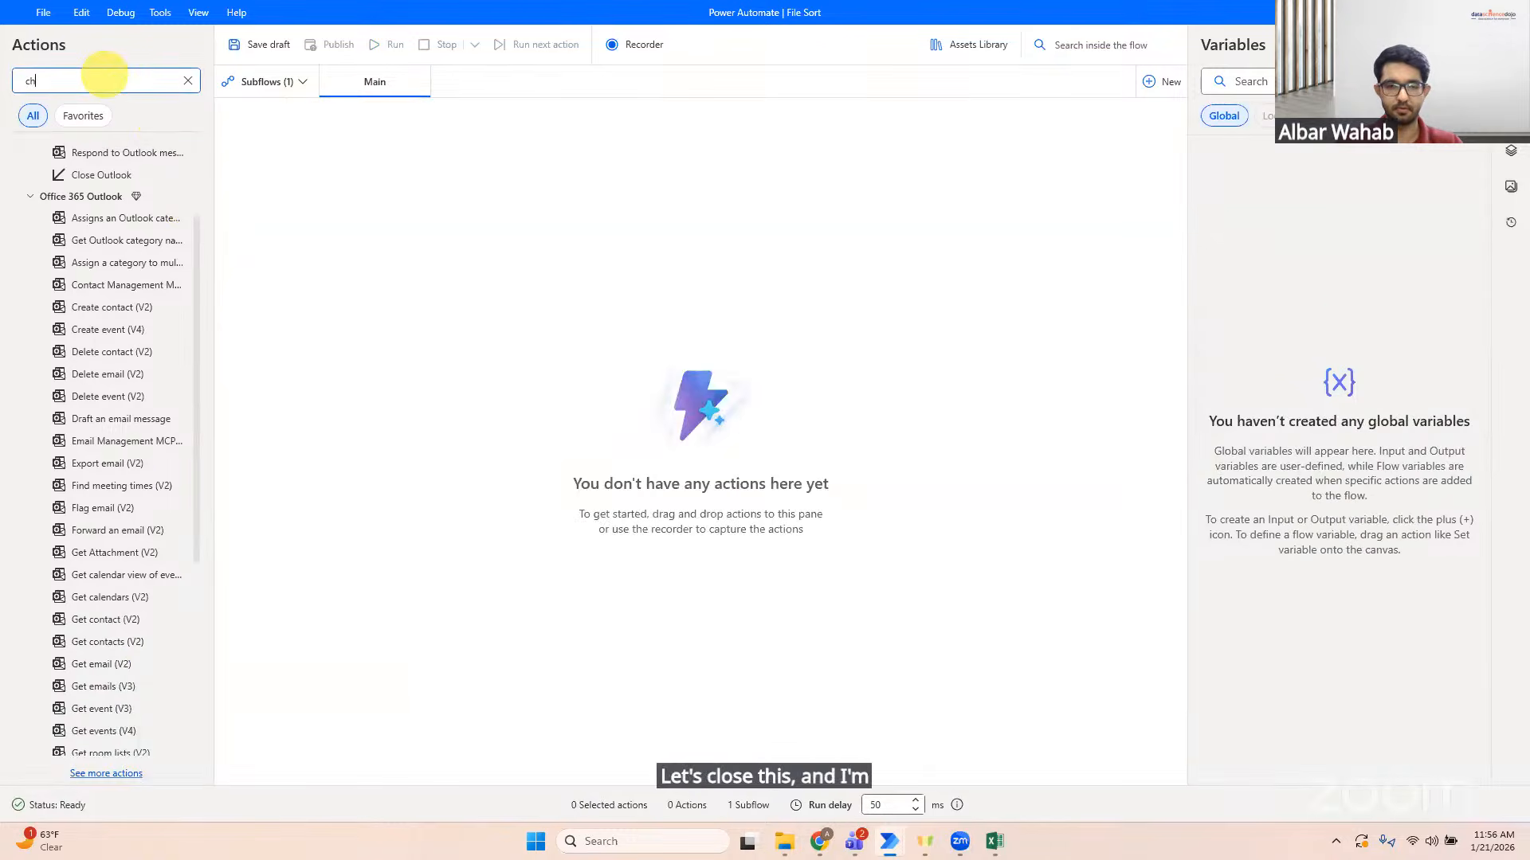
{"action": "left_click", "coordinate": [186, 83]}
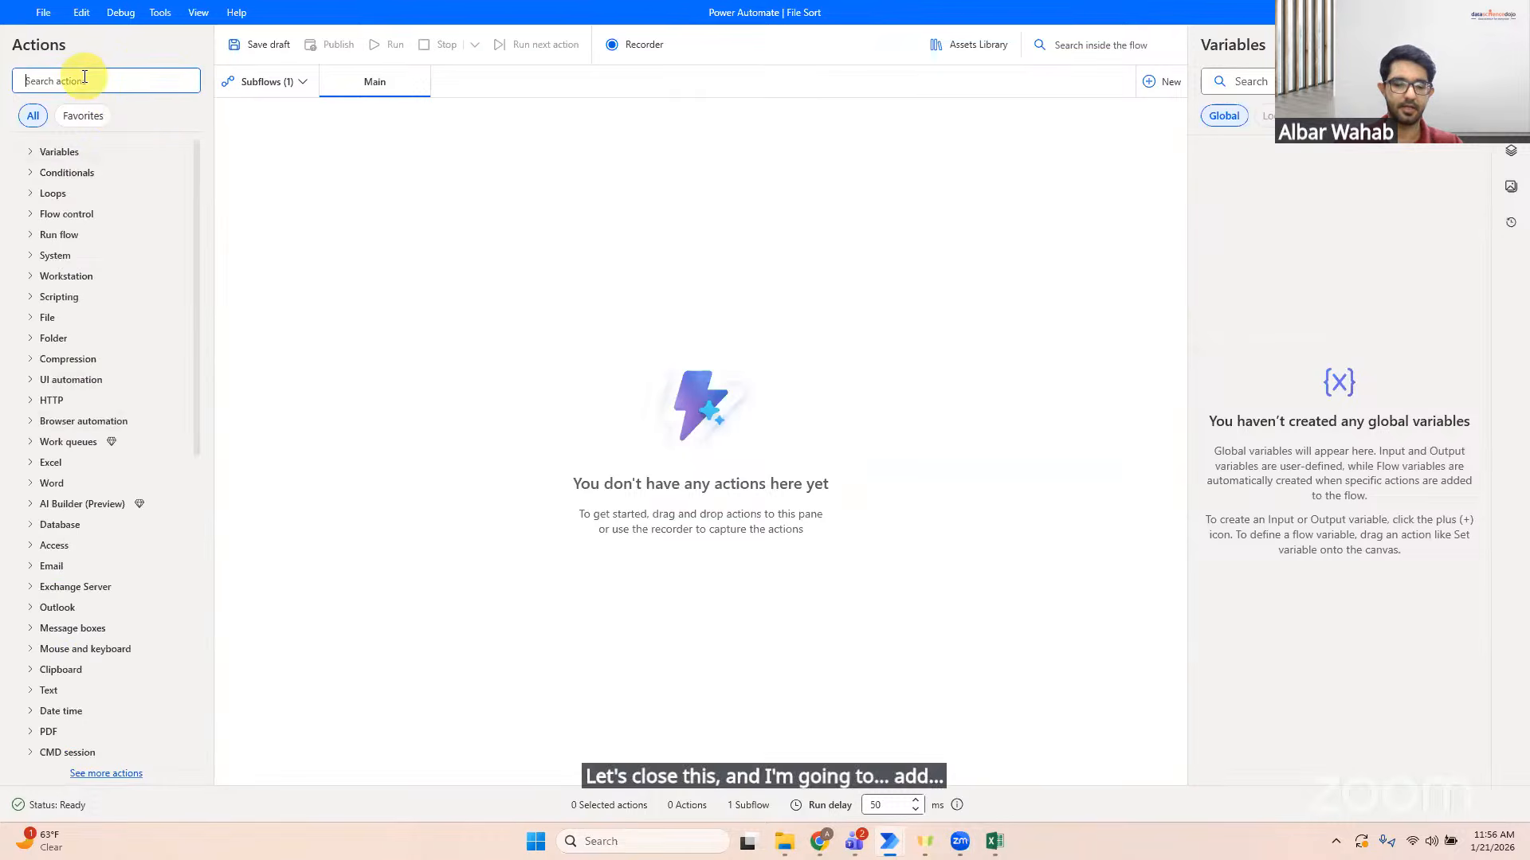
{"action": "type", "text": "chrome"}
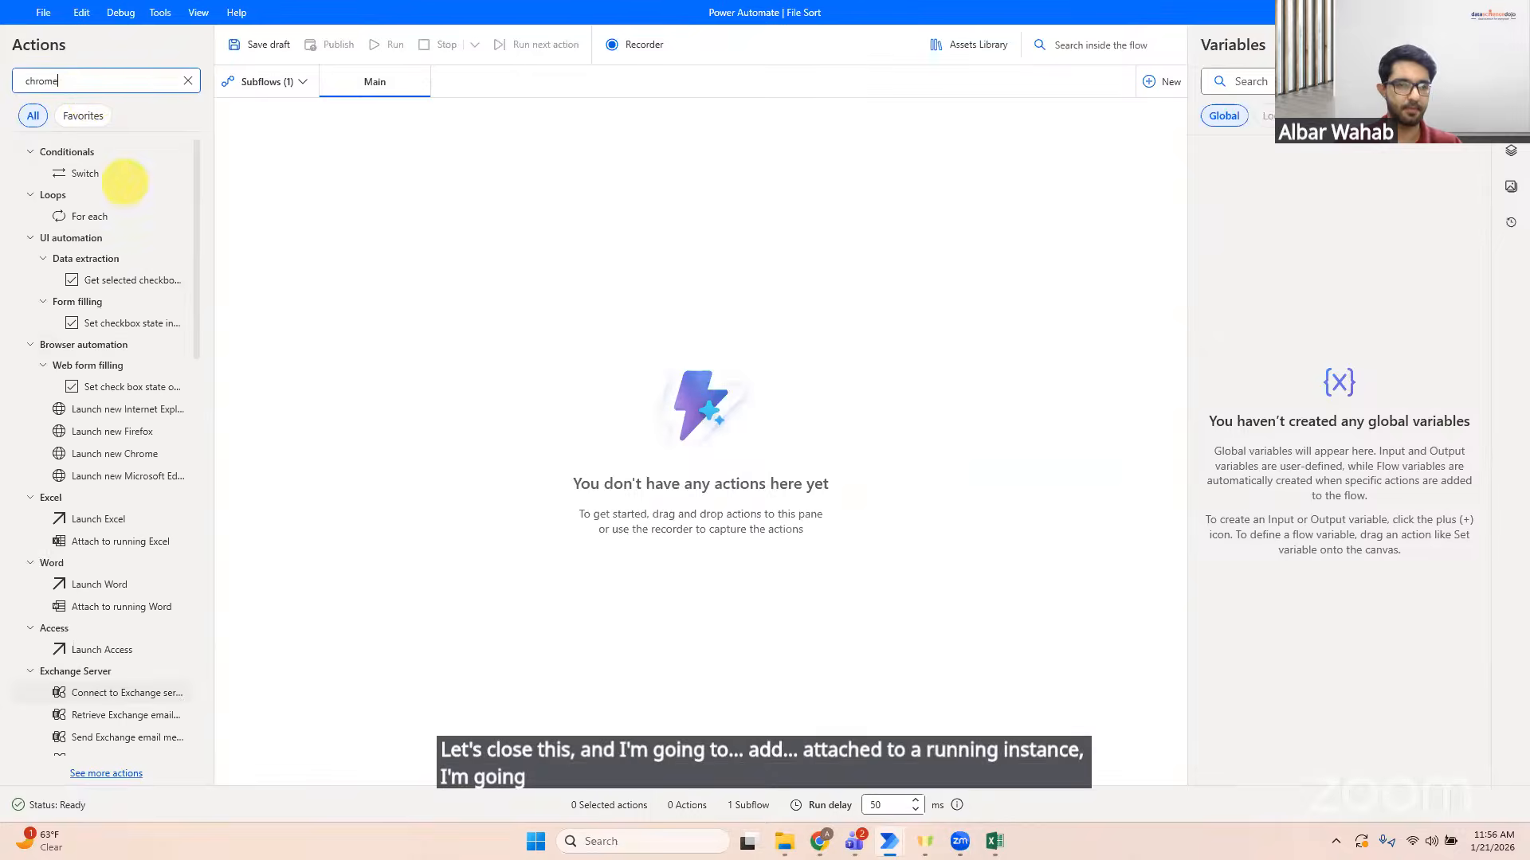
{"action": "left_click_drag", "start_coordinate": [96, 174], "coordinate": [527, 204]}
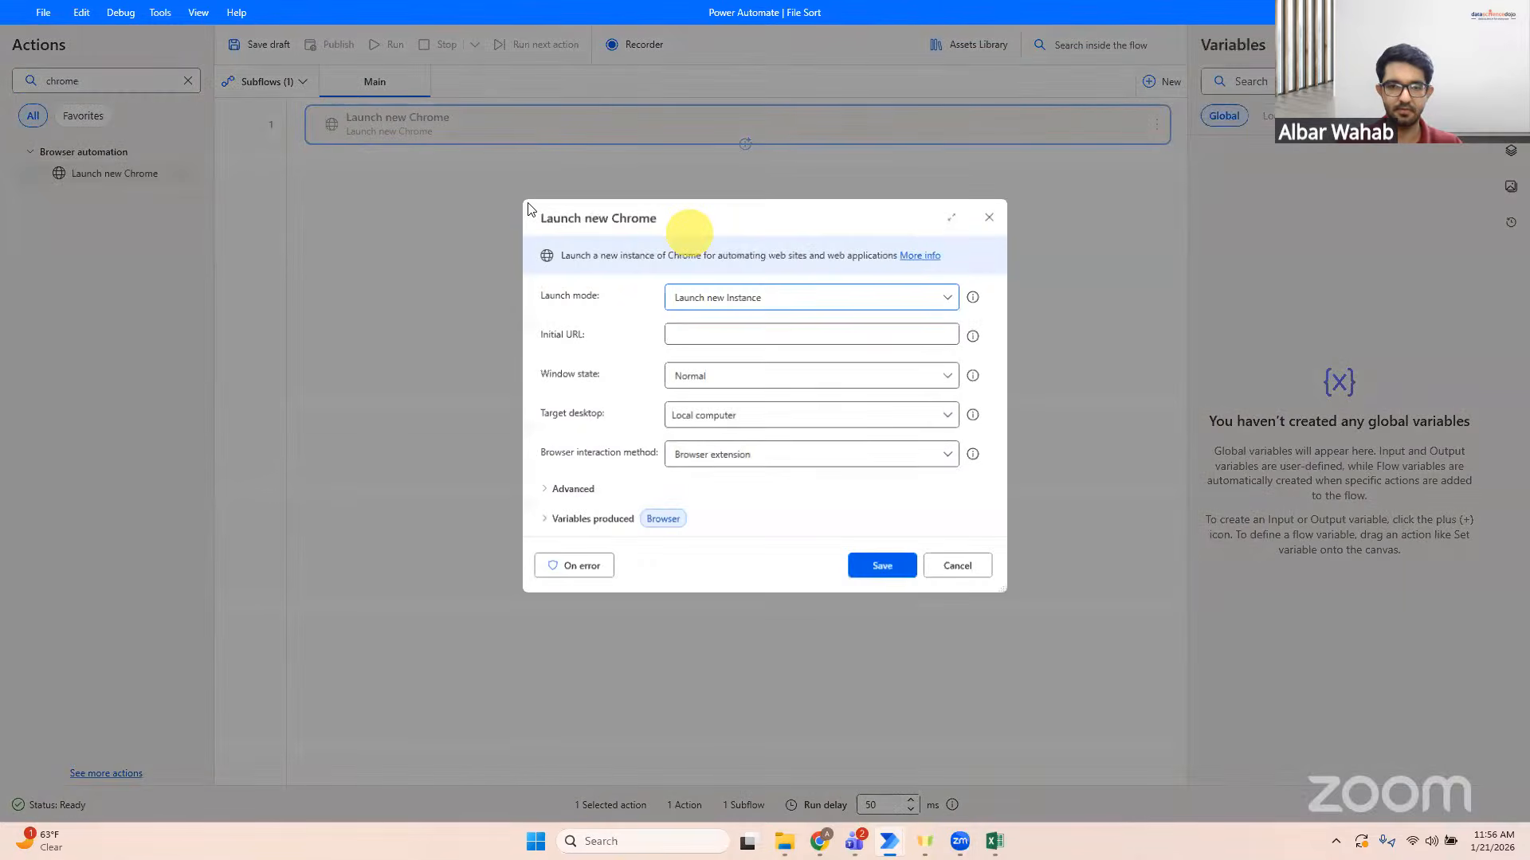
{"action": "left_click", "coordinate": [707, 301]}
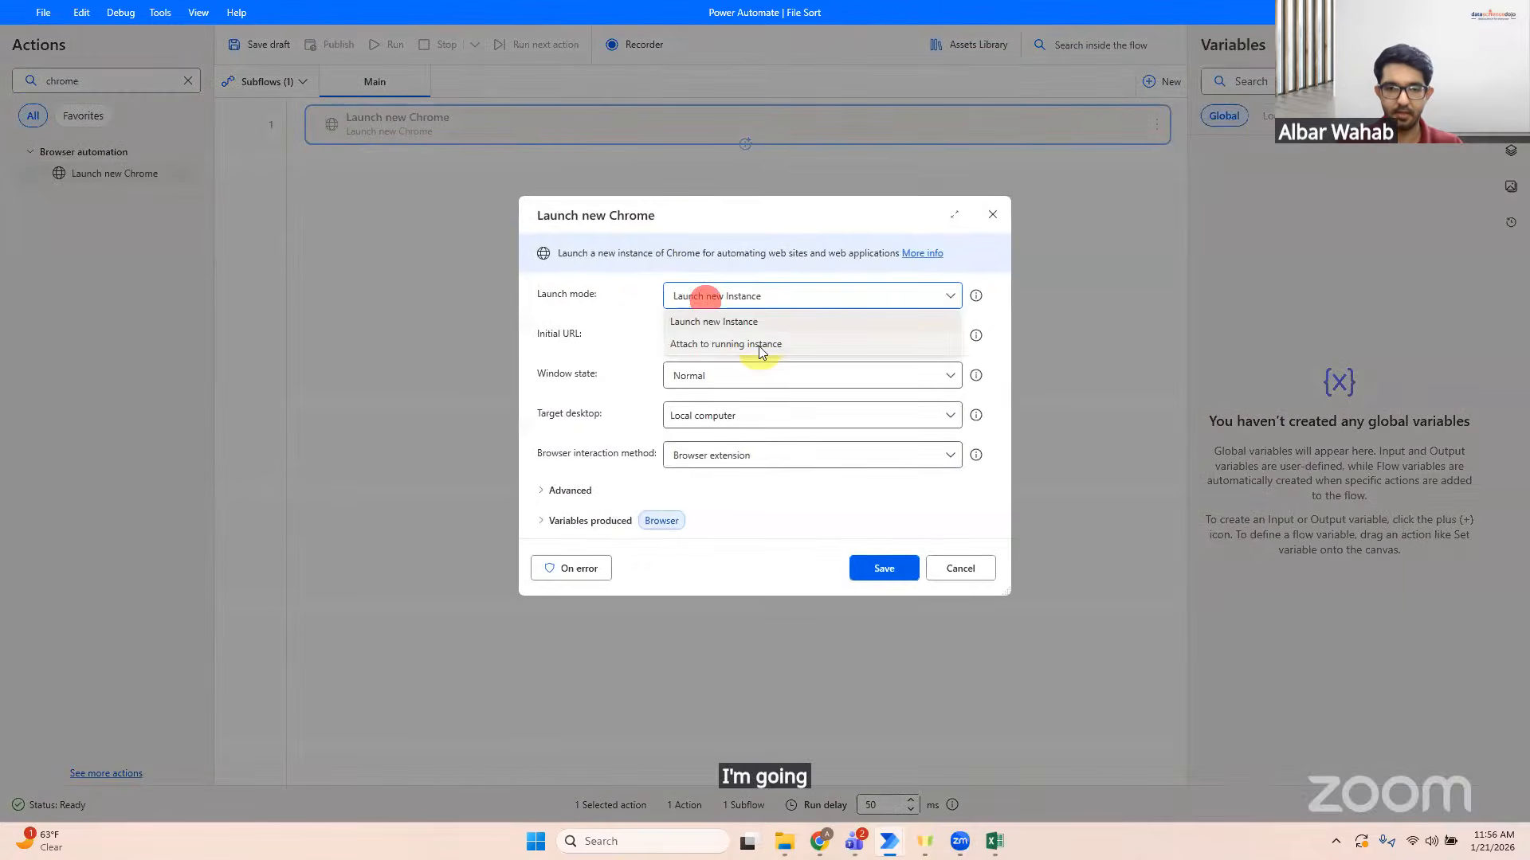
{"action": "left_click", "coordinate": [718, 344]}
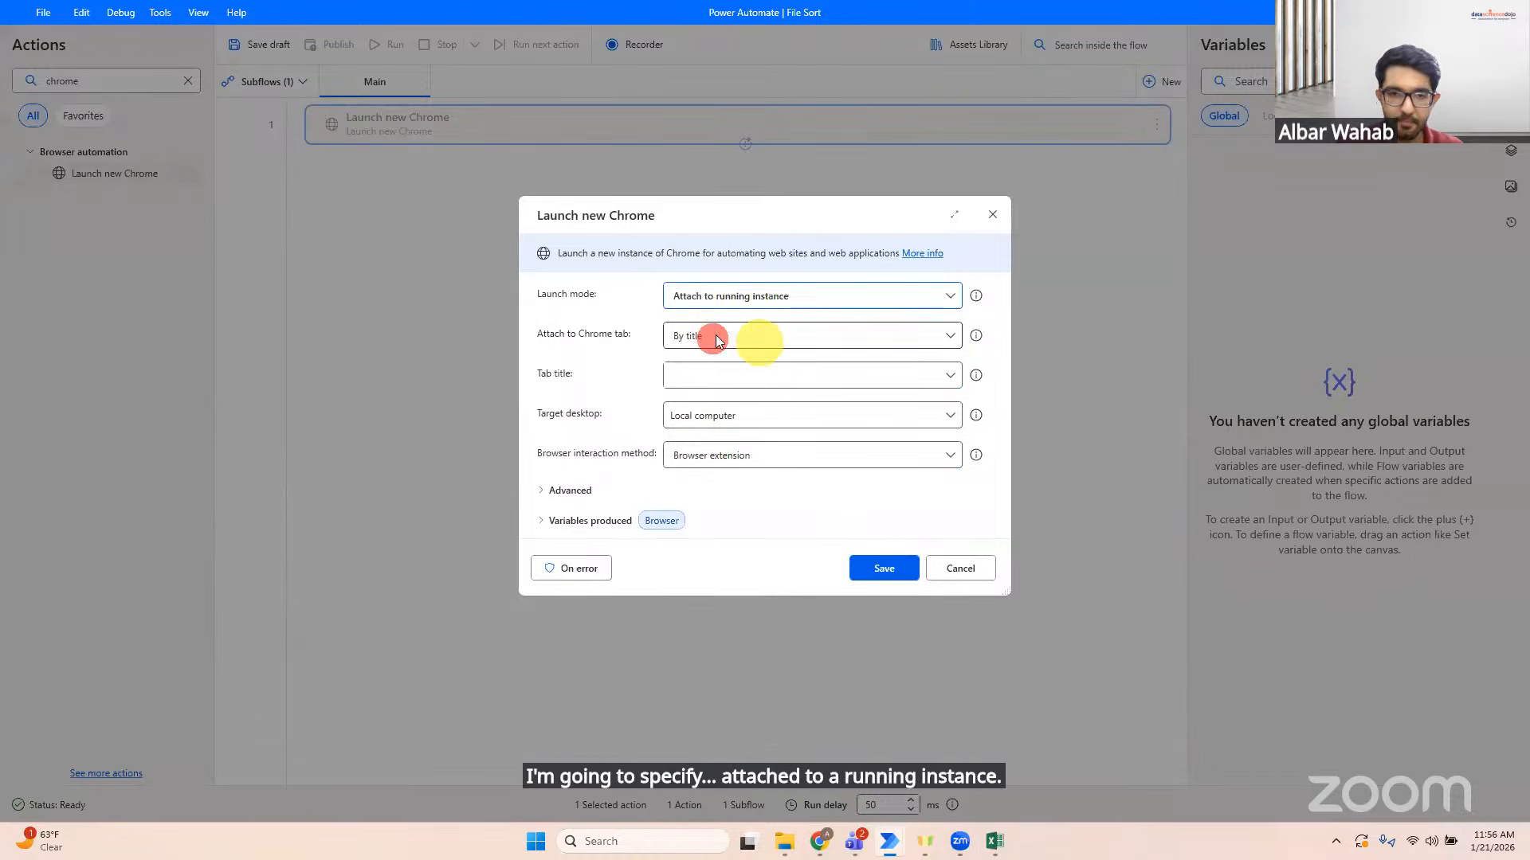
Step: Check the Data Science Blog tab title in Chrome, return to Power Automate and discard the Launch new Chrome action
{"action": "mouse_move", "coordinate": [819, 839]}
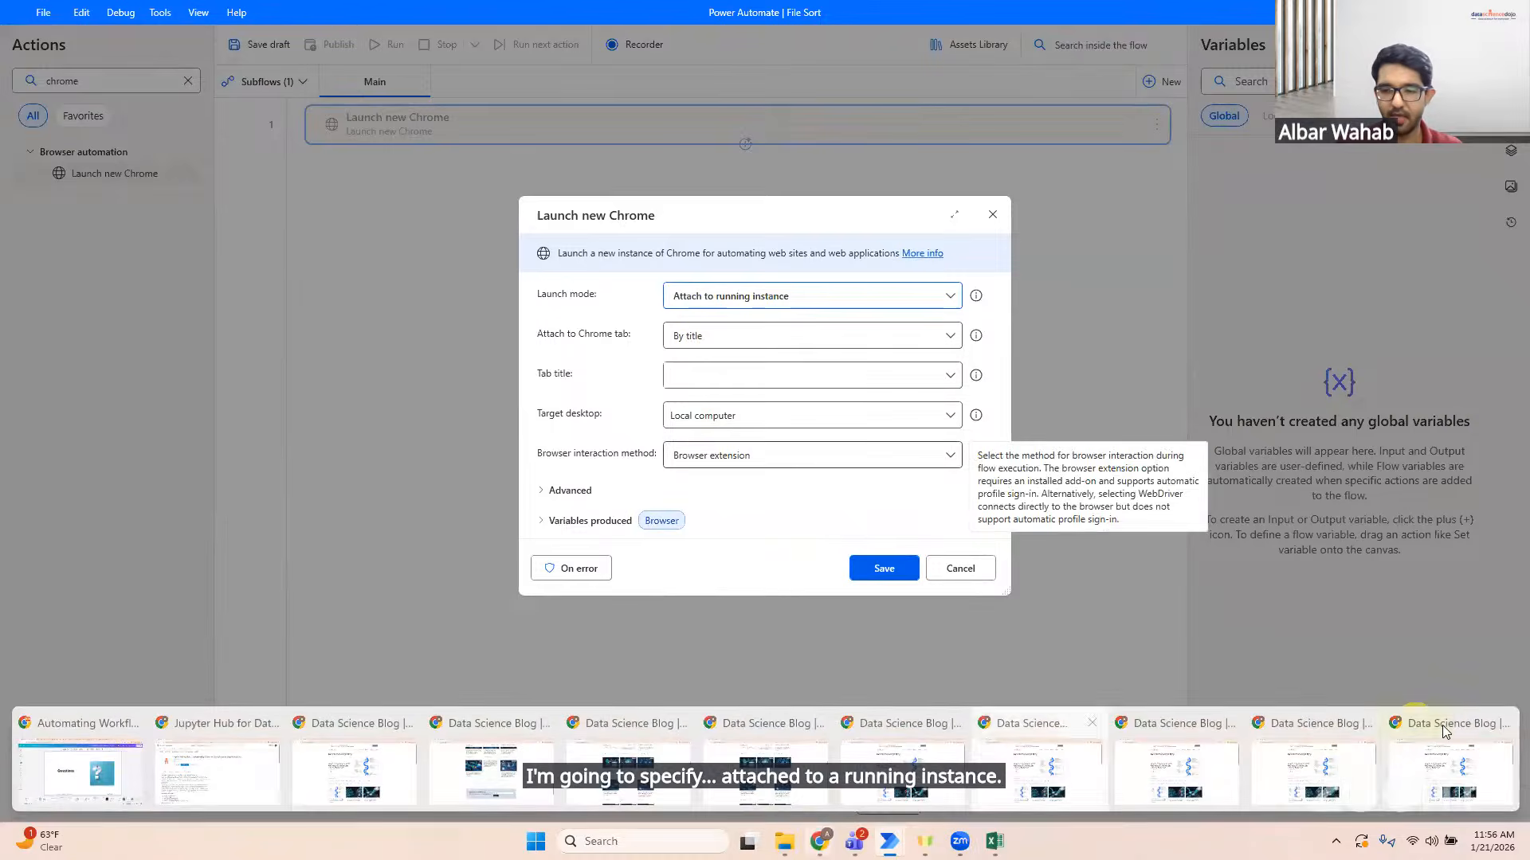
{"action": "left_click", "coordinate": [1444, 732]}
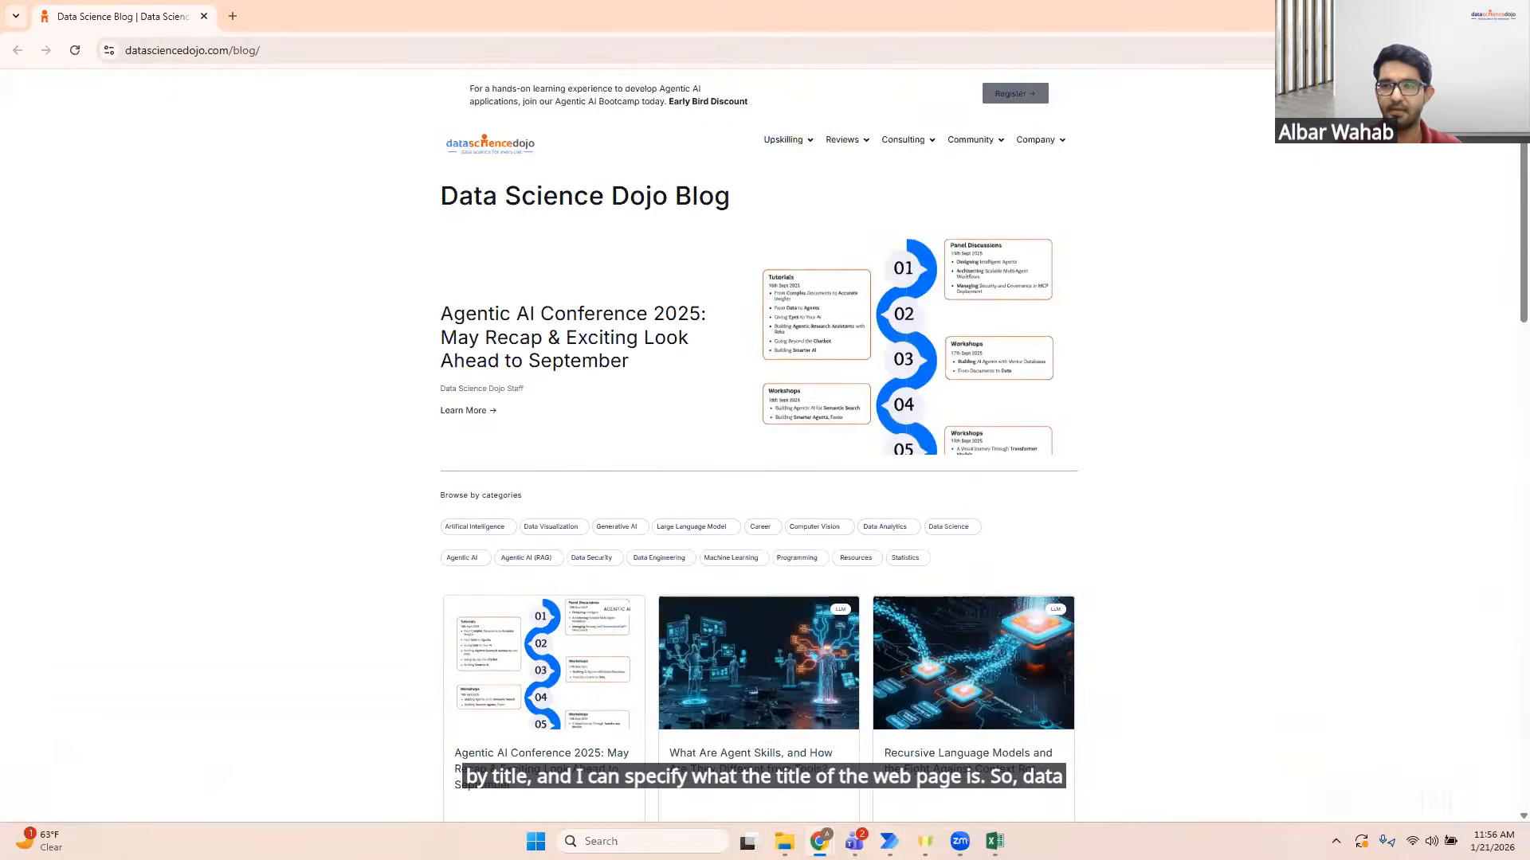
{"action": "left_click", "coordinate": [1436, 15]}
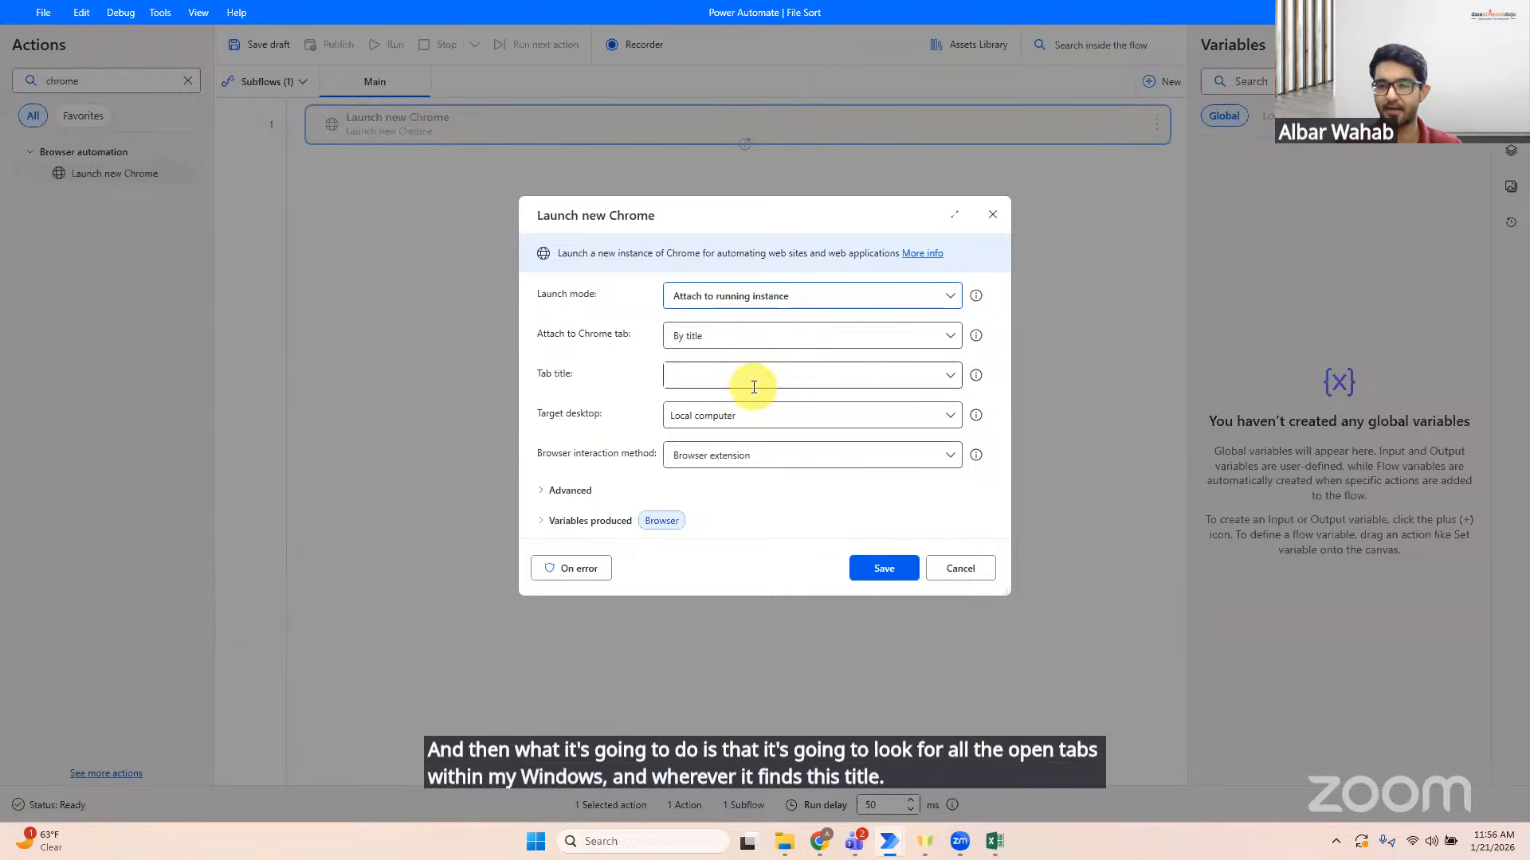
{"action": "left_click", "coordinate": [998, 223]}
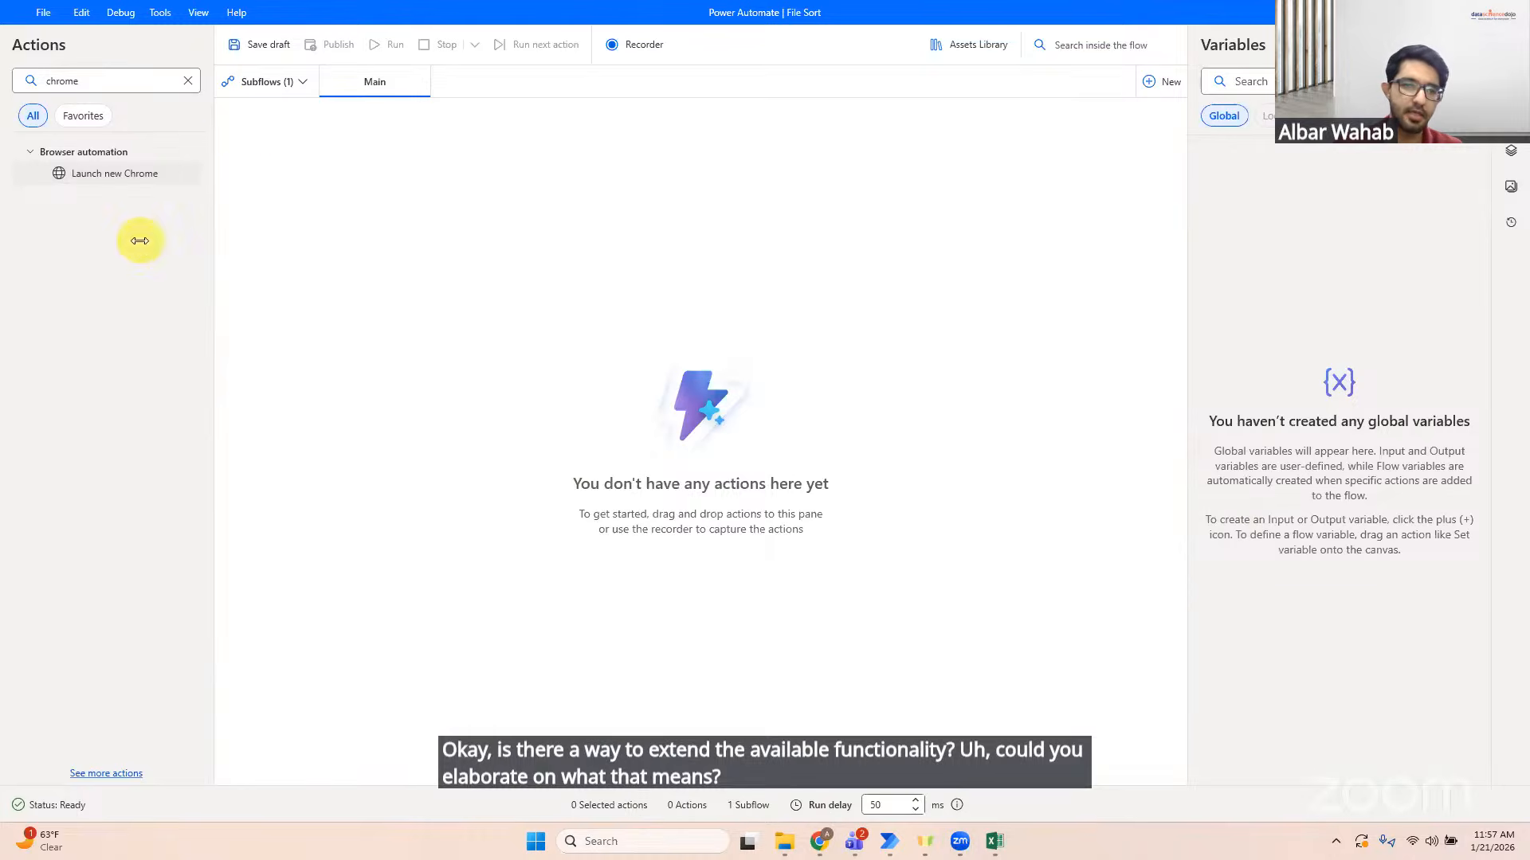
Step: Clear the action search and browse the action groups, search for a "notepad" action, and clear that search
{"action": "left_click", "coordinate": [194, 83]}
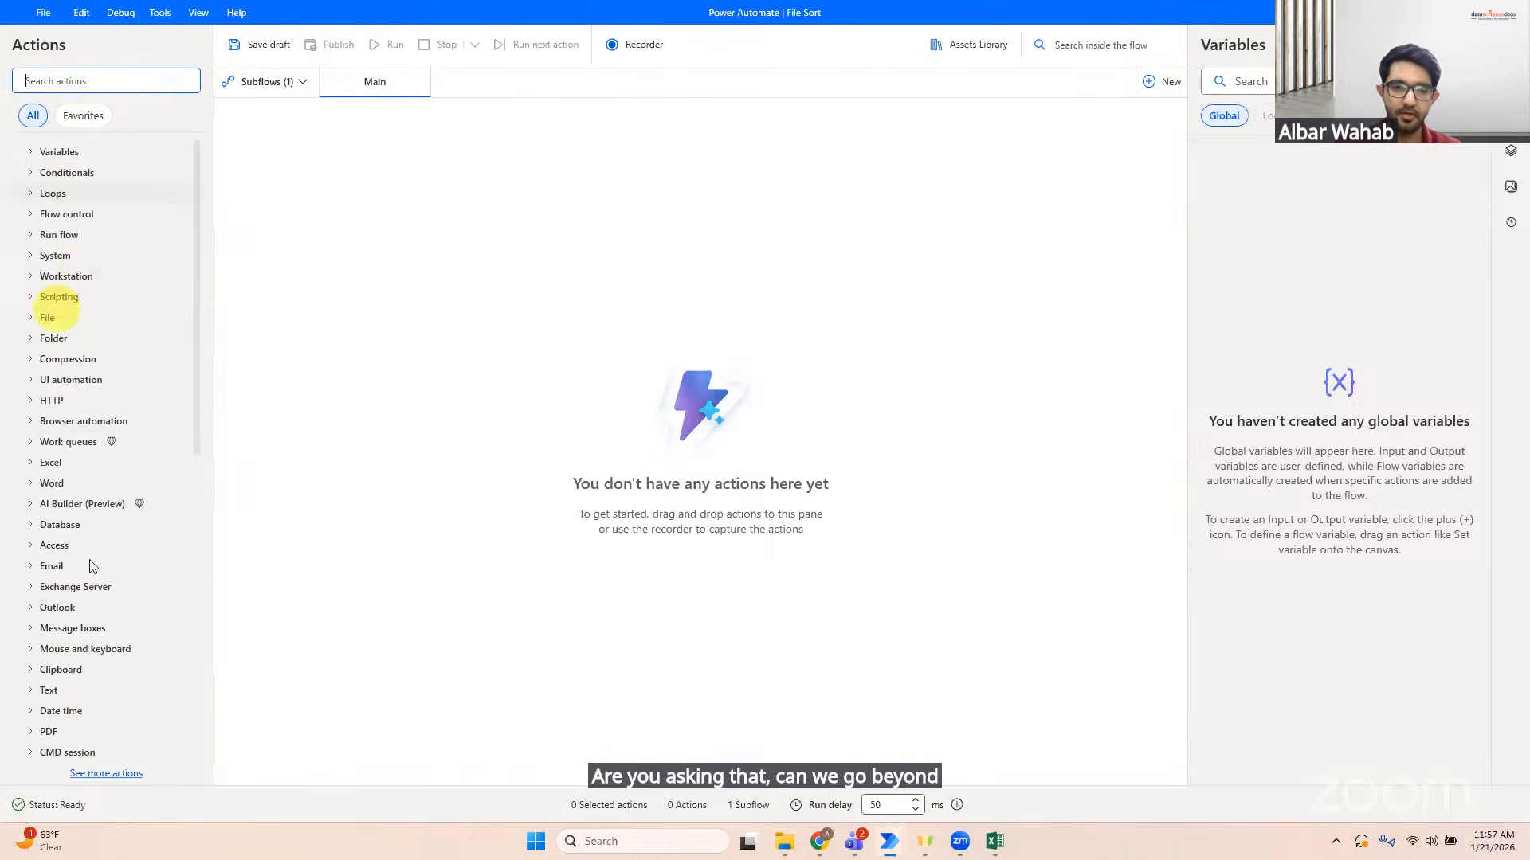
{"action": "left_click_drag", "start_coordinate": [193, 410], "coordinate": [173, 360]}
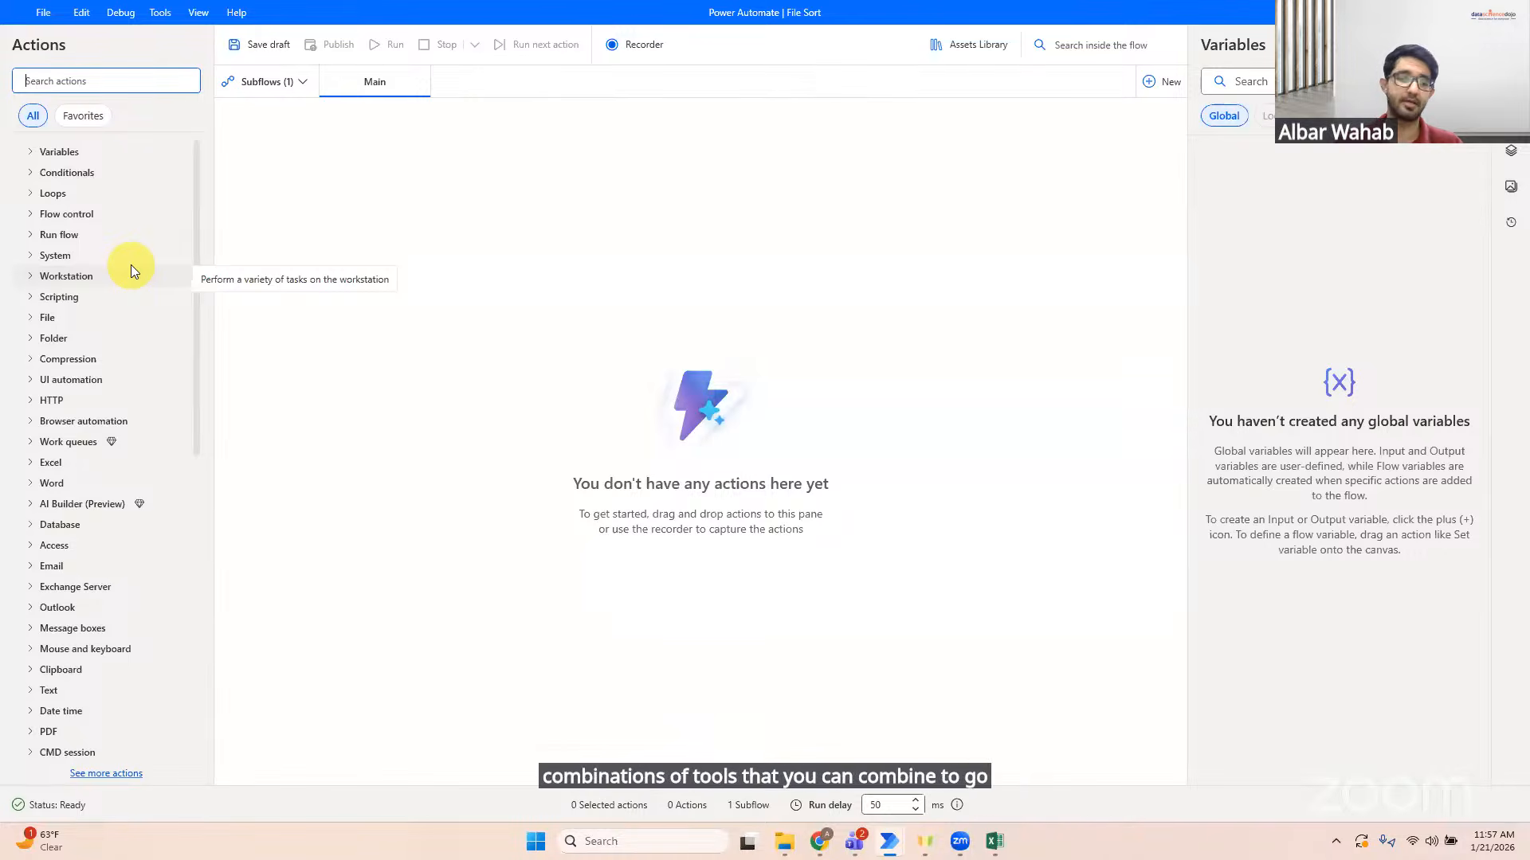
{"action": "type", "text": "notepad"}
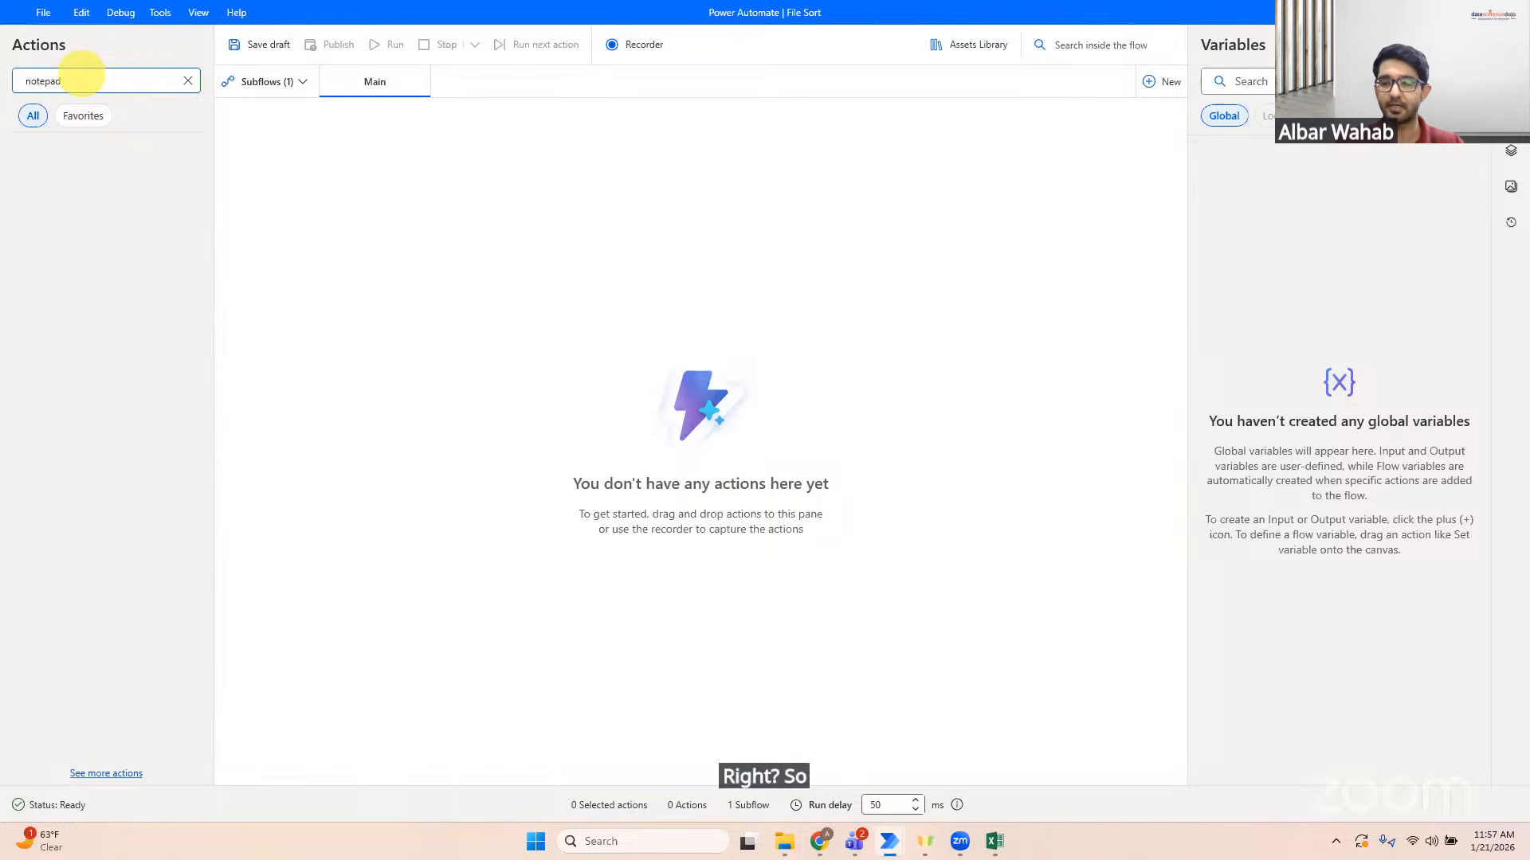
{"action": "key", "text": "BackSpace"}
{"action": "key", "text": "BackSpace"}
{"action": "key", "text": "BackSpace"}
{"action": "key", "text": "BackSpace"}
{"action": "key", "text": "BackSpace"}
{"action": "key", "text": "BackSpace"}
{"action": "key", "text": "BackSpace"}
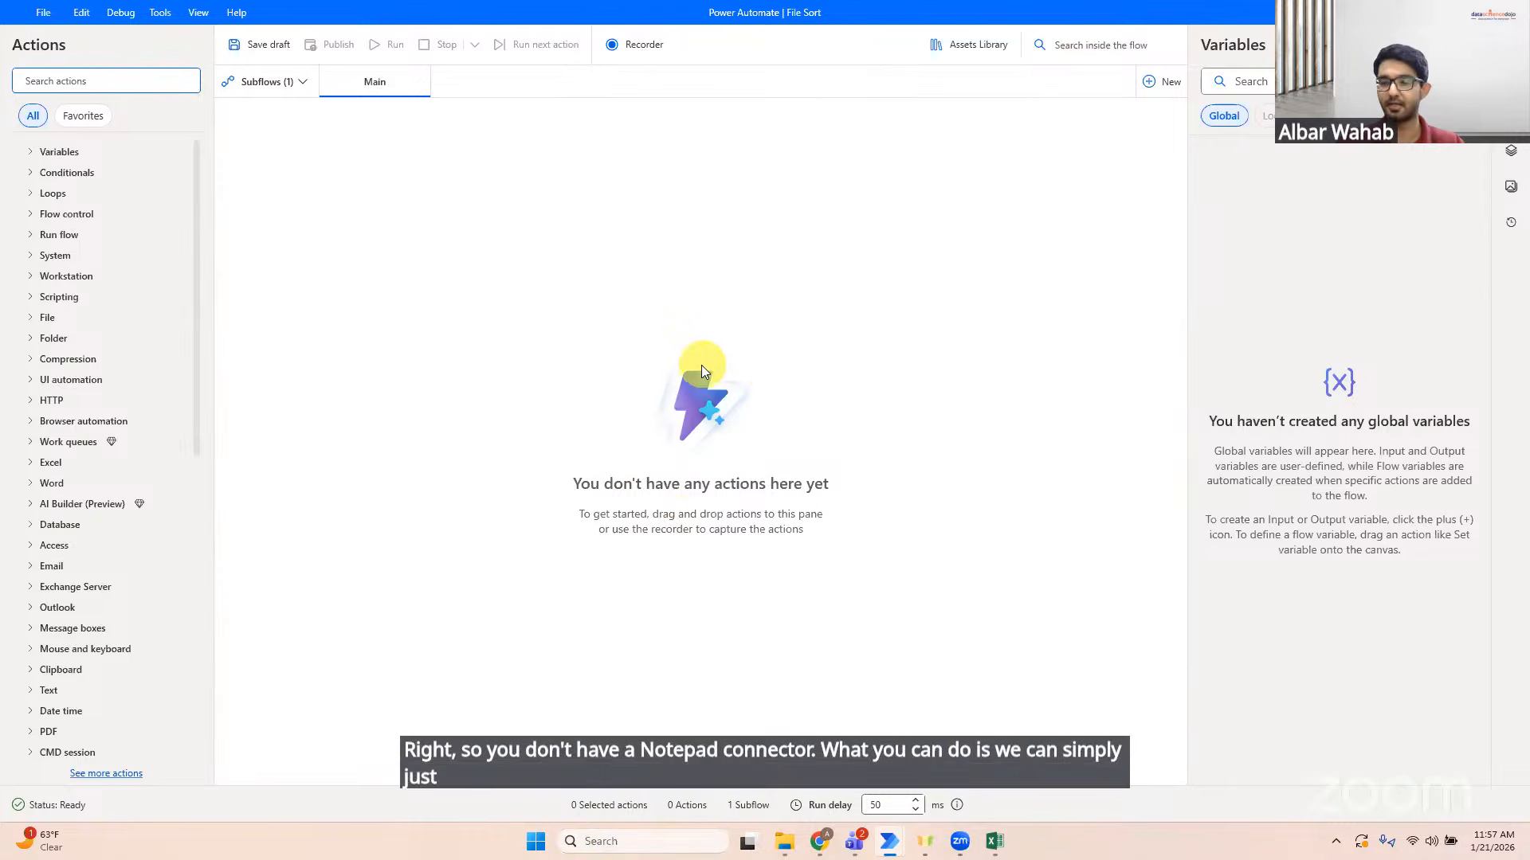
Step: Open the recorder and close it without recording any actions
{"action": "left_click", "coordinate": [625, 42]}
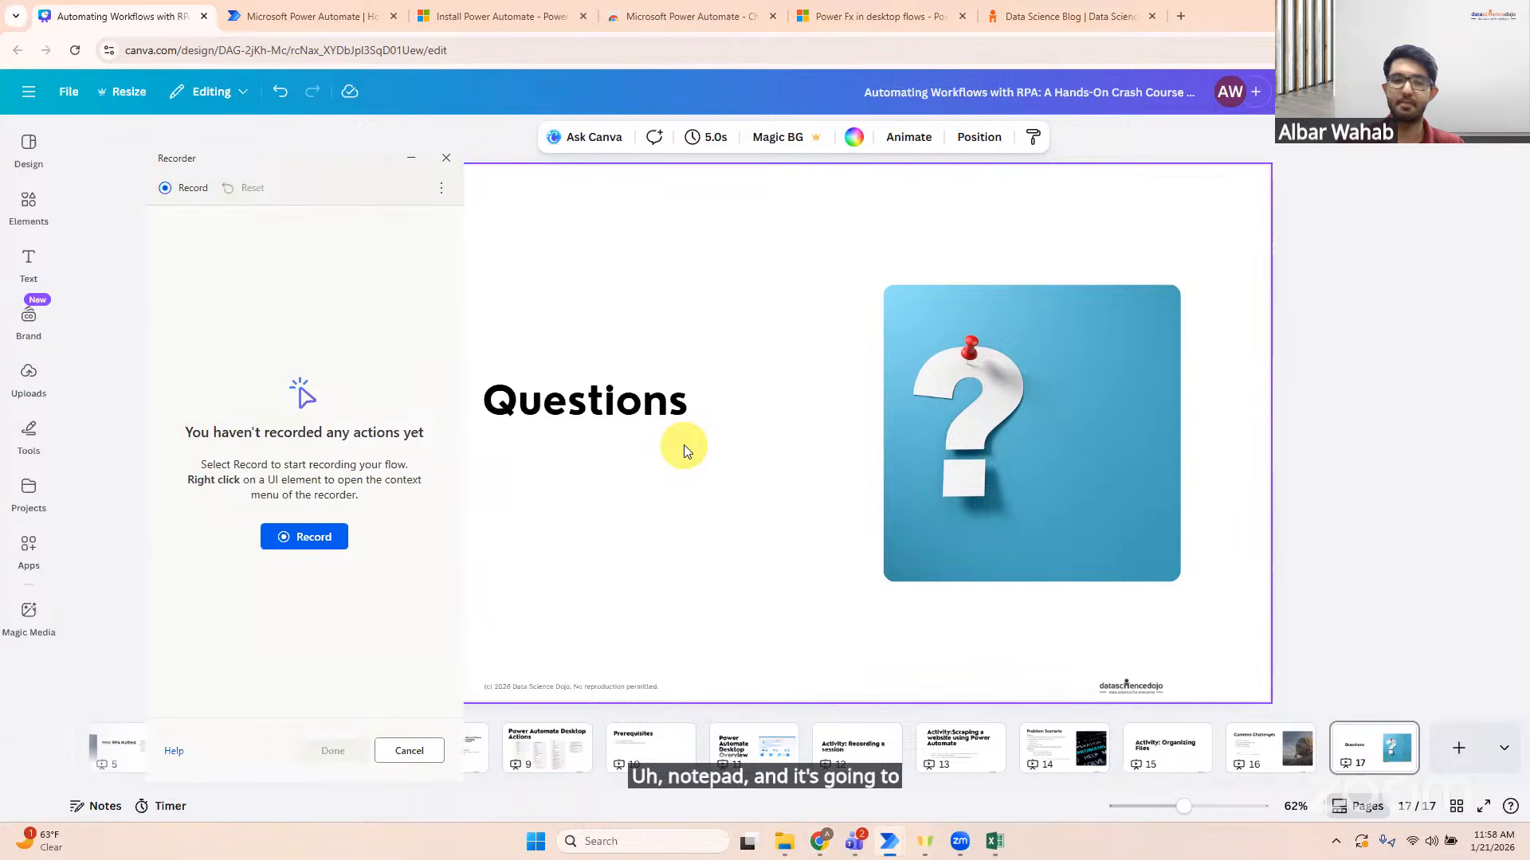
{"action": "left_click", "coordinate": [446, 158]}
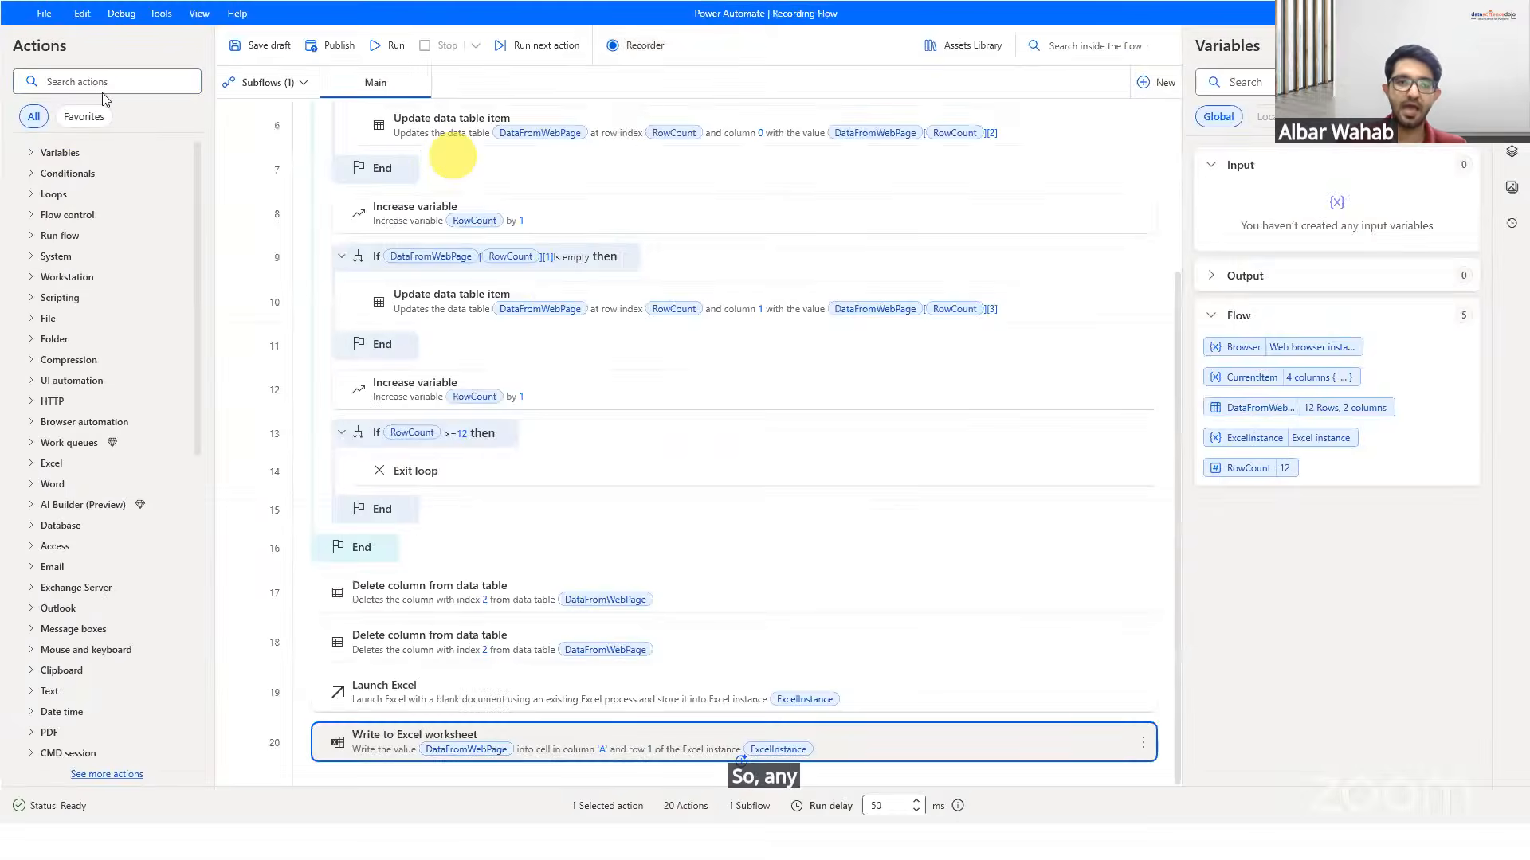
Step: Search the actions in the Recording Flow for "window" and look through the System and UI automation actions
{"action": "left_click", "coordinate": [96, 83]}
{"action": "type", "text": "wind"}
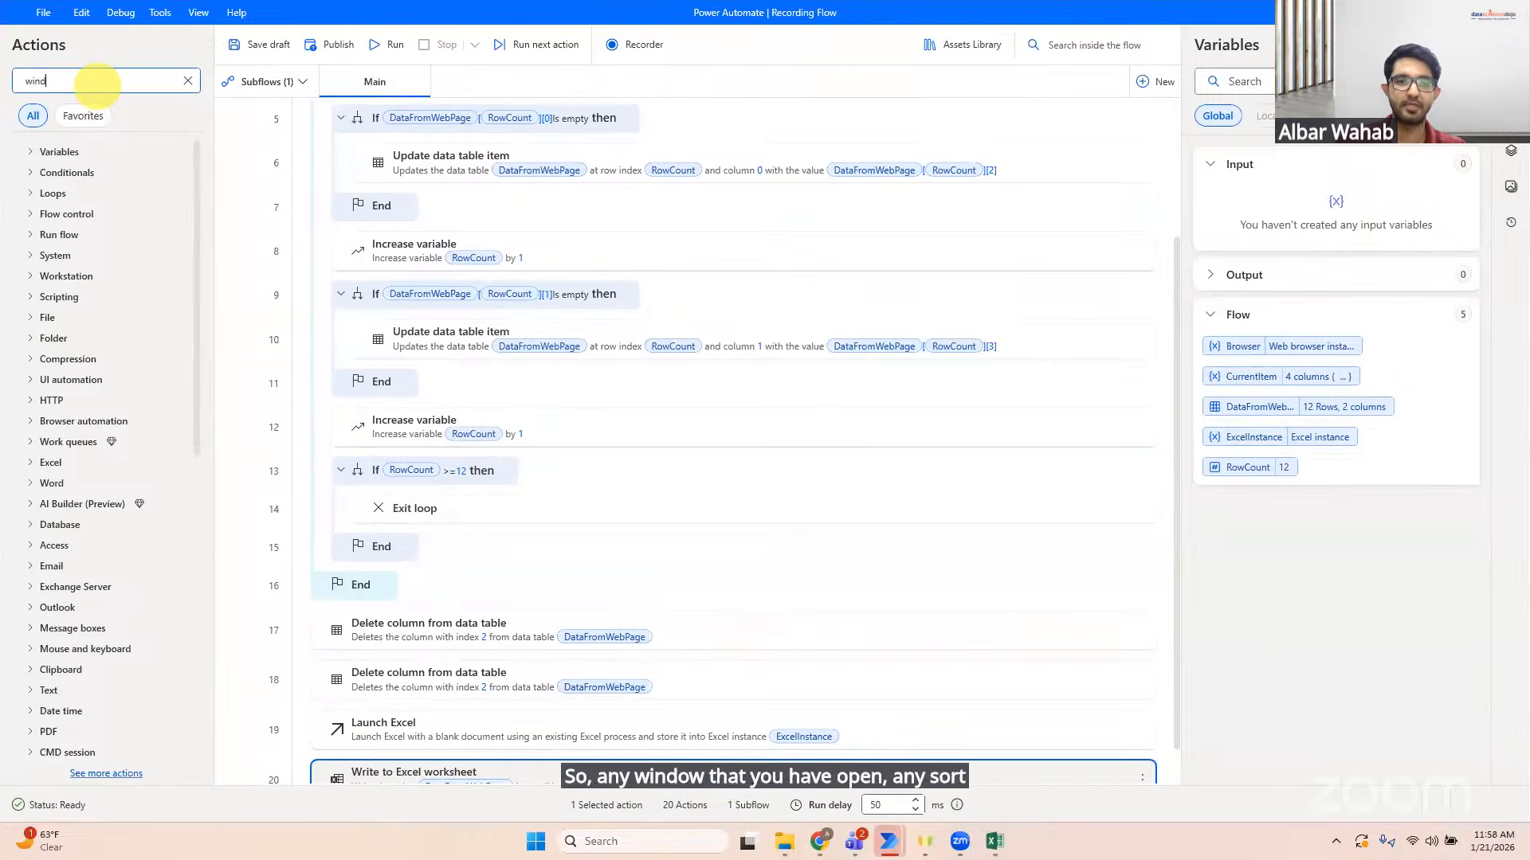
{"action": "type", "text": "ow"}
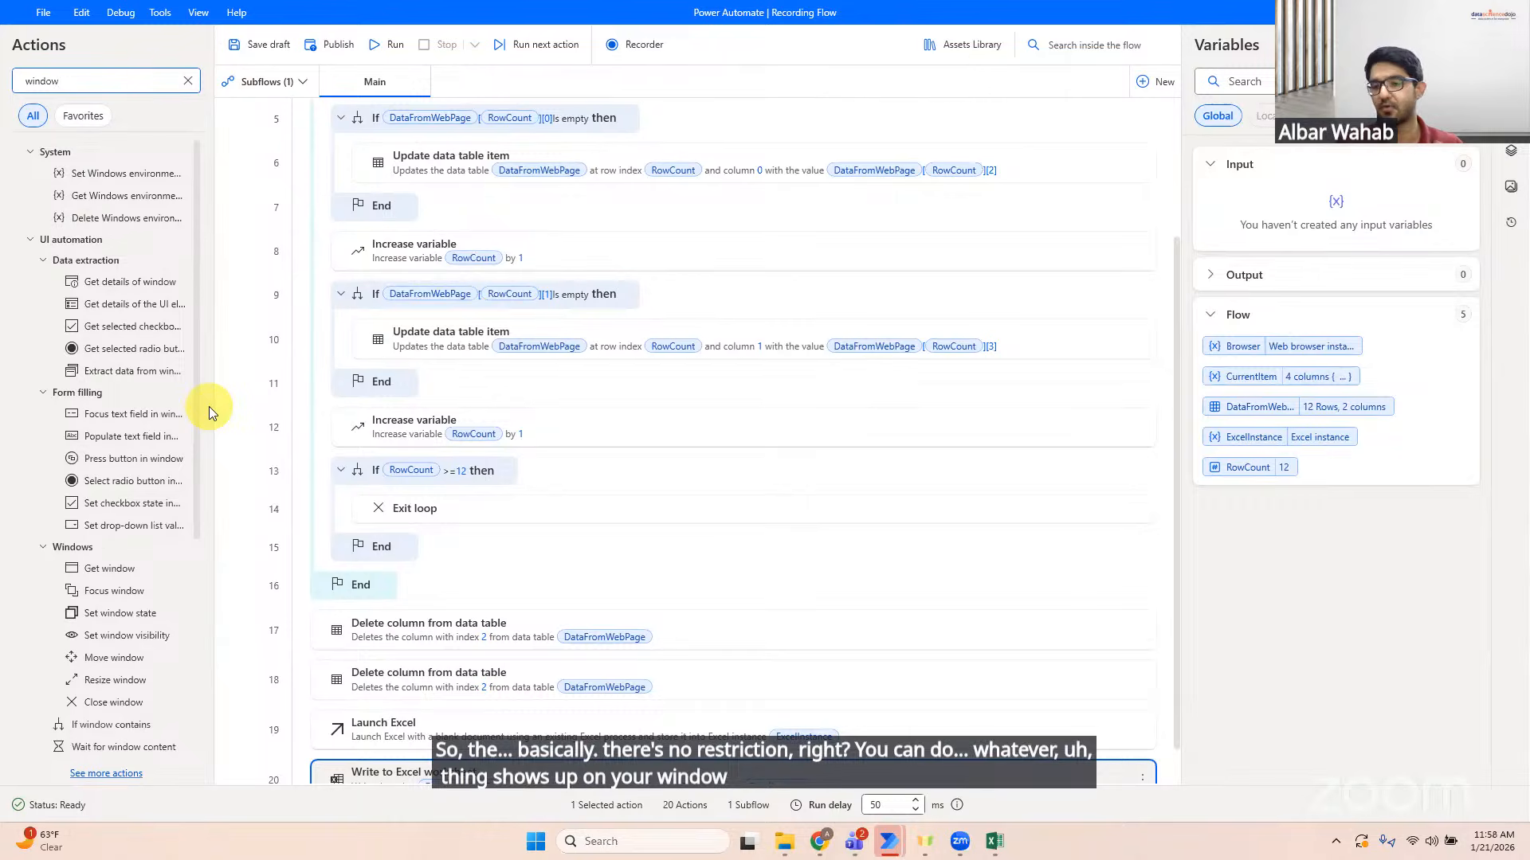
{"action": "left_click", "coordinate": [1236, 496]}
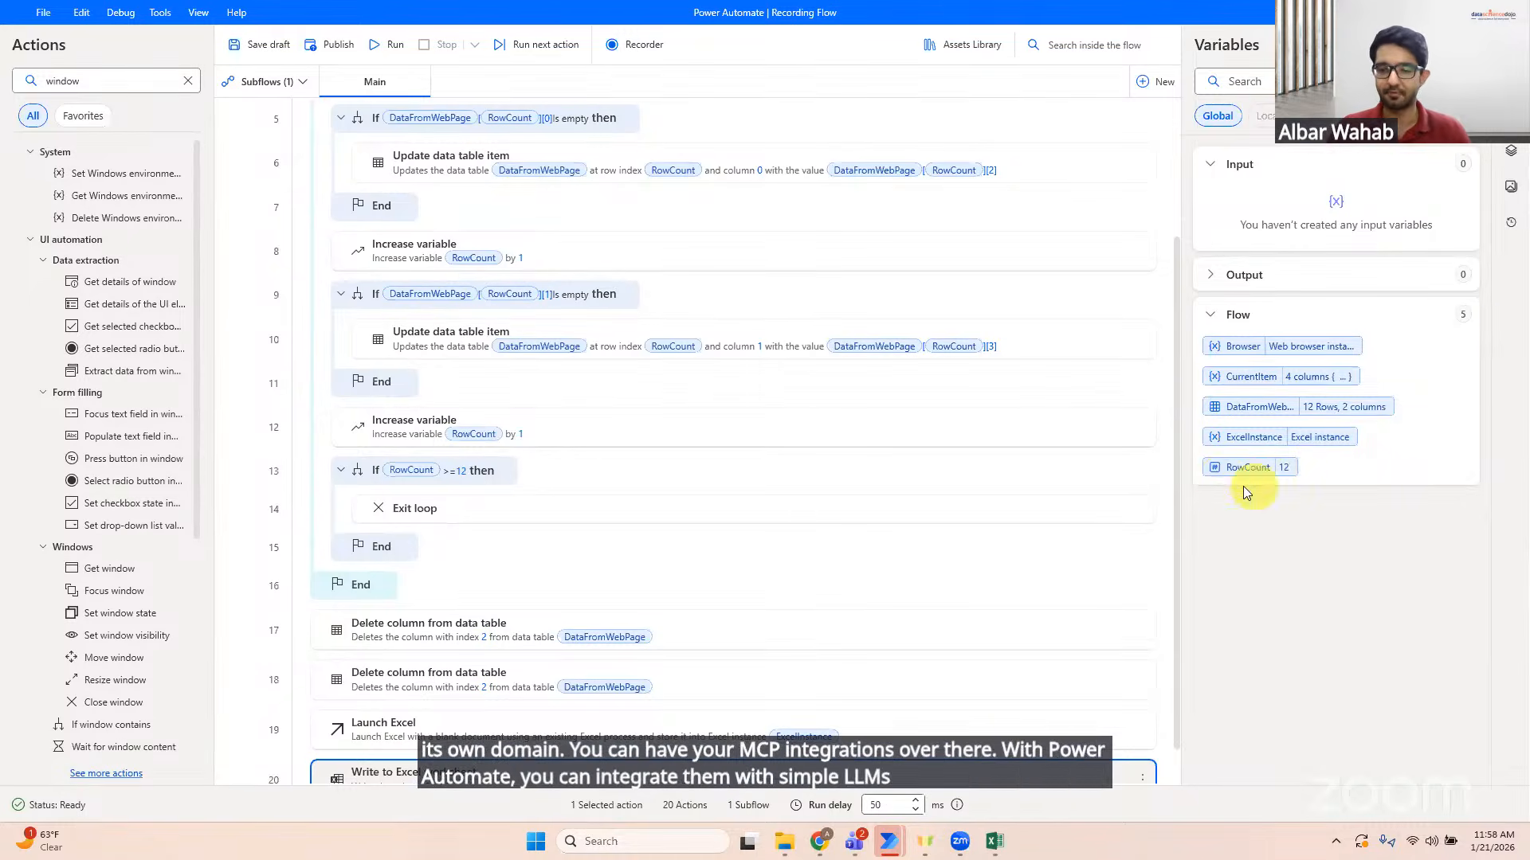
{"action": "left_click", "coordinate": [1183, 483]}
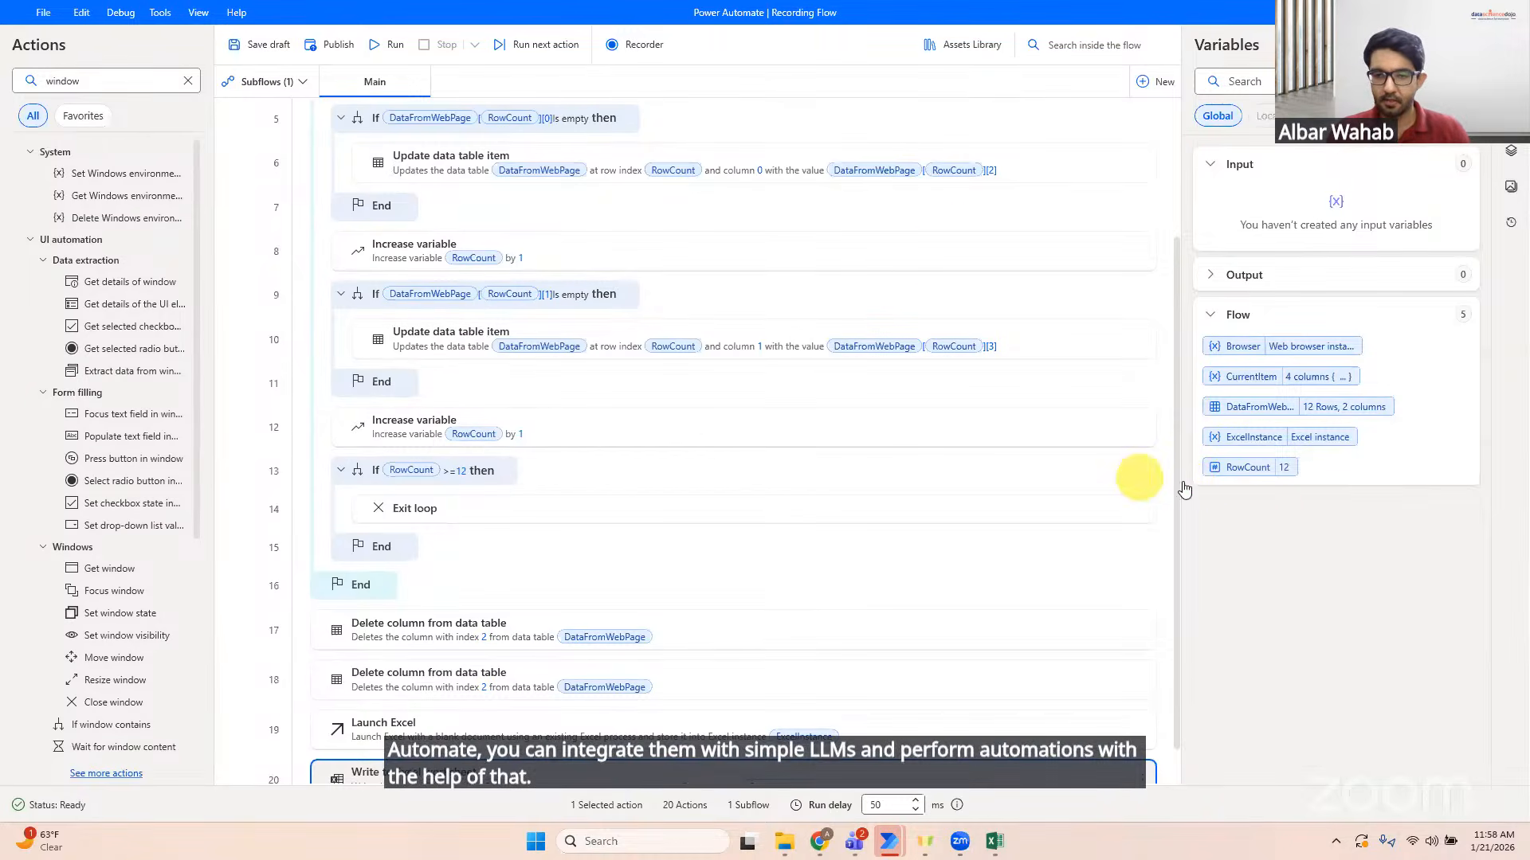